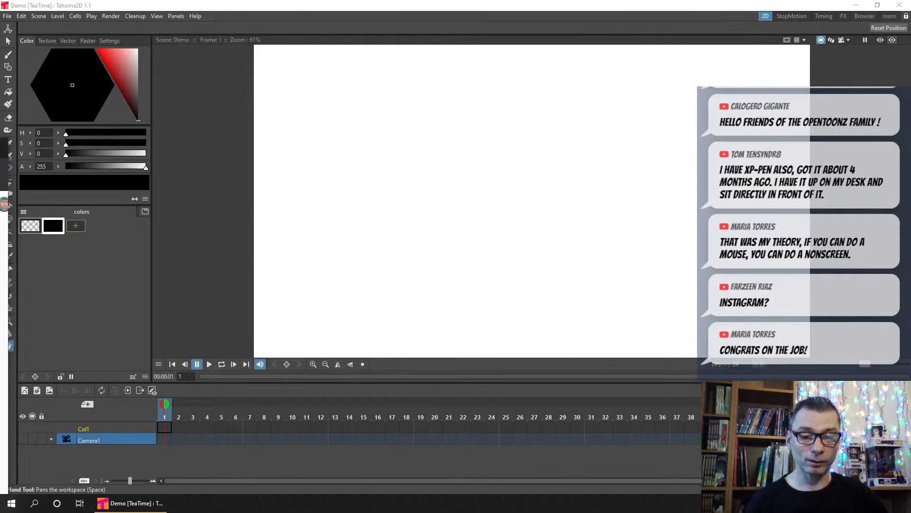
Step: Switch to Chrome and skim the "My childhood art" video forward to about 6:40
{"action": "left_click_drag", "start_coordinate": [1, 150], "coordinate": [551, 32]}
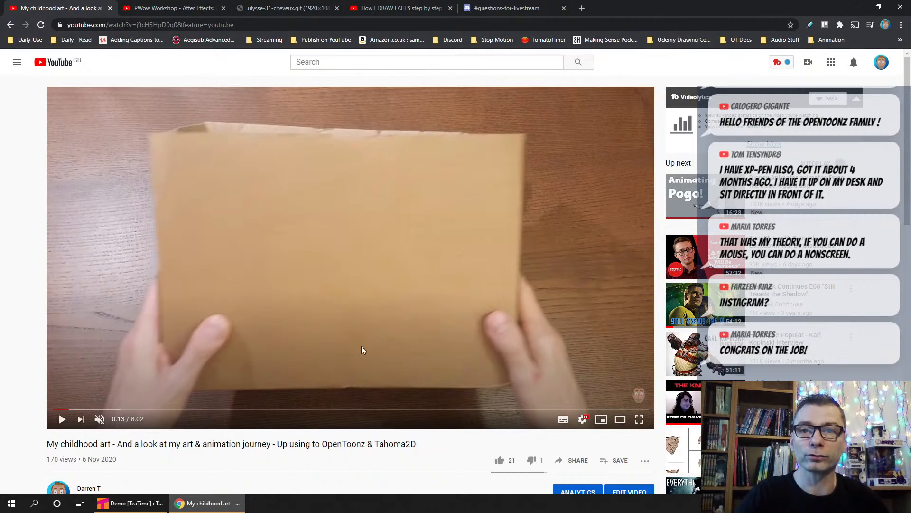
{"action": "left_click", "coordinate": [284, 409]}
{"action": "left_click", "coordinate": [322, 410]}
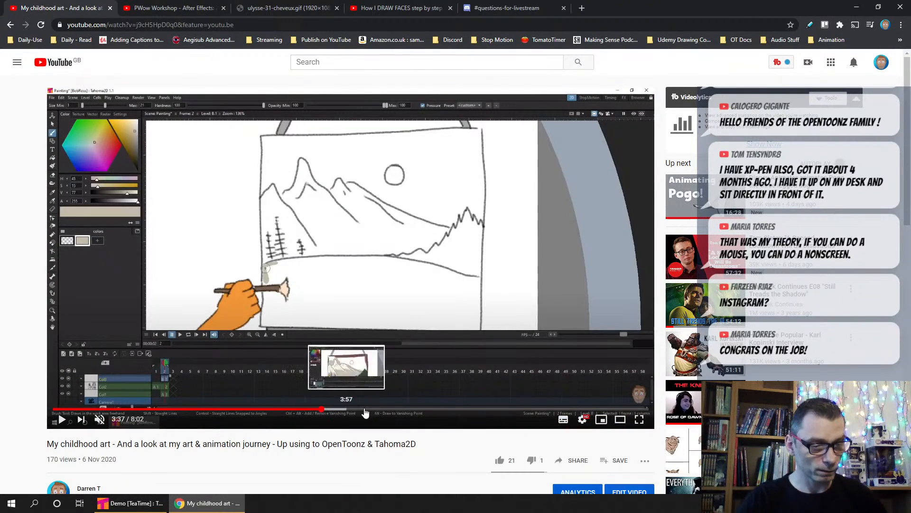
{"action": "left_click", "coordinate": [392, 409]}
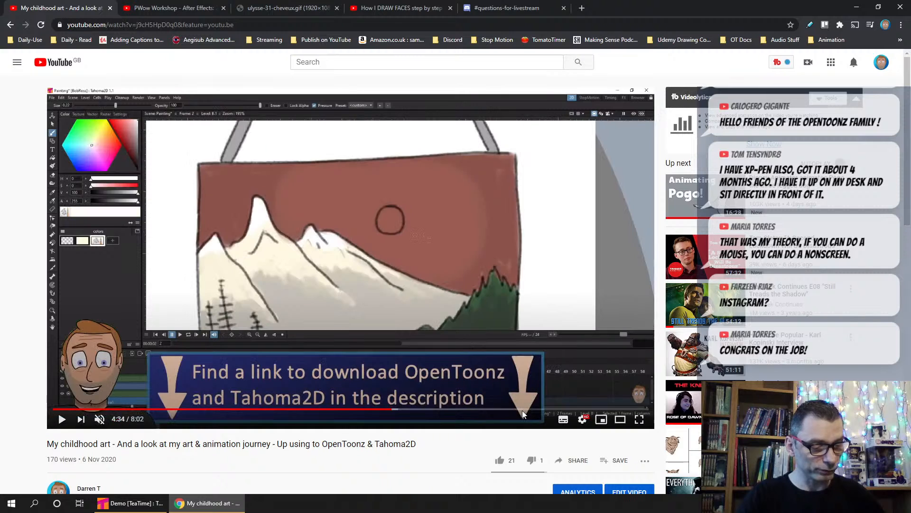
{"action": "left_click", "coordinate": [520, 409]}
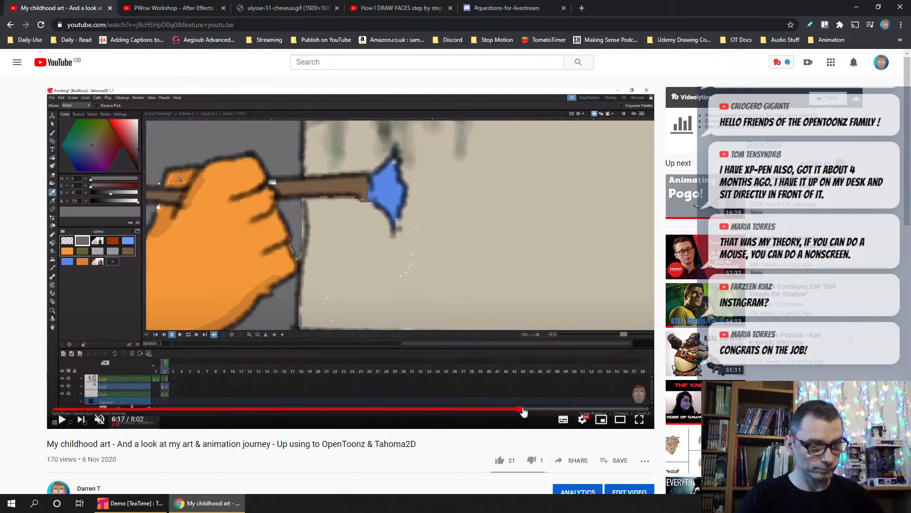
{"action": "left_click", "coordinate": [544, 409]}
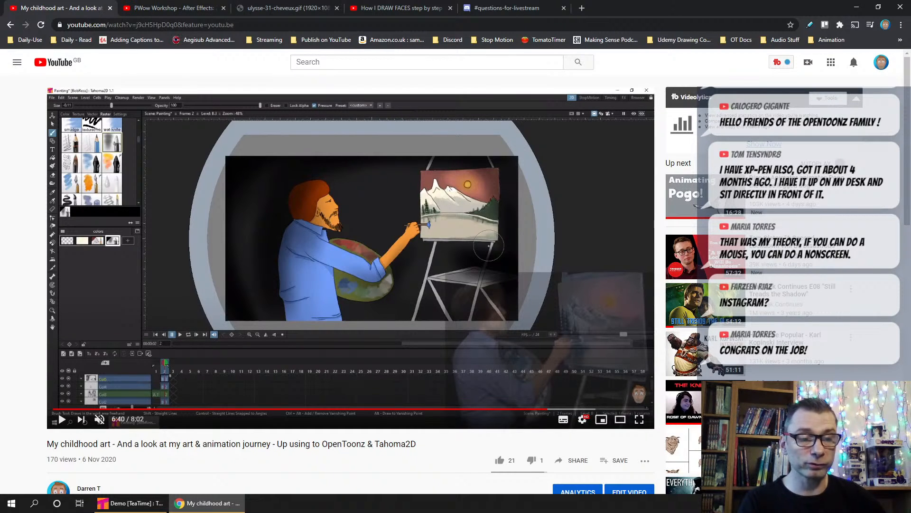
Step: Review the questions-for-livestream channel and play a short section of the PWow Workshop After Effects video, pausing at 0:31
{"action": "left_click", "coordinate": [509, 9]}
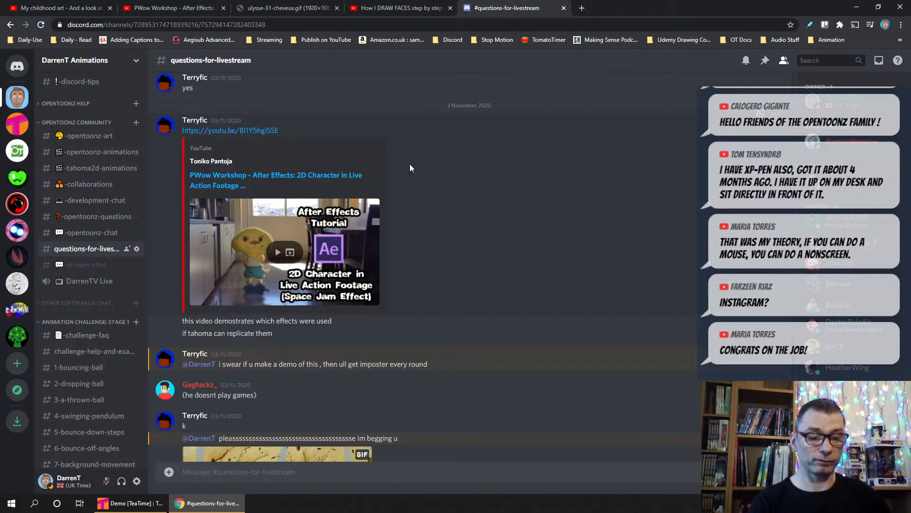
{"action": "left_click", "coordinate": [175, 8]}
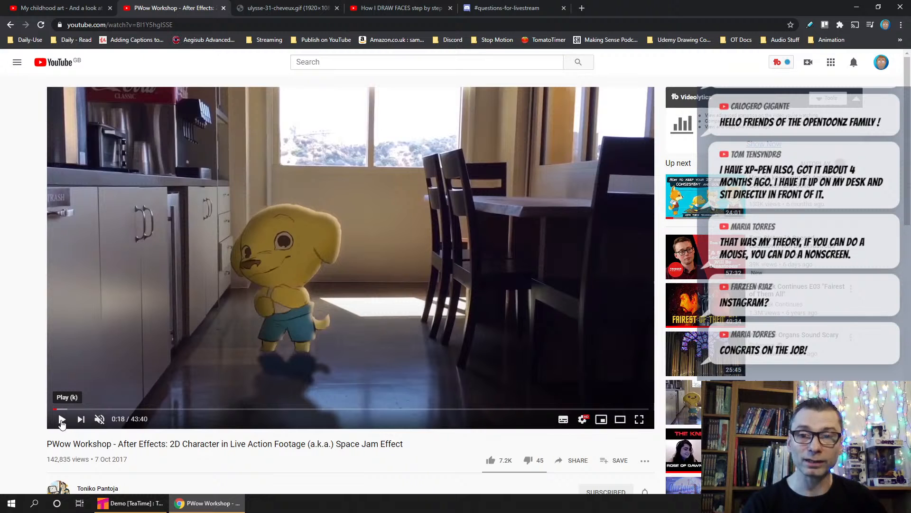
{"action": "left_click", "coordinate": [62, 420]}
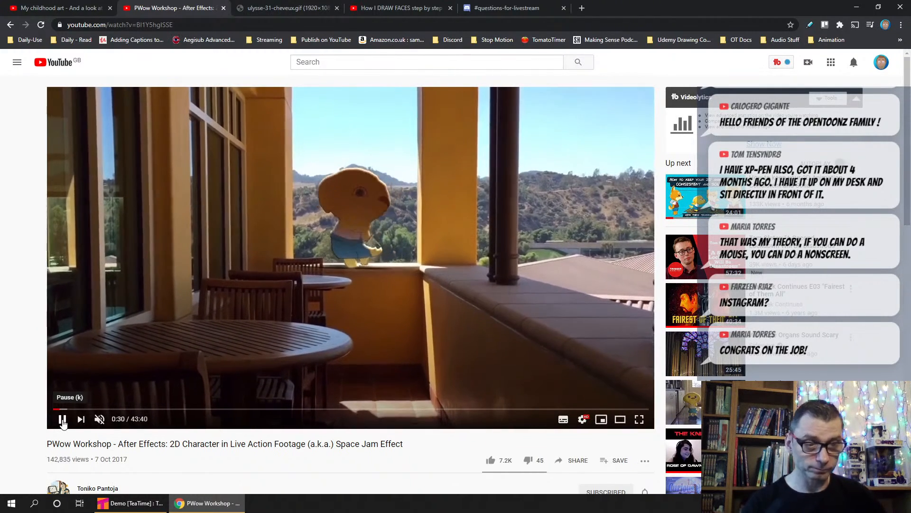
{"action": "left_click", "coordinate": [65, 420]}
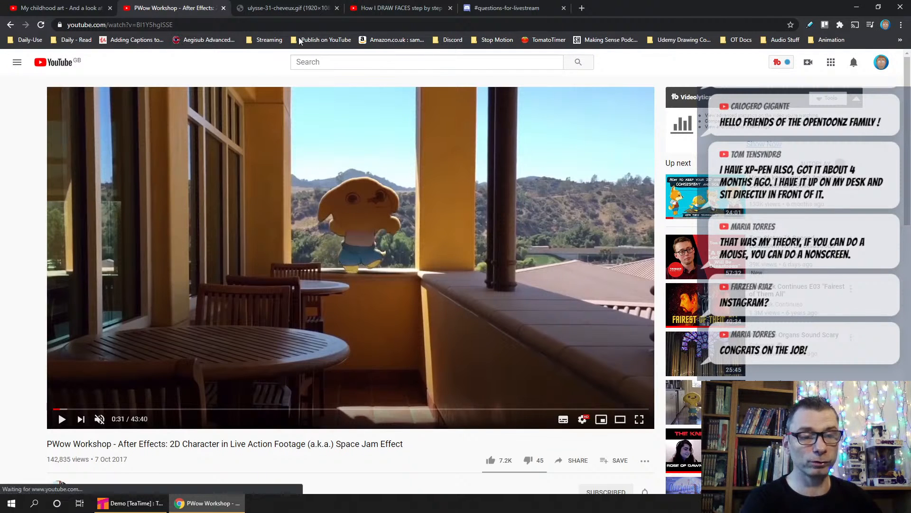
Step: View ulysse-31-cheveux.gif, and skim the "How I DRAW FACES step by step" video forward to 9:46
{"action": "left_click", "coordinate": [280, 8]}
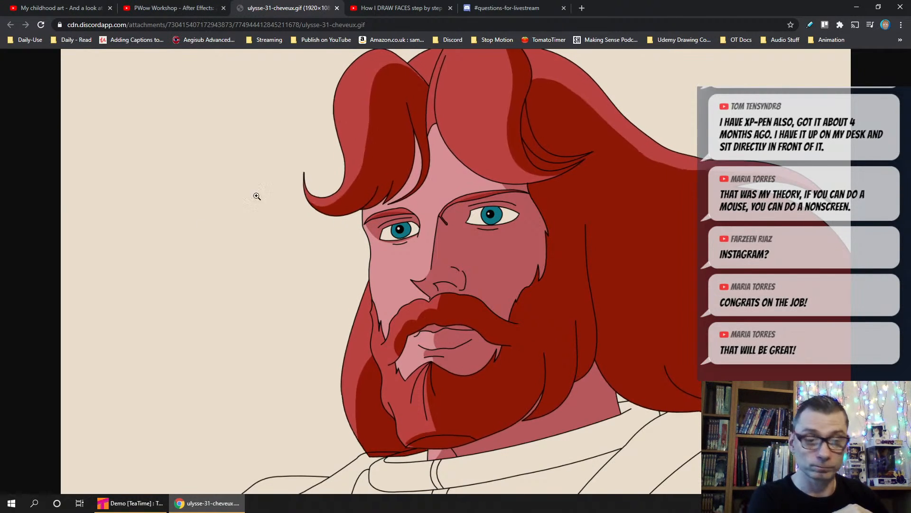
{"action": "left_click", "coordinate": [392, 7]}
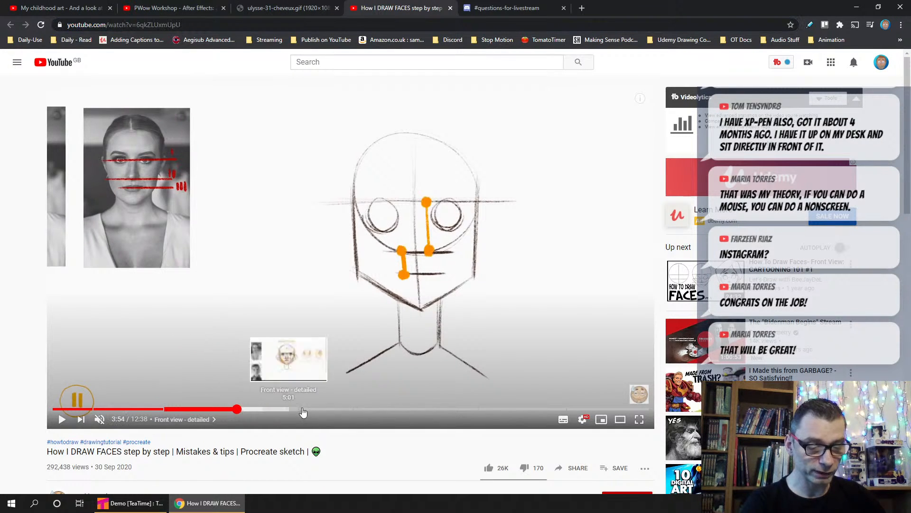
{"action": "left_click", "coordinate": [303, 409]}
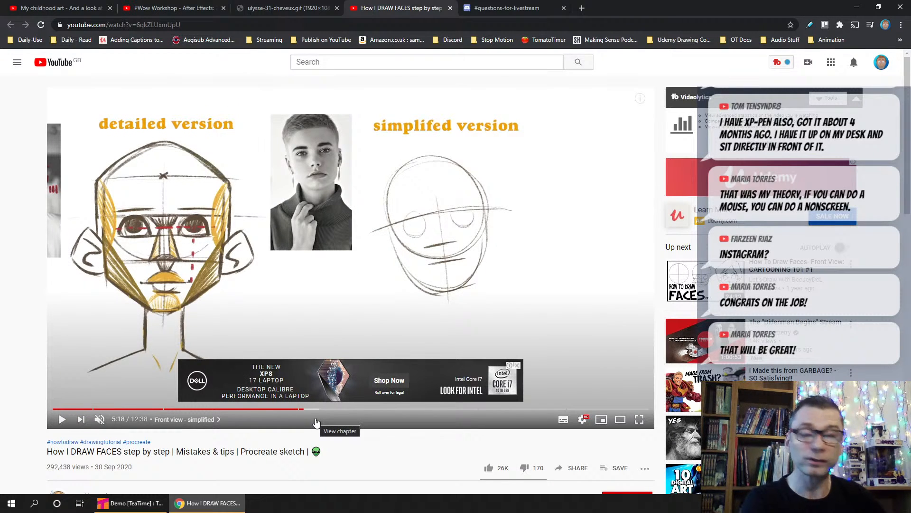
{"action": "left_click", "coordinate": [434, 409]}
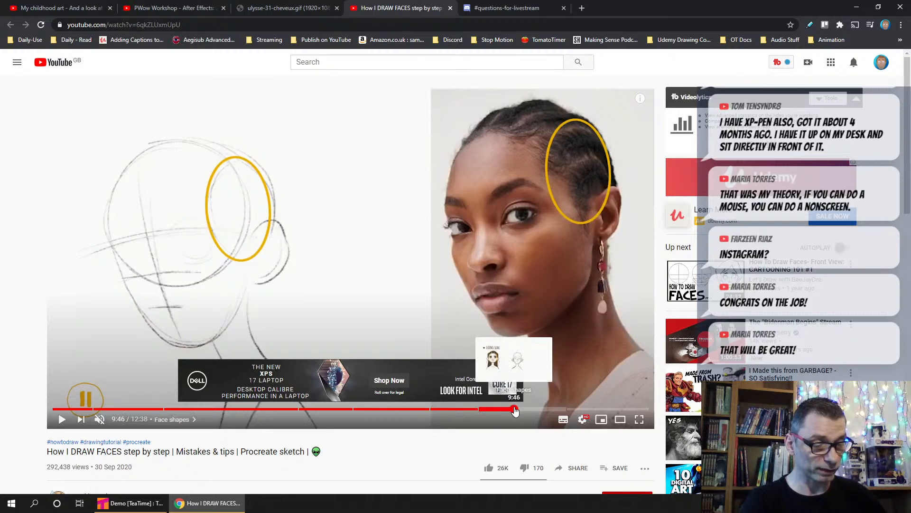
{"action": "left_click", "coordinate": [514, 409]}
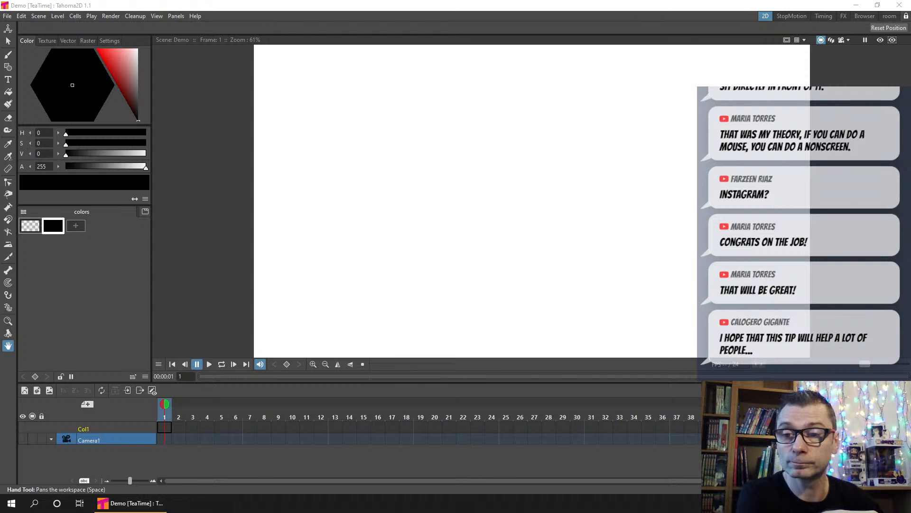
Step: Create a new vector level named A at frame 1 of Col1
{"action": "left_click", "coordinate": [161, 424]}
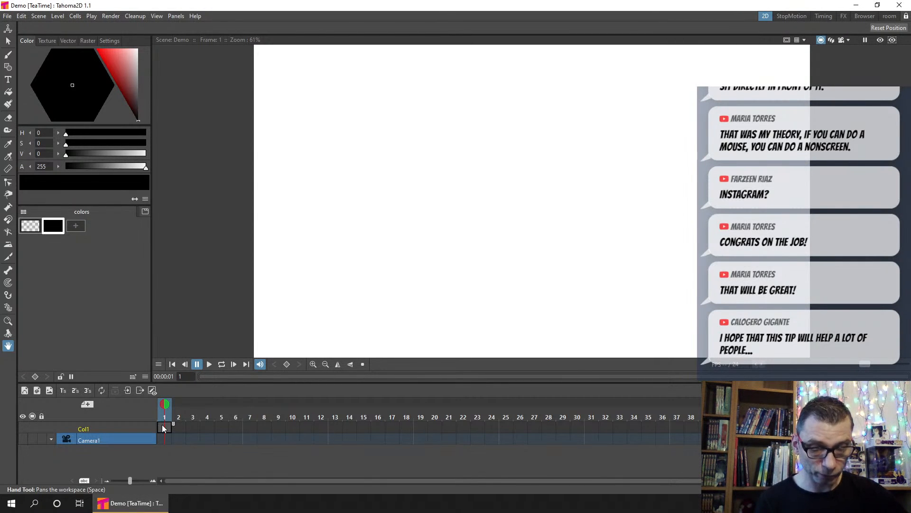
{"action": "left_click", "coordinate": [24, 391]}
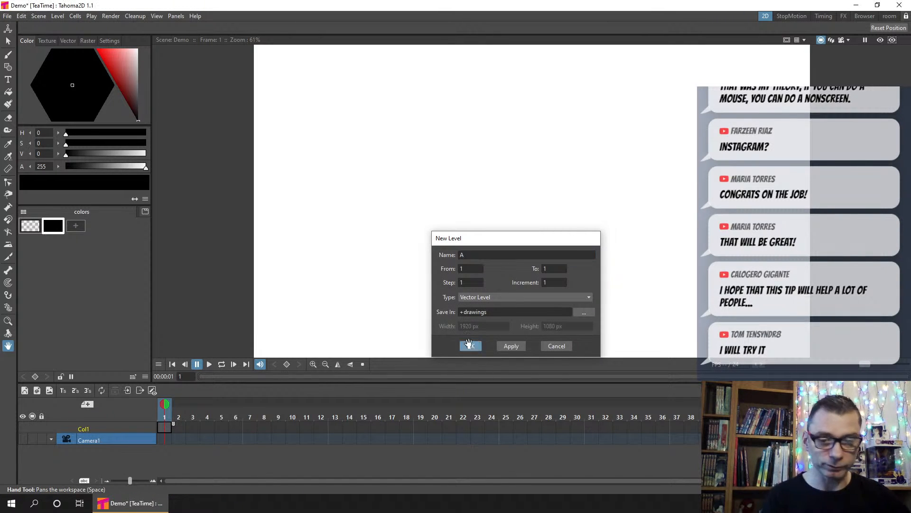
{"action": "left_click", "coordinate": [468, 345]}
Step: Draw a wide rectangle in the canvas's upper left and a smaller circle just right of it with the Geometry tool
{"action": "left_click", "coordinate": [7, 68]}
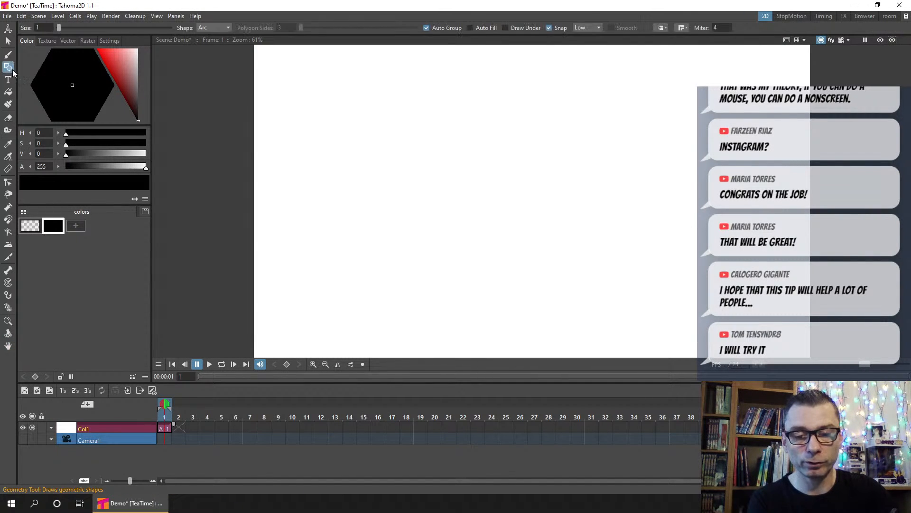
{"action": "left_click", "coordinate": [213, 28]}
{"action": "left_click", "coordinate": [211, 31]}
{"action": "left_click_drag", "start_coordinate": [291, 68], "coordinate": [454, 177]}
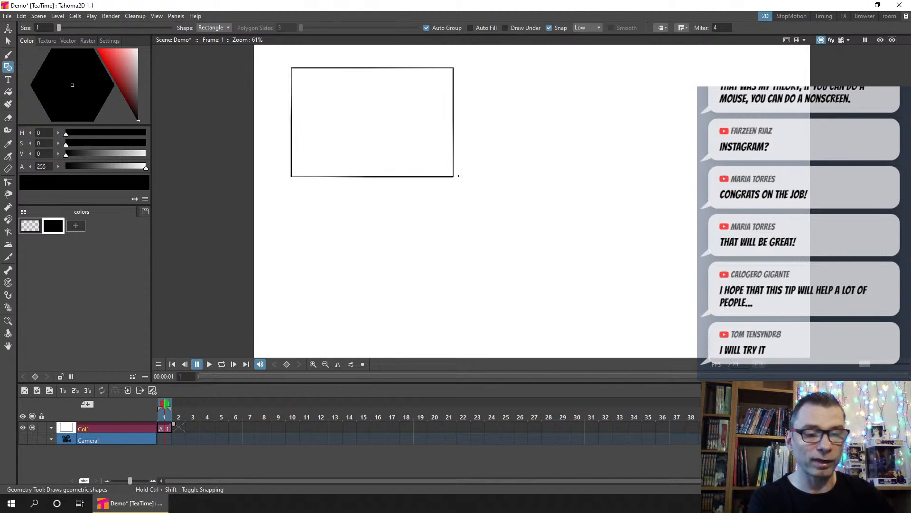
{"action": "left_click", "coordinate": [213, 28]}
{"action": "left_click", "coordinate": [218, 41]}
{"action": "mouse_move", "coordinate": [495, 93]}
{"action": "left_mouse_down"}
{"action": "mouse_move", "coordinate": [539, 142]}
{"action": "mouse_move", "coordinate": [523, 119]}
{"action": "left_mouse_up"}
Step: Draw a closed triangle below the rectangle from three connected straight lines
{"action": "left_click", "coordinate": [215, 28]}
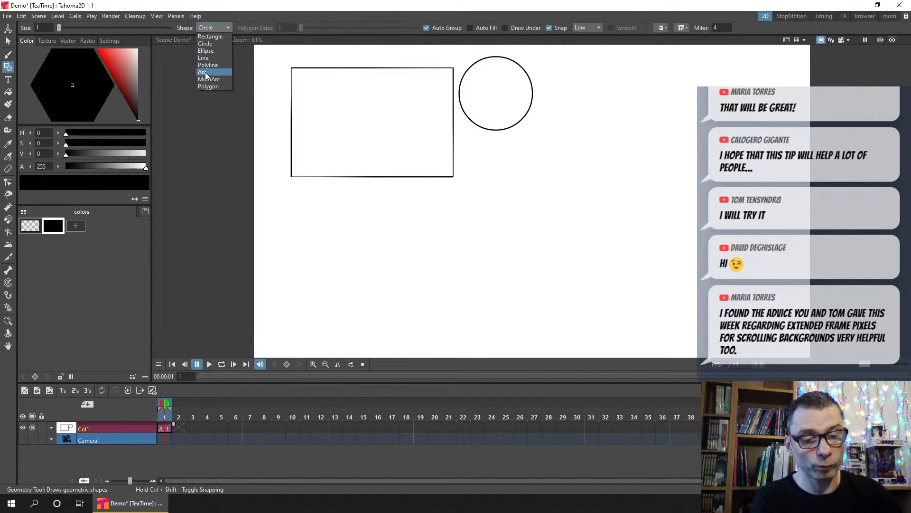
{"action": "left_click", "coordinate": [203, 58]}
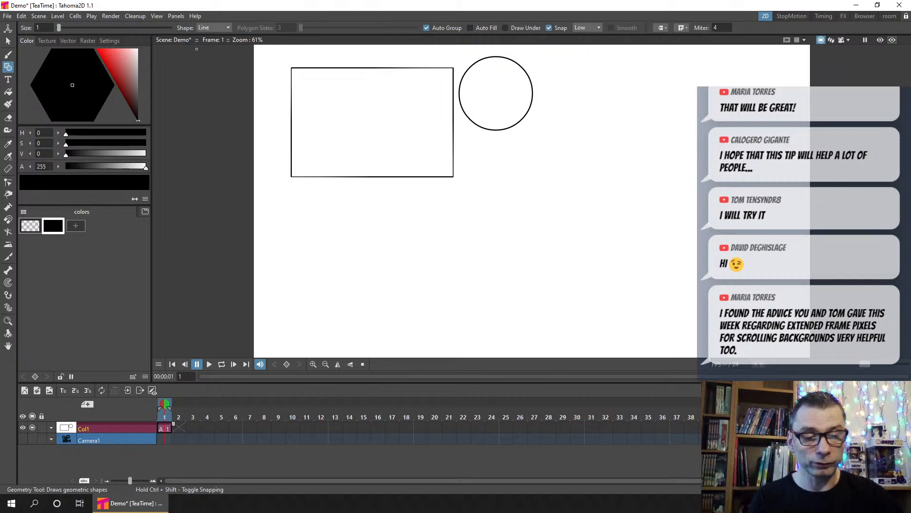
{"action": "left_click_drag", "start_coordinate": [287, 295], "coordinate": [290, 196]}
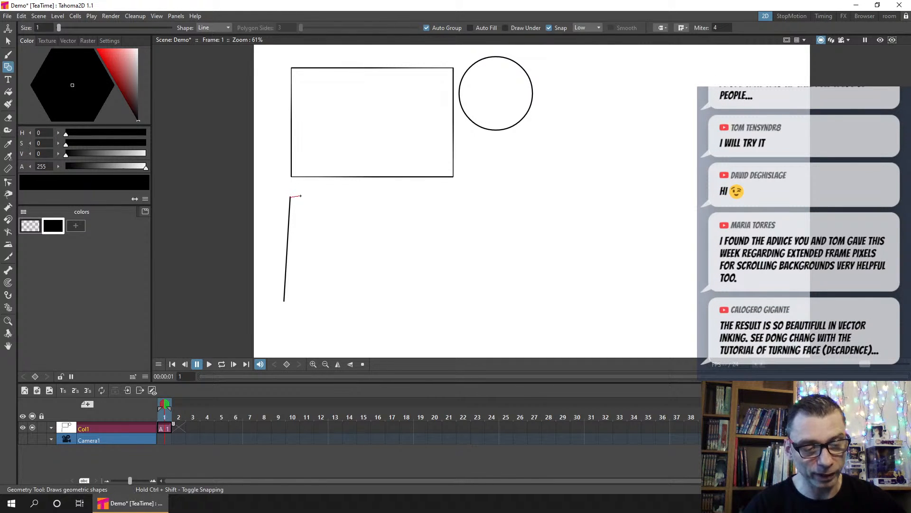
{"action": "mouse_move", "coordinate": [301, 196]}
{"action": "left_mouse_down"}
{"action": "mouse_move", "coordinate": [355, 184]}
{"action": "mouse_move", "coordinate": [423, 238]}
{"action": "mouse_move", "coordinate": [431, 232]}
{"action": "left_mouse_up"}
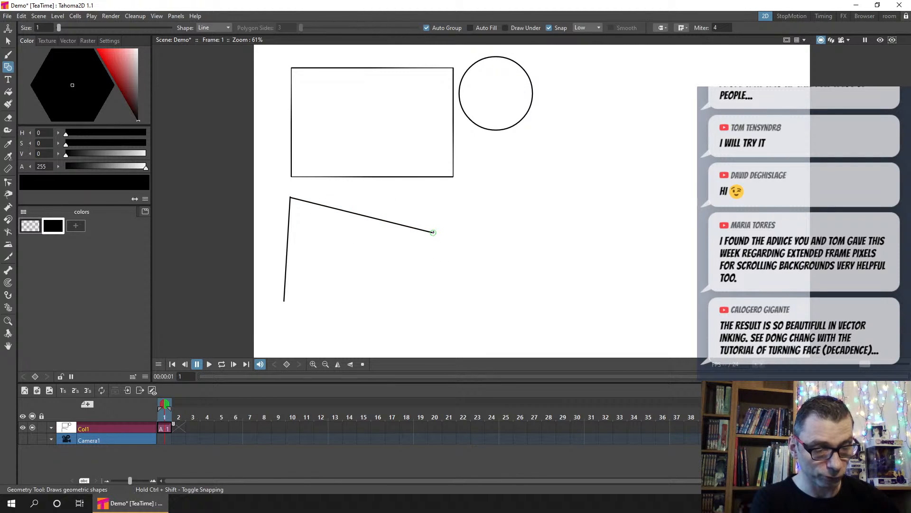
{"action": "left_click_drag", "start_coordinate": [432, 232], "coordinate": [283, 301]}
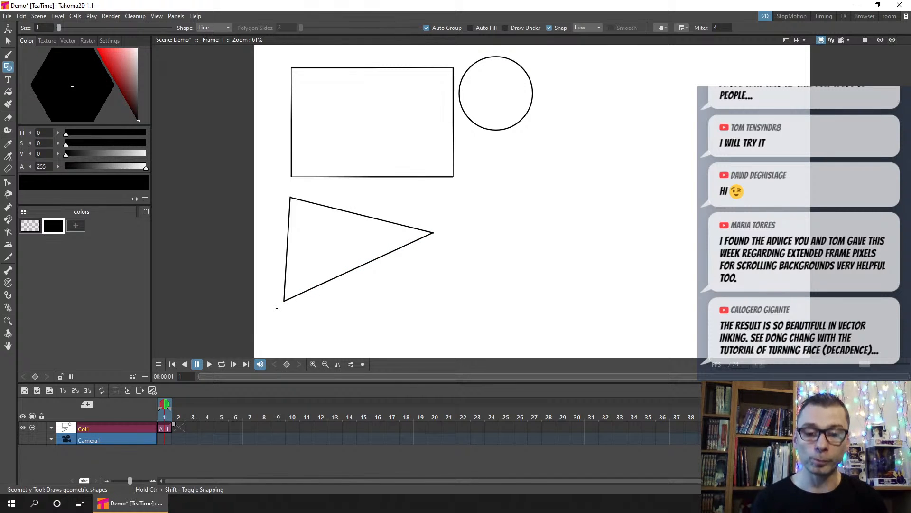
Step: Add a red style (H 0, S 85, V 77) to the palette and fill the triangle, rectangle and circle with it
{"action": "left_click", "coordinate": [76, 225]}
{"action": "left_click", "coordinate": [120, 69]}
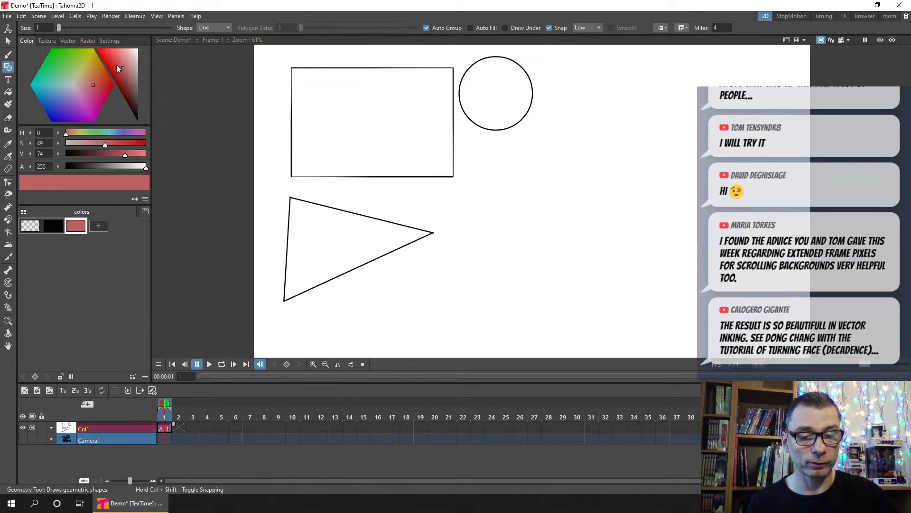
{"action": "left_click_drag", "start_coordinate": [119, 69], "coordinate": [110, 65]}
{"action": "left_click", "coordinate": [8, 91]}
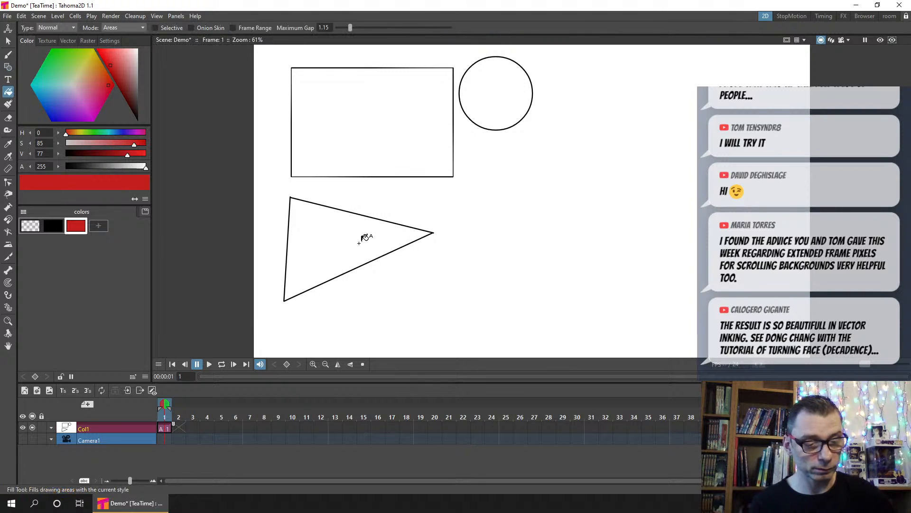
{"action": "left_click", "coordinate": [365, 237]}
{"action": "left_click", "coordinate": [423, 98]}
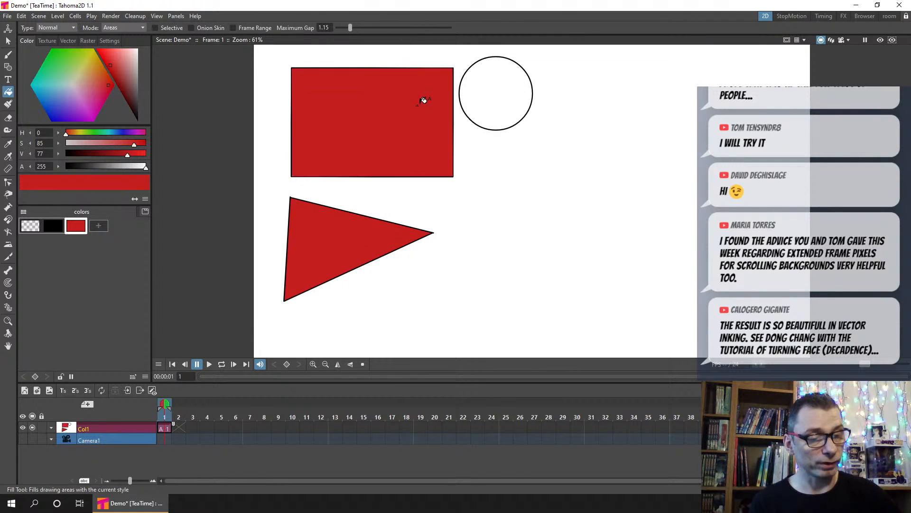
{"action": "left_click", "coordinate": [492, 86]}
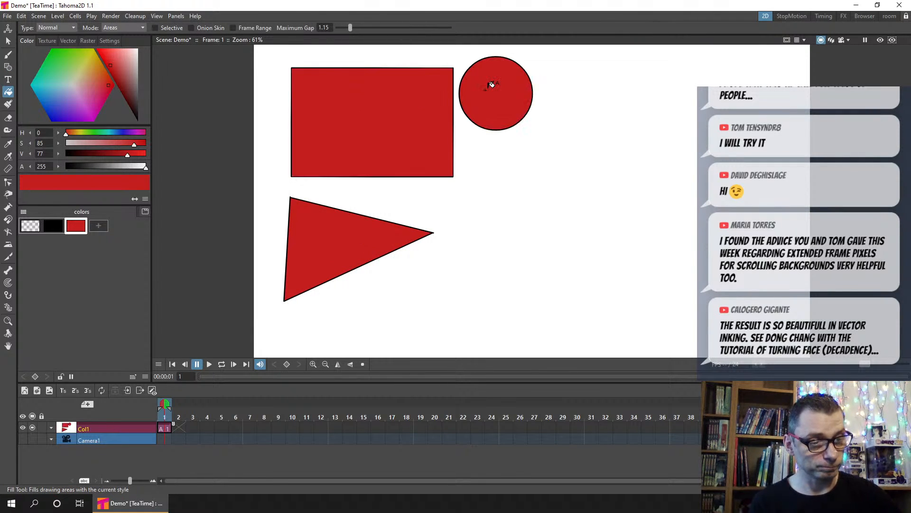
{"action": "left_click", "coordinate": [121, 28]}
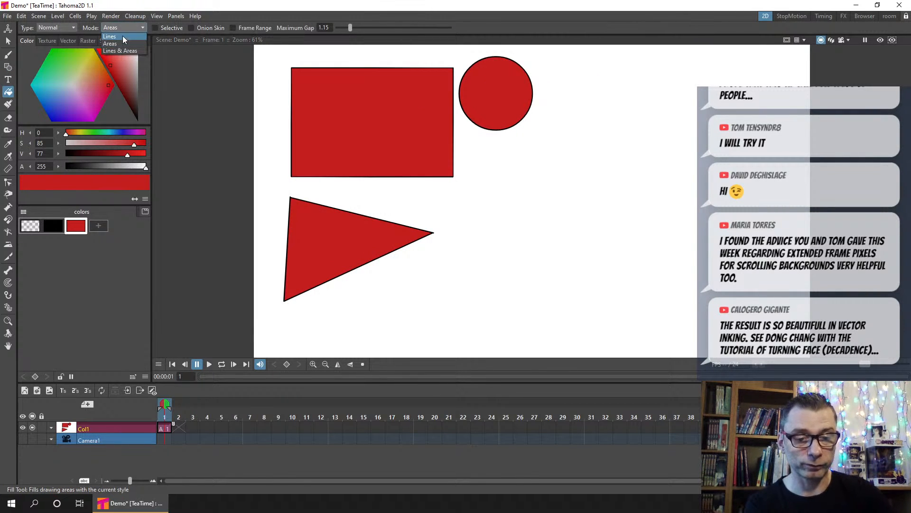
{"action": "left_click", "coordinate": [124, 9]}
Step: Draw a black arc right of the triangle, rising to the right and bulging toward the upper left
{"action": "left_click", "coordinate": [8, 68]}
{"action": "left_click", "coordinate": [207, 27]}
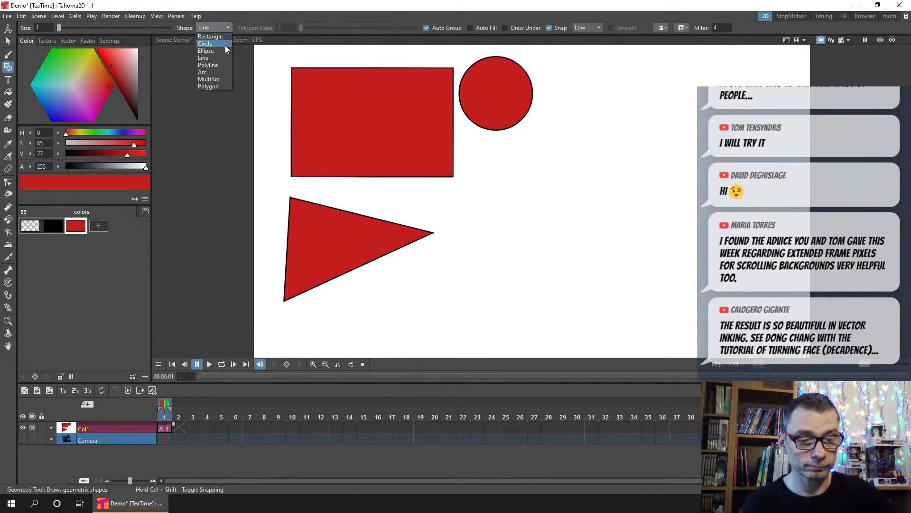
{"action": "left_click", "coordinate": [209, 72]}
{"action": "left_click", "coordinate": [53, 226]}
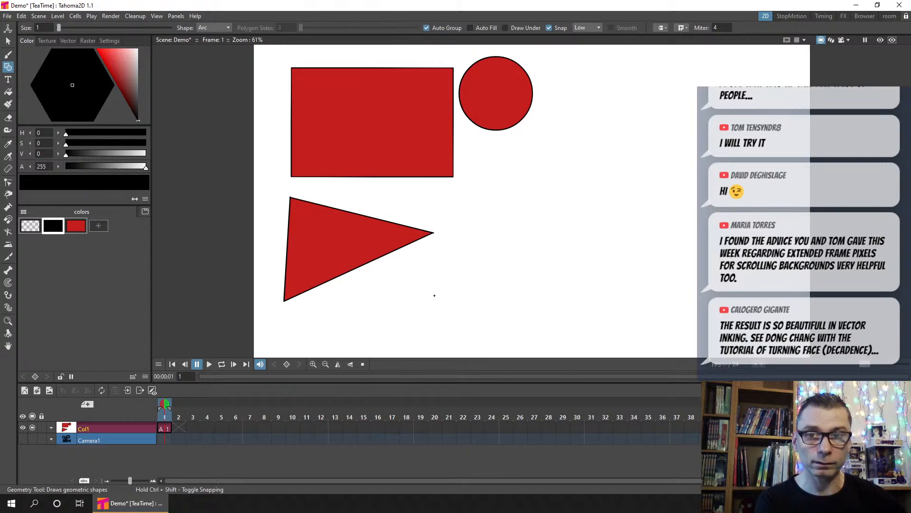
{"action": "left_click_drag", "start_coordinate": [432, 295], "coordinate": [479, 242]}
{"action": "left_click_drag", "start_coordinate": [493, 209], "coordinate": [500, 205]}
{"action": "left_click", "coordinate": [504, 202]}
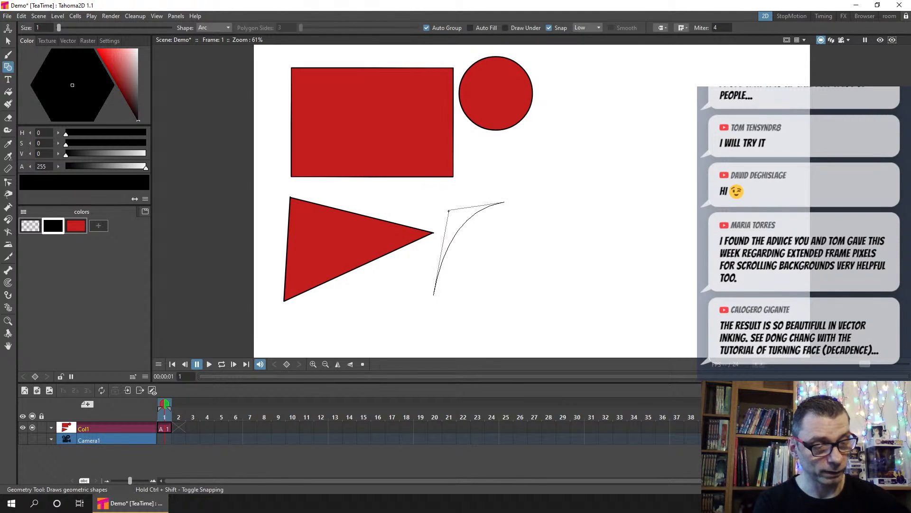
{"action": "left_click", "coordinate": [448, 211]}
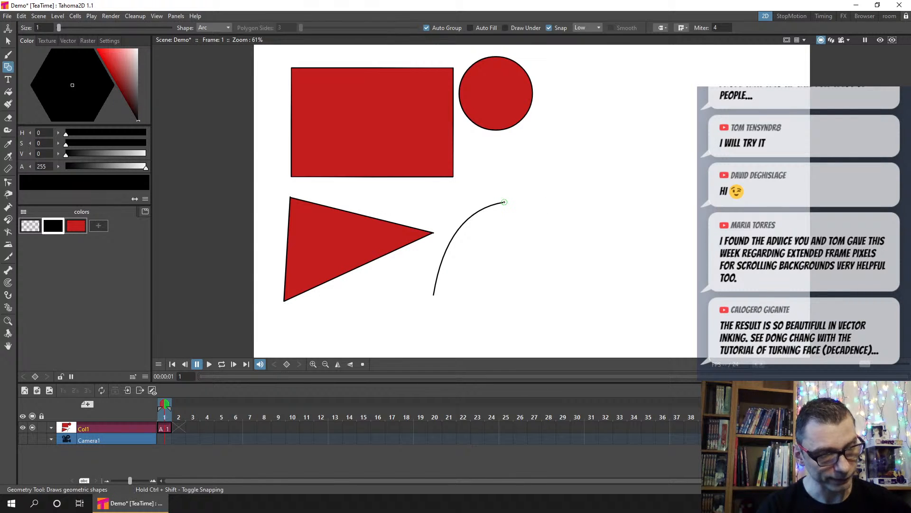
Step: Draw a second, downward-sagging arc from the first arc's upper end toward the right, and set the snap sensitivity to High
{"action": "left_click_drag", "start_coordinate": [504, 201], "coordinate": [628, 246]}
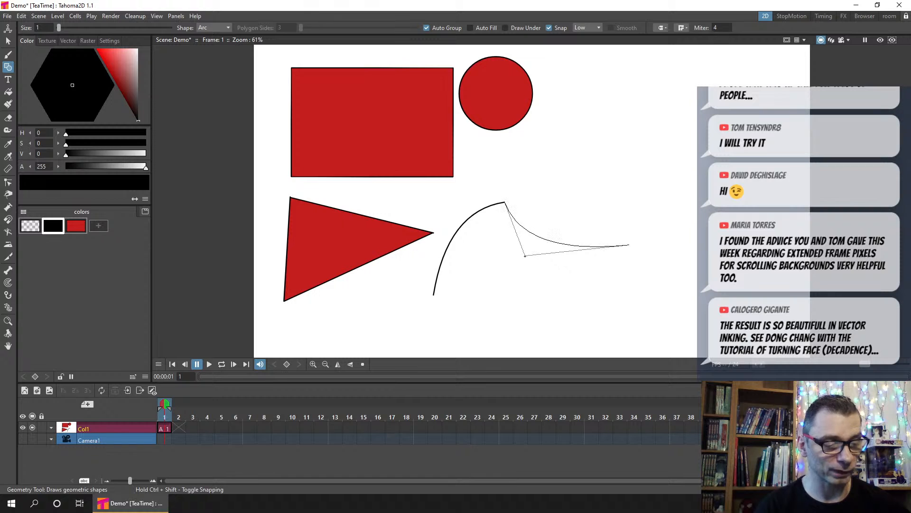
{"action": "left_click", "coordinate": [523, 255]}
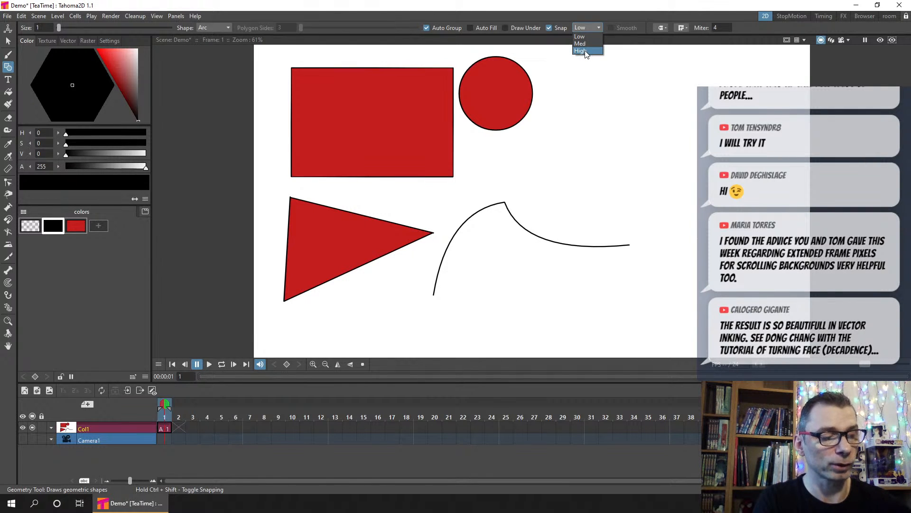
{"action": "left_click", "coordinate": [585, 51]}
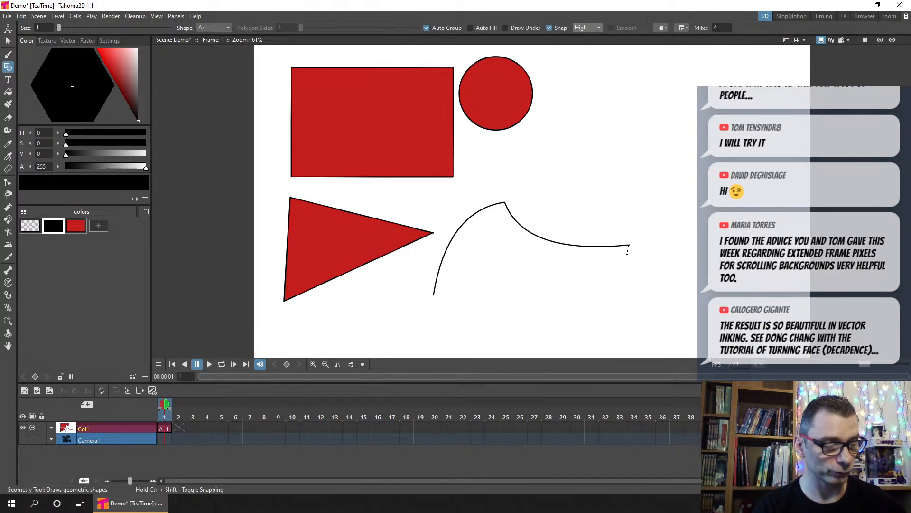
Step: Close the arc outline with a third arc bulging toward the lower right and a fourth curving inward to the first arc's lower end
{"action": "mouse_move", "coordinate": [629, 245]}
{"action": "left_mouse_down"}
{"action": "mouse_move", "coordinate": [588, 329]}
{"action": "mouse_move", "coordinate": [479, 333]}
{"action": "left_mouse_up"}
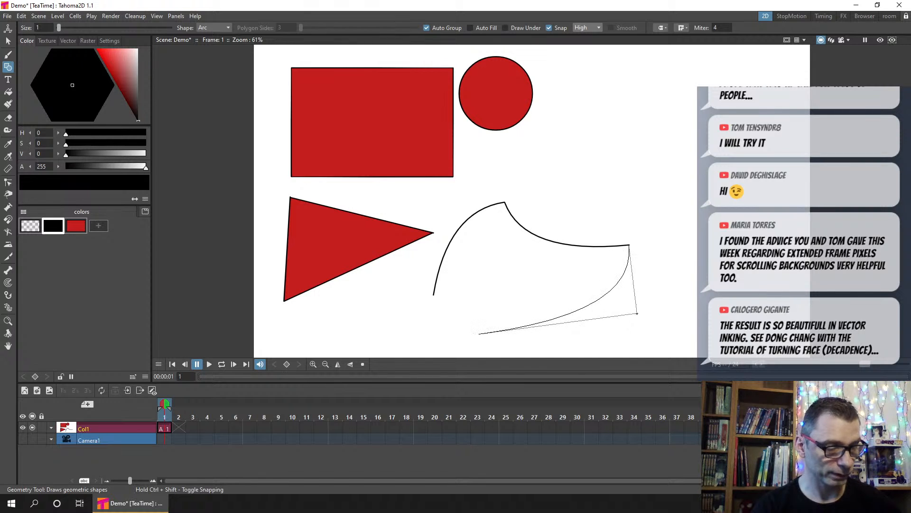
{"action": "left_click", "coordinate": [639, 315]}
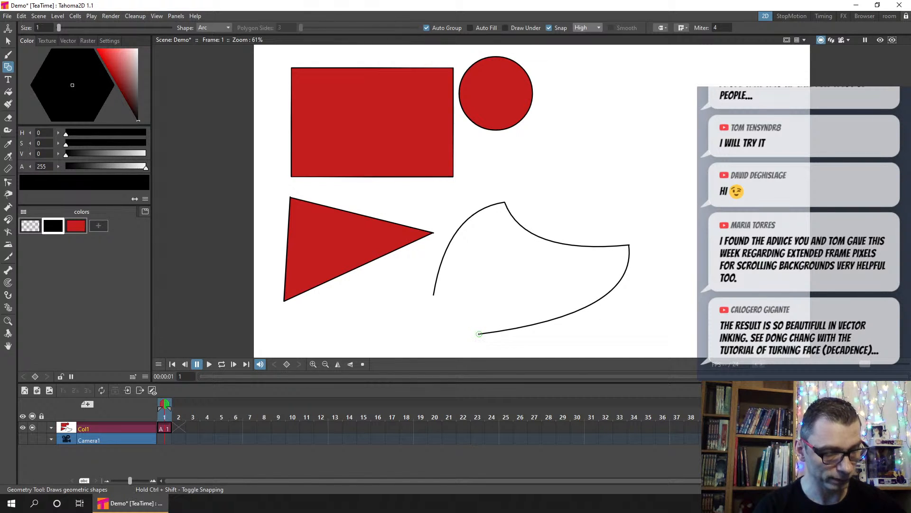
{"action": "left_click_drag", "start_coordinate": [479, 334], "coordinate": [432, 293]}
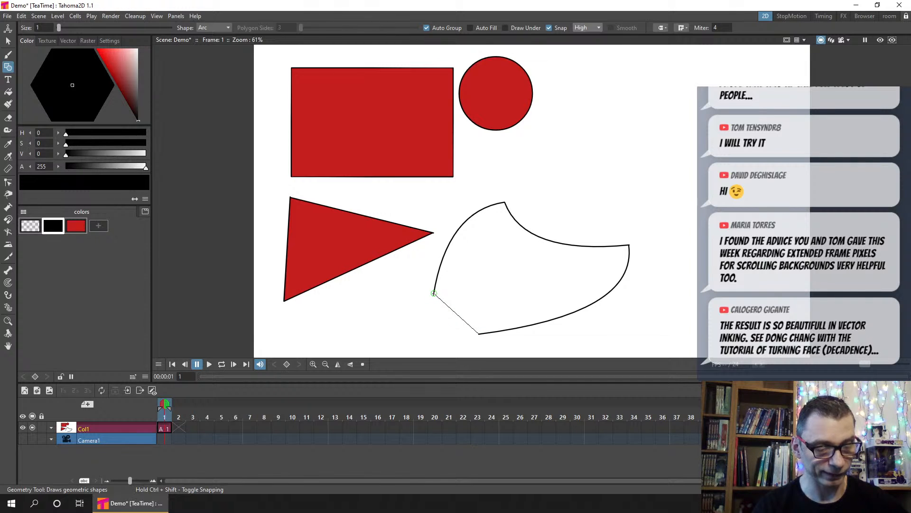
{"action": "left_click", "coordinate": [433, 293]}
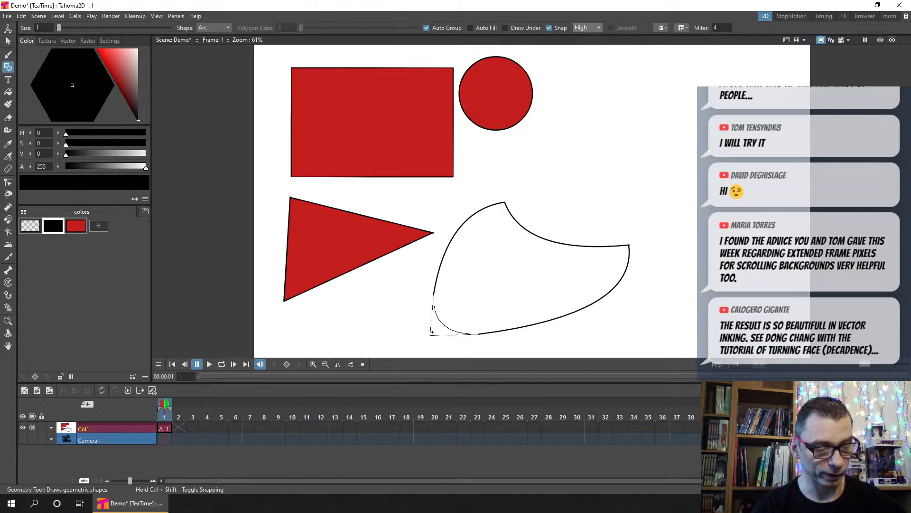
{"action": "left_click", "coordinate": [494, 286]}
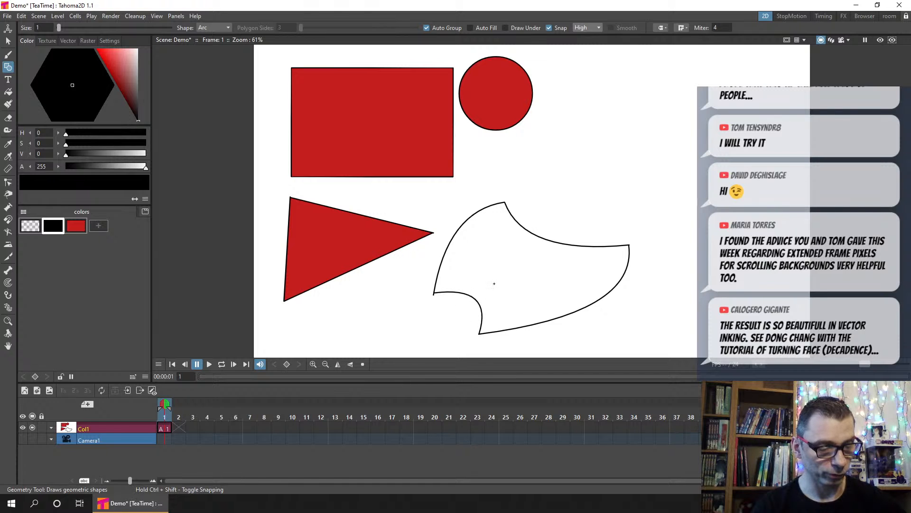
Step: Fill the closed arc shape with the red palette style and save the scene
{"action": "left_click", "coordinate": [76, 226]}
{"action": "left_click", "coordinate": [8, 92]}
{"action": "left_click", "coordinate": [527, 274]}
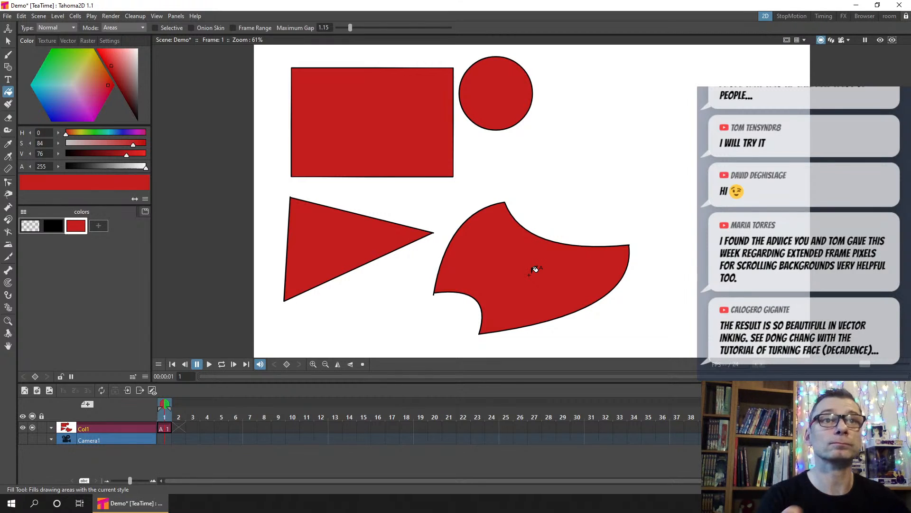
{"action": "key", "text": "ctrl+s"}
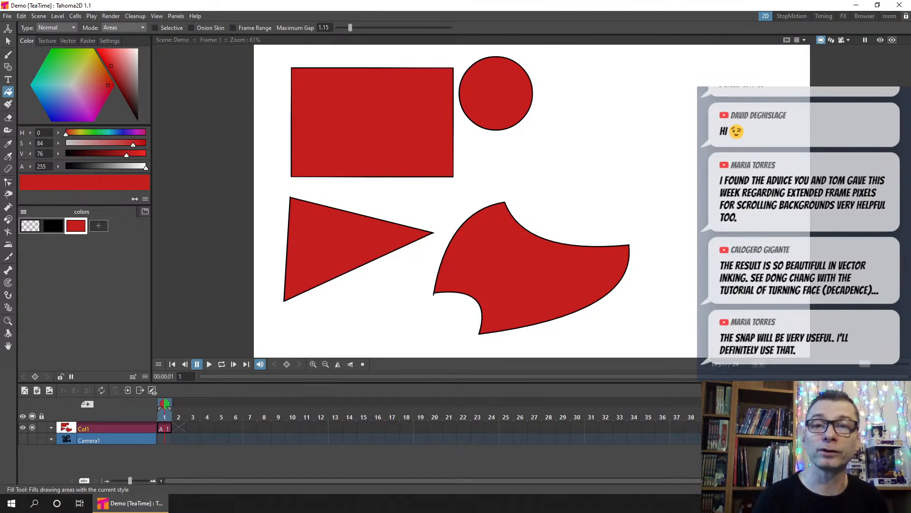
{"action": "double_click", "coordinate": [471, 7]}
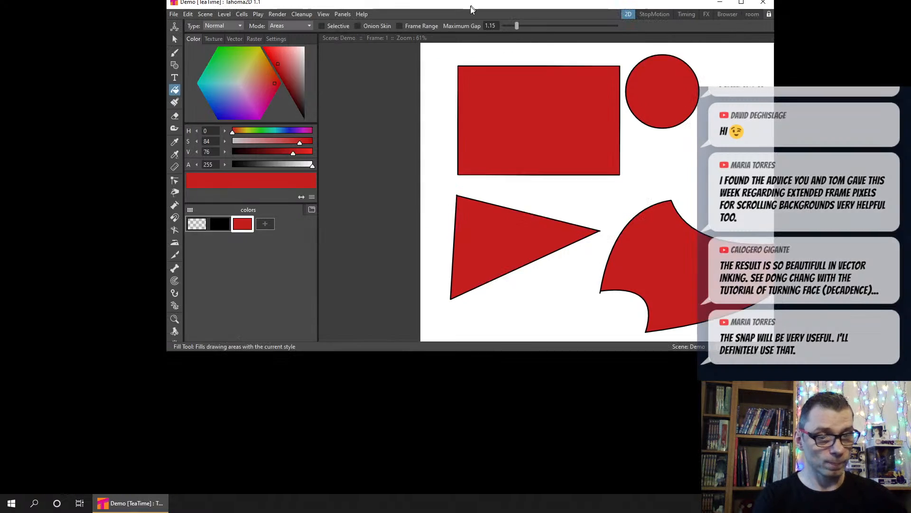
{"action": "left_click", "coordinate": [741, 7]}
{"action": "key", "text": "ctrl+s"}
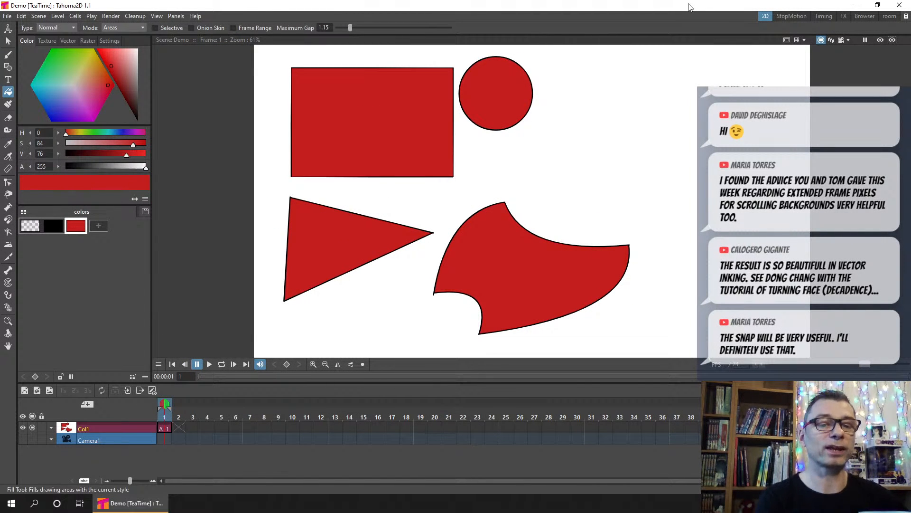
Step: Reapply the red fill to the arc shape and save the scene
{"action": "left_click", "coordinate": [496, 251]}
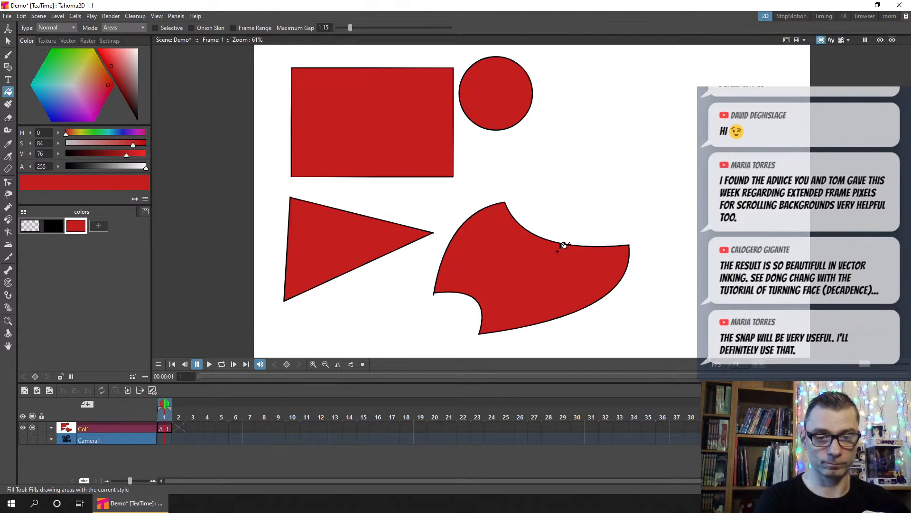
{"action": "key", "text": "ctrl+s"}
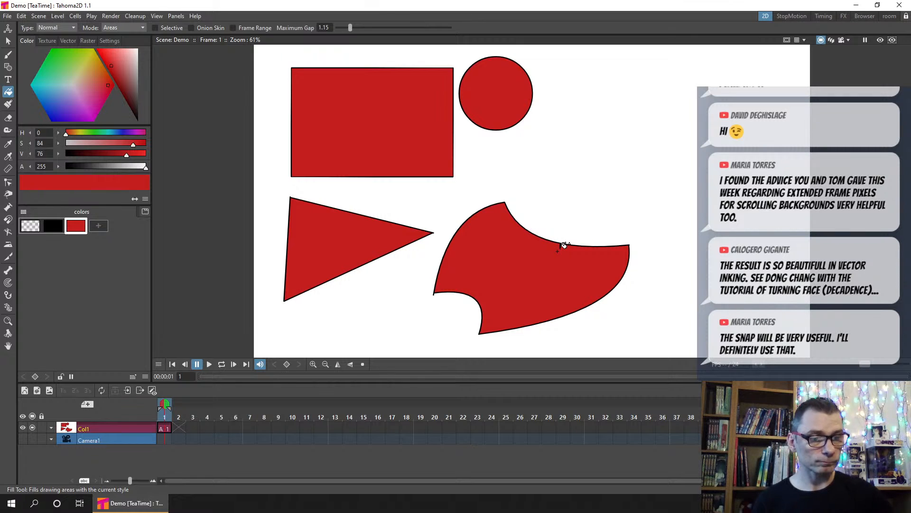
{"action": "key", "text": "ctrl+s"}
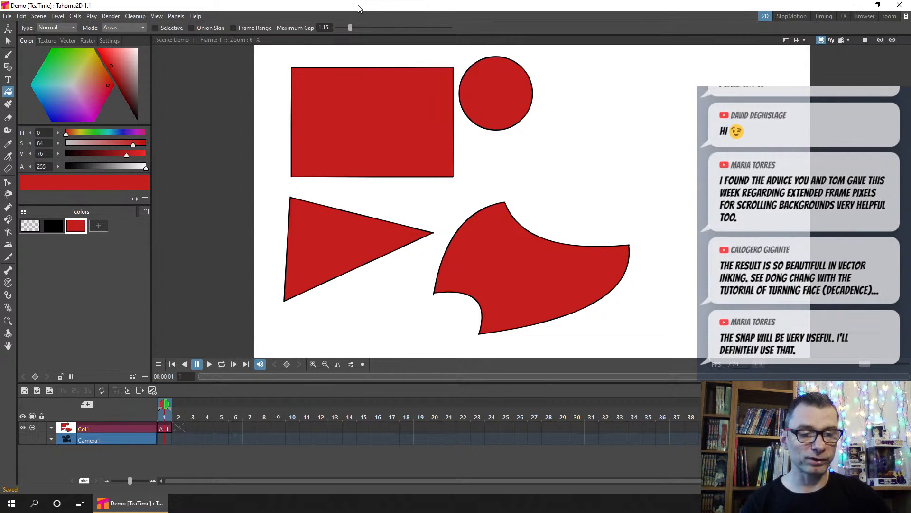
Step: Create a new project named Challenge7 and, in it, a 1920 x 1080 px, 24 fps scene named Demo
{"action": "left_click", "coordinate": [176, 15]}
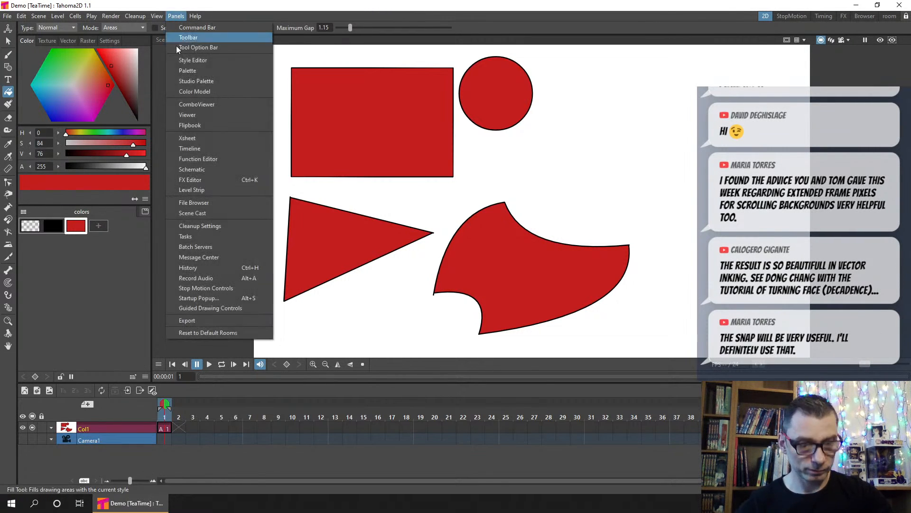
{"action": "left_click", "coordinate": [239, 298]}
{"action": "left_click", "coordinate": [494, 226]}
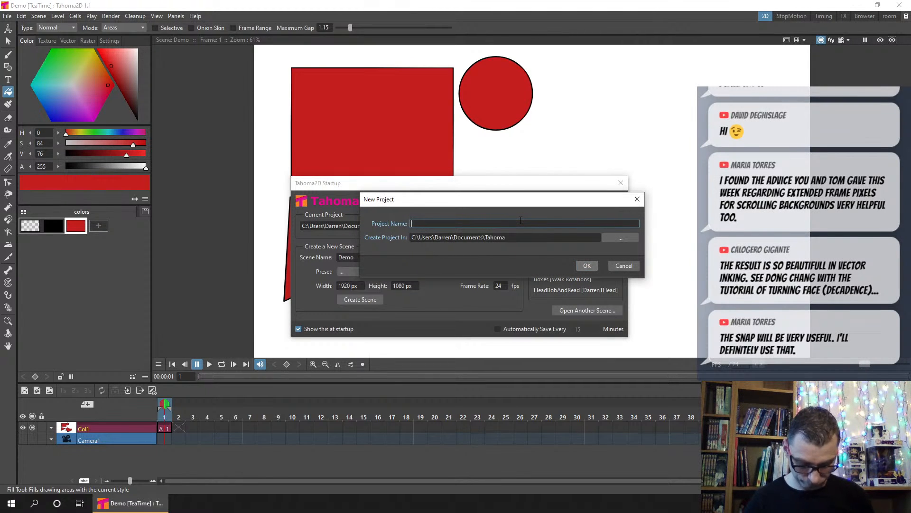
{"action": "type", "text": "Challenge7"}
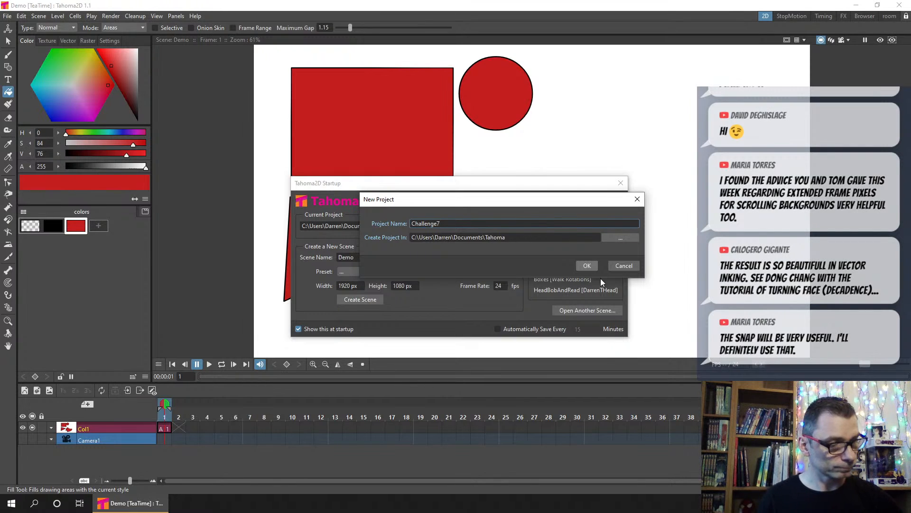
{"action": "left_click", "coordinate": [587, 266]}
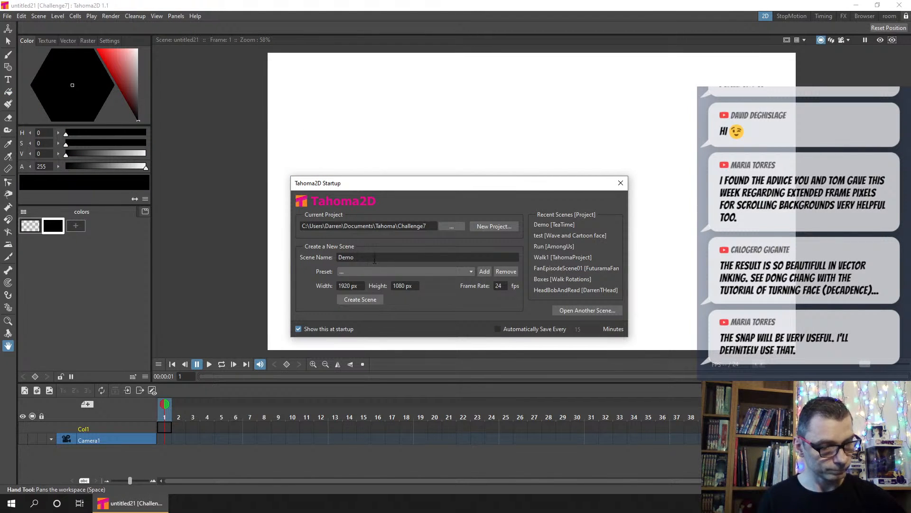
{"action": "left_click", "coordinate": [373, 257]}
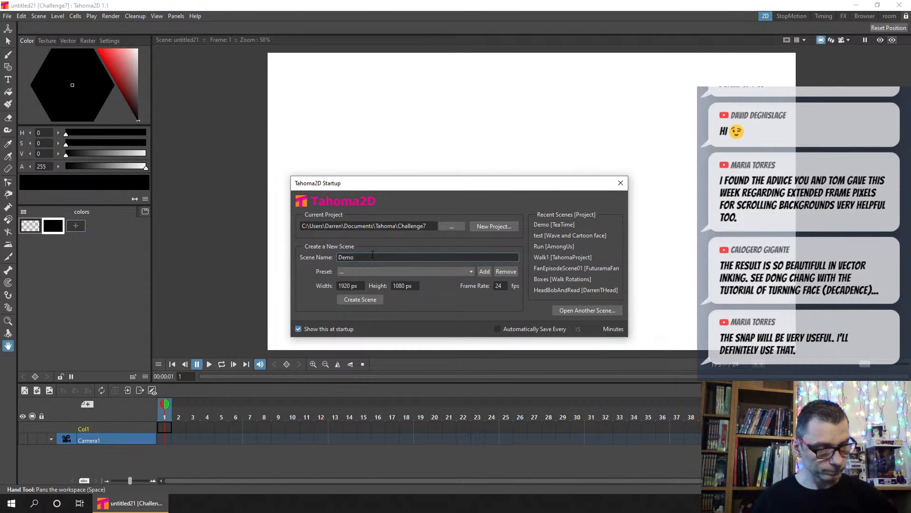
{"action": "left_click", "coordinate": [363, 300]}
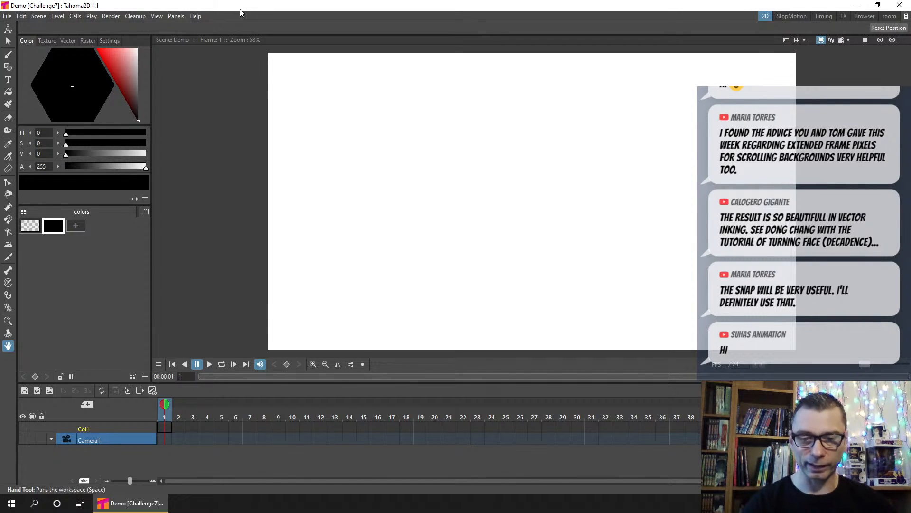
Step: Add a new raster level at frame 1 of the first column and rename the column BG
{"action": "left_click", "coordinate": [164, 429]}
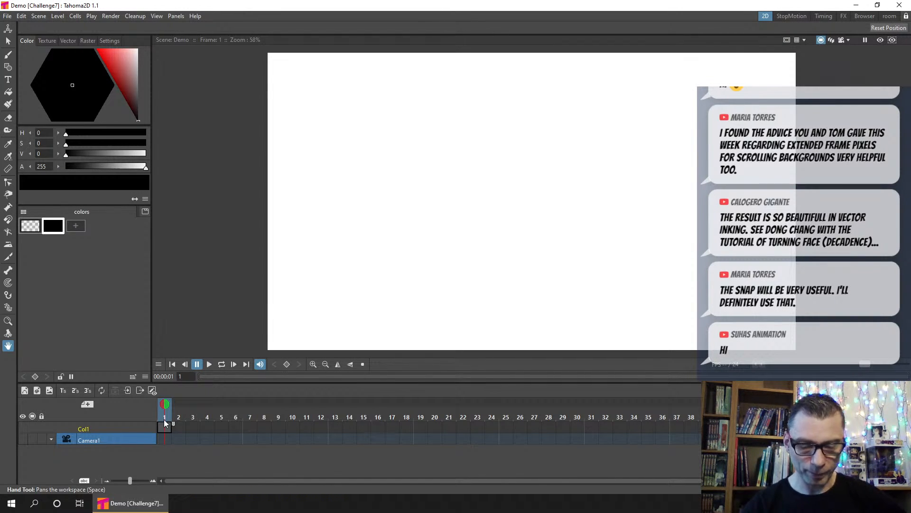
{"action": "left_click", "coordinate": [49, 390]}
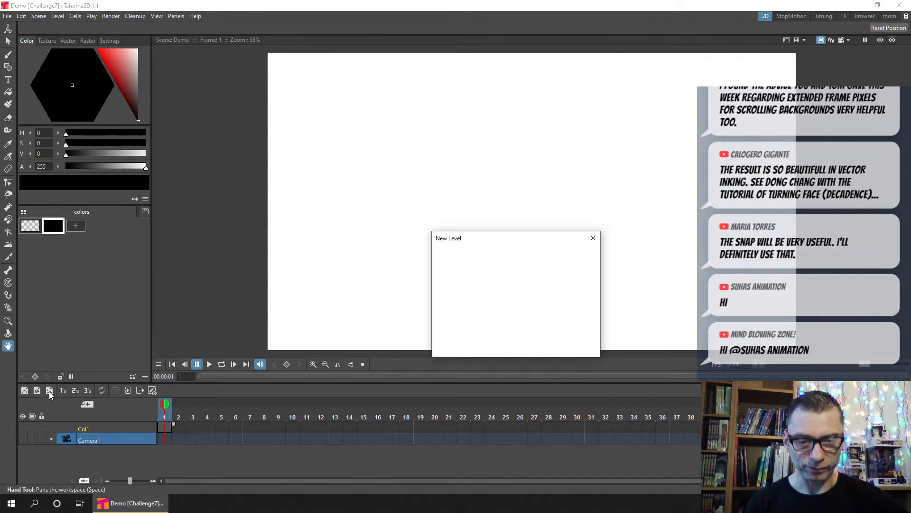
{"action": "left_click", "coordinate": [470, 346]}
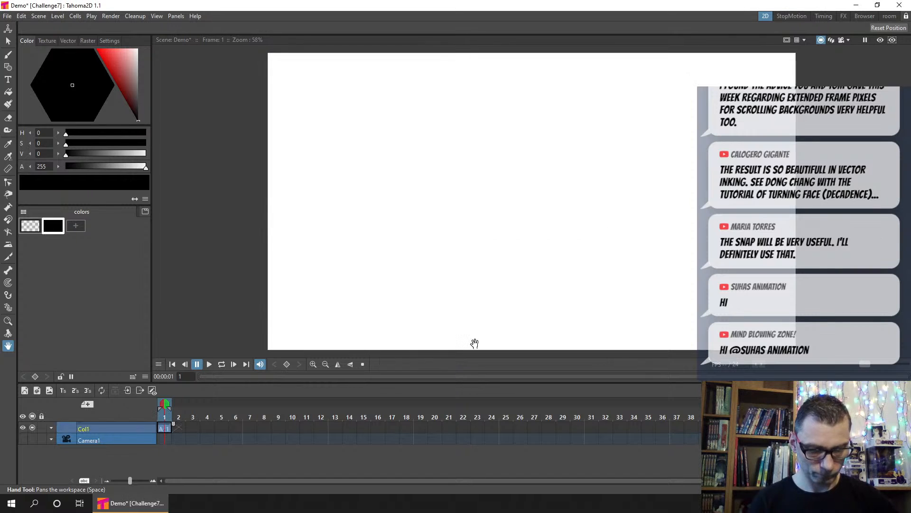
{"action": "double_click", "coordinate": [96, 427]}
{"action": "type", "text": "BG"}
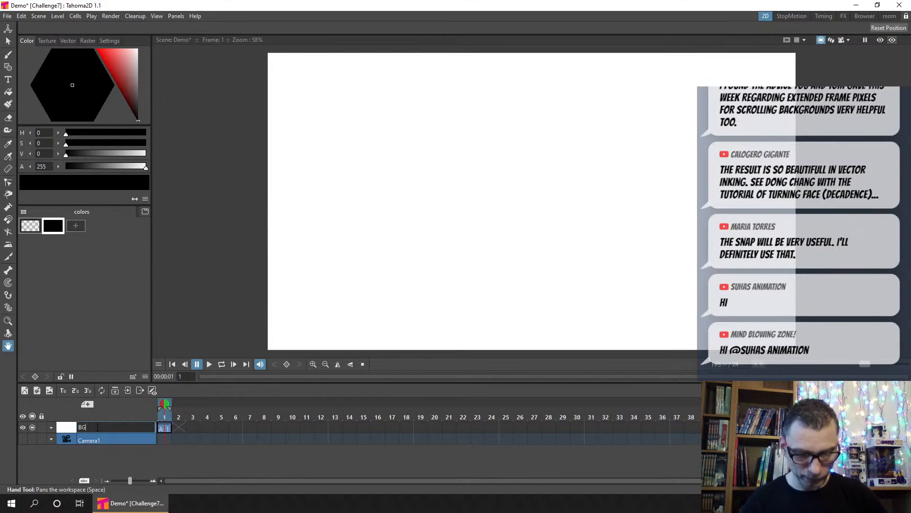
{"action": "key", "text": "Return"}
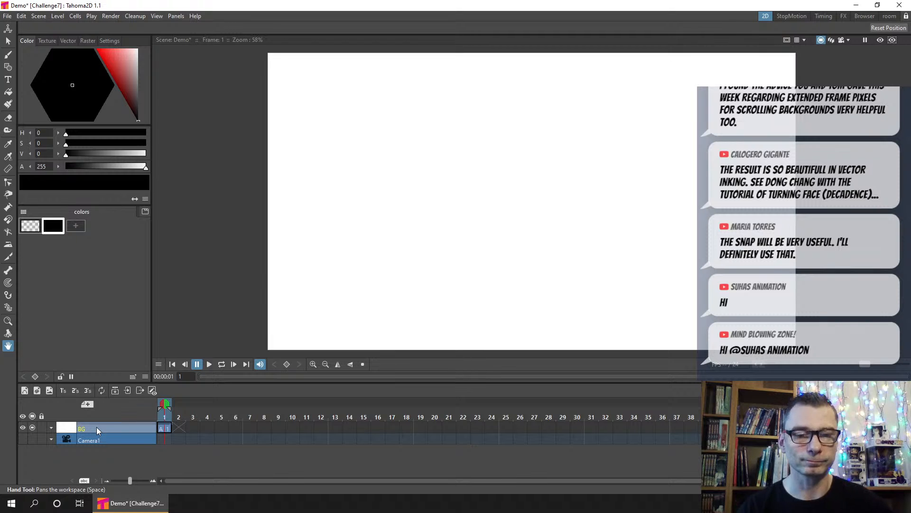
Step: Add a new palette style, assign it a black pencil-like raster brush, activate the Brush tool and save the scene
{"action": "left_click", "coordinate": [74, 226]}
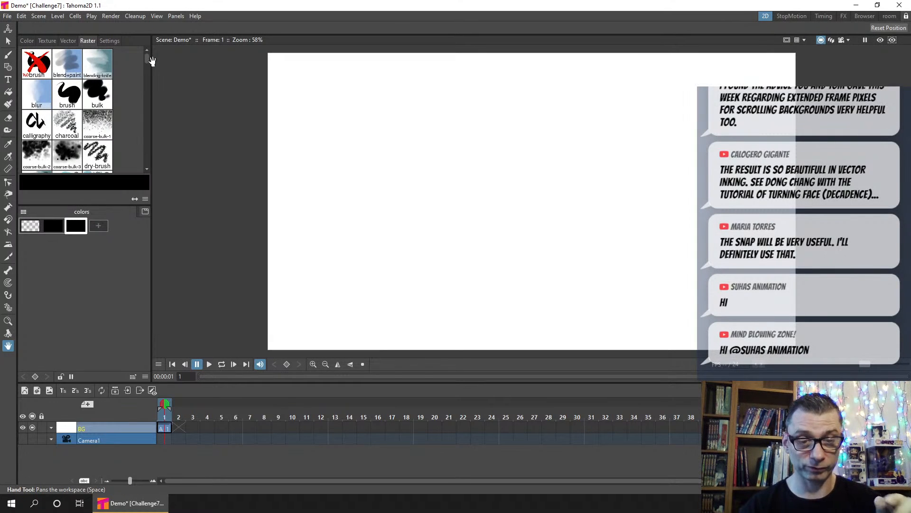
{"action": "left_click_drag", "start_coordinate": [147, 57], "coordinate": [147, 78]}
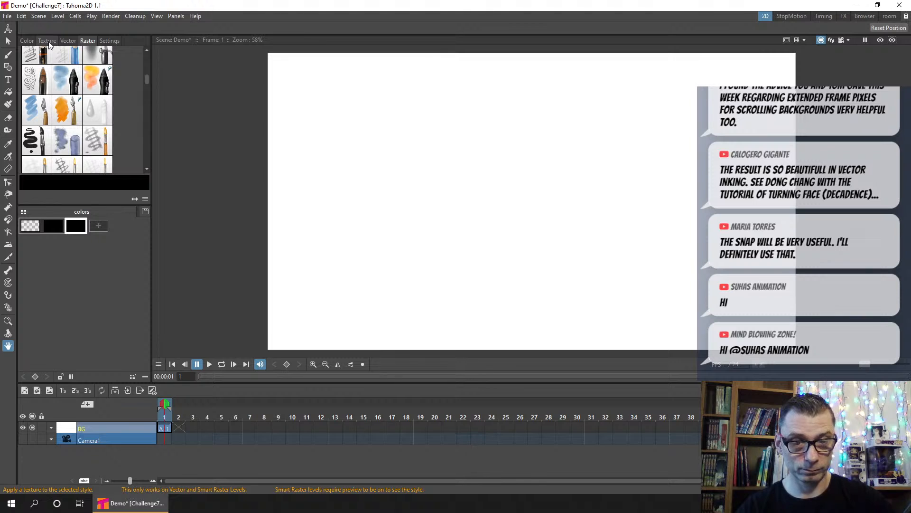
{"action": "left_click", "coordinate": [37, 55]}
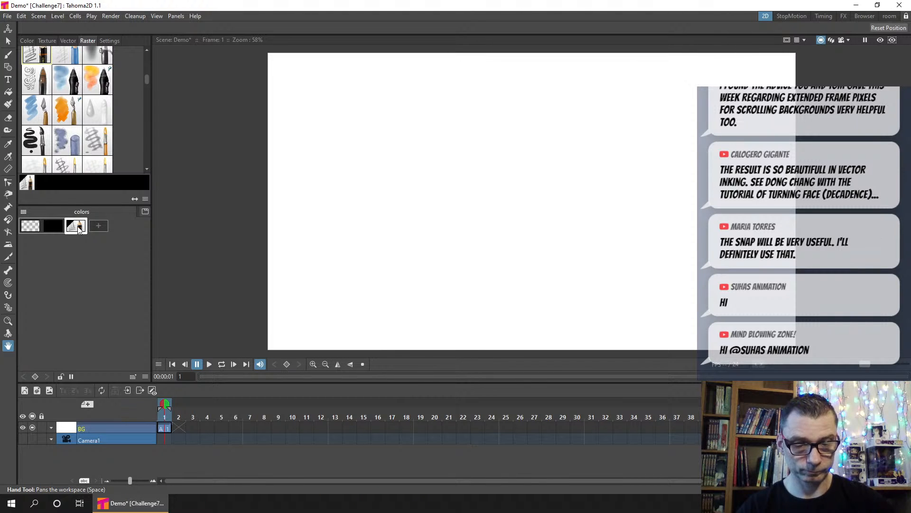
{"action": "key", "text": "b"}
{"action": "key", "text": "ctrl+s"}
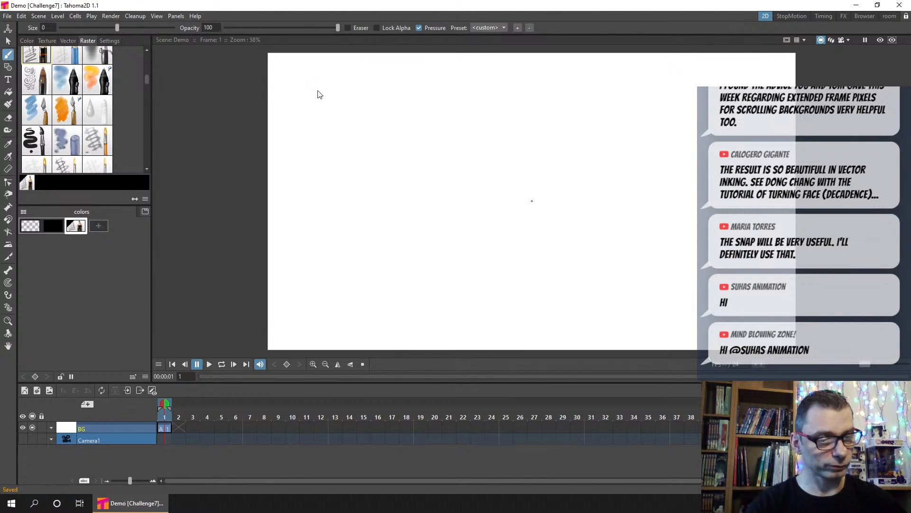
Step: Test the raster brush with two freehand strokes on the BG level, undoing each one, and save the scene
{"action": "mouse_move", "coordinate": [311, 75]}
{"action": "left_mouse_down"}
{"action": "mouse_move", "coordinate": [335, 84]}
{"action": "mouse_move", "coordinate": [359, 137]}
{"action": "left_mouse_up"}
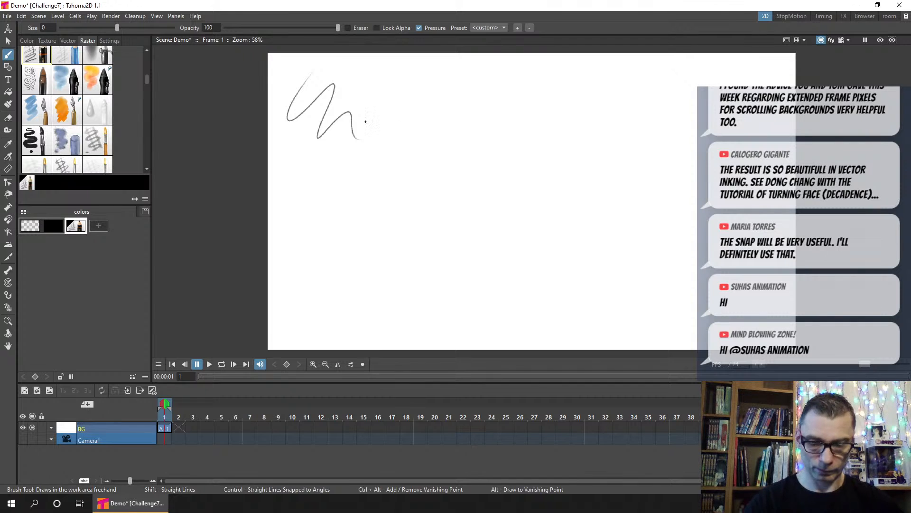
{"action": "key", "text": "ctrl+z"}
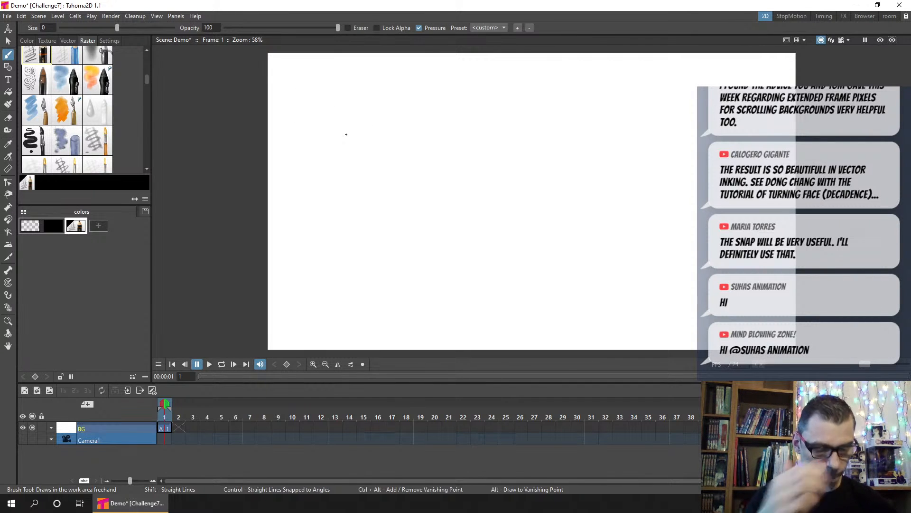
{"action": "left_click", "coordinate": [167, 429]}
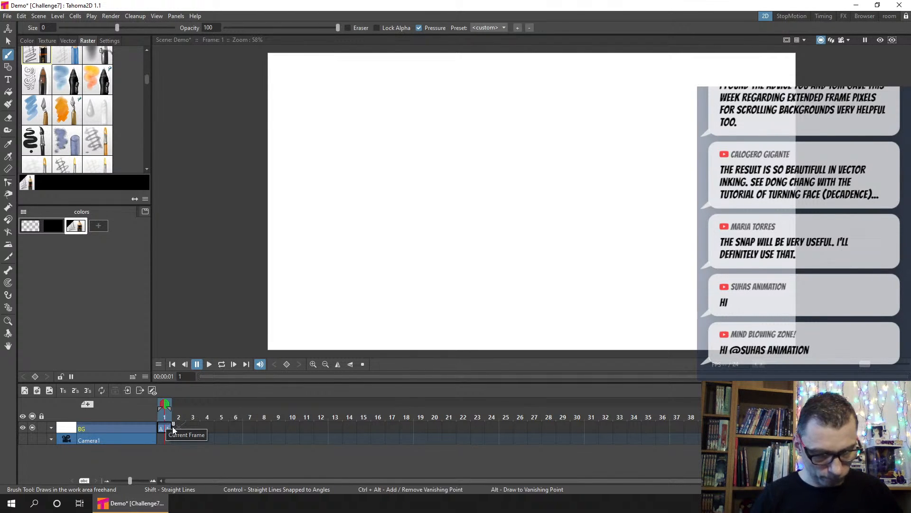
{"action": "key", "text": "ctrl+s"}
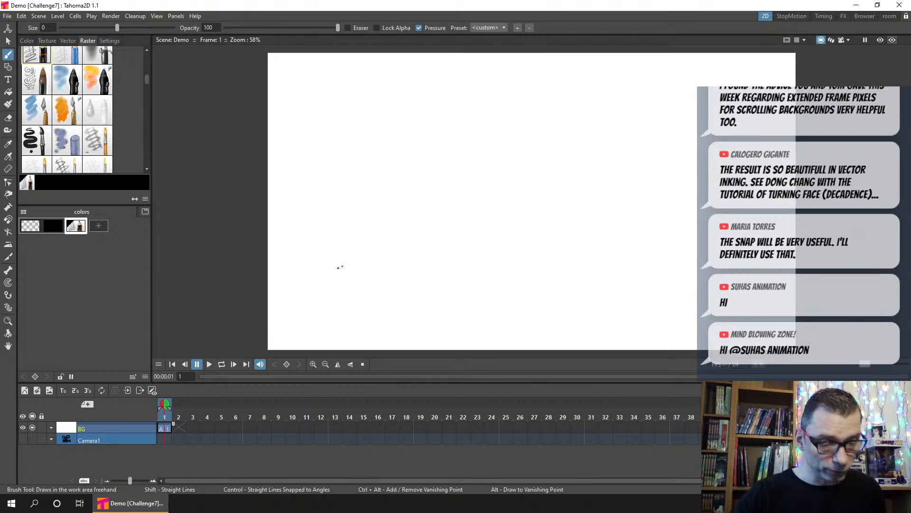
{"action": "left_click_drag", "start_coordinate": [336, 276], "coordinate": [398, 288]}
{"action": "key", "text": "ctrl+z"}
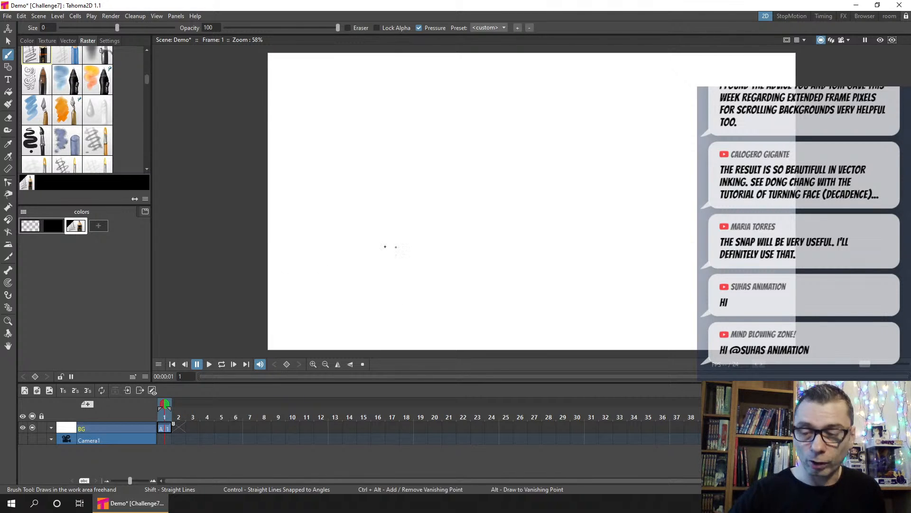
{"action": "key", "text": "ctrl+s"}
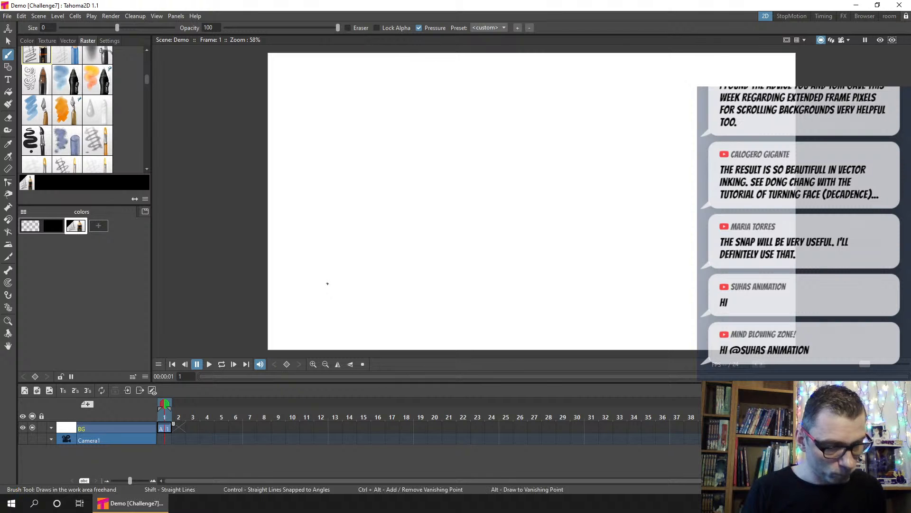
Step: Sketch the four-sided top of a stool with a thin edge near the canvas's lower left corner on the BG level
{"action": "left_click_drag", "start_coordinate": [331, 277], "coordinate": [377, 292]}
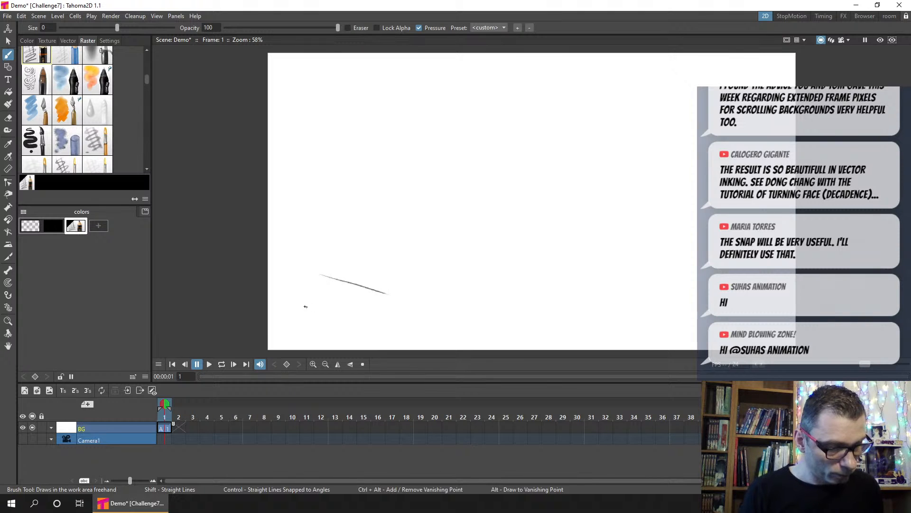
{"action": "left_click_drag", "start_coordinate": [306, 306], "coordinate": [363, 319]}
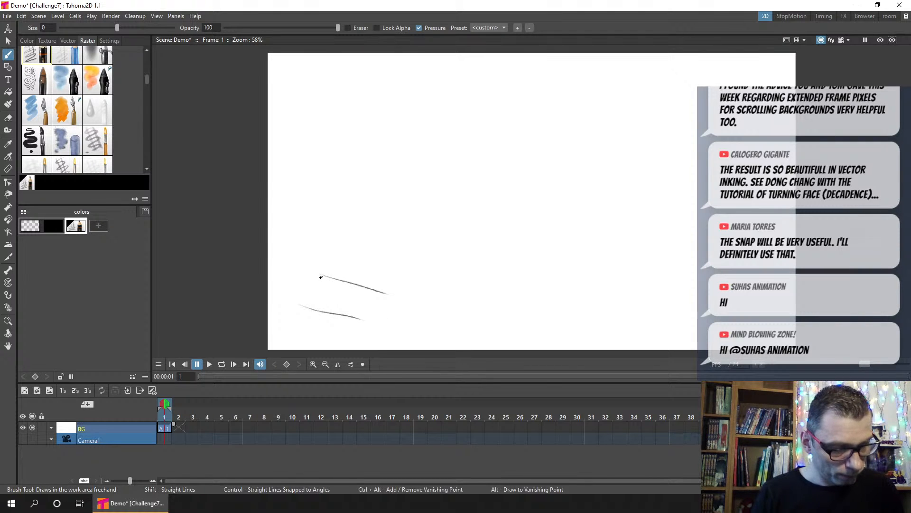
{"action": "left_click_drag", "start_coordinate": [321, 277], "coordinate": [283, 297]}
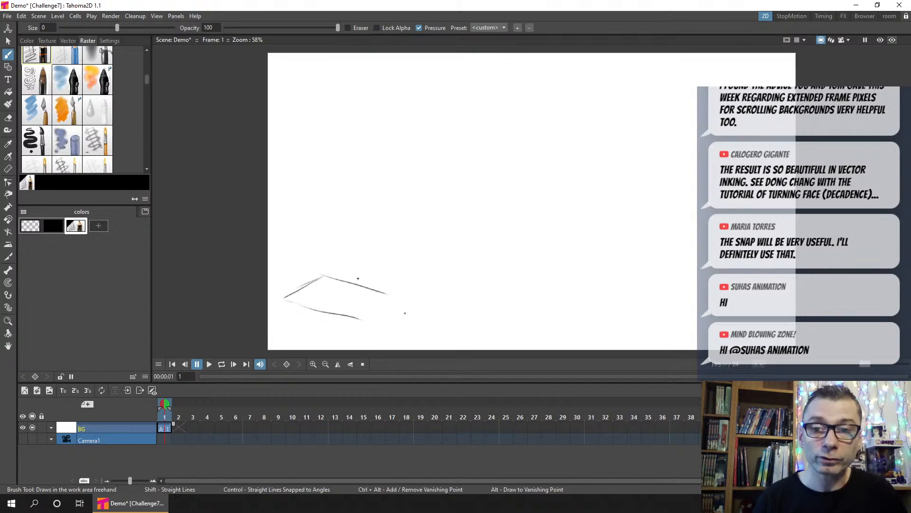
{"action": "left_click_drag", "start_coordinate": [382, 296], "coordinate": [359, 318]}
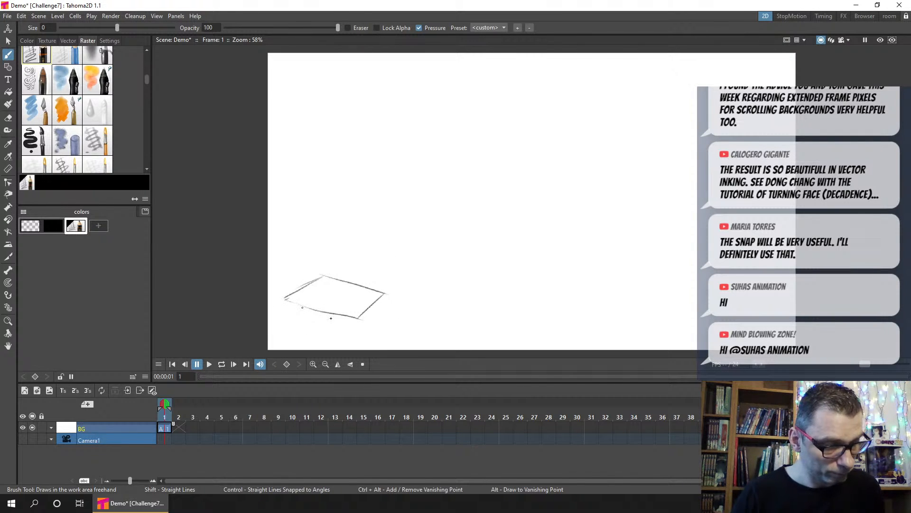
{"action": "left_click_drag", "start_coordinate": [285, 307], "coordinate": [301, 316]}
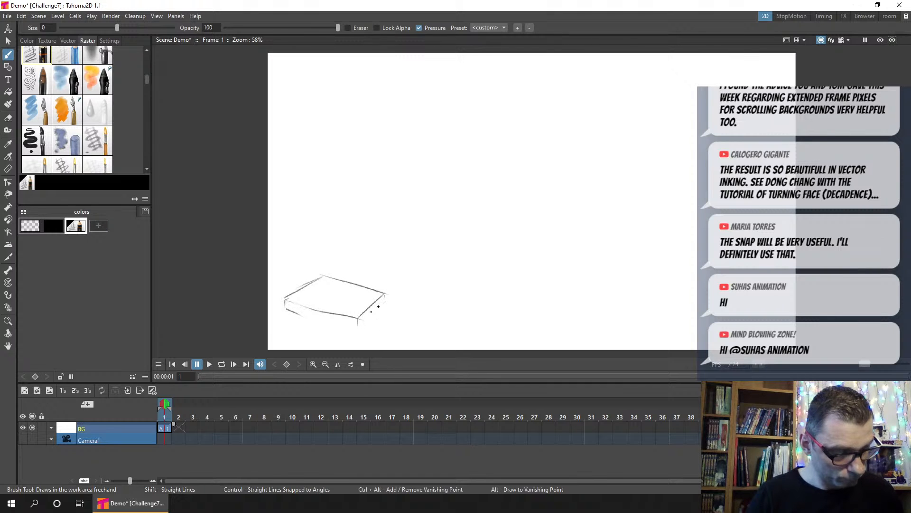
{"action": "mouse_move", "coordinate": [386, 300]}
{"action": "left_mouse_down"}
{"action": "mouse_move", "coordinate": [357, 324]}
{"action": "mouse_move", "coordinate": [311, 325]}
{"action": "mouse_move", "coordinate": [327, 309]}
{"action": "mouse_move", "coordinate": [363, 323]}
{"action": "mouse_move", "coordinate": [355, 325]}
{"action": "mouse_move", "coordinate": [285, 307]}
{"action": "left_mouse_up"}
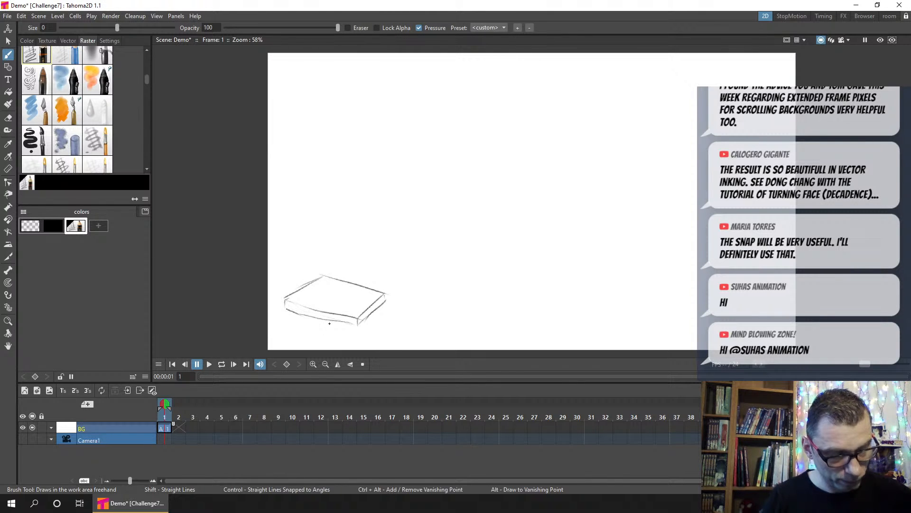
Step: Draw vertical leg lines from under the stool top to the canvas's lower edge and save the scene
{"action": "left_click_drag", "start_coordinate": [329, 323], "coordinate": [328, 351]}
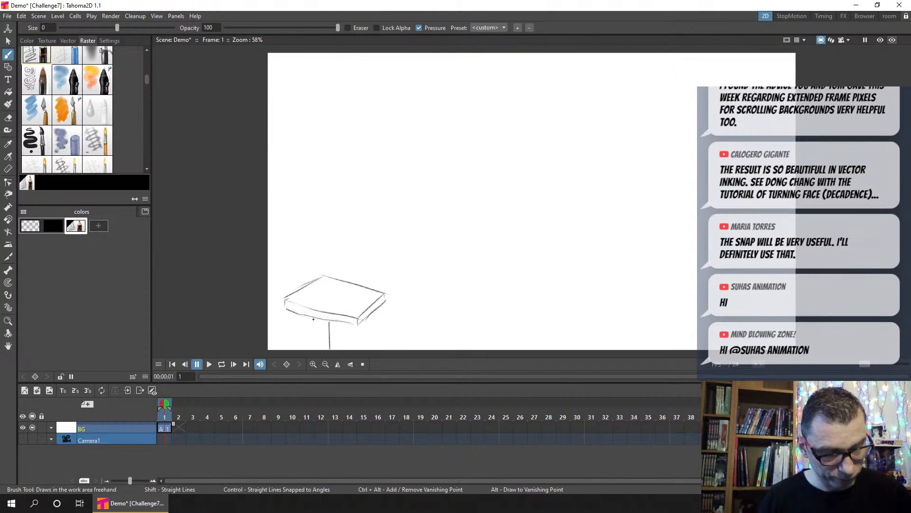
{"action": "mouse_move", "coordinate": [314, 318]}
{"action": "left_mouse_down"}
{"action": "mouse_move", "coordinate": [313, 345]}
{"action": "mouse_move", "coordinate": [340, 350]}
{"action": "left_mouse_up"}
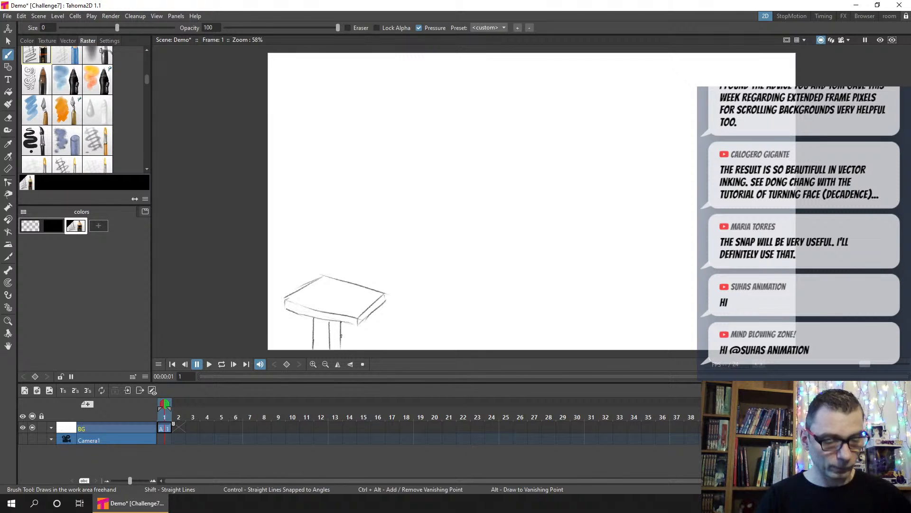
{"action": "key", "text": "ctrl+s"}
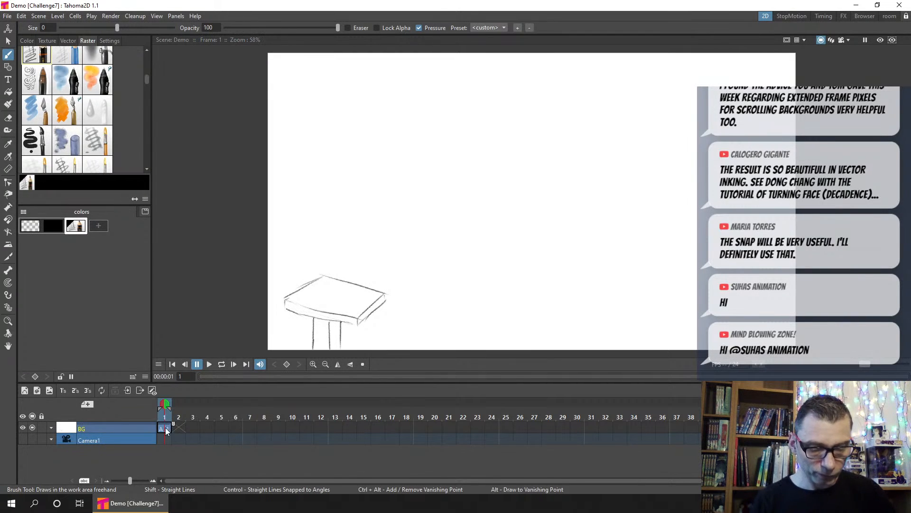
Step: Extend the BG drawing's exposure past frame 38, save, and add a 1920 x 1080 px raster level B at frame 1
{"action": "left_click_drag", "start_coordinate": [174, 426], "coordinate": [762, 427]}
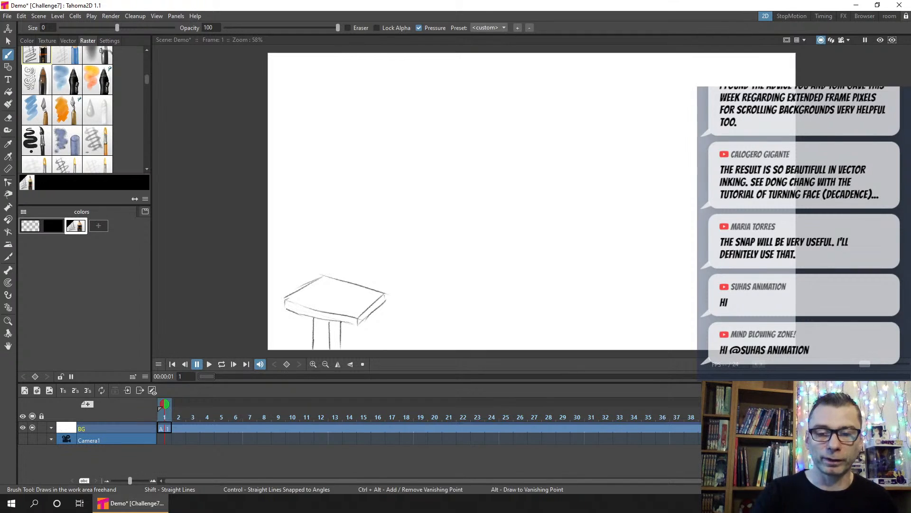
{"action": "key", "text": "ctrl+s"}
{"action": "left_click", "coordinate": [166, 429]}
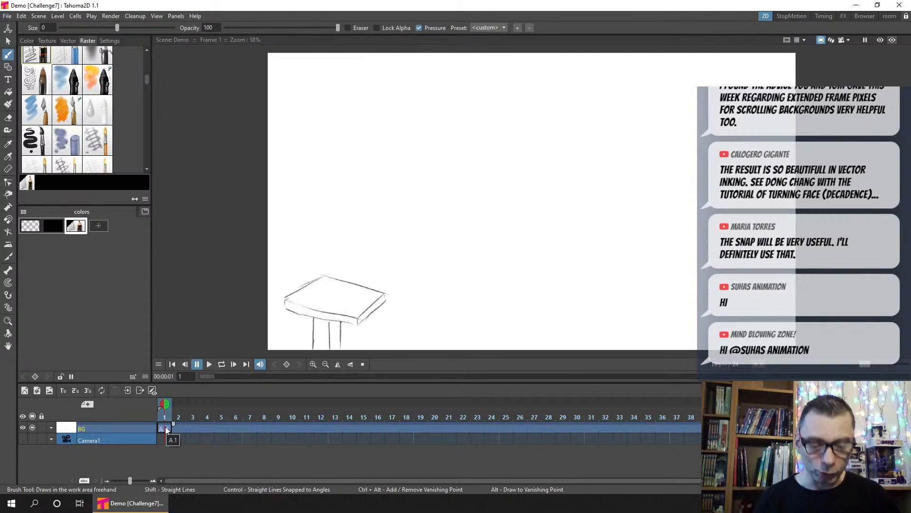
{"action": "left_click", "coordinate": [47, 391]}
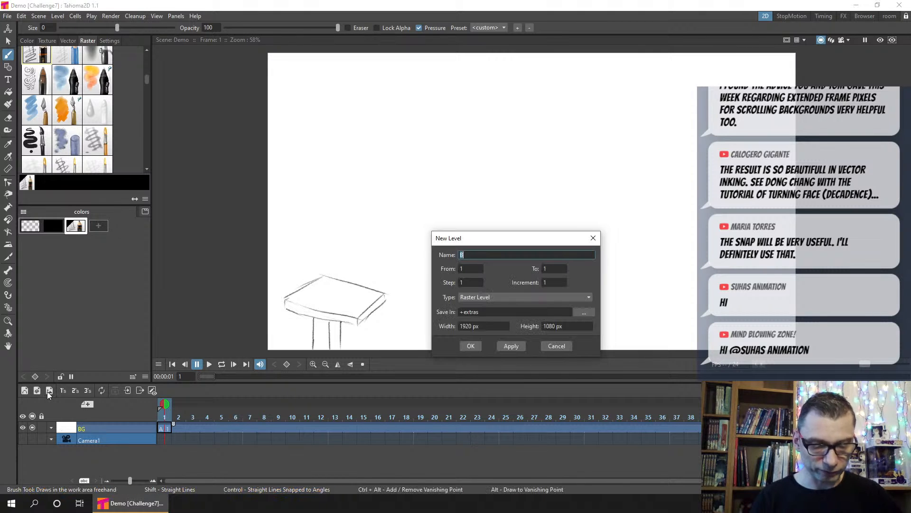
{"action": "left_click", "coordinate": [467, 348]}
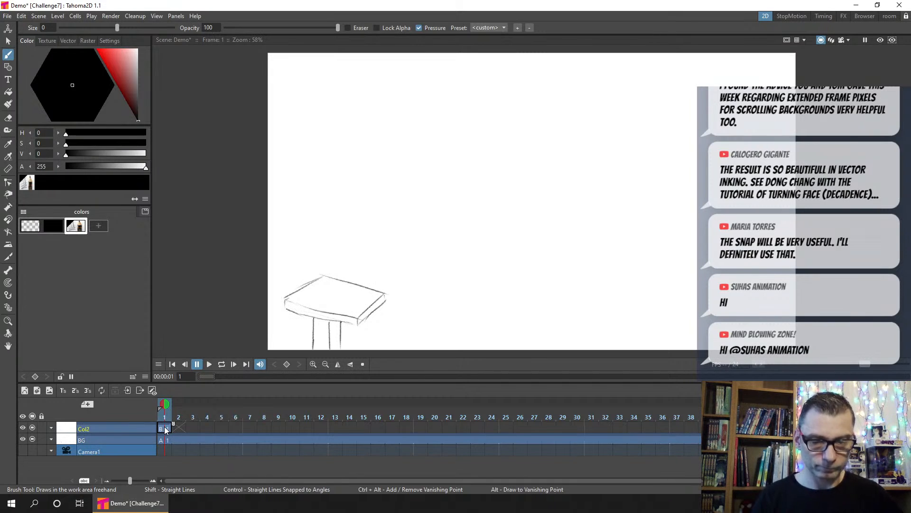
Step: Using the pencil-like style, sketch a long thin platform with a slanted end from the canvas's left edge on level B, and save
{"action": "left_click", "coordinate": [78, 226]}
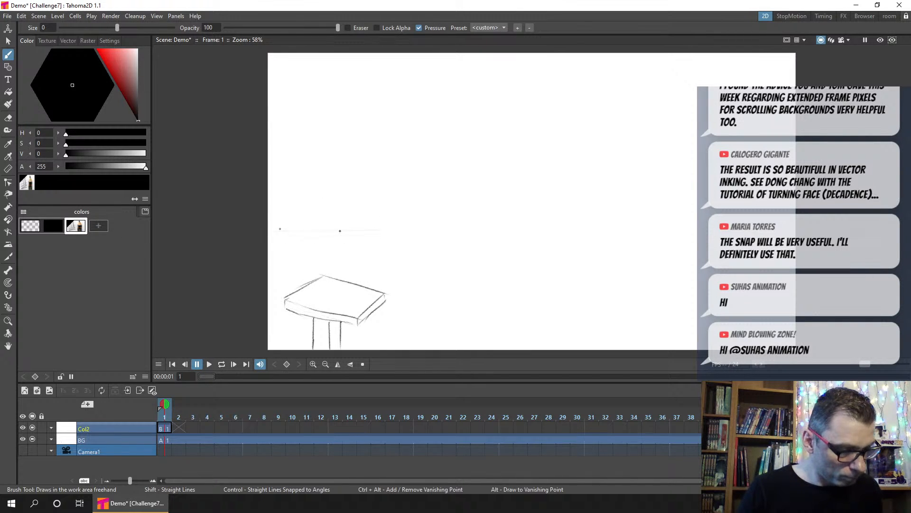
{"action": "left_click_drag", "start_coordinate": [269, 232], "coordinate": [461, 229]}
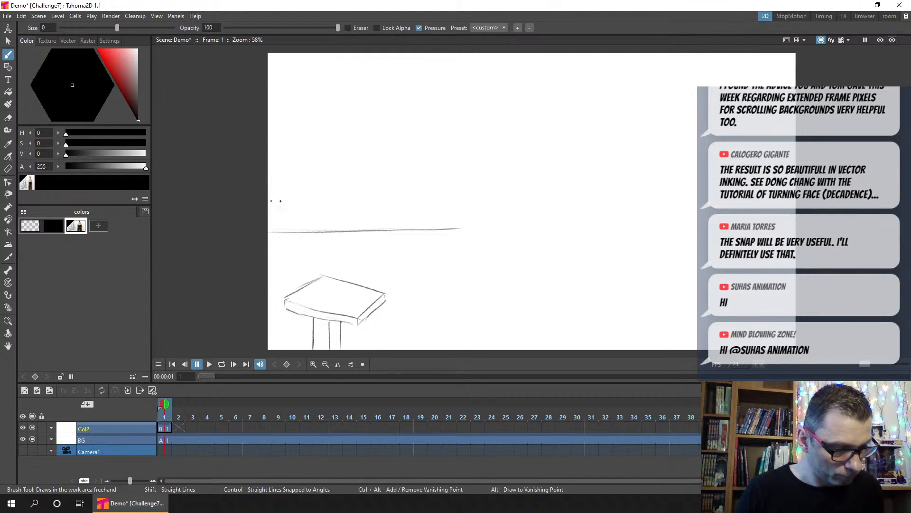
{"action": "left_click_drag", "start_coordinate": [280, 201], "coordinate": [410, 207]}
{"action": "left_click_drag", "start_coordinate": [269, 202], "coordinate": [407, 200]}
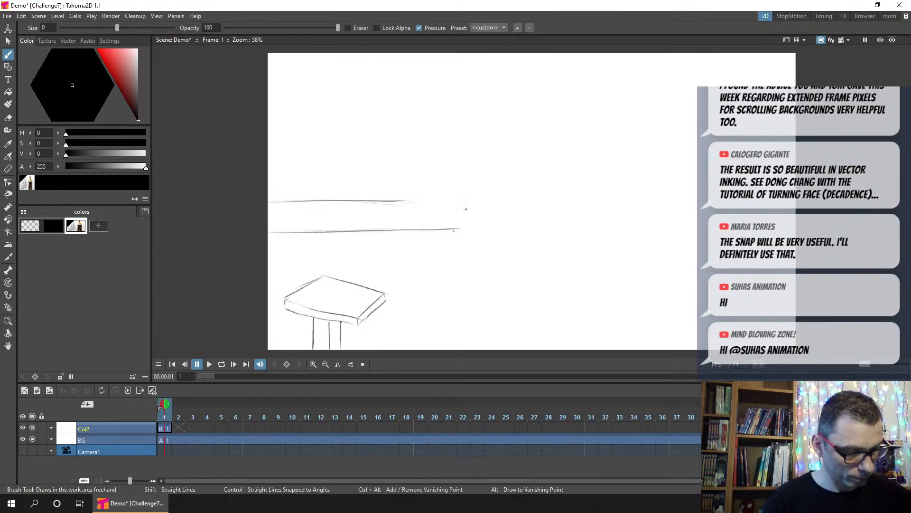
{"action": "left_click_drag", "start_coordinate": [485, 199], "coordinate": [456, 229]}
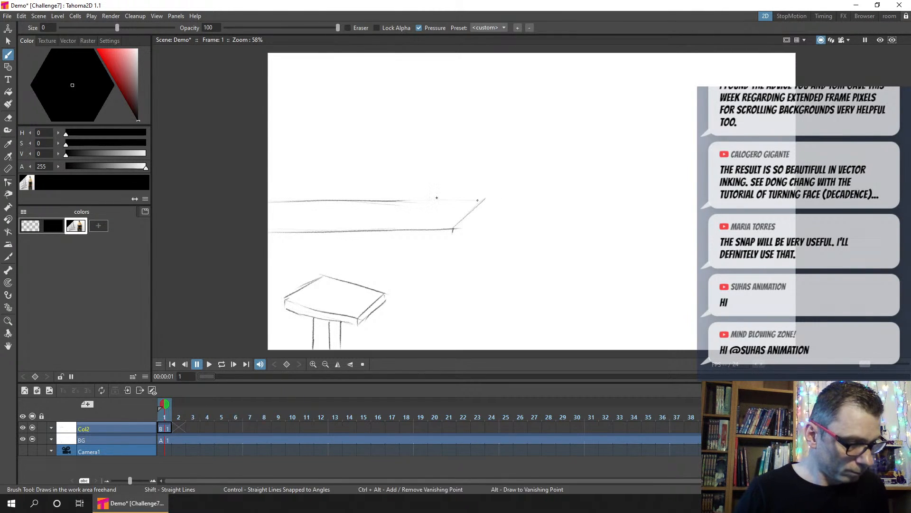
{"action": "left_click_drag", "start_coordinate": [476, 199], "coordinate": [398, 200]}
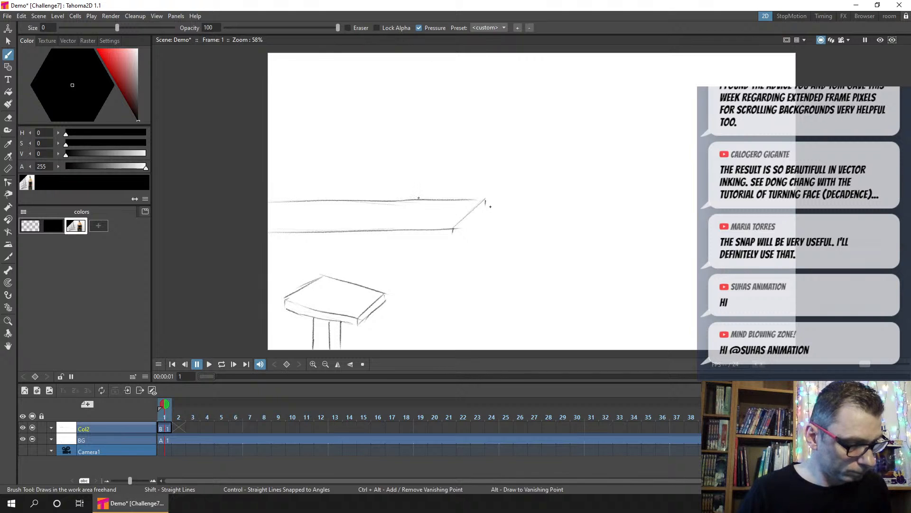
{"action": "mouse_move", "coordinate": [481, 209]}
{"action": "left_mouse_down"}
{"action": "mouse_move", "coordinate": [455, 232]}
{"action": "mouse_move", "coordinate": [463, 226]}
{"action": "mouse_move", "coordinate": [163, 243]}
{"action": "left_mouse_up"}
{"action": "left_click_drag", "start_coordinate": [485, 199], "coordinate": [336, 200]}
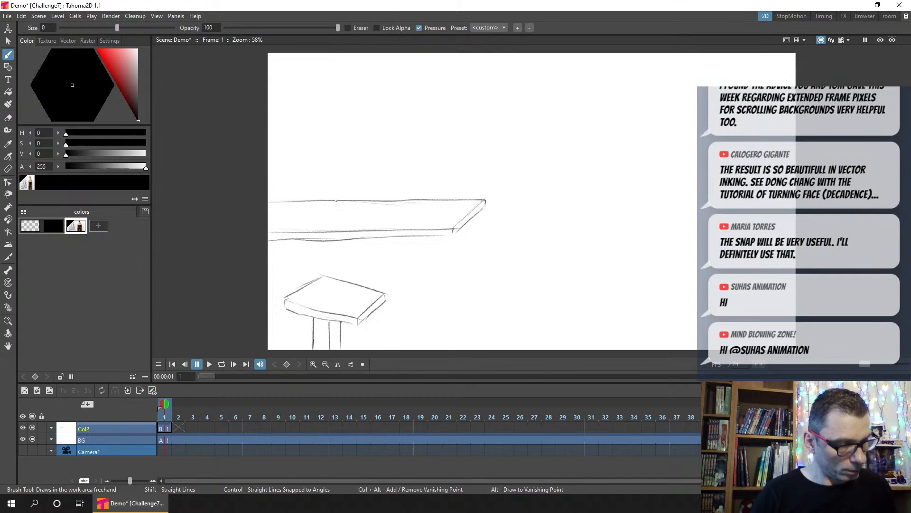
{"action": "key", "text": "ctrl+s"}
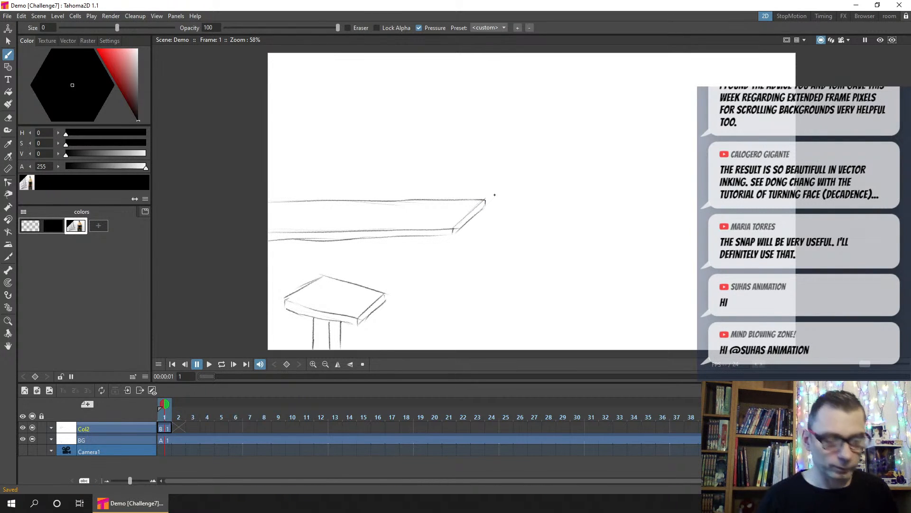
Step: Try to edit the platform's front corner with the Control Point Editor tool
{"action": "key", "text": "c"}
{"action": "left_click", "coordinate": [454, 230]}
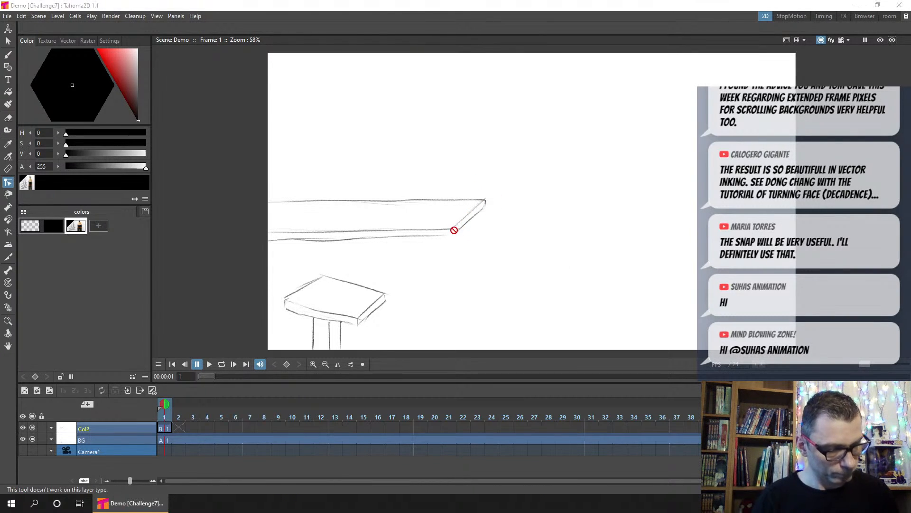
{"action": "left_click", "coordinate": [456, 260]}
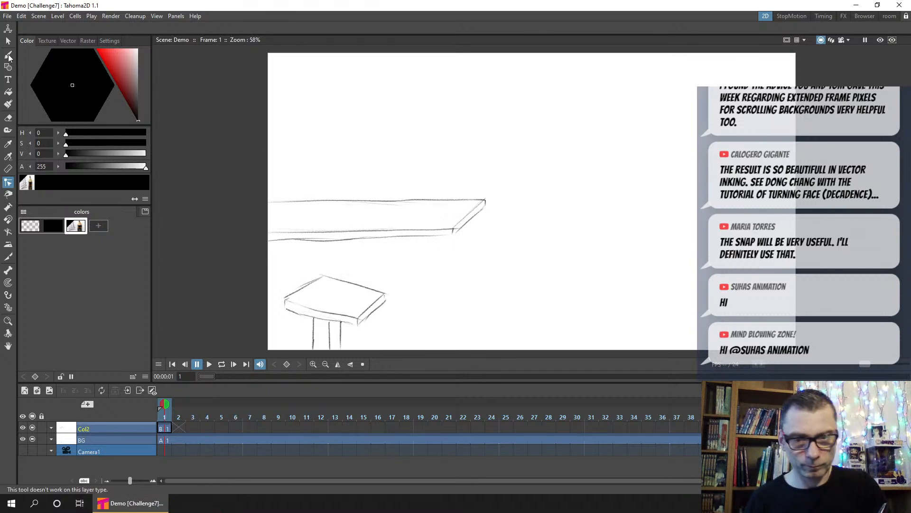
Step: With the Brush tool, redraw the short vertical edge at the platform's front corner and save the scene
{"action": "key", "text": "b"}
{"action": "left_click_drag", "start_coordinate": [451, 229], "coordinate": [453, 234]}
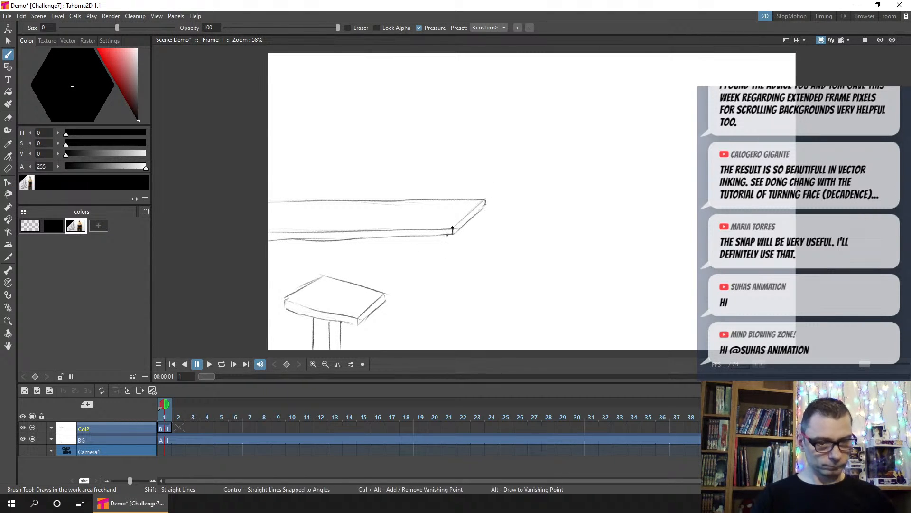
{"action": "key", "text": "ctrl+s"}
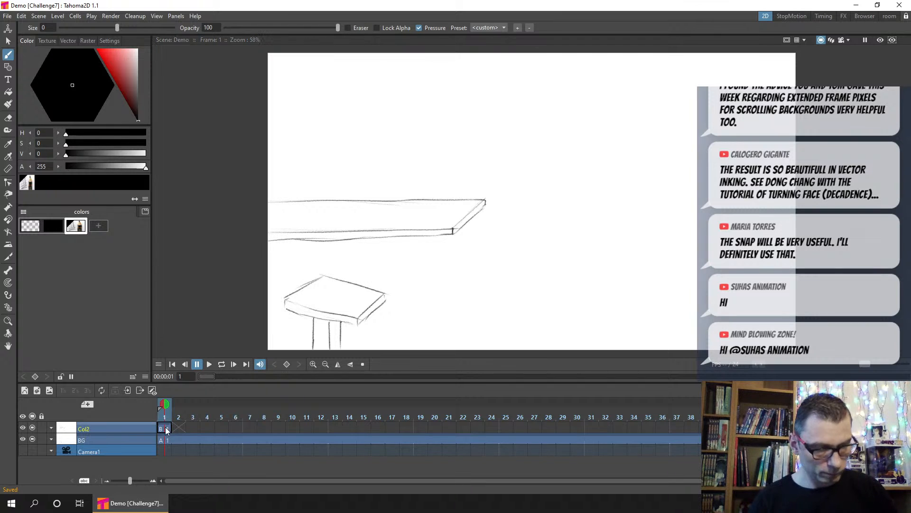
Step: Add a new raster level C at frame 1 in its own column above level B
{"action": "left_click", "coordinate": [167, 429]}
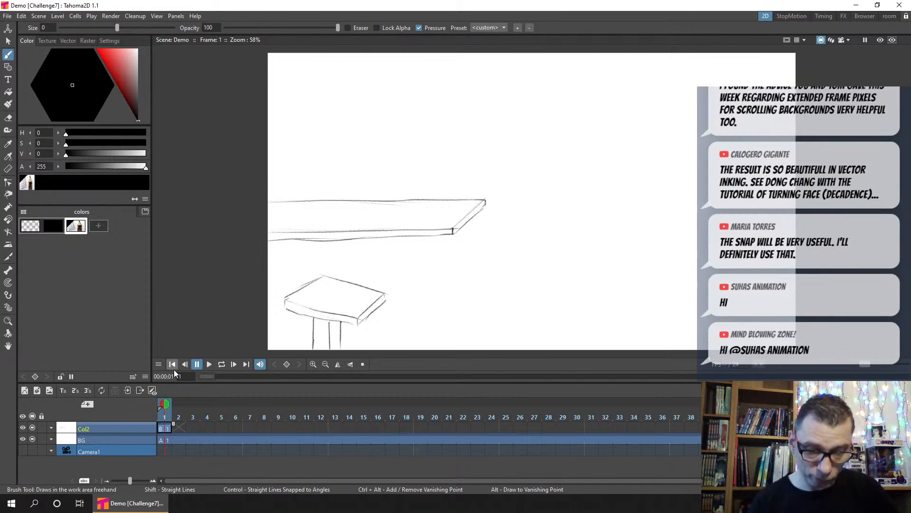
{"action": "left_click", "coordinate": [41, 389]}
{"action": "left_click", "coordinate": [462, 344]}
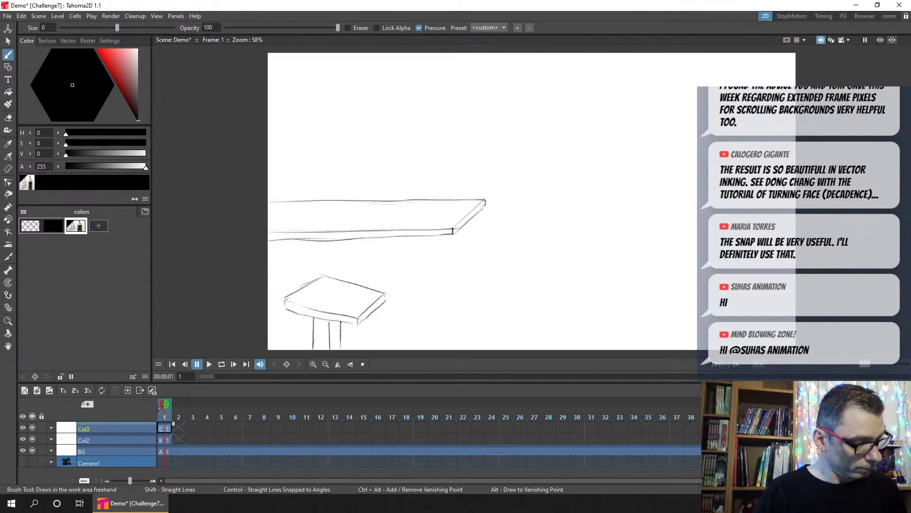
Step: Sketch a second thin platform with a slanted end, reaching in from the canvas's right side on level C, and save
{"action": "left_click_drag", "start_coordinate": [718, 193], "coordinate": [649, 194]}
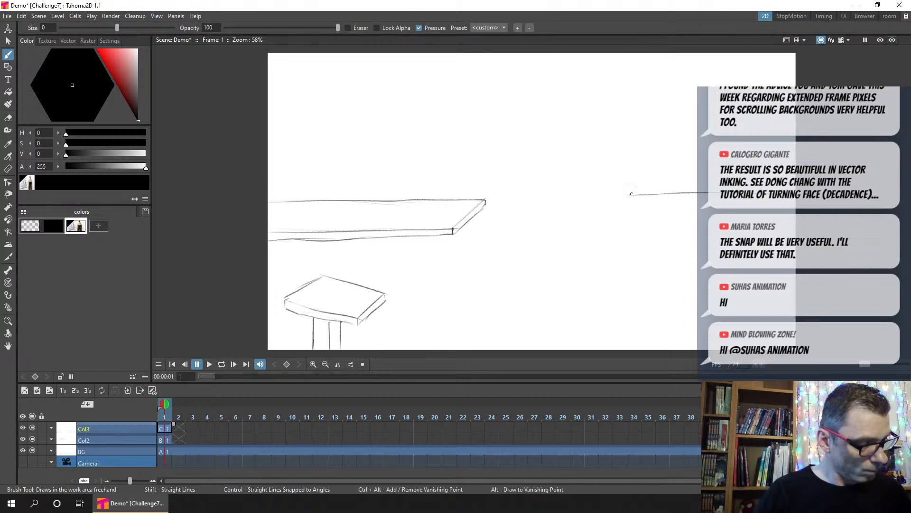
{"action": "left_click_drag", "start_coordinate": [629, 193], "coordinate": [664, 173]}
{"action": "left_click_drag", "start_coordinate": [661, 175], "coordinate": [710, 165]}
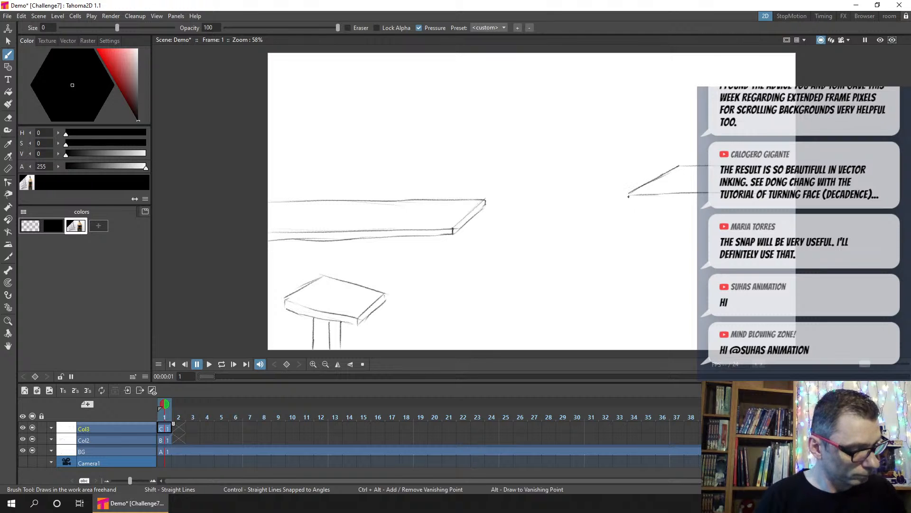
{"action": "mouse_move", "coordinate": [628, 195]}
{"action": "left_mouse_down"}
{"action": "mouse_move", "coordinate": [646, 203]}
{"action": "mouse_move", "coordinate": [630, 206]}
{"action": "mouse_move", "coordinate": [786, 205]}
{"action": "left_mouse_up"}
{"action": "key", "text": "ctrl+s"}
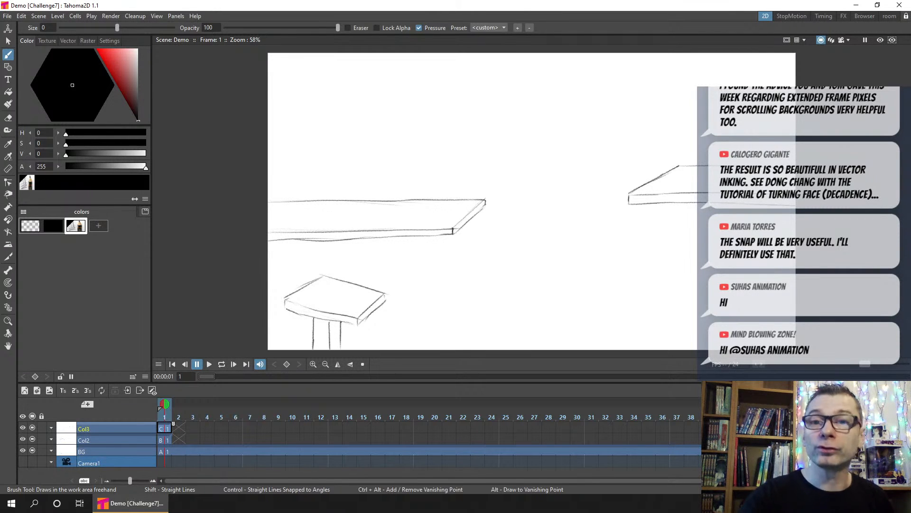
{"action": "key", "text": "ctrl+s"}
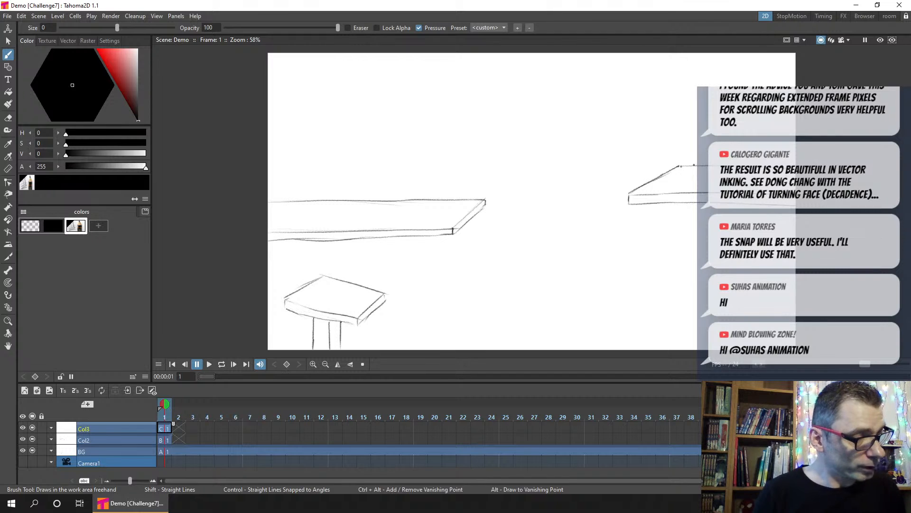
{"action": "left_click_drag", "start_coordinate": [680, 166], "coordinate": [717, 165]}
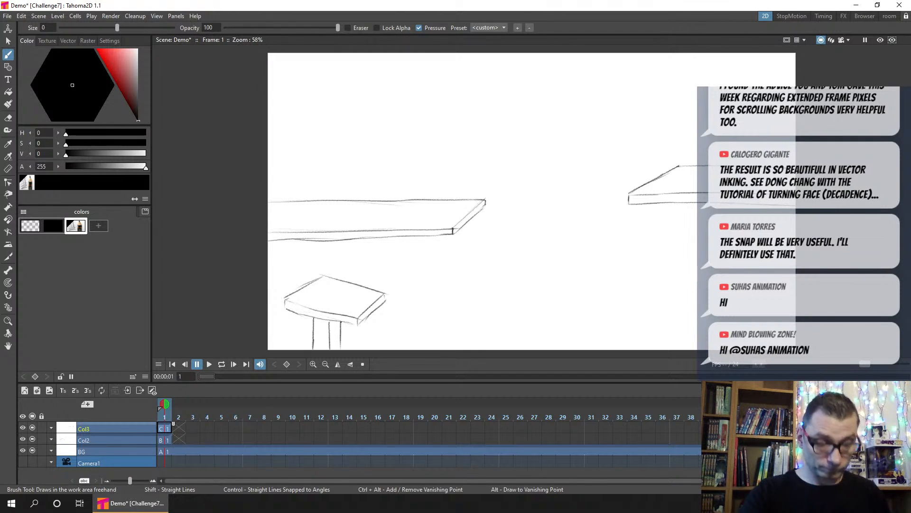
{"action": "key", "text": "ctrl+s"}
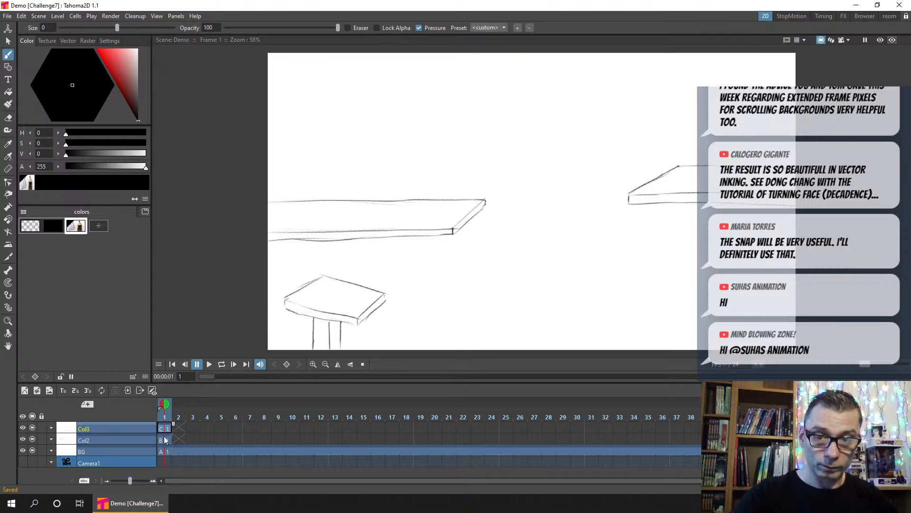
Step: Rename the column Col2 as "Left Platform"
{"action": "double_click", "coordinate": [95, 440]}
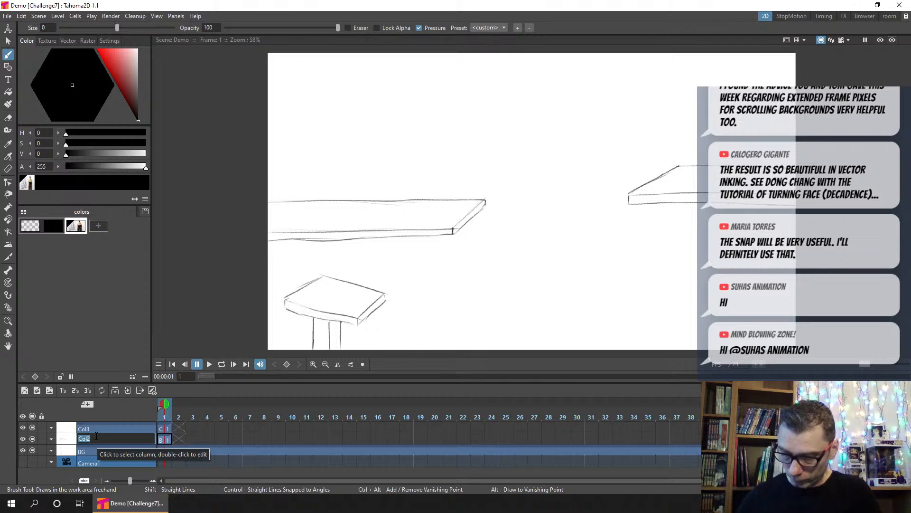
{"action": "type", "text": "L"}
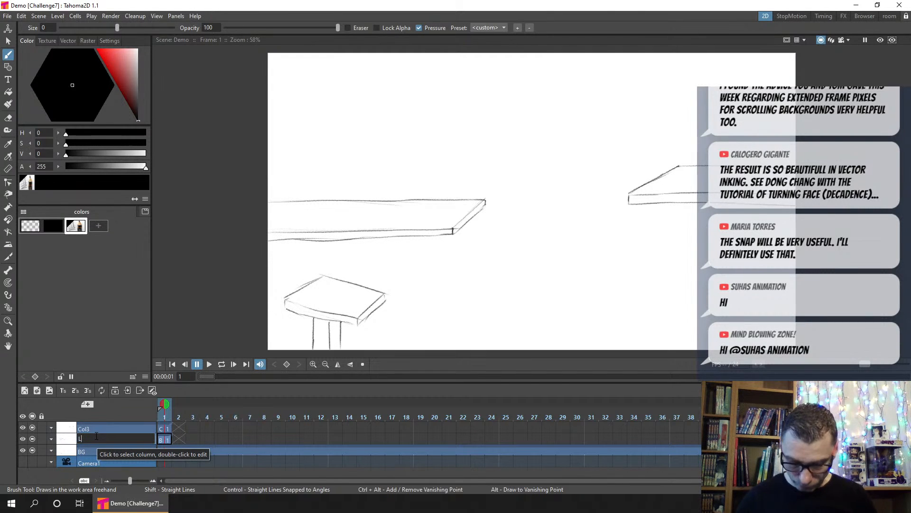
{"action": "type", "text": "ef"}
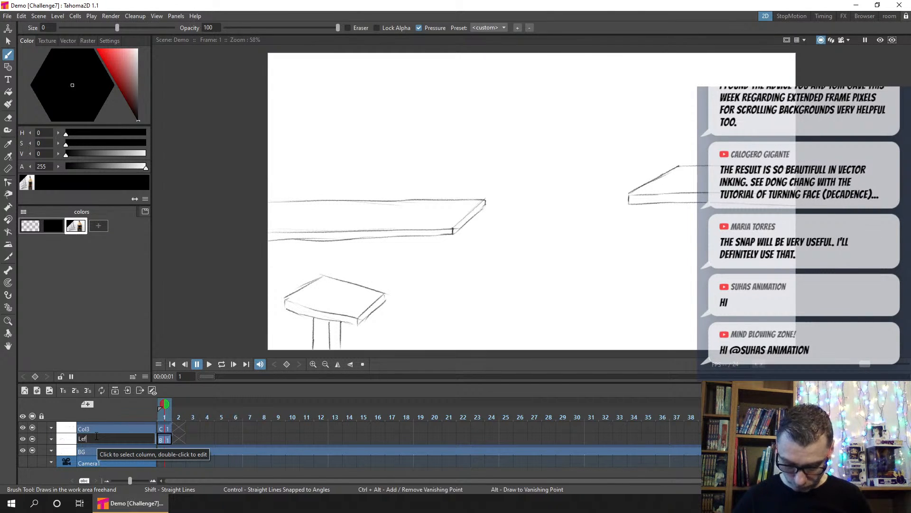
{"action": "type", "text": "t Platform"}
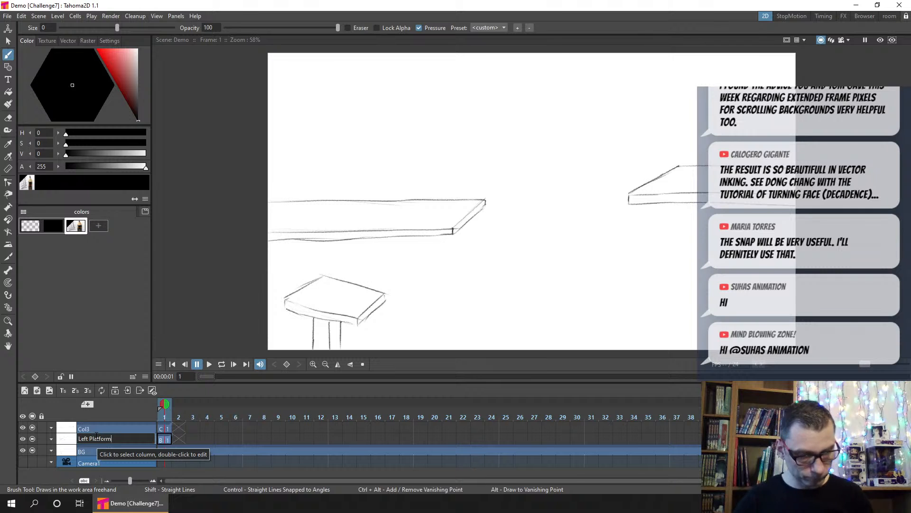
{"action": "key", "text": "Return"}
Step: Rename the column Col3 as "Right Platform"
{"action": "double_click", "coordinate": [98, 429]}
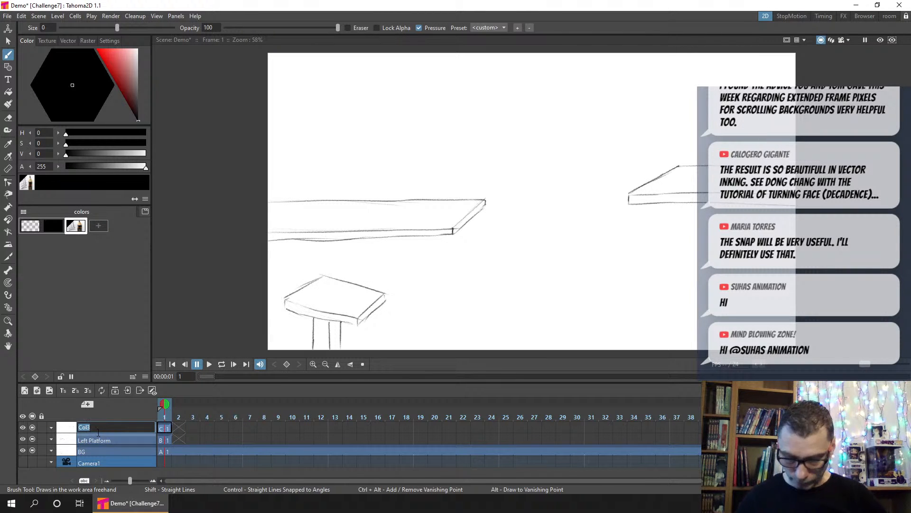
{"action": "type", "text": "Right Pl"}
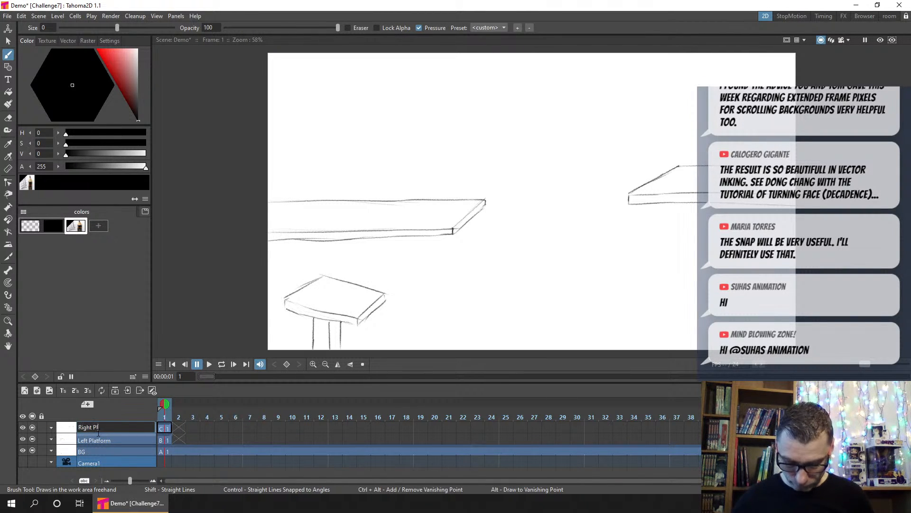
{"action": "type", "text": "atform"}
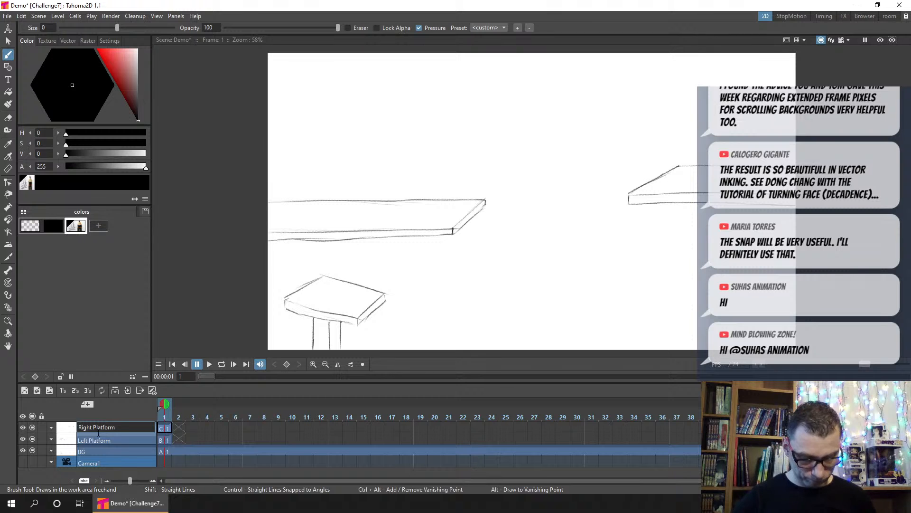
{"action": "key", "text": "Return"}
Step: Extend the frame 1 exposures of the Left Platform and Right Platform columns along the timeline like BG, and save the scene
{"action": "left_click", "coordinate": [163, 436]}
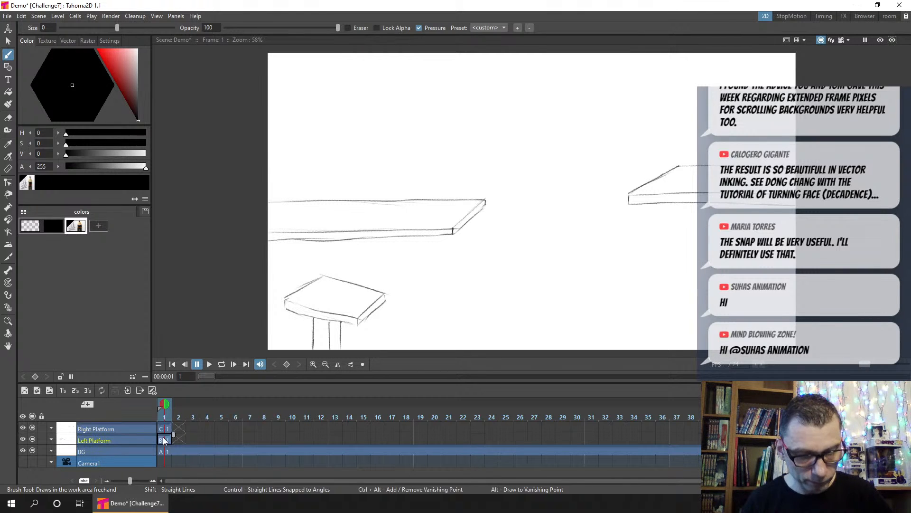
{"action": "left_click_drag", "start_coordinate": [175, 433], "coordinate": [698, 434]}
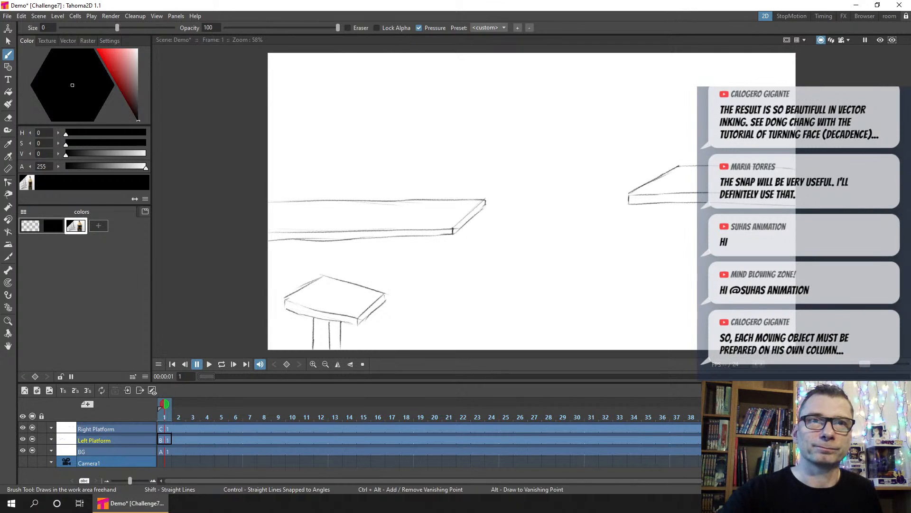
{"action": "key", "text": "ctrl+s"}
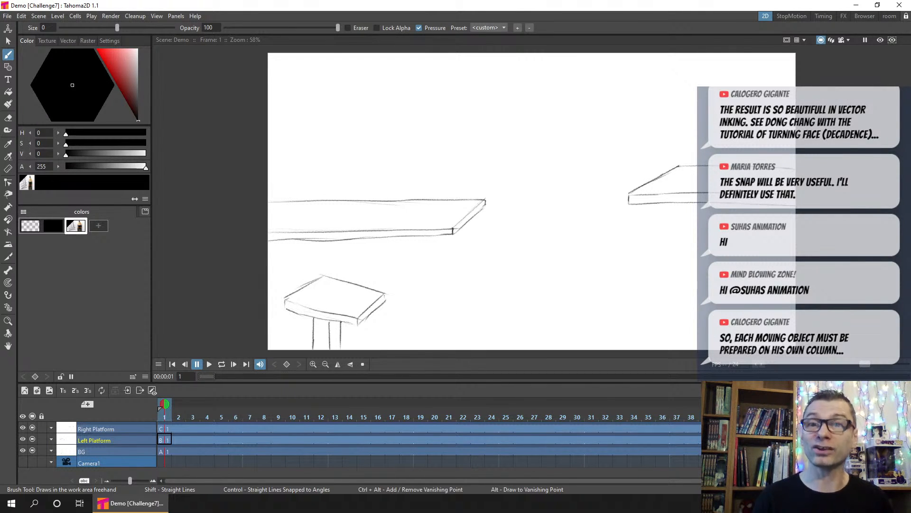
{"action": "left_click", "coordinate": [165, 440]}
{"action": "key", "text": "ctrl+s"}
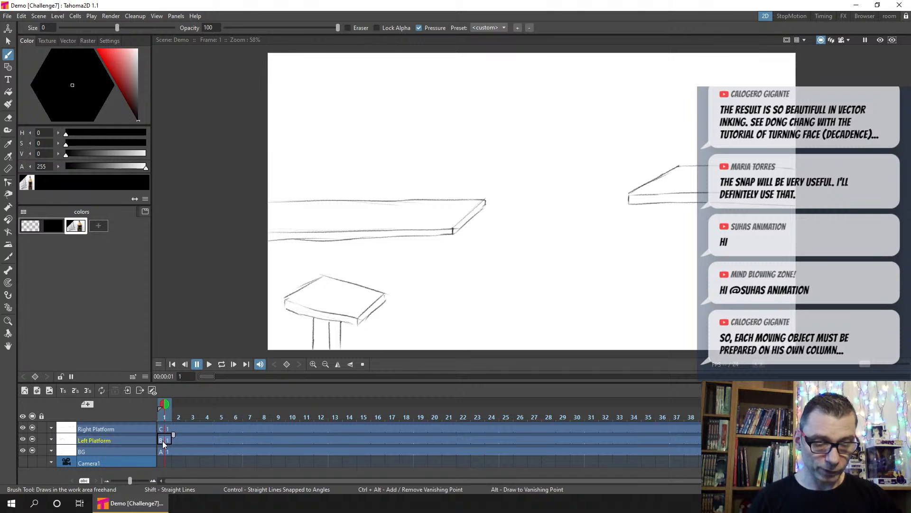
Step: Activate the Animate tool for Left Platform and set the Default Interpolation in the animation preferences to Speed In / Speed Out
{"action": "left_click", "coordinate": [8, 30]}
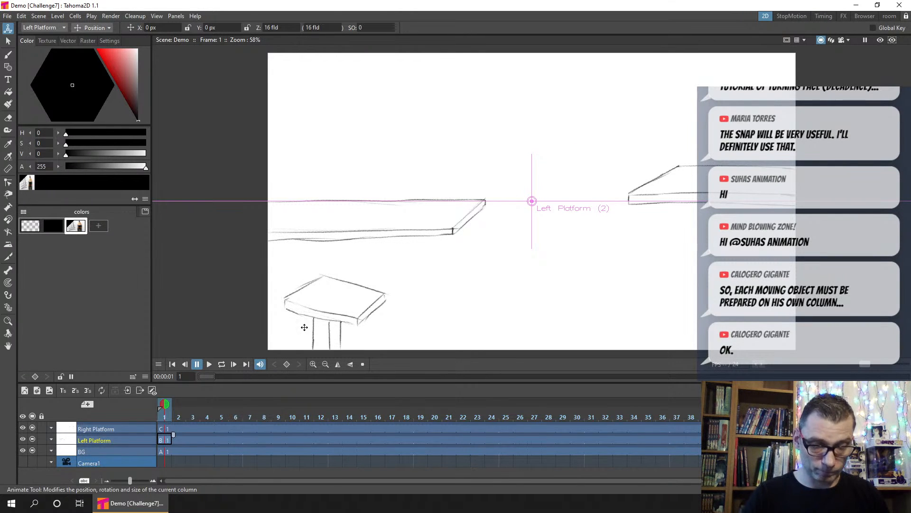
{"action": "left_click", "coordinate": [6, 17]}
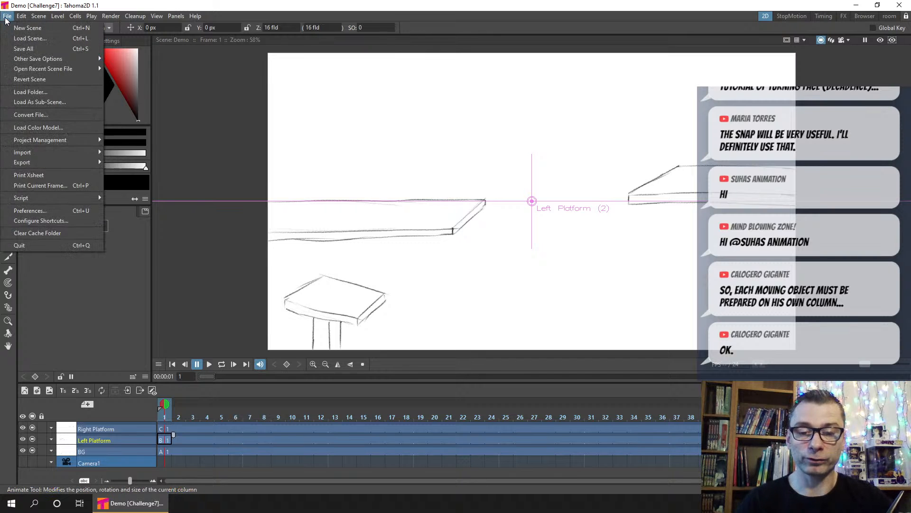
{"action": "left_click", "coordinate": [47, 210]}
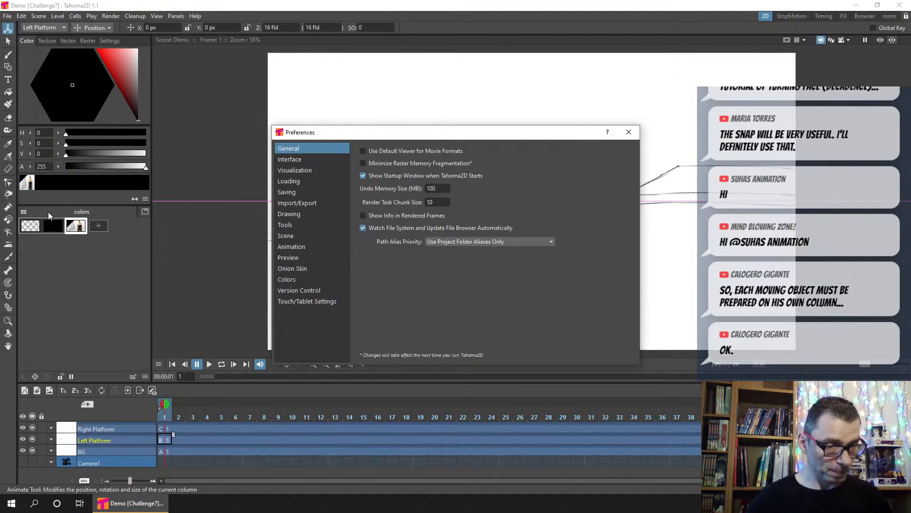
{"action": "left_click", "coordinate": [299, 247]}
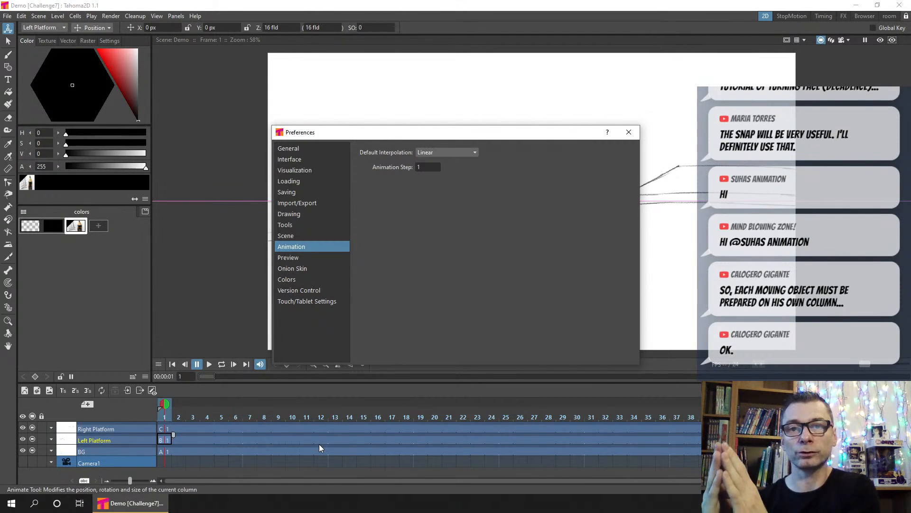
{"action": "left_click", "coordinate": [472, 151]}
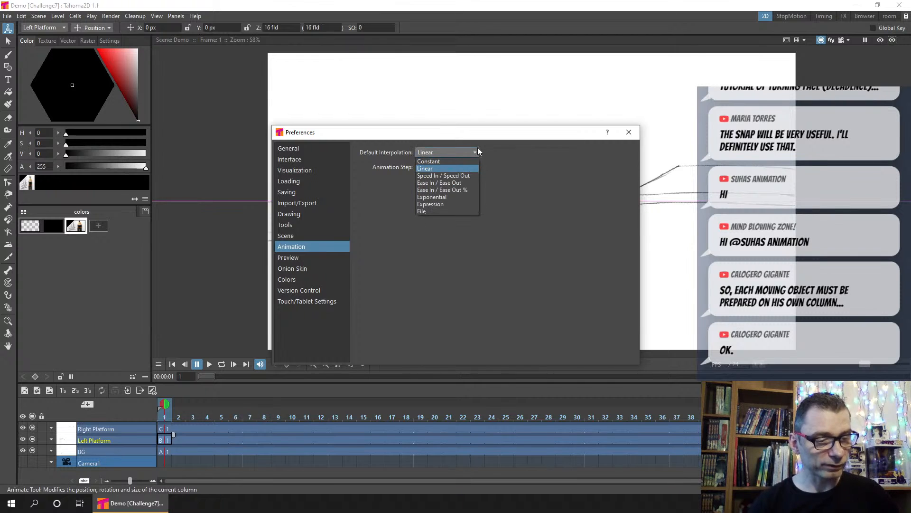
{"action": "left_click", "coordinate": [467, 176]}
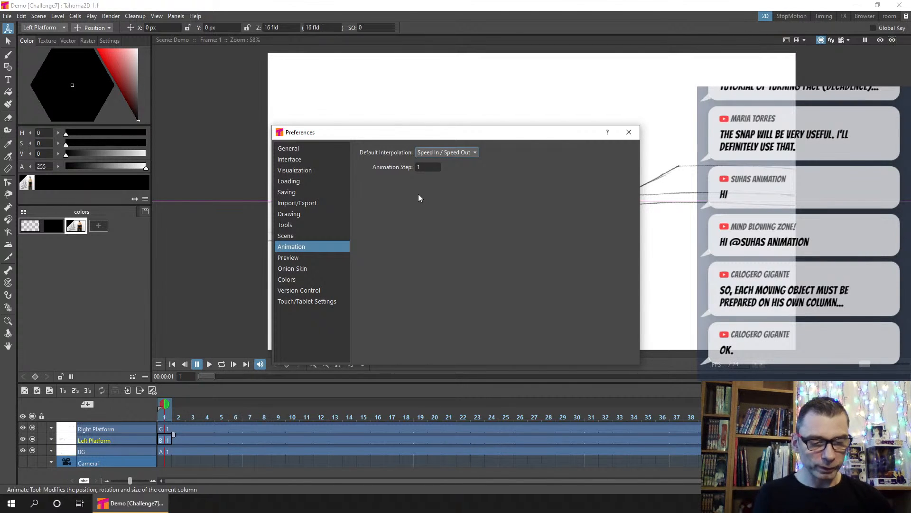
Step: Try an Animation Step of 2, return it to 1, and close the preferences with the scene saved
{"action": "left_click", "coordinate": [422, 167]}
{"action": "type", "text": "2"}
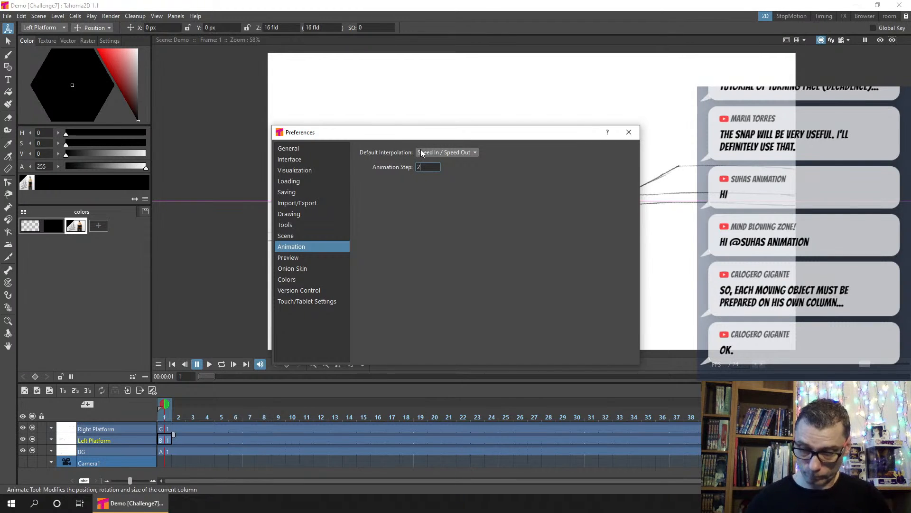
{"action": "key", "text": "BackSpace"}
{"action": "type", "text": "1"}
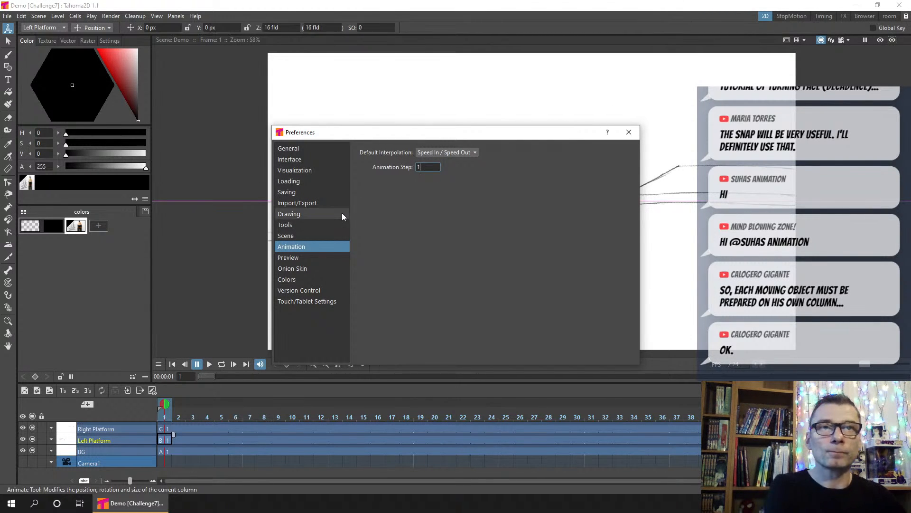
{"action": "left_click", "coordinate": [629, 132]}
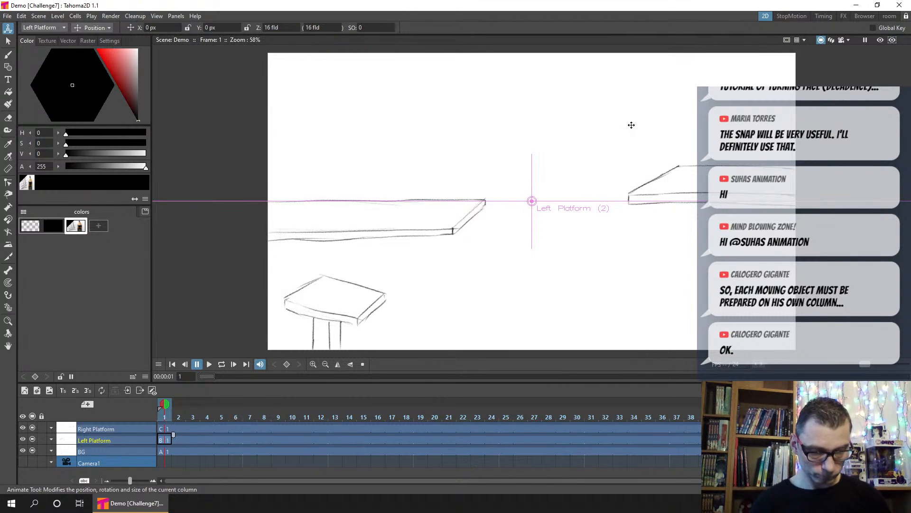
{"action": "key", "text": "ctrl+s"}
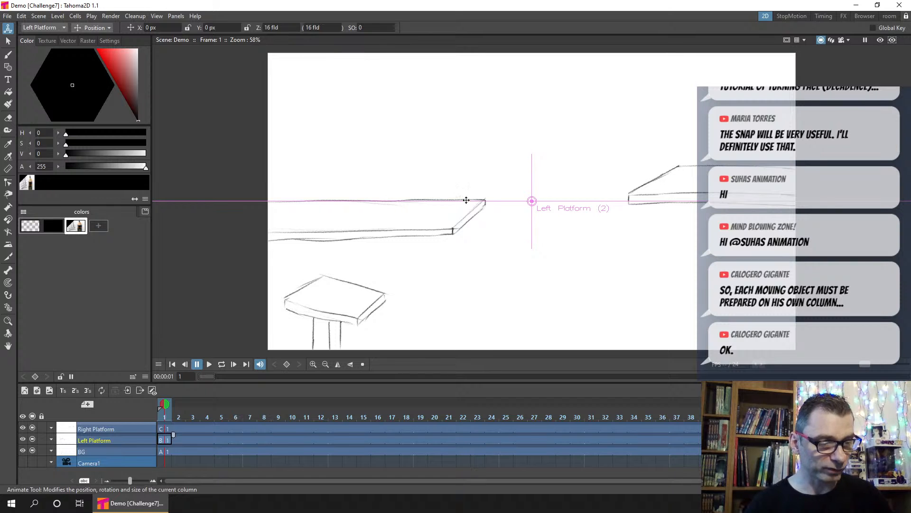
Step: Move the Left Platform's center onto the platform, at about X -740 px, Y -57 px, and return the Animate tool to Position mode
{"action": "left_click", "coordinate": [98, 29]}
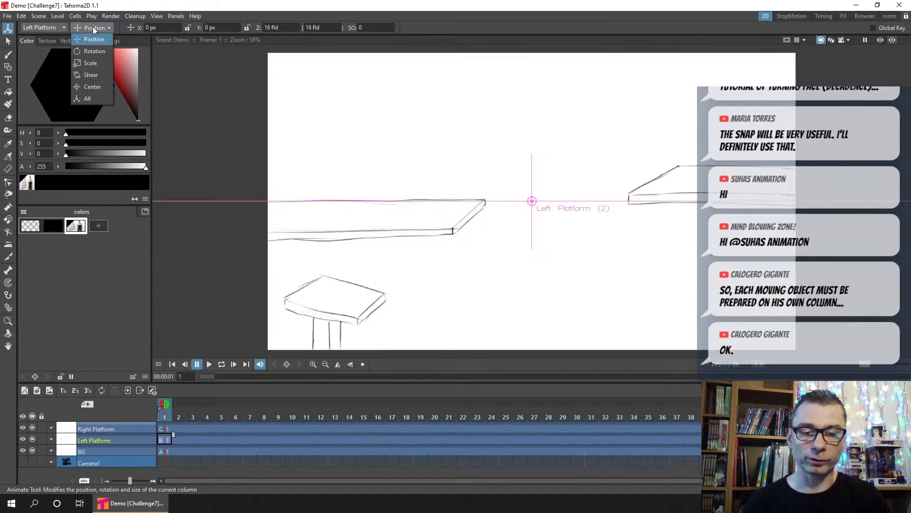
{"action": "left_click", "coordinate": [100, 87]}
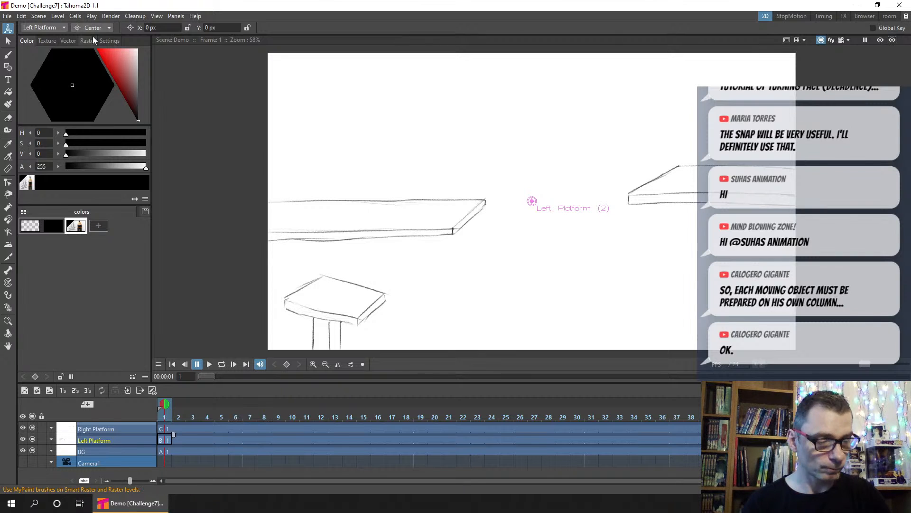
{"action": "mouse_move", "coordinate": [531, 201]}
{"action": "left_mouse_down"}
{"action": "mouse_move", "coordinate": [484, 222]}
{"action": "mouse_move", "coordinate": [280, 224]}
{"action": "mouse_move", "coordinate": [432, 218]}
{"action": "mouse_move", "coordinate": [335, 229]}
{"action": "mouse_move", "coordinate": [264, 217]}
{"action": "left_mouse_up"}
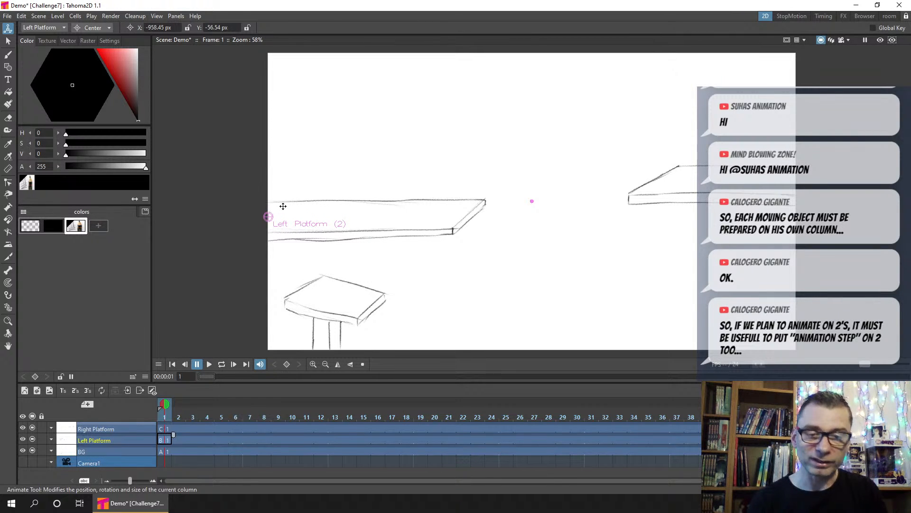
{"action": "mouse_move", "coordinate": [269, 217]}
{"action": "left_mouse_down"}
{"action": "mouse_move", "coordinate": [370, 247]}
{"action": "mouse_move", "coordinate": [403, 280]}
{"action": "mouse_move", "coordinate": [272, 216]}
{"action": "left_mouse_up"}
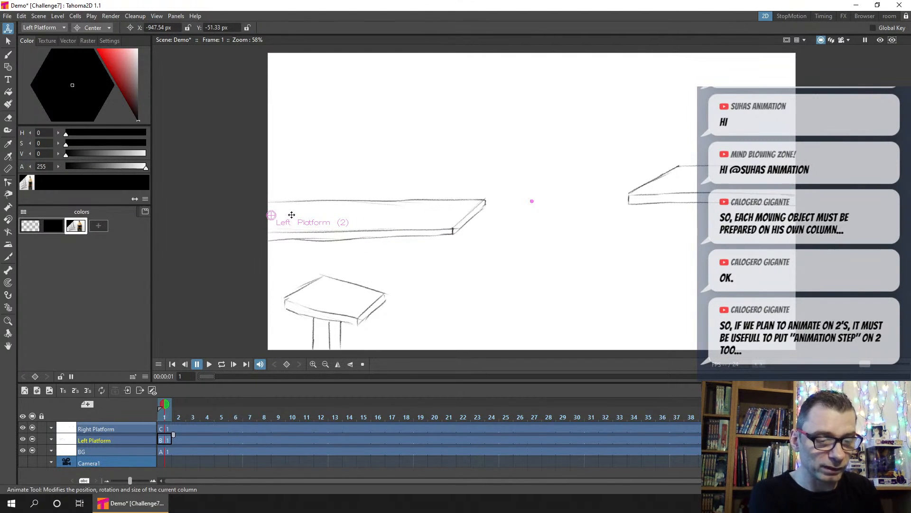
{"action": "left_click_drag", "start_coordinate": [288, 215], "coordinate": [344, 214]}
{"action": "left_click", "coordinate": [98, 27]}
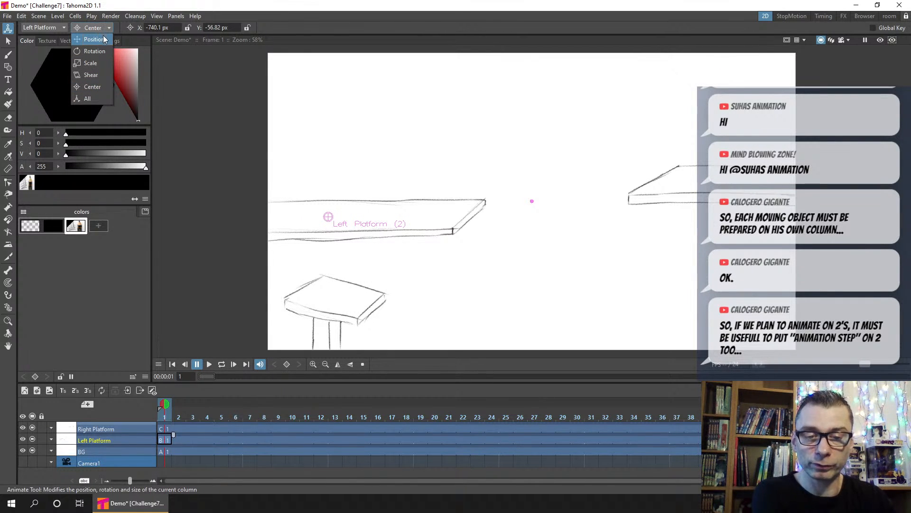
{"action": "left_click", "coordinate": [102, 39]}
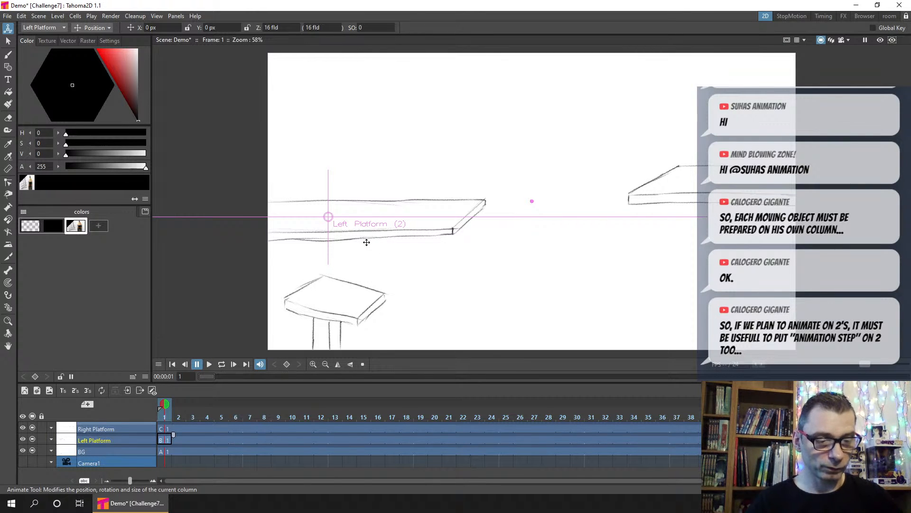
Step: Try moving the Left Platform at frame 1 to about X -230 px, Y 163 px, and undo the moves
{"action": "left_click_drag", "start_coordinate": [411, 262], "coordinate": [299, 243]}
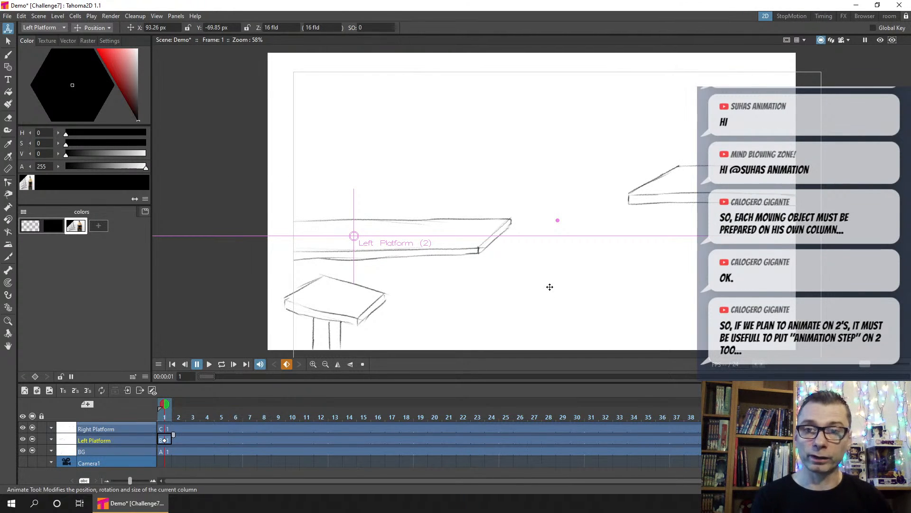
{"action": "left_click_drag", "start_coordinate": [508, 283], "coordinate": [433, 228]}
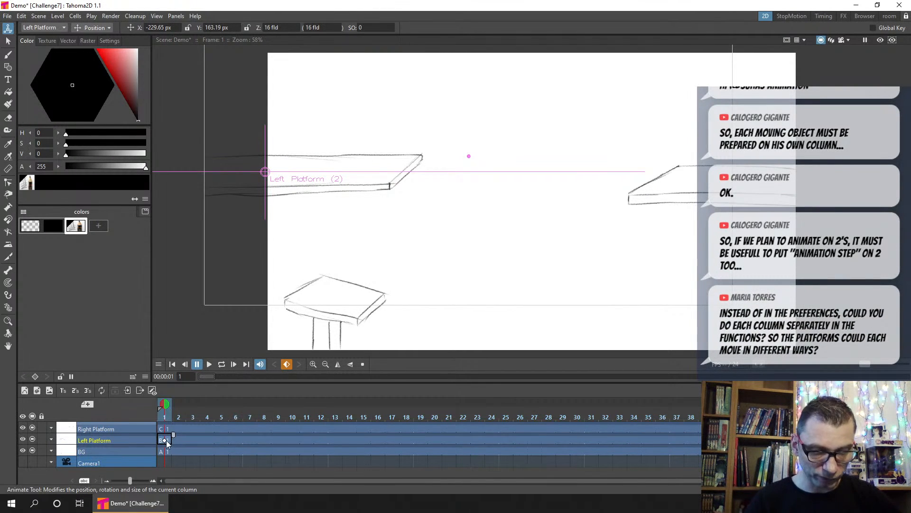
{"action": "left_click_drag", "start_coordinate": [133, 479], "coordinate": [147, 480]}
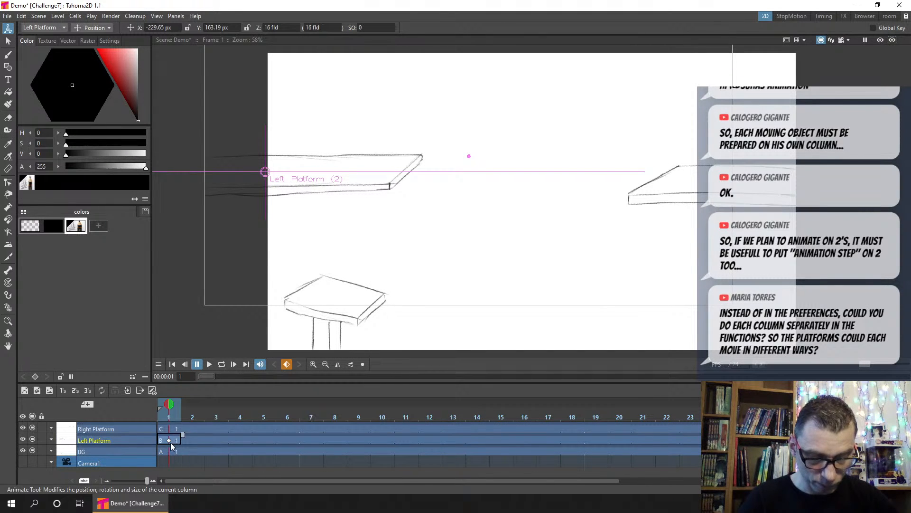
{"action": "left_click", "coordinate": [169, 441]}
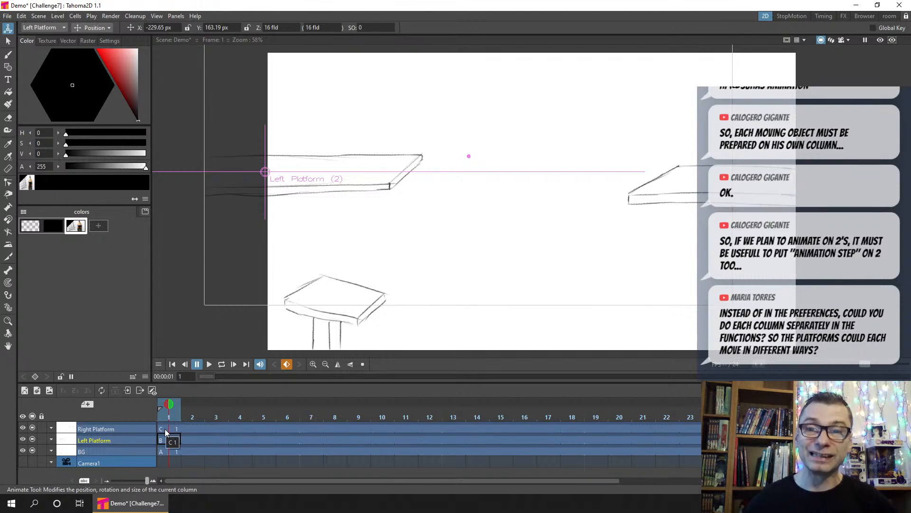
{"action": "key", "text": "ctrl+z"}
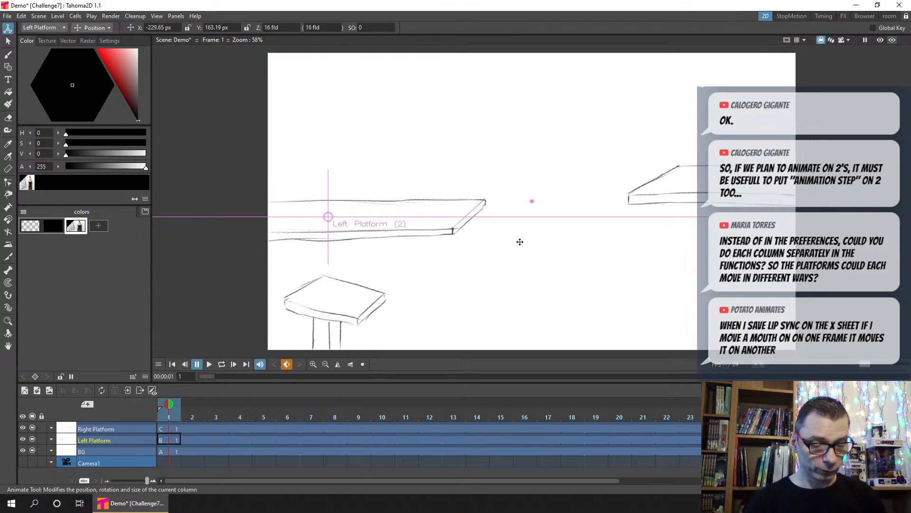
Step: Move the Left Platform at frame 1 up and left out of the canvas, to about X -794 px, Y 315 px
{"action": "left_click", "coordinate": [169, 439]}
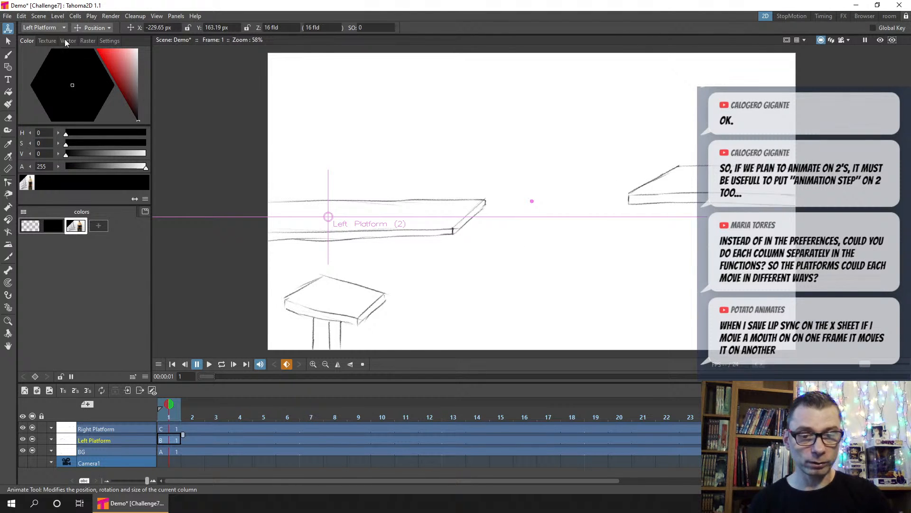
{"action": "left_click_drag", "start_coordinate": [486, 259], "coordinate": [386, 244]}
{"action": "scroll", "coordinate": [449, 248], "scroll_direction": "down", "scroll_amount": 2}
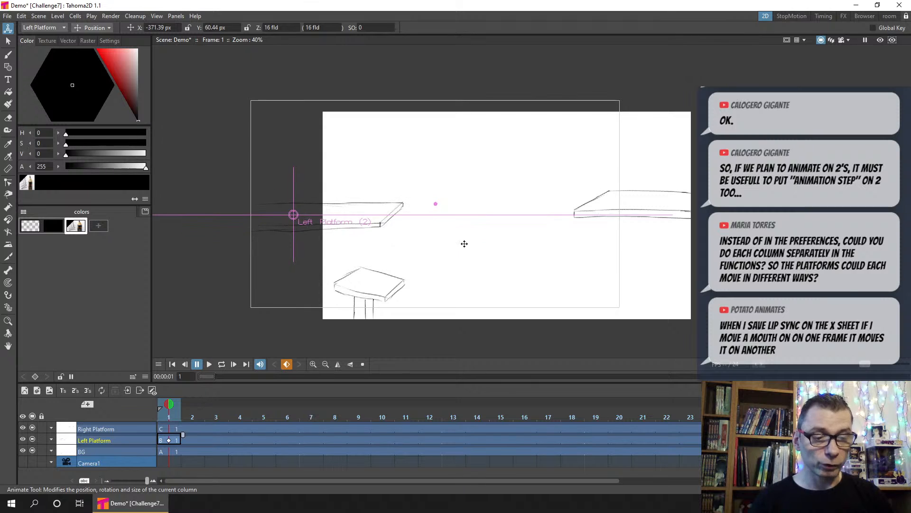
{"action": "left_click_drag", "start_coordinate": [464, 244], "coordinate": [170, 44]}
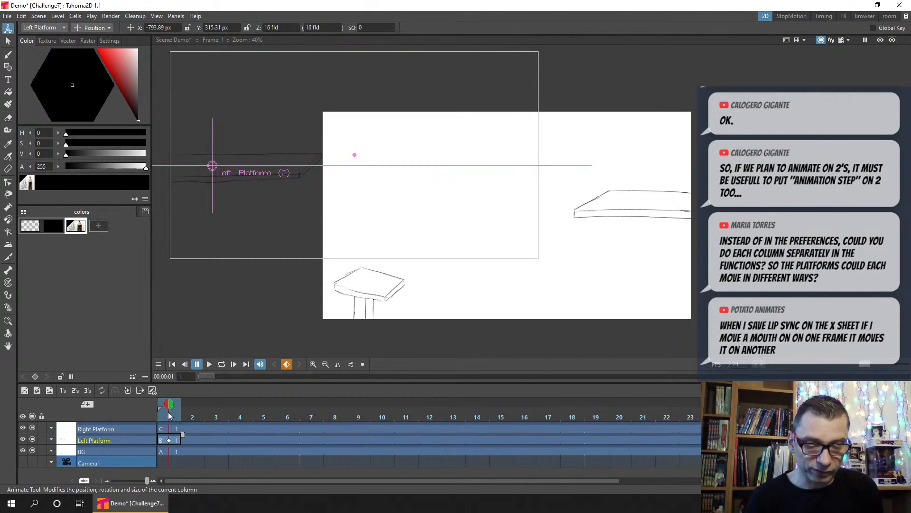
Step: Delete the Left Platform's keyframe at frame 1 and check its position at frames 1 and 2
{"action": "mouse_move", "coordinate": [170, 411]}
{"action": "left_mouse_down"}
{"action": "mouse_move", "coordinate": [360, 410]}
{"action": "mouse_move", "coordinate": [172, 411]}
{"action": "left_mouse_up"}
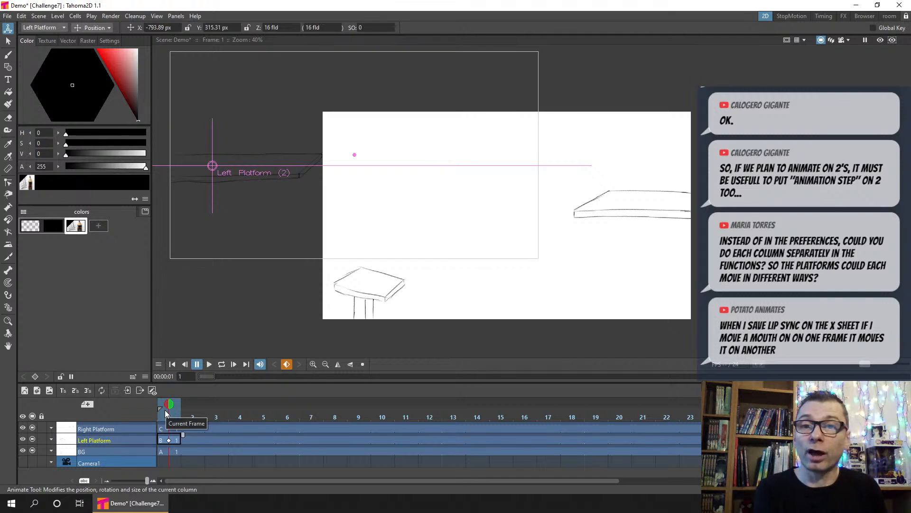
{"action": "left_click", "coordinate": [168, 440]}
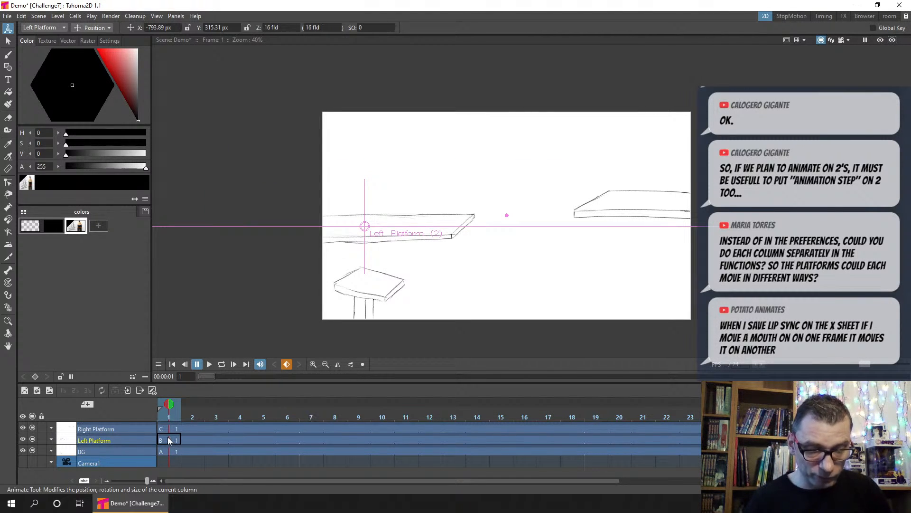
{"action": "left_click", "coordinate": [167, 438]}
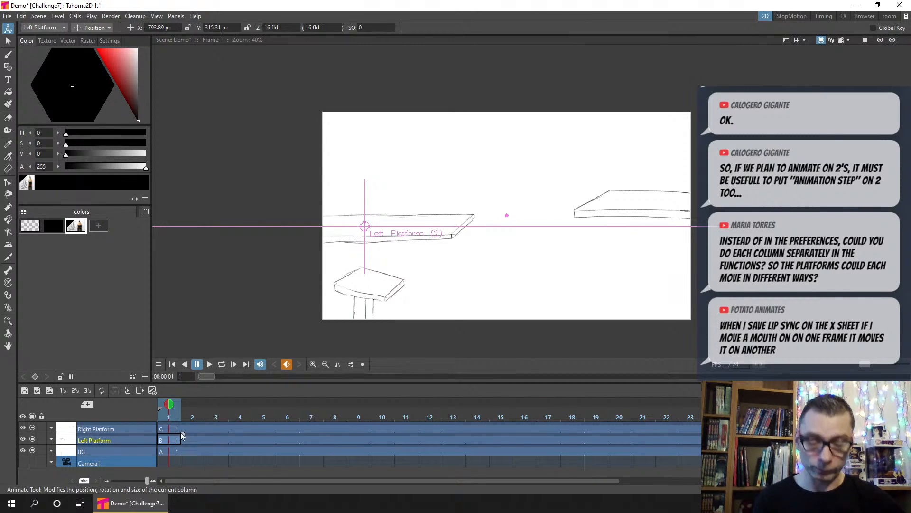
{"action": "left_click", "coordinate": [189, 441]}
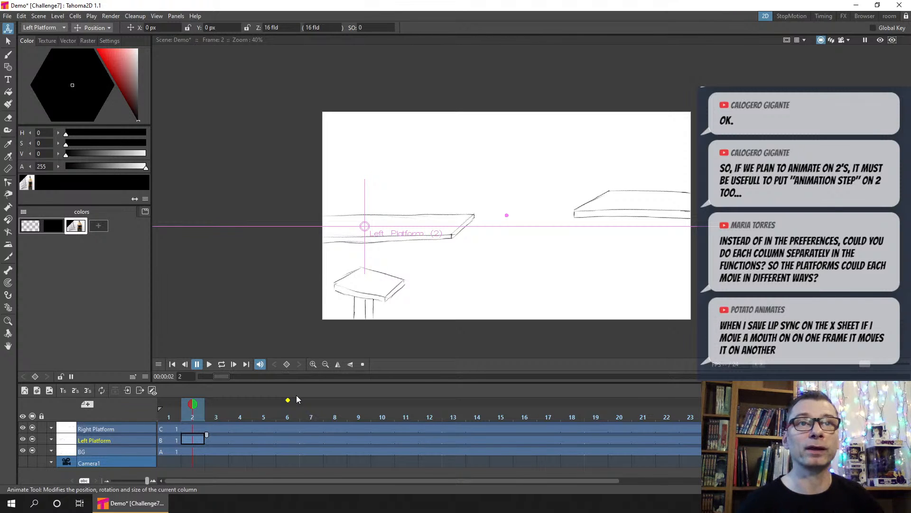
{"action": "left_click", "coordinate": [170, 439]}
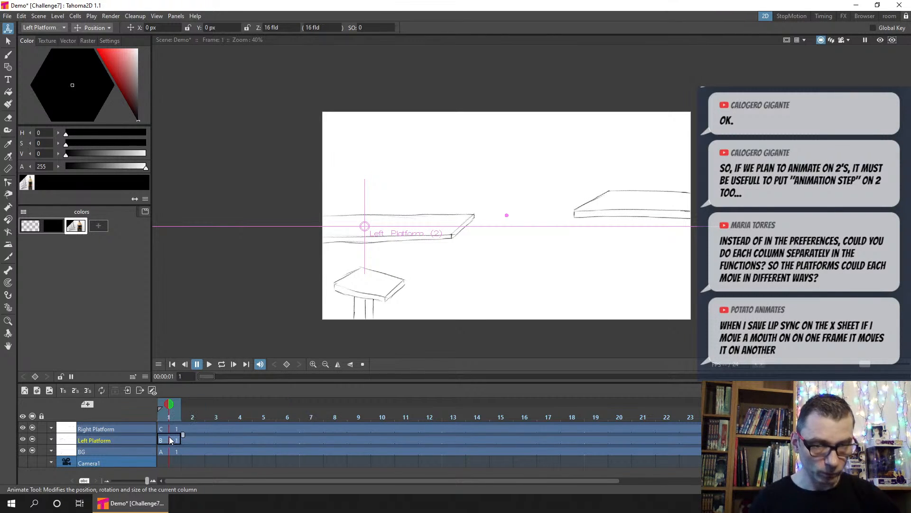
Step: Lock vertical movement and shift the Left Platform horizontally out of view at frame 1, to about X -593 px
{"action": "scroll", "coordinate": [435, 253], "scroll_direction": "up", "scroll_amount": 2}
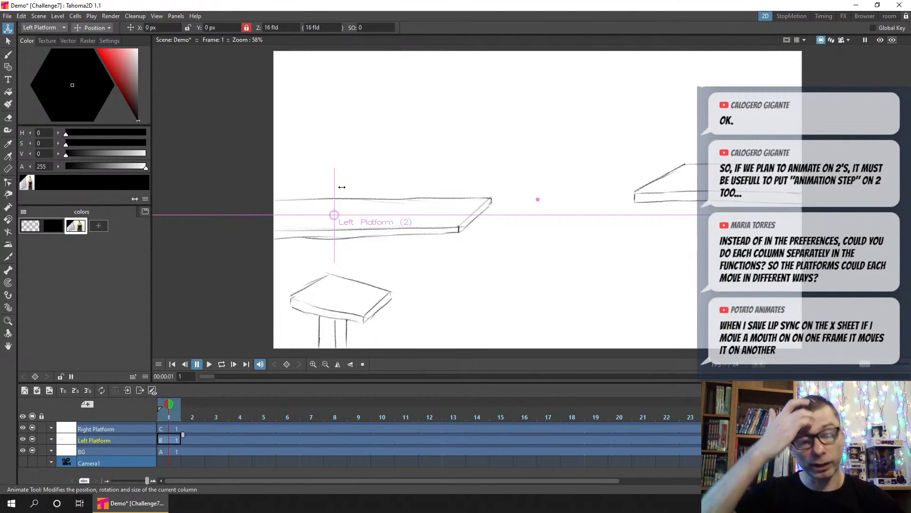
{"action": "left_click", "coordinate": [246, 27]}
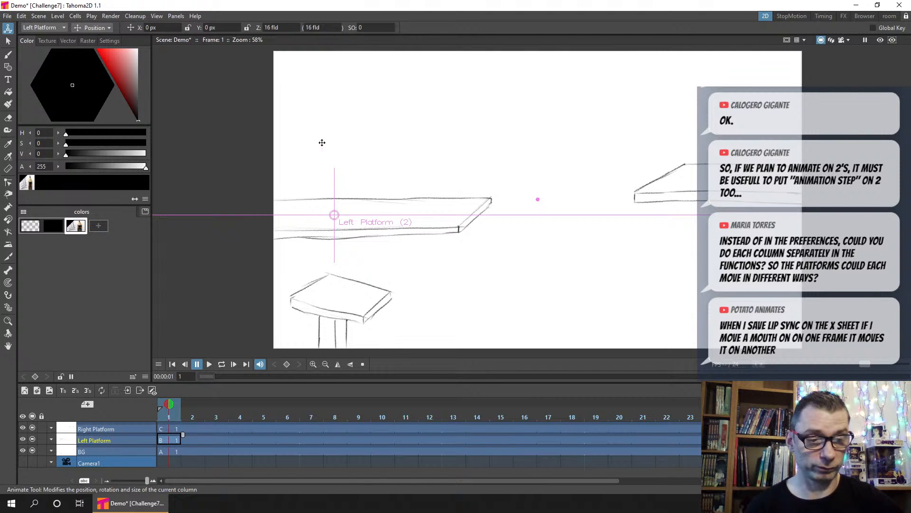
{"action": "left_click", "coordinate": [247, 27]}
{"action": "left_click_drag", "start_coordinate": [358, 251], "coordinate": [378, 210]}
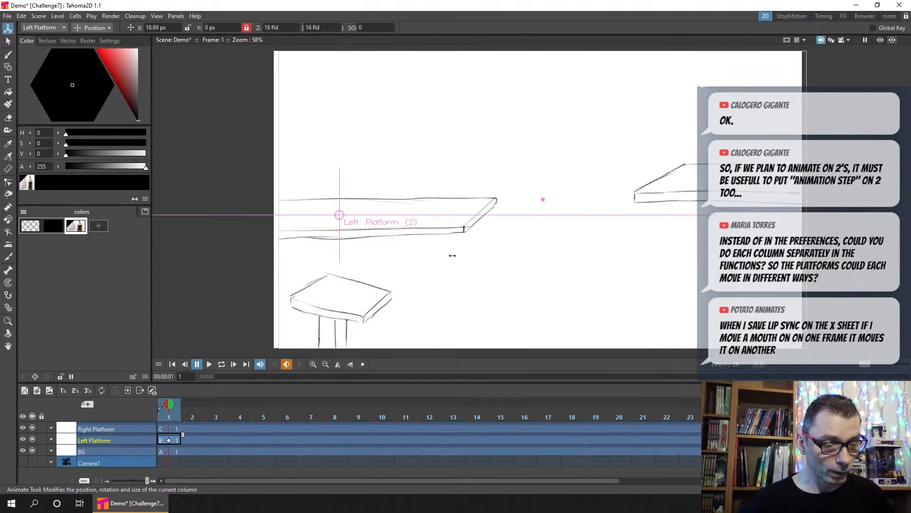
{"action": "left_click_drag", "start_coordinate": [452, 255], "coordinate": [287, 264]}
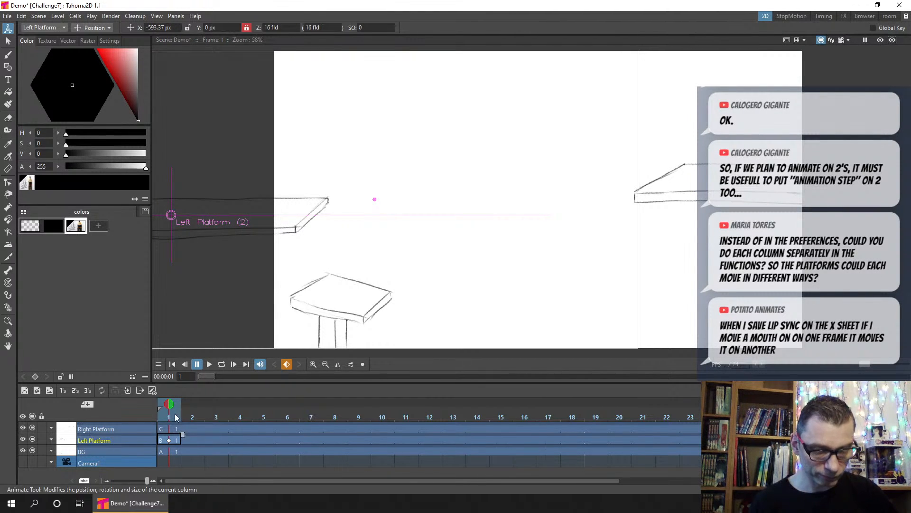
Step: Key the Left Platform back in view at frame 24 by sliding it horizontally to about X -28 px
{"action": "left_click_drag", "start_coordinate": [179, 417], "coordinate": [477, 411]}
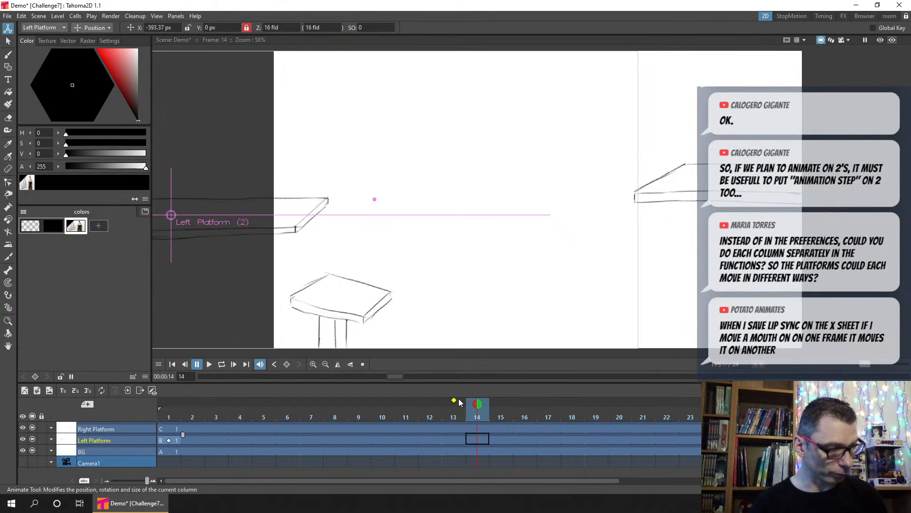
{"action": "left_click", "coordinate": [714, 417]}
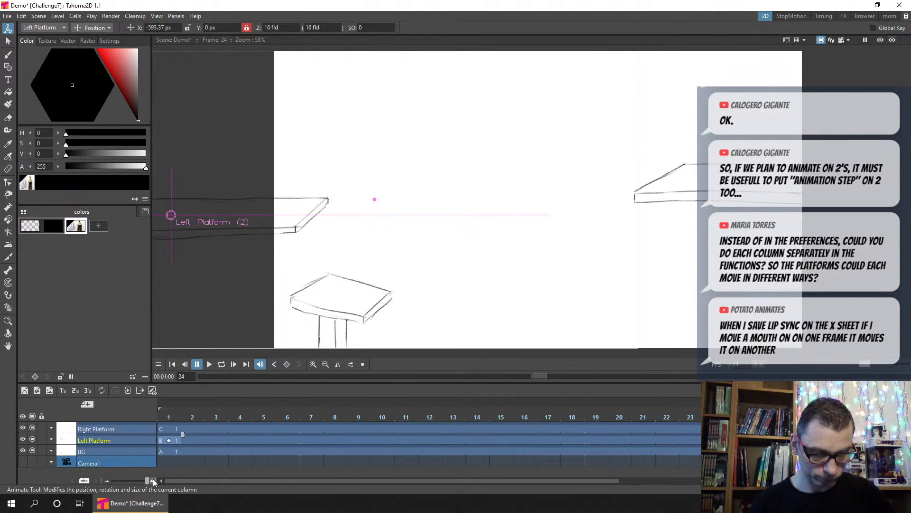
{"action": "left_click_drag", "start_coordinate": [146, 480], "coordinate": [133, 484]}
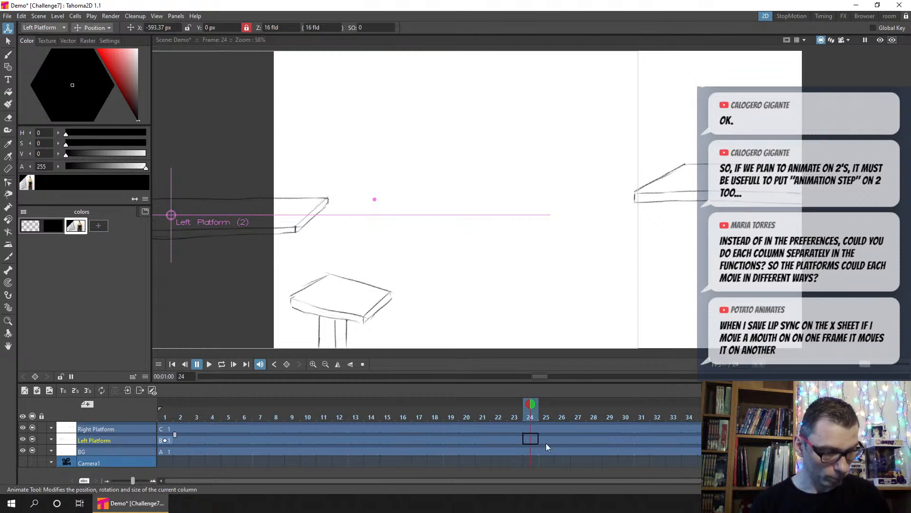
{"action": "left_click_drag", "start_coordinate": [208, 266], "coordinate": [348, 283]}
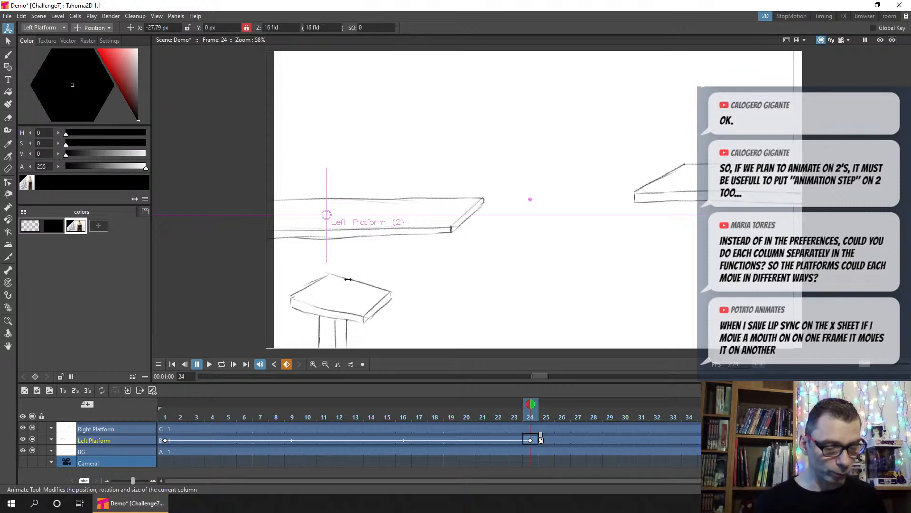
Step: Play the Left Platform's slide-in from the first frame, stop it, and return to frame 1
{"action": "left_click", "coordinate": [172, 364]}
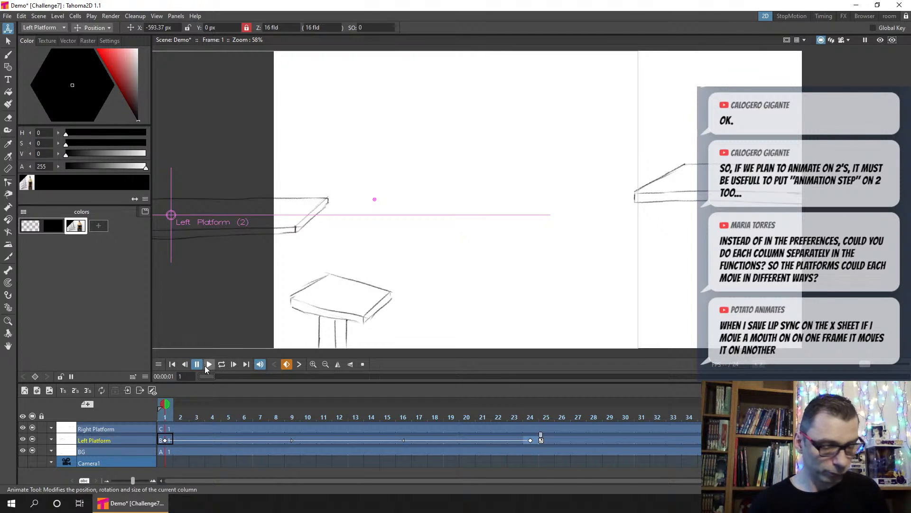
{"action": "left_click", "coordinate": [205, 364]}
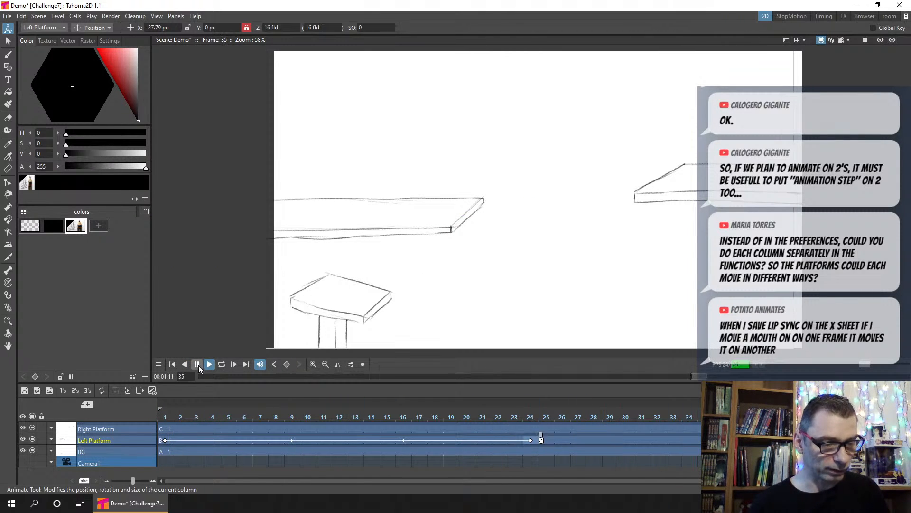
{"action": "left_click", "coordinate": [197, 364]}
{"action": "left_click", "coordinate": [169, 404]}
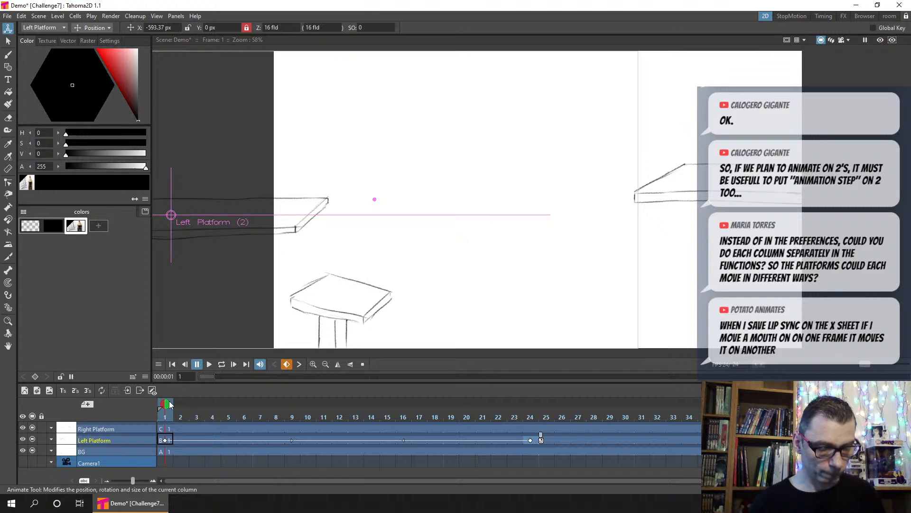
Step: Move the Left Platform's second keyframe from frame 24 to frame 25
{"action": "left_click_drag", "start_coordinate": [170, 417], "coordinate": [546, 441]}
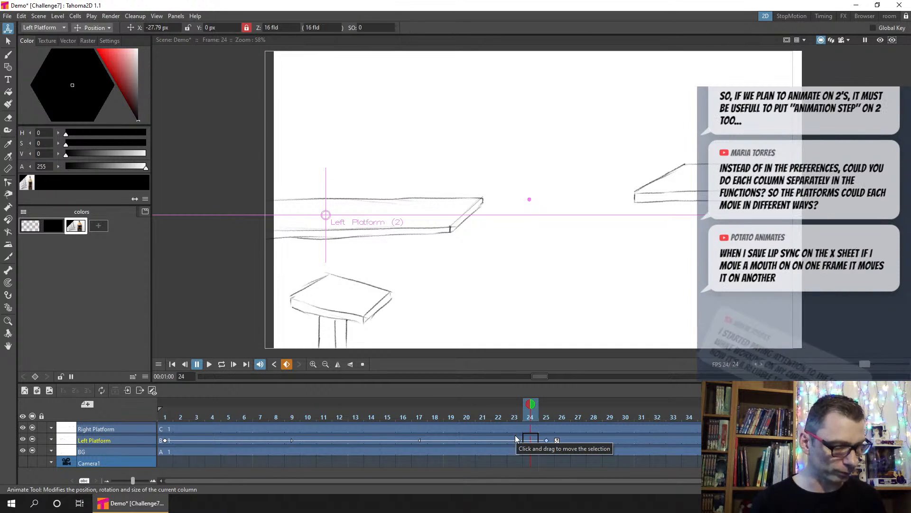
{"action": "left_click", "coordinate": [105, 480]}
{"action": "left_click", "coordinate": [106, 479]}
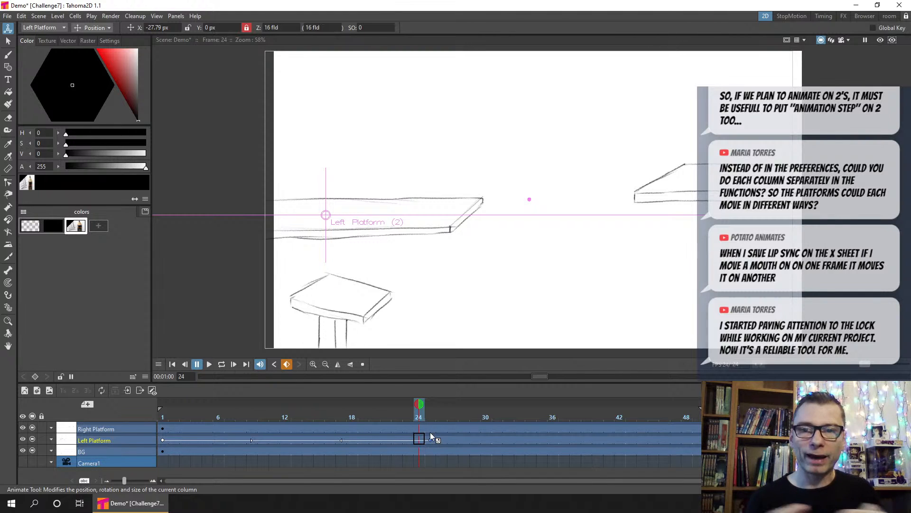
Step: Try sliding the Left Platform back out at frame 49 to about X -628 px, and delete that keyframe
{"action": "left_click", "coordinate": [687, 417]}
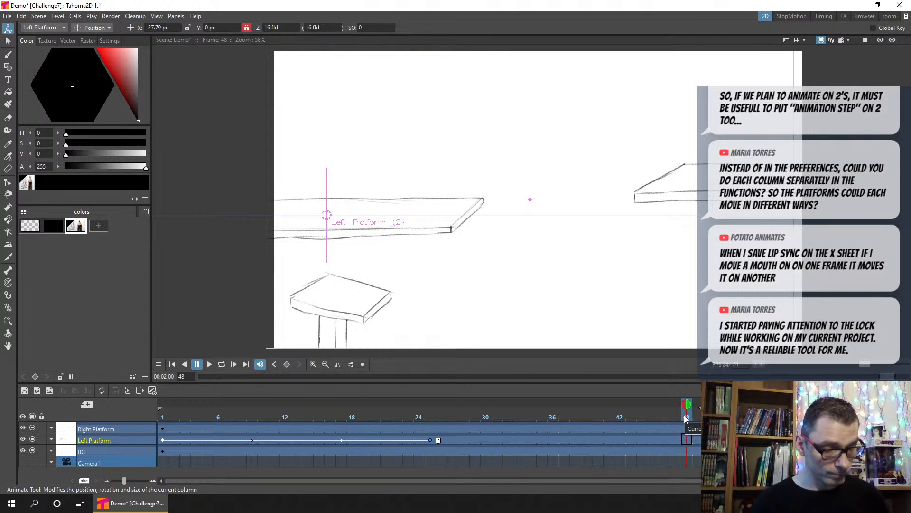
{"action": "left_click", "coordinate": [697, 418]}
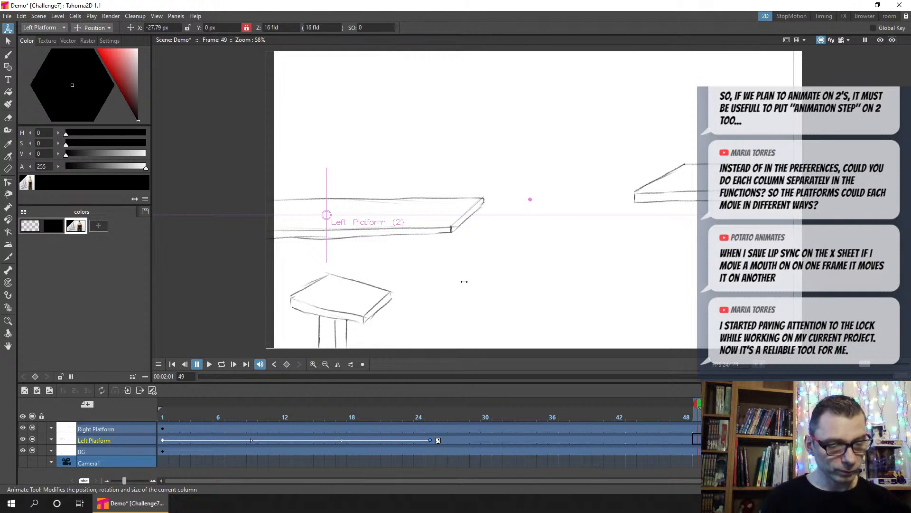
{"action": "left_click_drag", "start_coordinate": [469, 296], "coordinate": [310, 292]}
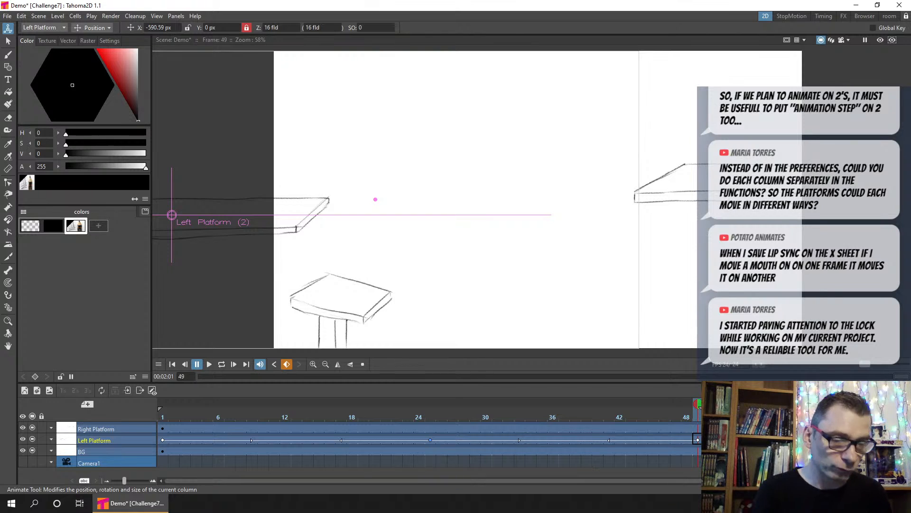
{"action": "mouse_move", "coordinate": [291, 264]}
{"action": "left_mouse_down"}
{"action": "mouse_move", "coordinate": [300, 265]}
{"action": "mouse_move", "coordinate": [269, 278]}
{"action": "left_mouse_up"}
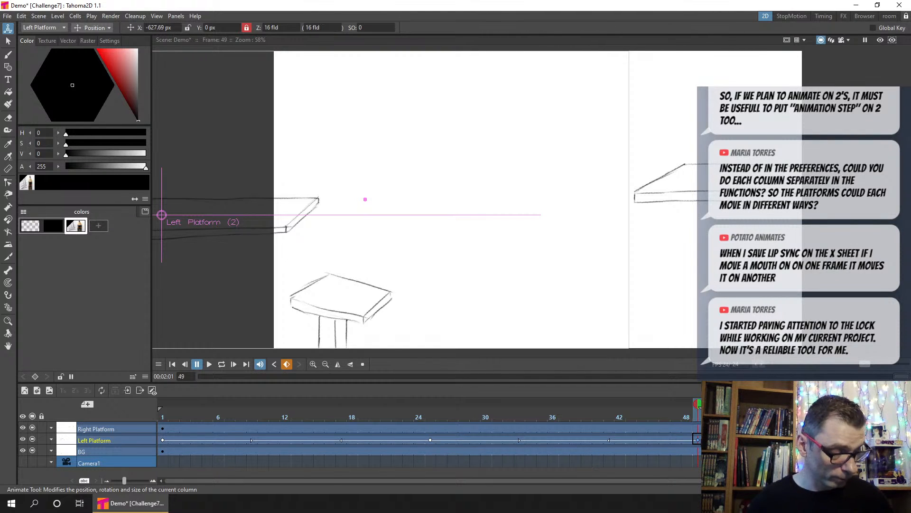
{"action": "left_click", "coordinate": [697, 440]}
{"action": "key", "text": "Delete"}
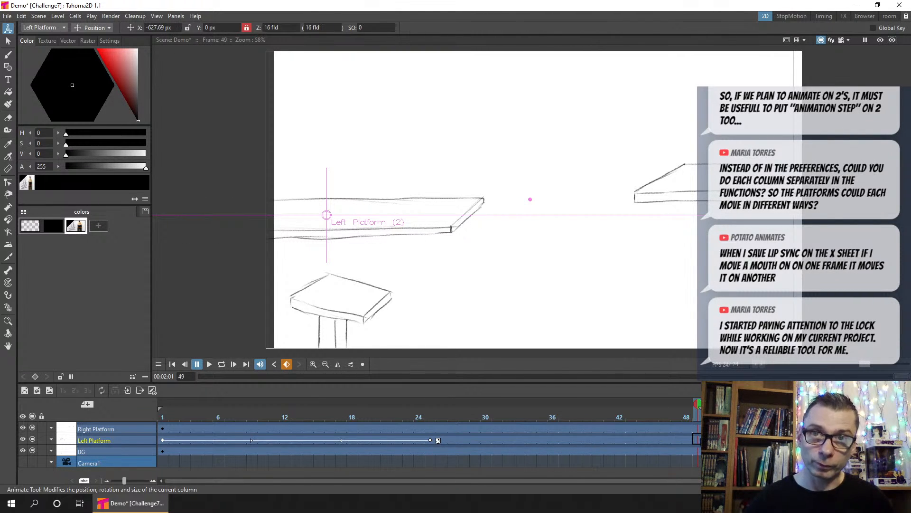
Step: Copy the Left Platform's frame 1 keyframe to frame 49 and play the animation from the start
{"action": "left_click", "coordinate": [162, 441]}
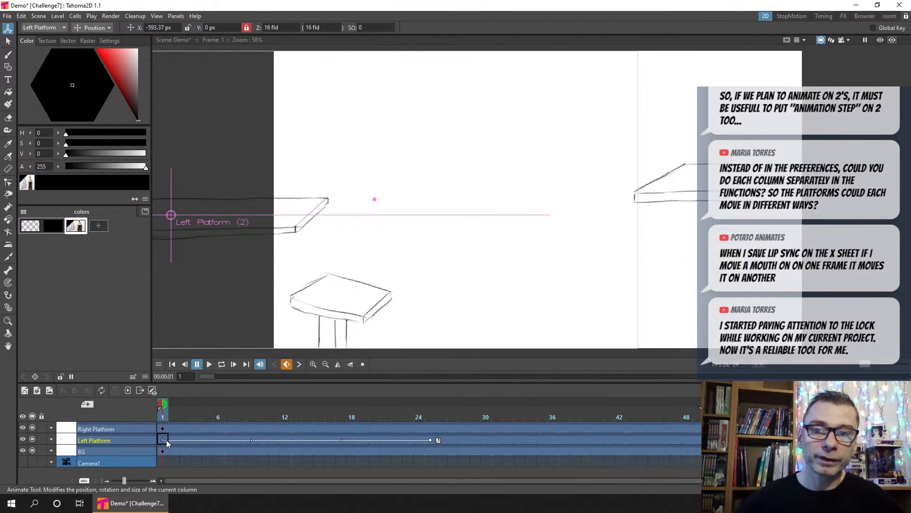
{"action": "left_click", "coordinate": [698, 441]}
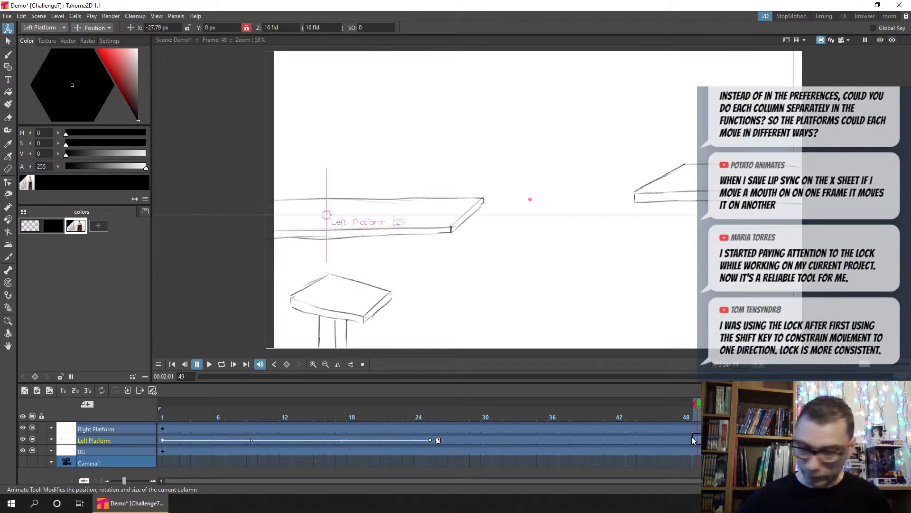
{"action": "left_click", "coordinate": [696, 440]}
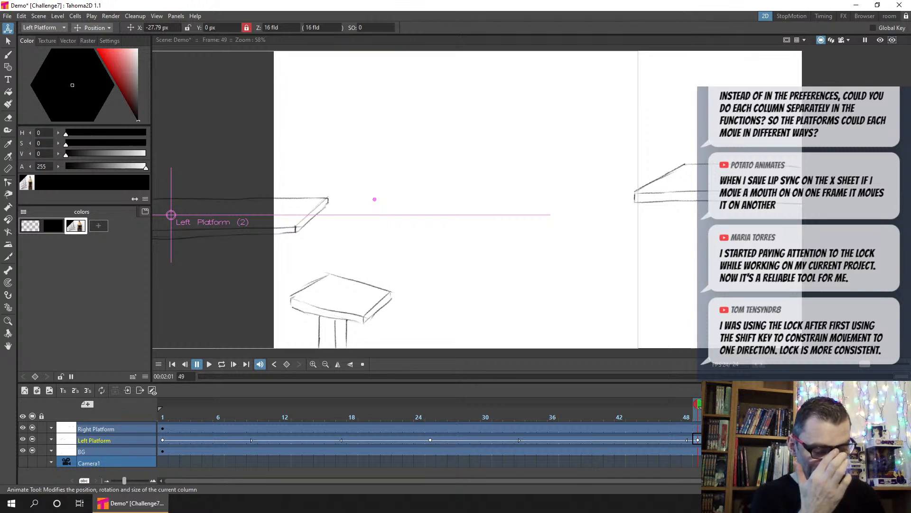
{"action": "left_click", "coordinate": [173, 364]}
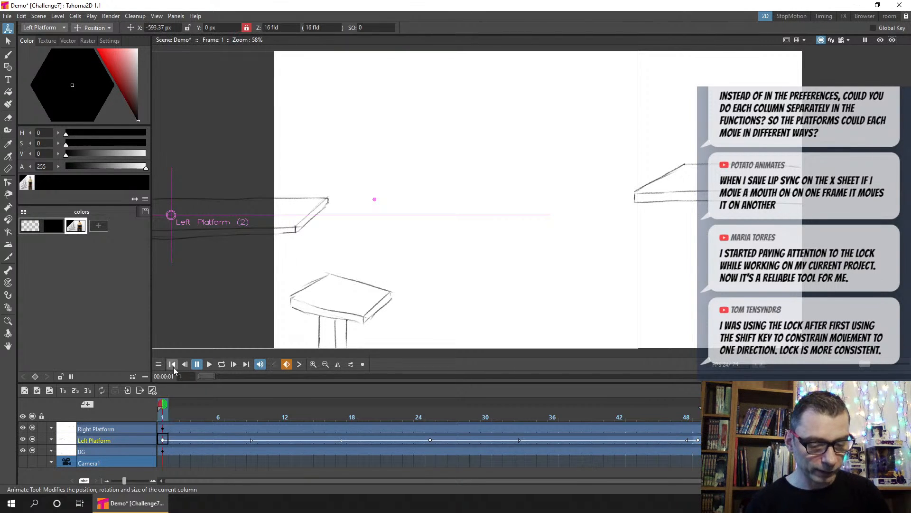
{"action": "left_click", "coordinate": [209, 364]}
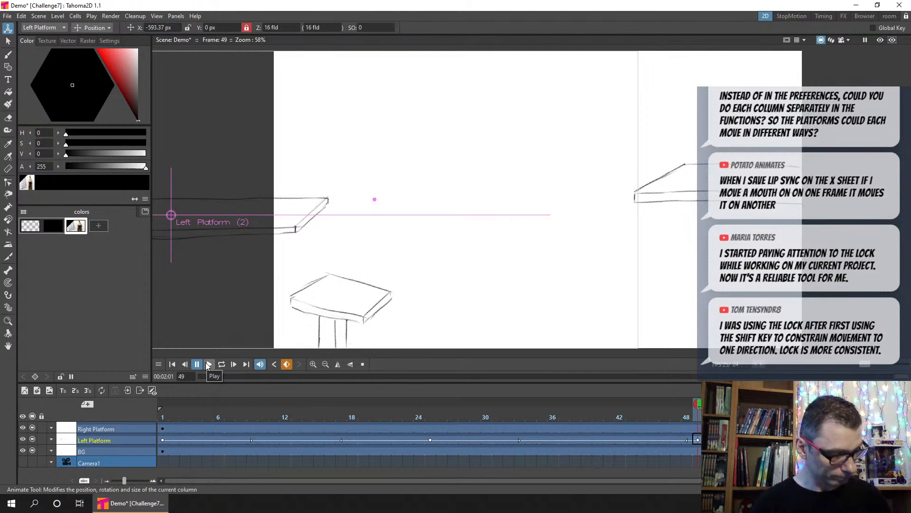
Step: Extend the Right Platform, Left Platform and BG columns from frame 49 past frame 84, and play the longer scene
{"action": "left_click_drag", "start_coordinate": [127, 480], "coordinate": [109, 480]}
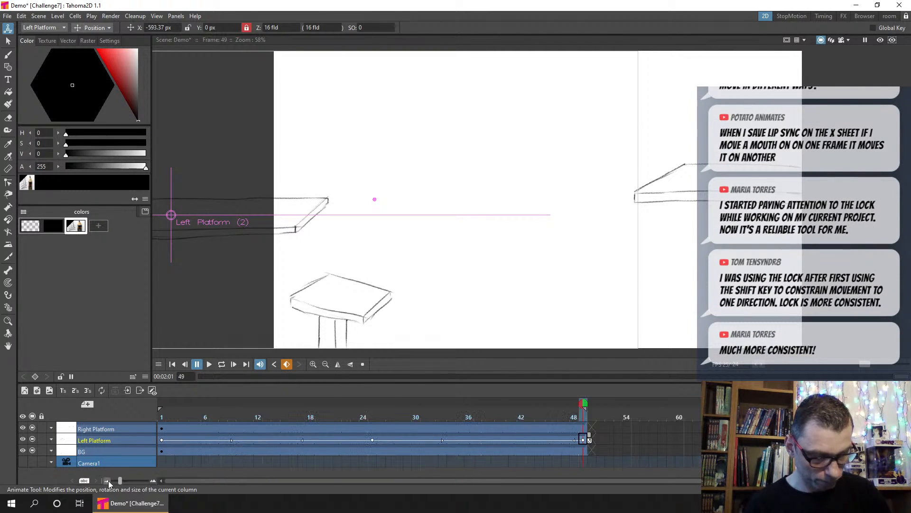
{"action": "left_click", "coordinate": [469, 430]}
{"action": "mouse_move", "coordinate": [469, 430]}
{"action": "left_mouse_down"}
{"action": "mouse_move", "coordinate": [470, 448]}
{"action": "mouse_move", "coordinate": [707, 448]}
{"action": "left_mouse_up"}
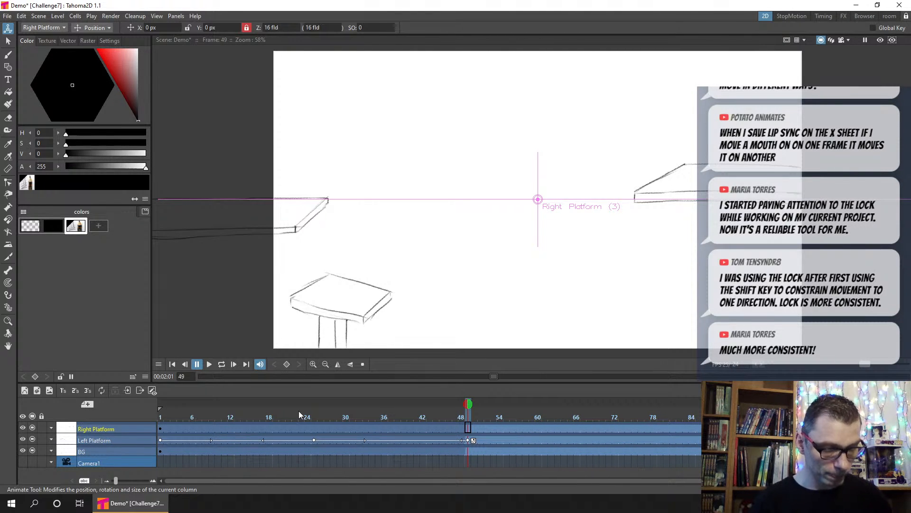
{"action": "left_click", "coordinate": [207, 365]}
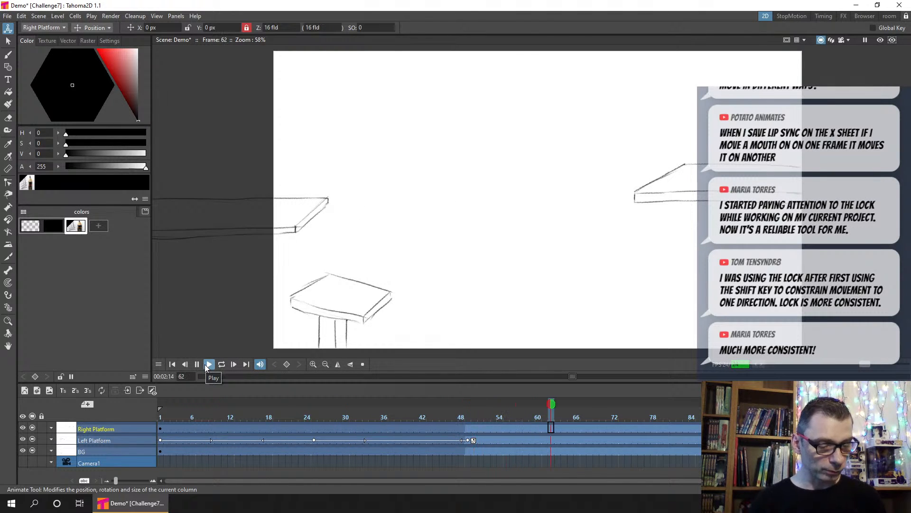
{"action": "left_click", "coordinate": [197, 364]}
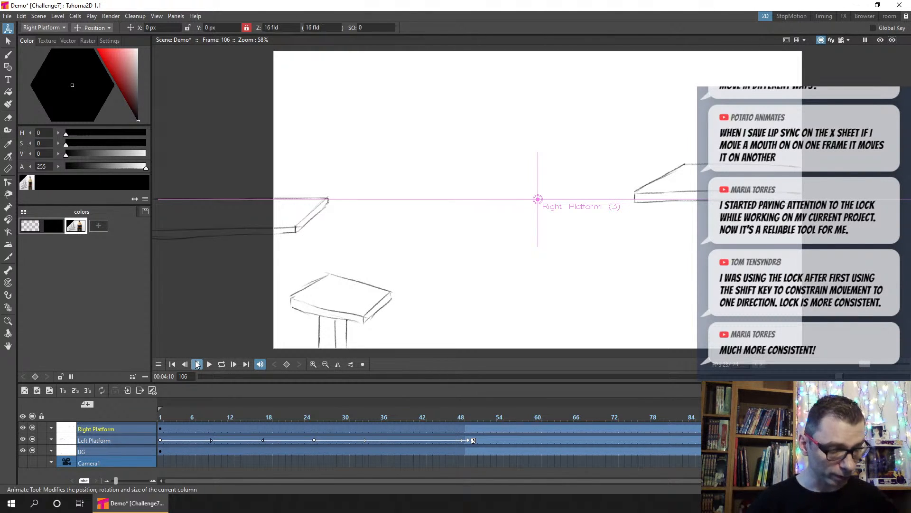
Step: Turn on cycling for the Left Platform's keyframes and play the scene from the first frame
{"action": "left_click", "coordinate": [473, 440]}
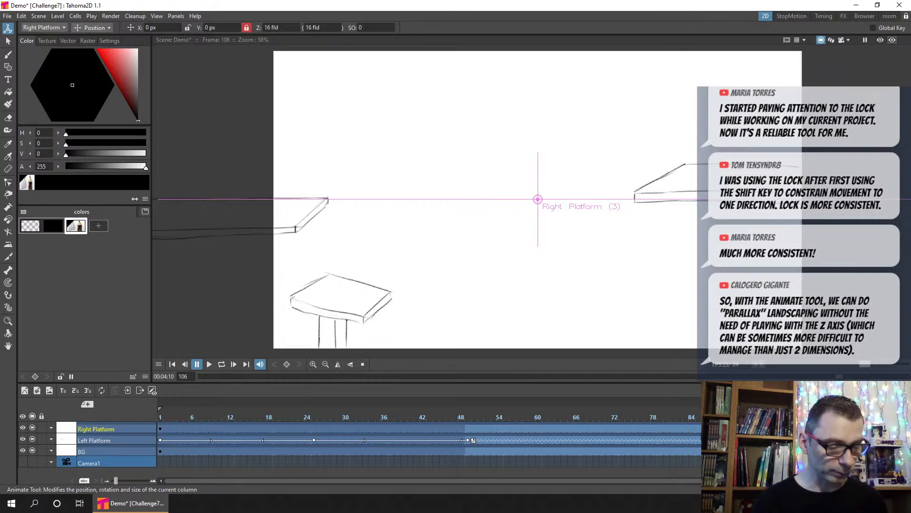
{"action": "left_click", "coordinate": [171, 363]}
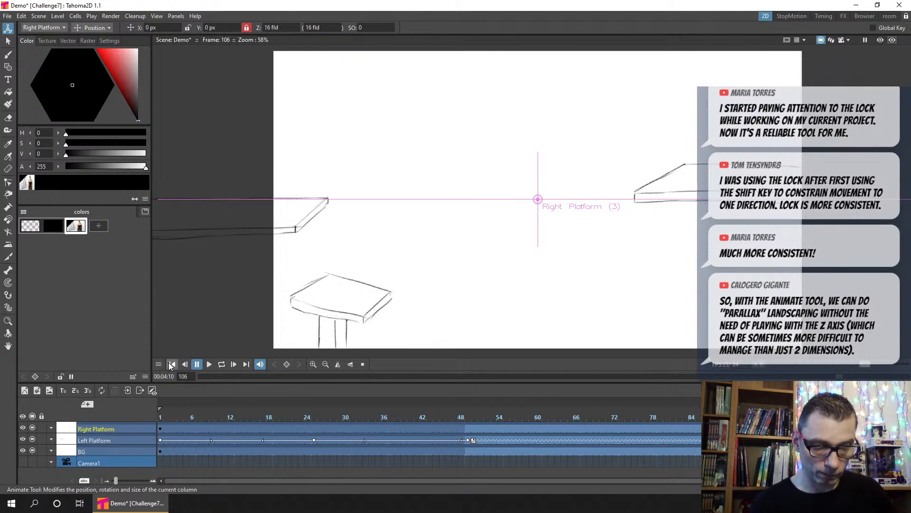
{"action": "left_click", "coordinate": [208, 364]}
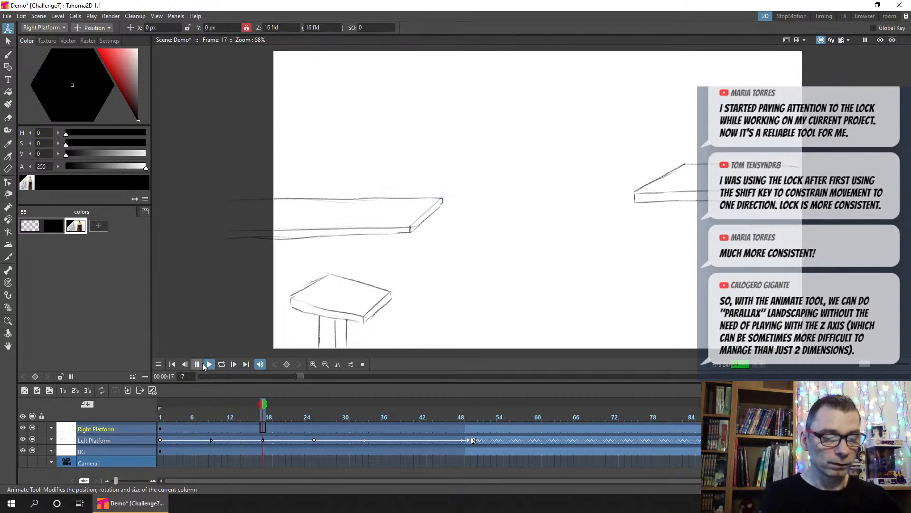
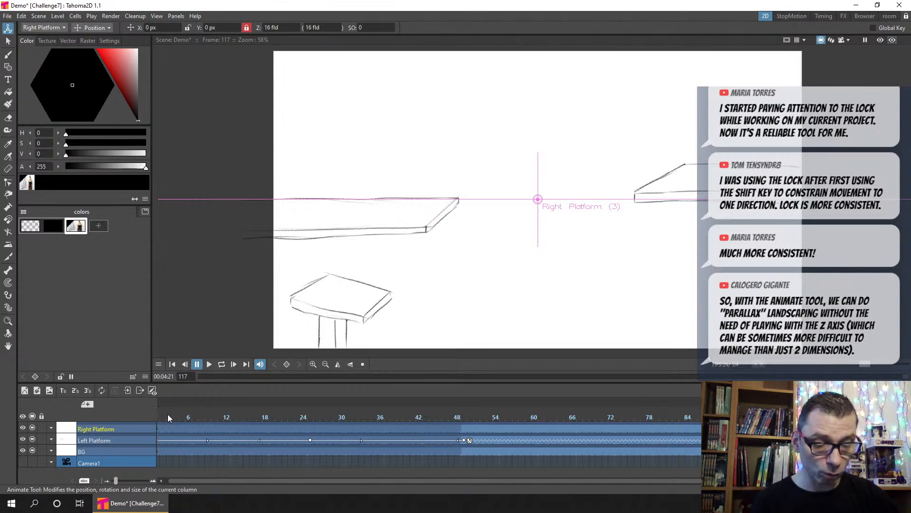
Step: Return to the first frame and save the scene
{"action": "left_click", "coordinate": [173, 364]}
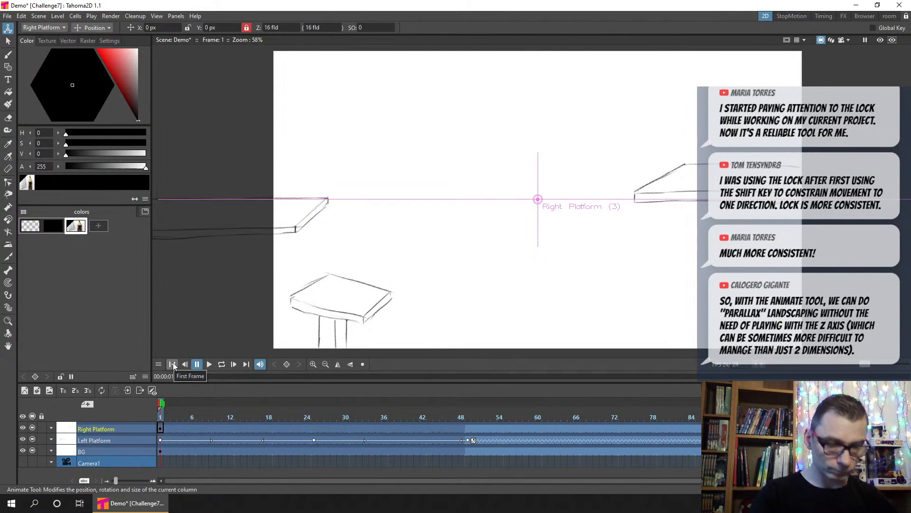
{"action": "key", "text": "ctrl+s"}
{"action": "mouse_move", "coordinate": [161, 414]}
{"action": "left_mouse_down"}
{"action": "mouse_move", "coordinate": [252, 415]}
{"action": "mouse_move", "coordinate": [158, 415]}
{"action": "left_mouse_up"}
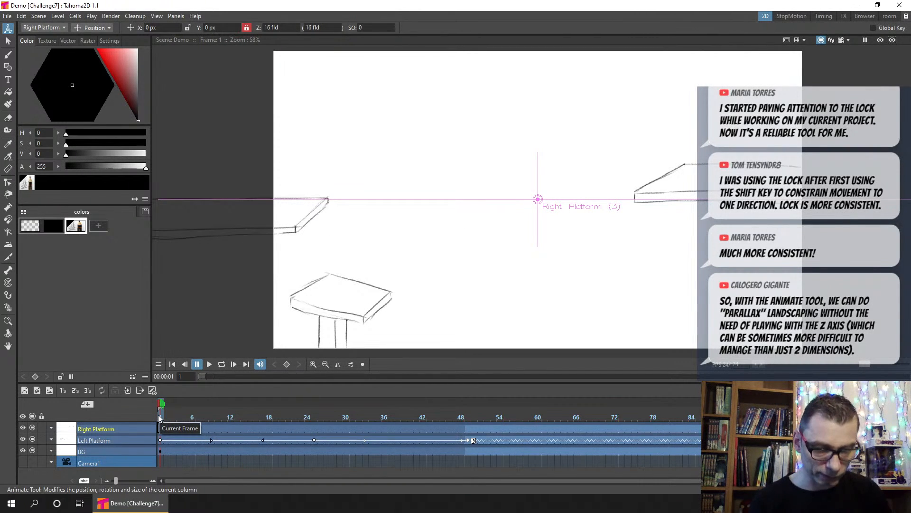
Step: Slide the Right Platform horizontally at frame 1 to about X 23 px, creating its starting keyframe
{"action": "left_click", "coordinate": [166, 430]}
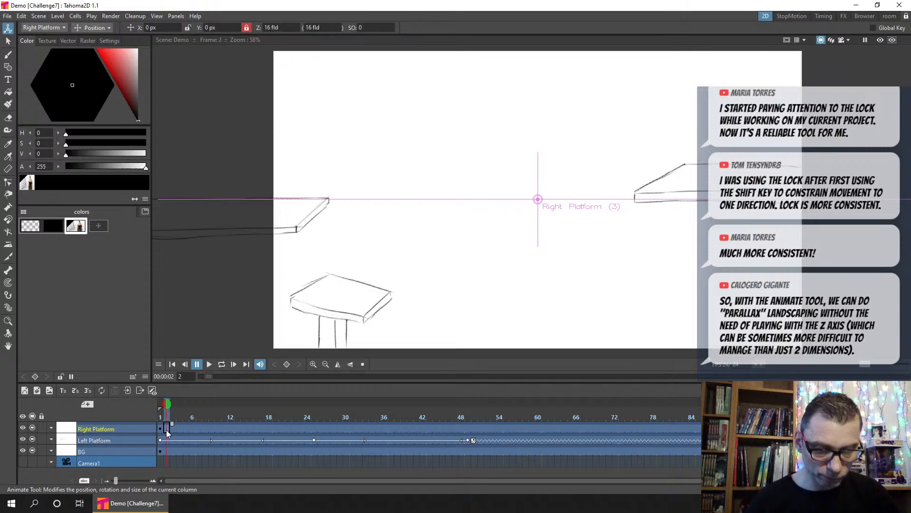
{"action": "key", "text": "Left"}
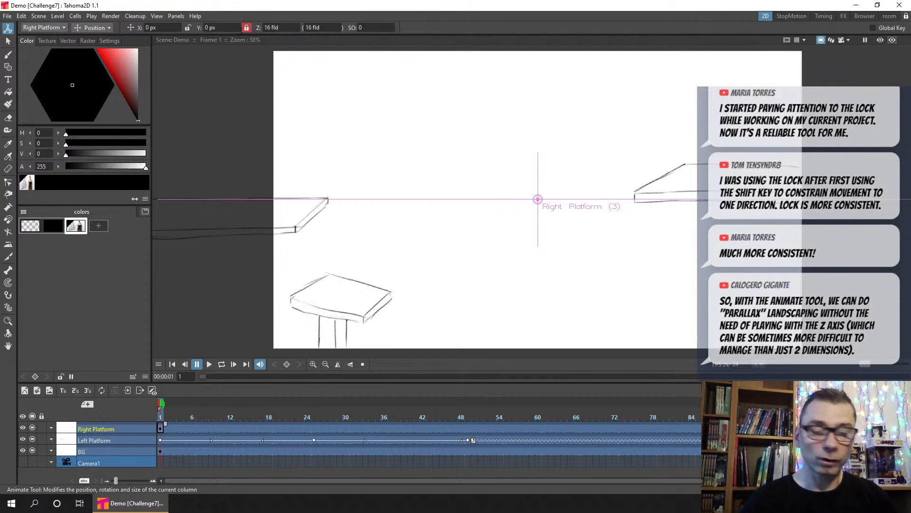
{"action": "left_click_drag", "start_coordinate": [693, 259], "coordinate": [712, 268]}
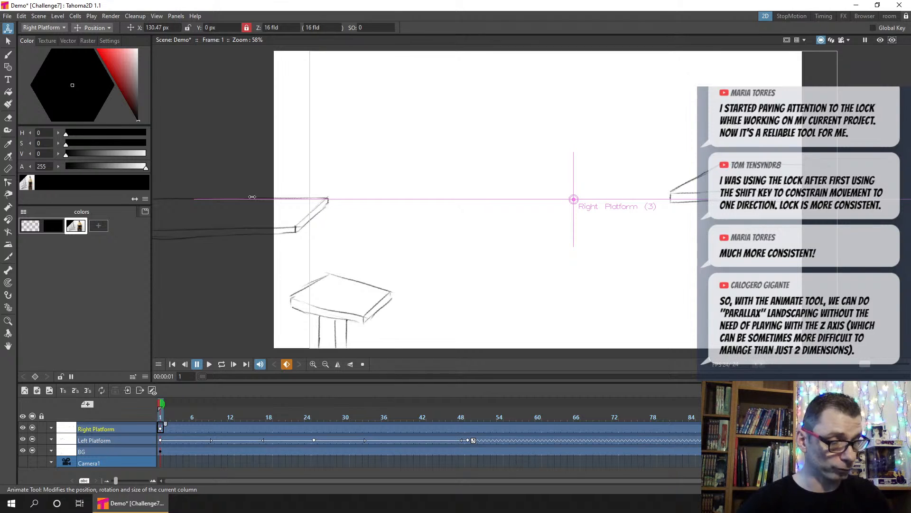
{"action": "left_click_drag", "start_coordinate": [252, 197], "coordinate": [223, 197]}
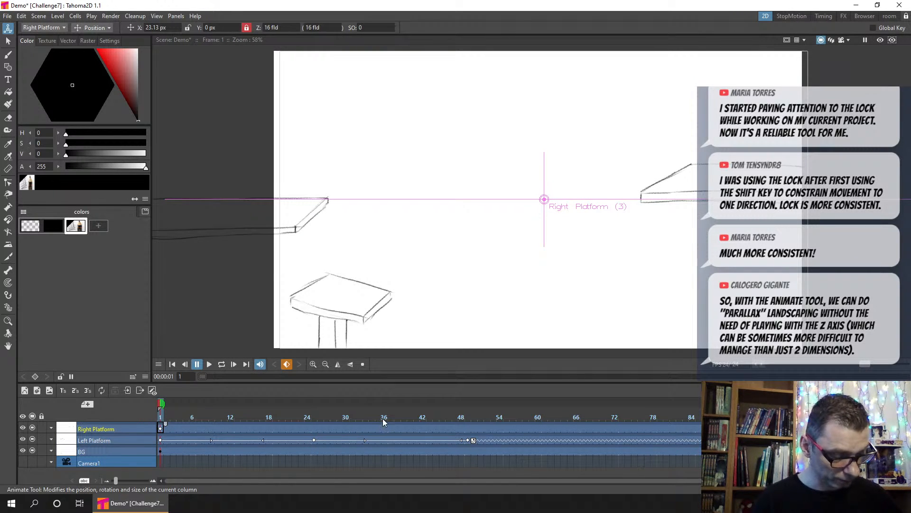
Step: Slide the Right Platform out of view at frame 31 to about X 457 px
{"action": "left_click", "coordinate": [352, 417]}
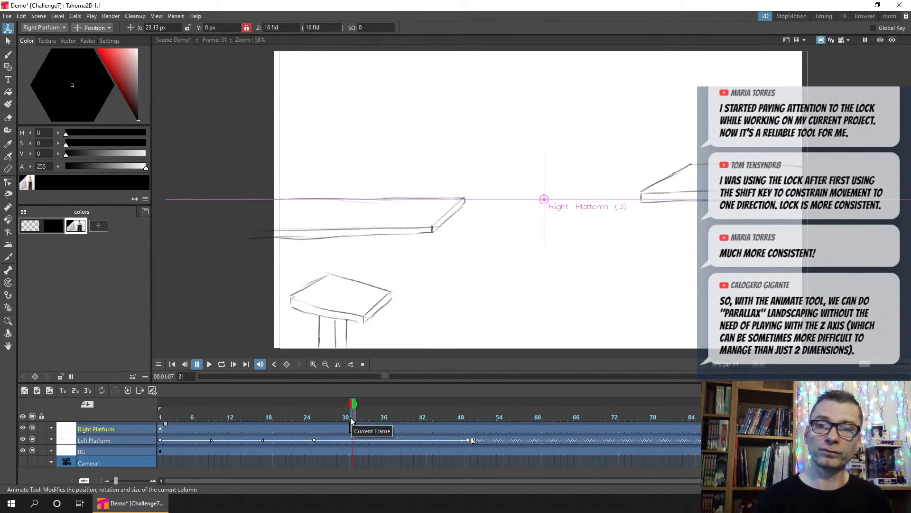
{"action": "left_click", "coordinate": [352, 427]}
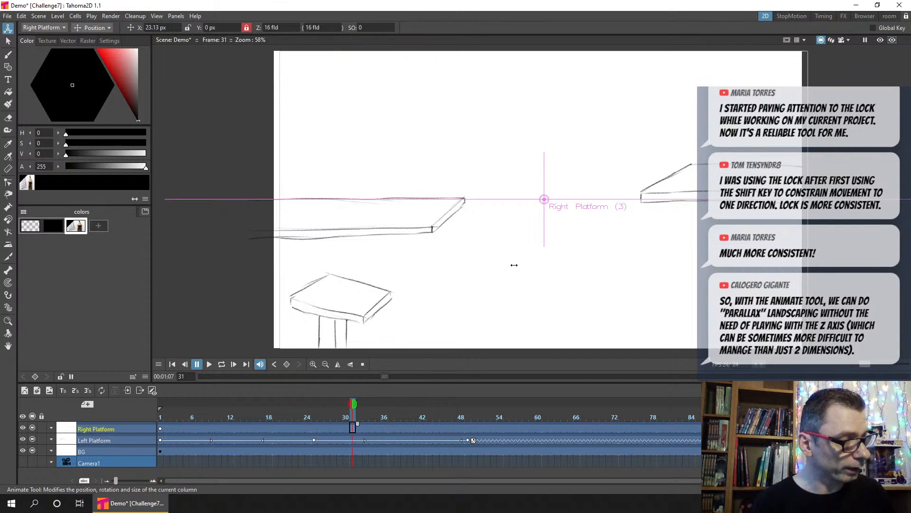
{"action": "mouse_move", "coordinate": [467, 280]}
{"action": "left_mouse_down"}
{"action": "mouse_move", "coordinate": [583, 287]}
{"action": "mouse_move", "coordinate": [589, 279]}
{"action": "left_mouse_up"}
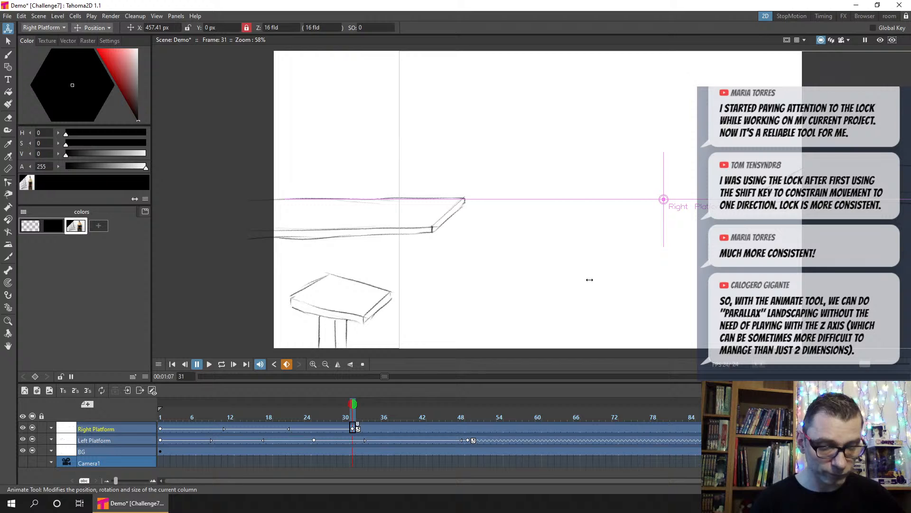
Step: Copy the Right Platform's frame 1 keyframe to frame 60 and turn on cycling for its keyframes
{"action": "left_click", "coordinate": [157, 430]}
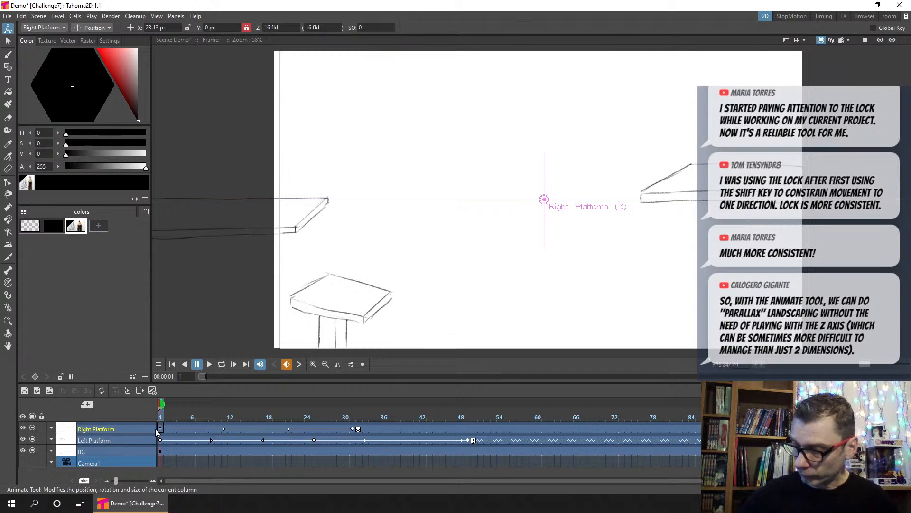
{"action": "left_click", "coordinate": [539, 428]}
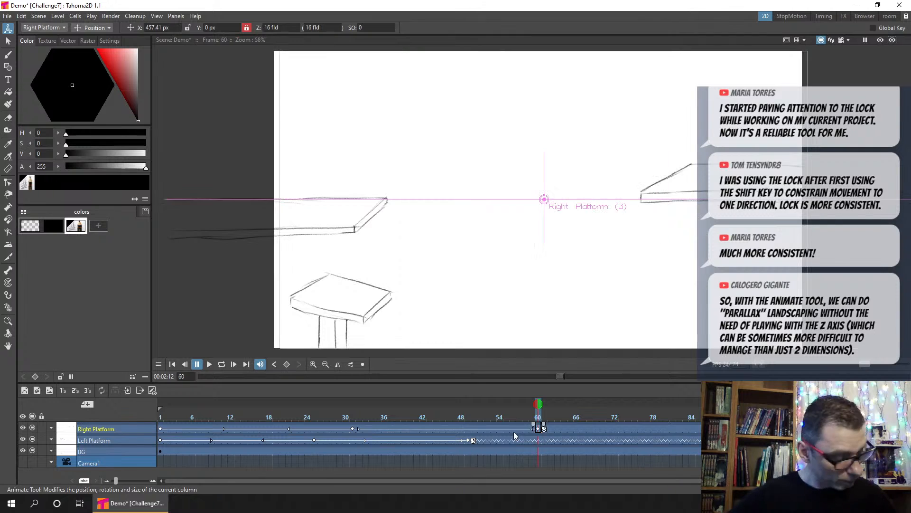
{"action": "left_click", "coordinate": [545, 429]}
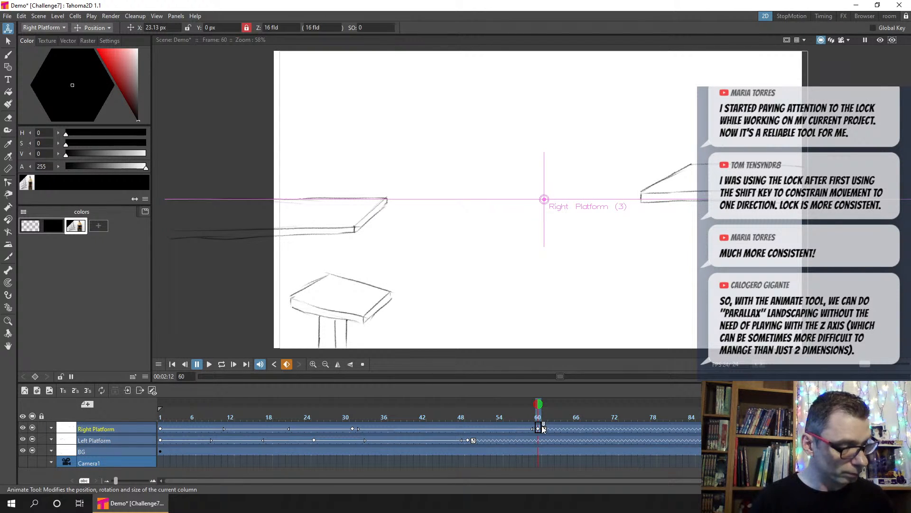
Step: Save the scene and play the animation of both platforms from the first frame
{"action": "key", "text": "ctrl+s"}
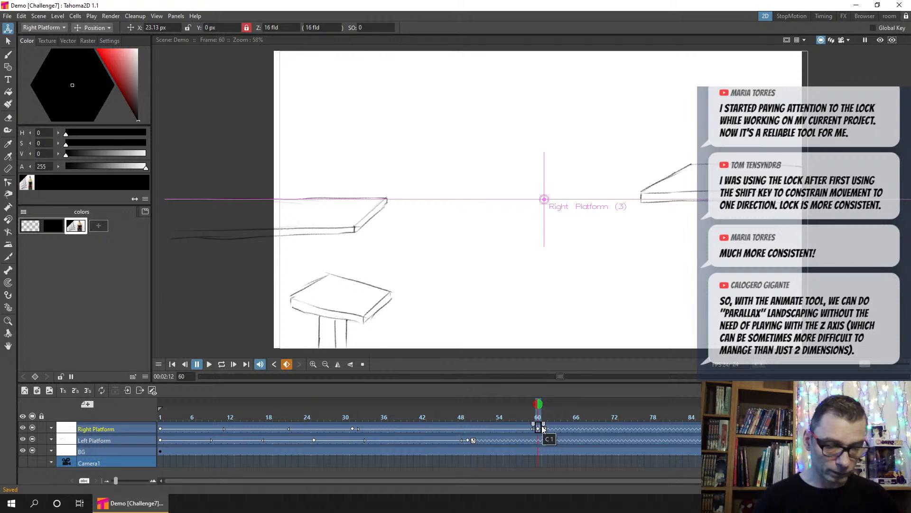
{"action": "left_click", "coordinate": [173, 364]}
{"action": "left_click", "coordinate": [209, 363]}
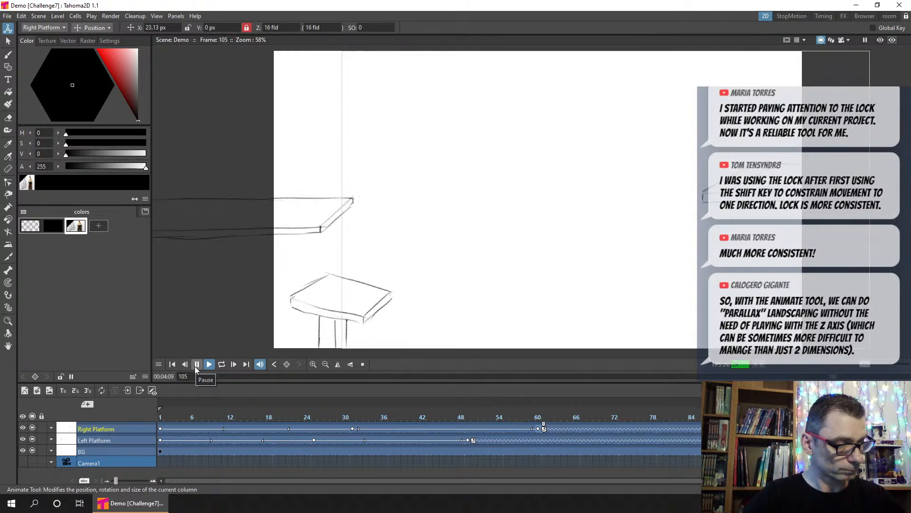
{"action": "left_click", "coordinate": [196, 367]}
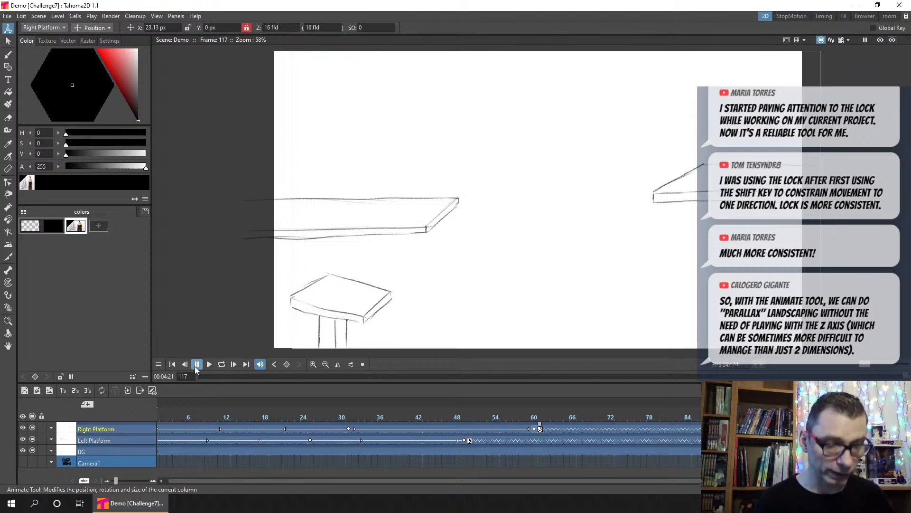
{"action": "left_click", "coordinate": [172, 364]}
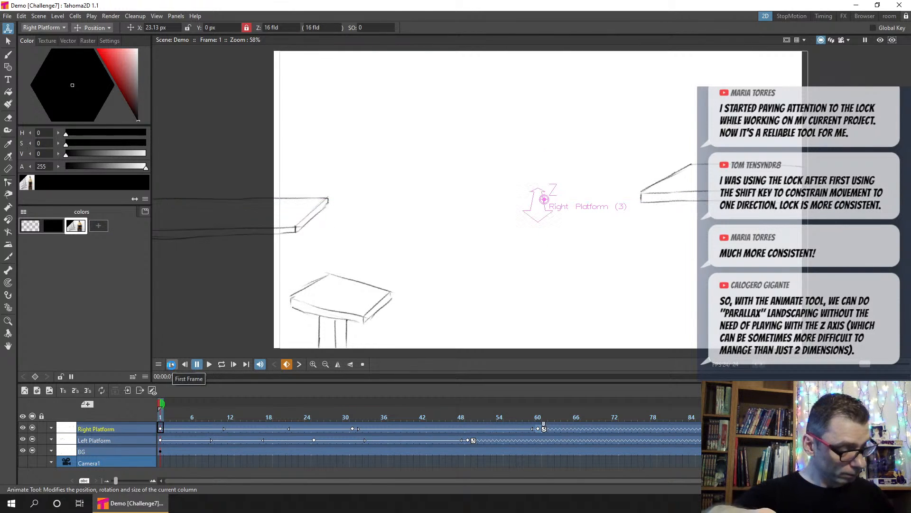
{"action": "key", "text": "ctrl+s"}
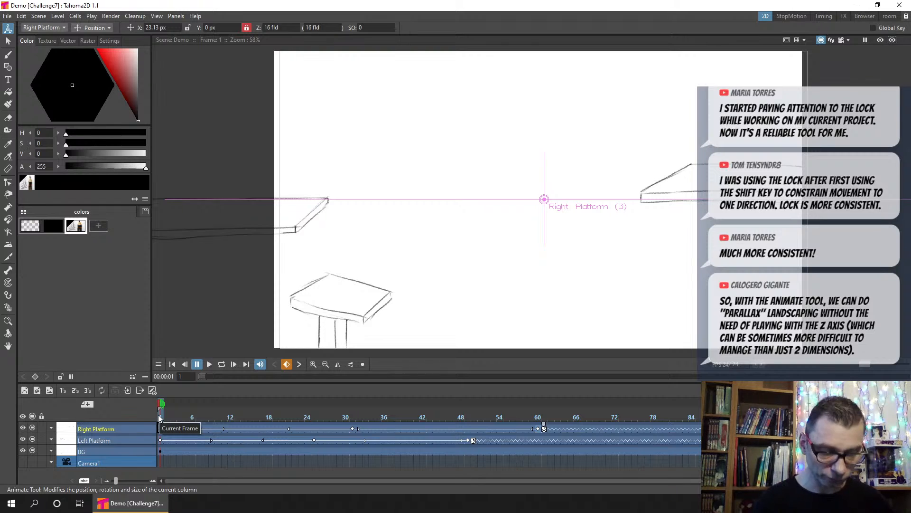
Step: Add a 1920 x 1080 px raster level above the Right Platform, rename its column Ball, and save the scene
{"action": "left_click", "coordinate": [158, 429]}
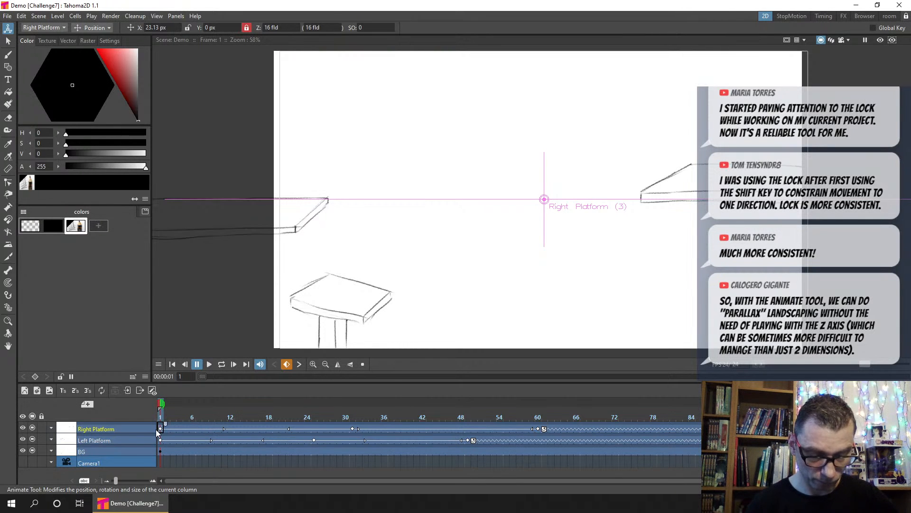
{"action": "left_click", "coordinate": [50, 389]}
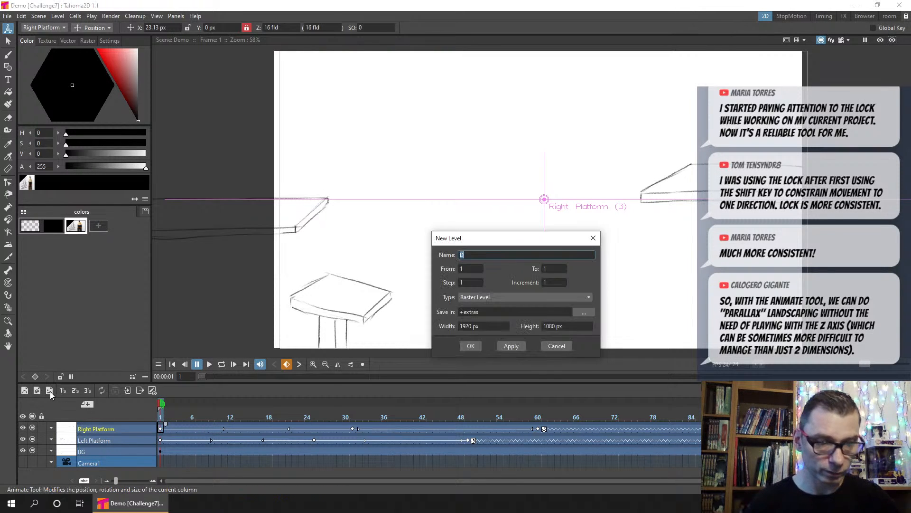
{"action": "left_click", "coordinate": [472, 348]}
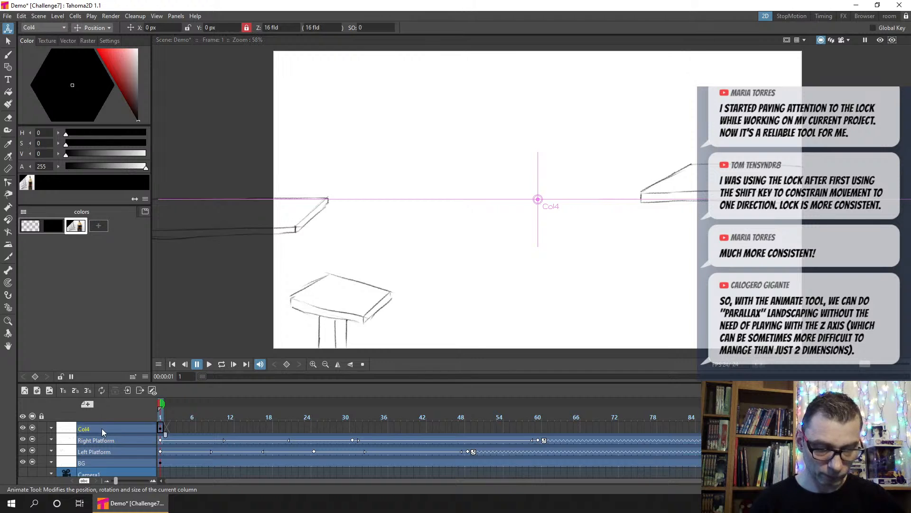
{"action": "double_click", "coordinate": [100, 428]}
{"action": "type", "text": "b"}
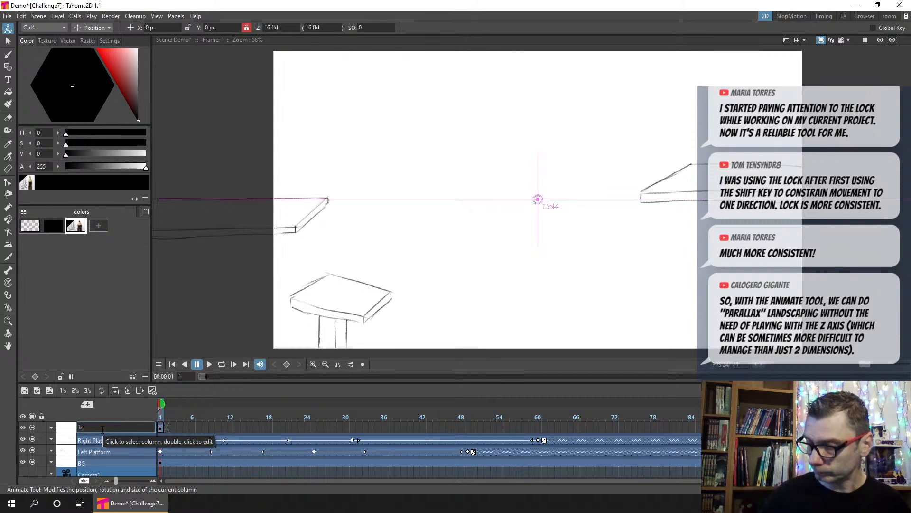
{"action": "type", "text": "Ball"}
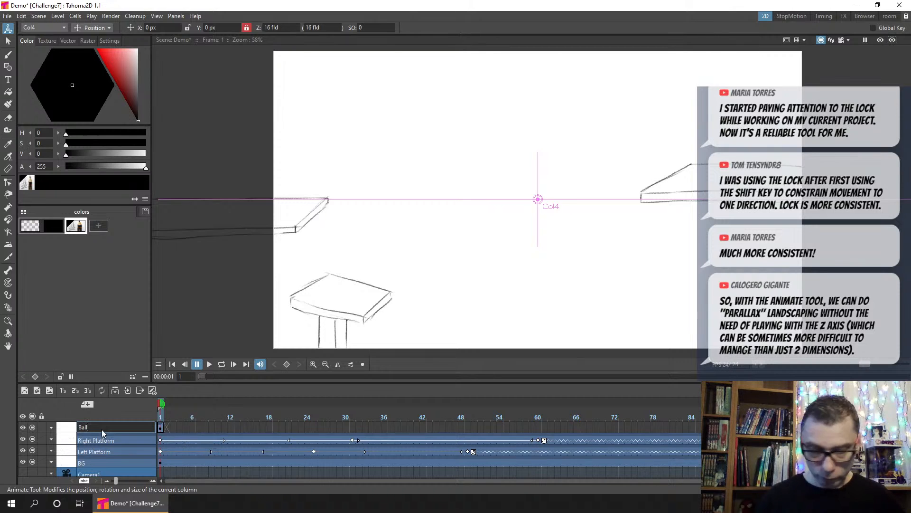
{"action": "key", "text": "Return"}
{"action": "key", "text": "ctrl+s"}
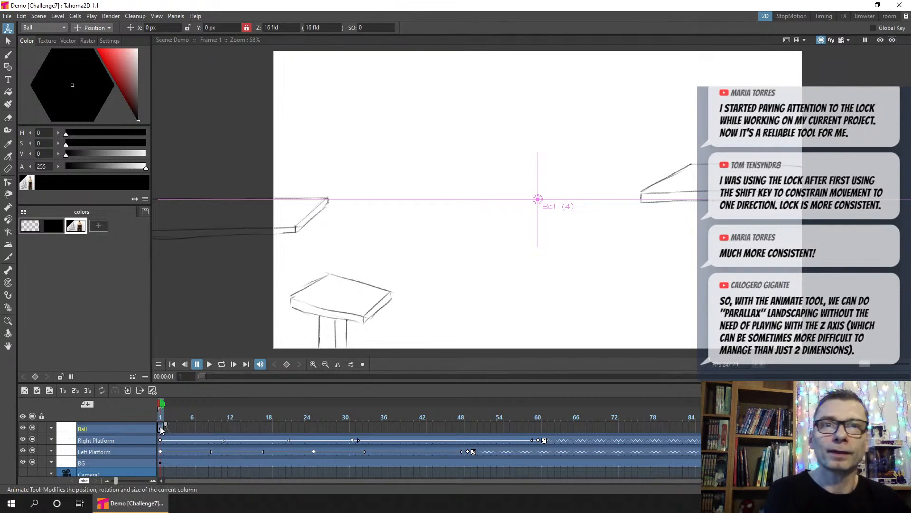
{"action": "key", "text": "b"}
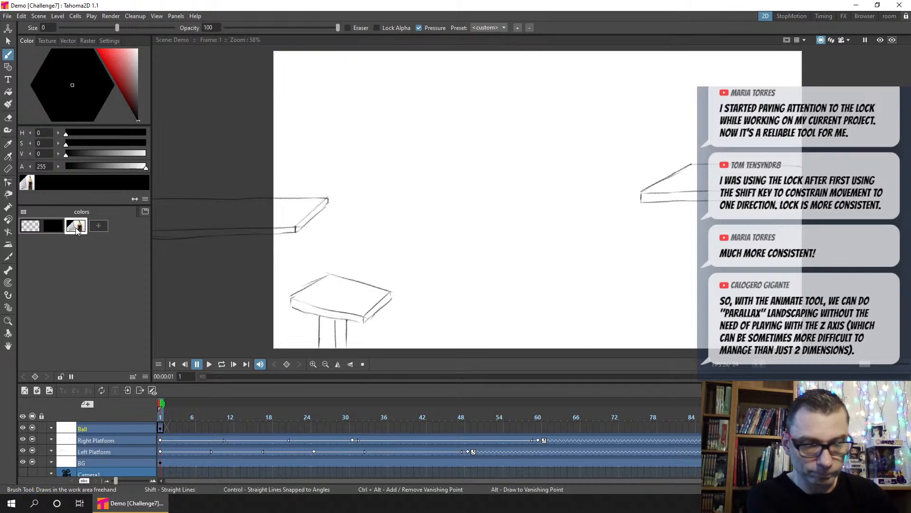
{"action": "left_click", "coordinate": [161, 429]}
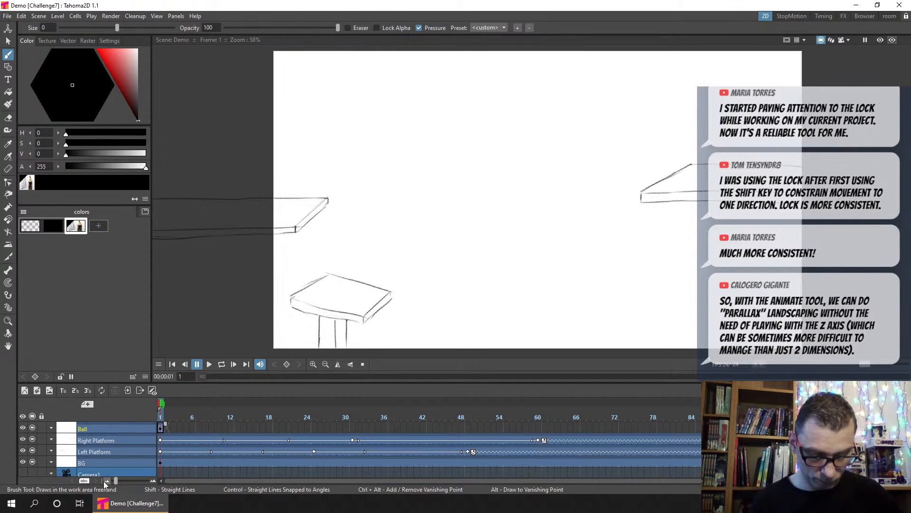
{"action": "left_click", "coordinate": [152, 481]}
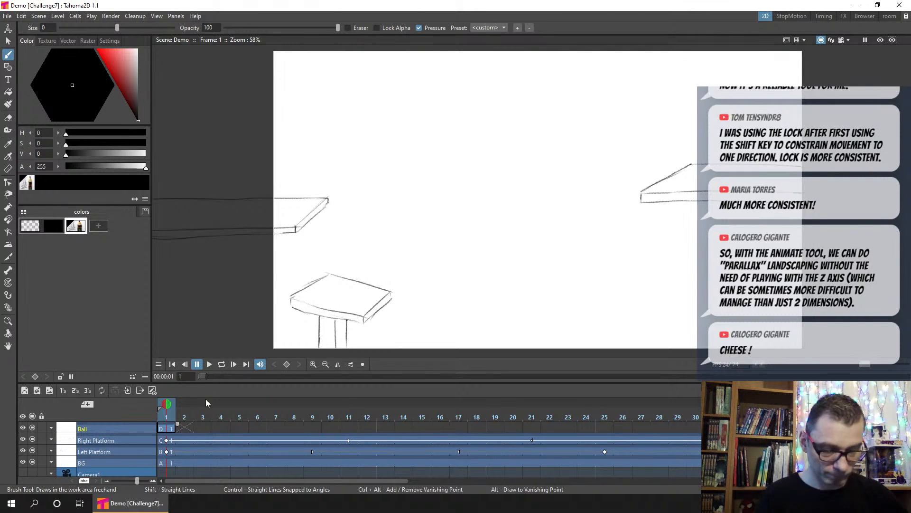
{"action": "left_click", "coordinate": [166, 463]}
{"action": "key", "text": "s"}
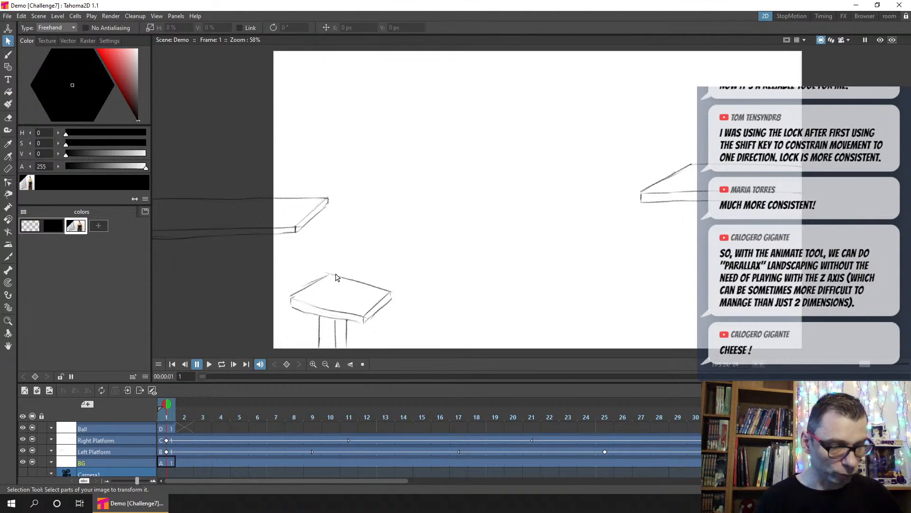
Step: Add another raster level in a column named Guide above Ball, and turn off that column's preview visibility
{"action": "left_click", "coordinate": [171, 427]}
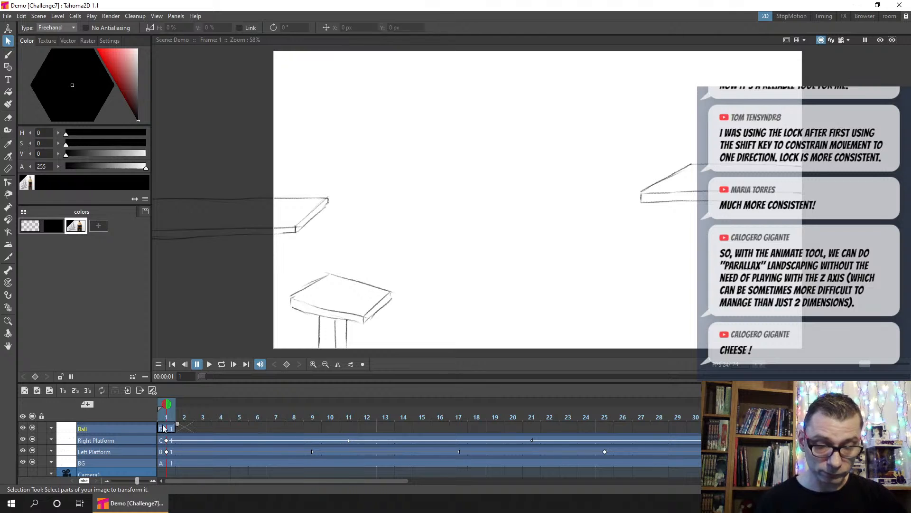
{"action": "left_click", "coordinate": [50, 390]}
{"action": "left_click", "coordinate": [471, 345]}
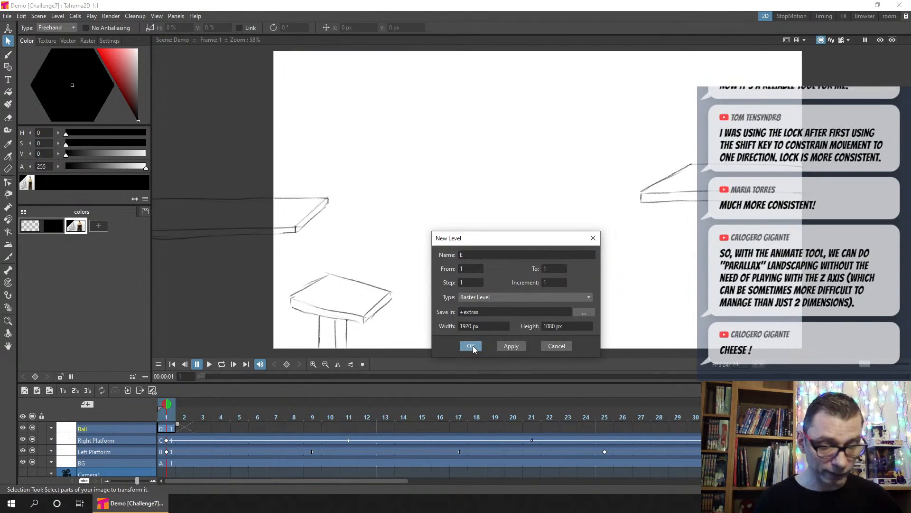
{"action": "double_click", "coordinate": [93, 428]}
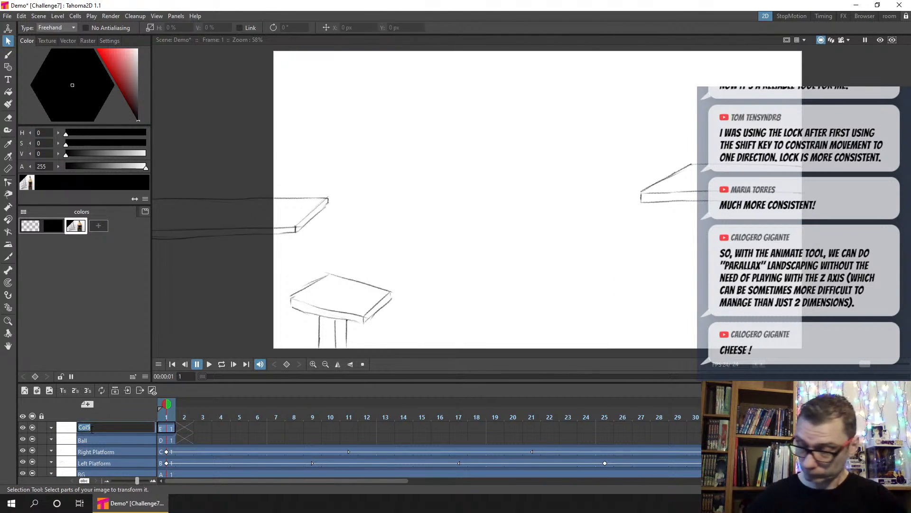
{"action": "type", "text": "Guide"}
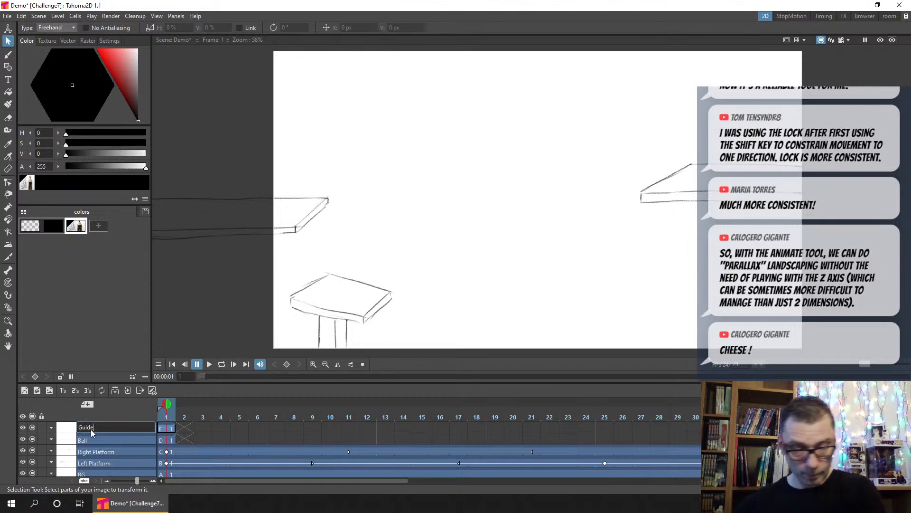
{"action": "key", "text": "Return"}
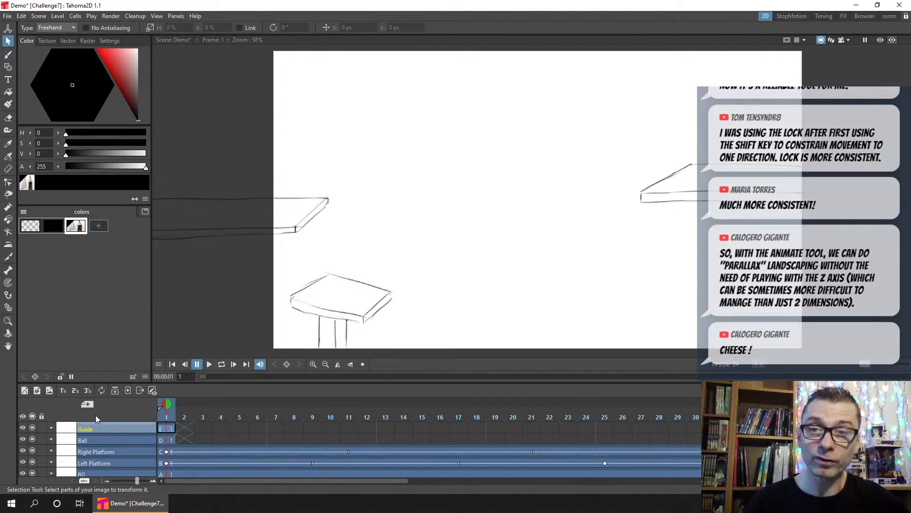
{"action": "left_click", "coordinate": [23, 427]}
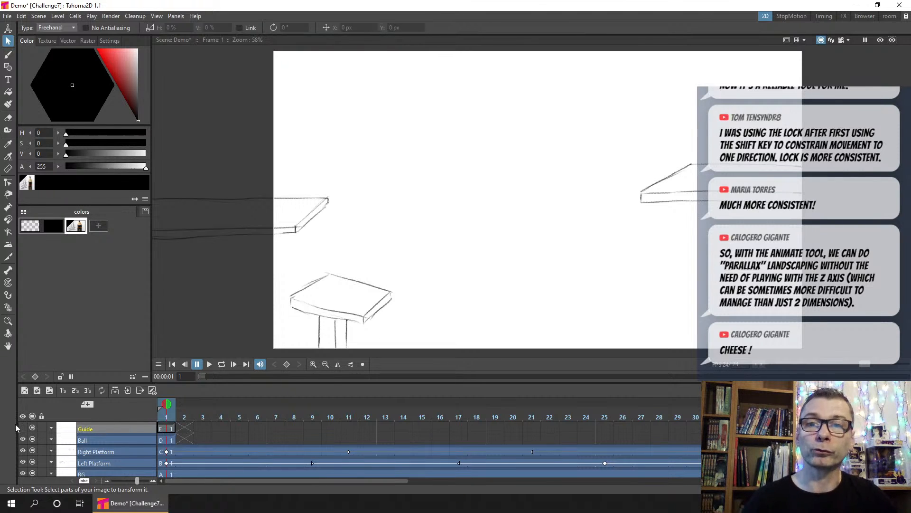
{"action": "left_click", "coordinate": [170, 428]}
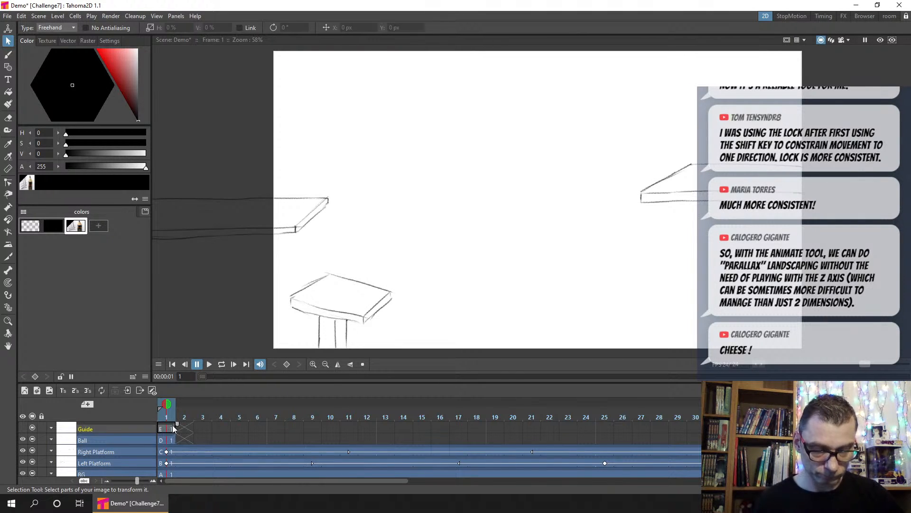
Step: Extend the Guide drawing's exposure along the timeline from frame 1 past frame 114 and save the scene
{"action": "left_click_drag", "start_coordinate": [178, 428], "coordinate": [700, 428]}
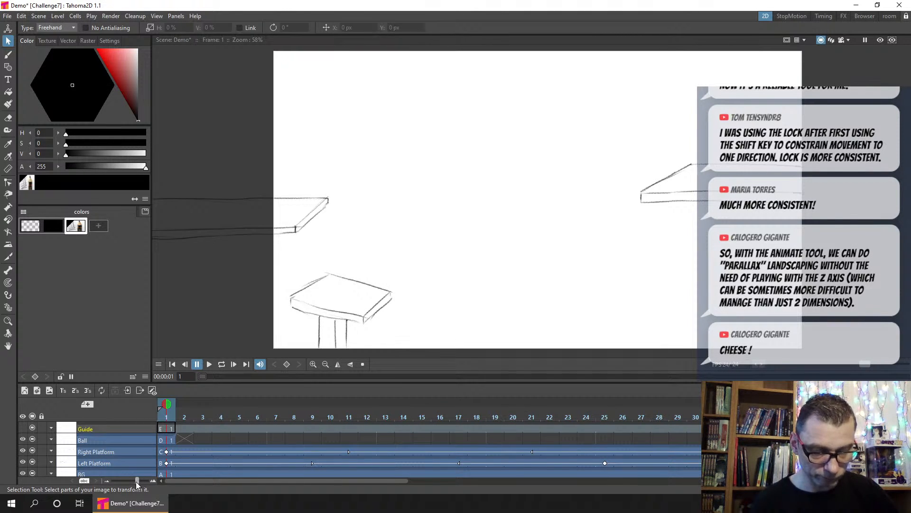
{"action": "left_click_drag", "start_coordinate": [137, 481], "coordinate": [112, 479]}
{"action": "left_click_drag", "start_coordinate": [350, 423], "coordinate": [700, 423]}
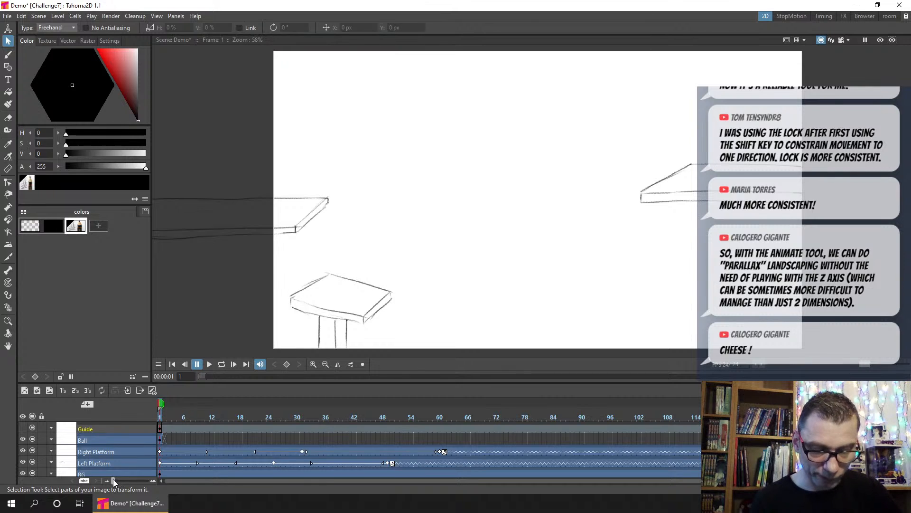
{"action": "left_click_drag", "start_coordinate": [113, 479], "coordinate": [124, 480]}
{"action": "left_click", "coordinate": [162, 430]}
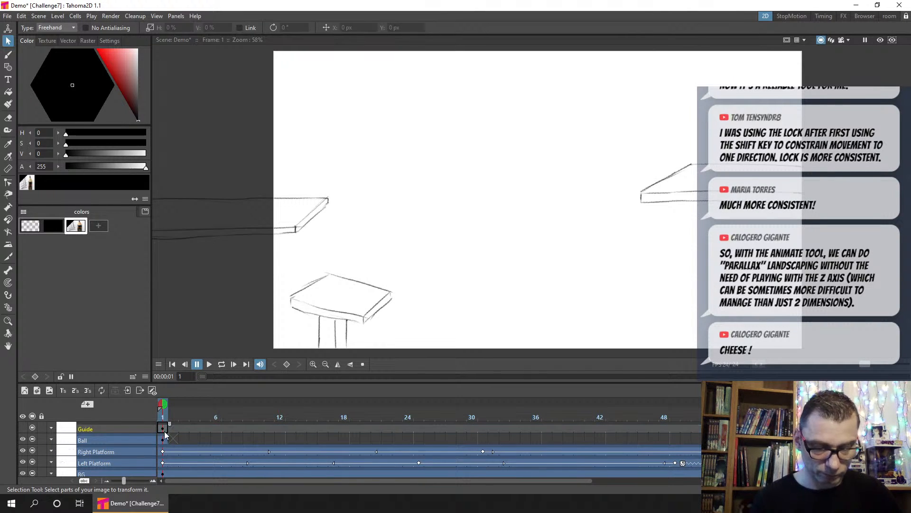
{"action": "key", "text": "ctrl+s"}
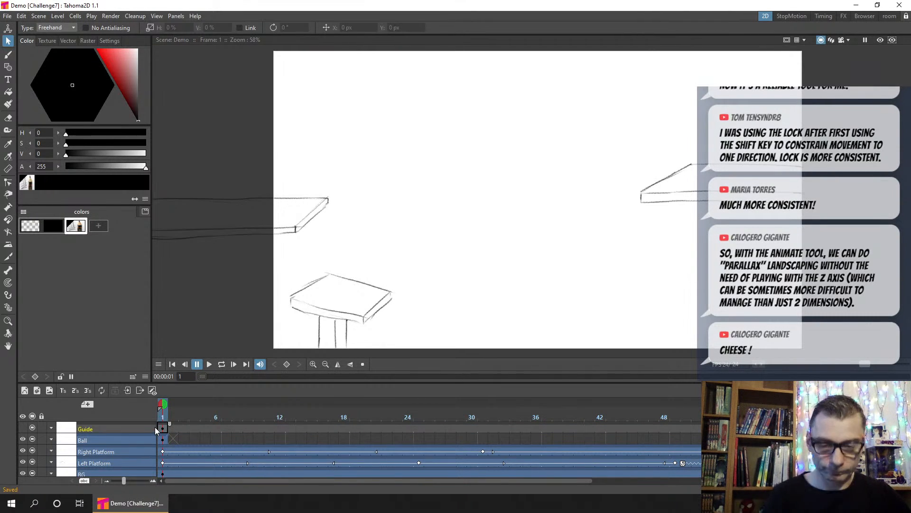
Step: Draw a curved ball path on the Guide from the camera frame's upper-left corner down to the small stool platform
{"action": "key", "text": "b"}
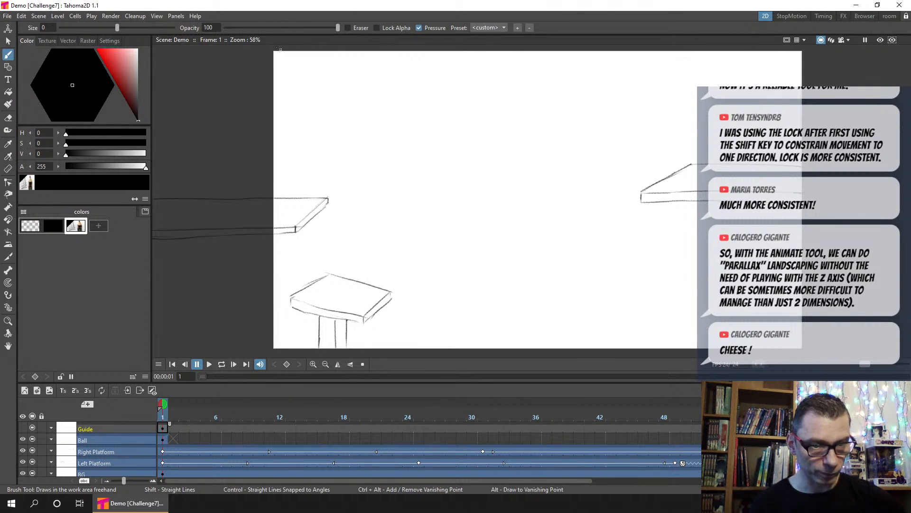
{"action": "mouse_move", "coordinate": [284, 53]}
{"action": "left_mouse_down"}
{"action": "mouse_move", "coordinate": [356, 193]}
{"action": "mouse_move", "coordinate": [384, 280]}
{"action": "mouse_move", "coordinate": [367, 218]}
{"action": "mouse_move", "coordinate": [388, 293]}
{"action": "left_mouse_up"}
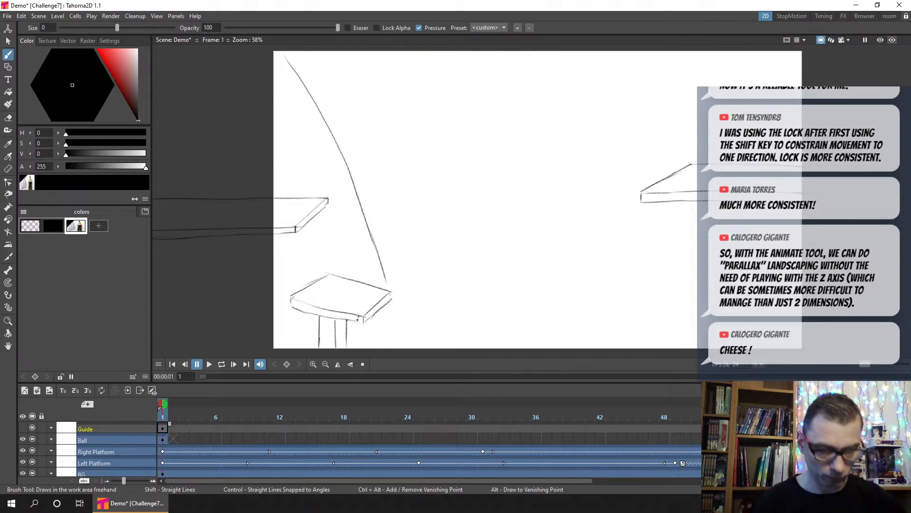
Step: Try to trace the Left Platform's top surface on the Guide at frame 25, and undo the traced strokes
{"action": "mouse_move", "coordinate": [201, 417]}
{"action": "left_mouse_down"}
{"action": "mouse_move", "coordinate": [449, 414]}
{"action": "mouse_move", "coordinate": [411, 415]}
{"action": "mouse_move", "coordinate": [433, 414]}
{"action": "mouse_move", "coordinate": [422, 418]}
{"action": "left_mouse_up"}
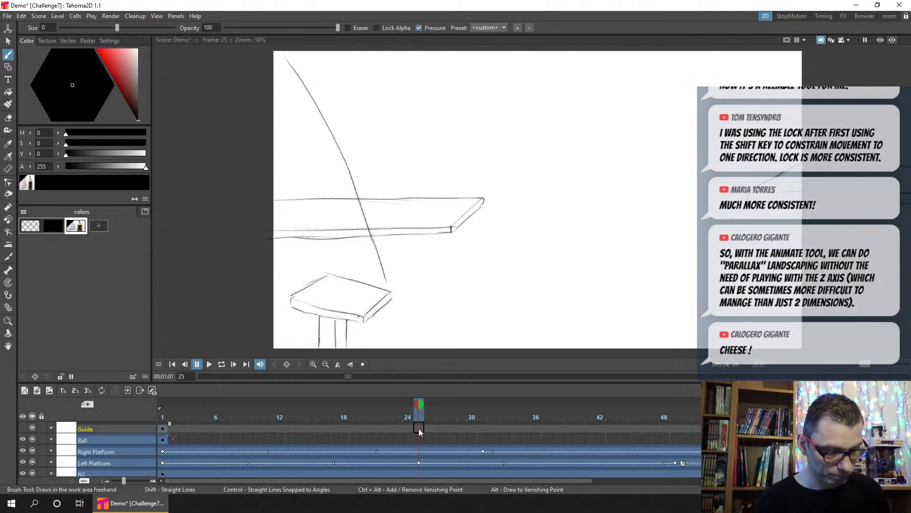
{"action": "left_click", "coordinate": [419, 428]}
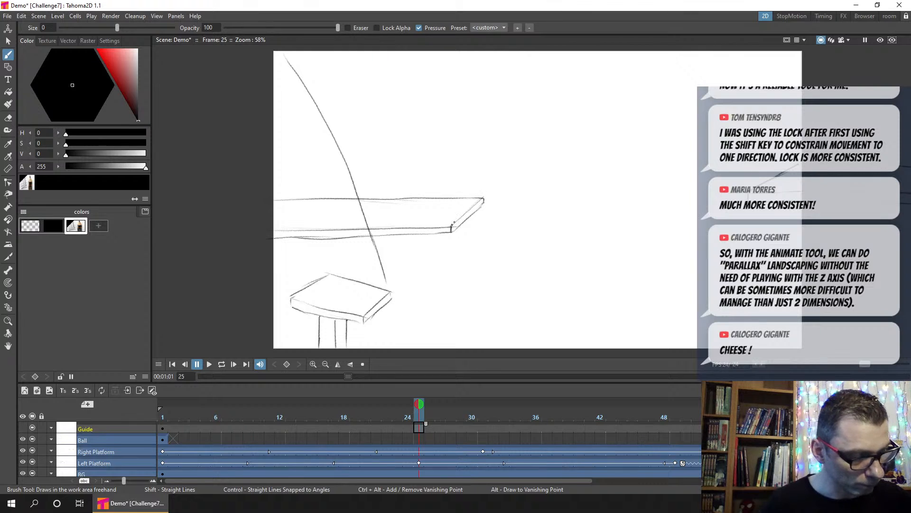
{"action": "left_click_drag", "start_coordinate": [450, 228], "coordinate": [482, 200]}
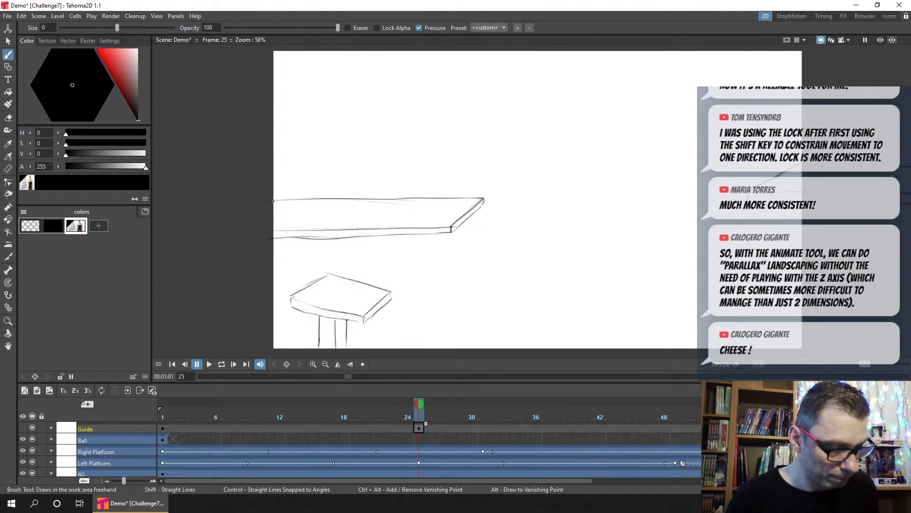
{"action": "left_click_drag", "start_coordinate": [283, 200], "coordinate": [481, 196]}
{"action": "left_click_drag", "start_coordinate": [282, 232], "coordinate": [452, 227]}
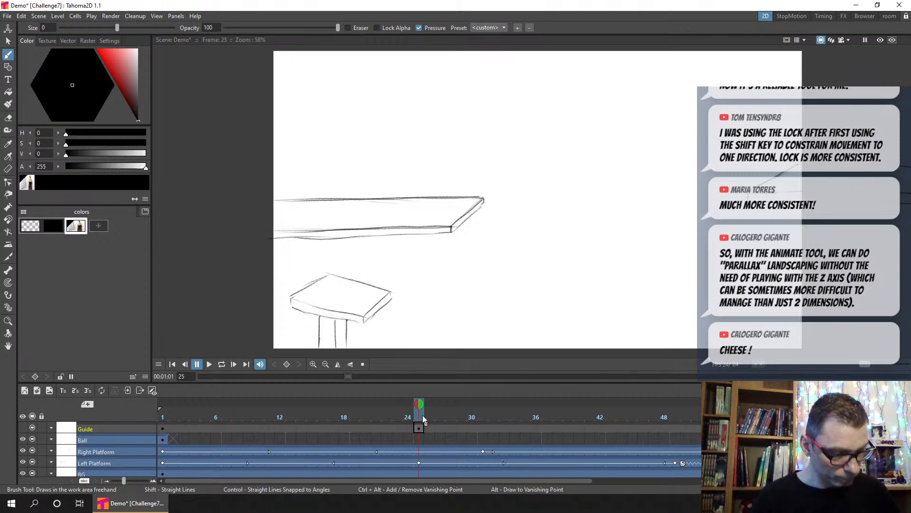
{"action": "mouse_move", "coordinate": [422, 415]}
{"action": "left_mouse_down"}
{"action": "mouse_move", "coordinate": [718, 414]}
{"action": "mouse_move", "coordinate": [418, 415]}
{"action": "left_mouse_up"}
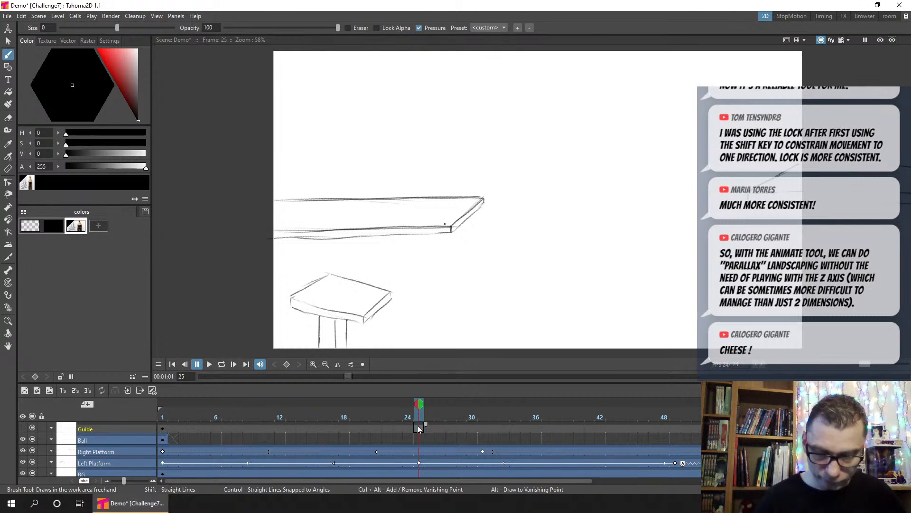
{"action": "key", "text": "ctrl+z"}
{"action": "key", "text": "ctrl+z"}
{"action": "key", "text": "ctrl+z"}
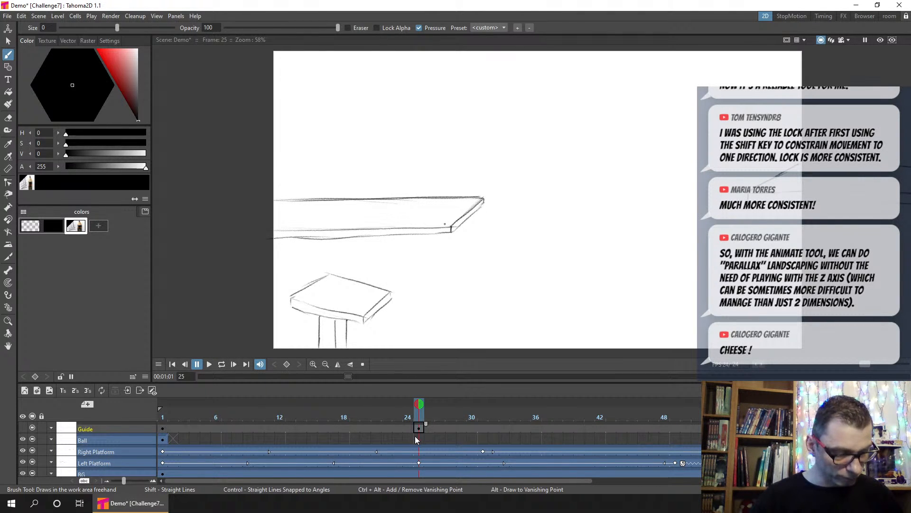
Step: Save the scene and disable Enable Creation in Hold Cells in the drawing preferences
{"action": "key", "text": "ctrl+s"}
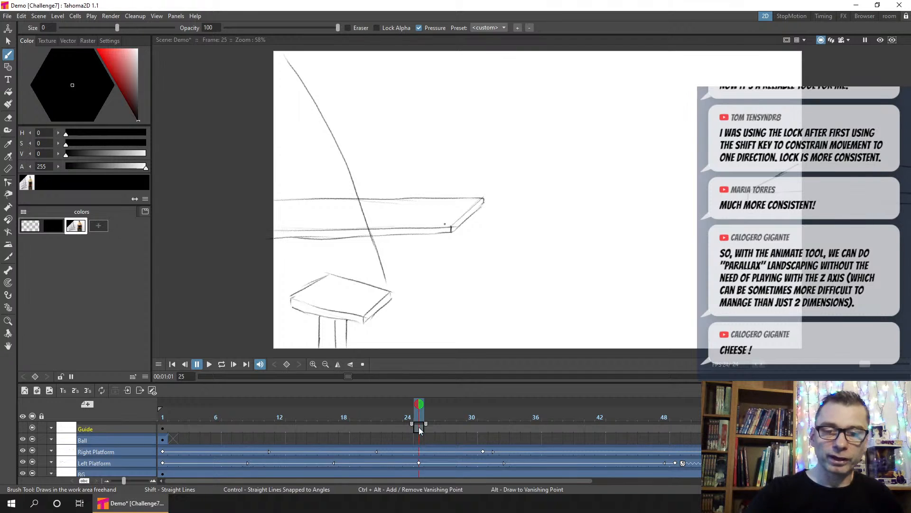
{"action": "left_click", "coordinate": [7, 16]}
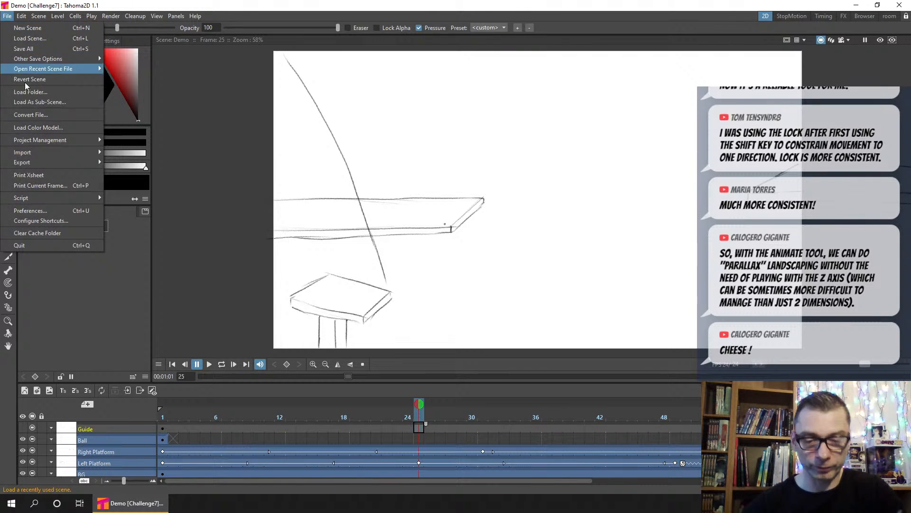
{"action": "left_click", "coordinate": [58, 211]}
{"action": "left_click_drag", "start_coordinate": [398, 137], "coordinate": [388, 78]}
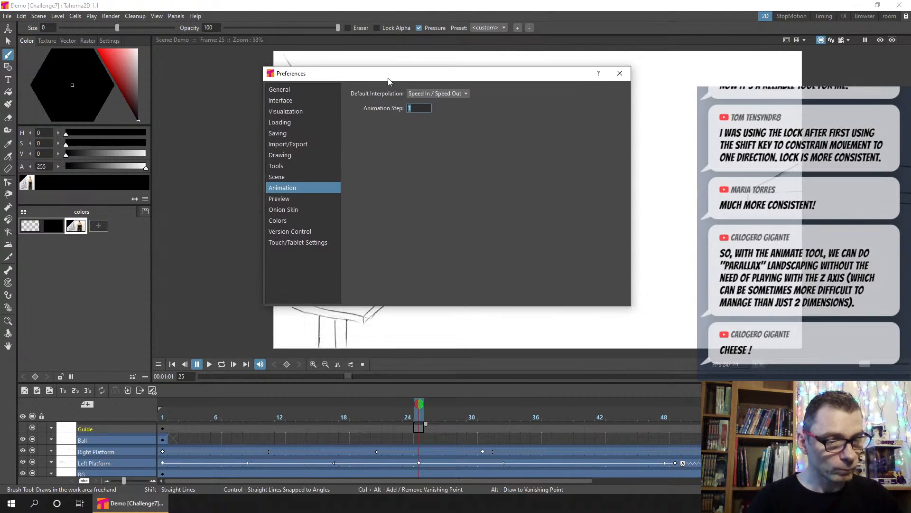
{"action": "left_click", "coordinate": [273, 89]}
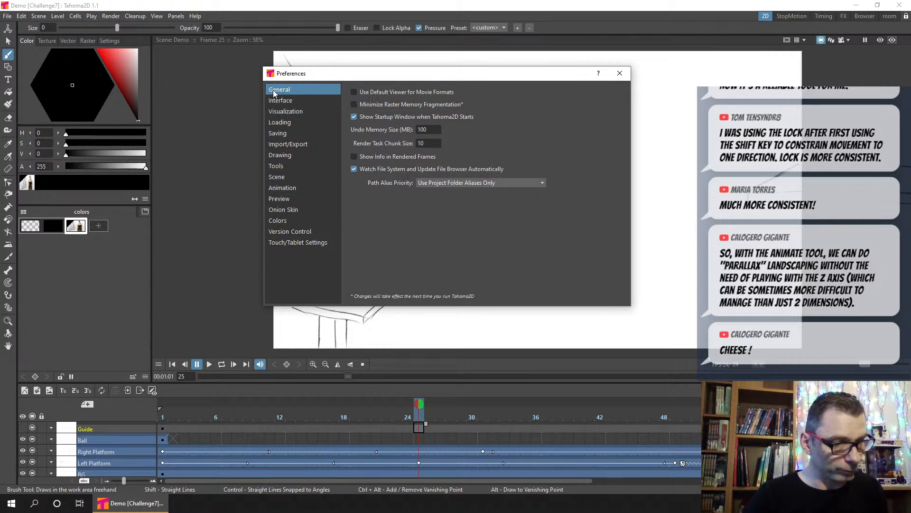
{"action": "left_click", "coordinate": [278, 157]}
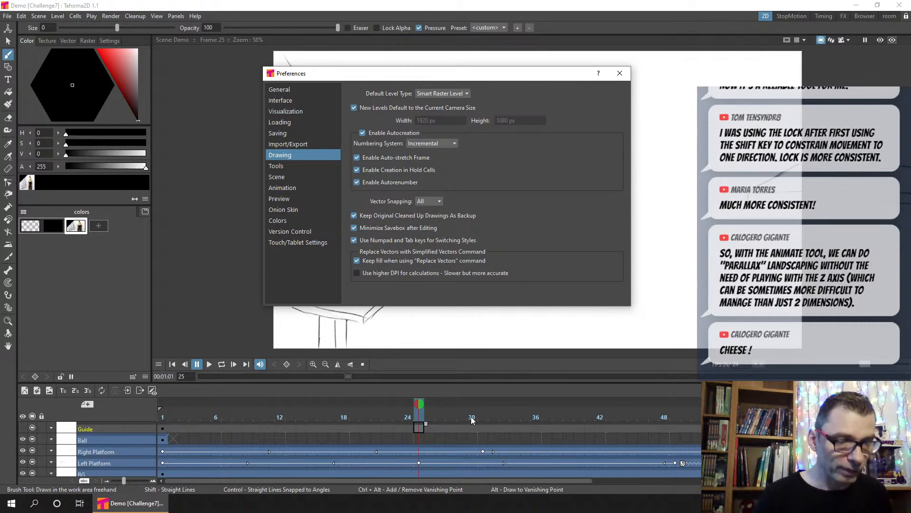
{"action": "left_click", "coordinate": [357, 170]}
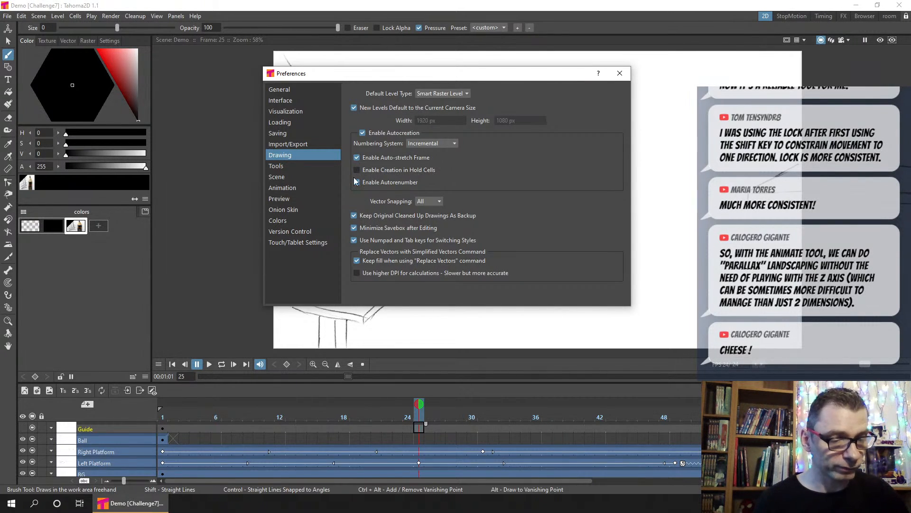
{"action": "left_click", "coordinate": [619, 74]}
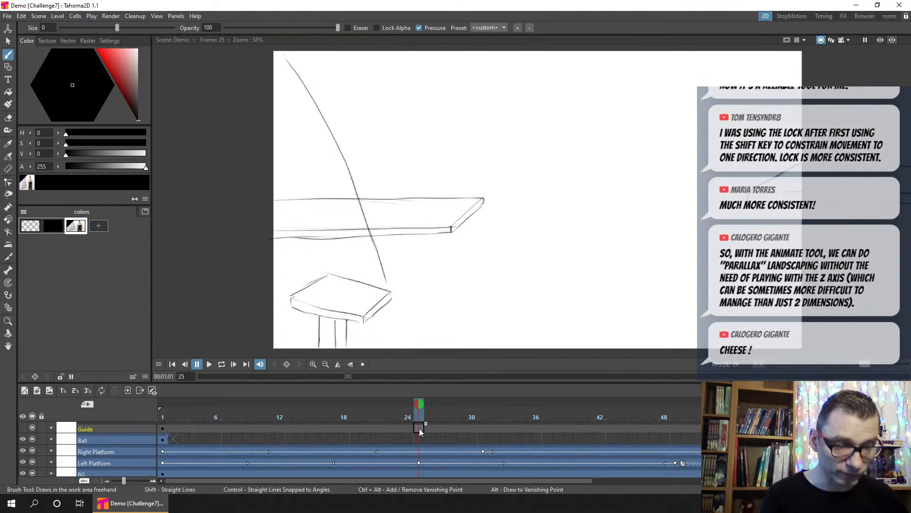
Step: Trace the Left Platform's top surface at frame 25 and the Right Platform's at frame 1 on the same Guide drawing
{"action": "left_click", "coordinate": [419, 429]}
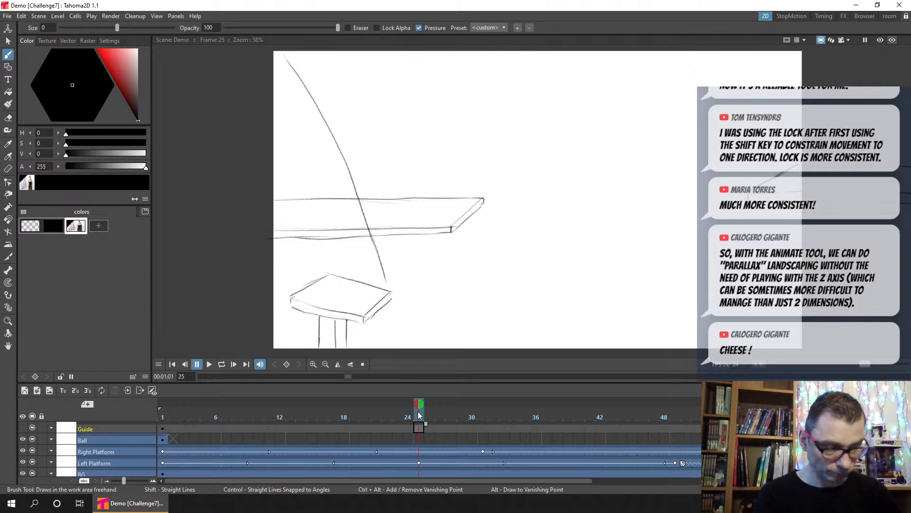
{"action": "left_click_drag", "start_coordinate": [455, 223], "coordinate": [484, 200]}
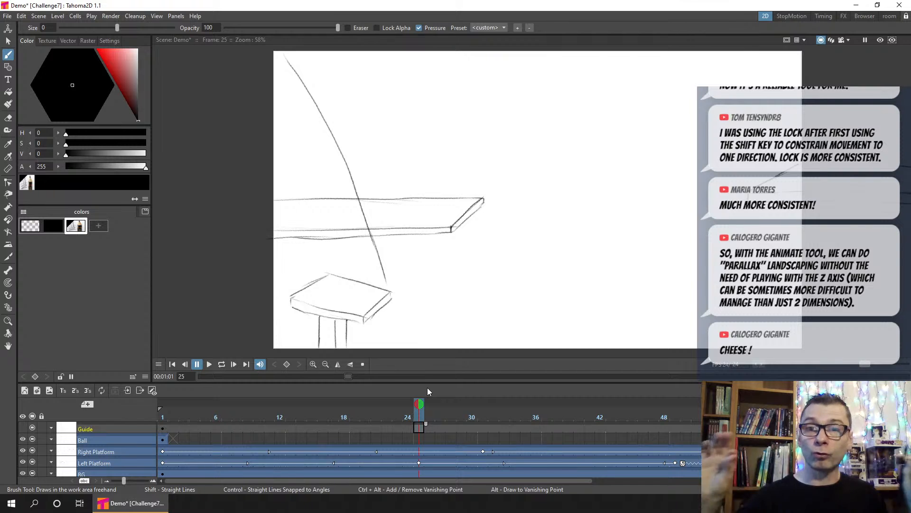
{"action": "left_click_drag", "start_coordinate": [277, 200], "coordinate": [481, 198]}
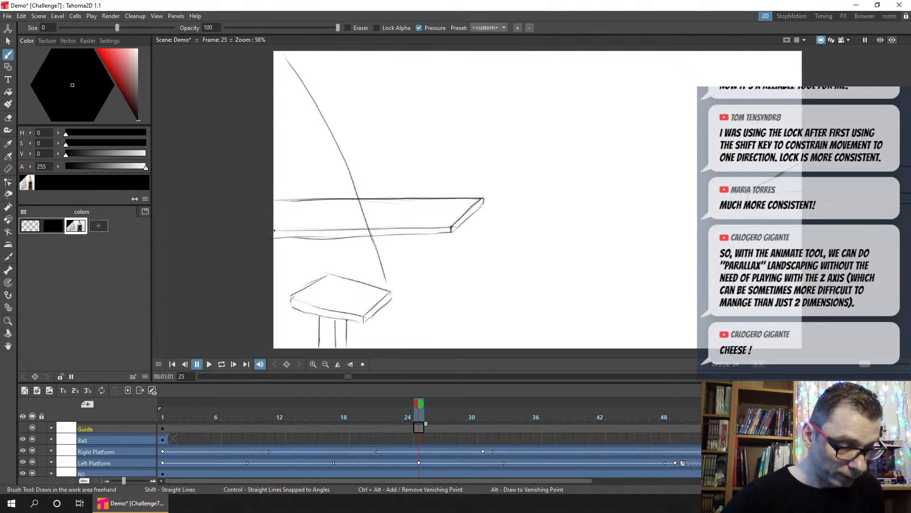
{"action": "left_click_drag", "start_coordinate": [274, 230], "coordinate": [444, 227]}
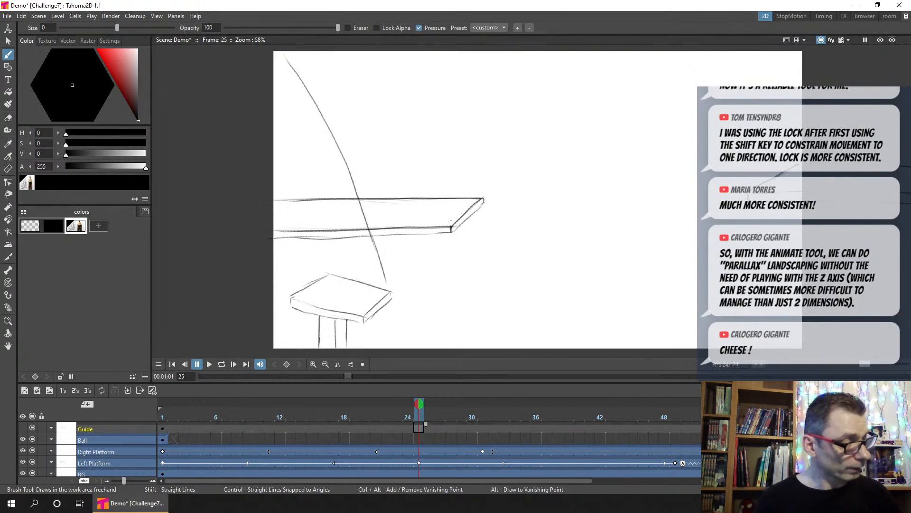
{"action": "left_click_drag", "start_coordinate": [419, 416], "coordinate": [162, 418]}
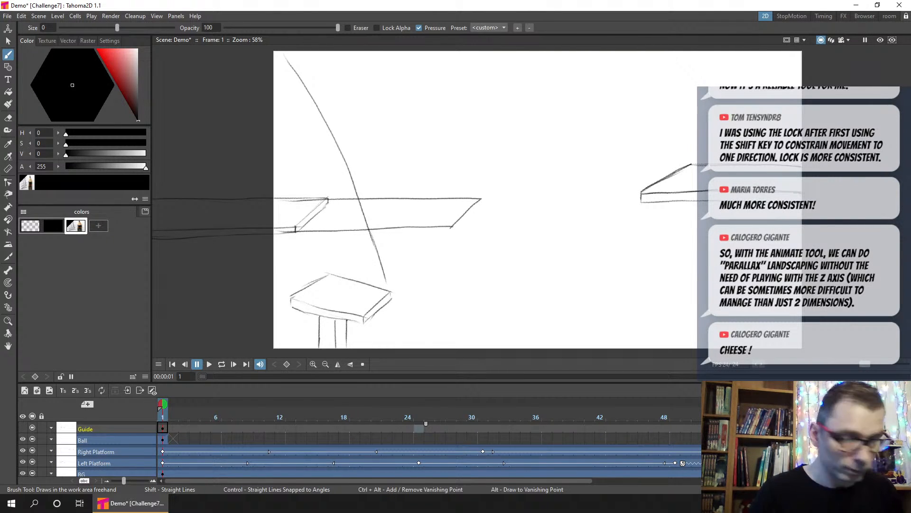
Step: Apply a Red filter to the Guide column and draw a short path stroke landing near the end of the traced left platform
{"action": "left_click", "coordinate": [52, 428]}
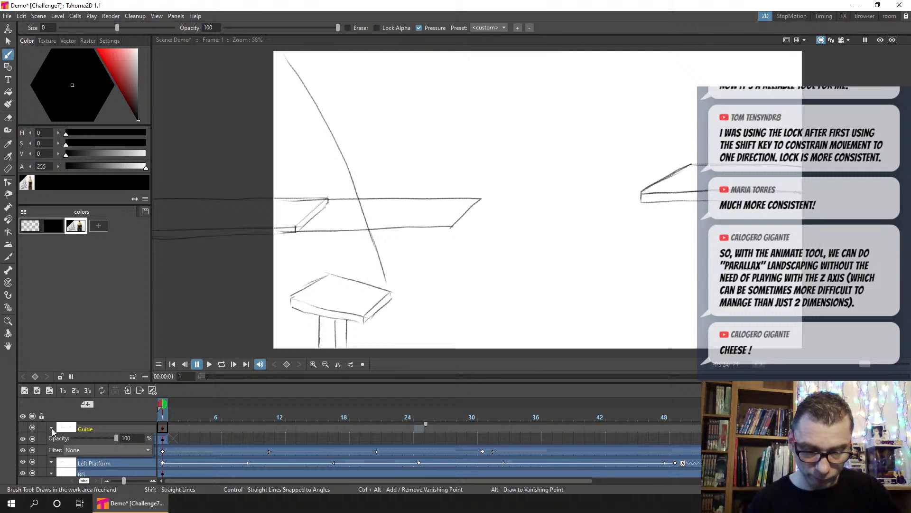
{"action": "left_click", "coordinate": [124, 449]}
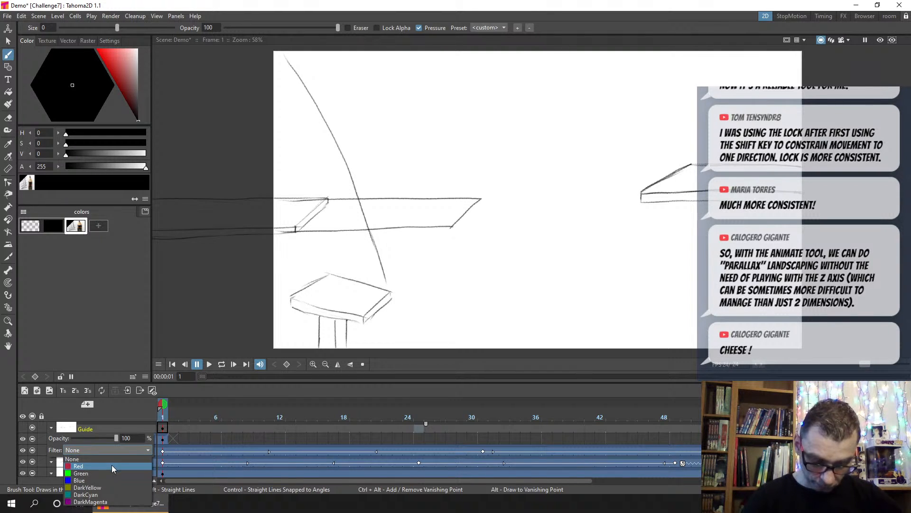
{"action": "left_click", "coordinate": [112, 466]}
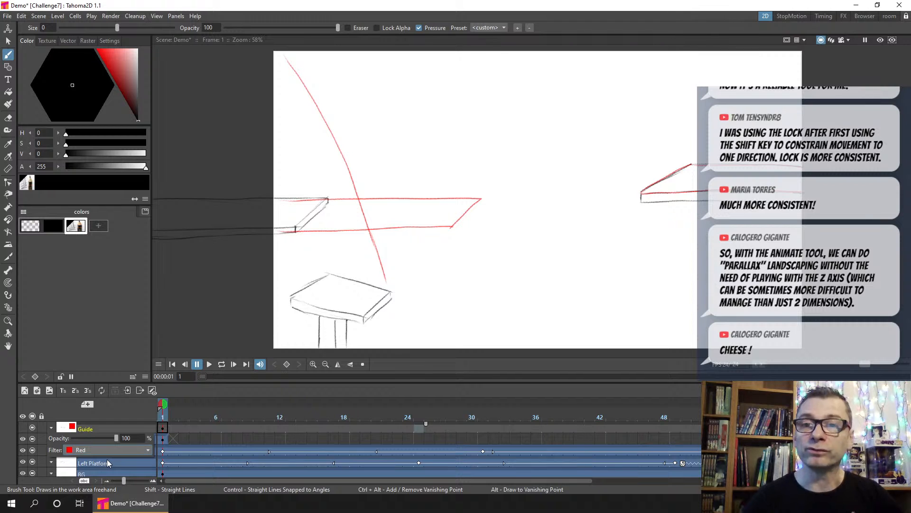
{"action": "left_click", "coordinate": [163, 427]}
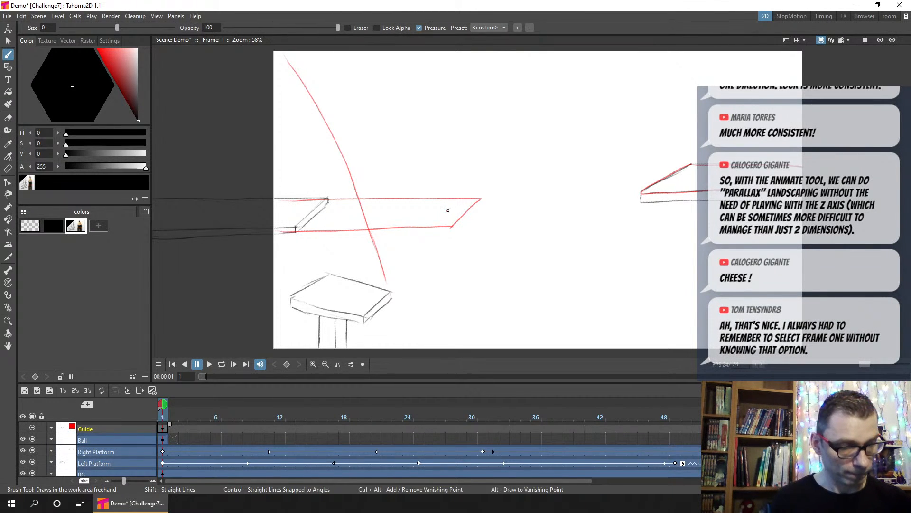
{"action": "left_click_drag", "start_coordinate": [448, 211], "coordinate": [437, 174]}
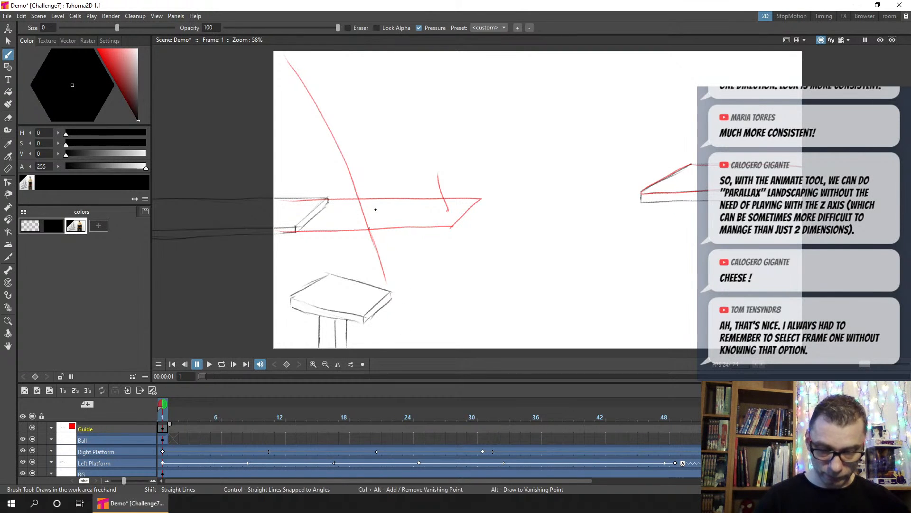
Step: Erase the long curved ball path from the Guide using a smaller eraser at 100 opacity
{"action": "key", "text": "a"}
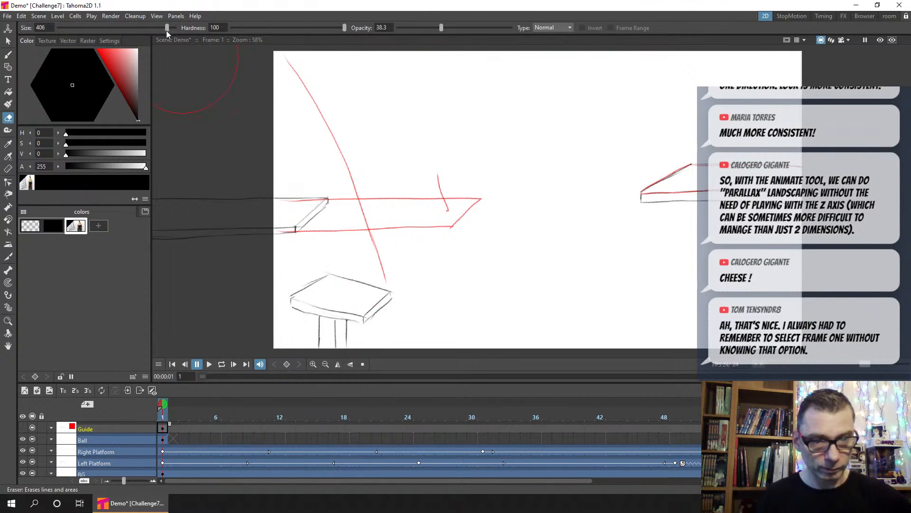
{"action": "left_click_drag", "start_coordinate": [167, 28], "coordinate": [126, 27]}
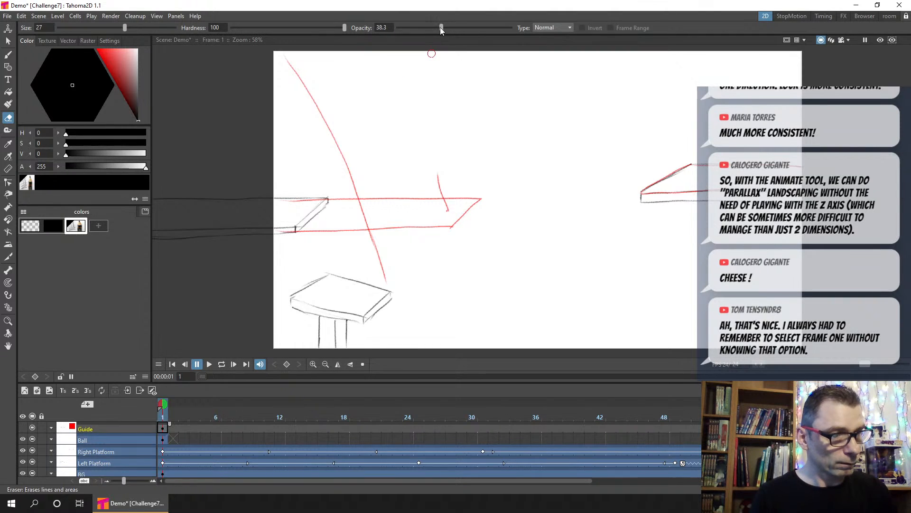
{"action": "left_click_drag", "start_coordinate": [440, 27], "coordinate": [535, 29]}
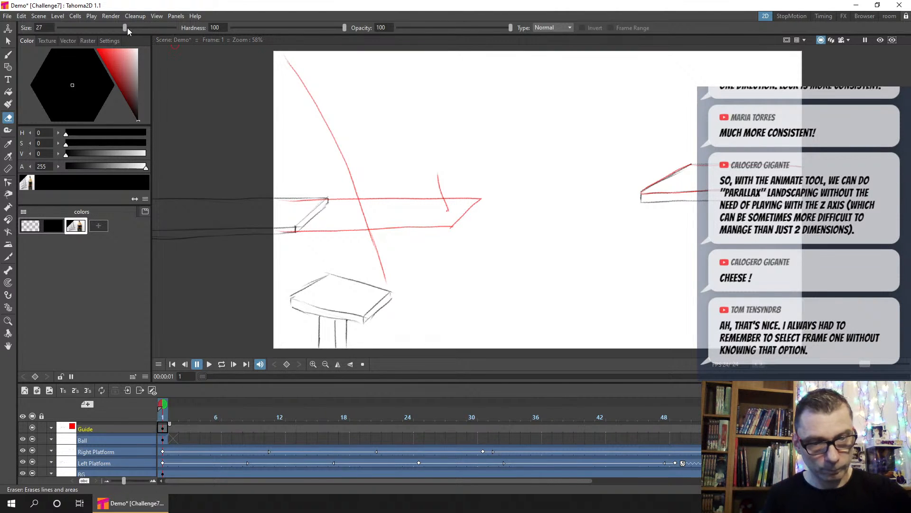
{"action": "left_click_drag", "start_coordinate": [127, 27], "coordinate": [134, 27]}
{"action": "mouse_move", "coordinate": [289, 62]}
{"action": "left_mouse_down"}
{"action": "mouse_move", "coordinate": [358, 192]}
{"action": "mouse_move", "coordinate": [390, 297]}
{"action": "left_mouse_up"}
{"action": "left_click_drag", "start_coordinate": [373, 243], "coordinate": [352, 199]}
Step: Repair the gaps in the traced left platform's outline with the Brush tool and save the scene
{"action": "key", "text": "b"}
{"action": "left_click_drag", "start_coordinate": [362, 230], "coordinate": [379, 228]}
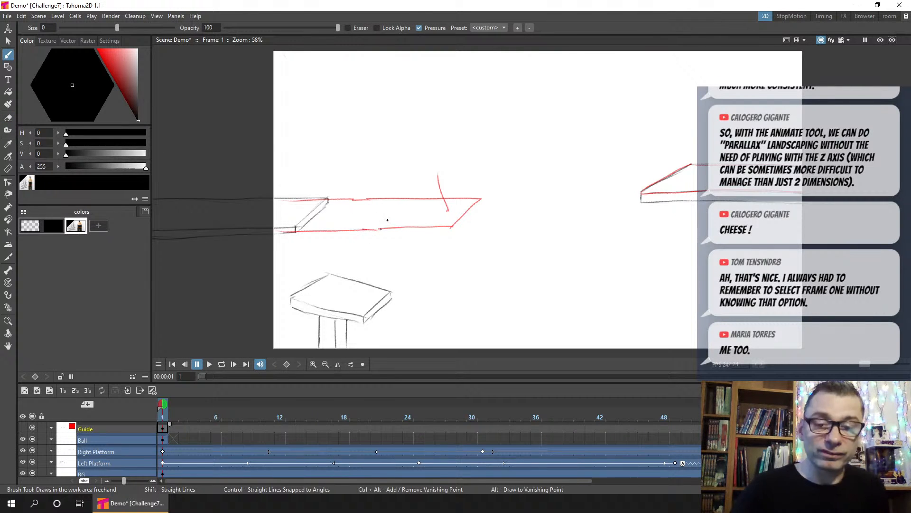
{"action": "key", "text": "ctrl+s"}
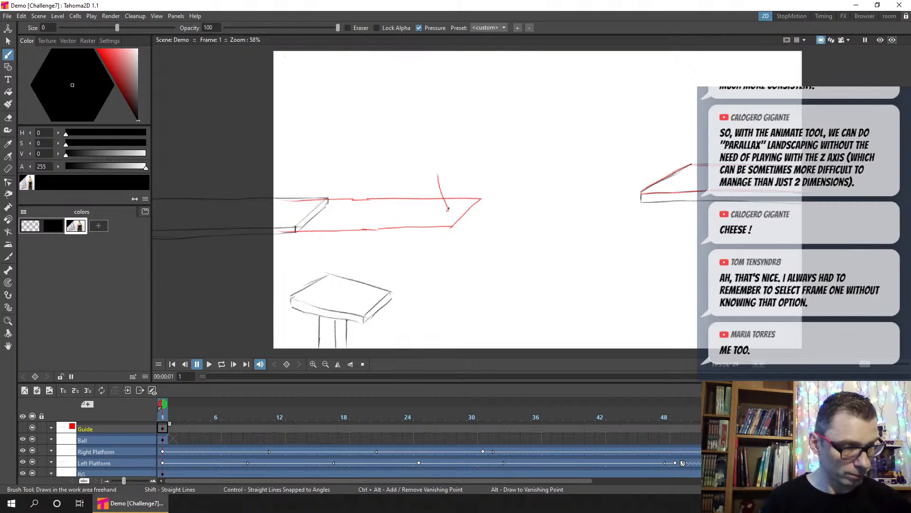
Step: Draw the ball path on the Guide falling onto the stool and arcing onto the traced left platform, replacing the old short stroke, and save
{"action": "mouse_move", "coordinate": [285, 56]}
{"action": "left_mouse_down"}
{"action": "mouse_move", "coordinate": [344, 196]}
{"action": "mouse_move", "coordinate": [361, 262]}
{"action": "left_mouse_up"}
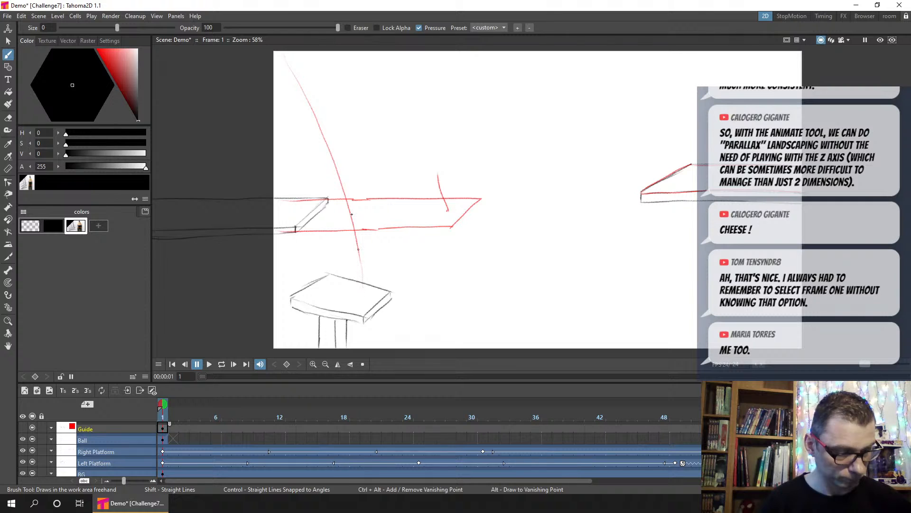
{"action": "mouse_move", "coordinate": [365, 295]}
{"action": "left_mouse_down"}
{"action": "mouse_move", "coordinate": [374, 210]}
{"action": "mouse_move", "coordinate": [388, 154]}
{"action": "mouse_move", "coordinate": [404, 134]}
{"action": "left_mouse_up"}
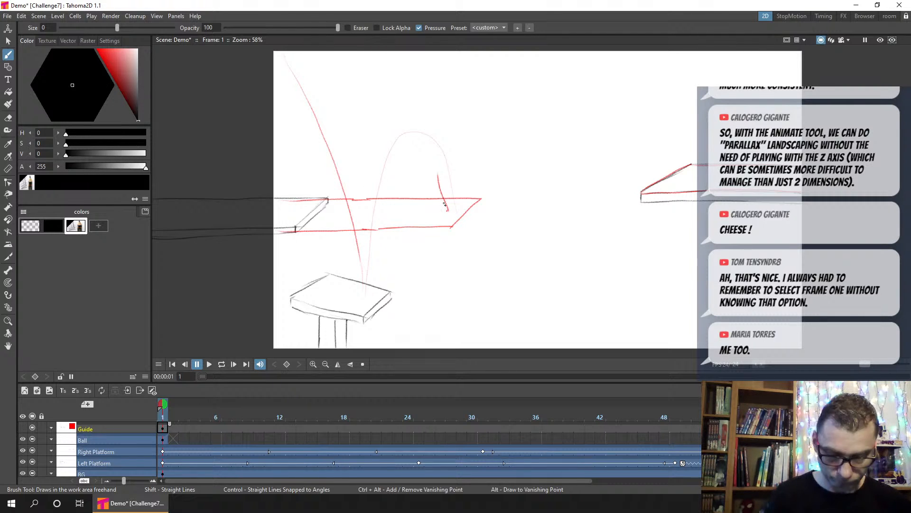
{"action": "key", "text": "ctrl+z"}
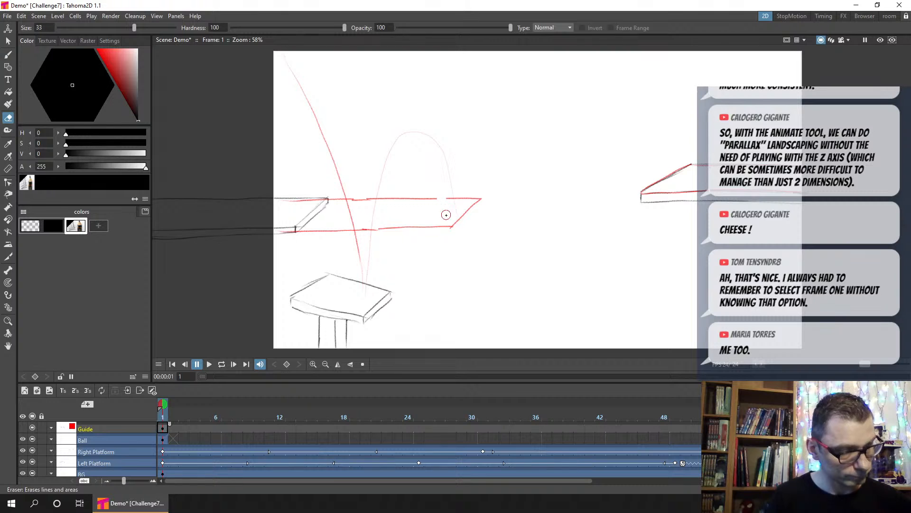
{"action": "mouse_move", "coordinate": [457, 212]}
{"action": "left_mouse_down"}
{"action": "mouse_move", "coordinate": [447, 163]}
{"action": "mouse_move", "coordinate": [427, 135]}
{"action": "mouse_move", "coordinate": [399, 154]}
{"action": "mouse_move", "coordinate": [367, 289]}
{"action": "left_mouse_up"}
{"action": "key", "text": "ctrl+s"}
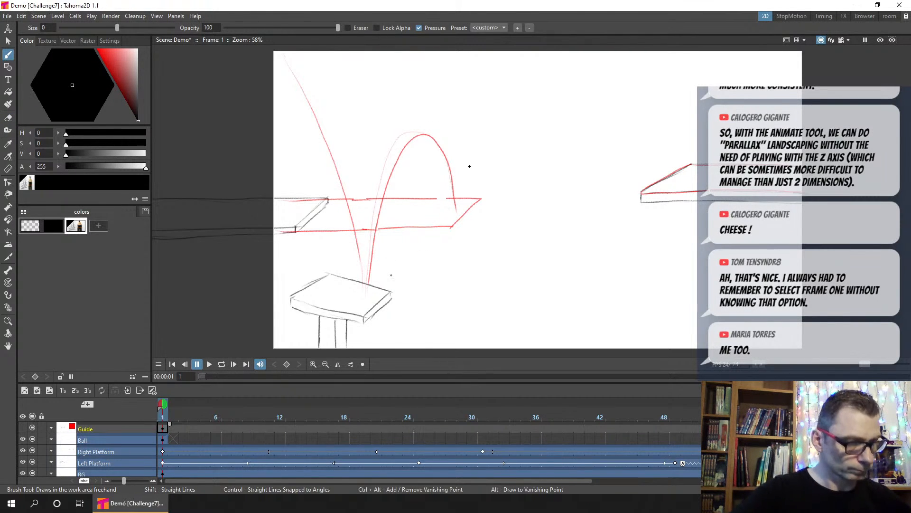
{"action": "left_click_drag", "start_coordinate": [476, 171], "coordinate": [459, 209]}
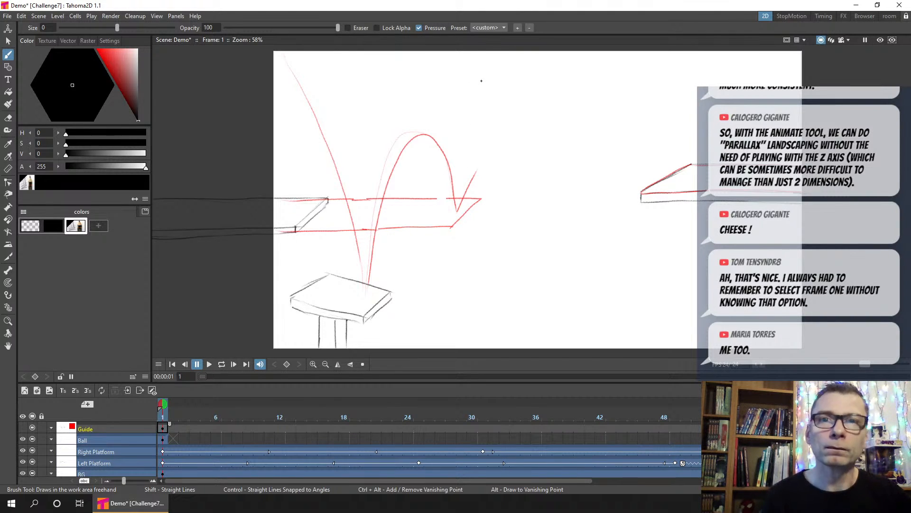
{"action": "key", "text": "ctrl+s"}
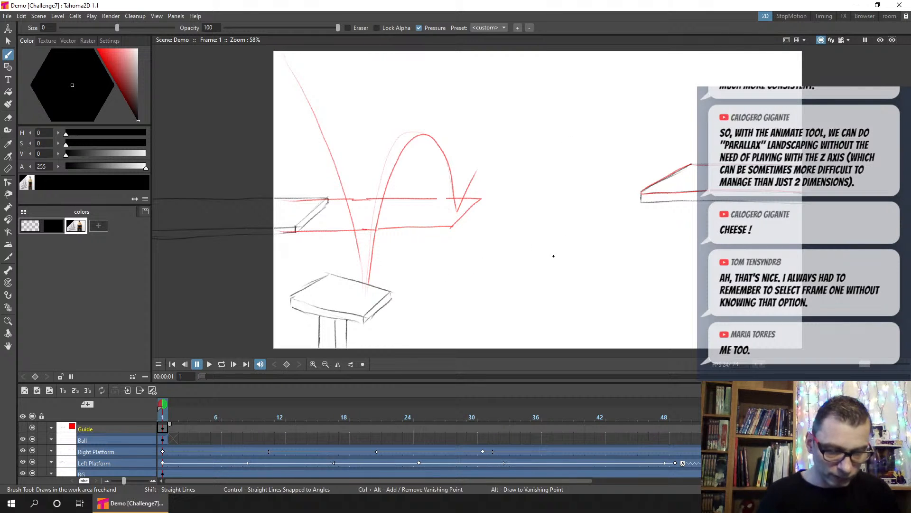
Step: Move the BG stool drawing by about 224 px in X and -15 px in Y, save the scene, and return to the Guide drawing
{"action": "left_click", "coordinate": [162, 473]}
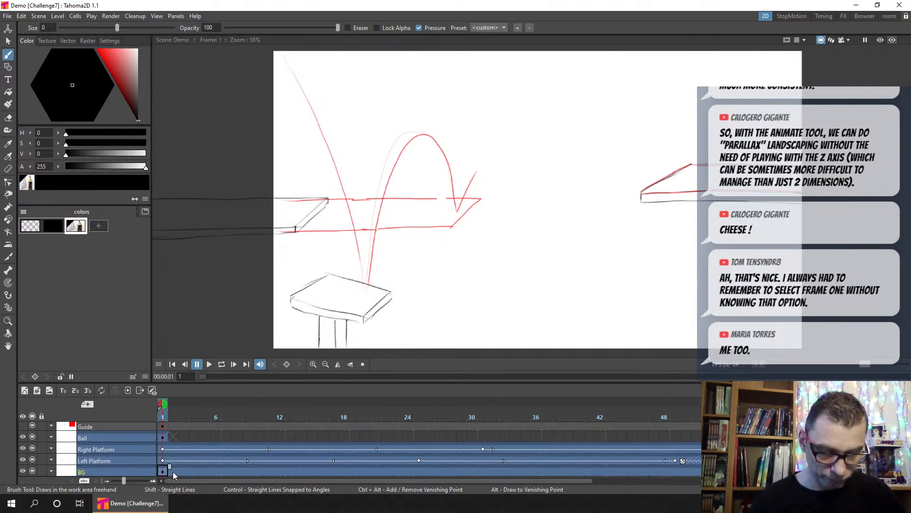
{"action": "left_click", "coordinate": [9, 42]}
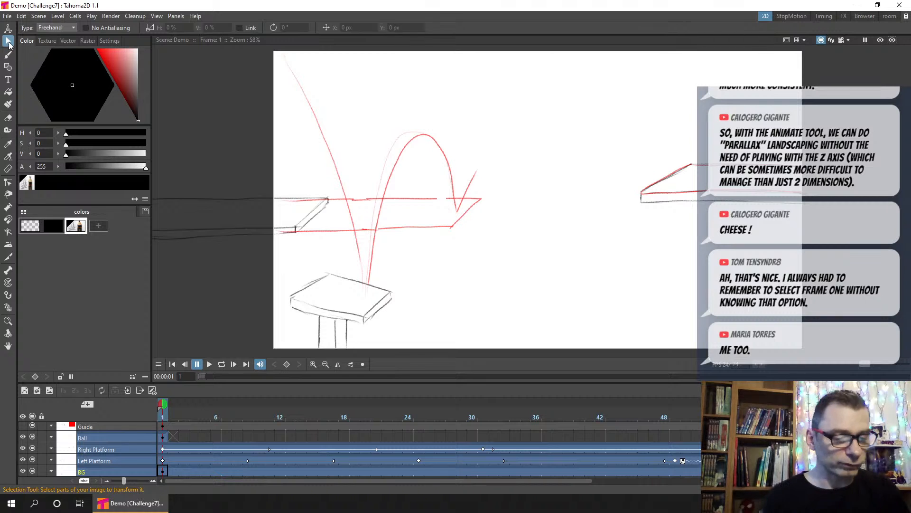
{"action": "mouse_move", "coordinate": [414, 266]}
{"action": "left_mouse_down"}
{"action": "mouse_move", "coordinate": [358, 254]}
{"action": "mouse_move", "coordinate": [258, 340]}
{"action": "mouse_move", "coordinate": [365, 352]}
{"action": "mouse_move", "coordinate": [465, 306]}
{"action": "left_mouse_up"}
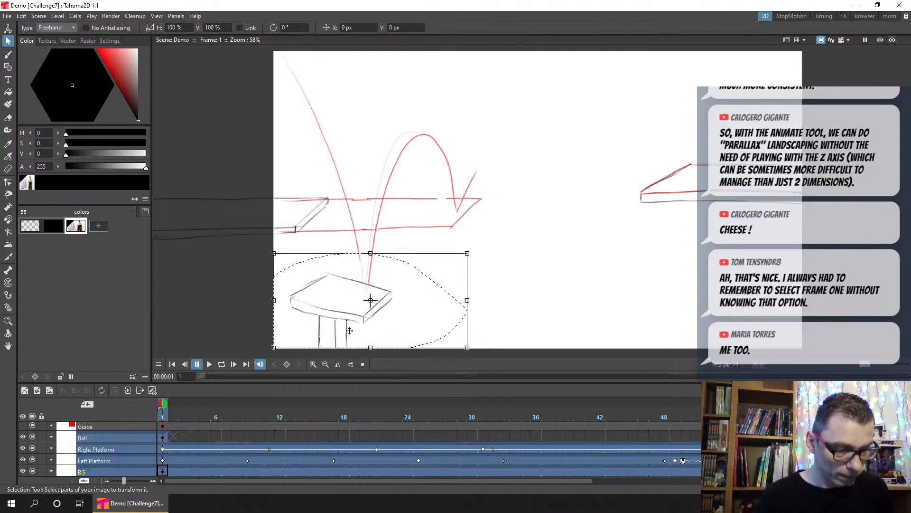
{"action": "left_click_drag", "start_coordinate": [349, 330], "coordinate": [379, 330]}
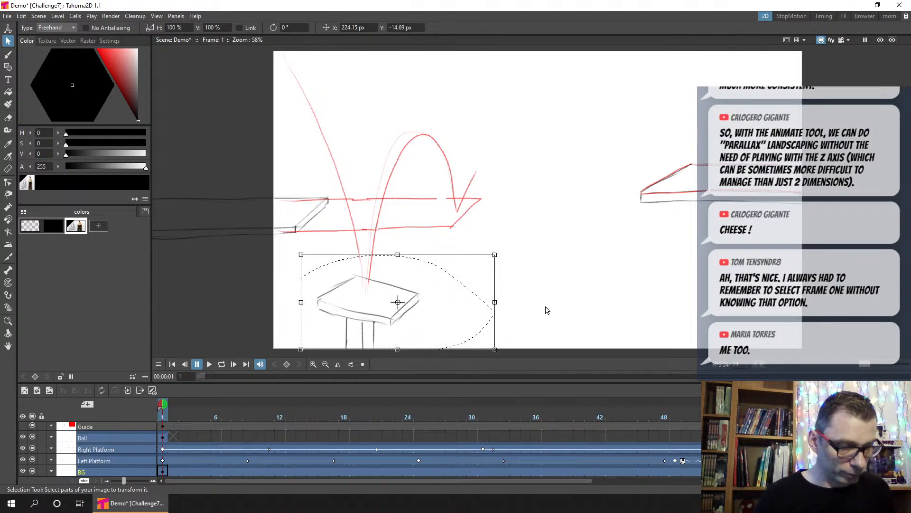
{"action": "left_click", "coordinate": [547, 310]}
{"action": "left_click", "coordinate": [8, 55]}
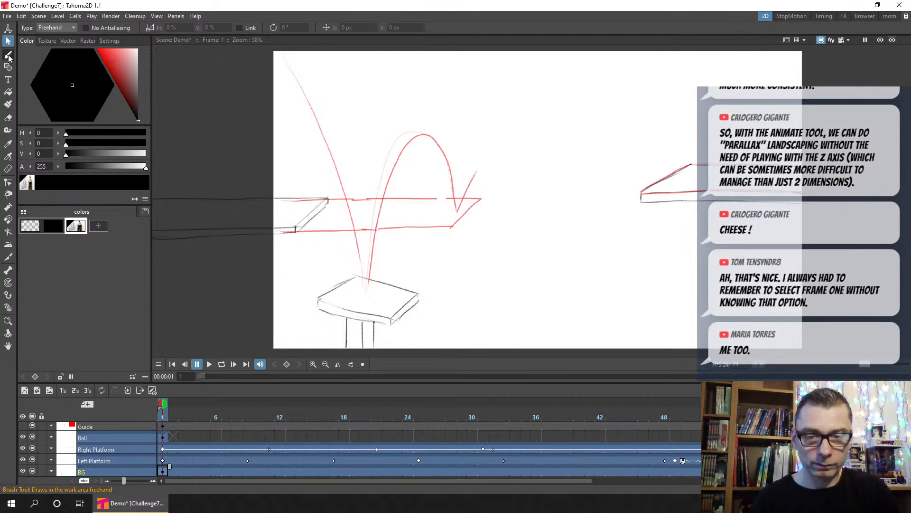
{"action": "key", "text": "ctrl+s"}
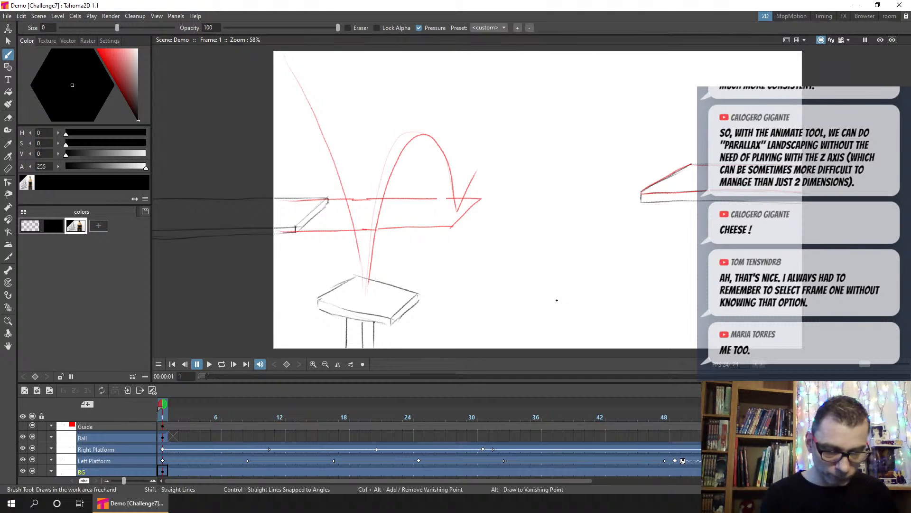
{"action": "left_click", "coordinate": [164, 426]}
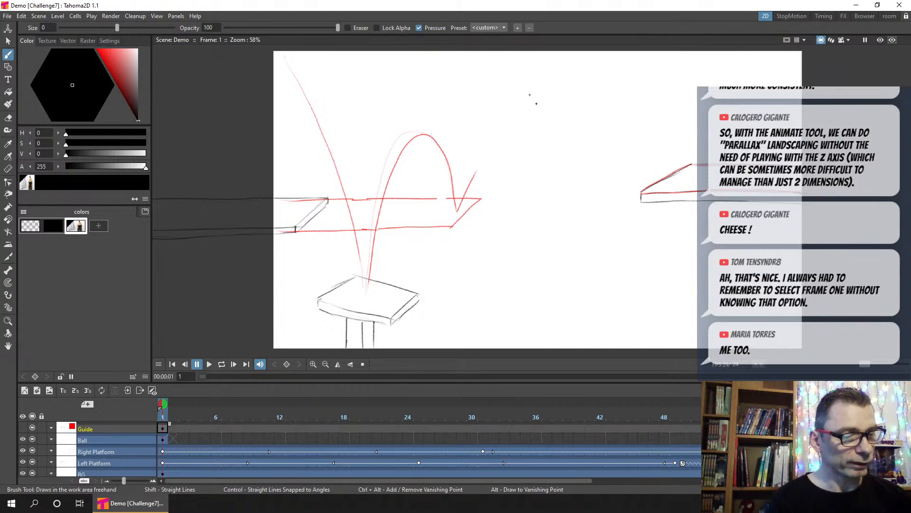
{"action": "left_click_drag", "start_coordinate": [430, 135], "coordinate": [465, 136]}
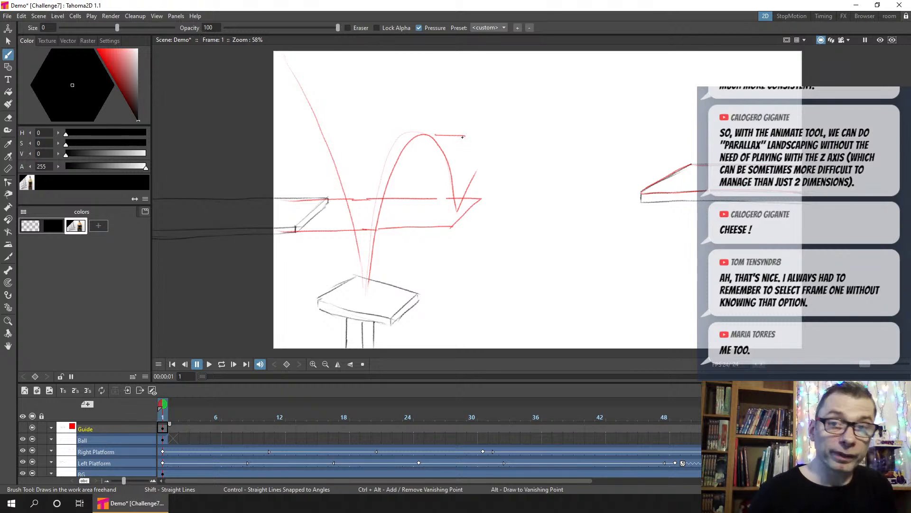
{"action": "key", "text": "ctrl+z"}
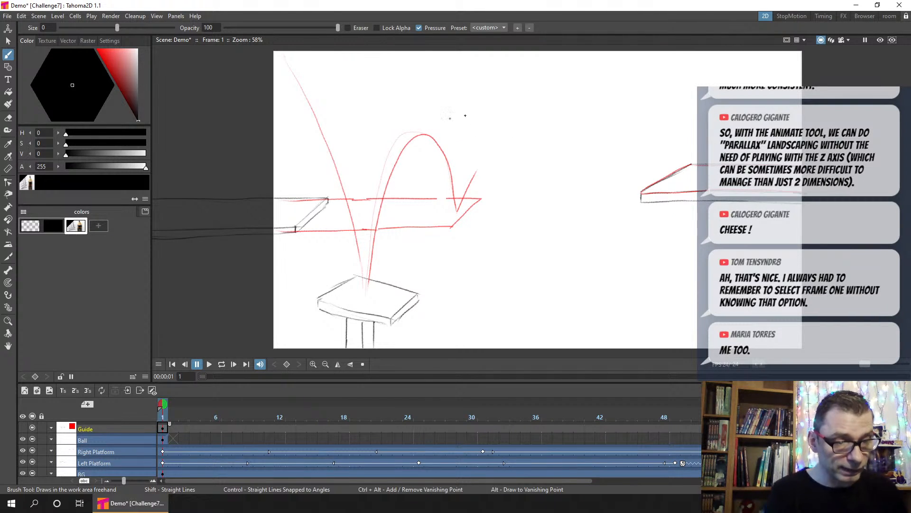
{"action": "left_click_drag", "start_coordinate": [428, 134], "coordinate": [570, 142]}
{"action": "left_click_drag", "start_coordinate": [372, 290], "coordinate": [570, 283]}
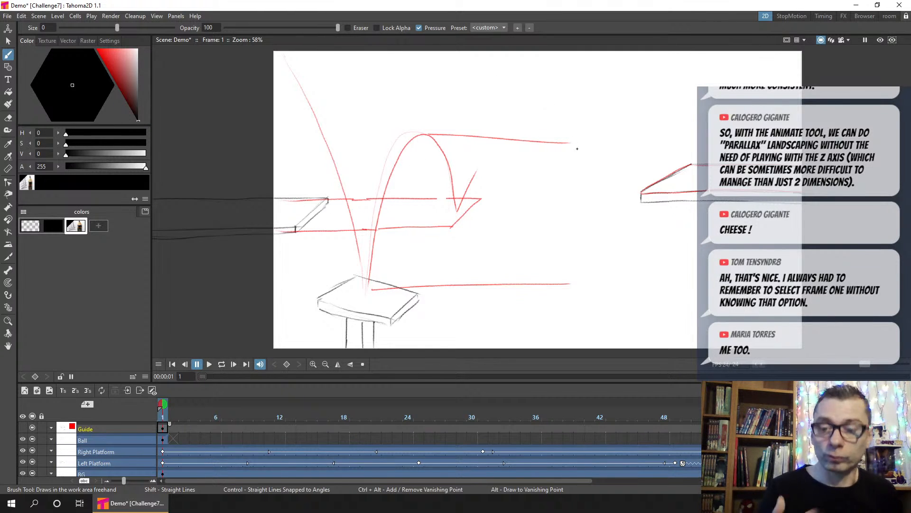
{"action": "key", "text": "ctrl+z"}
{"action": "key", "text": "ctrl+z"}
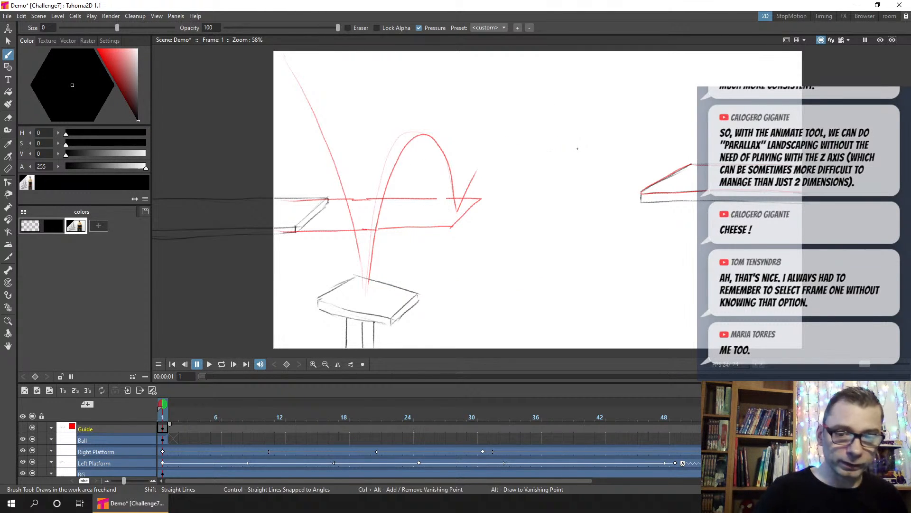
{"action": "key", "text": "ctrl+s"}
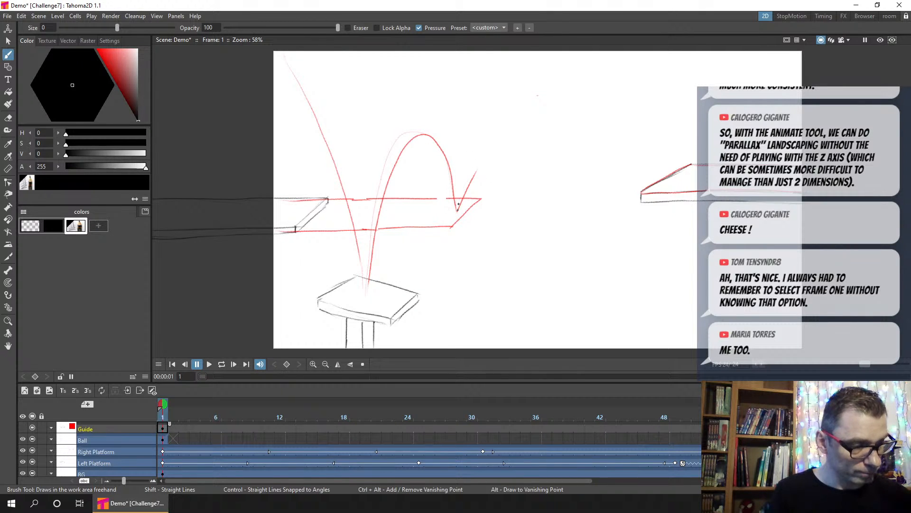
{"action": "mouse_move", "coordinate": [465, 190]}
{"action": "left_mouse_down"}
{"action": "mouse_move", "coordinate": [516, 111]}
{"action": "mouse_move", "coordinate": [538, 105]}
{"action": "mouse_move", "coordinate": [573, 133]}
{"action": "mouse_move", "coordinate": [598, 246]}
{"action": "left_mouse_up"}
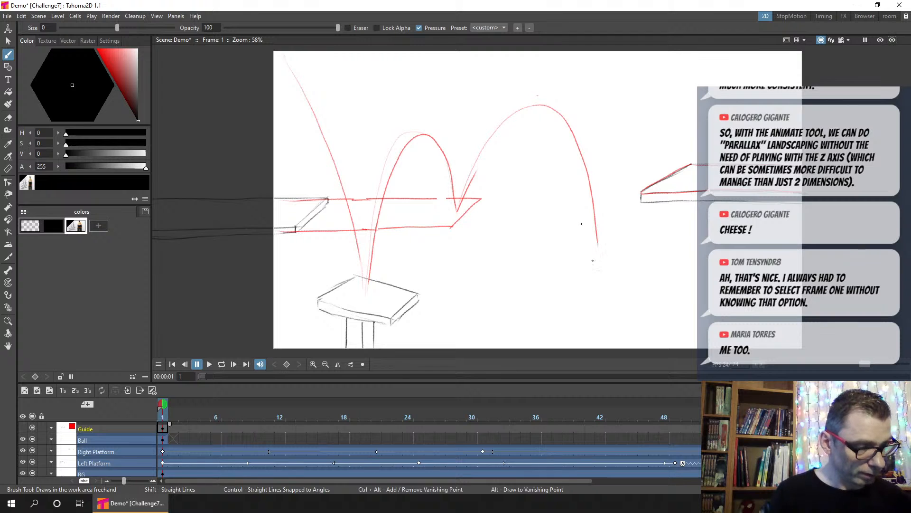
{"action": "key", "text": "ctrl+z"}
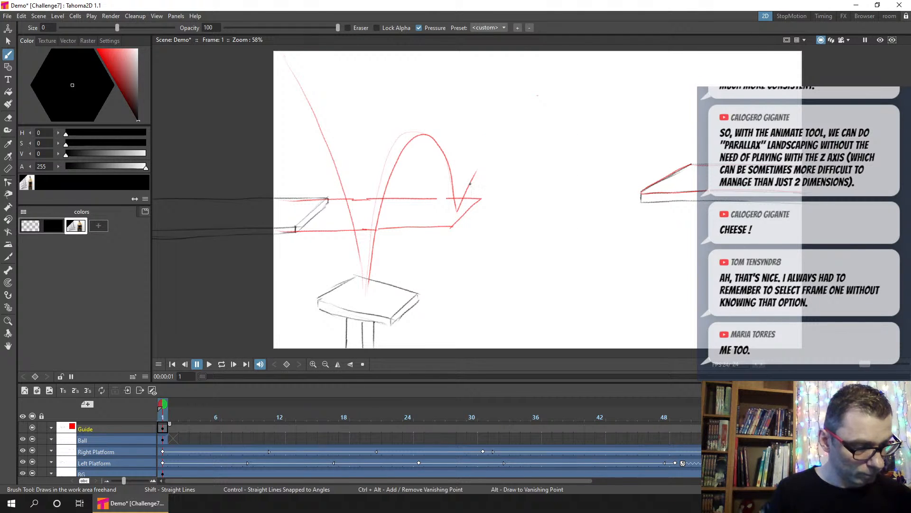
{"action": "mouse_move", "coordinate": [470, 180]}
{"action": "left_mouse_down"}
{"action": "mouse_move", "coordinate": [497, 131]}
{"action": "mouse_move", "coordinate": [557, 102]}
{"action": "mouse_move", "coordinate": [588, 223]}
{"action": "left_mouse_up"}
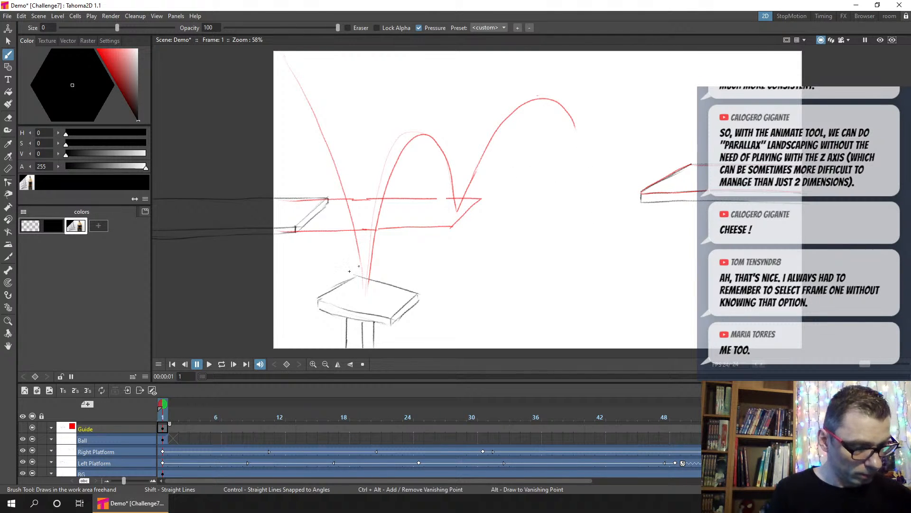
{"action": "key", "text": "ctrl+z"}
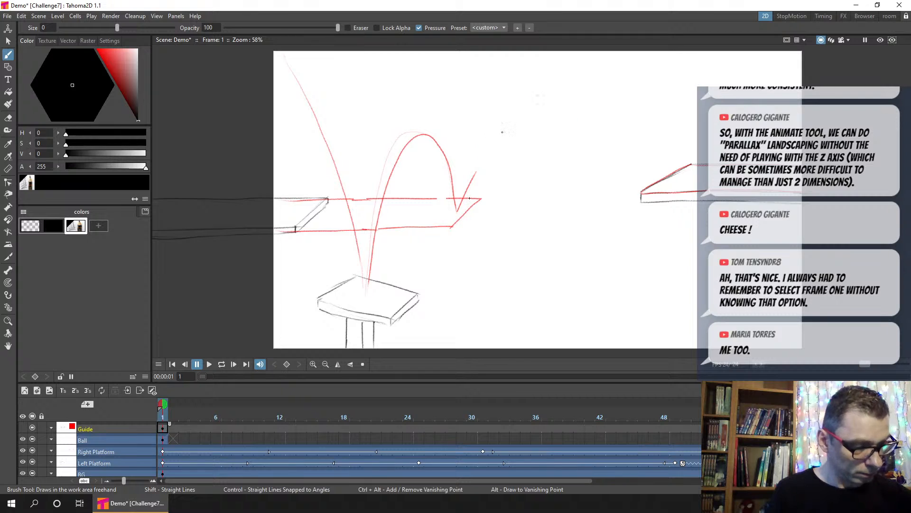
{"action": "mouse_move", "coordinate": [470, 182]}
{"action": "left_mouse_down"}
{"action": "mouse_move", "coordinate": [523, 95]}
{"action": "mouse_move", "coordinate": [544, 88]}
{"action": "mouse_move", "coordinate": [580, 122]}
{"action": "left_mouse_up"}
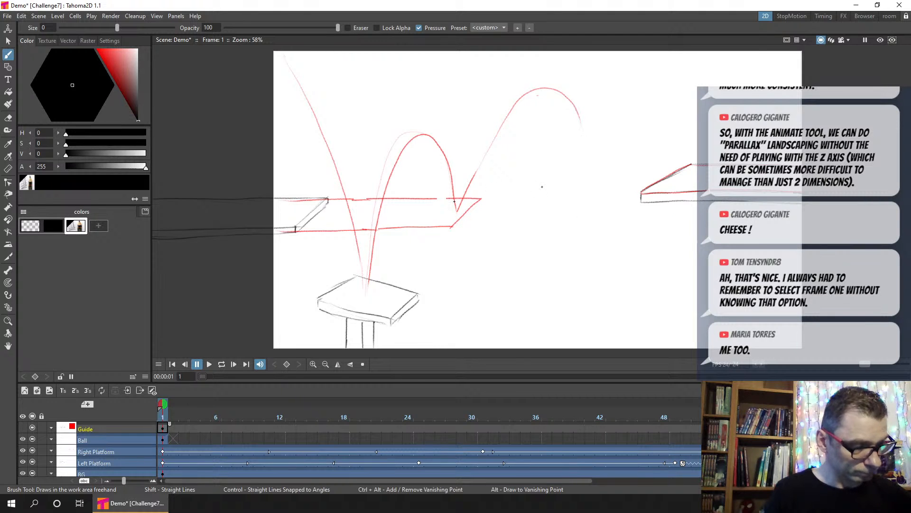
{"action": "key", "text": "ctrl+z"}
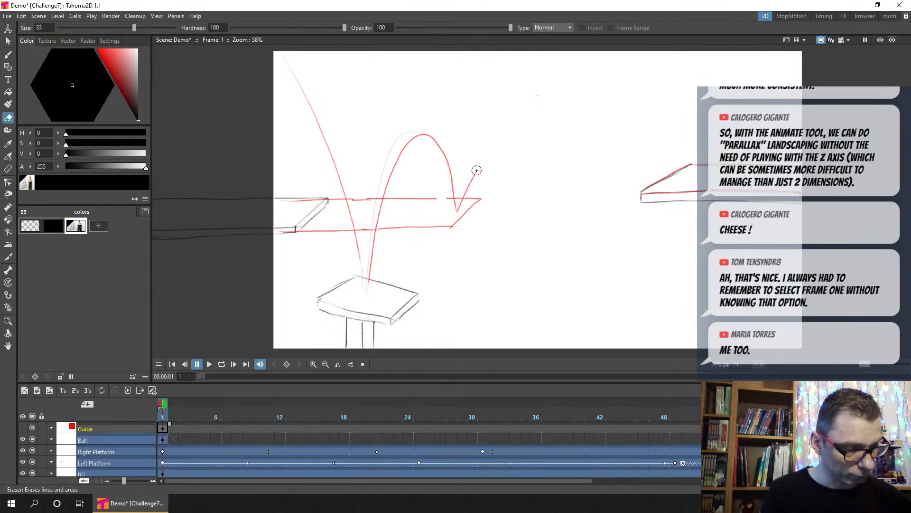
Step: Replace the short rebound stroke with a tall arc dropping between the platforms, save, and dot the landing spot on the right platform
{"action": "key", "text": "ctrl+z"}
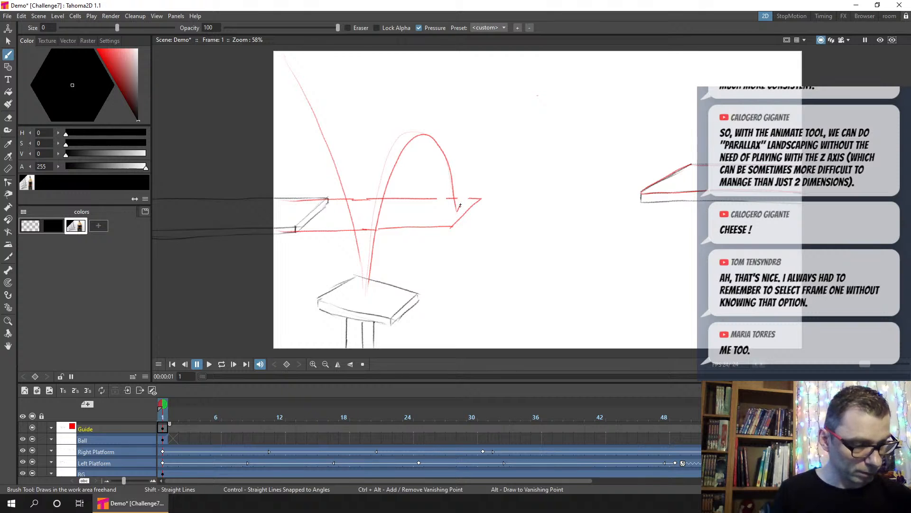
{"action": "mouse_move", "coordinate": [460, 205]}
{"action": "left_mouse_down"}
{"action": "mouse_move", "coordinate": [479, 150]}
{"action": "mouse_move", "coordinate": [522, 87]}
{"action": "mouse_move", "coordinate": [562, 153]}
{"action": "left_mouse_up"}
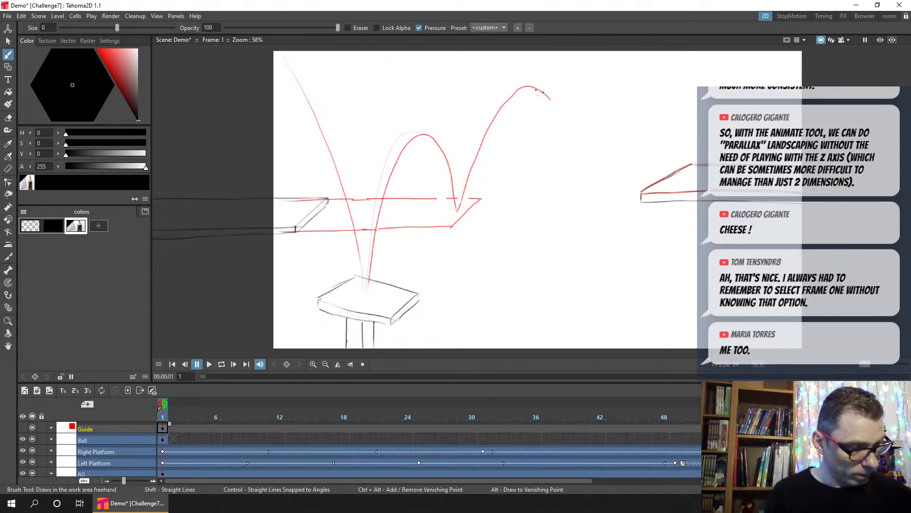
{"action": "left_click_drag", "start_coordinate": [552, 96], "coordinate": [583, 201]}
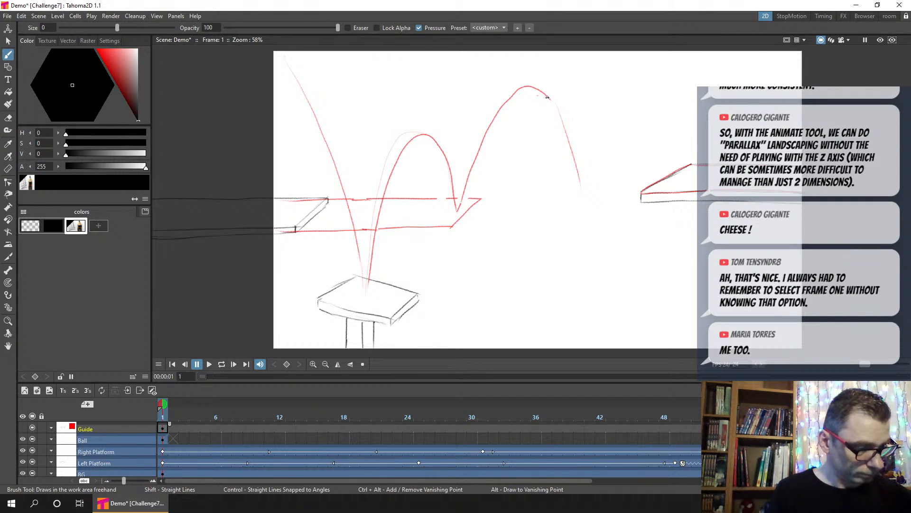
{"action": "mouse_move", "coordinate": [547, 97]}
{"action": "left_mouse_down"}
{"action": "mouse_move", "coordinate": [567, 136]}
{"action": "mouse_move", "coordinate": [593, 256]}
{"action": "left_mouse_up"}
{"action": "key", "text": "ctrl+s"}
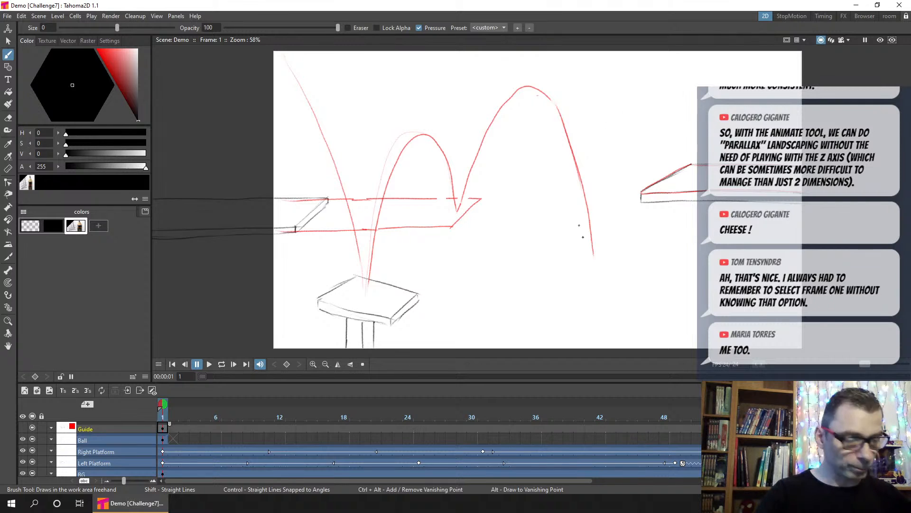
{"action": "left_click", "coordinate": [688, 178]}
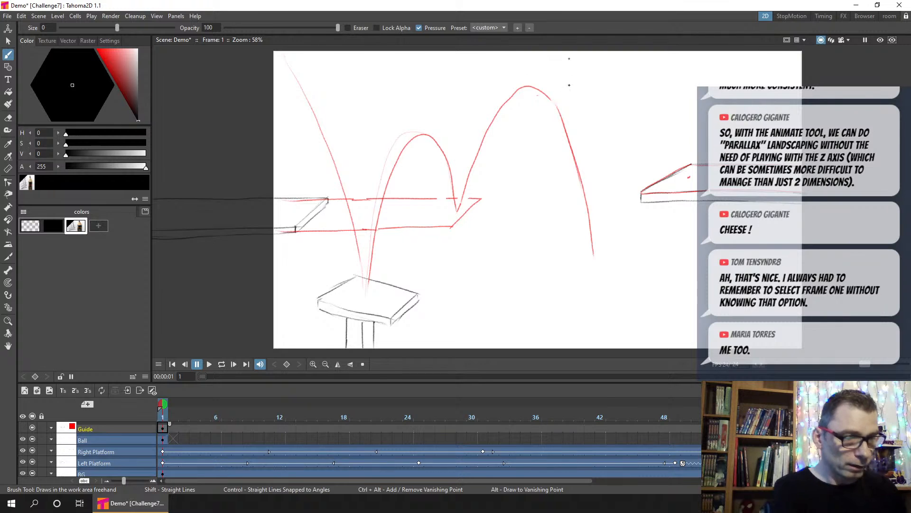
{"action": "left_click_drag", "start_coordinate": [538, 84], "coordinate": [586, 82]}
{"action": "left_click_drag", "start_coordinate": [599, 253], "coordinate": [635, 253]}
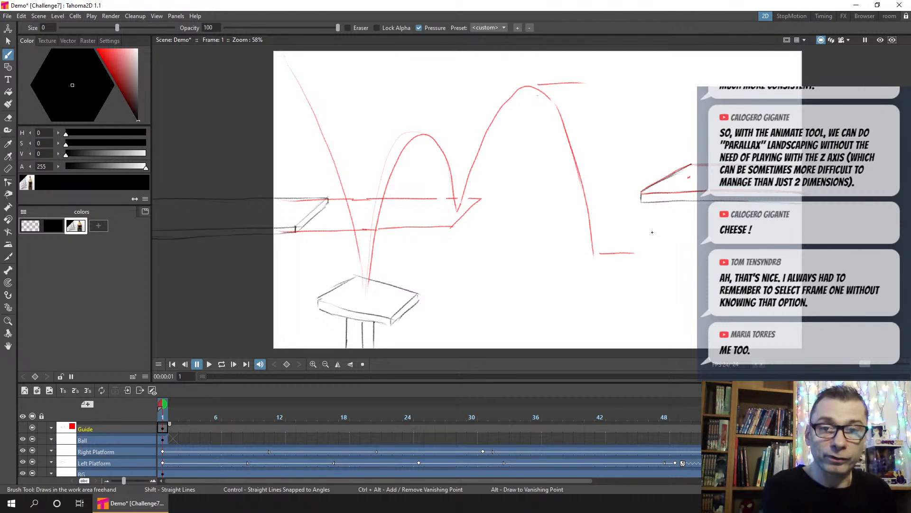
{"action": "key", "text": "ctrl+z"}
{"action": "key", "text": "ctrl+z"}
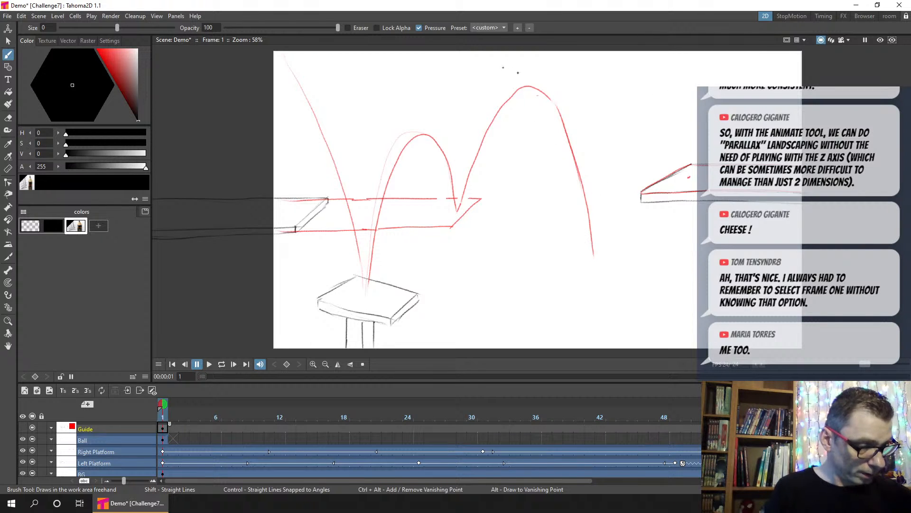
{"action": "mouse_move", "coordinate": [593, 256]}
{"action": "left_mouse_down"}
{"action": "mouse_move", "coordinate": [620, 115]}
{"action": "mouse_move", "coordinate": [634, 100]}
{"action": "left_mouse_up"}
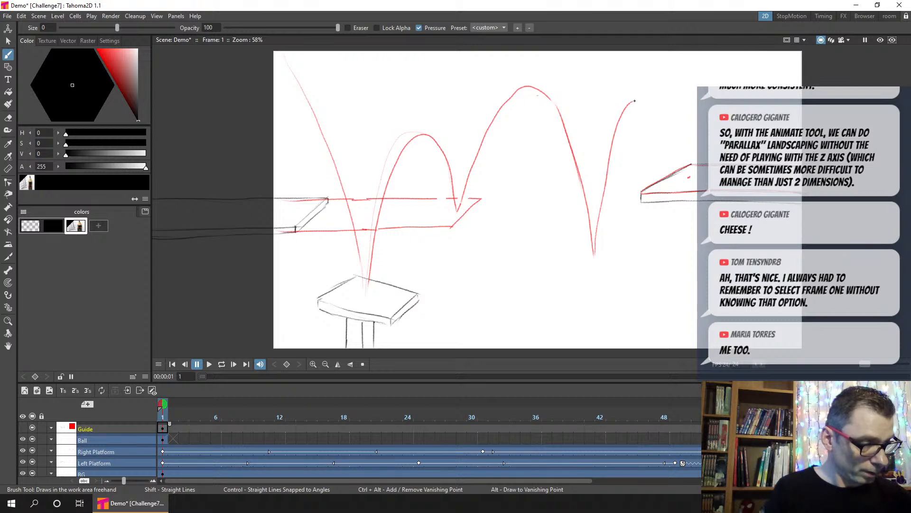
{"action": "key", "text": "ctrl+z"}
{"action": "mouse_move", "coordinate": [594, 254]}
{"action": "left_mouse_down"}
{"action": "mouse_move", "coordinate": [618, 136]}
{"action": "mouse_move", "coordinate": [641, 110]}
{"action": "mouse_move", "coordinate": [681, 140]}
{"action": "mouse_move", "coordinate": [697, 180]}
{"action": "left_mouse_up"}
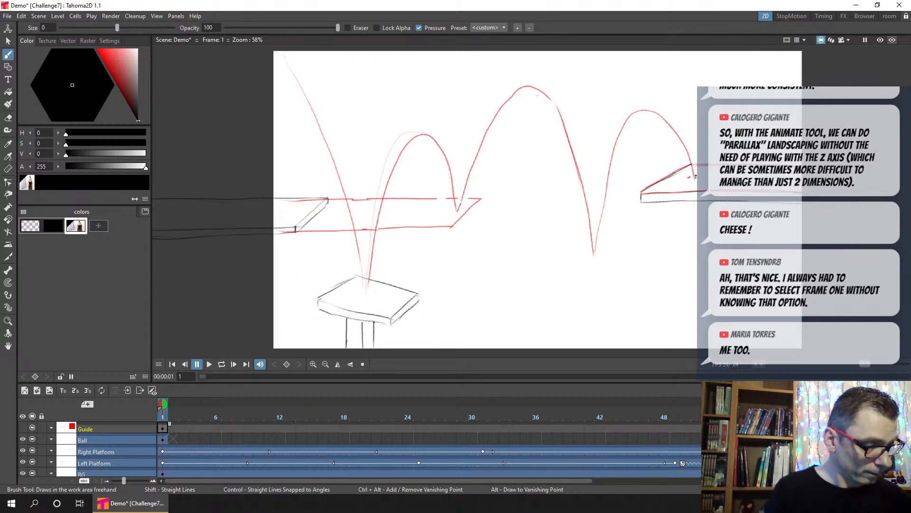
{"action": "key", "text": "ctrl+z"}
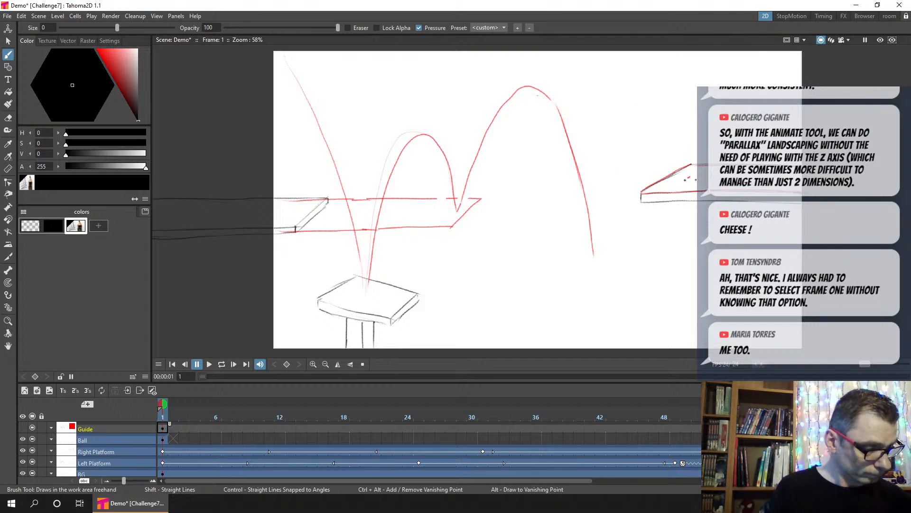
{"action": "mouse_move", "coordinate": [690, 177]}
{"action": "left_mouse_down"}
{"action": "mouse_move", "coordinate": [669, 97]}
{"action": "mouse_move", "coordinate": [647, 96]}
{"action": "mouse_move", "coordinate": [625, 120]}
{"action": "mouse_move", "coordinate": [594, 255]}
{"action": "left_mouse_up"}
{"action": "key", "text": "ctrl+z"}
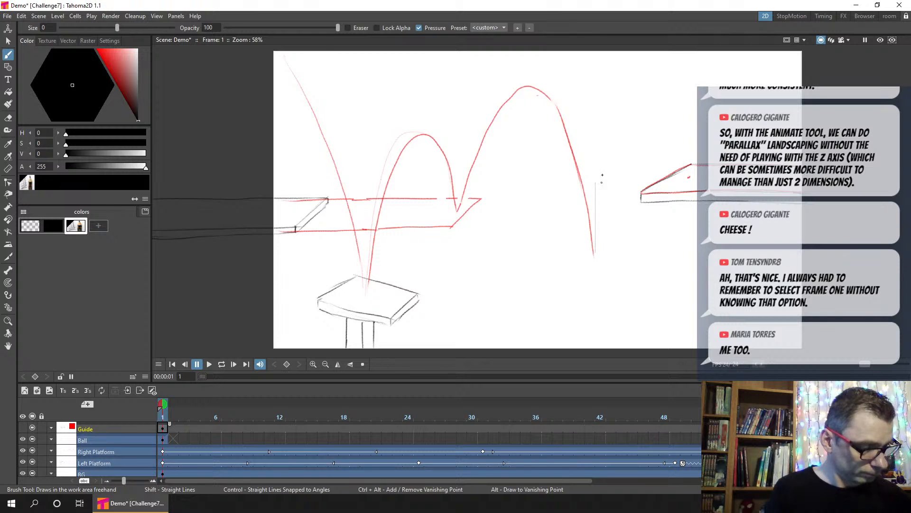
{"action": "key", "text": "ctrl+s"}
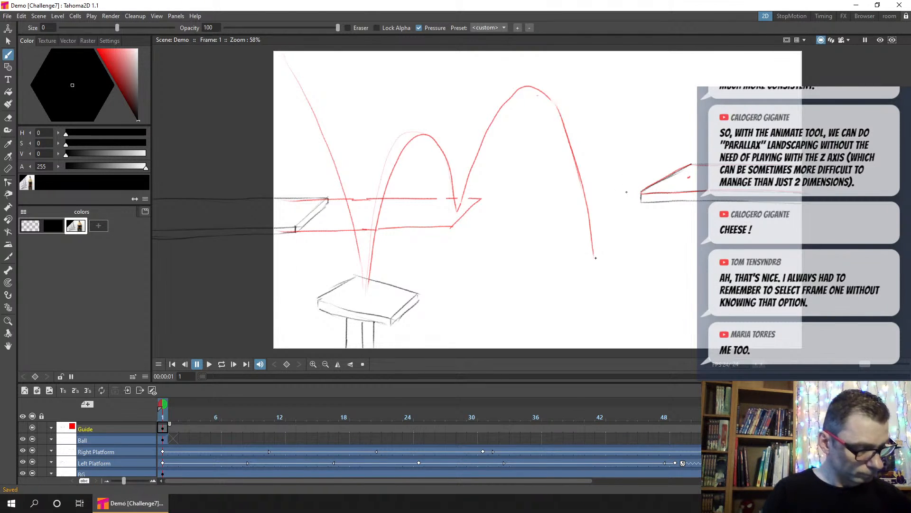
{"action": "mouse_move", "coordinate": [593, 252]}
{"action": "left_mouse_down"}
{"action": "mouse_move", "coordinate": [612, 144]}
{"action": "mouse_move", "coordinate": [628, 113]}
{"action": "mouse_move", "coordinate": [652, 115]}
{"action": "left_mouse_up"}
{"action": "key", "text": "ctrl+z"}
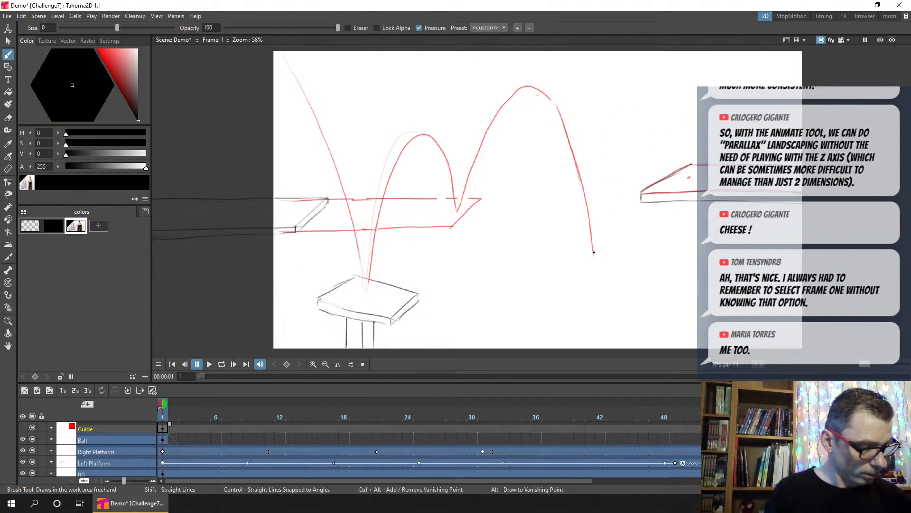
Step: Draw the Guide's bounce arc from the low point between the platforms onto the right platform, reinforce its rising side, and save the scene
{"action": "mouse_move", "coordinate": [595, 236]}
{"action": "left_mouse_down"}
{"action": "mouse_move", "coordinate": [613, 122]}
{"action": "mouse_move", "coordinate": [632, 101]}
{"action": "mouse_move", "coordinate": [659, 112]}
{"action": "mouse_move", "coordinate": [691, 177]}
{"action": "left_mouse_up"}
{"action": "mouse_move", "coordinate": [633, 103]}
{"action": "left_mouse_down"}
{"action": "mouse_move", "coordinate": [611, 144]}
{"action": "mouse_move", "coordinate": [594, 252]}
{"action": "left_mouse_up"}
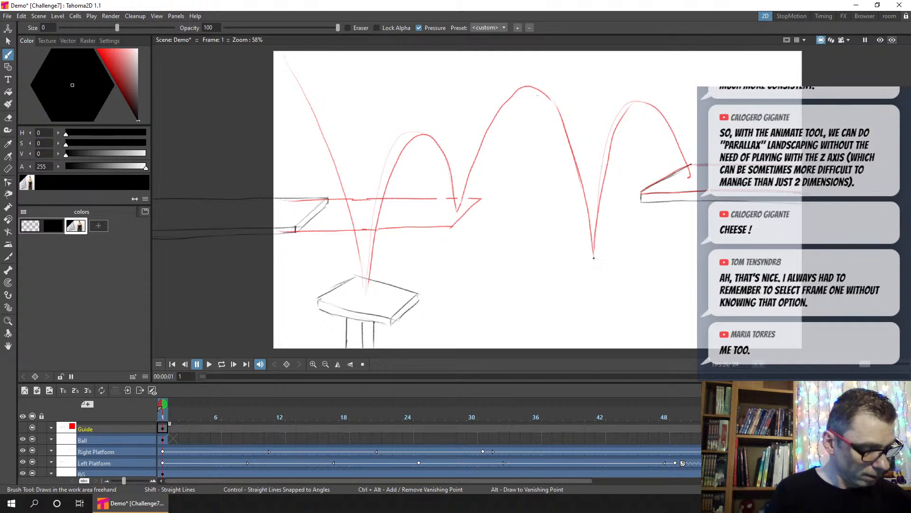
{"action": "key", "text": "ctrl+s"}
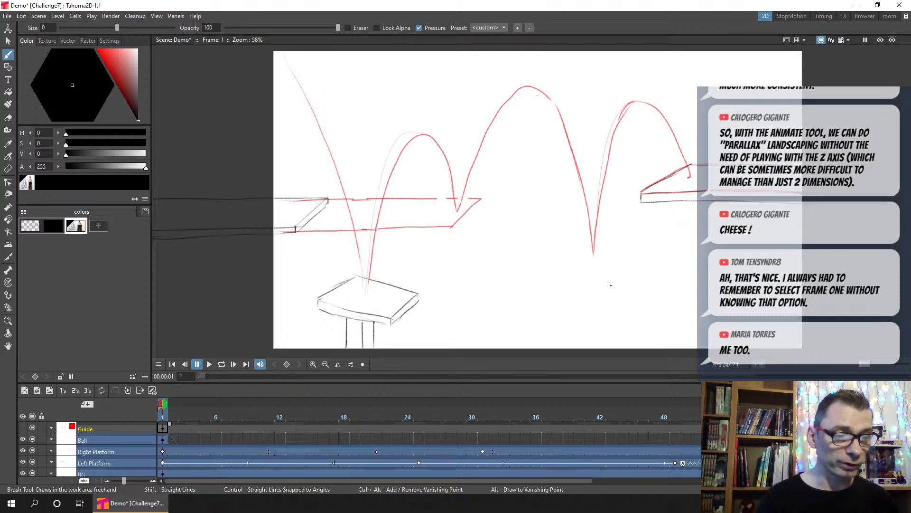
{"action": "left_click_drag", "start_coordinate": [626, 109], "coordinate": [607, 169]}
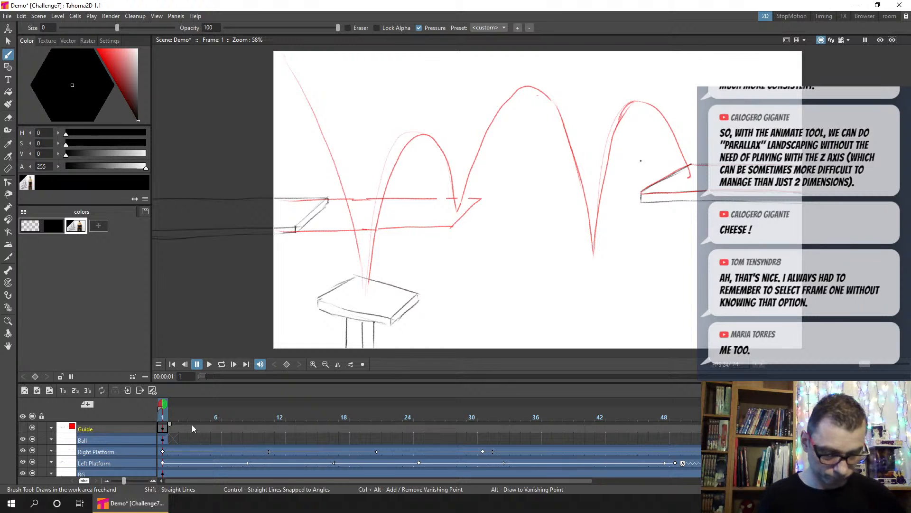
{"action": "left_click", "coordinate": [173, 436]}
{"action": "left_click", "coordinate": [163, 428]}
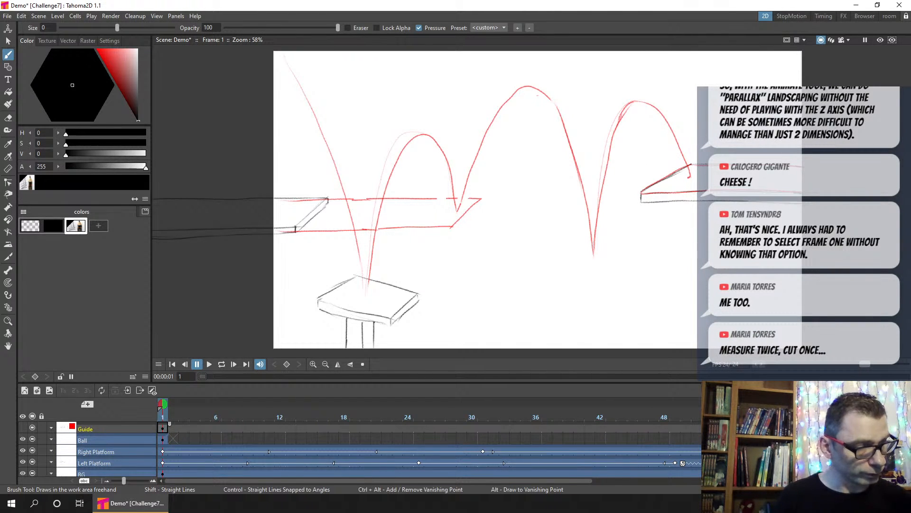
{"action": "key", "text": "ctrl+s"}
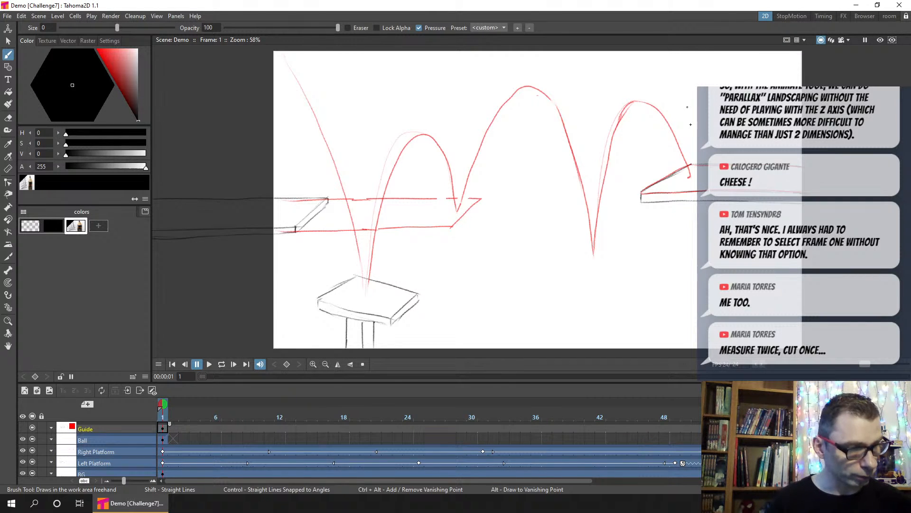
Step: Draw the final ball arc on the Guide, rising off the right platform and dropping to the frame's lower edge, and save the scene
{"action": "left_click", "coordinate": [701, 98]}
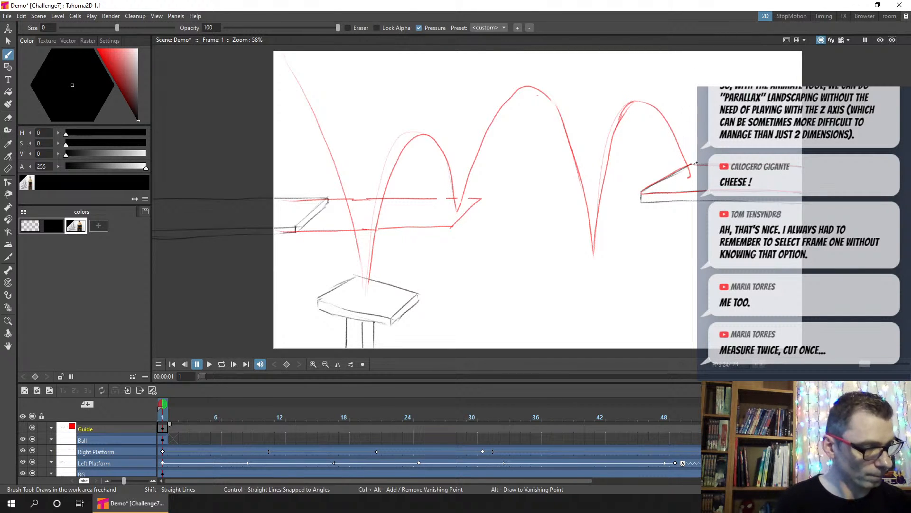
{"action": "mouse_move", "coordinate": [692, 176]}
{"action": "left_mouse_down"}
{"action": "mouse_move", "coordinate": [725, 78]}
{"action": "mouse_move", "coordinate": [751, 78]}
{"action": "left_mouse_up"}
{"action": "left_click_drag", "start_coordinate": [769, 145], "coordinate": [791, 335]}
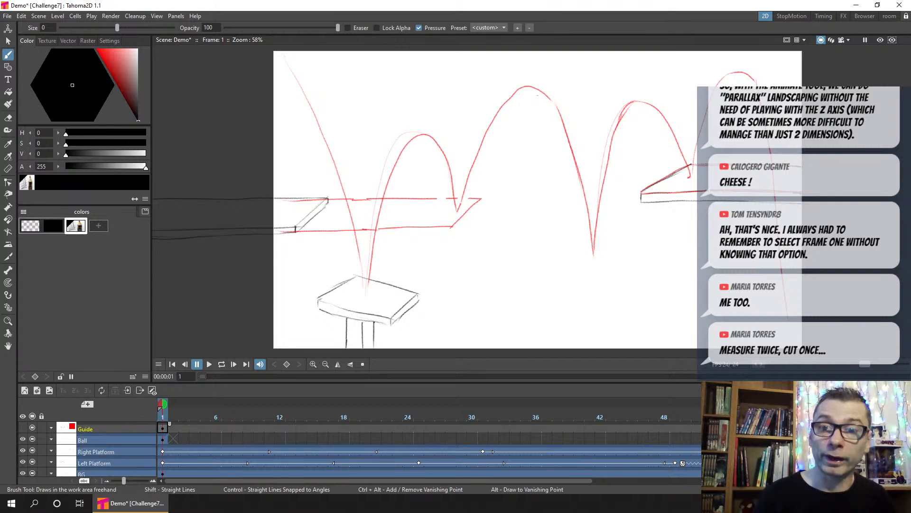
{"action": "key", "text": "ctrl+s"}
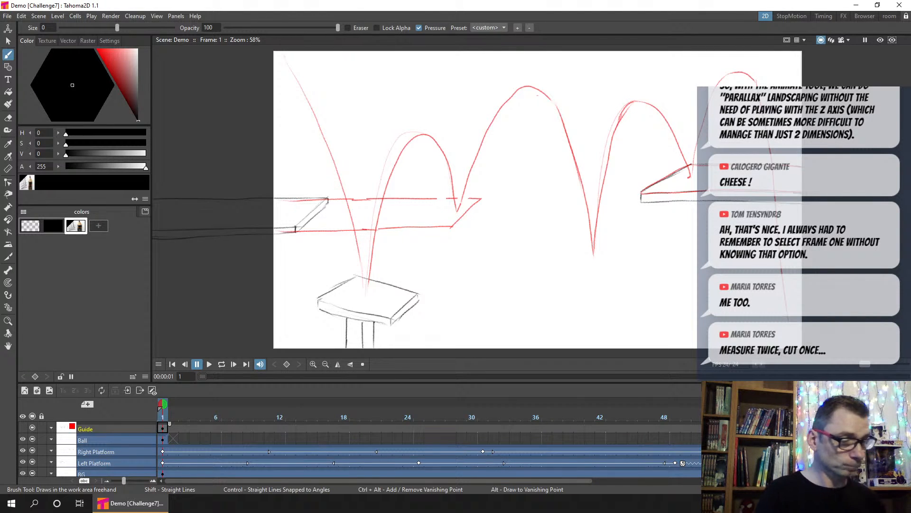
Step: Save the scene and outline a wide tabletop on the BG drawing beneath the ball path's low landing point between the platforms
{"action": "left_click", "coordinate": [166, 474]}
{"action": "key", "text": "ctrl+s"}
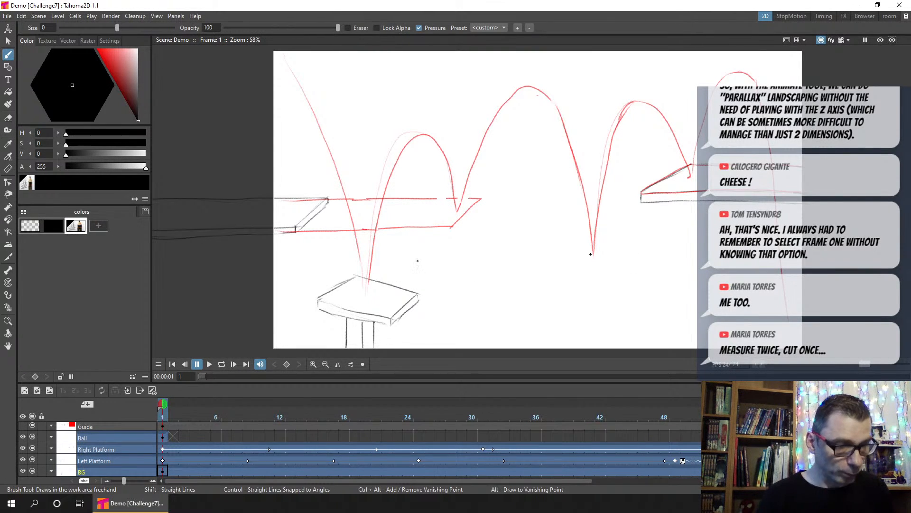
{"action": "left_click", "coordinate": [165, 473]}
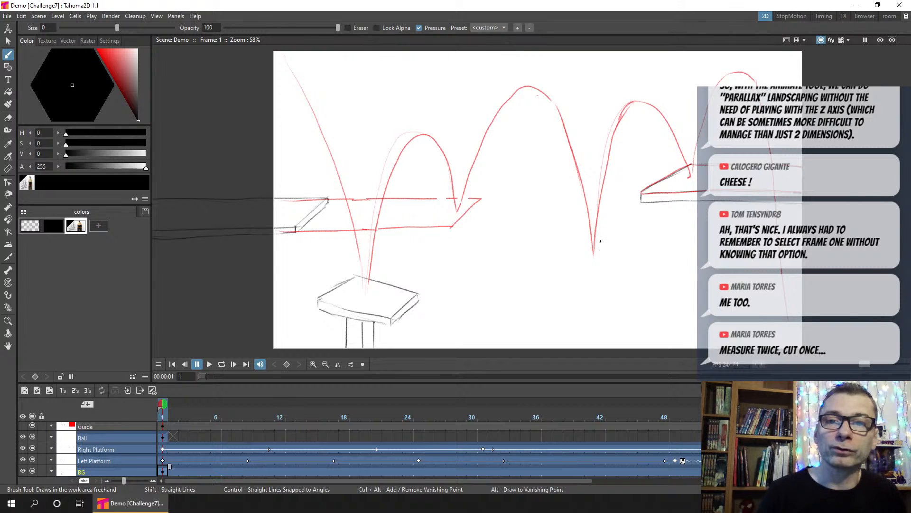
{"action": "left_click", "coordinate": [365, 294]}
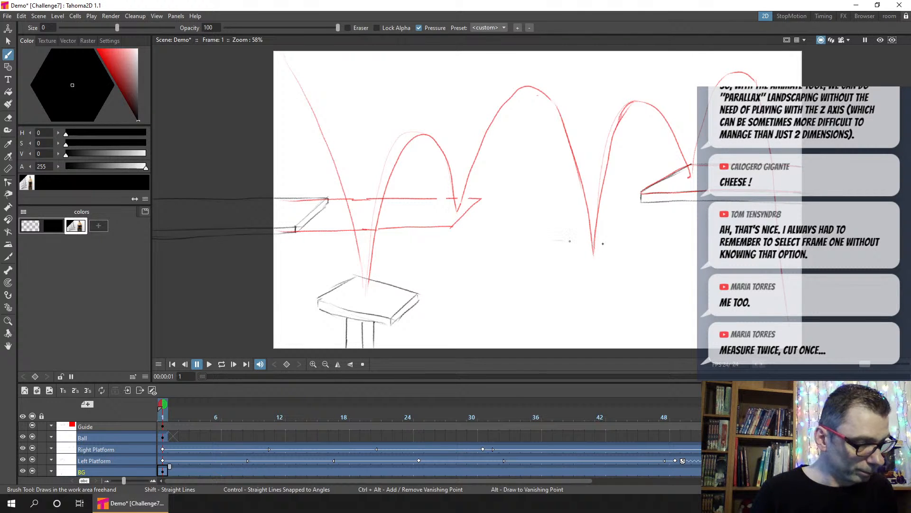
{"action": "mouse_move", "coordinate": [621, 245]}
{"action": "left_mouse_down"}
{"action": "mouse_move", "coordinate": [540, 241]}
{"action": "mouse_move", "coordinate": [631, 237]}
{"action": "mouse_move", "coordinate": [536, 240]}
{"action": "left_mouse_up"}
{"action": "key", "text": "ctrl+z"}
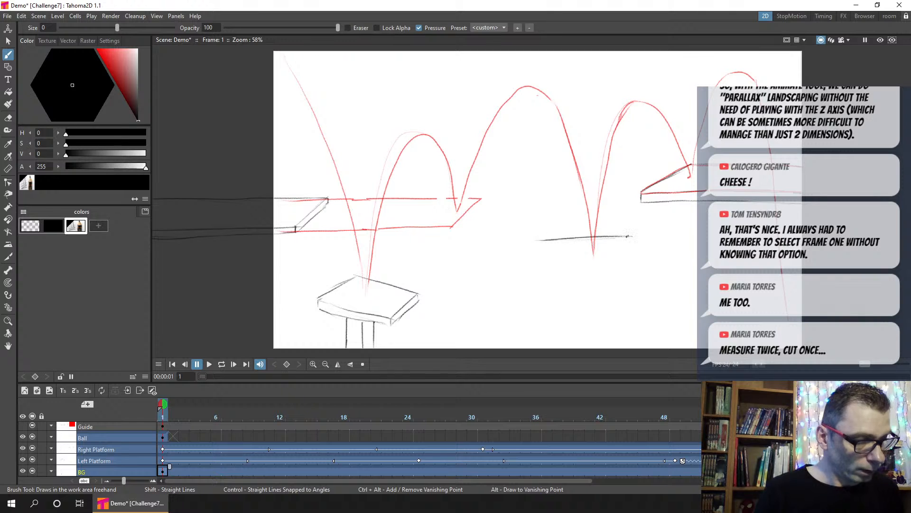
{"action": "left_click_drag", "start_coordinate": [616, 236], "coordinate": [664, 237]}
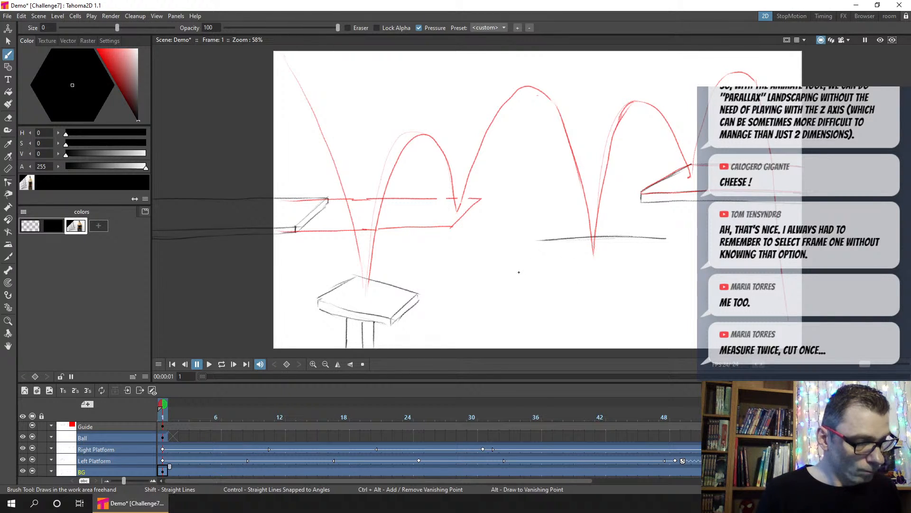
{"action": "left_click_drag", "start_coordinate": [514, 268], "coordinate": [669, 264]}
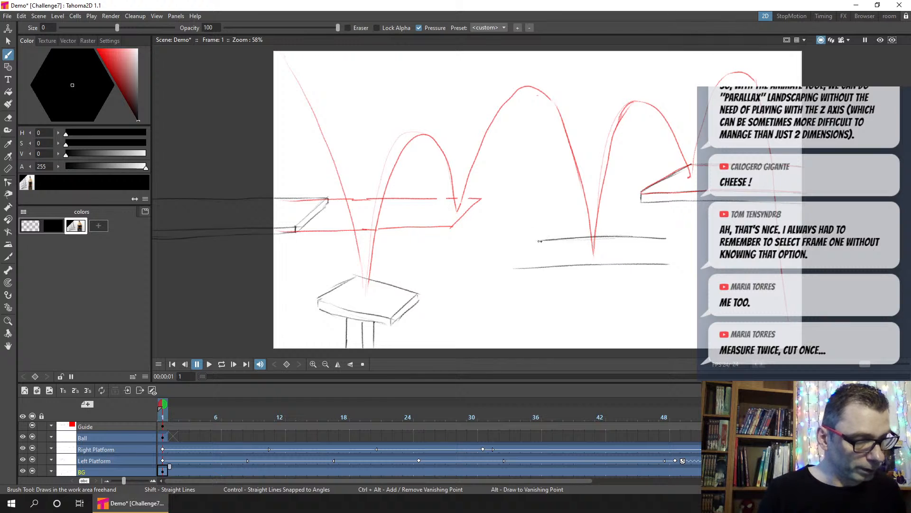
{"action": "left_click_drag", "start_coordinate": [538, 239], "coordinate": [508, 267]}
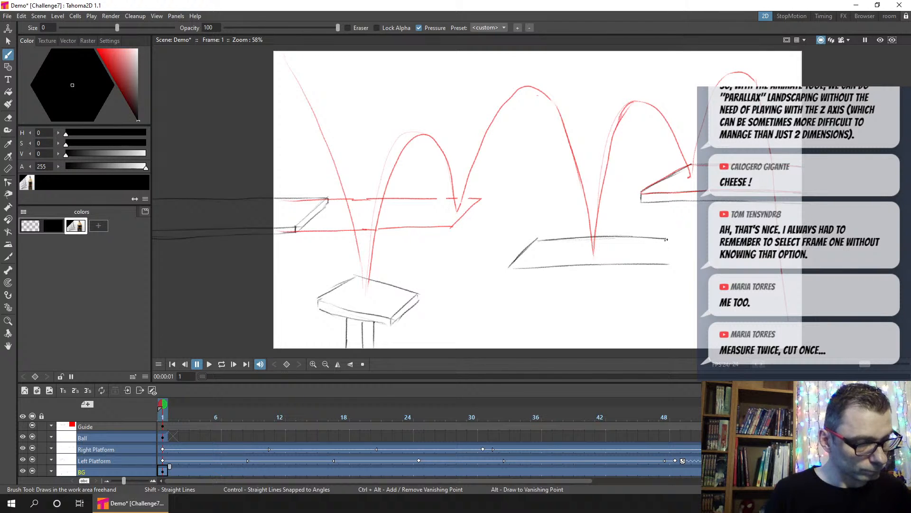
{"action": "mouse_move", "coordinate": [667, 239]}
{"action": "left_mouse_down"}
{"action": "mouse_move", "coordinate": [627, 273]}
{"action": "mouse_move", "coordinate": [638, 266]}
{"action": "mouse_move", "coordinate": [629, 282]}
{"action": "left_mouse_up"}
Step: Add thickness along the new tabletop's front and right edges and draw its slanted left leg down to the frame's lower edge
{"action": "key", "text": "a"}
{"action": "key", "text": "b"}
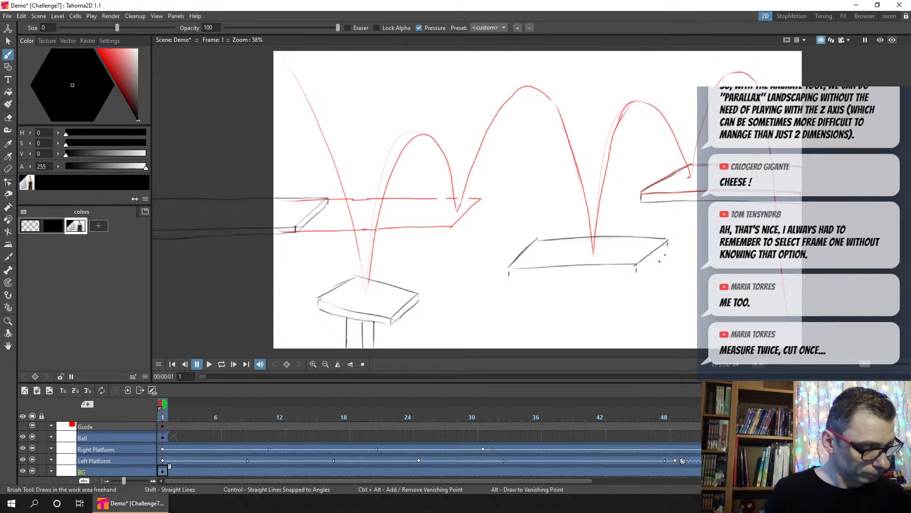
{"action": "left_click_drag", "start_coordinate": [640, 270], "coordinate": [666, 252]}
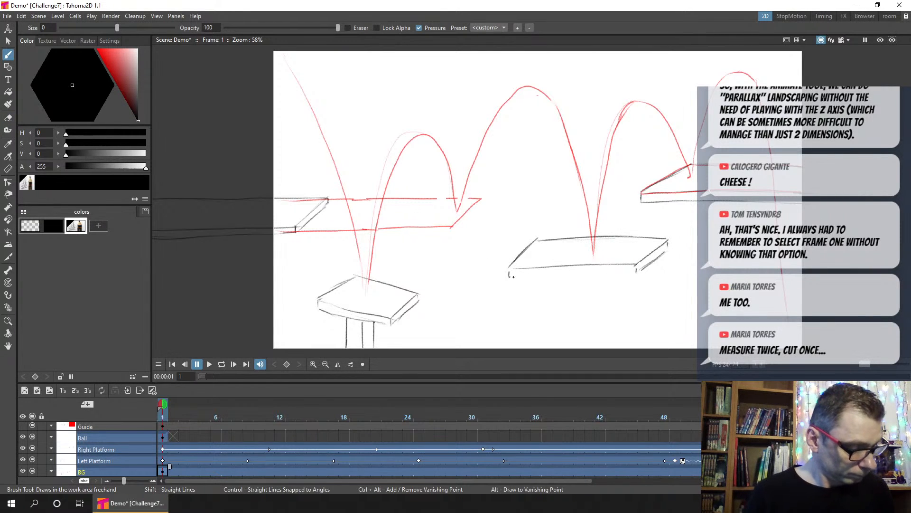
{"action": "left_click_drag", "start_coordinate": [510, 276], "coordinate": [629, 272]}
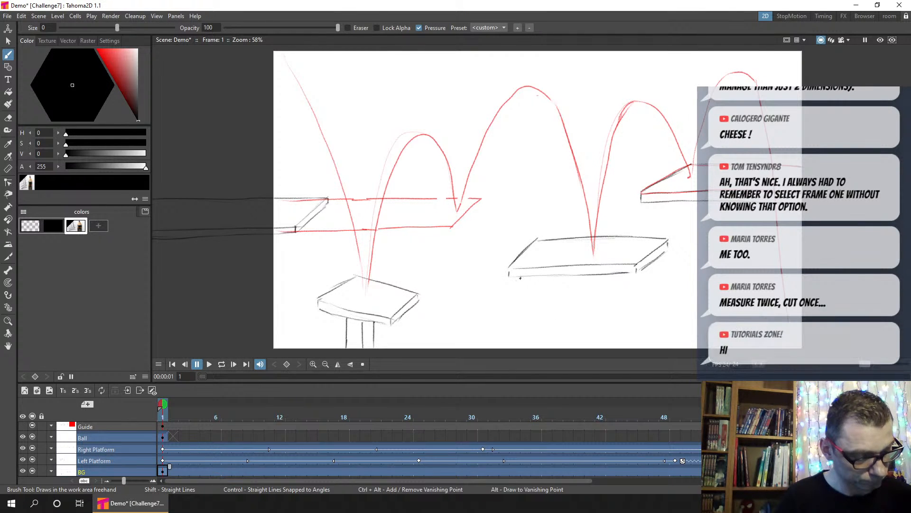
{"action": "left_click_drag", "start_coordinate": [518, 284], "coordinate": [488, 338]}
{"action": "mouse_move", "coordinate": [537, 274]}
{"action": "left_mouse_down"}
{"action": "mouse_move", "coordinate": [497, 347]}
{"action": "mouse_move", "coordinate": [482, 347]}
{"action": "left_mouse_up"}
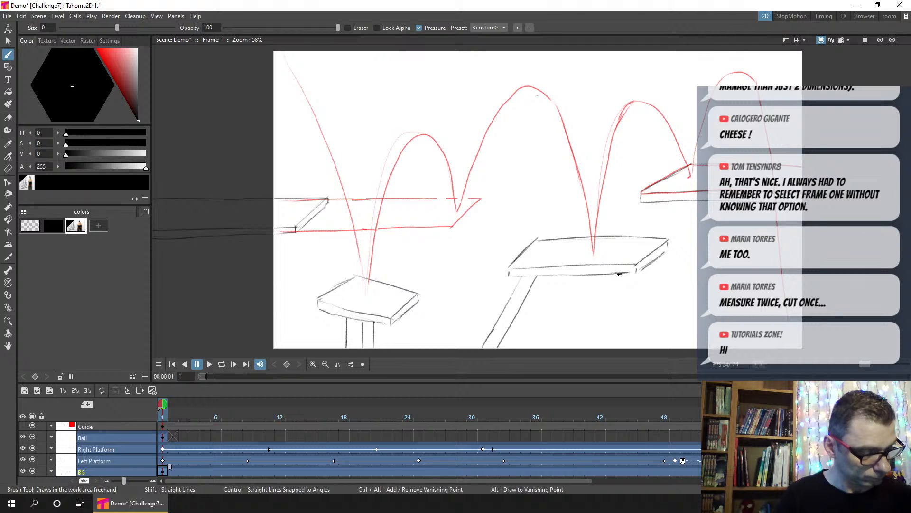
Step: Sketch the remaining legs under the large platform with the brush on the BG level and save the scene
{"action": "mouse_move", "coordinate": [624, 275]}
{"action": "left_mouse_down"}
{"action": "mouse_move", "coordinate": [649, 348]}
{"action": "mouse_move", "coordinate": [615, 297]}
{"action": "mouse_move", "coordinate": [629, 347]}
{"action": "left_mouse_up"}
{"action": "left_click_drag", "start_coordinate": [664, 256], "coordinate": [692, 348]}
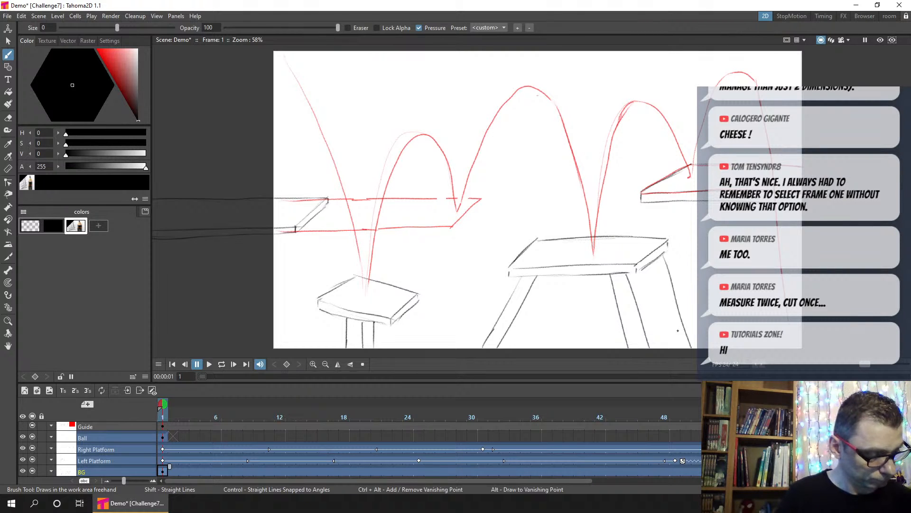
{"action": "left_click_drag", "start_coordinate": [651, 262], "coordinate": [679, 347]}
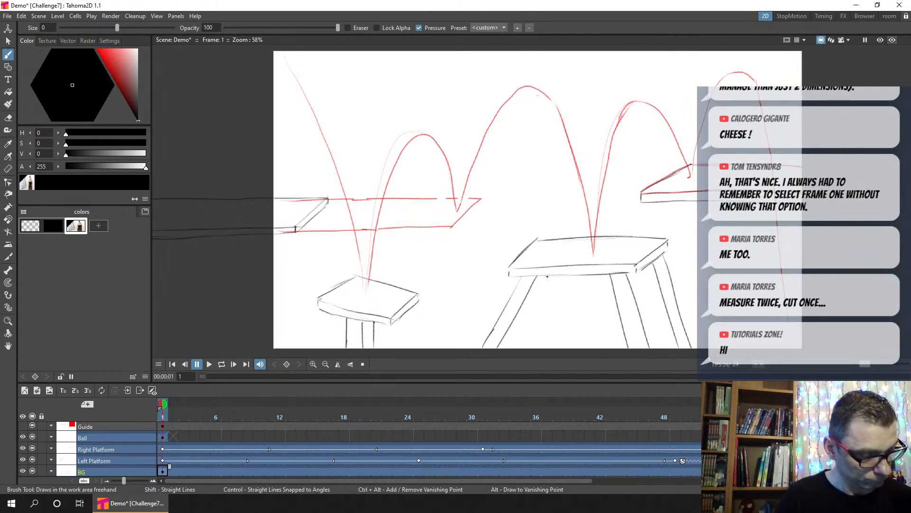
{"action": "mouse_move", "coordinate": [547, 275]}
{"action": "left_mouse_down"}
{"action": "mouse_move", "coordinate": [521, 325]}
{"action": "mouse_move", "coordinate": [534, 325]}
{"action": "mouse_move", "coordinate": [527, 341]}
{"action": "mouse_move", "coordinate": [515, 339]}
{"action": "left_mouse_up"}
{"action": "key", "text": "ctrl+s"}
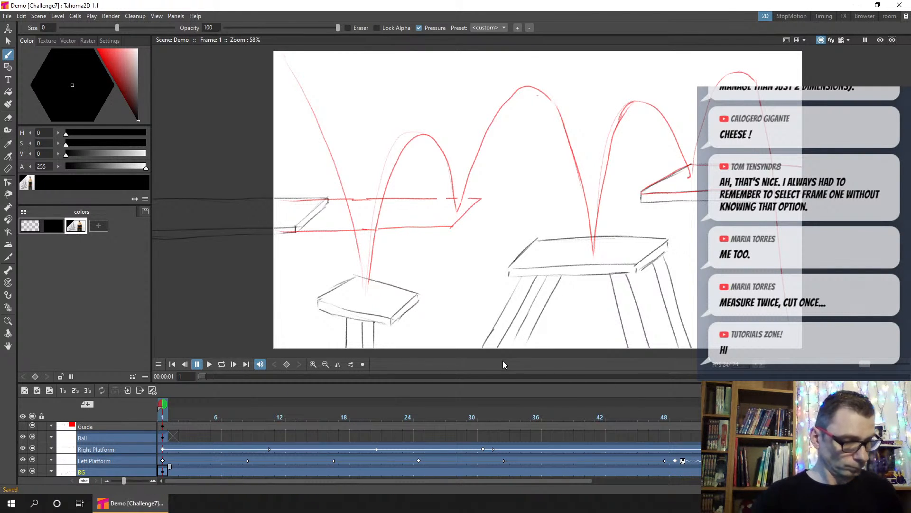
Step: Reinforce the lower front edge and front corner of the large platform on the BG level and save the scene
{"action": "left_click_drag", "start_coordinate": [510, 276], "coordinate": [519, 276]}
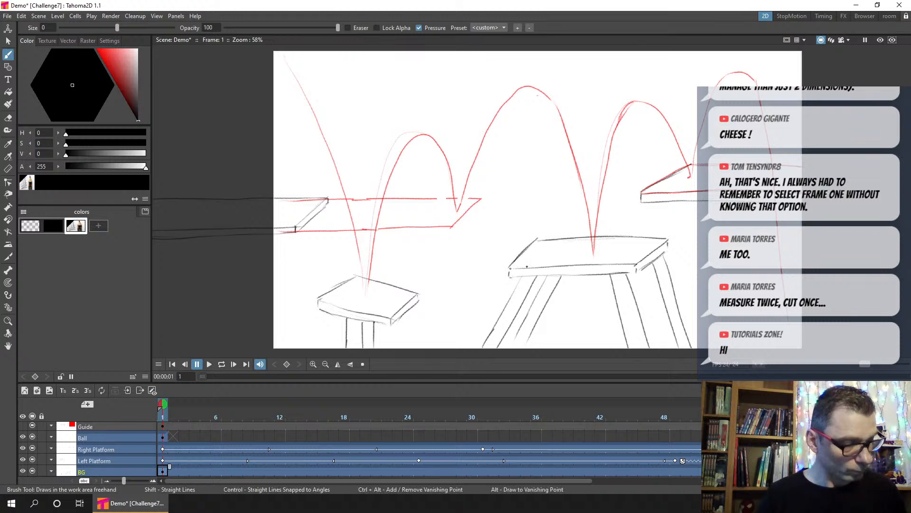
{"action": "key", "text": "ctrl+s"}
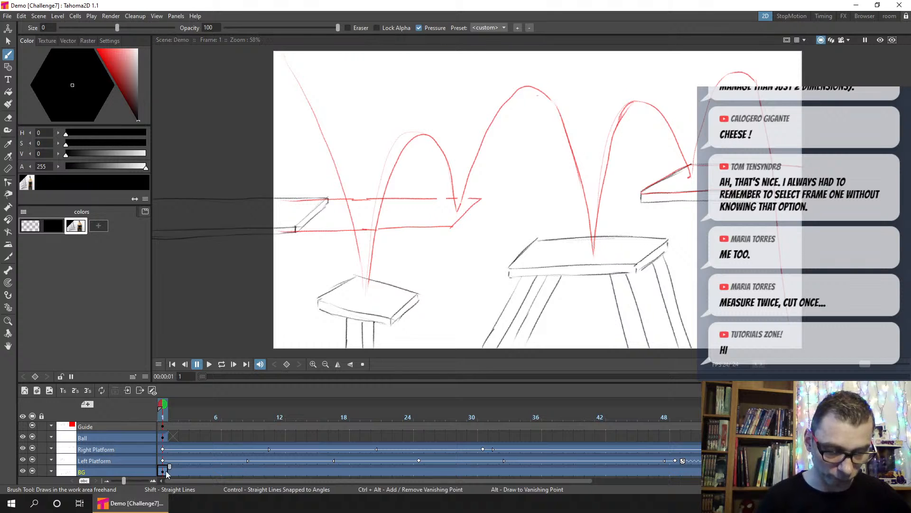
{"action": "key", "text": "ctrl+s"}
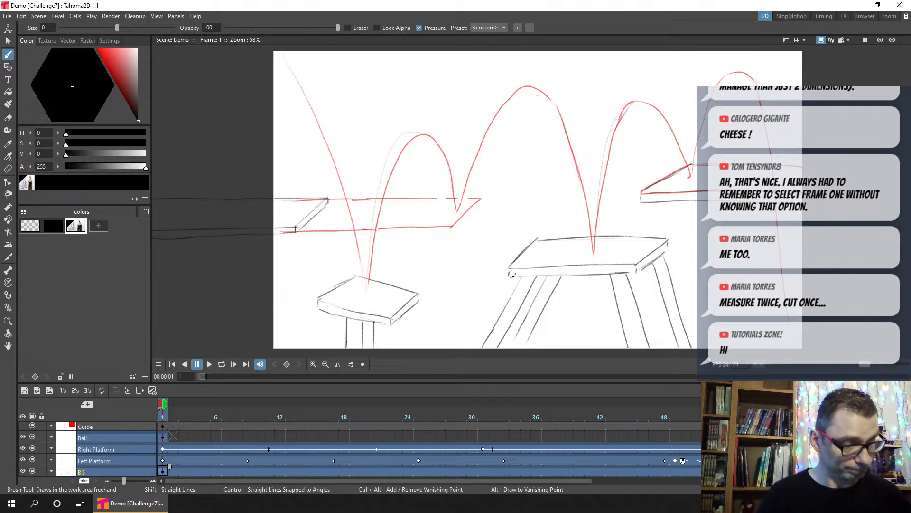
{"action": "mouse_move", "coordinate": [509, 268]}
{"action": "left_mouse_down"}
{"action": "mouse_move", "coordinate": [510, 276]}
{"action": "mouse_move", "coordinate": [587, 275]}
{"action": "left_mouse_up"}
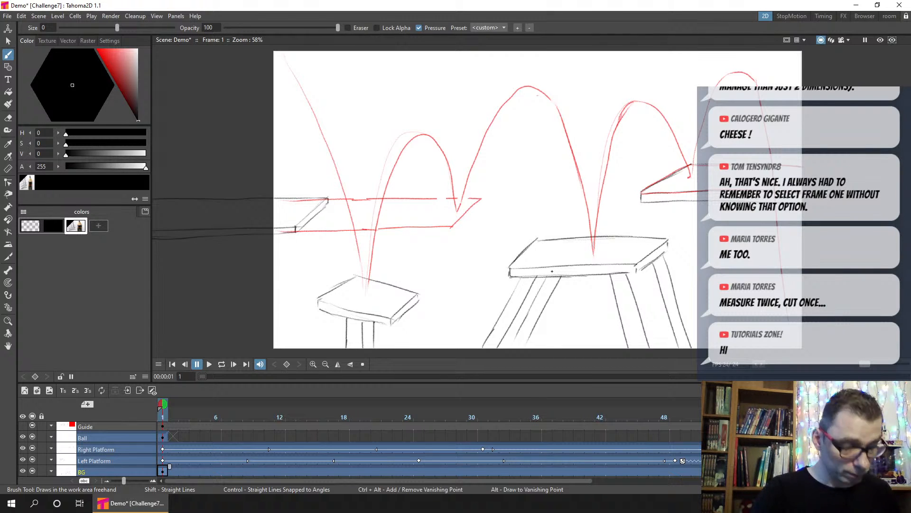
{"action": "key", "text": "ctrl+s"}
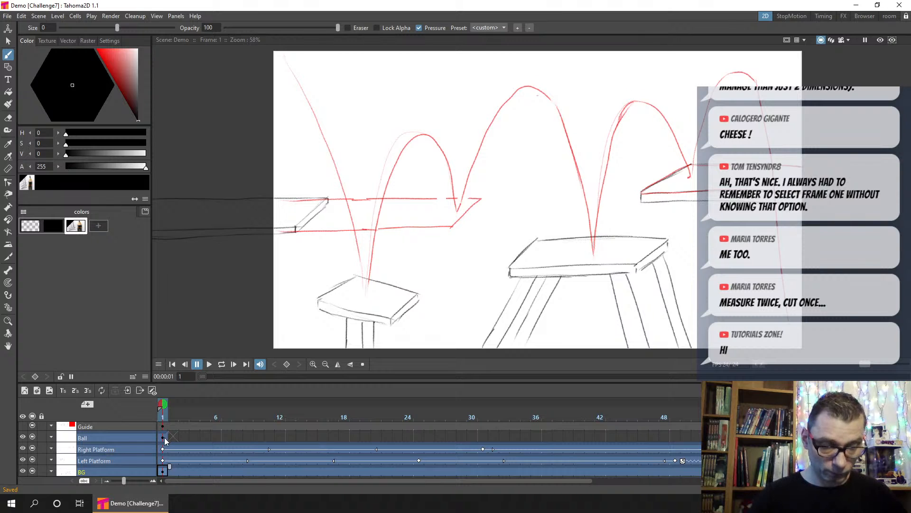
Step: Lower the Guide layer's opacity to about 33%
{"action": "left_click", "coordinate": [163, 437]}
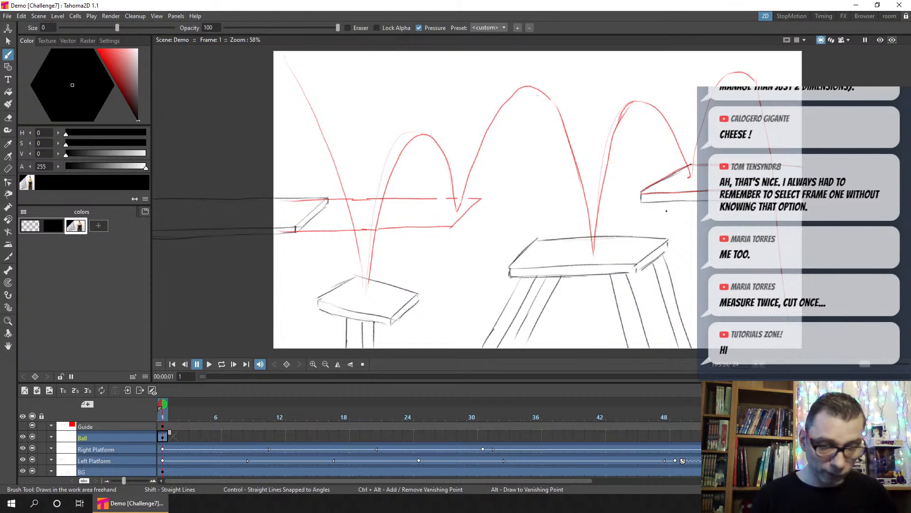
{"action": "left_click", "coordinate": [51, 427]}
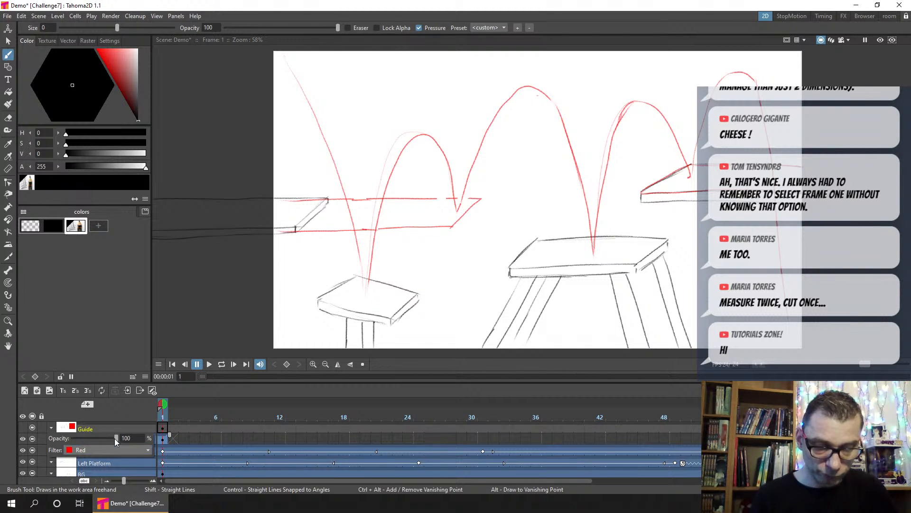
{"action": "left_click_drag", "start_coordinate": [116, 438], "coordinate": [90, 438]}
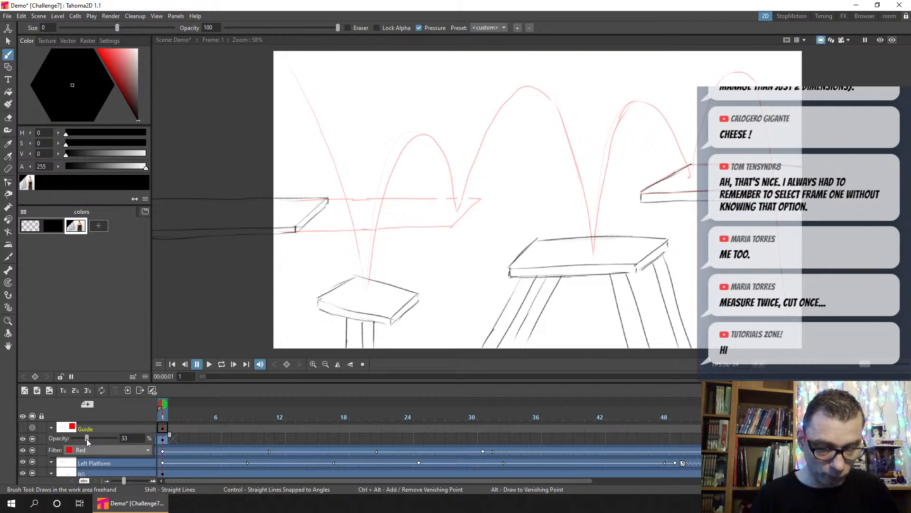
Step: Save the scene and sketch a round ball on frame 1 of the Ball level at the start of the guide arc
{"action": "left_click", "coordinate": [163, 442]}
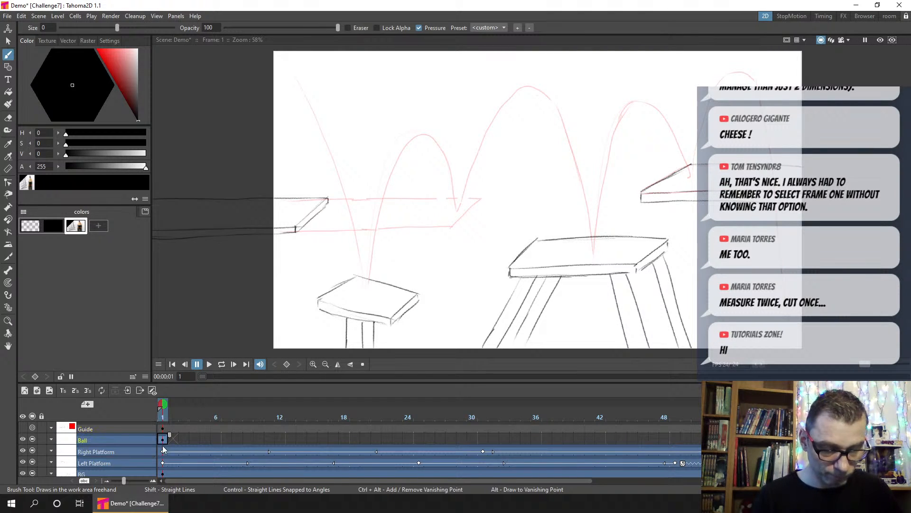
{"action": "key", "text": "ctrl+s"}
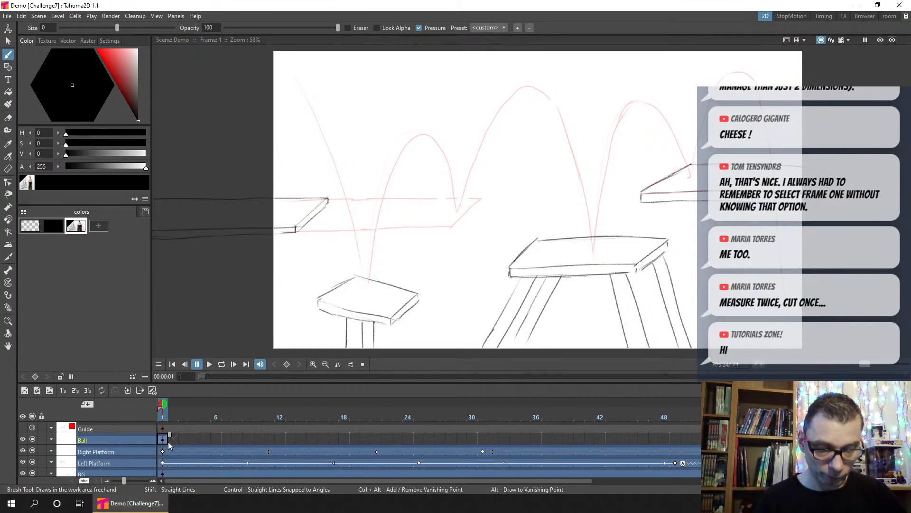
{"action": "left_click", "coordinate": [76, 226]}
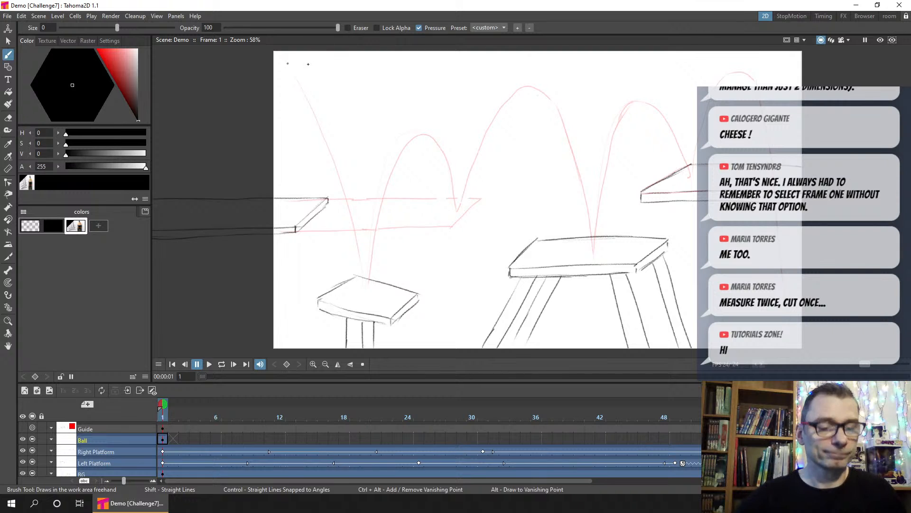
{"action": "mouse_move", "coordinate": [285, 54]}
{"action": "left_mouse_down"}
{"action": "mouse_move", "coordinate": [296, 89]}
{"action": "mouse_move", "coordinate": [310, 62]}
{"action": "mouse_move", "coordinate": [298, 53]}
{"action": "mouse_move", "coordinate": [279, 74]}
{"action": "mouse_move", "coordinate": [316, 70]}
{"action": "mouse_move", "coordinate": [279, 79]}
{"action": "mouse_move", "coordinate": [316, 72]}
{"action": "left_mouse_up"}
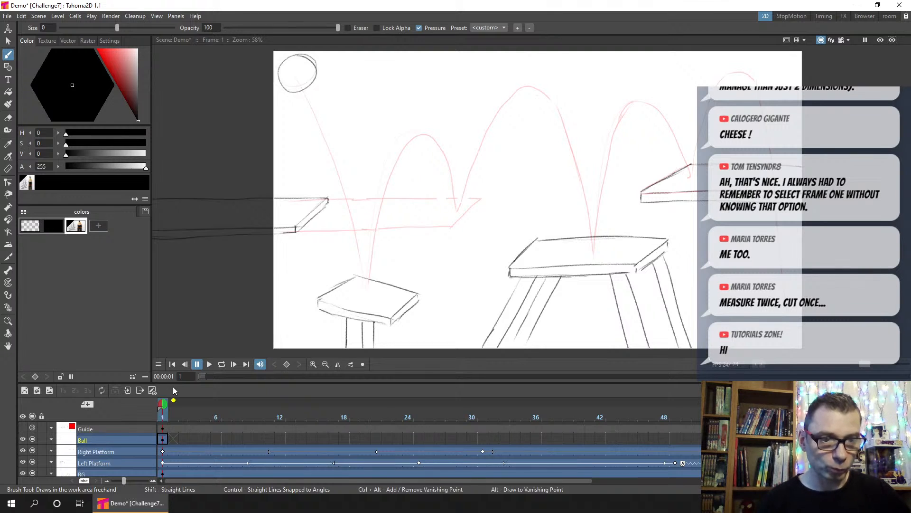
Step: Go to frame 2 of the Ball level and show the frame 1 drawing as an onion skin
{"action": "left_click", "coordinate": [172, 438]}
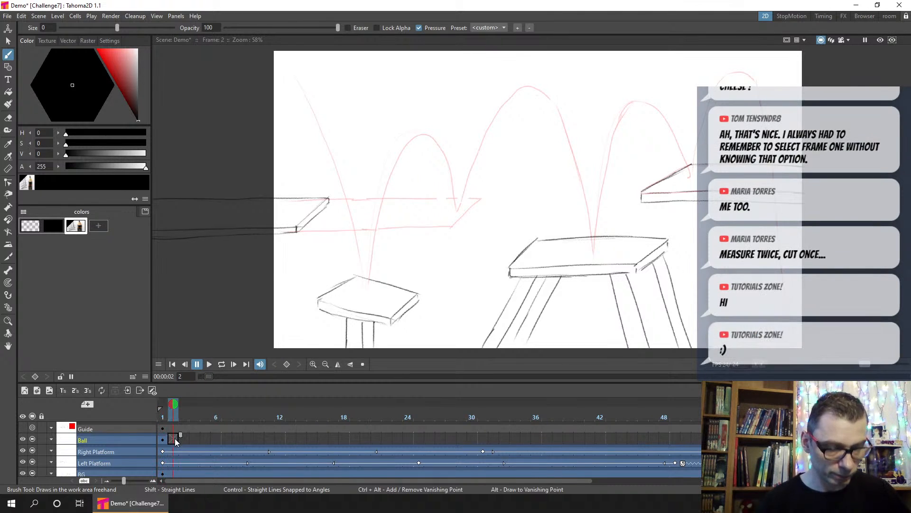
{"action": "left_click", "coordinate": [163, 404]}
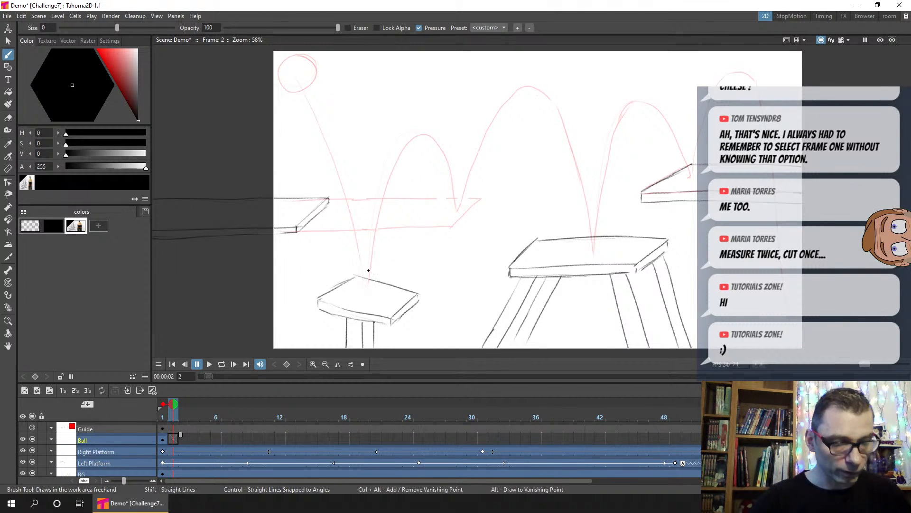
{"action": "mouse_move", "coordinate": [378, 285]}
{"action": "left_mouse_down"}
{"action": "mouse_move", "coordinate": [382, 292]}
{"action": "mouse_move", "coordinate": [363, 273]}
{"action": "mouse_move", "coordinate": [382, 275]}
{"action": "left_mouse_up"}
{"action": "key", "text": "ctrl+z"}
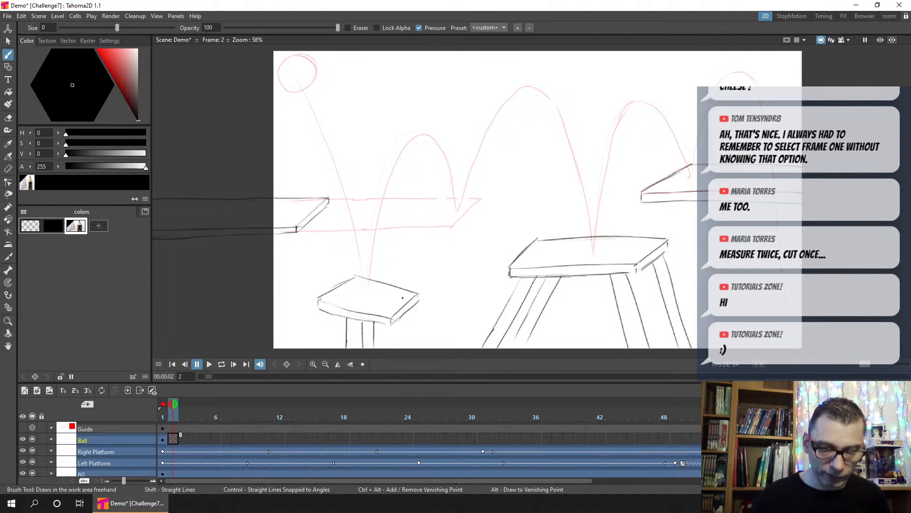
Step: Trace the onion-skinned ball on frame 2 of the Ball level, undoing unsatisfactory strokes
{"action": "left_click", "coordinate": [306, 57]}
{"action": "mouse_move", "coordinate": [290, 56]}
{"action": "left_mouse_down"}
{"action": "mouse_move", "coordinate": [283, 84]}
{"action": "mouse_move", "coordinate": [291, 89]}
{"action": "mouse_move", "coordinate": [315, 65]}
{"action": "mouse_move", "coordinate": [318, 73]}
{"action": "mouse_move", "coordinate": [298, 89]}
{"action": "mouse_move", "coordinate": [314, 62]}
{"action": "mouse_move", "coordinate": [286, 61]}
{"action": "mouse_move", "coordinate": [284, 89]}
{"action": "mouse_move", "coordinate": [315, 81]}
{"action": "mouse_move", "coordinate": [315, 61]}
{"action": "left_mouse_up"}
{"action": "key", "text": "ctrl+z"}
{"action": "key", "text": "ctrl+z"}
{"action": "key", "text": "ctrl+z"}
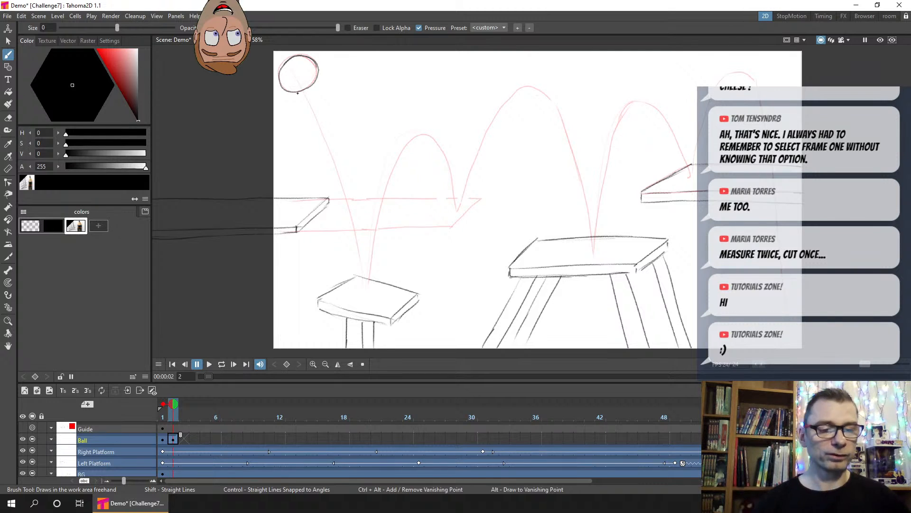
Step: Try moving the traced frame 2 ball onto the small platform with the Selection tool, delete it and save the scene
{"action": "key", "text": "s"}
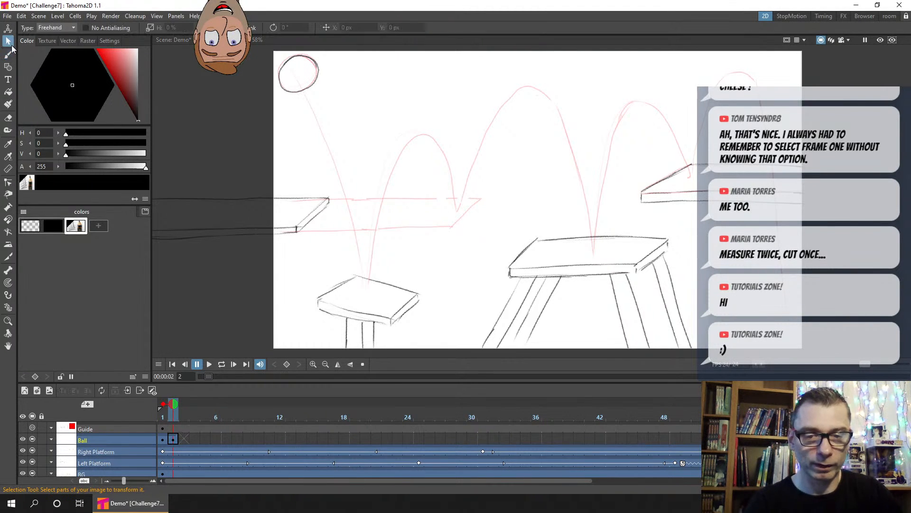
{"action": "mouse_move", "coordinate": [295, 114]}
{"action": "left_mouse_down"}
{"action": "mouse_move", "coordinate": [317, 50]}
{"action": "mouse_move", "coordinate": [285, 111]}
{"action": "mouse_move", "coordinate": [331, 109]}
{"action": "mouse_move", "coordinate": [401, 282]}
{"action": "mouse_move", "coordinate": [396, 300]}
{"action": "left_mouse_up"}
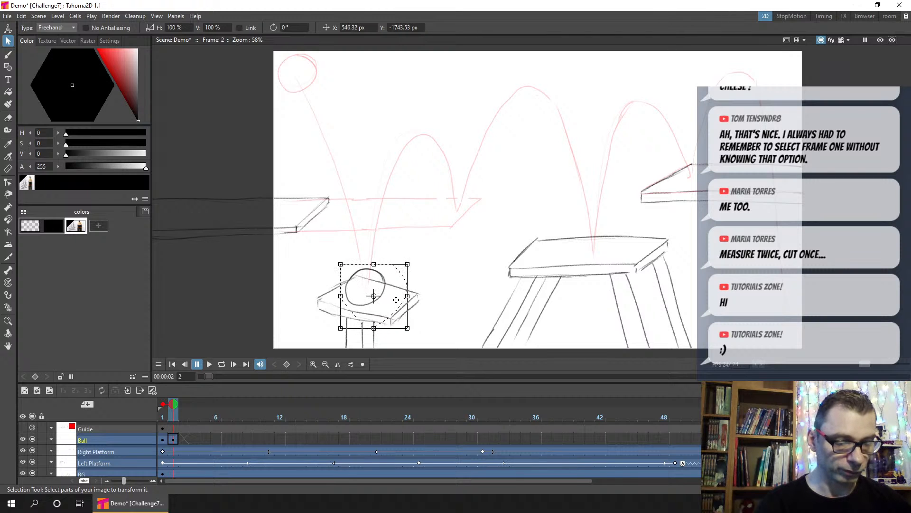
{"action": "left_click", "coordinate": [432, 275]}
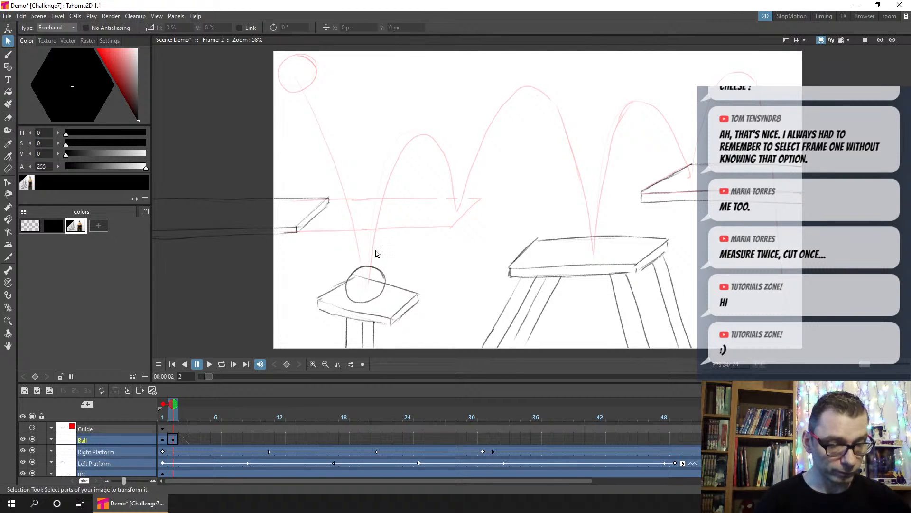
{"action": "left_click_drag", "start_coordinate": [376, 252], "coordinate": [427, 278]}
{"action": "key", "text": "Delete"}
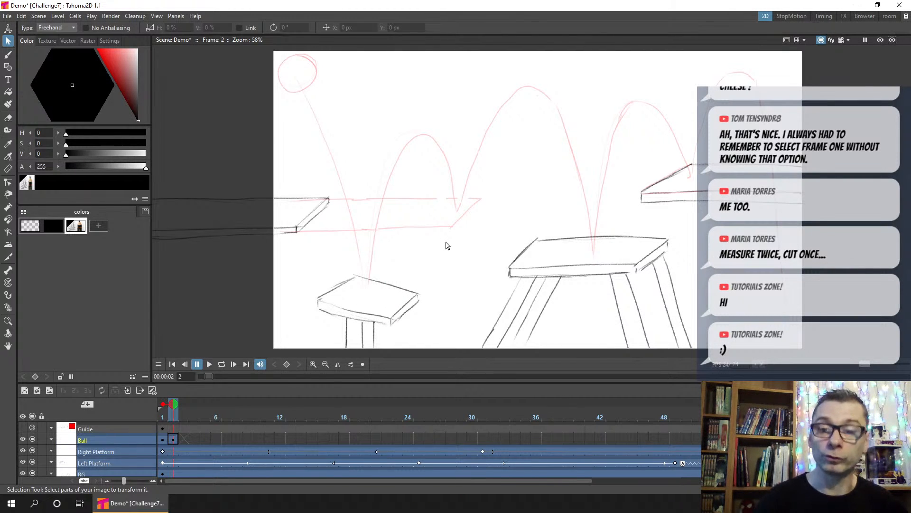
{"action": "key", "text": "ctrl+s"}
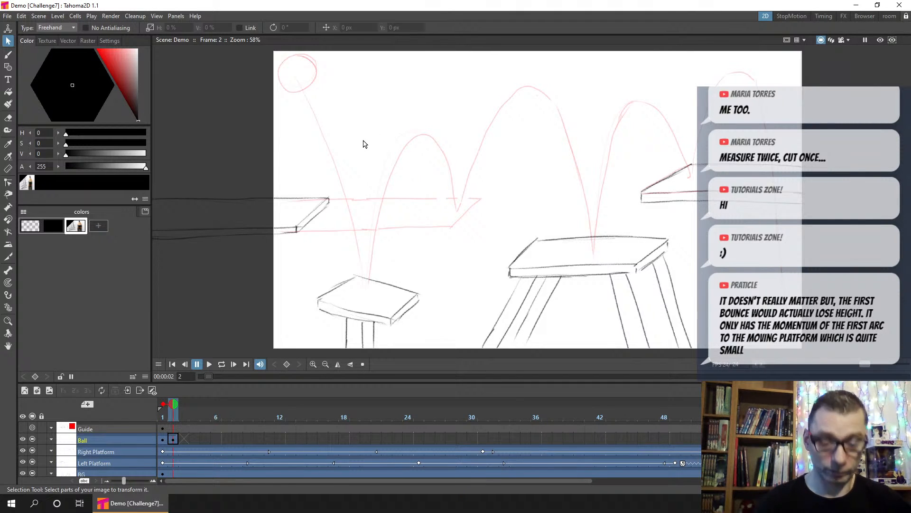
Step: Try placing a pasted copy of the frame 1 ball on the small platform in frame 2, delete it and save
{"action": "left_click", "coordinate": [166, 440]}
{"action": "mouse_move", "coordinate": [274, 129]}
{"action": "left_mouse_down"}
{"action": "mouse_move", "coordinate": [336, 101]}
{"action": "mouse_move", "coordinate": [326, 64]}
{"action": "mouse_move", "coordinate": [276, 128]}
{"action": "mouse_move", "coordinate": [340, 81]}
{"action": "mouse_move", "coordinate": [259, 110]}
{"action": "left_mouse_up"}
{"action": "left_click", "coordinate": [361, 101]}
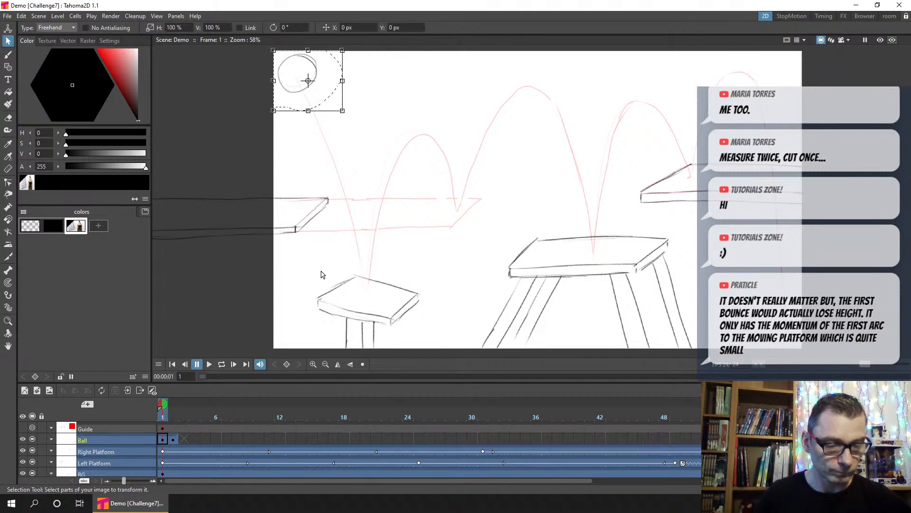
{"action": "left_click", "coordinate": [173, 440]}
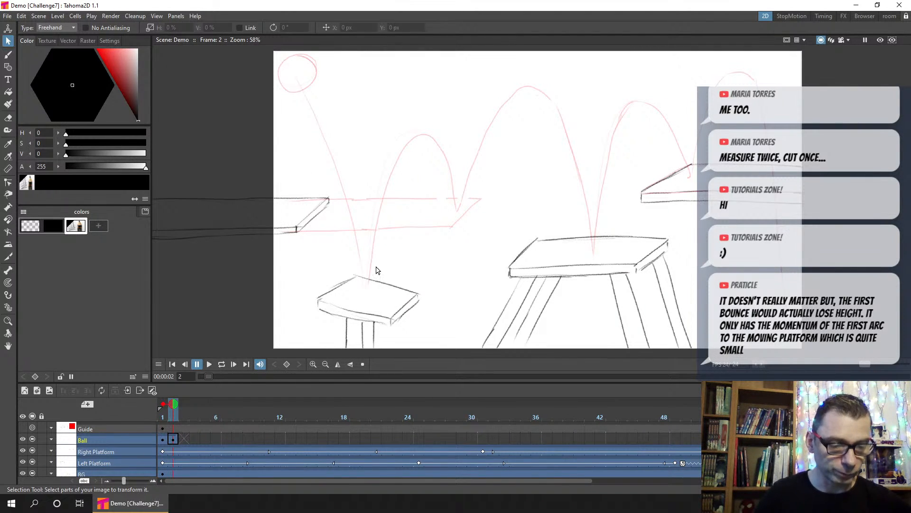
{"action": "key", "text": "ctrl+v"}
{"action": "left_click_drag", "start_coordinate": [323, 85], "coordinate": [384, 287]}
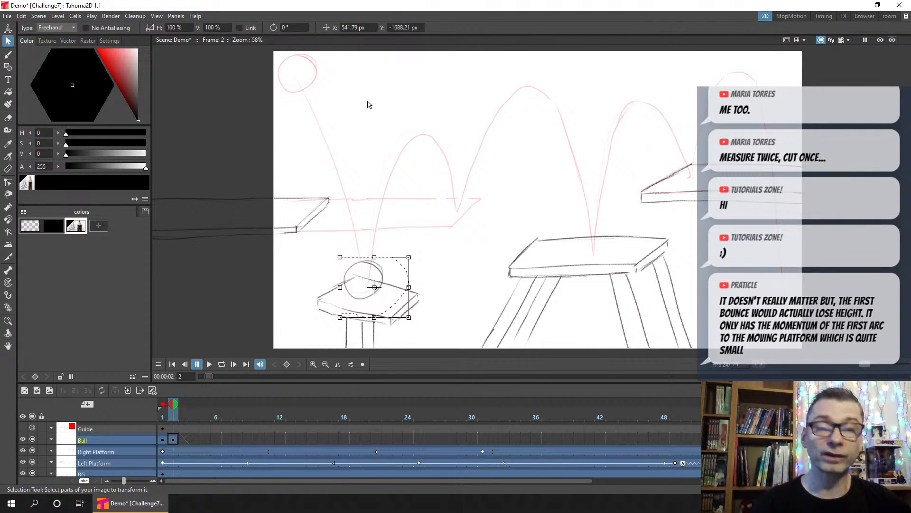
{"action": "key", "text": "Delete"}
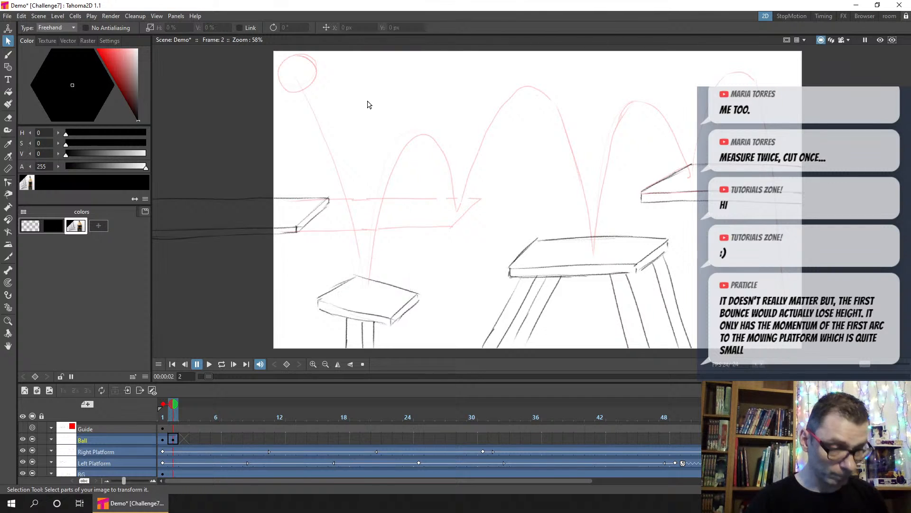
{"action": "key", "text": "ctrl+s"}
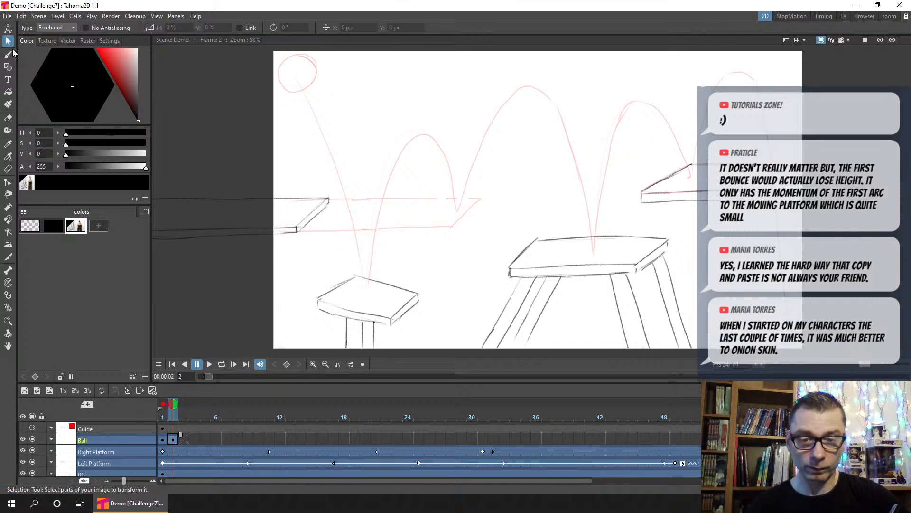
Step: Draw a flattened, squashed ball on top of the small platform in frame 2 with the brush and save the scene
{"action": "left_click", "coordinate": [9, 55]}
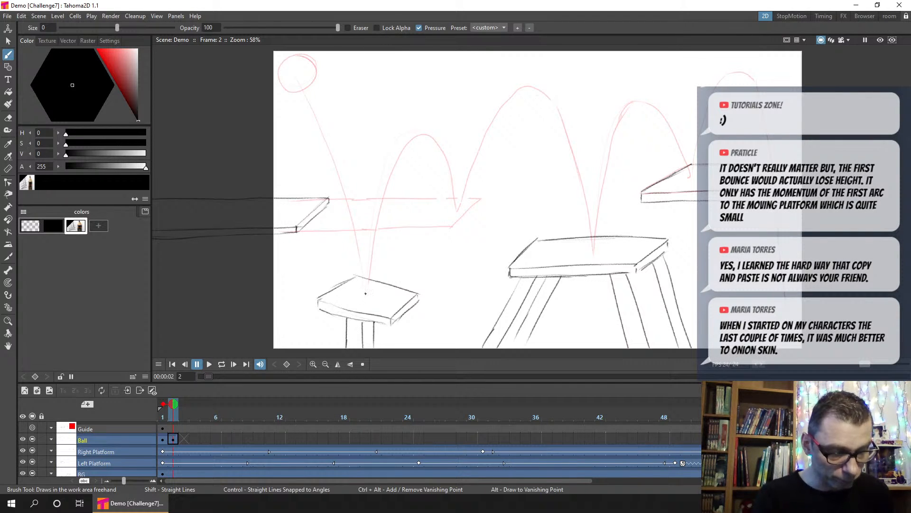
{"action": "mouse_move", "coordinate": [359, 300]}
{"action": "left_mouse_down"}
{"action": "mouse_move", "coordinate": [375, 299]}
{"action": "mouse_move", "coordinate": [385, 285]}
{"action": "mouse_move", "coordinate": [382, 299]}
{"action": "left_mouse_up"}
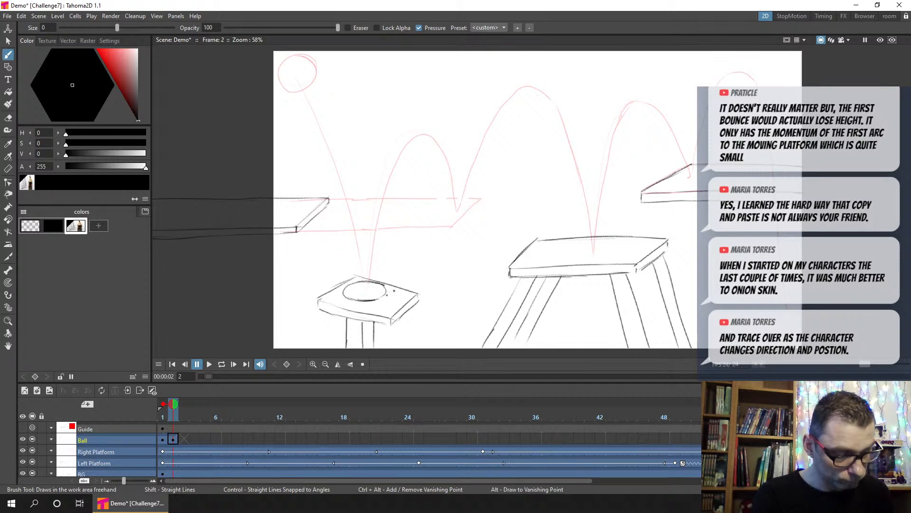
{"action": "key", "text": "ctrl+s"}
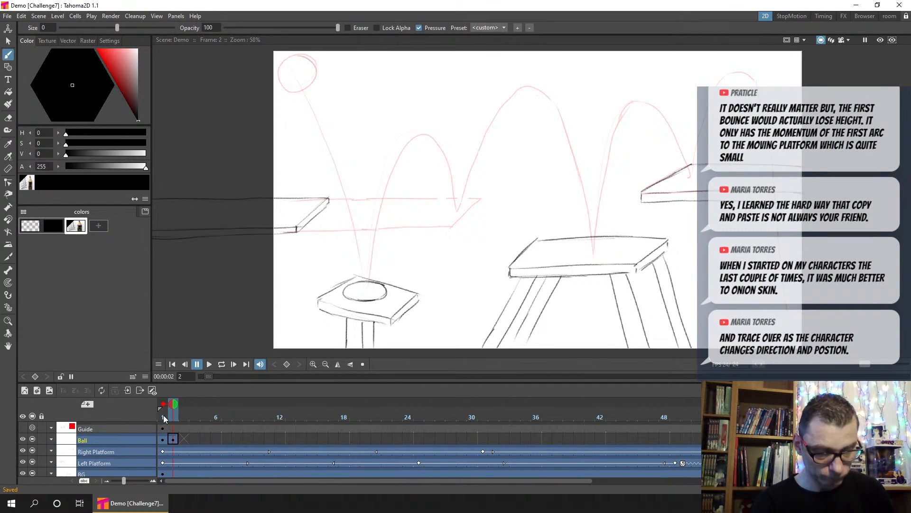
Step: Go to frame 3 of the Ball level and switch the fixed onion skin reference from frame 2 to frame 1
{"action": "left_click", "coordinate": [162, 418]}
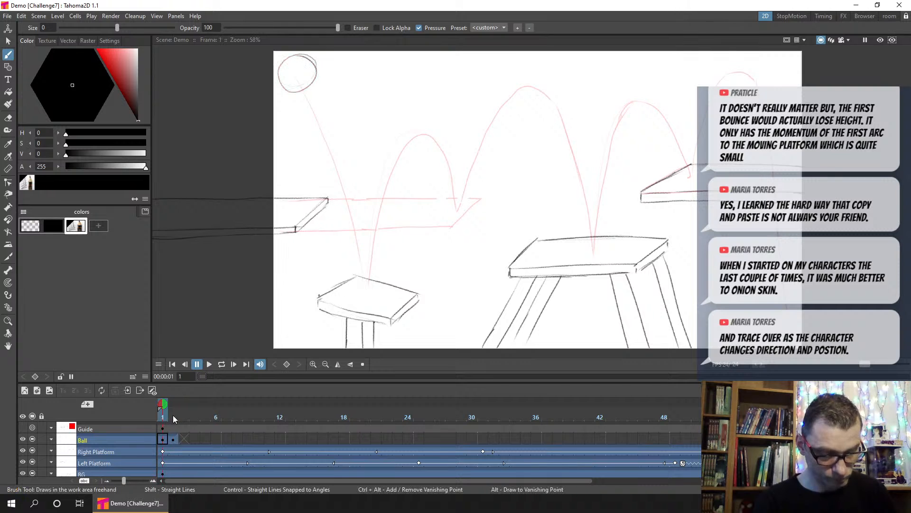
{"action": "left_click", "coordinate": [172, 415]}
{"action": "left_click", "coordinate": [183, 439]}
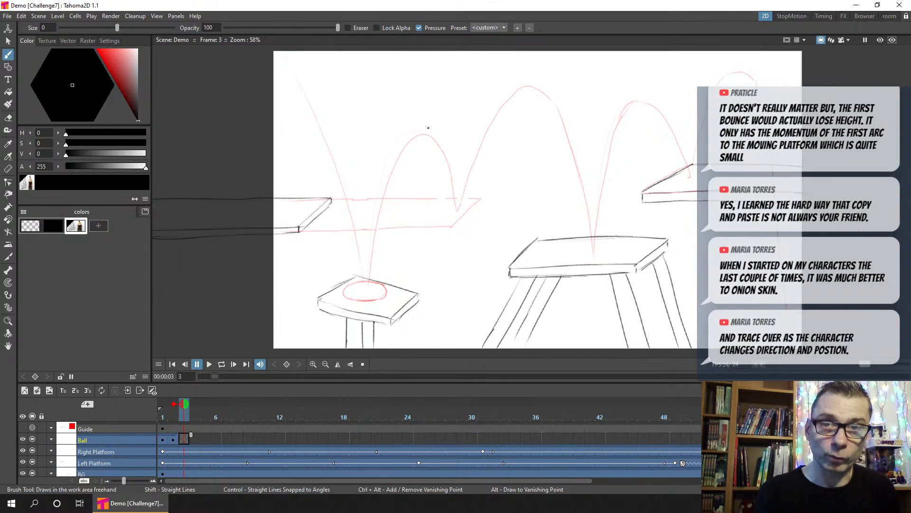
{"action": "left_click", "coordinate": [163, 403]}
{"action": "left_click", "coordinate": [174, 404]}
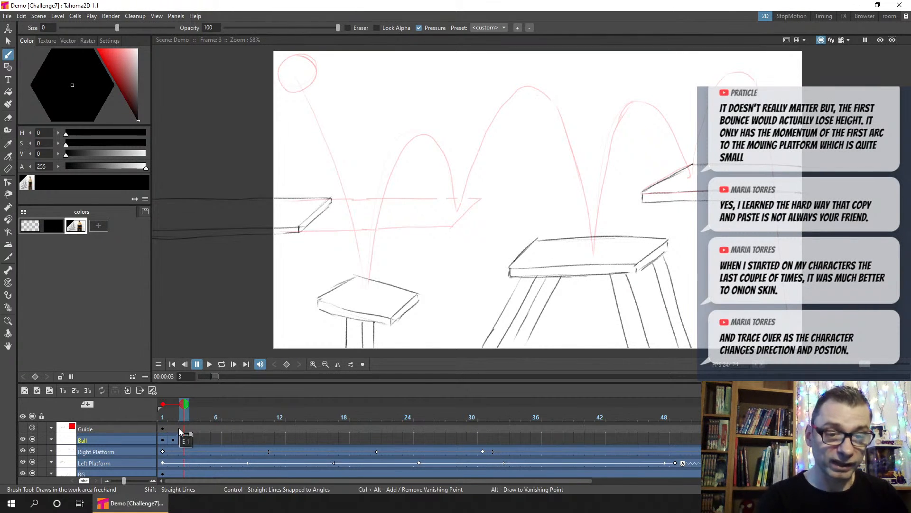
Step: Trace the frame 1 ball in frame 3 of the Ball level and move it to the peak of the first bounce arc
{"action": "left_click", "coordinate": [179, 432]}
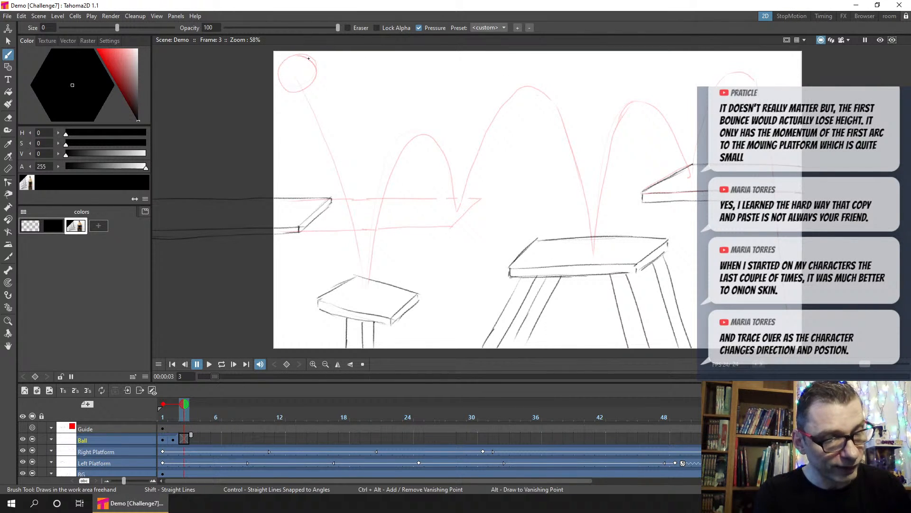
{"action": "mouse_move", "coordinate": [309, 58]}
{"action": "left_mouse_down"}
{"action": "mouse_move", "coordinate": [287, 57]}
{"action": "mouse_move", "coordinate": [279, 76]}
{"action": "mouse_move", "coordinate": [293, 89]}
{"action": "mouse_move", "coordinate": [312, 85]}
{"action": "mouse_move", "coordinate": [306, 56]}
{"action": "mouse_move", "coordinate": [283, 72]}
{"action": "left_mouse_up"}
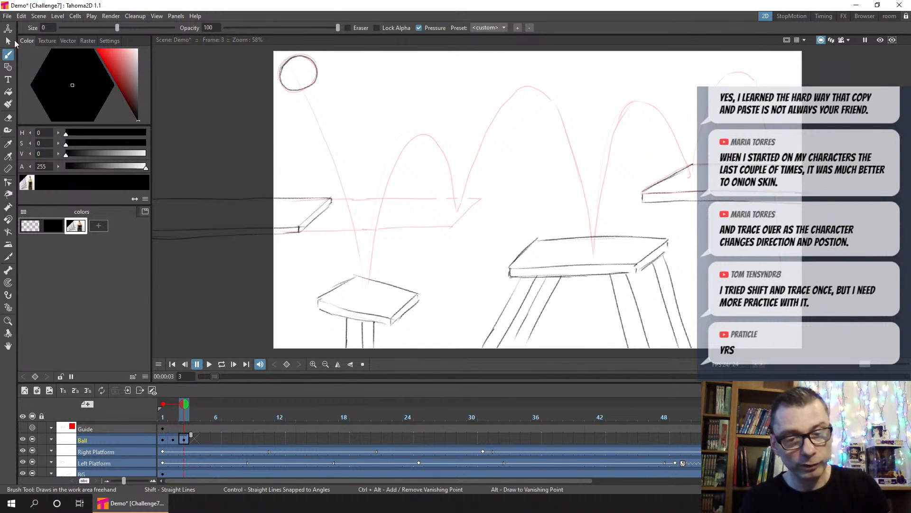
{"action": "left_click", "coordinate": [8, 41]}
{"action": "mouse_move", "coordinate": [286, 120]}
{"action": "left_mouse_down"}
{"action": "mouse_move", "coordinate": [256, 52]}
{"action": "mouse_move", "coordinate": [251, 106]}
{"action": "left_mouse_up"}
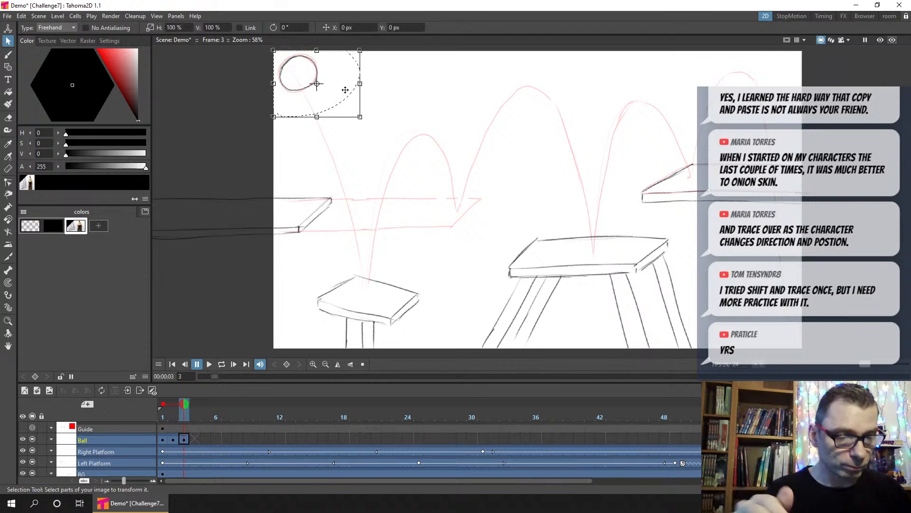
{"action": "mouse_move", "coordinate": [344, 95]}
{"action": "left_mouse_down"}
{"action": "mouse_move", "coordinate": [387, 125]}
{"action": "mouse_move", "coordinate": [472, 159]}
{"action": "left_mouse_up"}
Step: Draw a squashed ball in frame 4 where the first bounce arc lands on the red platform outline, using frame 3 as fixed onion skin, and save
{"action": "left_click", "coordinate": [195, 439]}
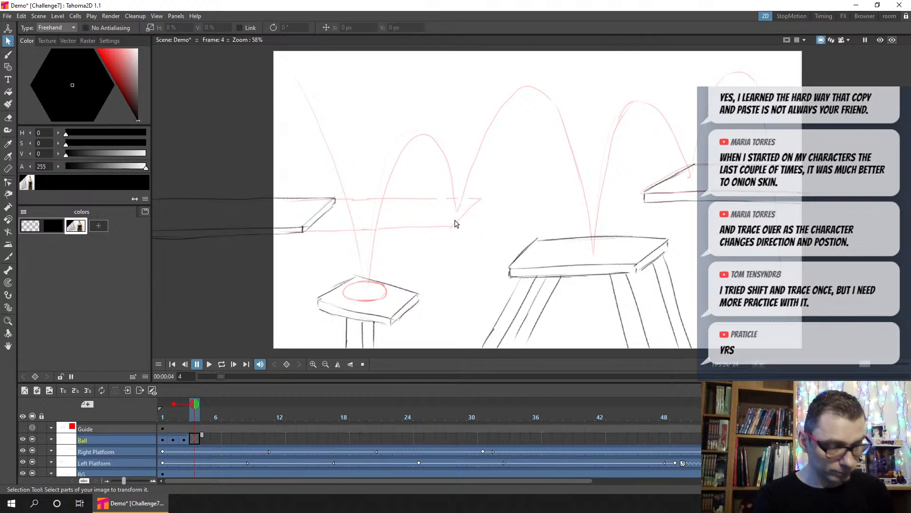
{"action": "key", "text": "b"}
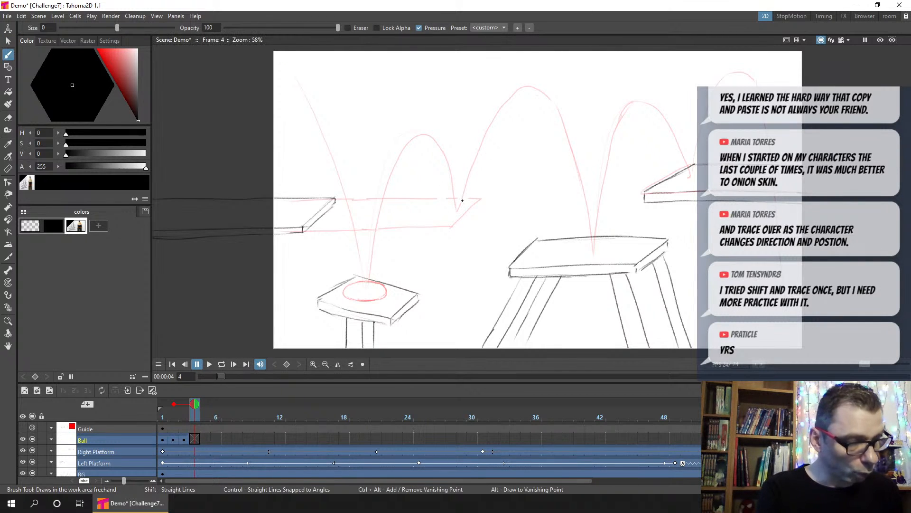
{"action": "left_click", "coordinate": [184, 400]}
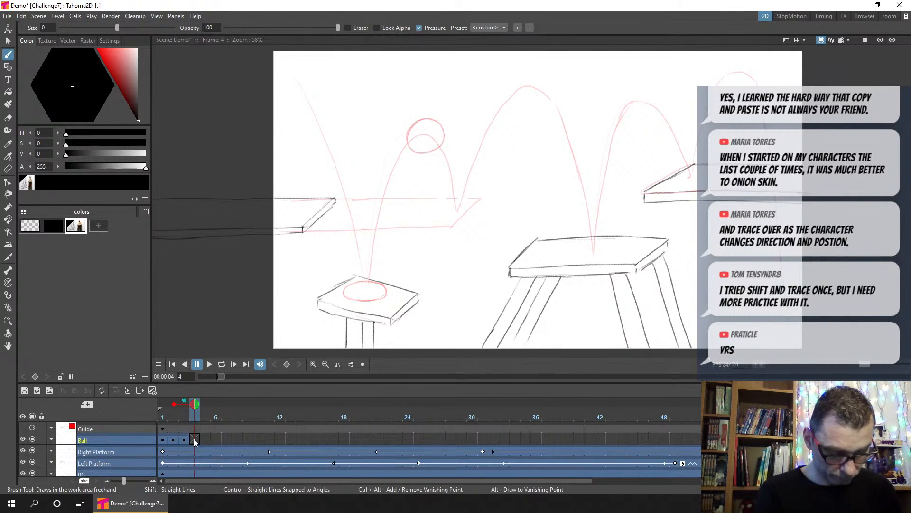
{"action": "left_click", "coordinate": [196, 439]}
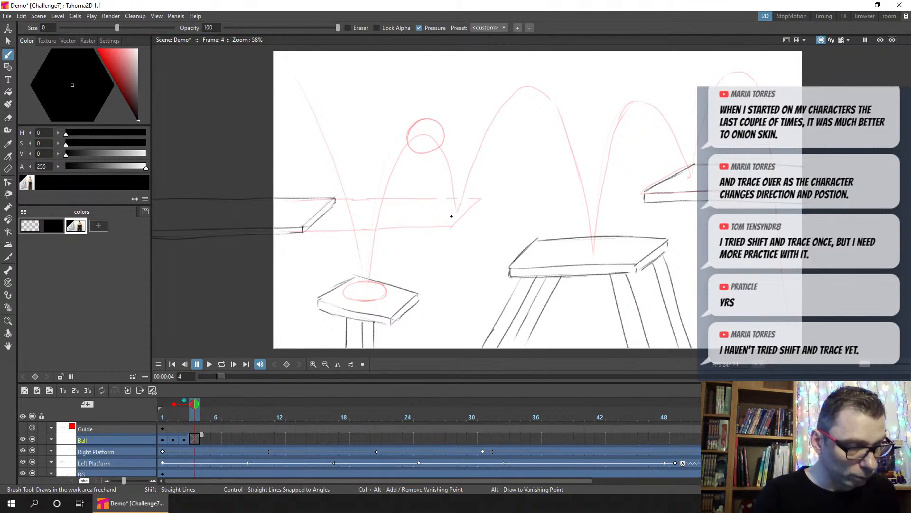
{"action": "mouse_move", "coordinate": [465, 214]}
{"action": "left_mouse_down"}
{"action": "mouse_move", "coordinate": [442, 197]}
{"action": "mouse_move", "coordinate": [433, 214]}
{"action": "mouse_move", "coordinate": [450, 197]}
{"action": "mouse_move", "coordinate": [436, 200]}
{"action": "mouse_move", "coordinate": [456, 216]}
{"action": "mouse_move", "coordinate": [468, 198]}
{"action": "mouse_move", "coordinate": [466, 215]}
{"action": "mouse_move", "coordinate": [432, 211]}
{"action": "mouse_move", "coordinate": [455, 216]}
{"action": "mouse_move", "coordinate": [475, 204]}
{"action": "left_mouse_up"}
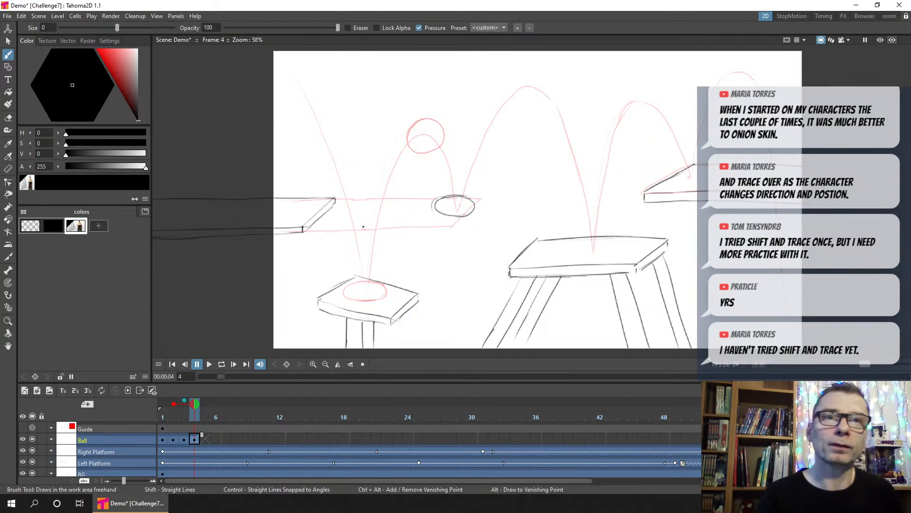
{"action": "key", "text": "ctrl+s"}
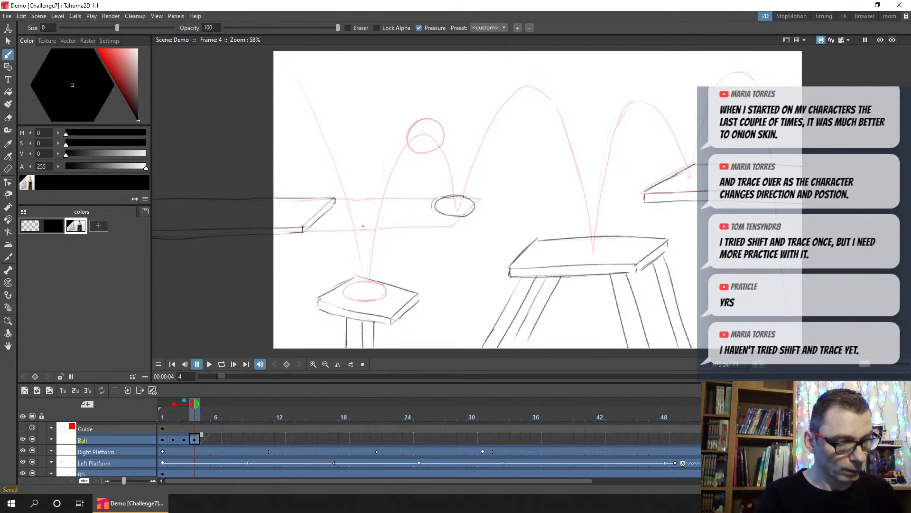
{"action": "left_click", "coordinate": [463, 196]}
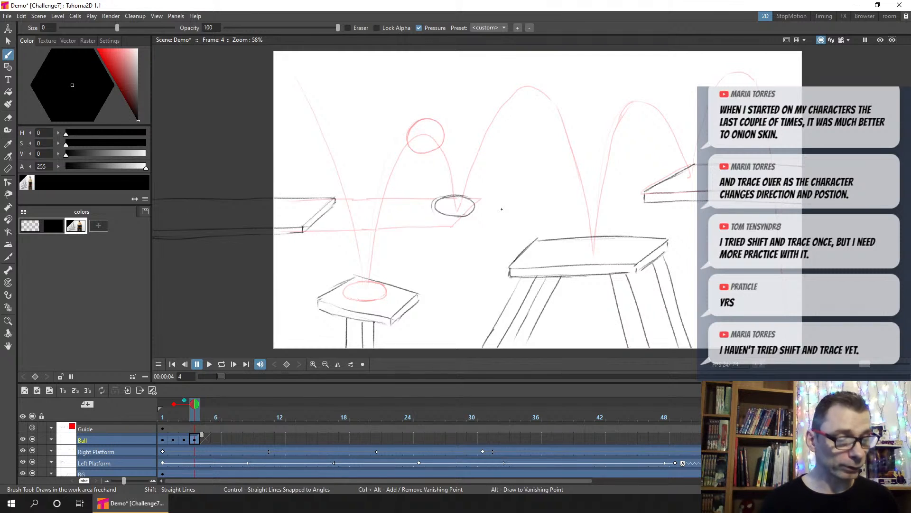
Step: Go to frame 5 of the Ball level, save the scene and switch the fixed onion skin reference from frame 3 to frame 1
{"action": "left_click", "coordinate": [204, 440]}
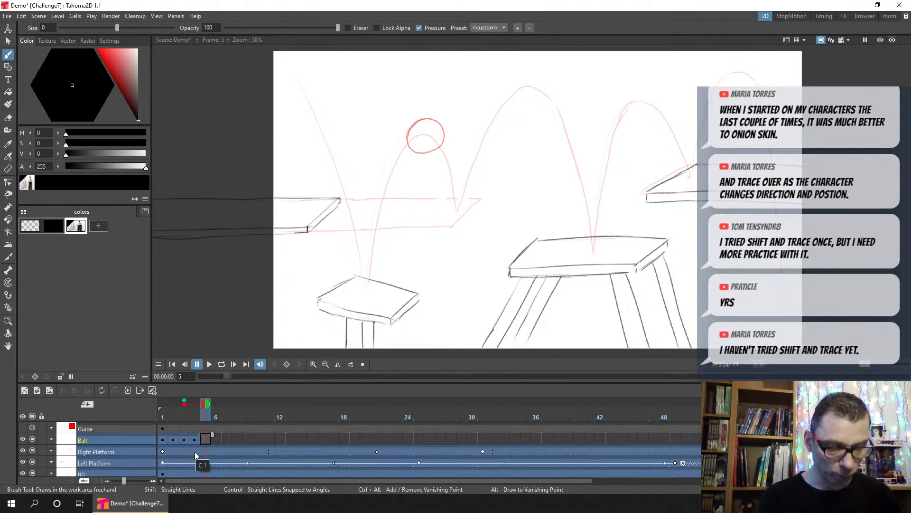
{"action": "left_click", "coordinate": [194, 402]}
{"action": "left_click", "coordinate": [185, 403]}
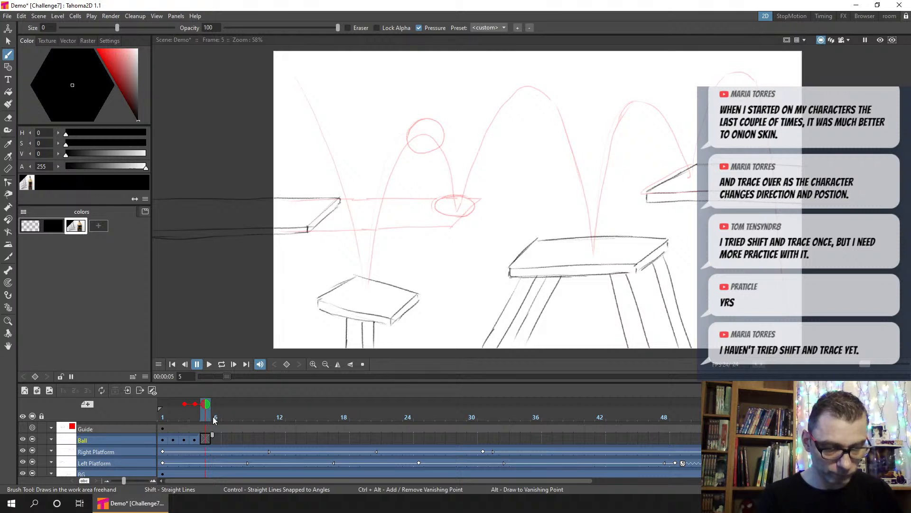
{"action": "key", "text": "ctrl+s"}
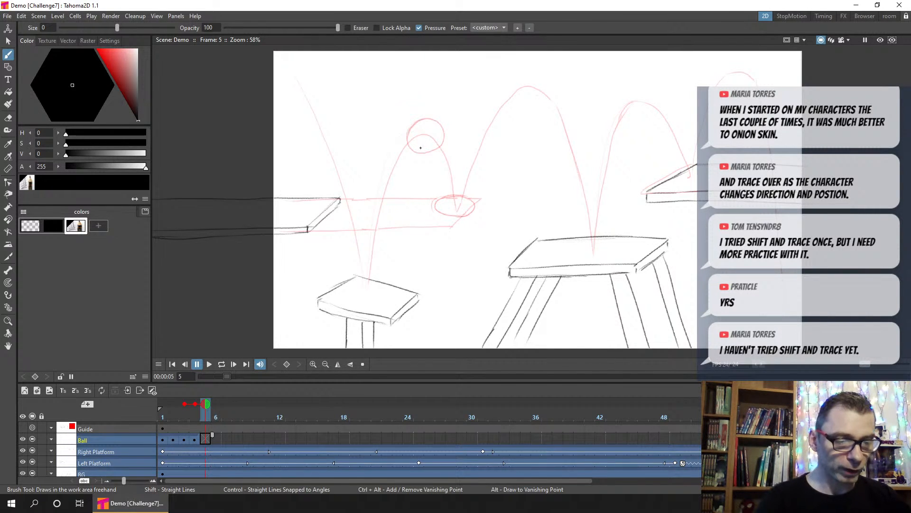
{"action": "left_click", "coordinate": [184, 403]}
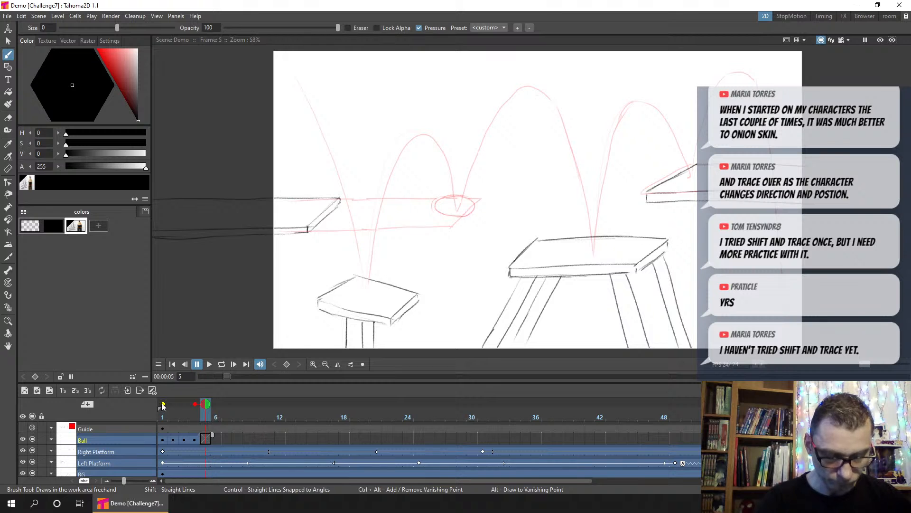
{"action": "left_click", "coordinate": [162, 402]}
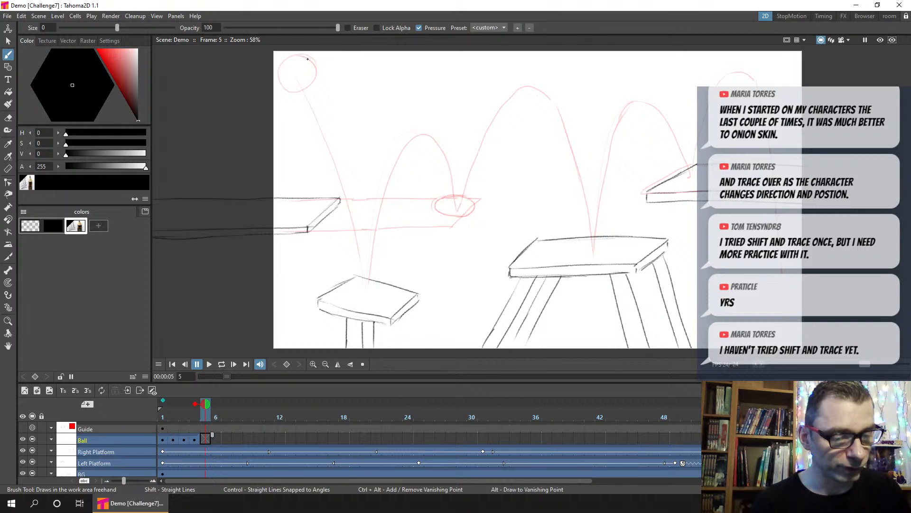
Step: Trace the frame 1 ball in frame 5 and move it to the peak of the tall middle arc
{"action": "mouse_move", "coordinate": [308, 57]}
{"action": "left_mouse_down"}
{"action": "mouse_move", "coordinate": [278, 72]}
{"action": "mouse_move", "coordinate": [283, 86]}
{"action": "mouse_move", "coordinate": [309, 84]}
{"action": "mouse_move", "coordinate": [304, 56]}
{"action": "mouse_move", "coordinate": [314, 77]}
{"action": "mouse_move", "coordinate": [299, 89]}
{"action": "mouse_move", "coordinate": [315, 63]}
{"action": "left_mouse_up"}
{"action": "left_click", "coordinate": [8, 41]}
{"action": "mouse_move", "coordinate": [292, 105]}
{"action": "left_mouse_down"}
{"action": "mouse_move", "coordinate": [257, 50]}
{"action": "mouse_move", "coordinate": [290, 105]}
{"action": "mouse_move", "coordinate": [489, 98]}
{"action": "left_mouse_up"}
{"action": "left_click_drag", "start_coordinate": [550, 100], "coordinate": [546, 97]}
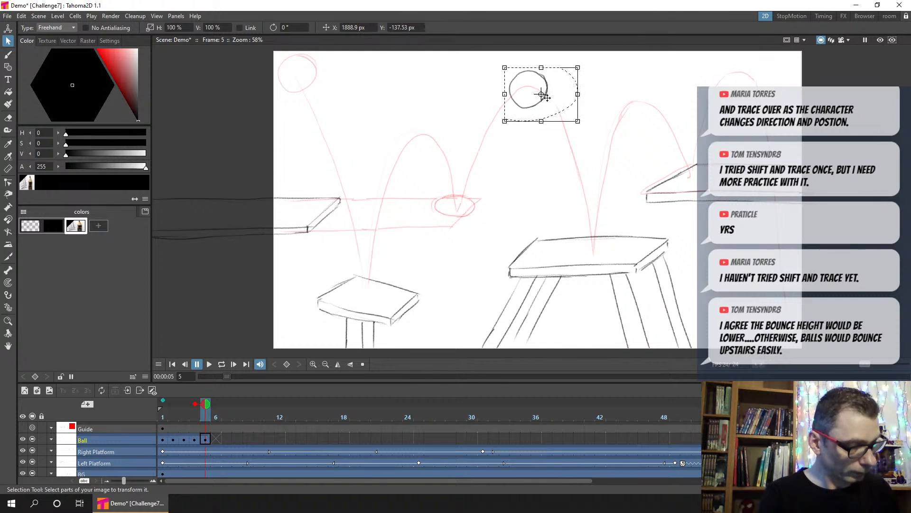
Step: Draw a squashed ball with the brush in frame 6 where the guide arc lands on the large table platform
{"action": "left_click", "coordinate": [214, 433]}
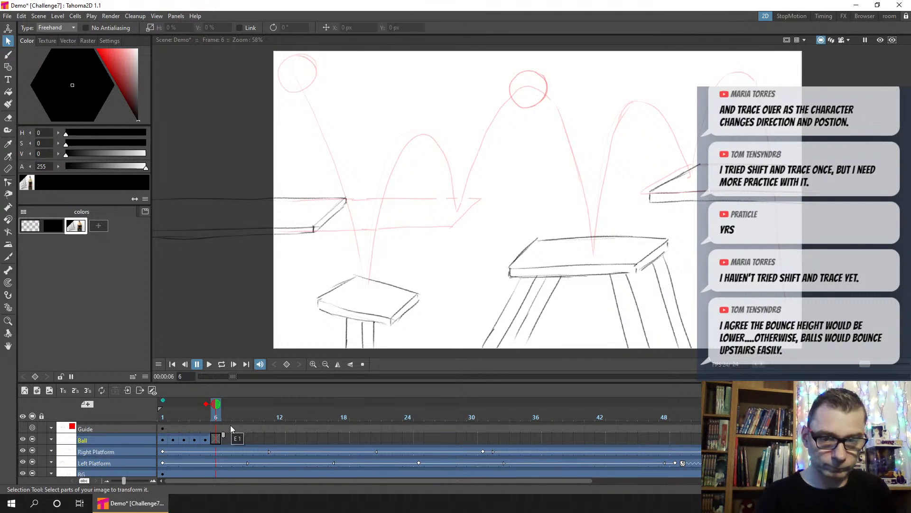
{"action": "left_click", "coordinate": [9, 56]}
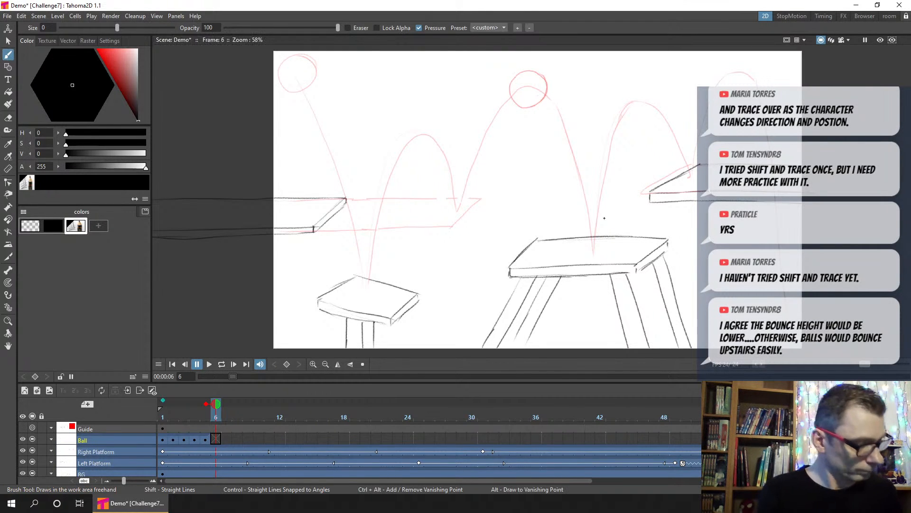
{"action": "mouse_move", "coordinate": [596, 258]}
{"action": "left_mouse_down"}
{"action": "mouse_move", "coordinate": [582, 241]}
{"action": "mouse_move", "coordinate": [613, 229]}
{"action": "mouse_move", "coordinate": [577, 241]}
{"action": "left_mouse_up"}
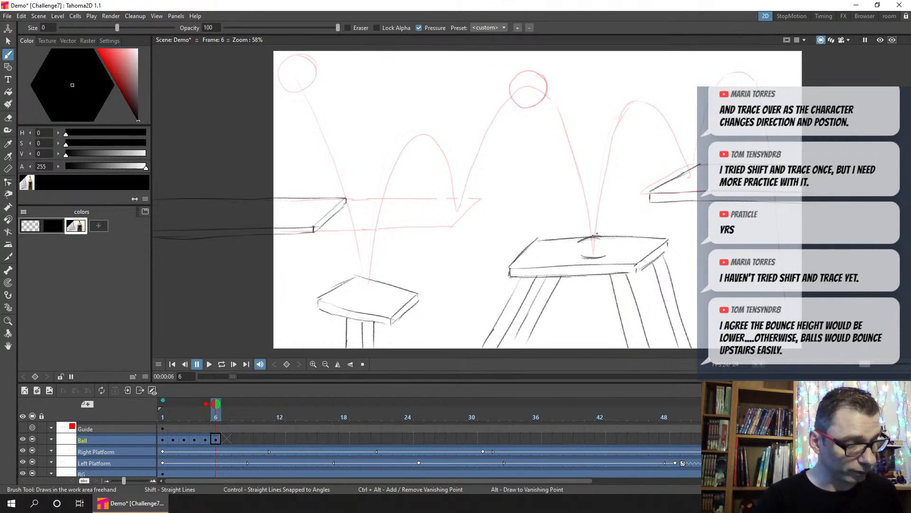
{"action": "mouse_move", "coordinate": [576, 245]}
{"action": "left_mouse_down"}
{"action": "mouse_move", "coordinate": [609, 242]}
{"action": "mouse_move", "coordinate": [599, 236]}
{"action": "mouse_move", "coordinate": [609, 243]}
{"action": "mouse_move", "coordinate": [603, 257]}
{"action": "mouse_move", "coordinate": [587, 241]}
{"action": "left_mouse_up"}
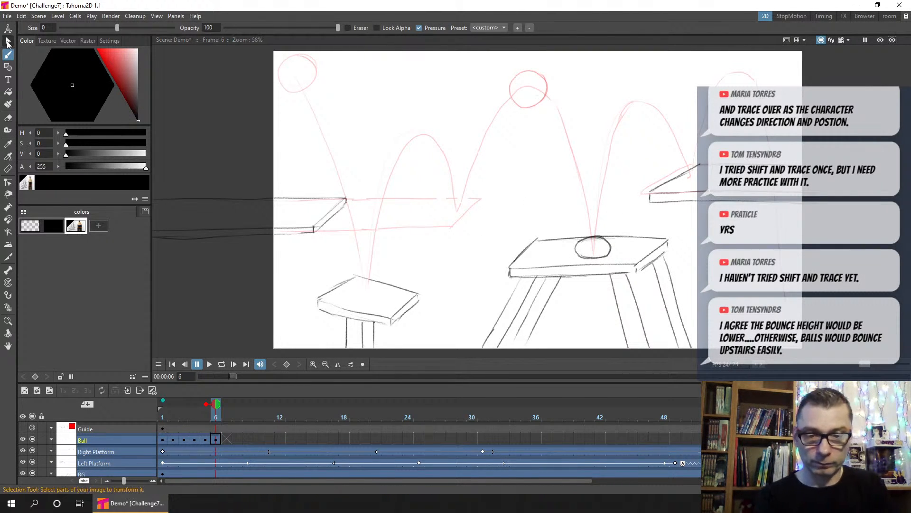
Step: Enlarge the squashed ball in frame 6 to about 112% horizontally and 109% vertically, center it on the landing point and save the scene
{"action": "key", "text": "s"}
{"action": "mouse_move", "coordinate": [617, 229]}
{"action": "left_mouse_down"}
{"action": "mouse_move", "coordinate": [646, 264]}
{"action": "mouse_move", "coordinate": [642, 251]}
{"action": "mouse_move", "coordinate": [664, 250]}
{"action": "left_mouse_up"}
{"action": "left_click_drag", "start_coordinate": [602, 219], "coordinate": [603, 214]}
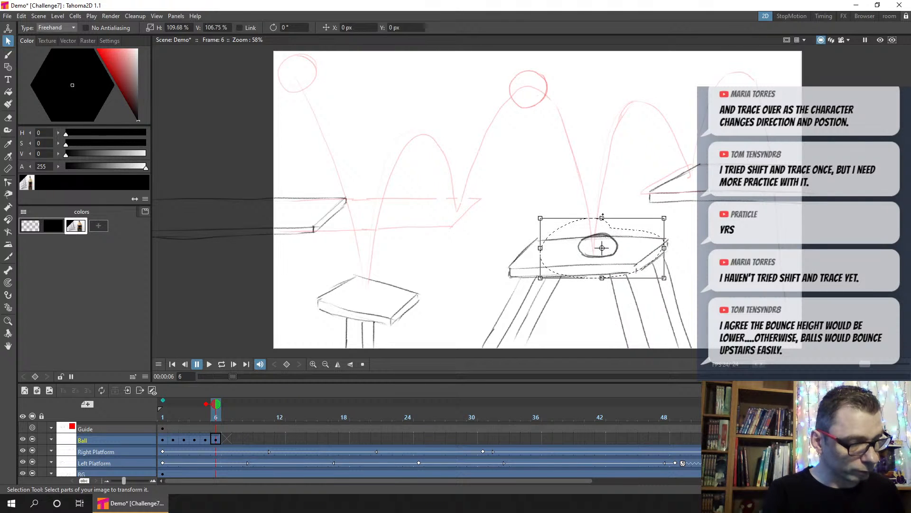
{"action": "left_click_drag", "start_coordinate": [623, 249], "coordinate": [660, 250]}
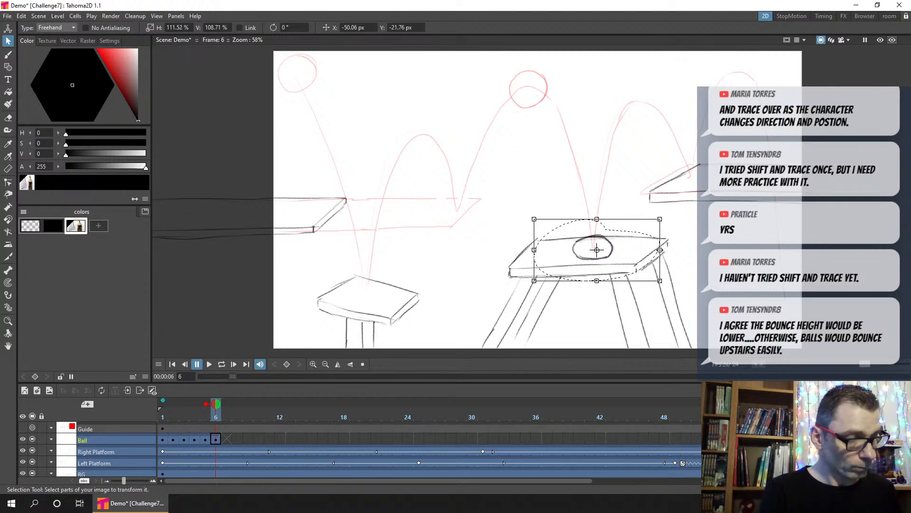
{"action": "left_click", "coordinate": [685, 252]}
{"action": "key", "text": "ctrl+s"}
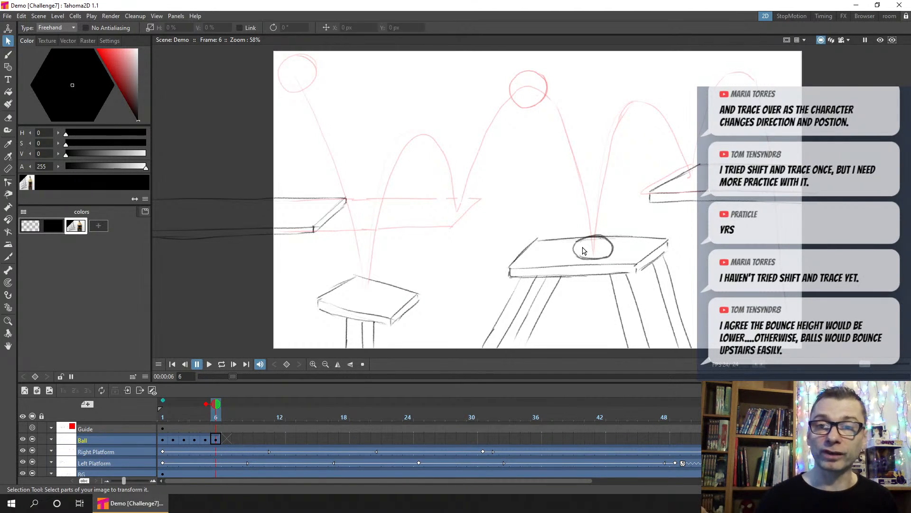
Step: Trace the frame 1 ball in frame 7 and move it to the peak of the arc between the large table and the right platform
{"action": "left_click", "coordinate": [226, 440]}
{"action": "left_click", "coordinate": [8, 55]}
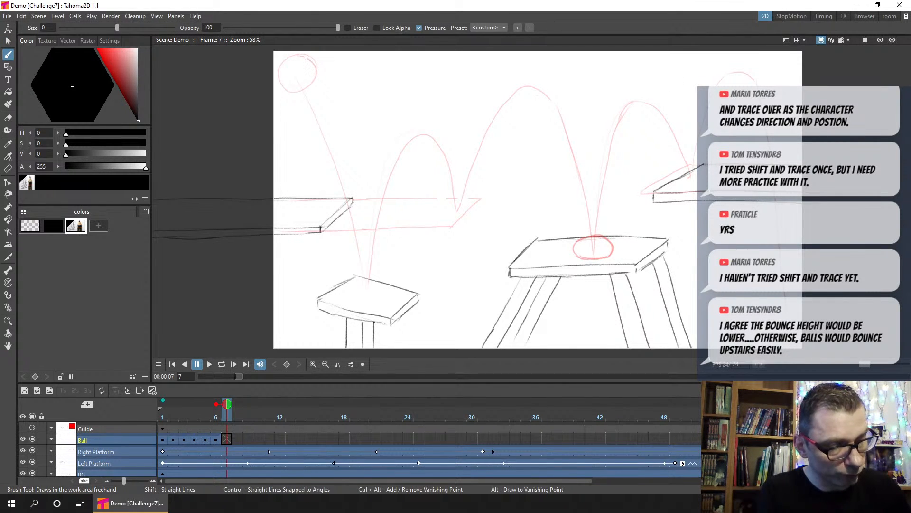
{"action": "mouse_move", "coordinate": [306, 58]}
{"action": "left_mouse_down"}
{"action": "mouse_move", "coordinate": [278, 68]}
{"action": "mouse_move", "coordinate": [283, 88]}
{"action": "mouse_move", "coordinate": [304, 88]}
{"action": "mouse_move", "coordinate": [315, 71]}
{"action": "left_mouse_up"}
{"action": "left_click", "coordinate": [8, 42]}
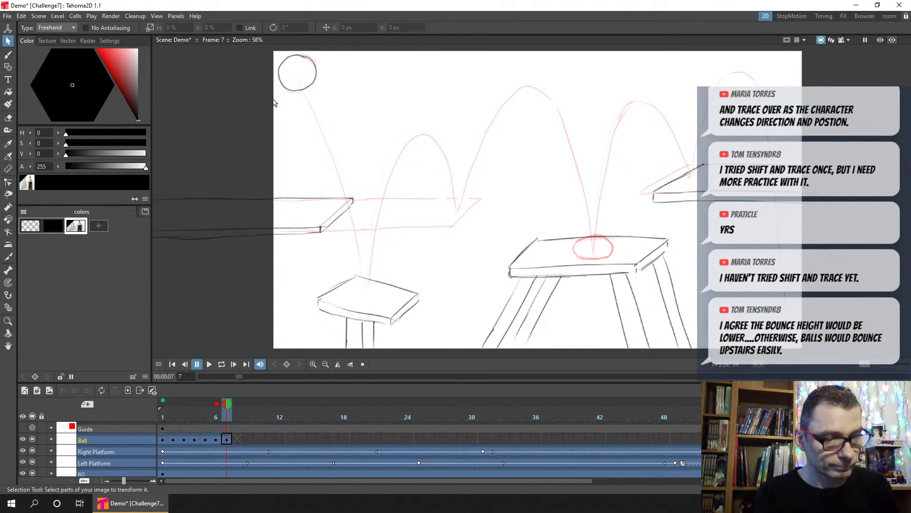
{"action": "left_click_drag", "start_coordinate": [273, 103], "coordinate": [348, 46]}
{"action": "left_click_drag", "start_coordinate": [320, 87], "coordinate": [661, 116]}
Step: Draw a squashed ball in frame 8 where the guide arc lands on the right platform, and advance to frame 9
{"action": "left_click", "coordinate": [237, 418]}
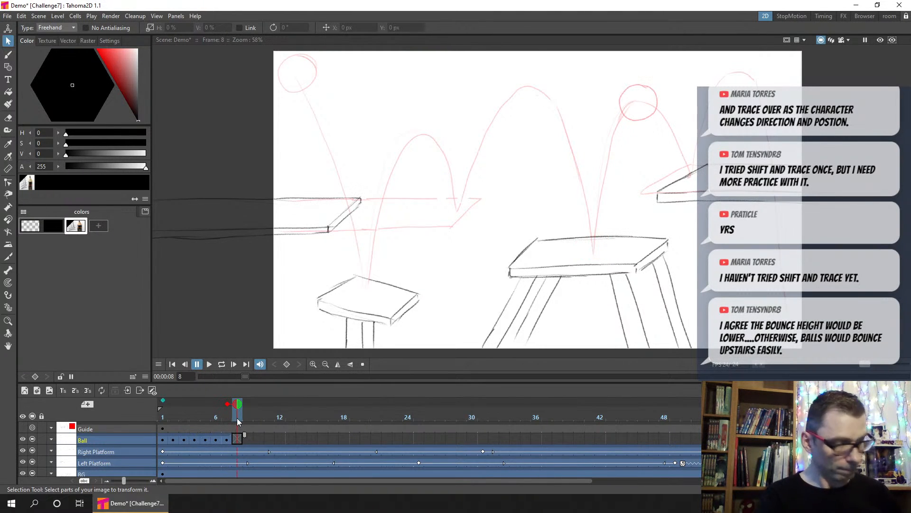
{"action": "key", "text": "b"}
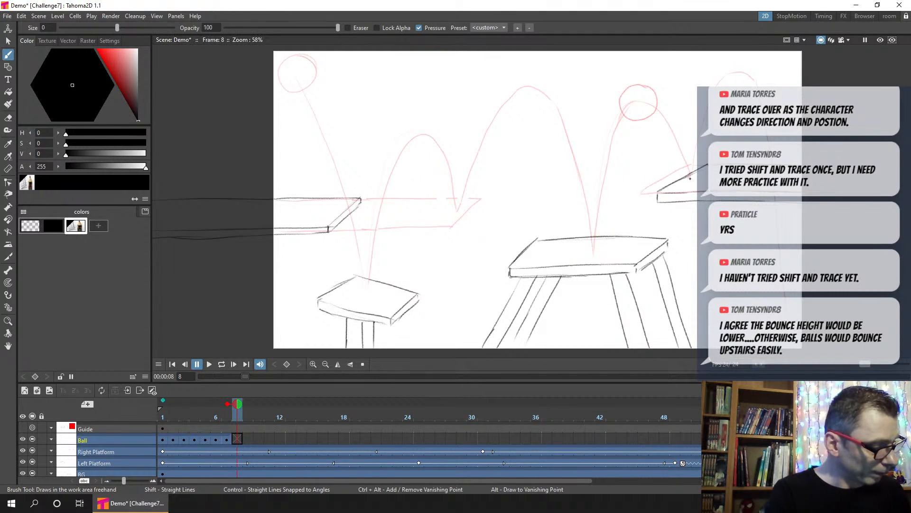
{"action": "mouse_move", "coordinate": [697, 163]}
{"action": "left_mouse_down"}
{"action": "mouse_move", "coordinate": [678, 178]}
{"action": "mouse_move", "coordinate": [693, 166]}
{"action": "mouse_move", "coordinate": [703, 178]}
{"action": "mouse_move", "coordinate": [686, 165]}
{"action": "mouse_move", "coordinate": [695, 160]}
{"action": "mouse_move", "coordinate": [689, 185]}
{"action": "mouse_move", "coordinate": [707, 178]}
{"action": "mouse_move", "coordinate": [679, 167]}
{"action": "mouse_move", "coordinate": [688, 164]}
{"action": "mouse_move", "coordinate": [708, 168]}
{"action": "mouse_move", "coordinate": [703, 178]}
{"action": "mouse_move", "coordinate": [685, 164]}
{"action": "mouse_move", "coordinate": [671, 179]}
{"action": "mouse_move", "coordinate": [690, 186]}
{"action": "mouse_move", "coordinate": [704, 166]}
{"action": "mouse_move", "coordinate": [703, 182]}
{"action": "mouse_move", "coordinate": [677, 184]}
{"action": "mouse_move", "coordinate": [705, 167]}
{"action": "mouse_move", "coordinate": [697, 165]}
{"action": "mouse_move", "coordinate": [674, 181]}
{"action": "left_mouse_up"}
{"action": "key", "text": "ctrl+z"}
{"action": "key", "text": "ctrl+z"}
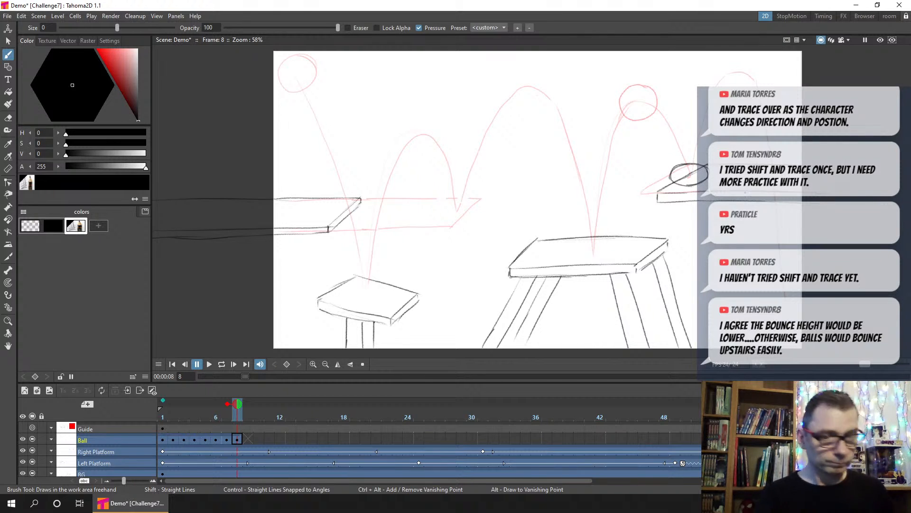
{"action": "key", "text": "period"}
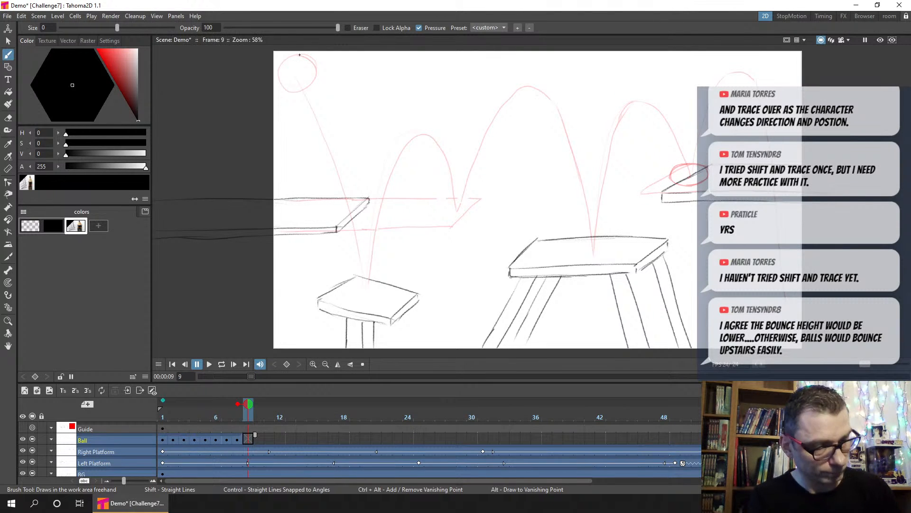
Step: Try placing a traced copy of the frame 1 ball at the last arc's peak in frame 9, save the scene and delete the ball
{"action": "mouse_move", "coordinate": [310, 59]}
{"action": "left_mouse_down"}
{"action": "mouse_move", "coordinate": [291, 55]}
{"action": "mouse_move", "coordinate": [281, 82]}
{"action": "mouse_move", "coordinate": [297, 92]}
{"action": "mouse_move", "coordinate": [318, 77]}
{"action": "mouse_move", "coordinate": [307, 57]}
{"action": "mouse_move", "coordinate": [288, 56]}
{"action": "mouse_move", "coordinate": [279, 80]}
{"action": "mouse_move", "coordinate": [286, 90]}
{"action": "mouse_move", "coordinate": [314, 61]}
{"action": "mouse_move", "coordinate": [286, 56]}
{"action": "mouse_move", "coordinate": [279, 77]}
{"action": "mouse_move", "coordinate": [308, 89]}
{"action": "mouse_move", "coordinate": [313, 62]}
{"action": "left_mouse_up"}
{"action": "key", "text": "ctrl+z"}
{"action": "key", "text": "ctrl+z"}
{"action": "left_click", "coordinate": [8, 41]}
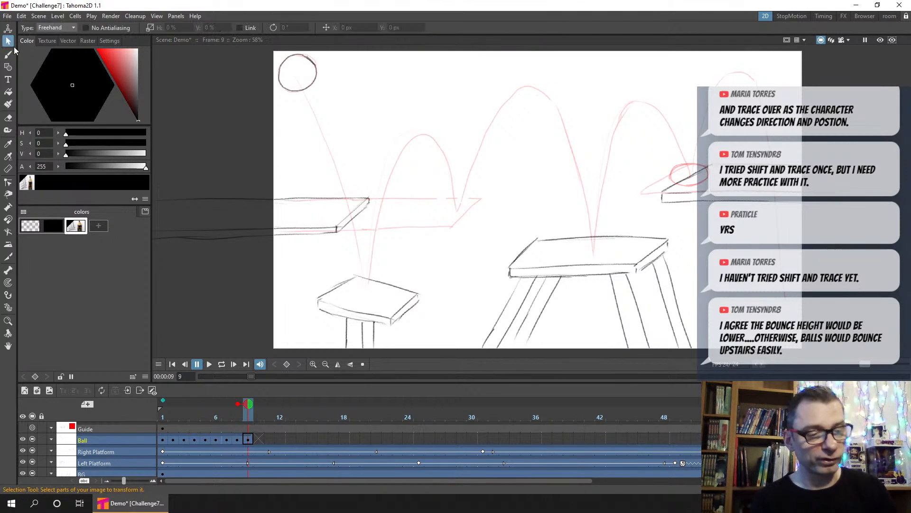
{"action": "mouse_move", "coordinate": [268, 99]}
{"action": "left_mouse_down"}
{"action": "mouse_move", "coordinate": [326, 101]}
{"action": "mouse_move", "coordinate": [331, 51]}
{"action": "mouse_move", "coordinate": [251, 63]}
{"action": "mouse_move", "coordinate": [401, 107]}
{"action": "mouse_move", "coordinate": [698, 158]}
{"action": "mouse_move", "coordinate": [772, 86]}
{"action": "mouse_move", "coordinate": [751, 82]}
{"action": "left_mouse_up"}
{"action": "key", "text": "ctrl+s"}
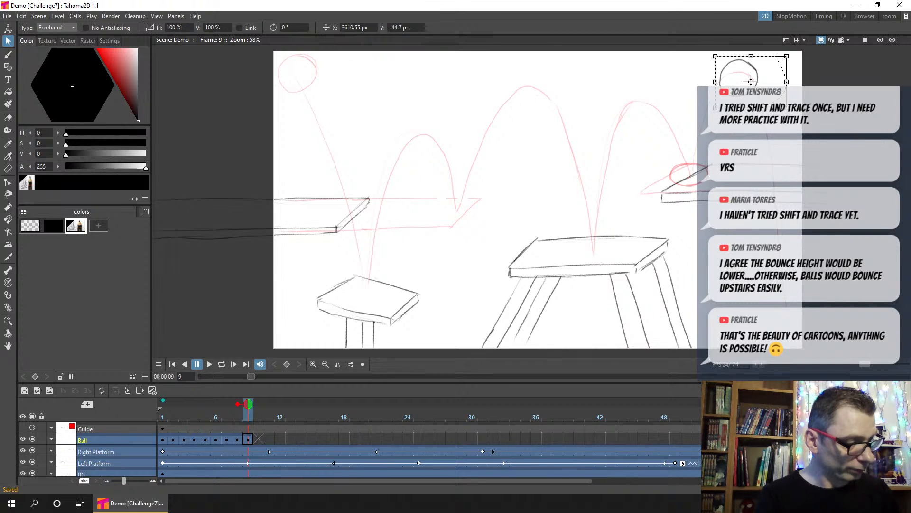
{"action": "left_click", "coordinate": [737, 95]}
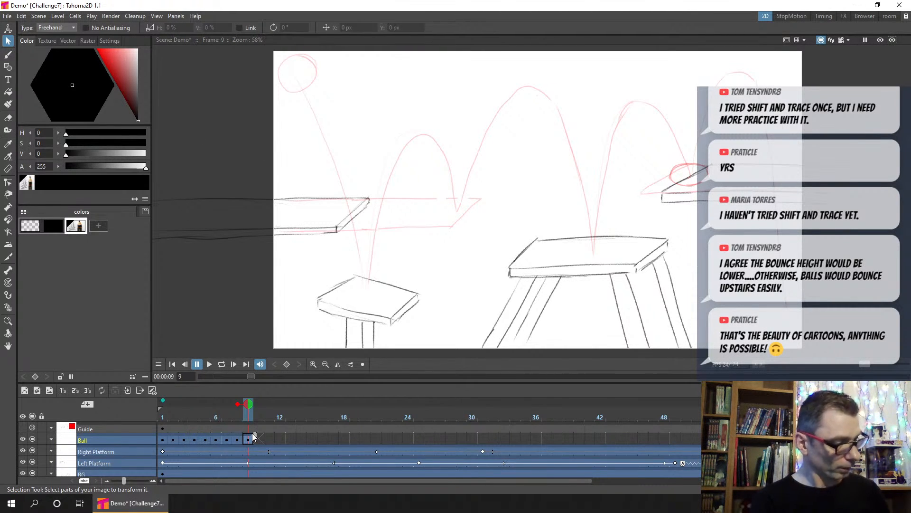
Step: Retrace the frame 1 ball in frame 9 with the brush and move it to the peak of the last guide arc
{"action": "left_click", "coordinate": [9, 56]}
{"action": "key", "text": "ctrl+s"}
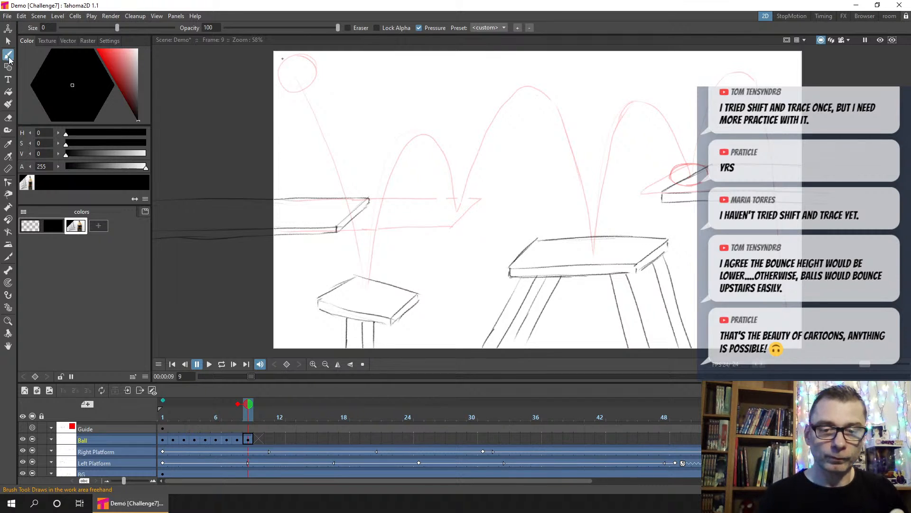
{"action": "left_click", "coordinate": [318, 52]}
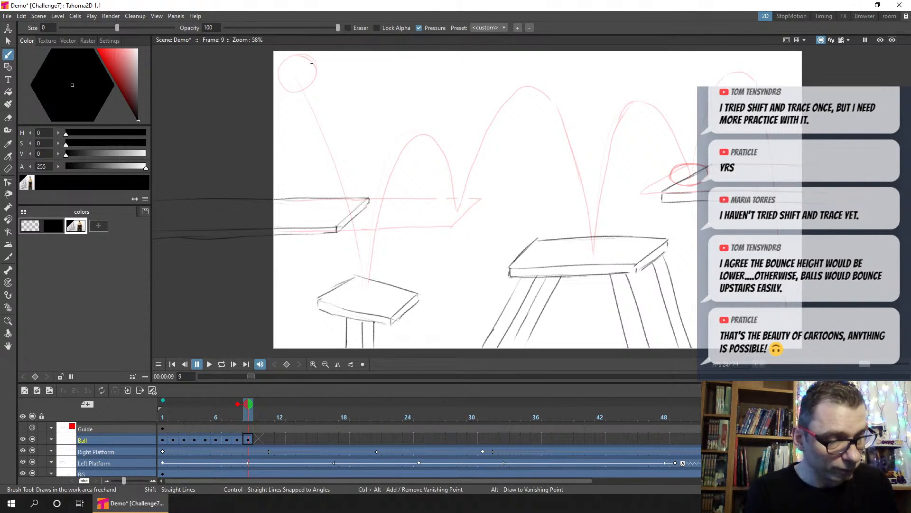
{"action": "mouse_move", "coordinate": [309, 61]}
{"action": "left_mouse_down"}
{"action": "mouse_move", "coordinate": [279, 69]}
{"action": "mouse_move", "coordinate": [283, 88]}
{"action": "mouse_move", "coordinate": [307, 83]}
{"action": "mouse_move", "coordinate": [315, 62]}
{"action": "mouse_move", "coordinate": [306, 56]}
{"action": "mouse_move", "coordinate": [316, 71]}
{"action": "mouse_move", "coordinate": [300, 90]}
{"action": "mouse_move", "coordinate": [312, 101]}
{"action": "mouse_move", "coordinate": [335, 56]}
{"action": "mouse_move", "coordinate": [253, 71]}
{"action": "left_mouse_up"}
{"action": "key", "text": "s"}
{"action": "mouse_move", "coordinate": [325, 85]}
{"action": "left_mouse_down"}
{"action": "mouse_move", "coordinate": [524, 114]}
{"action": "mouse_move", "coordinate": [737, 83]}
{"action": "mouse_move", "coordinate": [743, 72]}
{"action": "mouse_move", "coordinate": [749, 80]}
{"action": "left_mouse_up"}
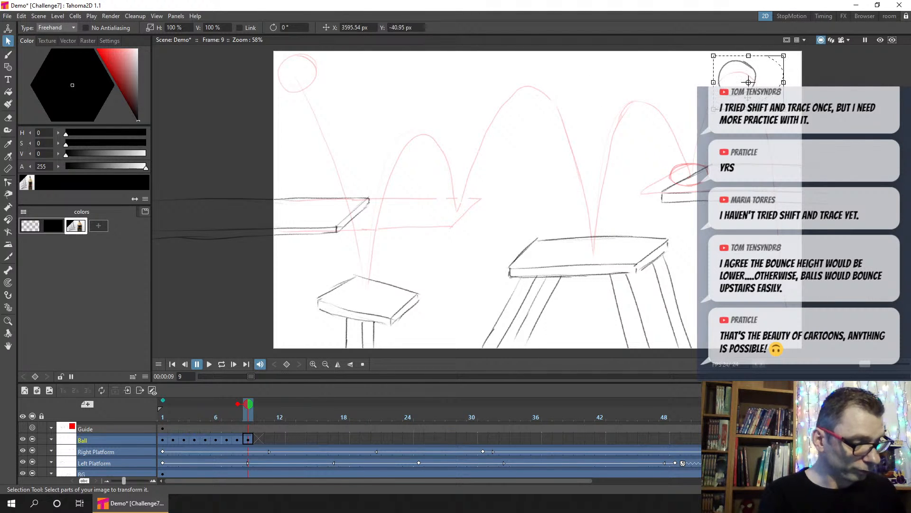
Step: Draw a vertically stretched ball with the brush in frame 10 where the last guide arc falls beside the large table, and save the scene
{"action": "left_click", "coordinate": [683, 126]}
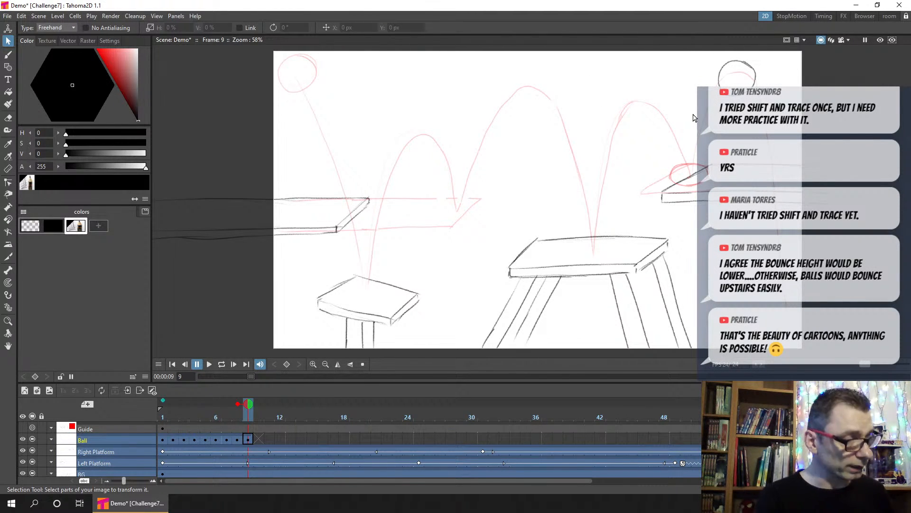
{"action": "left_click", "coordinate": [258, 439]}
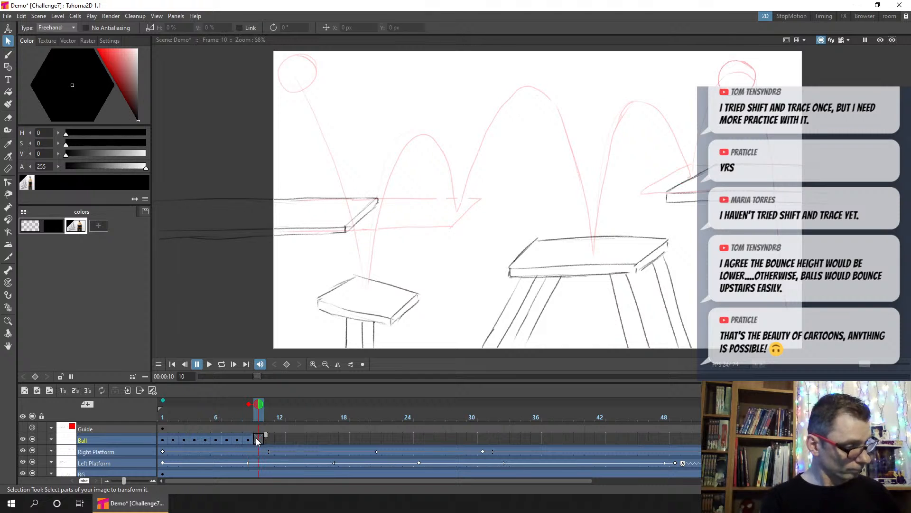
{"action": "left_click", "coordinate": [11, 56]}
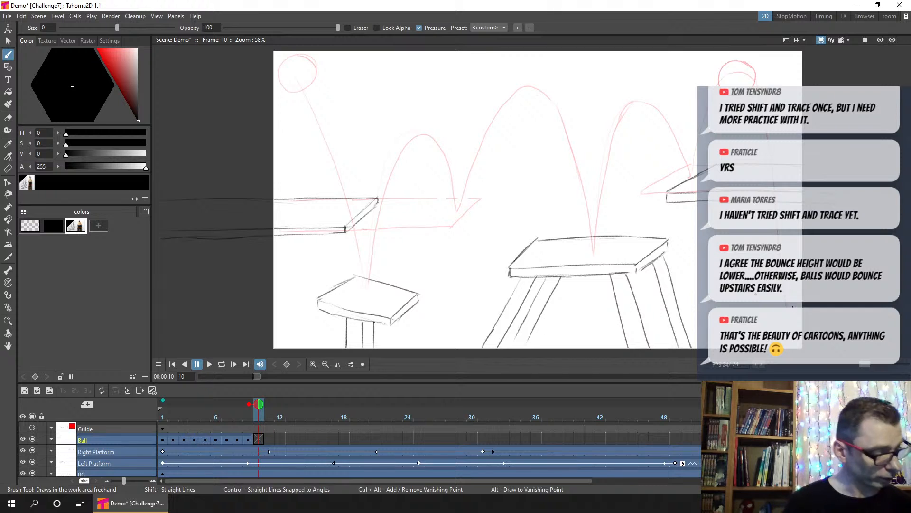
{"action": "mouse_move", "coordinate": [787, 305]}
{"action": "left_mouse_down"}
{"action": "mouse_move", "coordinate": [778, 321]}
{"action": "mouse_move", "coordinate": [796, 312]}
{"action": "left_mouse_up"}
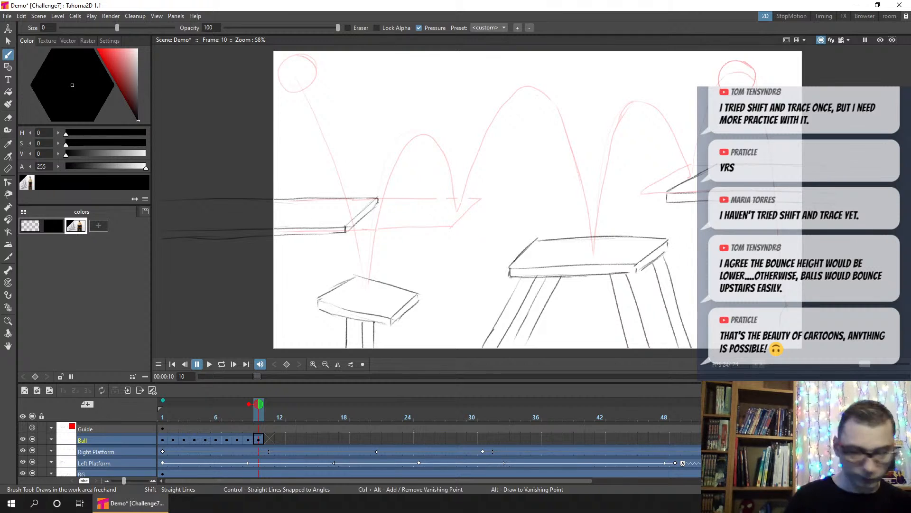
{"action": "key", "text": "ctrl+z"}
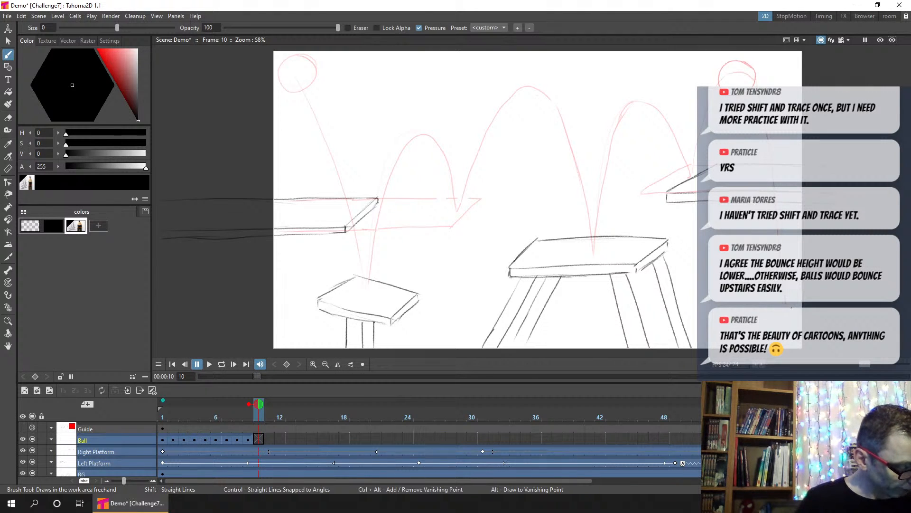
{"action": "key", "text": "ctrl+y"}
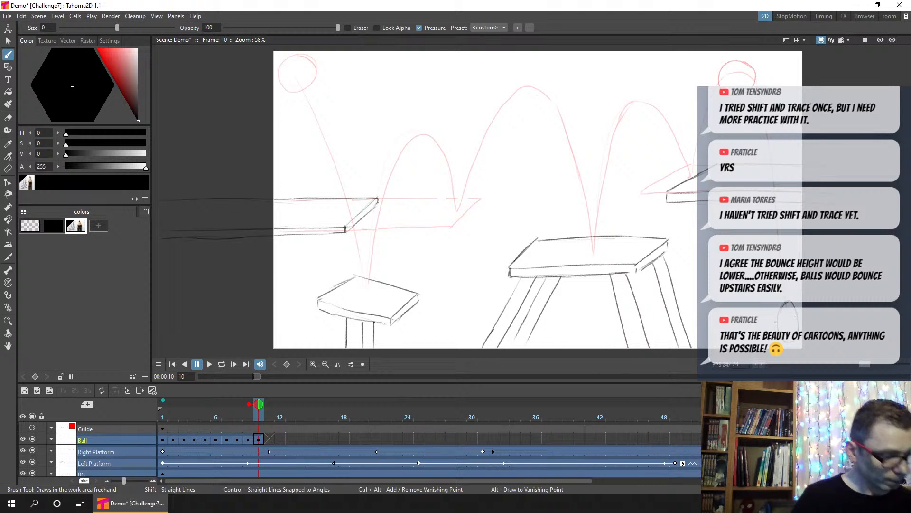
{"action": "key", "text": "ctrl+s"}
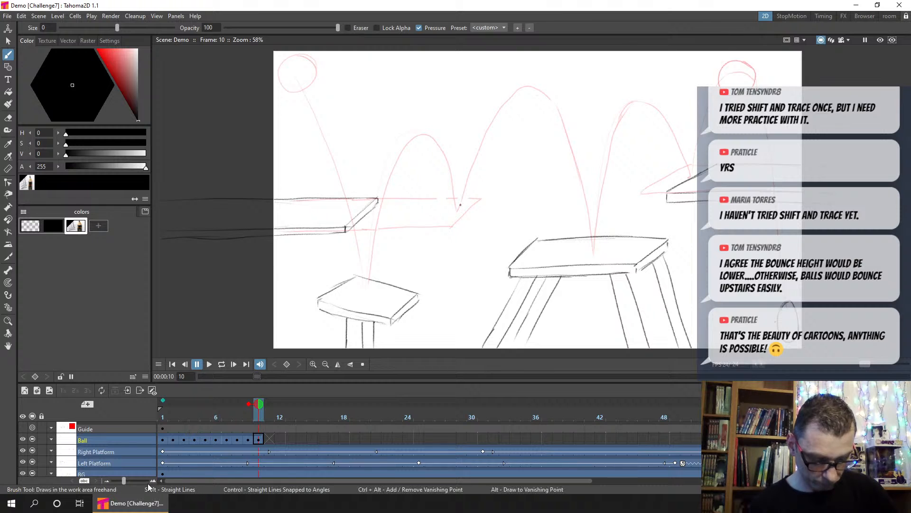
Step: Enlarge the timeline, step through the ball drawings from frame 1 to 10 to check the bounce, and save the scene
{"action": "left_click_drag", "start_coordinate": [124, 481], "coordinate": [141, 481]}
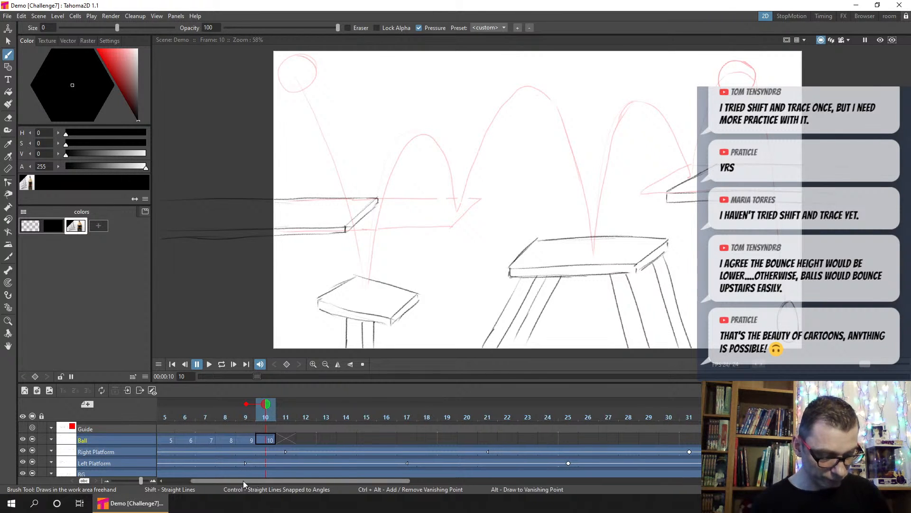
{"action": "left_click_drag", "start_coordinate": [243, 480], "coordinate": [217, 481]}
{"action": "left_click", "coordinate": [167, 415]}
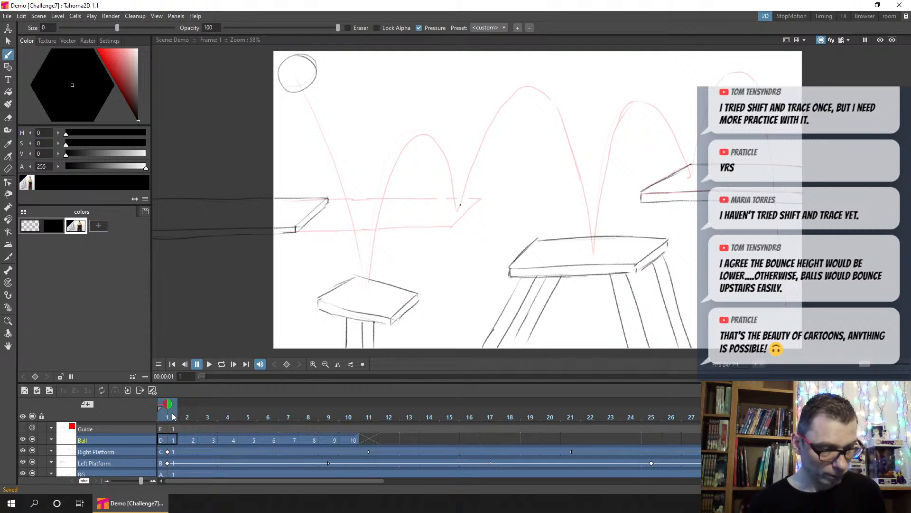
{"action": "left_click", "coordinate": [194, 415]}
{"action": "left_click_drag", "start_coordinate": [201, 409], "coordinate": [320, 407]}
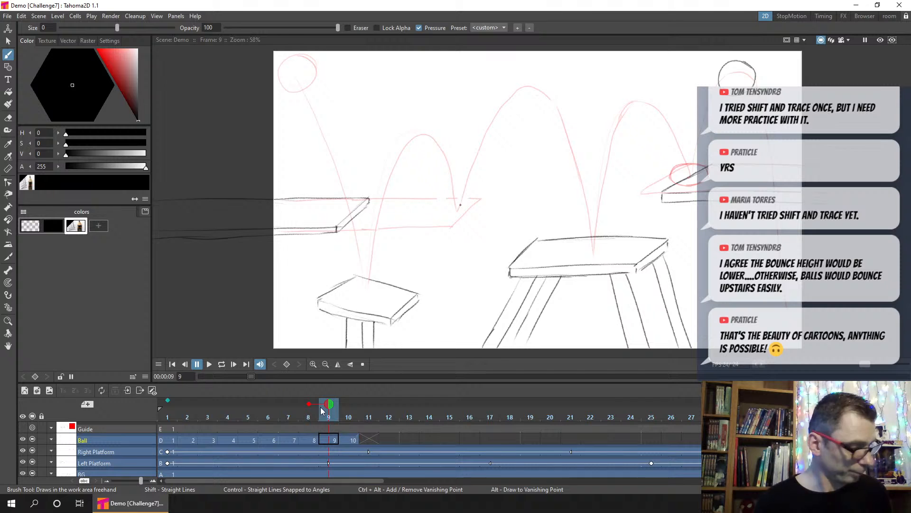
{"action": "left_click", "coordinate": [283, 417]}
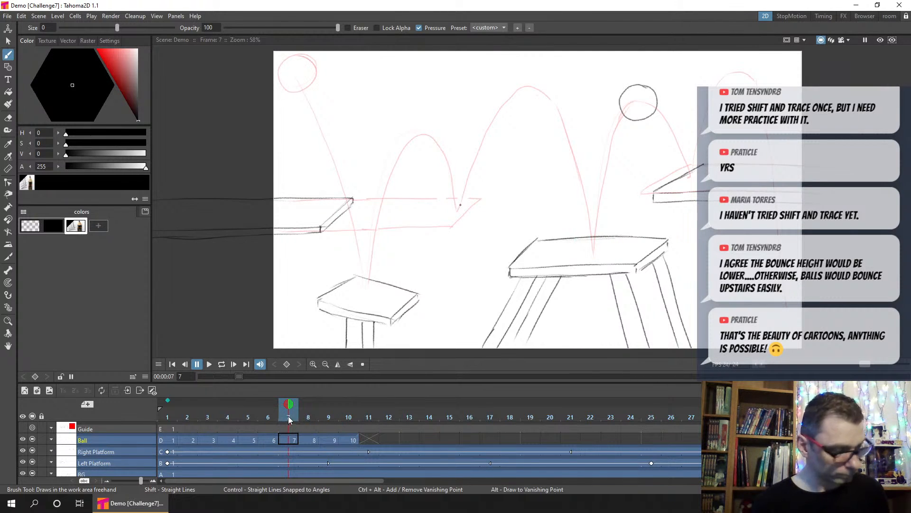
{"action": "left_click", "coordinate": [309, 419]}
{"action": "left_click", "coordinate": [331, 416]}
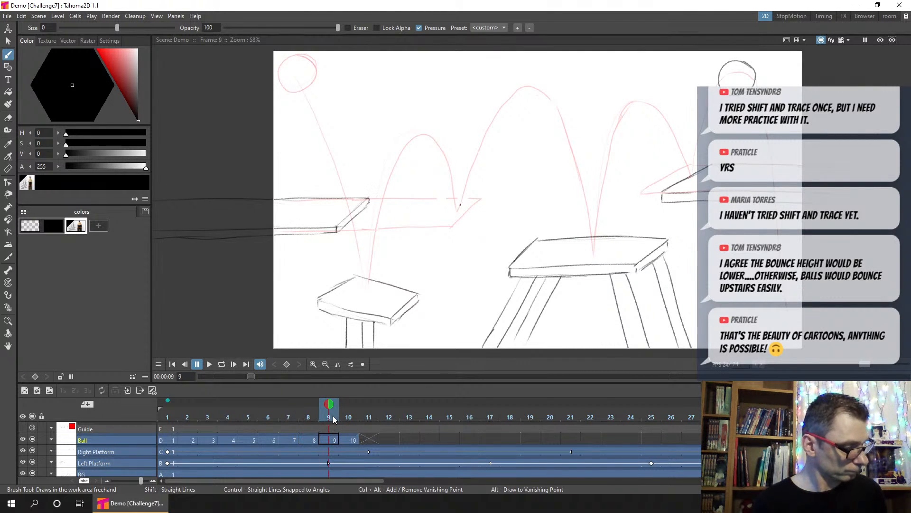
{"action": "left_click", "coordinate": [353, 417]}
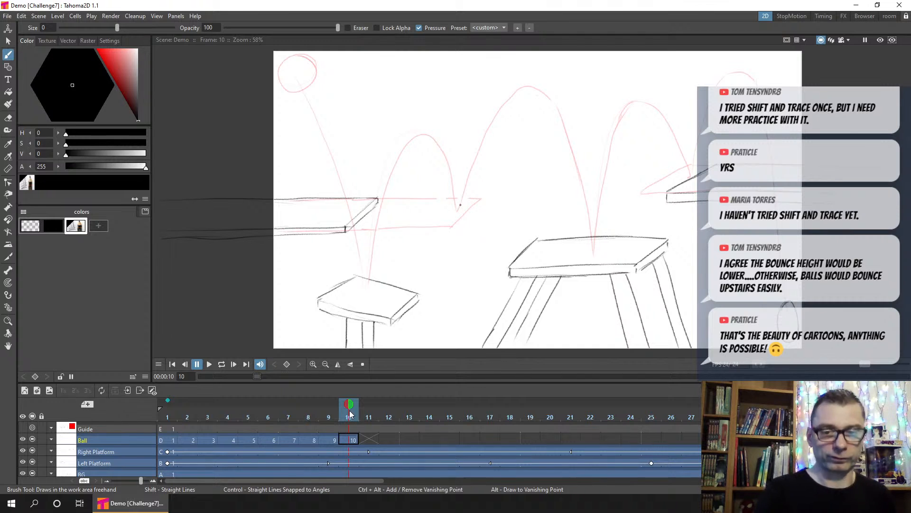
{"action": "key", "text": "ctrl+s"}
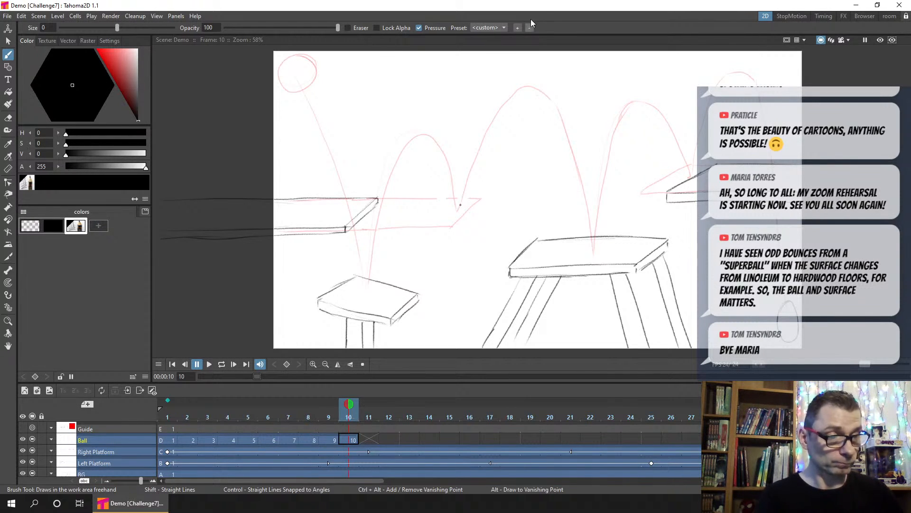
{"action": "key", "text": "ctrl+s"}
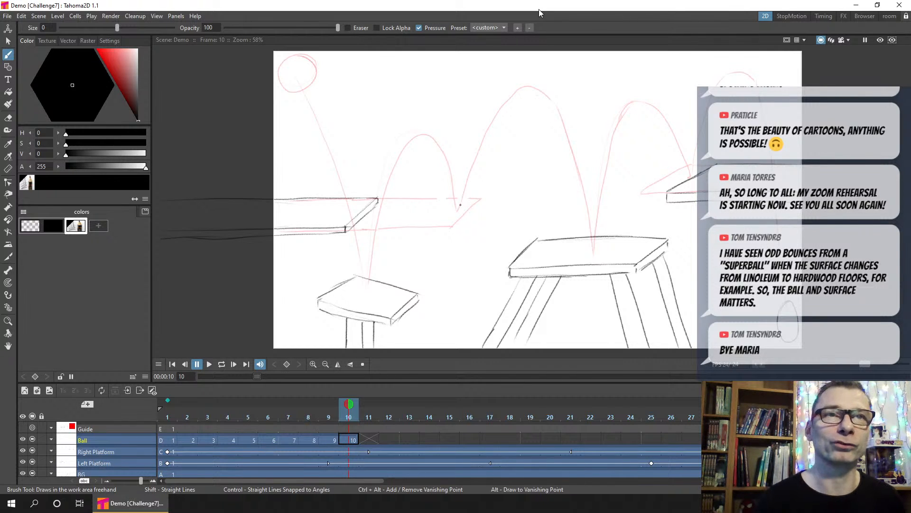
Step: Extend ball drawing 1 to hold through frame 5, and expose ball drawings 2 to 10 on threes
{"action": "left_click", "coordinate": [168, 417]}
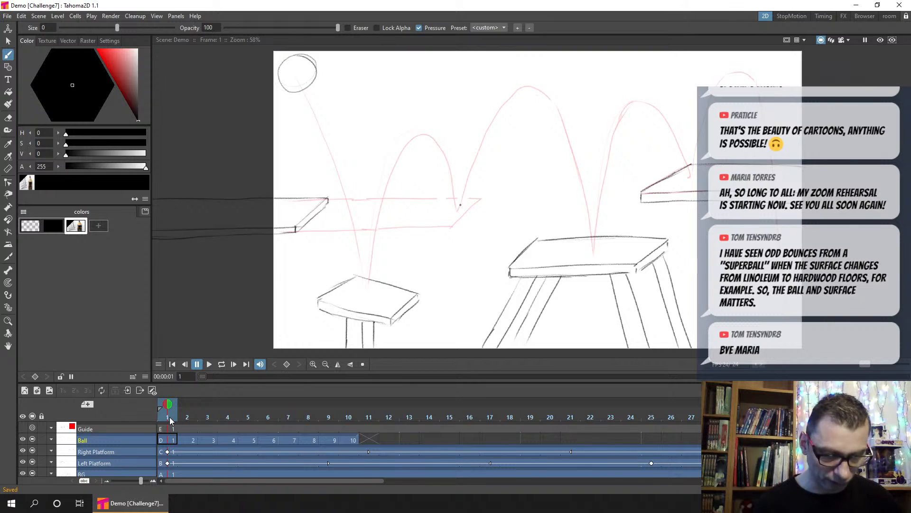
{"action": "left_click", "coordinate": [177, 440]}
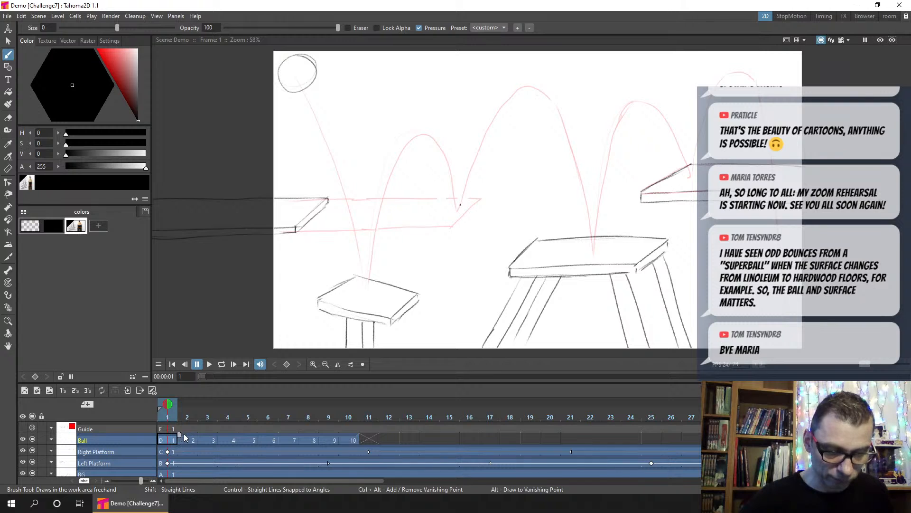
{"action": "left_click_drag", "start_coordinate": [183, 435], "coordinate": [264, 434]}
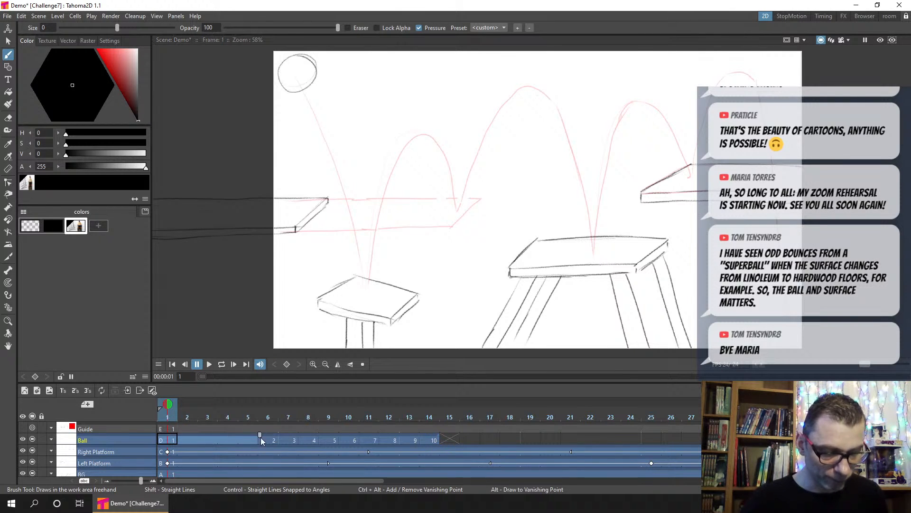
{"action": "left_click", "coordinate": [269, 441]}
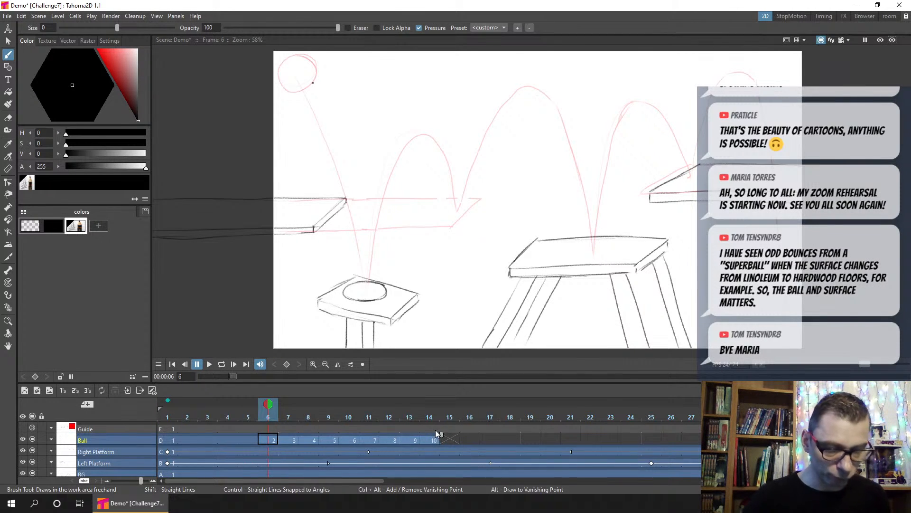
{"action": "left_click", "coordinate": [87, 391]}
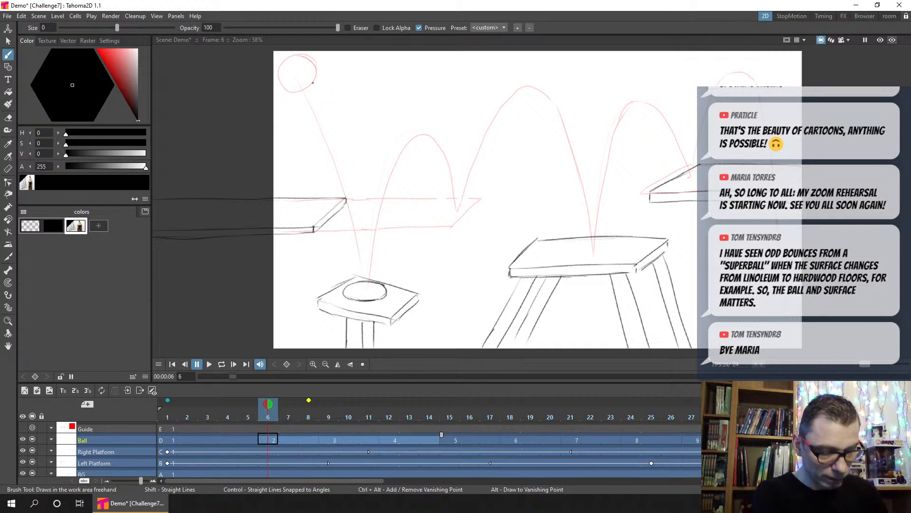
Step: Play the retimed ball bounce in a loop from the first frame, then stop and return to the start
{"action": "left_click", "coordinate": [173, 364]}
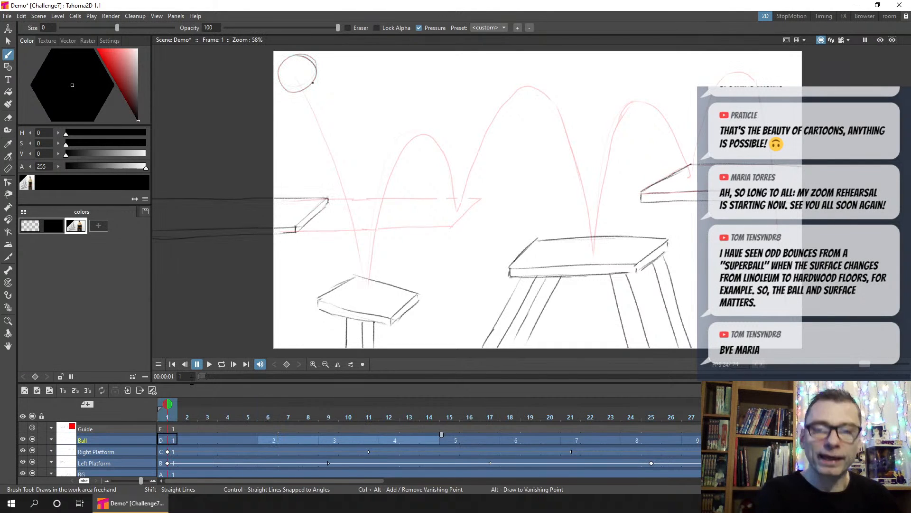
{"action": "left_click", "coordinate": [221, 364]}
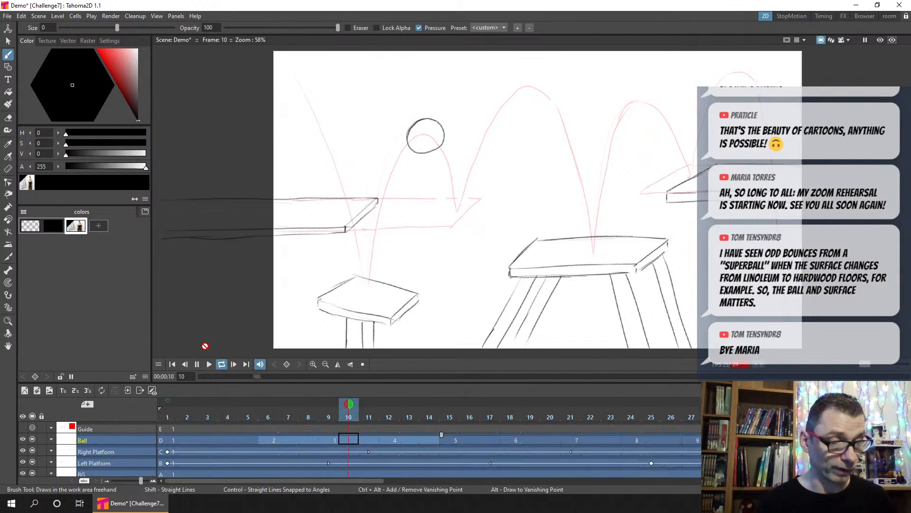
{"action": "left_click", "coordinate": [197, 363]}
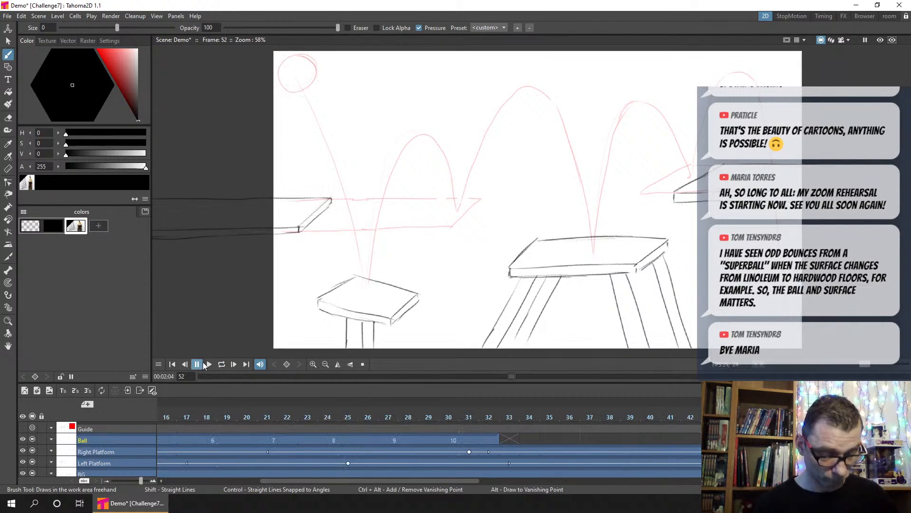
{"action": "left_click", "coordinate": [173, 365]}
Step: Lengthen the holds of ball drawings 1, 2, 3 and 4 so they end at frames 10, 17, 25 and 34
{"action": "left_click", "coordinate": [253, 440]}
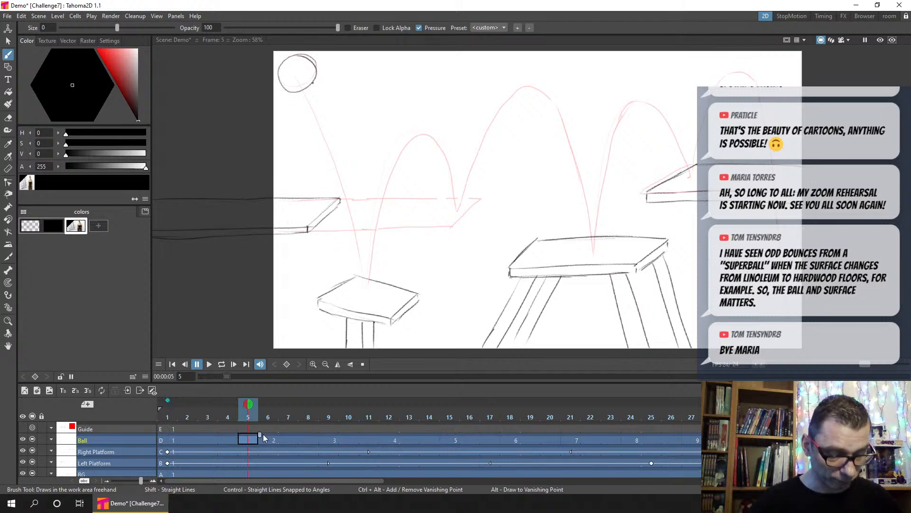
{"action": "left_click_drag", "start_coordinate": [260, 436], "coordinate": [362, 439]}
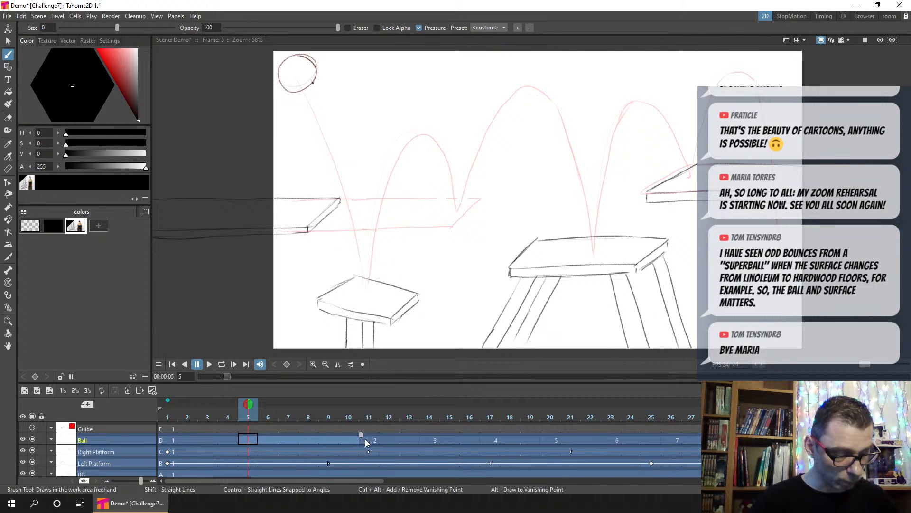
{"action": "left_click", "coordinate": [414, 438]}
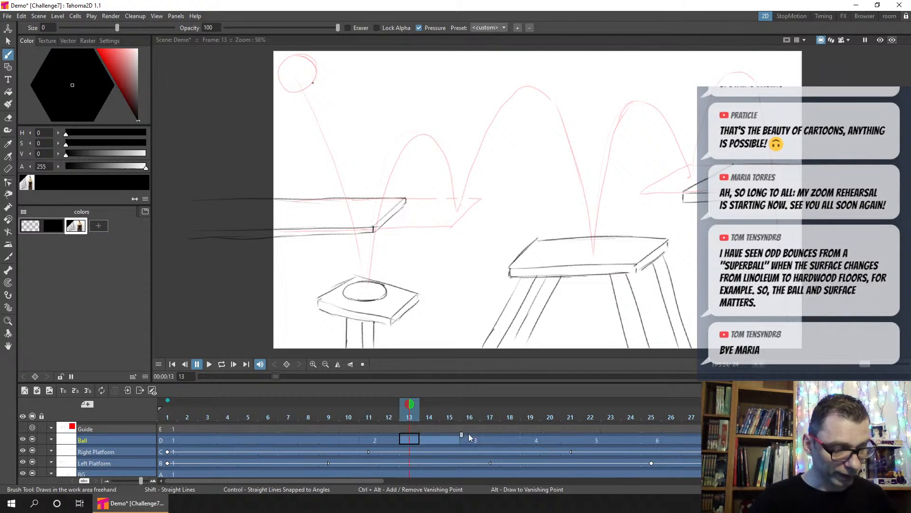
{"action": "left_click", "coordinate": [553, 441]}
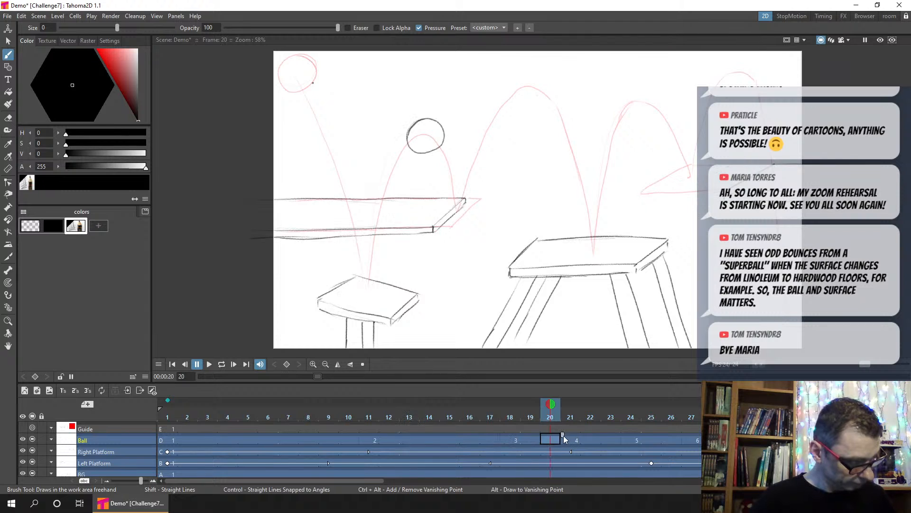
{"action": "left_click_drag", "start_coordinate": [637, 437], "coordinate": [639, 437]}
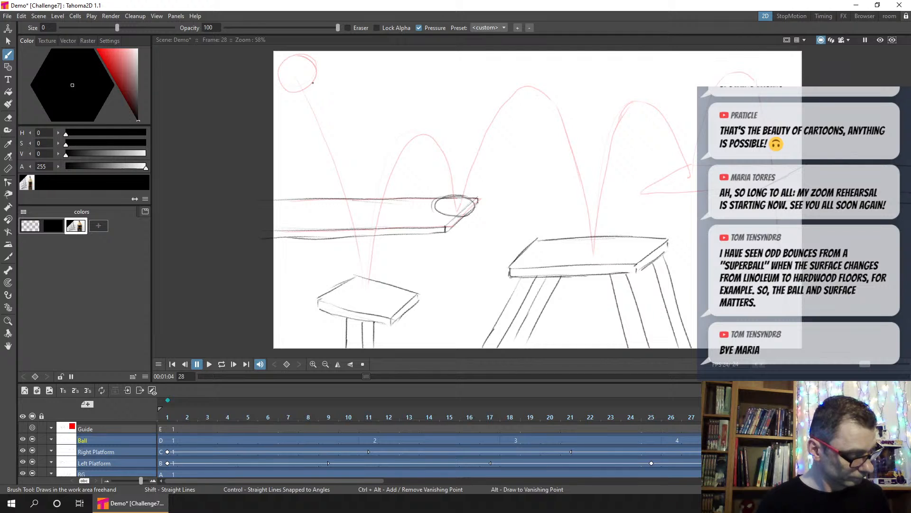
{"action": "scroll", "coordinate": [260, 459], "scroll_direction": "right", "scroll_amount": 10}
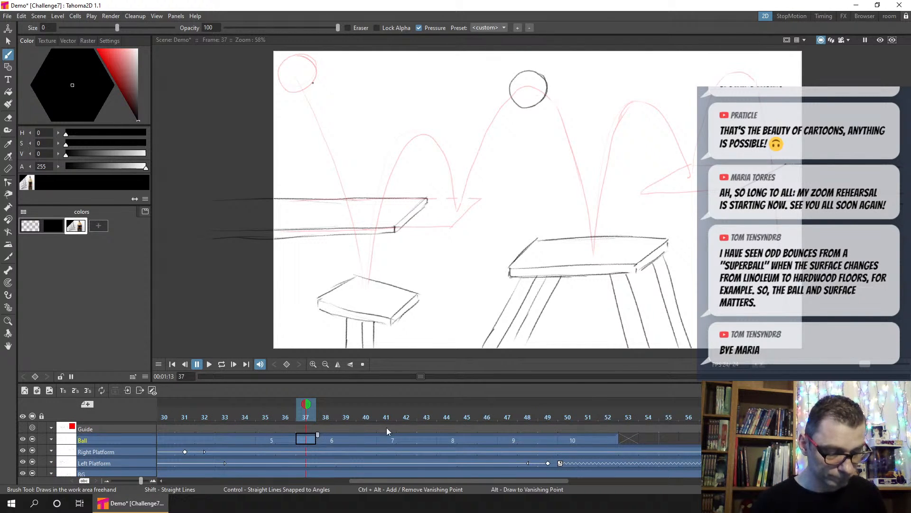
Step: Lengthen the holds of ball drawings 5, 6 and 7 so they end at frames 44, 54 and 65
{"action": "left_click_drag", "start_coordinate": [386, 427], "coordinate": [648, 430]}
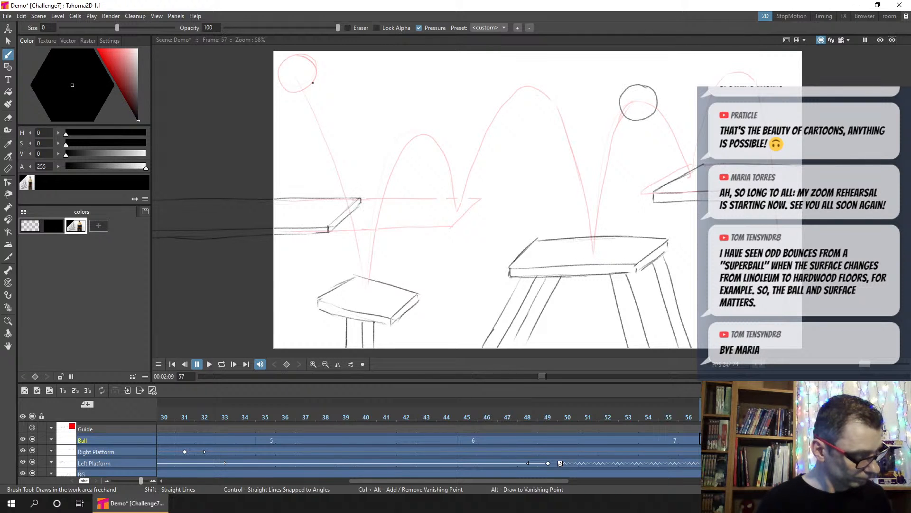
{"action": "key", "text": "Up"}
{"action": "key", "text": "Down"}
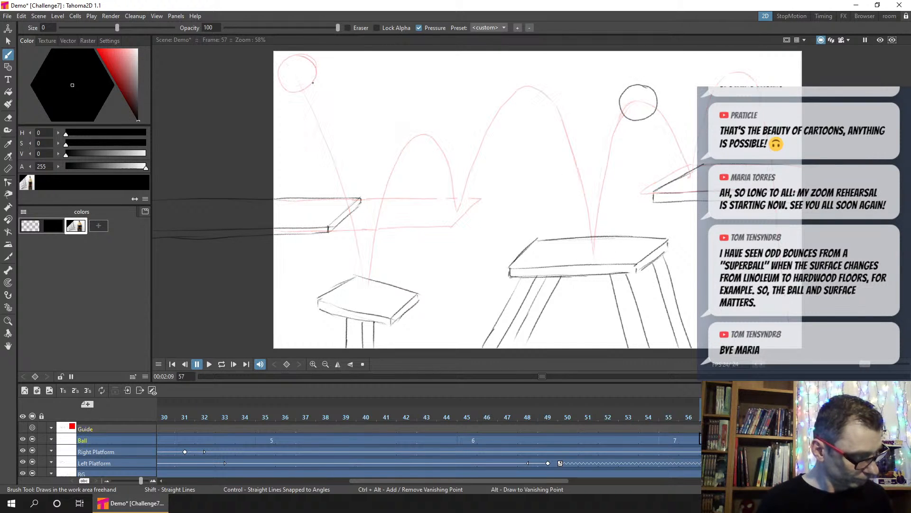
{"action": "scroll", "coordinate": [290, 458], "scroll_direction": "right", "scroll_amount": 10}
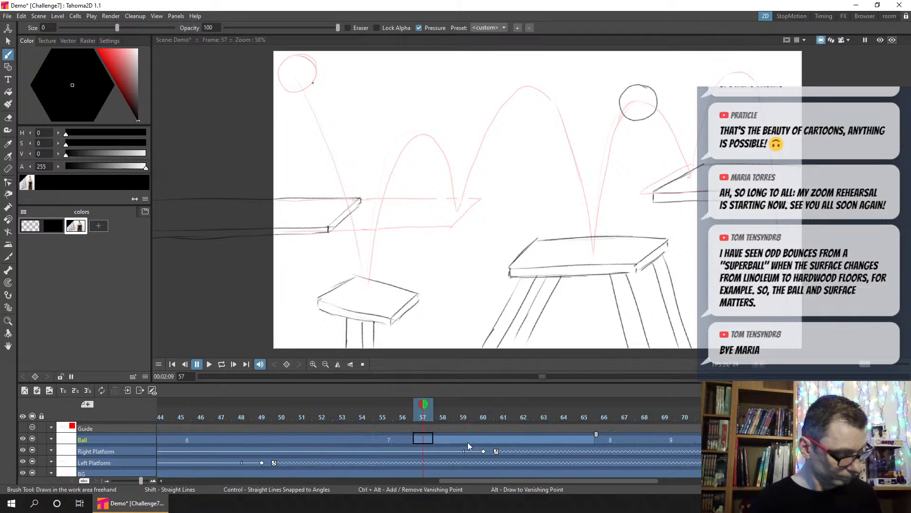
Step: Extend the holds of ball drawings 8 and 9 to end at frames 76 and 86, and end drawing 10 at frame 89
{"action": "left_click", "coordinate": [389, 440]}
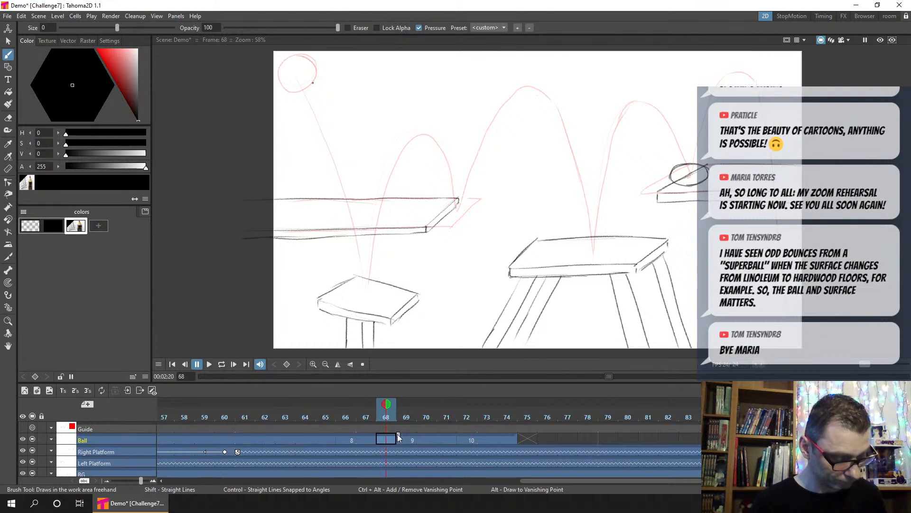
{"action": "mouse_move", "coordinate": [397, 434]}
{"action": "left_mouse_down"}
{"action": "mouse_move", "coordinate": [597, 432]}
{"action": "mouse_move", "coordinate": [562, 438]}
{"action": "left_mouse_up"}
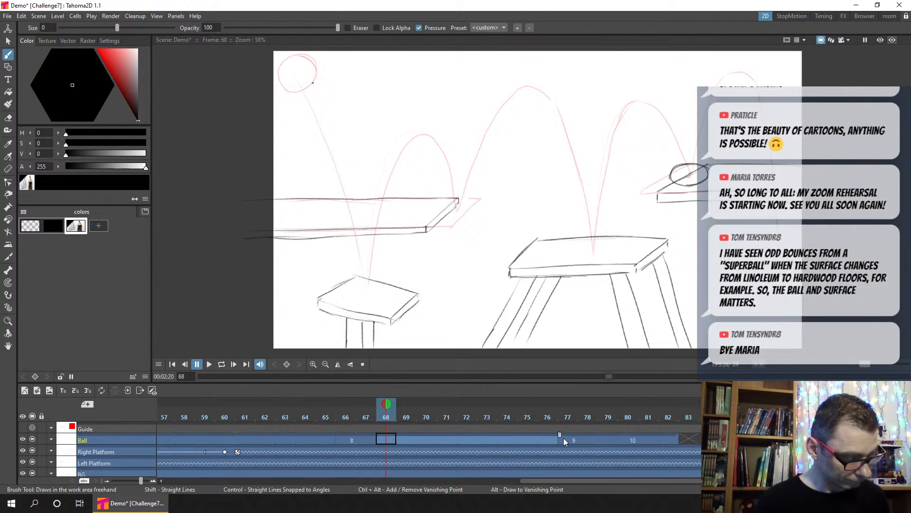
{"action": "left_click", "coordinate": [602, 440]}
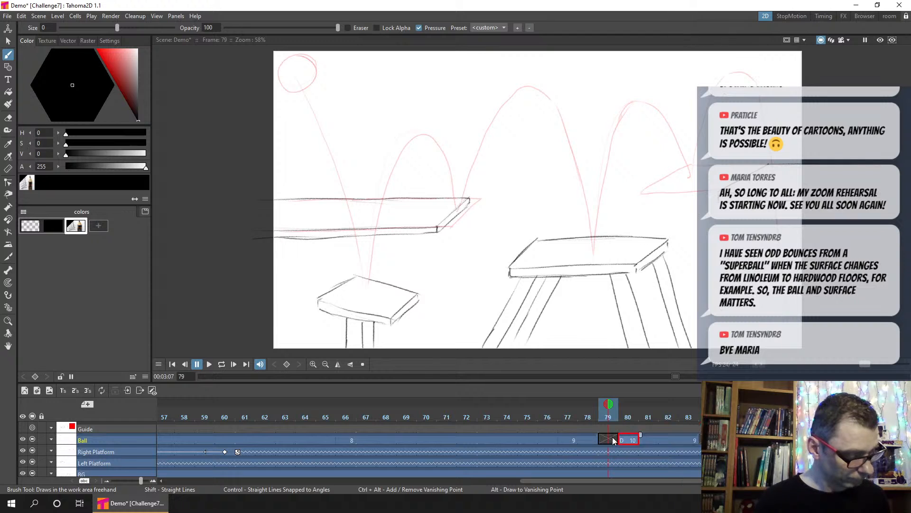
{"action": "left_click_drag", "start_coordinate": [620, 434], "coordinate": [741, 434]}
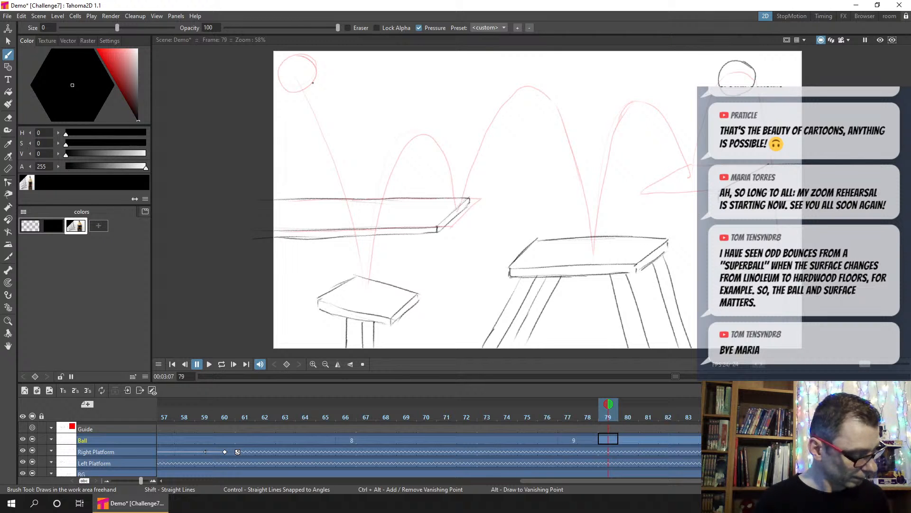
{"action": "left_click", "coordinate": [810, 440]}
{"action": "left_click_drag", "start_coordinate": [847, 445], "coordinate": [446, 442]}
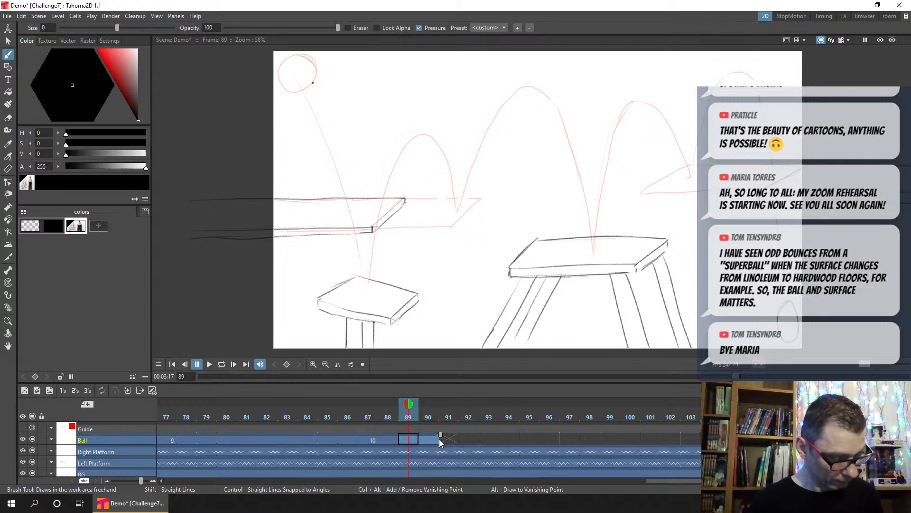
{"action": "left_click_drag", "start_coordinate": [452, 441], "coordinate": [419, 442]}
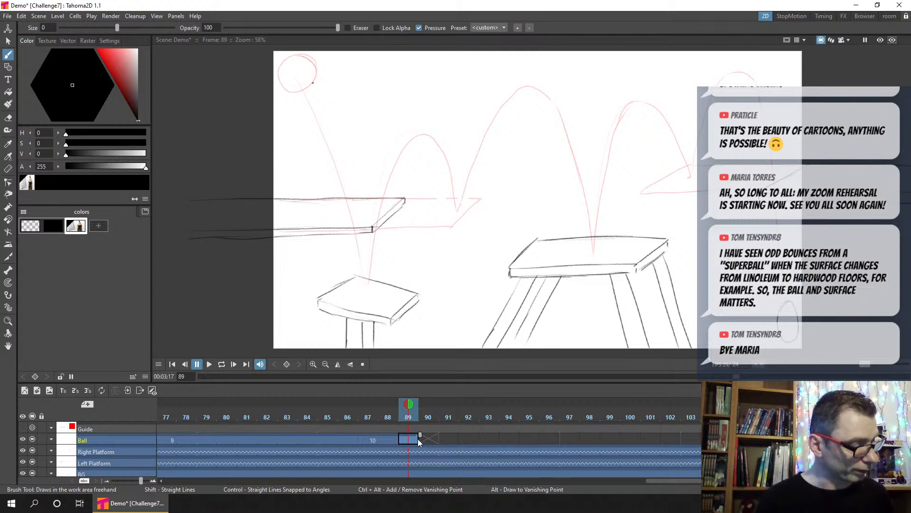
Step: Save the scene and play the retimed ball bounce from the first frame
{"action": "left_click", "coordinate": [173, 364]}
{"action": "key", "text": "ctrl+s"}
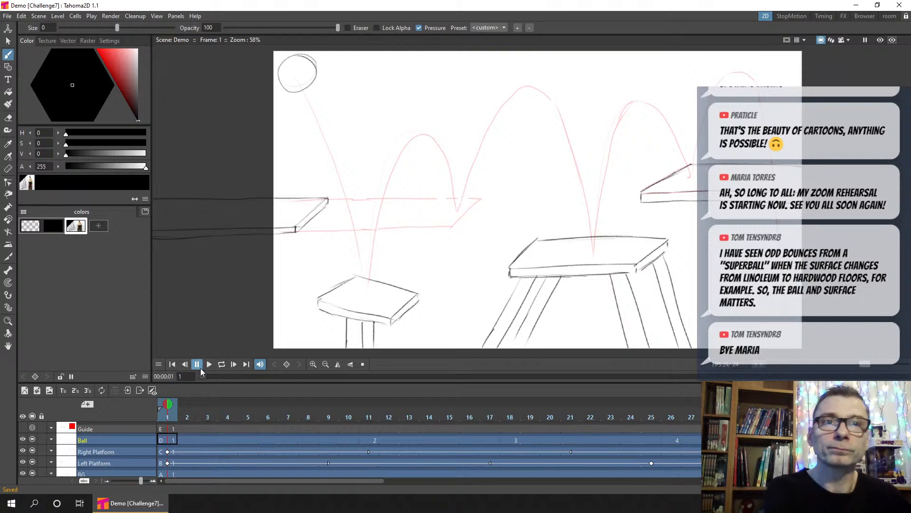
{"action": "key", "text": "p"}
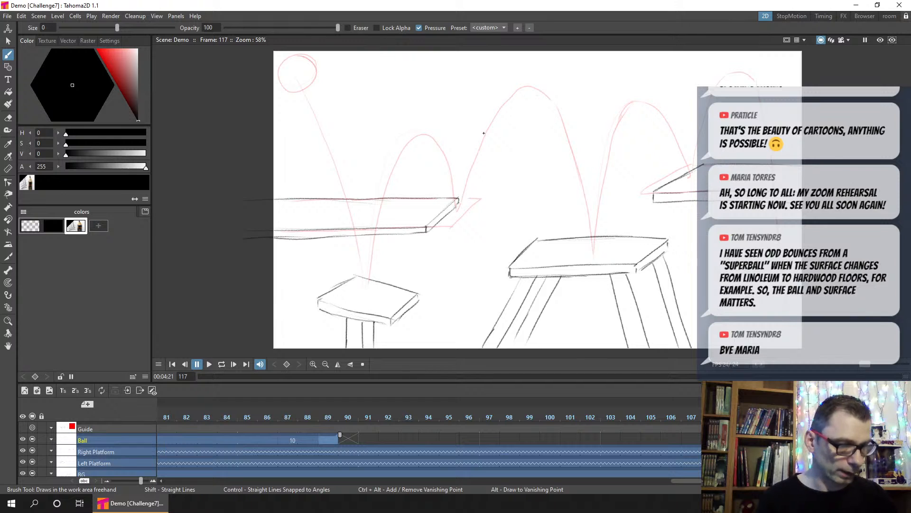
{"action": "left_click", "coordinate": [196, 364]}
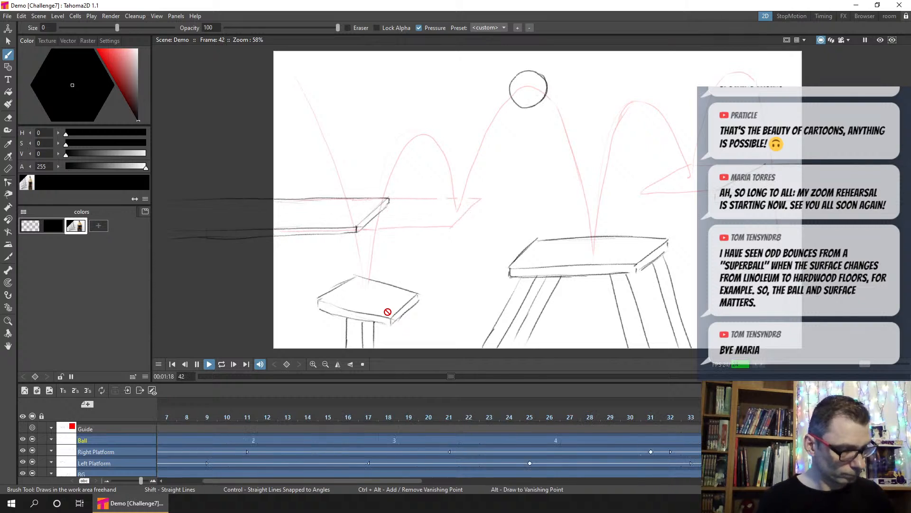
{"action": "left_click", "coordinate": [173, 364]}
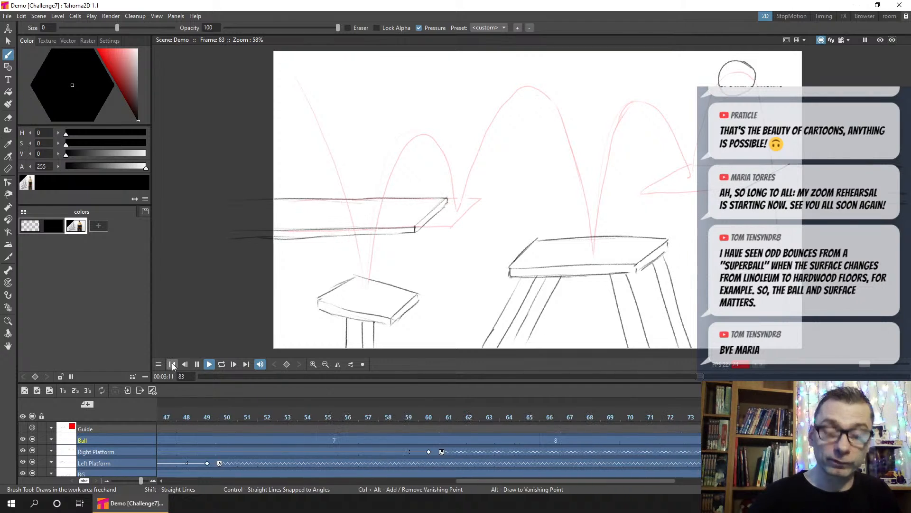
{"action": "left_click", "coordinate": [172, 364]}
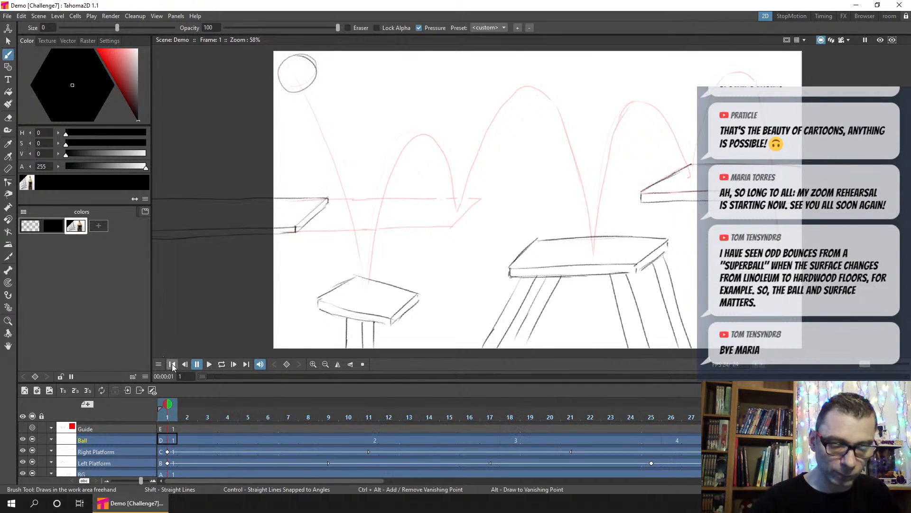
Step: Play the bounce in a loop, restarting it repeatedly from the first frame to compare ball contacts with the platform positions
{"action": "left_click", "coordinate": [221, 366]}
{"action": "left_click", "coordinate": [172, 365]}
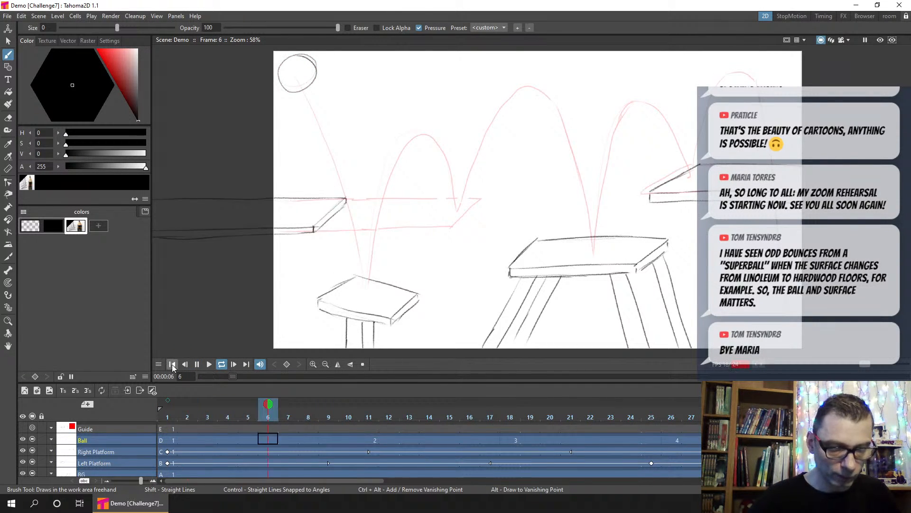
{"action": "left_click", "coordinate": [173, 364]}
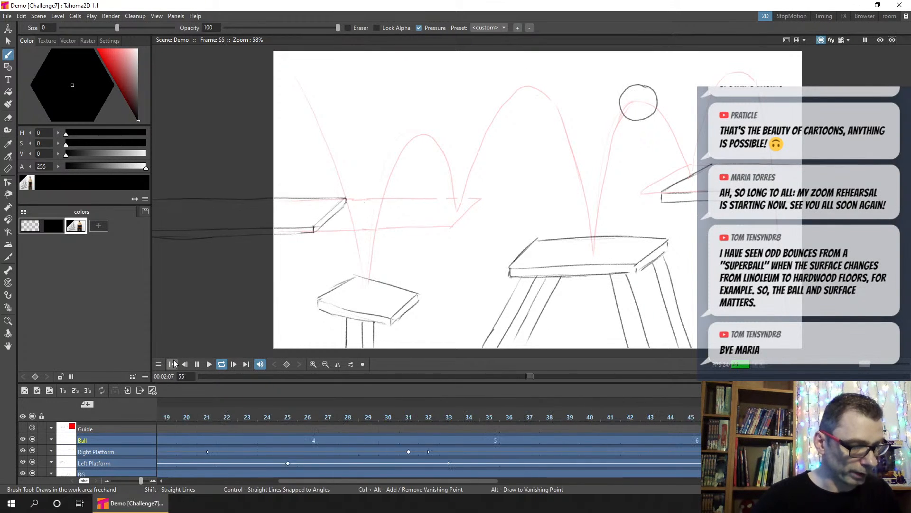
{"action": "left_click", "coordinate": [173, 362]}
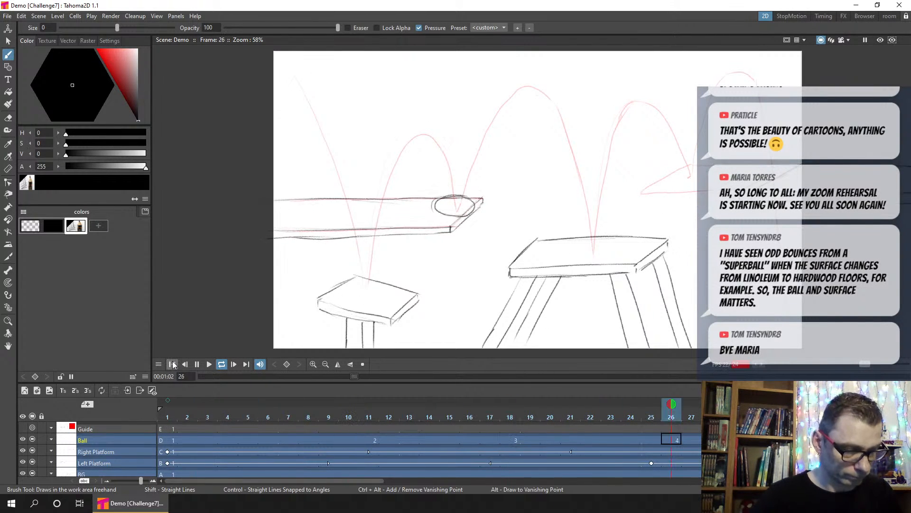
{"action": "left_click", "coordinate": [173, 364]}
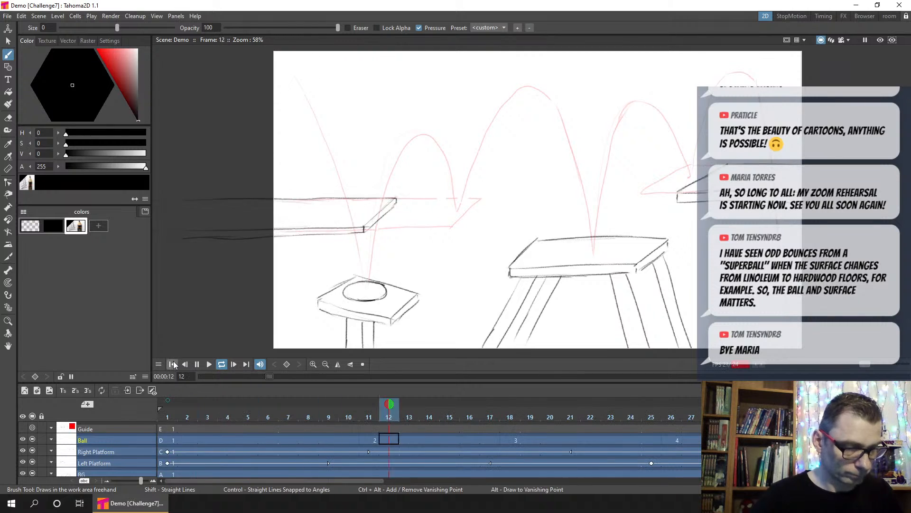
{"action": "left_click", "coordinate": [172, 364]}
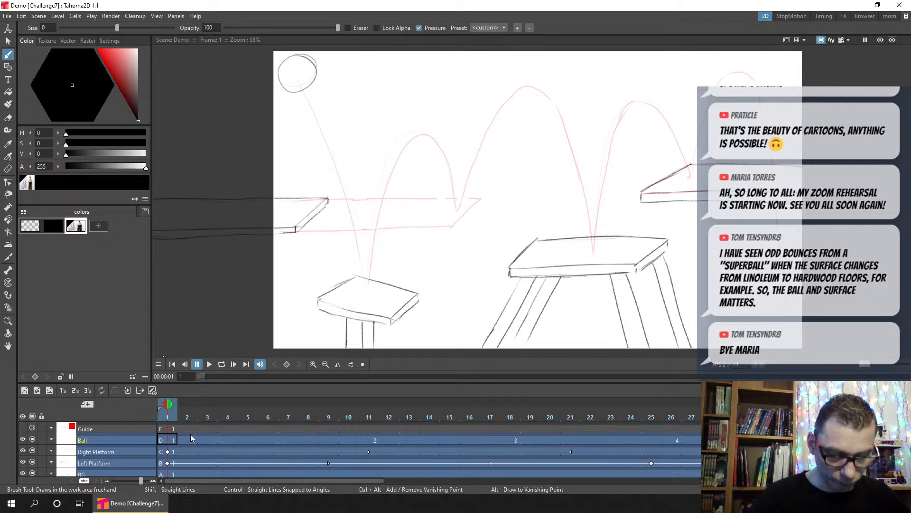
Step: Shift the whole ball drawing sequence to start at frame 10, and play back the opening bounces
{"action": "mouse_move", "coordinate": [190, 434]}
{"action": "left_mouse_down"}
{"action": "mouse_move", "coordinate": [286, 445]}
{"action": "mouse_move", "coordinate": [372, 433]}
{"action": "left_mouse_up"}
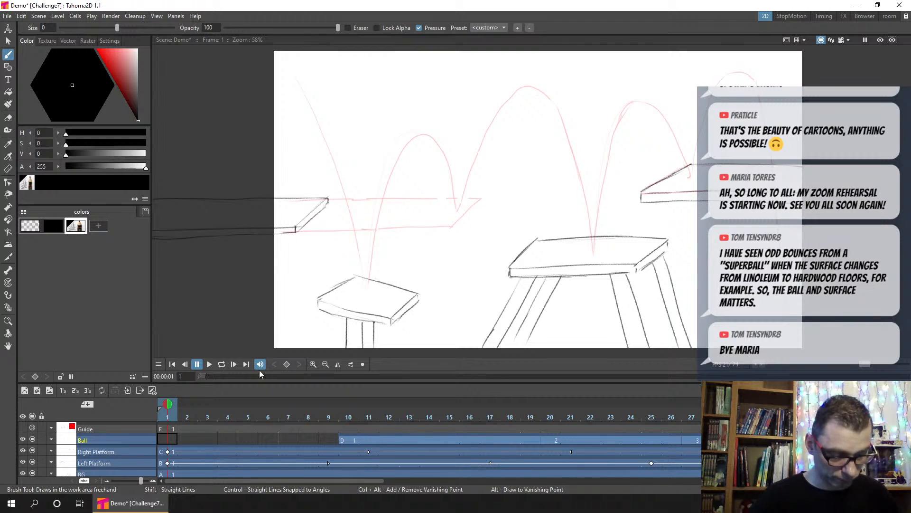
{"action": "left_click", "coordinate": [209, 364]}
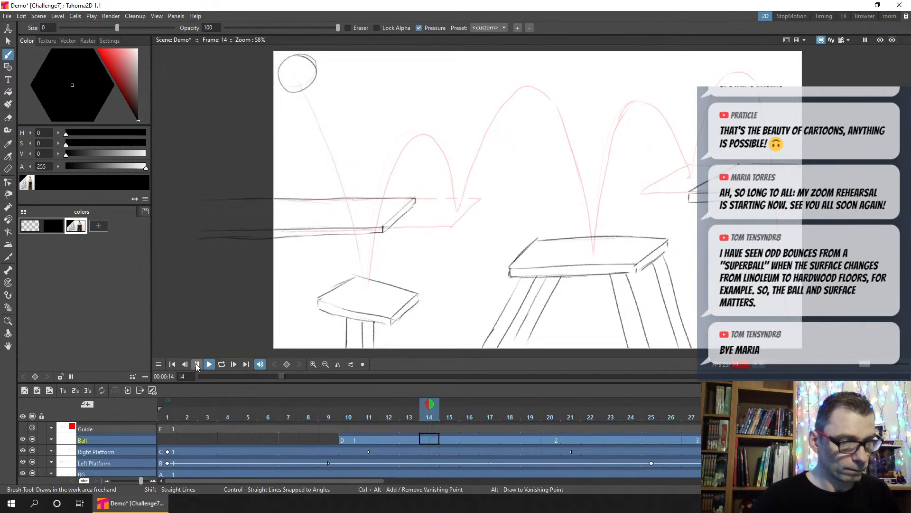
{"action": "left_click", "coordinate": [196, 364]}
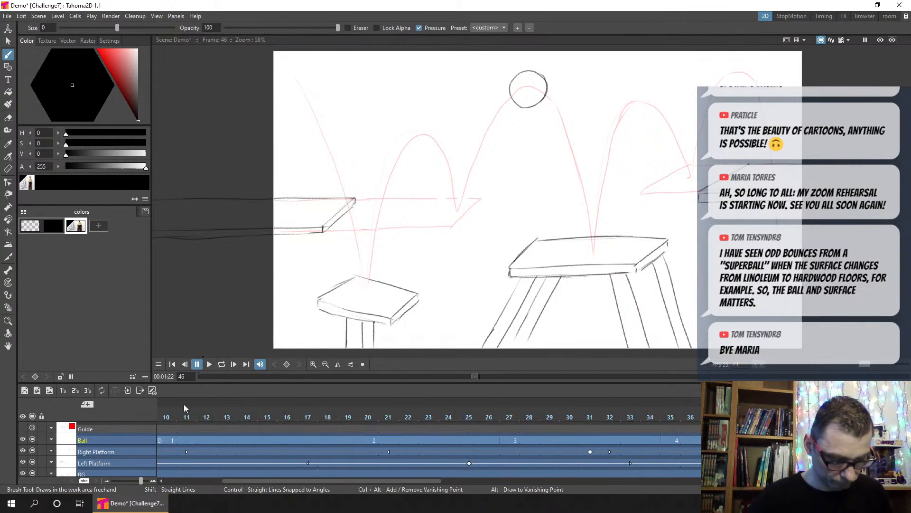
Step: Scrub through the shifted bounce and loop it from the first frame to check the ball's timing against the platforms
{"action": "left_click", "coordinate": [173, 365]}
{"action": "left_click_drag", "start_coordinate": [169, 412], "coordinate": [570, 419]}
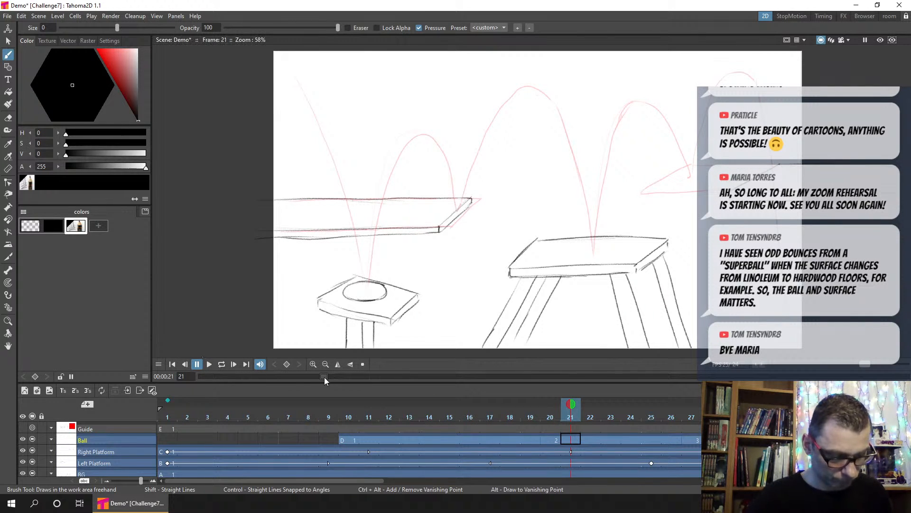
{"action": "left_click_drag", "start_coordinate": [324, 377], "coordinate": [840, 366]}
{"action": "left_click", "coordinate": [173, 364]}
{"action": "left_click", "coordinate": [221, 365]}
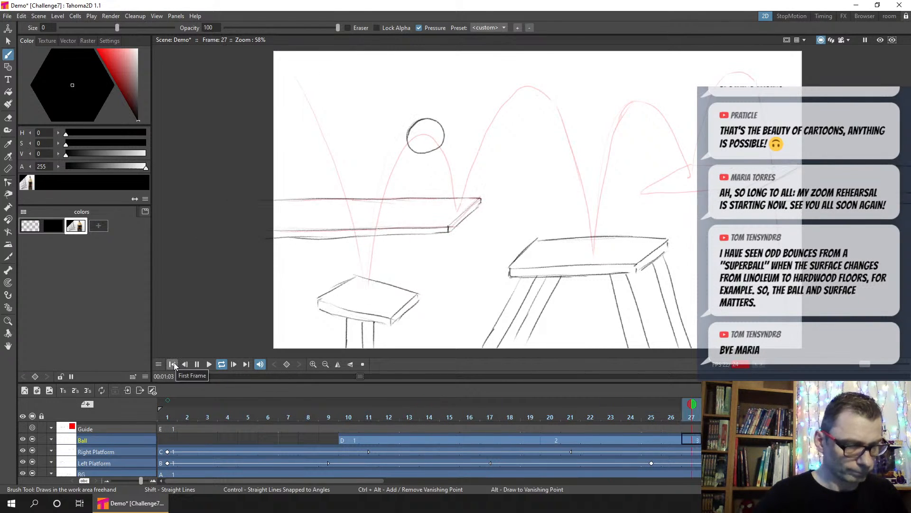
{"action": "left_click", "coordinate": [172, 364]}
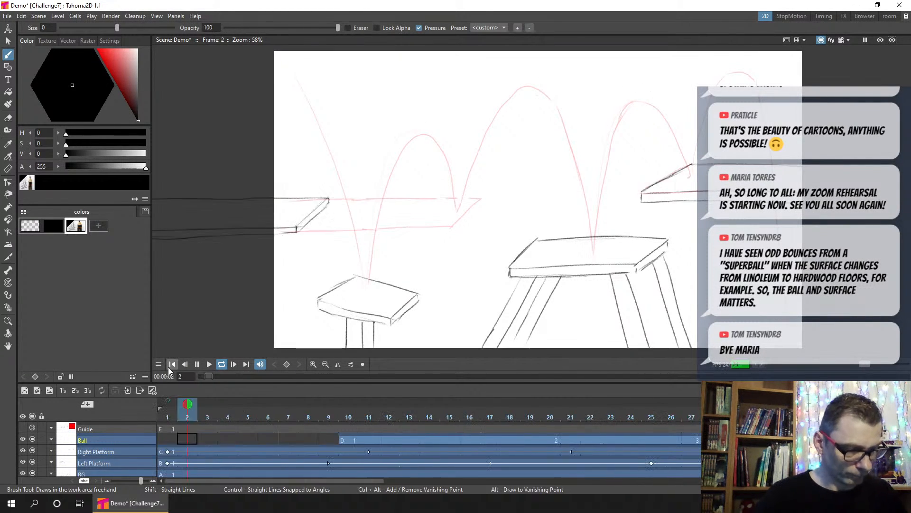
{"action": "left_click", "coordinate": [197, 364]}
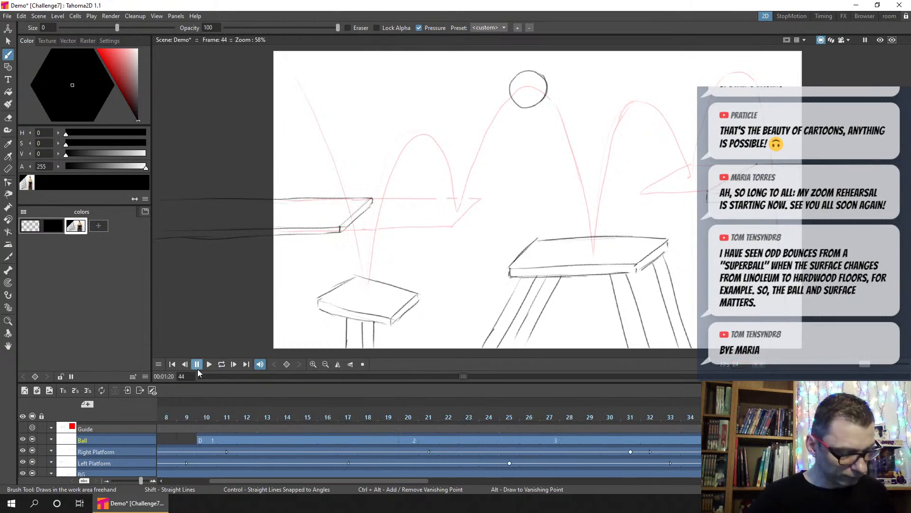
Step: Shorten the hold of ball drawing 3 to end at frame 31, and review the timing by scrubbing and playing the scene
{"action": "mouse_move", "coordinate": [400, 412]}
{"action": "left_mouse_down"}
{"action": "mouse_move", "coordinate": [711, 414]}
{"action": "mouse_move", "coordinate": [569, 417]}
{"action": "left_mouse_up"}
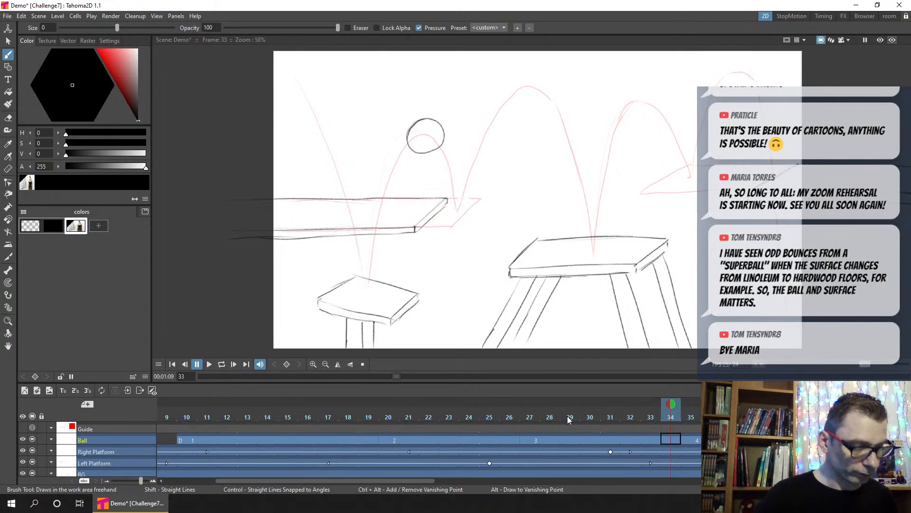
{"action": "left_click", "coordinate": [547, 440]}
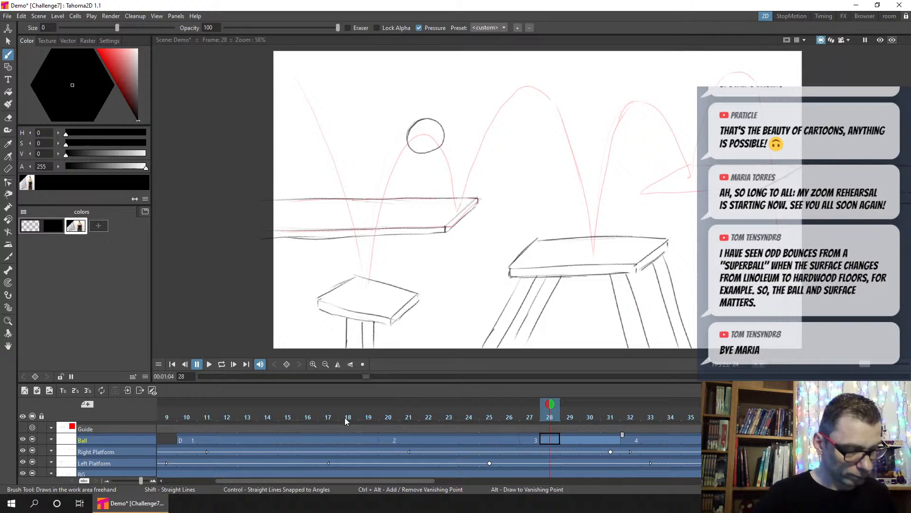
{"action": "left_click_drag", "start_coordinate": [345, 419], "coordinate": [792, 418]}
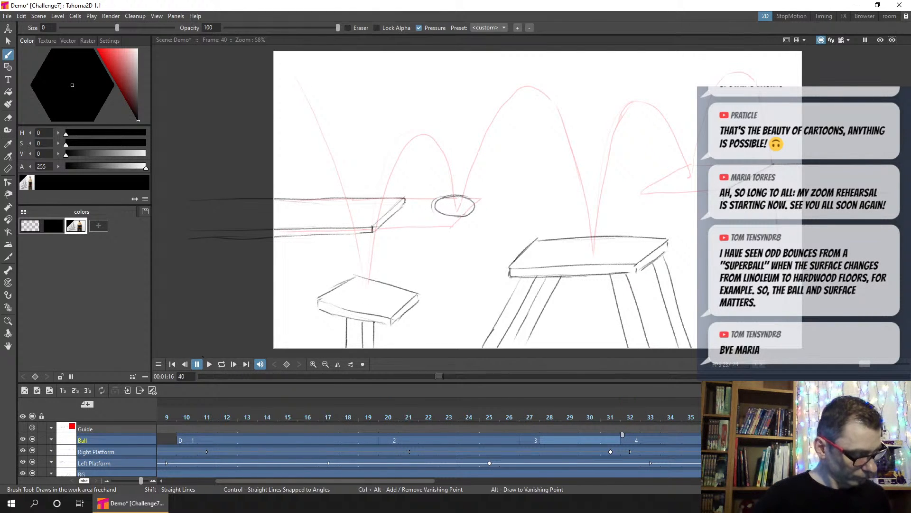
{"action": "left_click", "coordinate": [173, 364]}
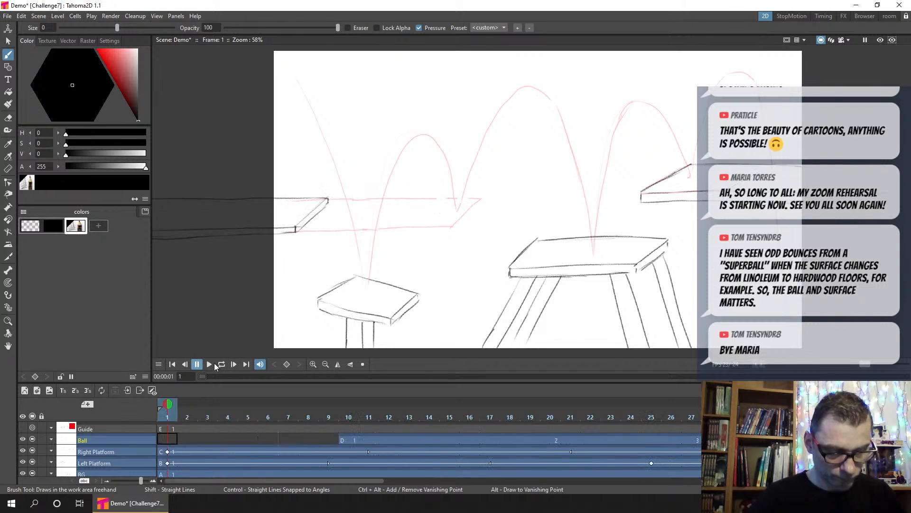
{"action": "left_click", "coordinate": [173, 363]}
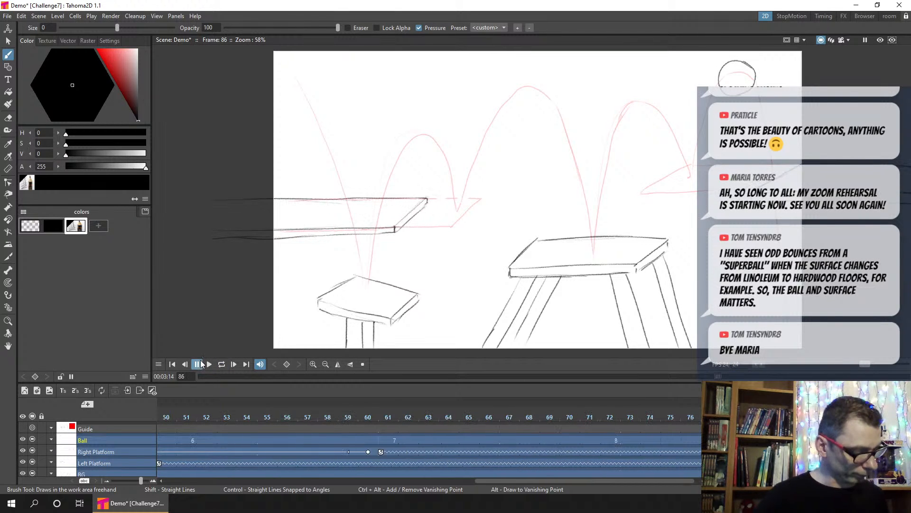
Step: Shorten the hold of ball drawing 7 to end at frame 66, save the scene and return to the start
{"action": "mouse_move", "coordinate": [624, 414]}
{"action": "left_mouse_down"}
{"action": "mouse_move", "coordinate": [684, 415]}
{"action": "mouse_move", "coordinate": [511, 419]}
{"action": "left_mouse_up"}
{"action": "left_click", "coordinate": [397, 441]}
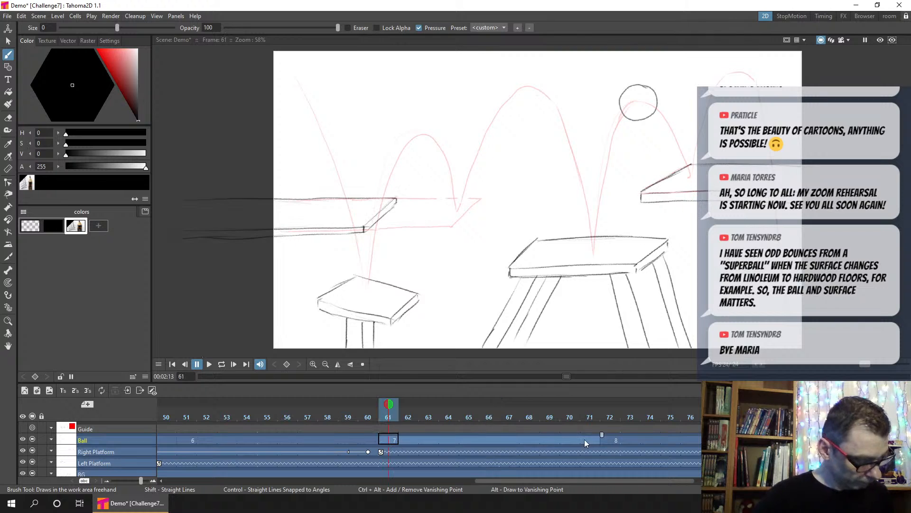
{"action": "mouse_move", "coordinate": [598, 435]}
{"action": "left_mouse_down"}
{"action": "mouse_move", "coordinate": [537, 439]}
{"action": "mouse_move", "coordinate": [612, 442]}
{"action": "mouse_move", "coordinate": [585, 442]}
{"action": "mouse_move", "coordinate": [602, 437]}
{"action": "left_mouse_up"}
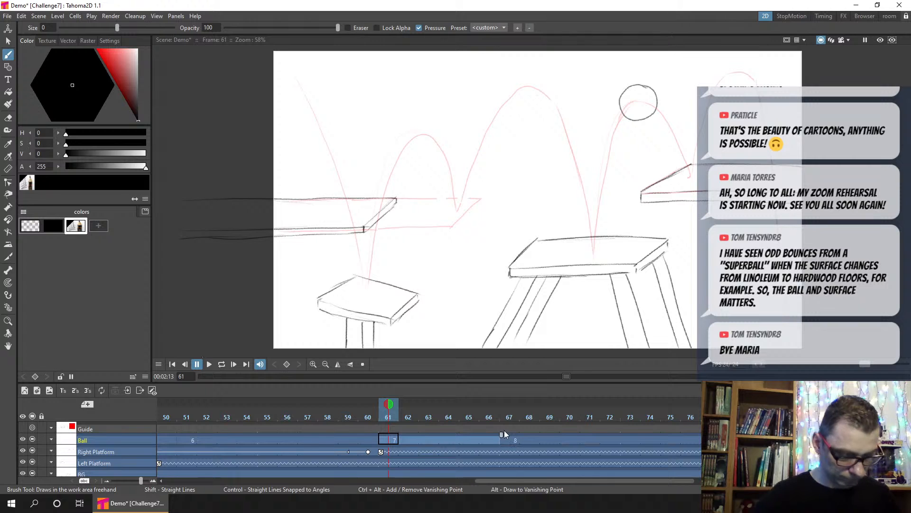
{"action": "key", "text": "ctrl+s"}
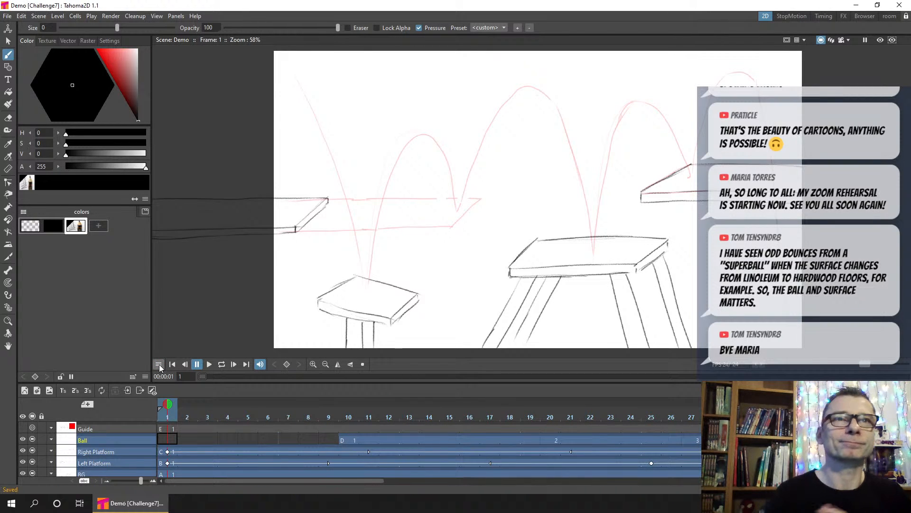
{"action": "left_click", "coordinate": [186, 410]}
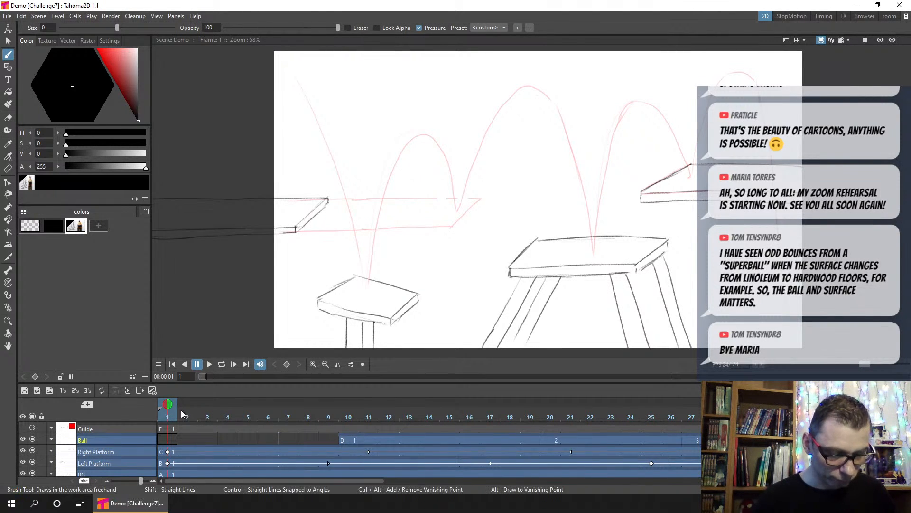
Step: Enable creation in hold cells in the drawing preferences, so drawing on a held frame makes a new drawing
{"action": "left_click_drag", "start_coordinate": [377, 417], "coordinate": [414, 417]}
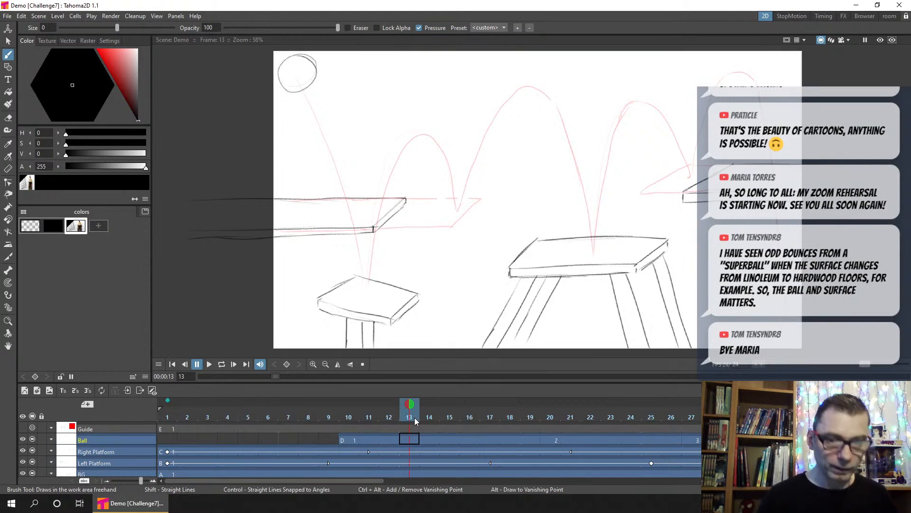
{"action": "left_click", "coordinate": [7, 17]}
{"action": "left_click", "coordinate": [55, 211]}
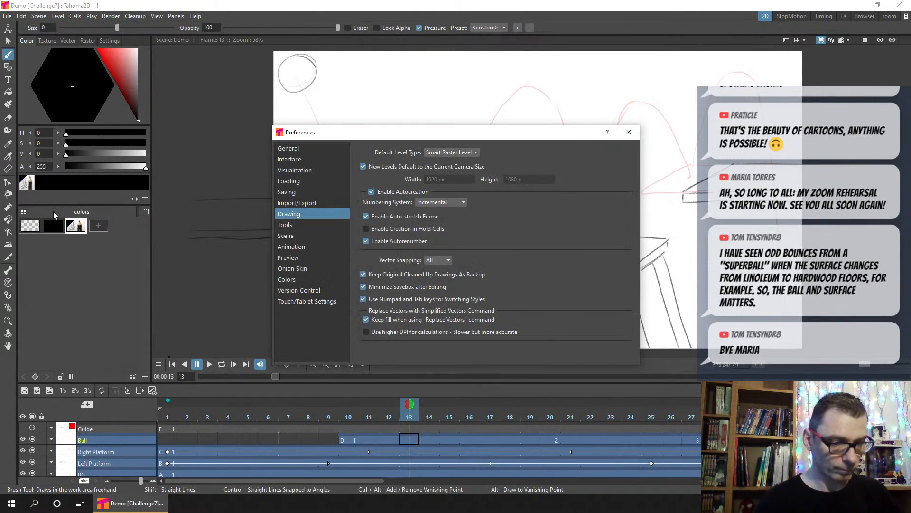
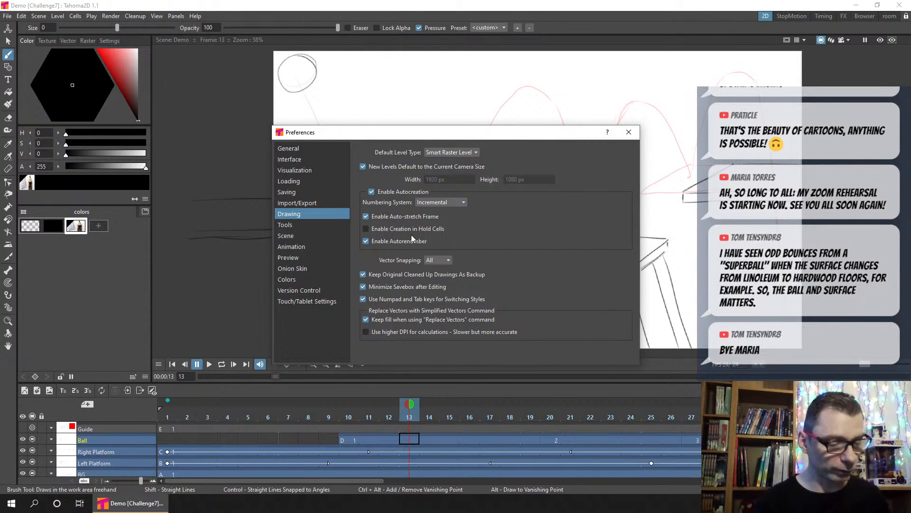
{"action": "left_click", "coordinate": [422, 228]}
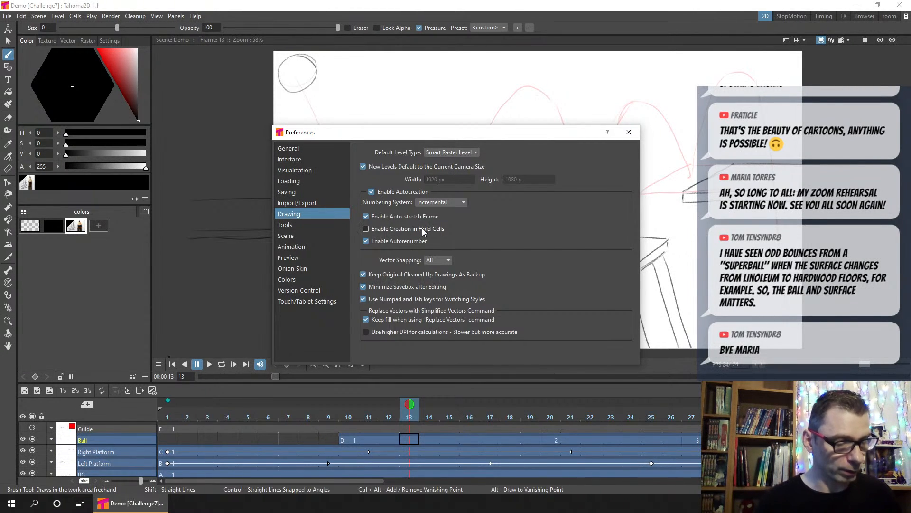
{"action": "left_click", "coordinate": [630, 133]}
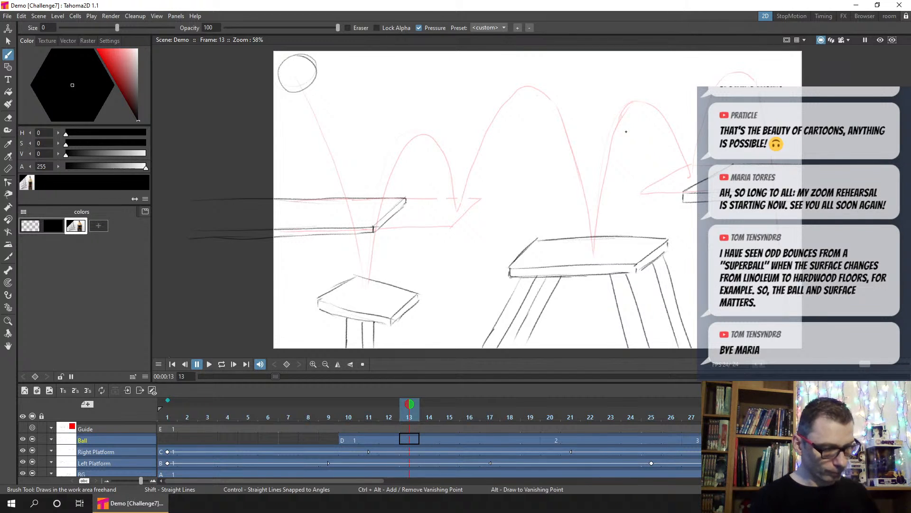
Step: Set the onion skin at frame 15 to show the ball drawings on frames 10 and 20, and save the scene
{"action": "left_click", "coordinate": [445, 415]}
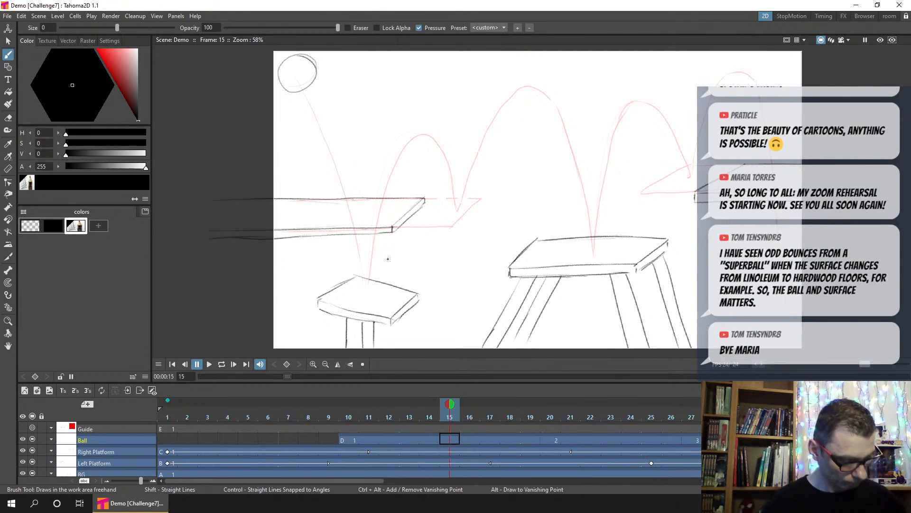
{"action": "left_click", "coordinate": [349, 403]}
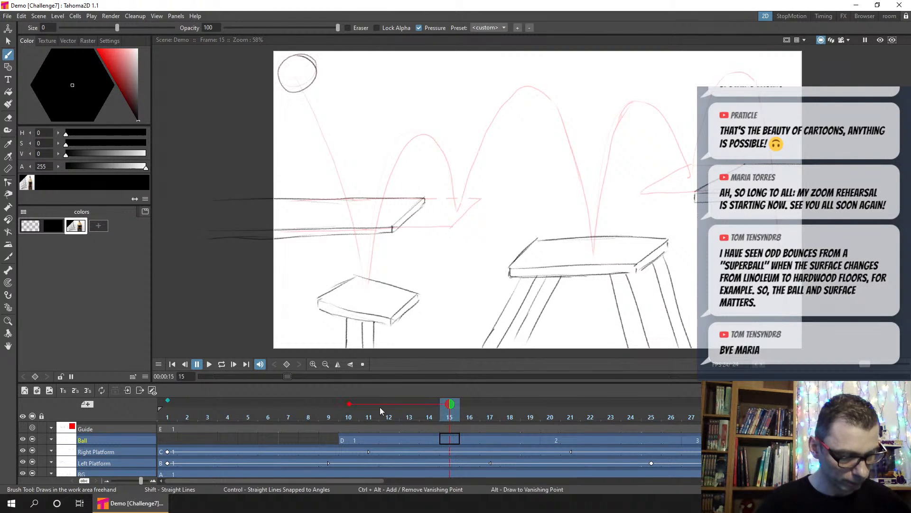
{"action": "left_click", "coordinate": [551, 404]}
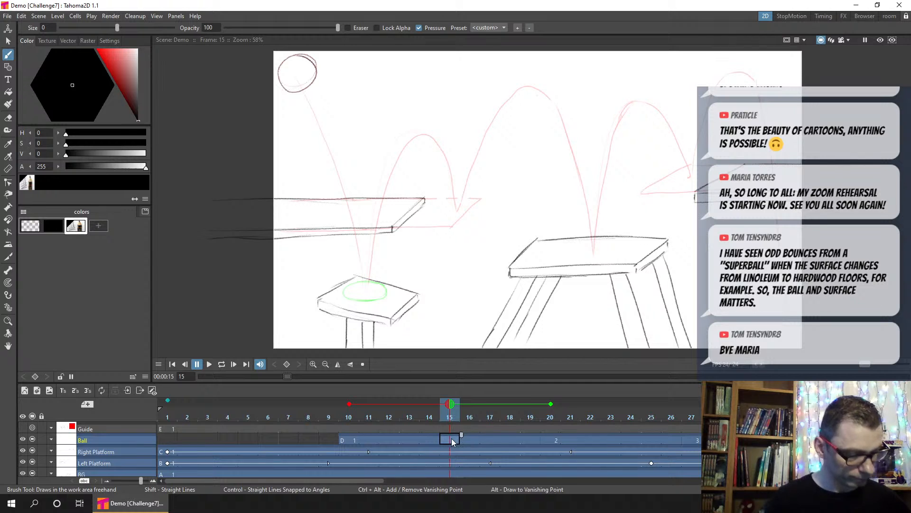
{"action": "key", "text": "ctrl+s"}
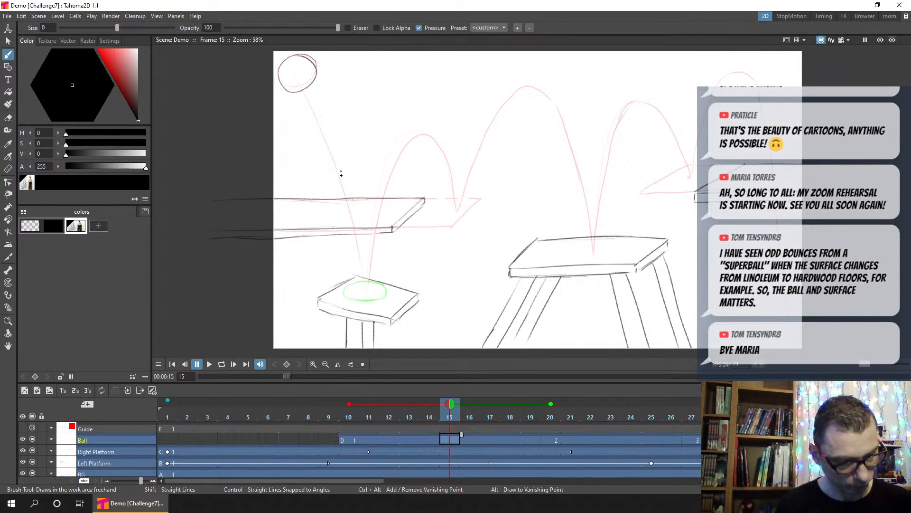
Step: Trace the starting ball as a new drawing at frame 15 and move it about 342 px, -873 px down the first guide arc
{"action": "mouse_move", "coordinate": [339, 169]}
{"action": "left_mouse_down"}
{"action": "mouse_move", "coordinate": [343, 210]}
{"action": "mouse_move", "coordinate": [354, 199]}
{"action": "mouse_move", "coordinate": [338, 171]}
{"action": "left_mouse_up"}
{"action": "key", "text": "ctrl+z"}
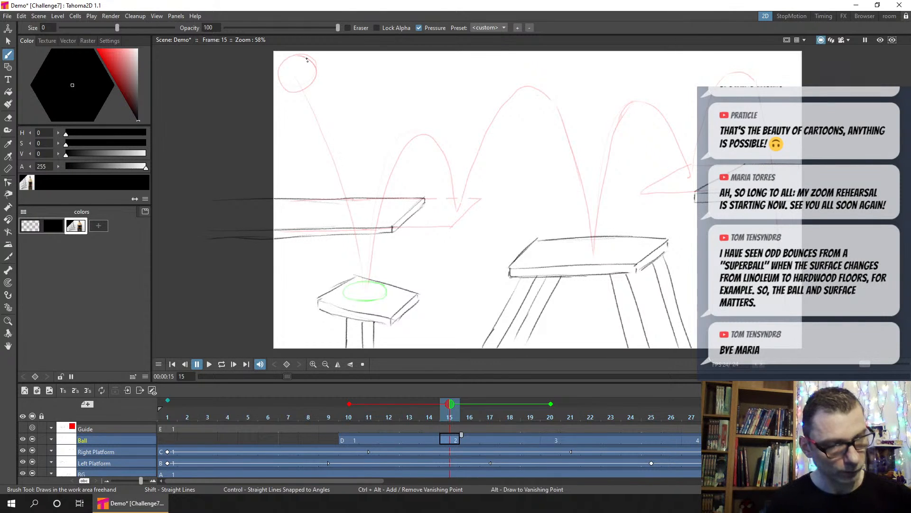
{"action": "mouse_move", "coordinate": [307, 56]}
{"action": "left_mouse_down"}
{"action": "mouse_move", "coordinate": [296, 54]}
{"action": "mouse_move", "coordinate": [279, 72]}
{"action": "mouse_move", "coordinate": [285, 89]}
{"action": "mouse_move", "coordinate": [309, 87]}
{"action": "mouse_move", "coordinate": [318, 75]}
{"action": "mouse_move", "coordinate": [307, 55]}
{"action": "left_mouse_up"}
{"action": "key", "text": "s"}
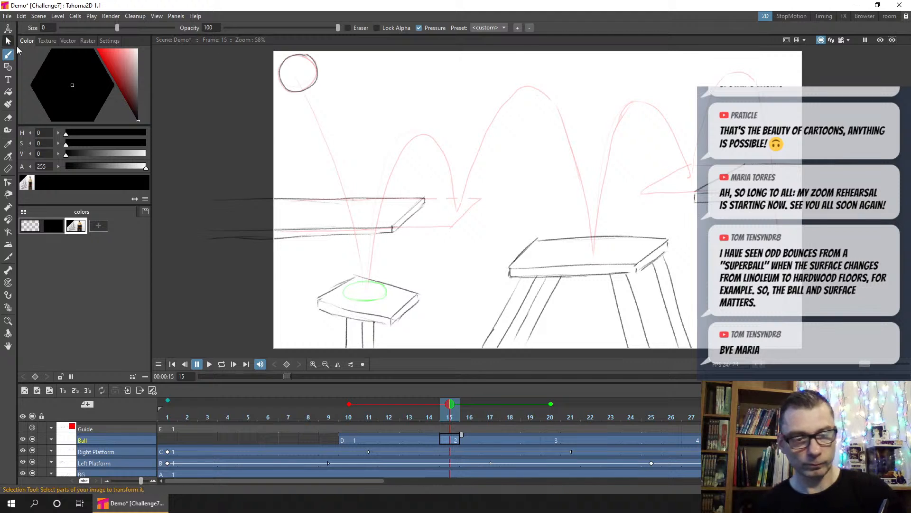
{"action": "mouse_move", "coordinate": [339, 98]}
{"action": "left_mouse_down"}
{"action": "mouse_move", "coordinate": [308, 46]}
{"action": "mouse_move", "coordinate": [347, 149]}
{"action": "mouse_move", "coordinate": [350, 187]}
{"action": "mouse_move", "coordinate": [366, 194]}
{"action": "left_mouse_up"}
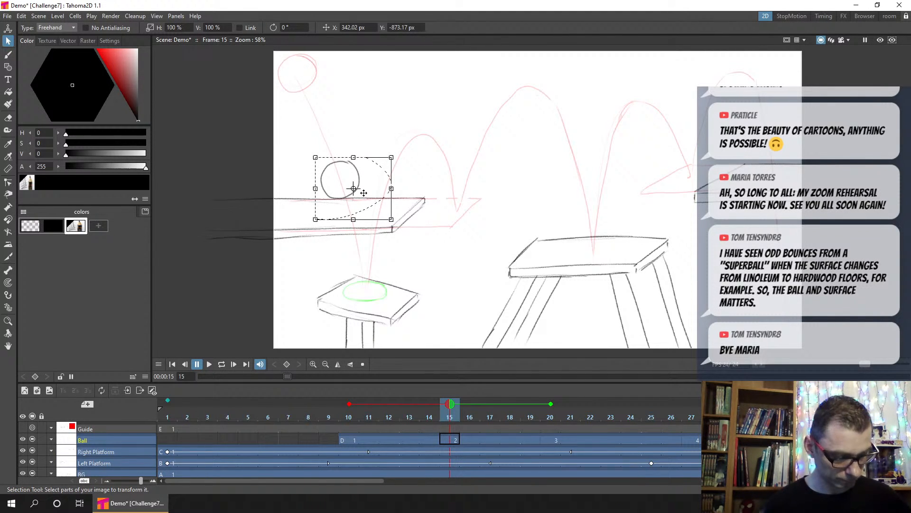
Step: At frame 12, onion-skin frames 10 and 15, trace the starting ball, and move it about 163 px, -445 px along the arc
{"action": "left_click", "coordinate": [395, 439]}
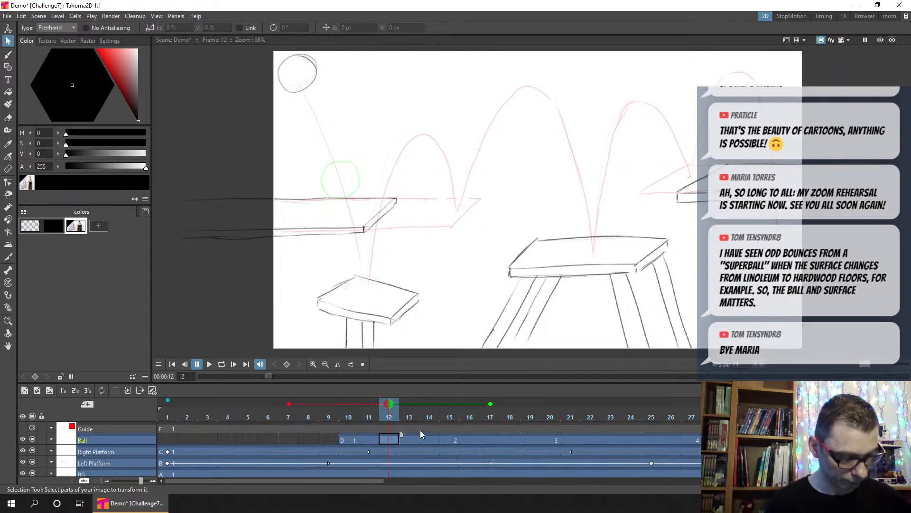
{"action": "left_click_drag", "start_coordinate": [490, 403], "coordinate": [451, 405]}
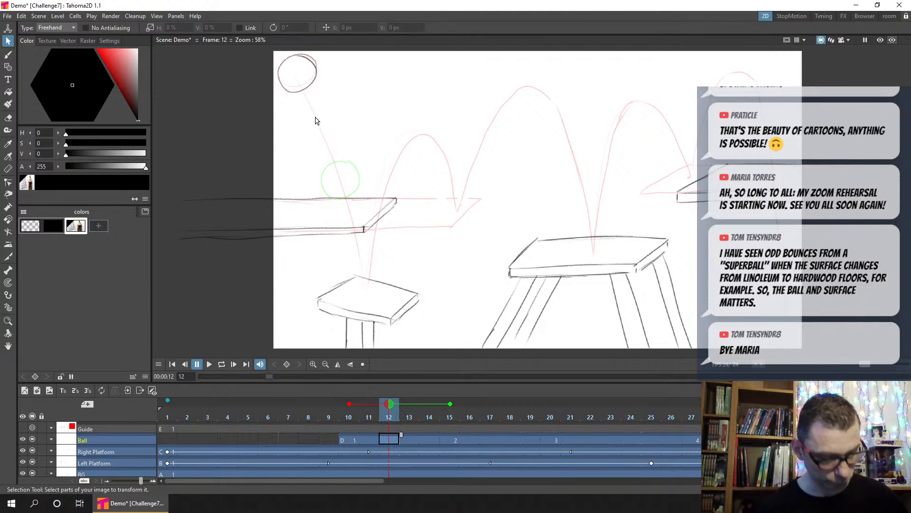
{"action": "key", "text": "b"}
{"action": "mouse_move", "coordinate": [314, 62]}
{"action": "left_mouse_down"}
{"action": "mouse_move", "coordinate": [288, 58]}
{"action": "mouse_move", "coordinate": [279, 79]}
{"action": "mouse_move", "coordinate": [298, 90]}
{"action": "mouse_move", "coordinate": [315, 75]}
{"action": "mouse_move", "coordinate": [309, 56]}
{"action": "left_mouse_up"}
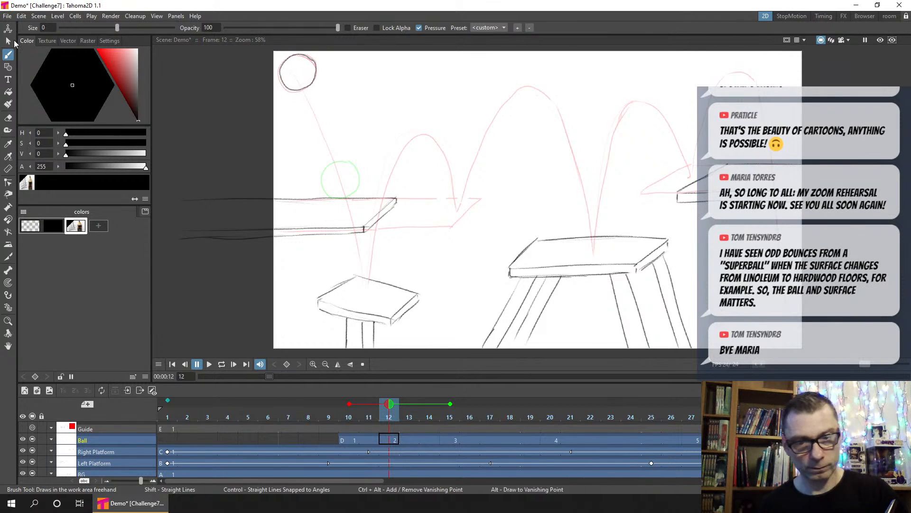
{"action": "key", "text": "s"}
{"action": "left_click_drag", "start_coordinate": [269, 115], "coordinate": [269, 49]}
{"action": "left_click_drag", "start_coordinate": [325, 86], "coordinate": [347, 141]}
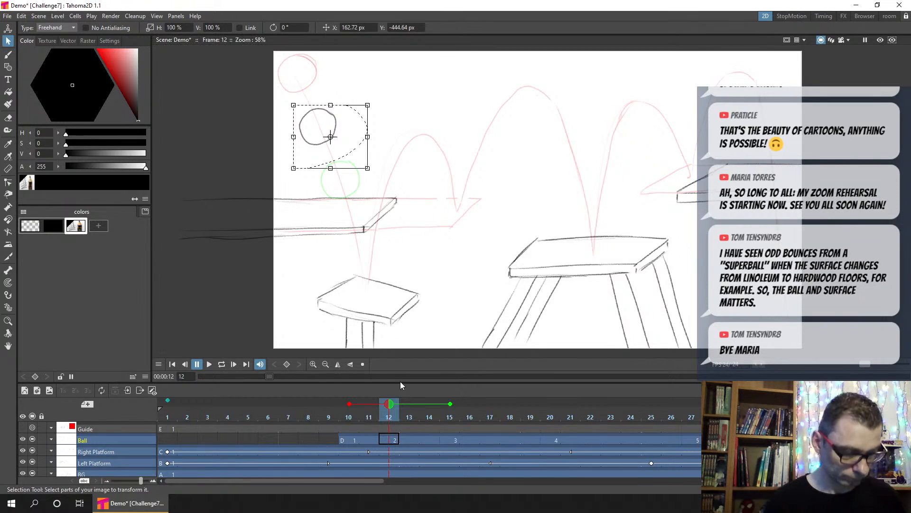
Step: Shorten the hold of ball drawing 2 so drawing 3 starts at frame 14, scrub through the fall and save the scene
{"action": "left_click_drag", "start_coordinate": [348, 421], "coordinate": [429, 415]}
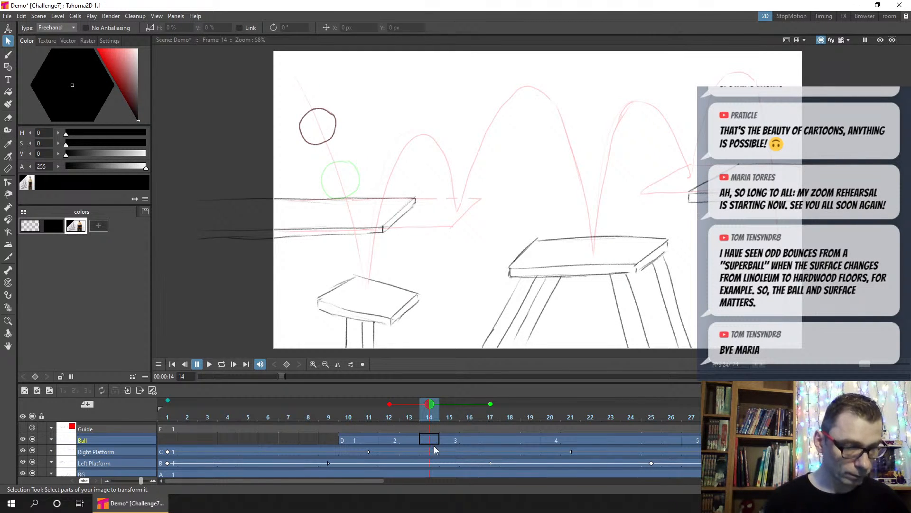
{"action": "left_click", "coordinate": [395, 439]}
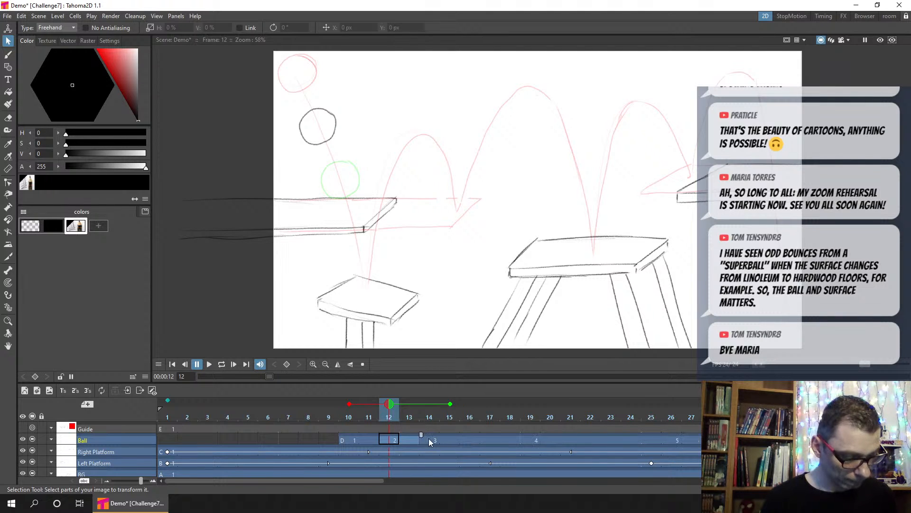
{"action": "left_click_drag", "start_coordinate": [362, 416], "coordinate": [438, 418]}
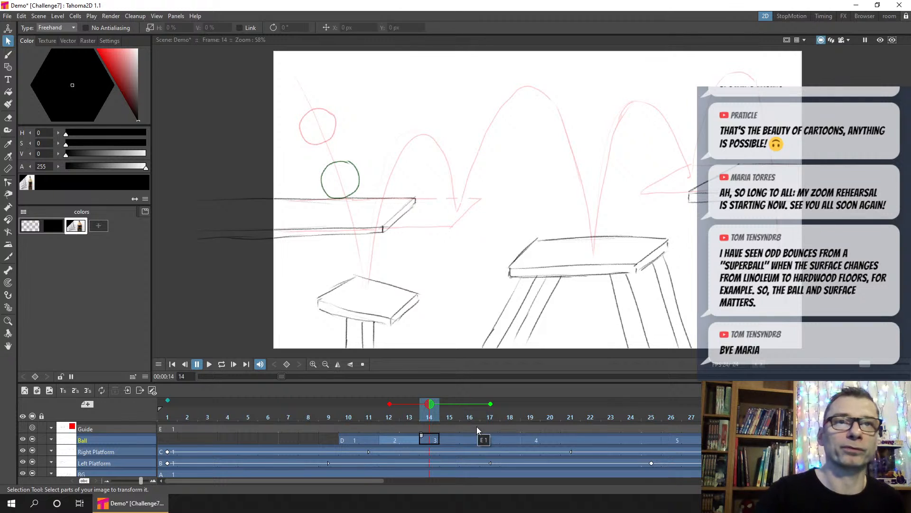
{"action": "key", "text": "ctrl+s"}
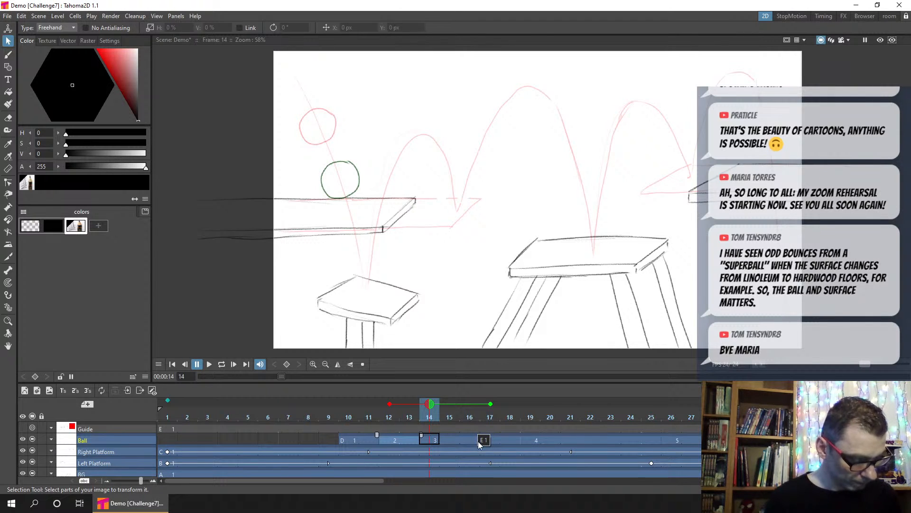
{"action": "key", "text": "ctrl+s"}
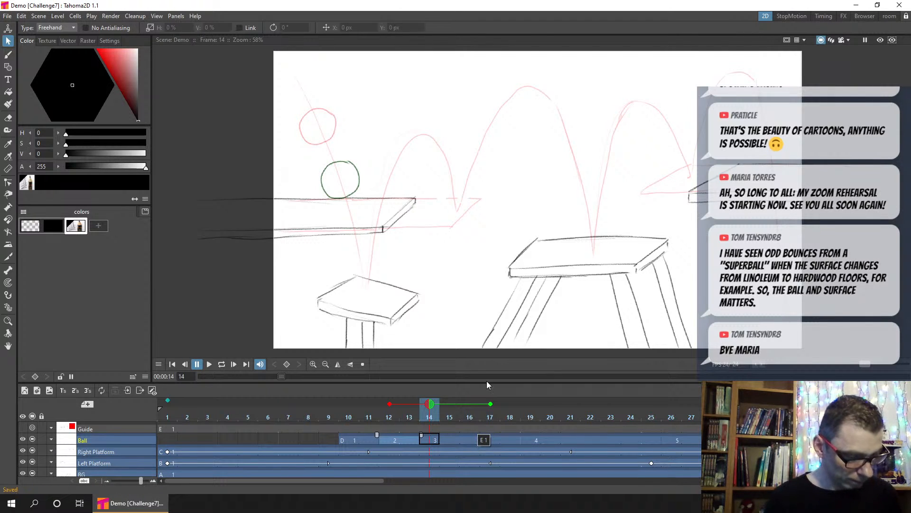
Step: Draw a vertically stretched ball at frame 16 on the guide arc, just above the small stool
{"action": "left_click", "coordinate": [465, 440]}
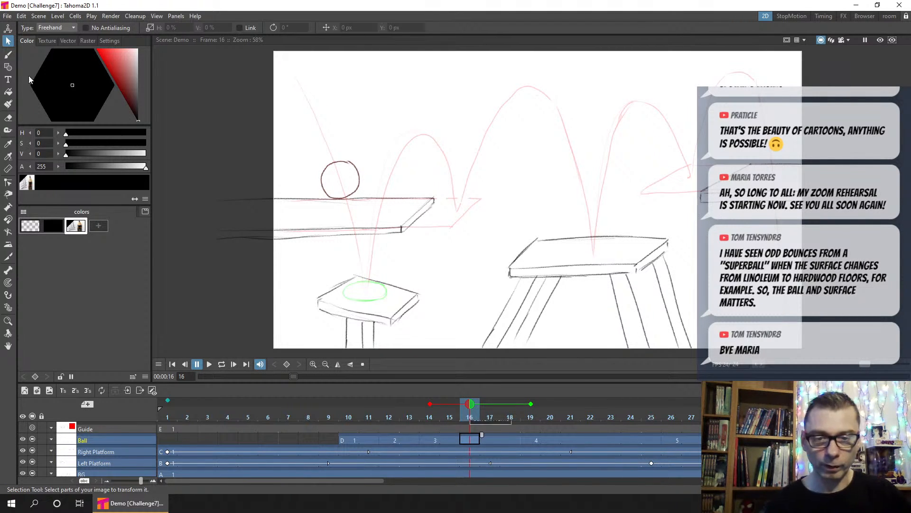
{"action": "left_click", "coordinate": [11, 57]}
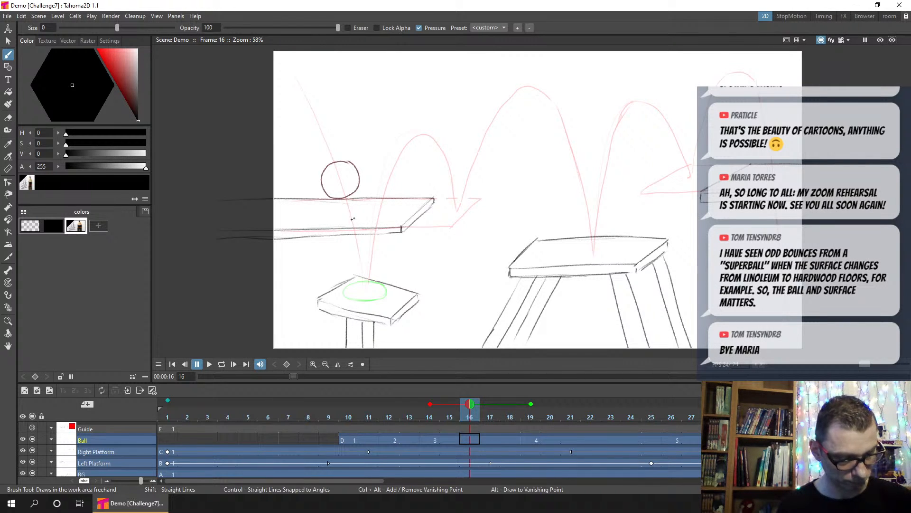
{"action": "mouse_move", "coordinate": [347, 228]}
{"action": "left_mouse_down"}
{"action": "mouse_move", "coordinate": [347, 253]}
{"action": "mouse_move", "coordinate": [365, 260]}
{"action": "mouse_move", "coordinate": [369, 251]}
{"action": "mouse_move", "coordinate": [349, 219]}
{"action": "mouse_move", "coordinate": [346, 250]}
{"action": "left_mouse_up"}
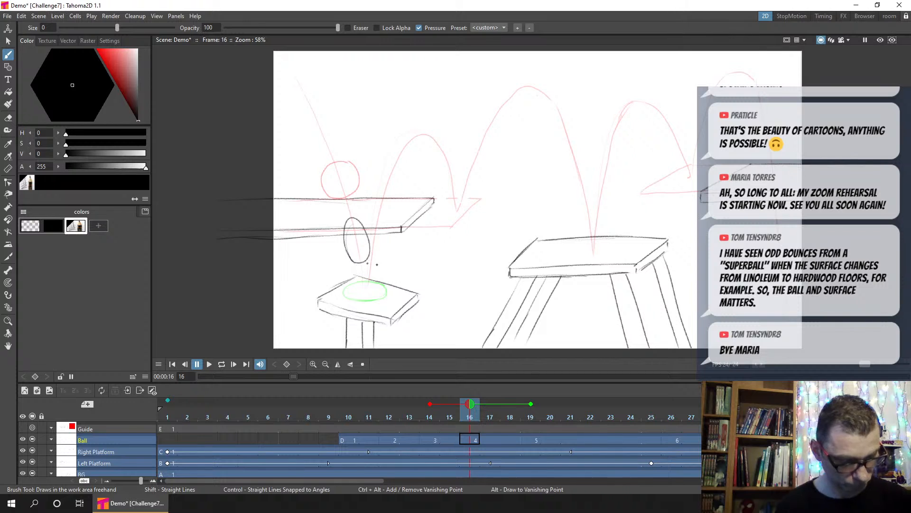
Step: Shorten the hold of ball drawing 4 so the squashed contact drawing starts at frame 18, and scrub through the fall
{"action": "left_click_drag", "start_coordinate": [356, 411], "coordinate": [532, 411]}
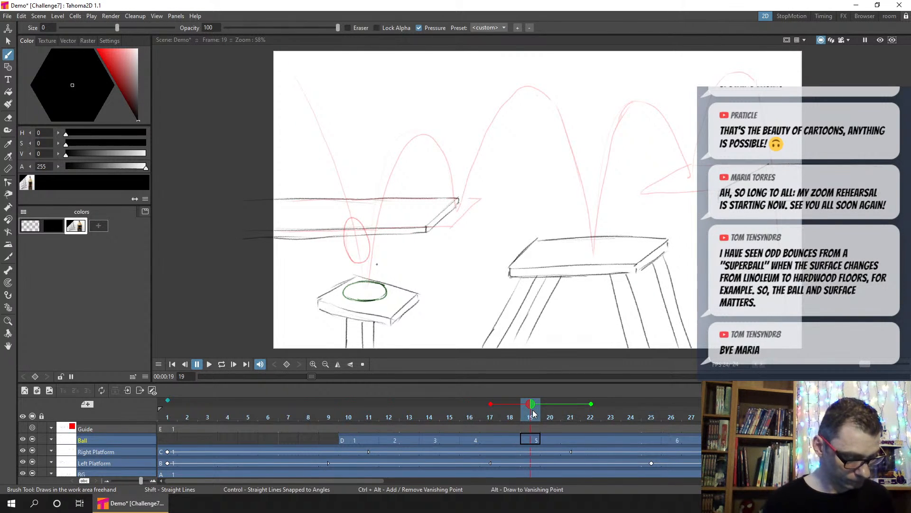
{"action": "mouse_move", "coordinate": [474, 438]}
{"action": "left_mouse_down"}
{"action": "mouse_move", "coordinate": [513, 439]}
{"action": "mouse_move", "coordinate": [503, 437]}
{"action": "left_mouse_up"}
{"action": "left_click_drag", "start_coordinate": [328, 417], "coordinate": [514, 424]}
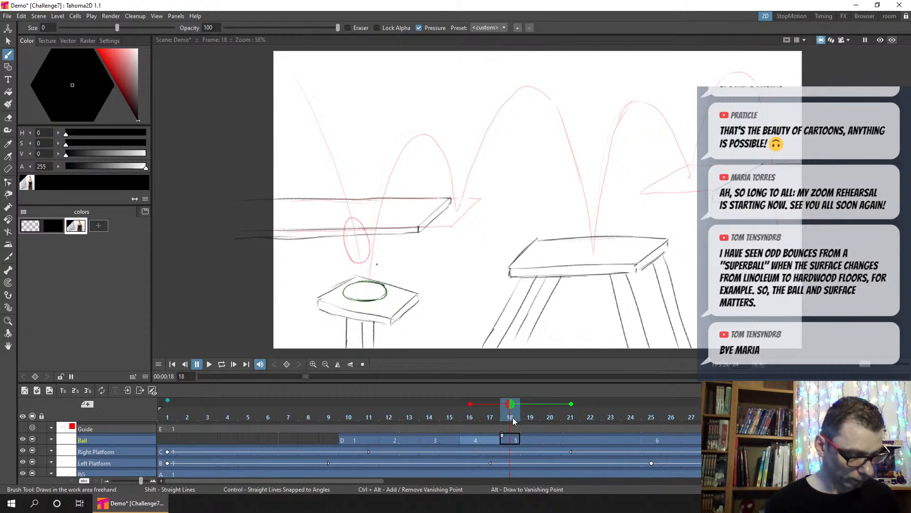
Step: Set fixed onion skins on frames 18 and 25, and draw a stretched ball rising off the small stool at frame 20
{"action": "left_click", "coordinate": [571, 417]}
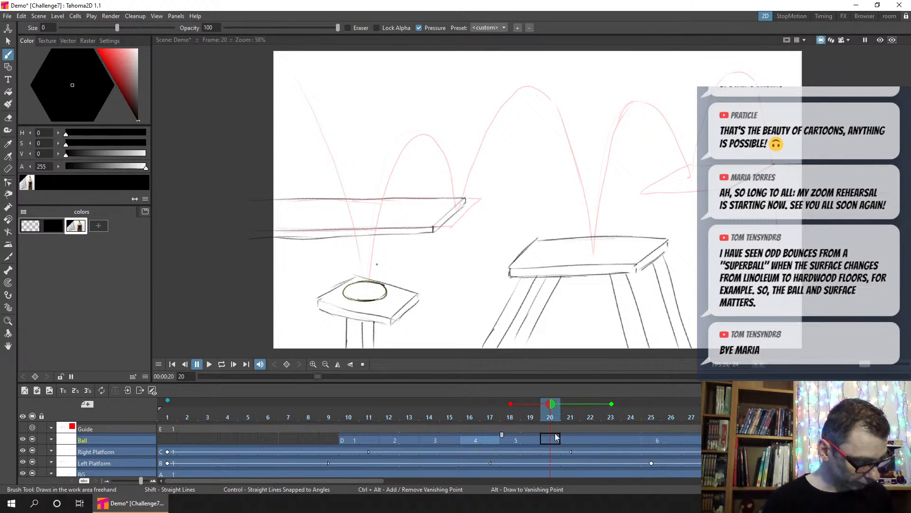
{"action": "left_click", "coordinate": [652, 400]}
{"action": "left_click", "coordinate": [510, 400]}
{"action": "left_click", "coordinate": [510, 404]}
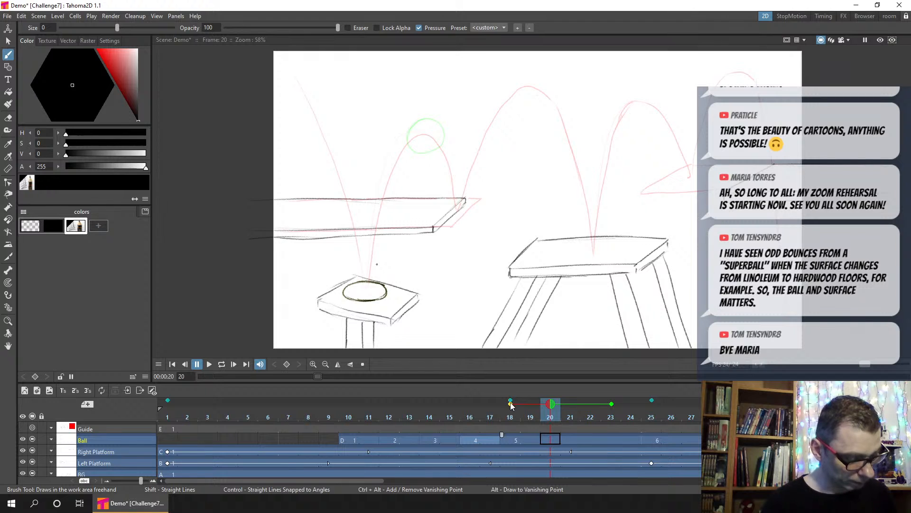
{"action": "left_click", "coordinate": [612, 404]}
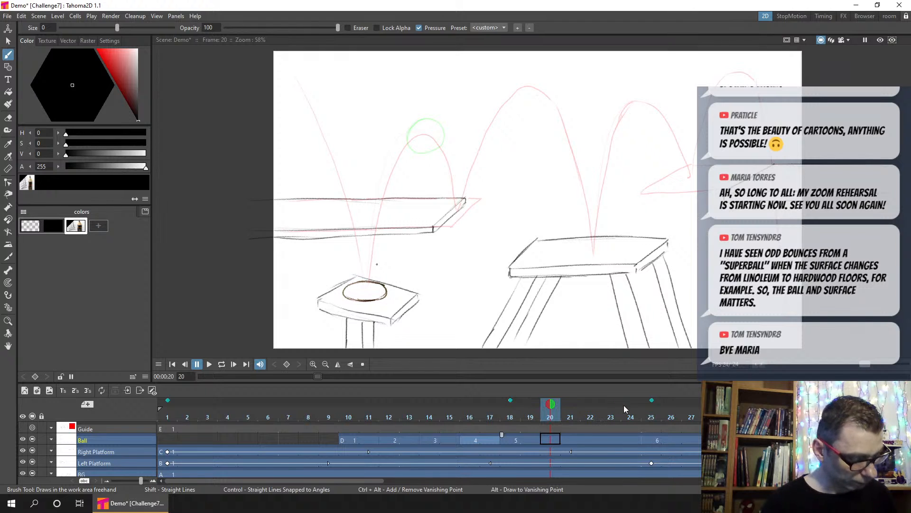
{"action": "left_click", "coordinate": [549, 437]}
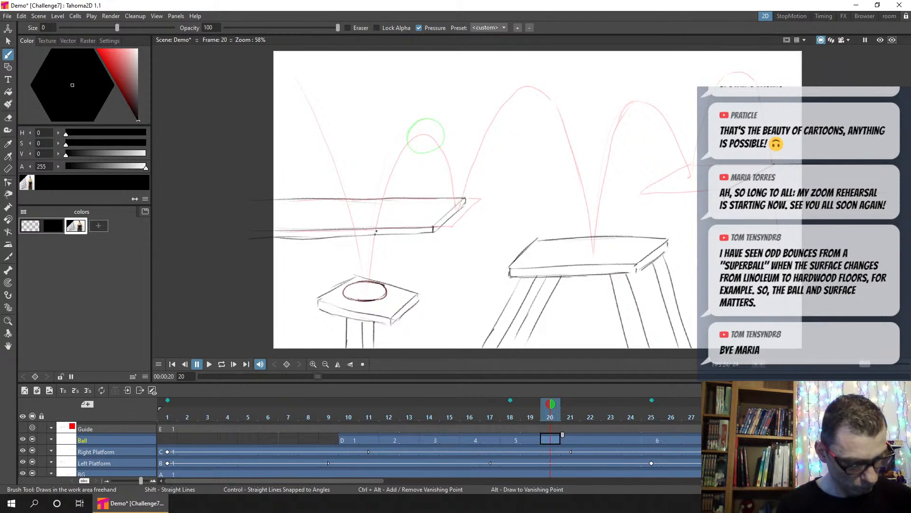
{"action": "mouse_move", "coordinate": [369, 239]}
{"action": "left_mouse_down"}
{"action": "mouse_move", "coordinate": [386, 242]}
{"action": "mouse_move", "coordinate": [375, 217]}
{"action": "mouse_move", "coordinate": [370, 248]}
{"action": "left_mouse_up"}
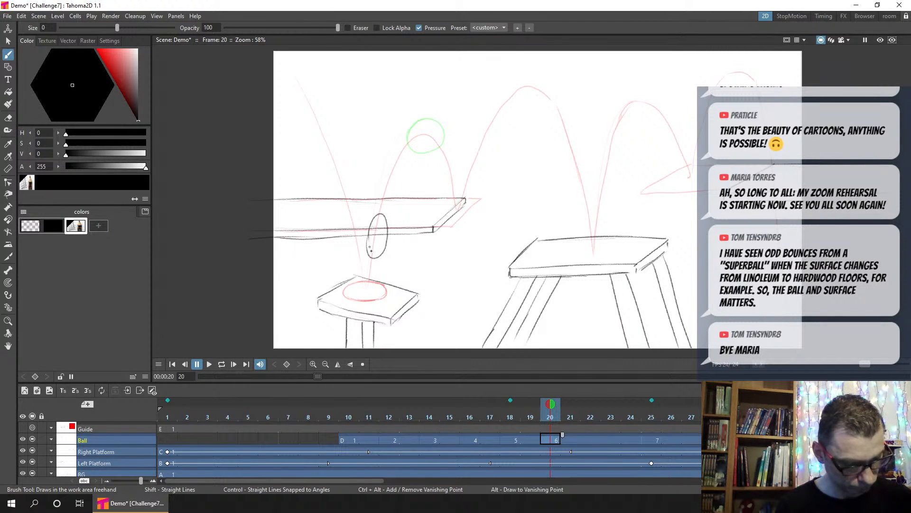
Step: Trace the ball at the arc's peak as a new drawing at frame 22 and move it about -349 px, -466 px along the rising arc
{"action": "left_click", "coordinate": [593, 440]}
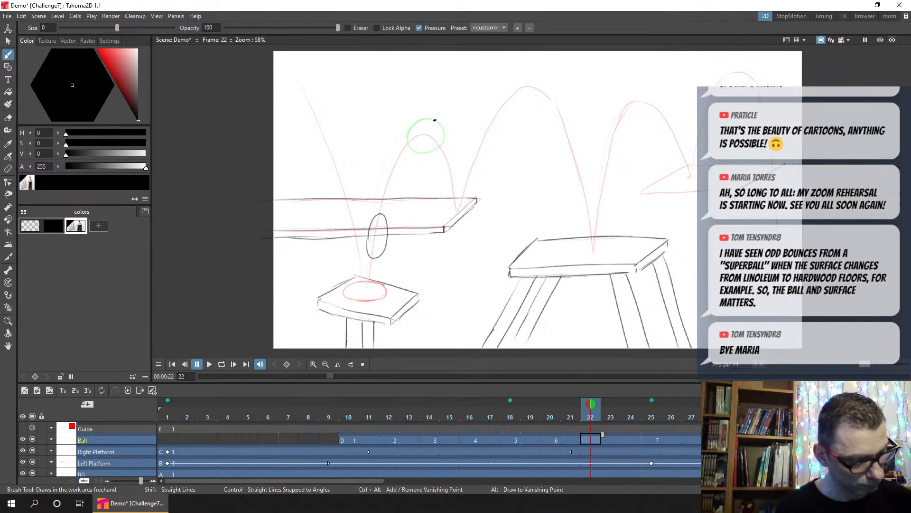
{"action": "mouse_move", "coordinate": [435, 120]}
{"action": "left_mouse_down"}
{"action": "mouse_move", "coordinate": [417, 119]}
{"action": "mouse_move", "coordinate": [409, 142]}
{"action": "mouse_move", "coordinate": [428, 153]}
{"action": "mouse_move", "coordinate": [443, 146]}
{"action": "mouse_move", "coordinate": [435, 118]}
{"action": "mouse_move", "coordinate": [419, 118]}
{"action": "mouse_move", "coordinate": [498, 175]}
{"action": "mouse_move", "coordinate": [517, 141]}
{"action": "left_mouse_up"}
{"action": "left_click", "coordinate": [9, 42]}
{"action": "left_click_drag", "start_coordinate": [459, 169], "coordinate": [417, 227]}
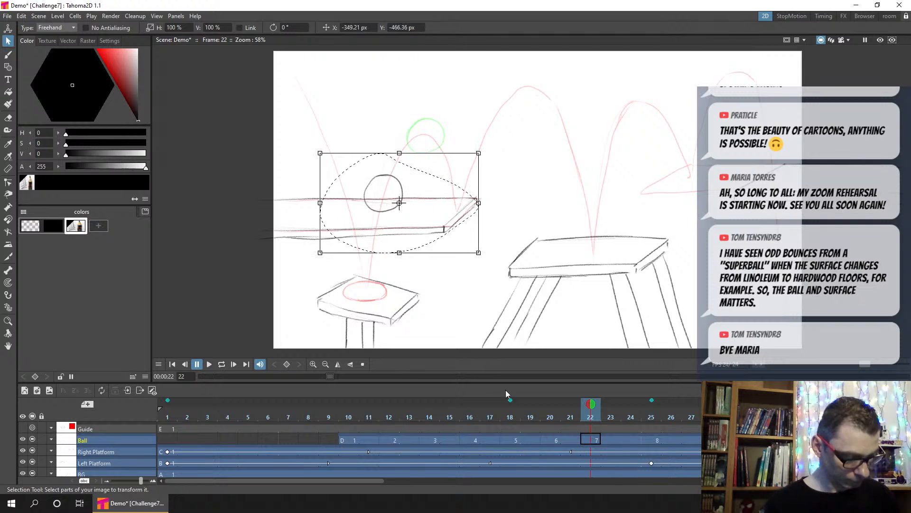
Step: Extend the hold of ball drawing 7 by one frame and move the second fixed onion skin to frame 26
{"action": "left_click_drag", "start_coordinate": [513, 416], "coordinate": [632, 410]}
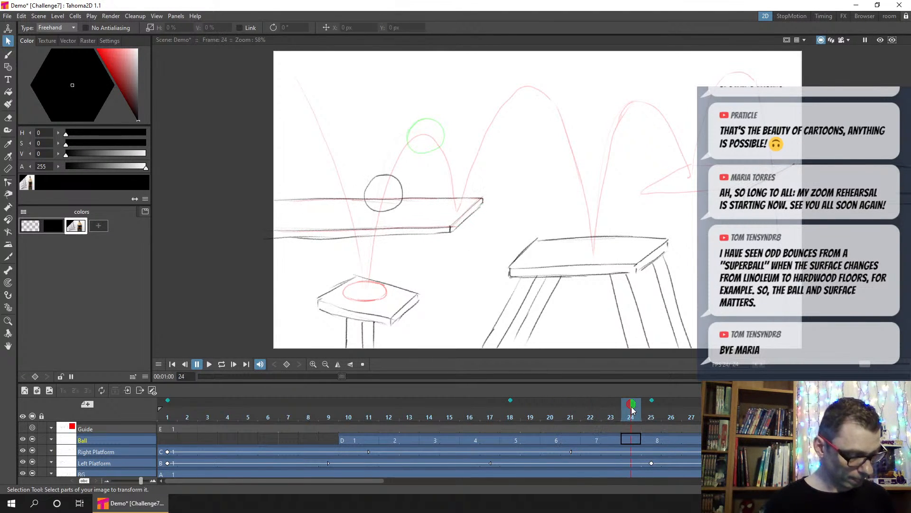
{"action": "left_click", "coordinate": [631, 439]}
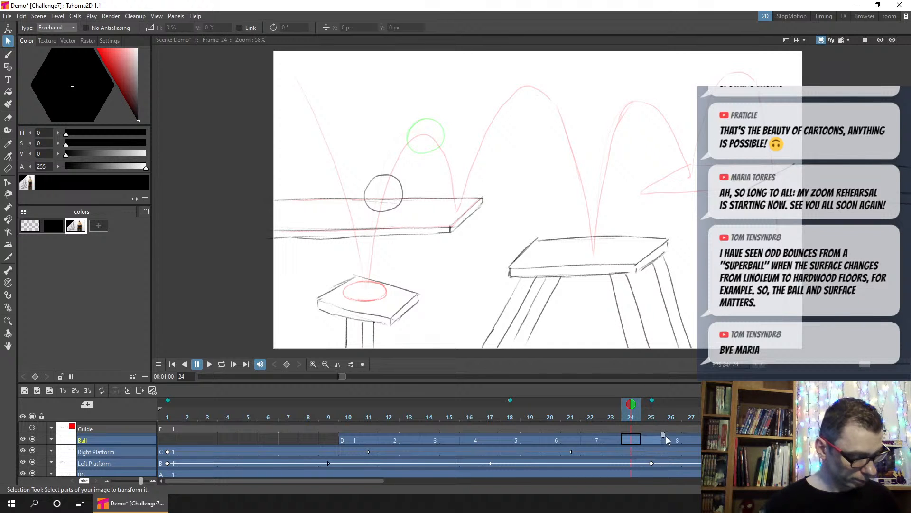
{"action": "key", "text": "Insert"}
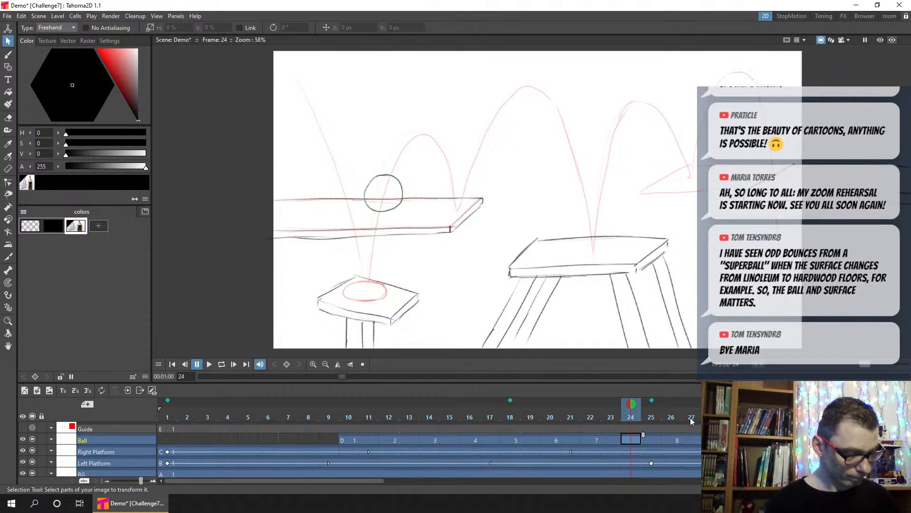
{"action": "left_click", "coordinate": [672, 400]}
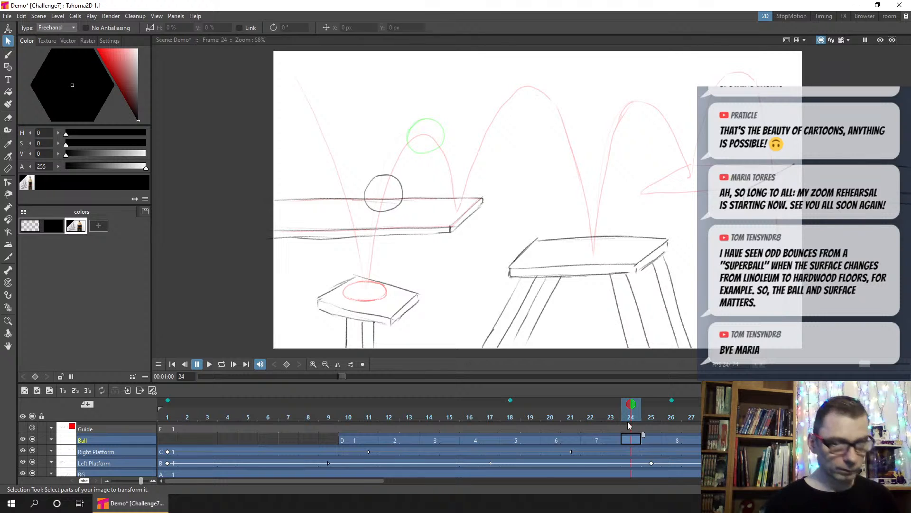
Step: Trace the ball at the arc's peak and place the traced ball at frame 26, slightly back along the rising side
{"action": "key", "text": "b"}
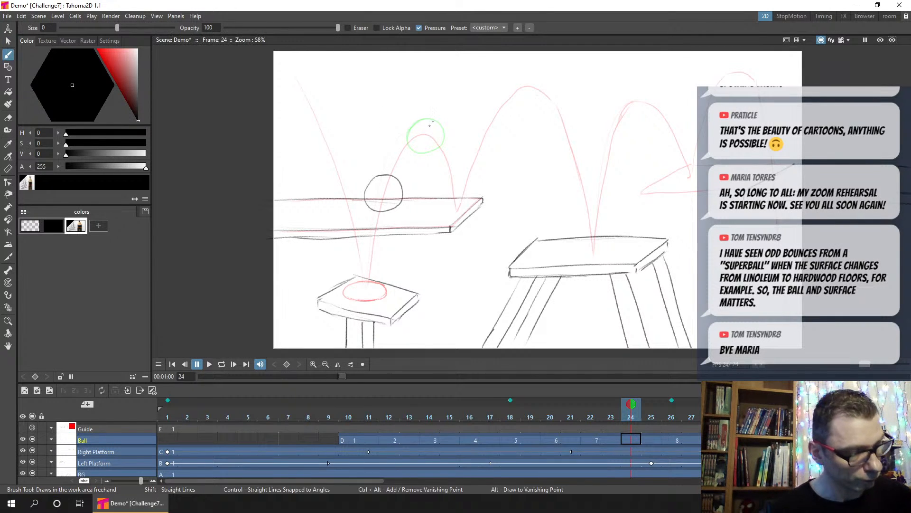
{"action": "mouse_move", "coordinate": [432, 120]}
{"action": "left_mouse_down"}
{"action": "mouse_move", "coordinate": [407, 137]}
{"action": "mouse_move", "coordinate": [415, 151]}
{"action": "mouse_move", "coordinate": [442, 144]}
{"action": "mouse_move", "coordinate": [438, 122]}
{"action": "mouse_move", "coordinate": [376, 155]}
{"action": "mouse_move", "coordinate": [498, 113]}
{"action": "mouse_move", "coordinate": [435, 181]}
{"action": "mouse_move", "coordinate": [454, 162]}
{"action": "left_mouse_up"}
{"action": "key", "text": "s"}
{"action": "left_click", "coordinate": [597, 439]}
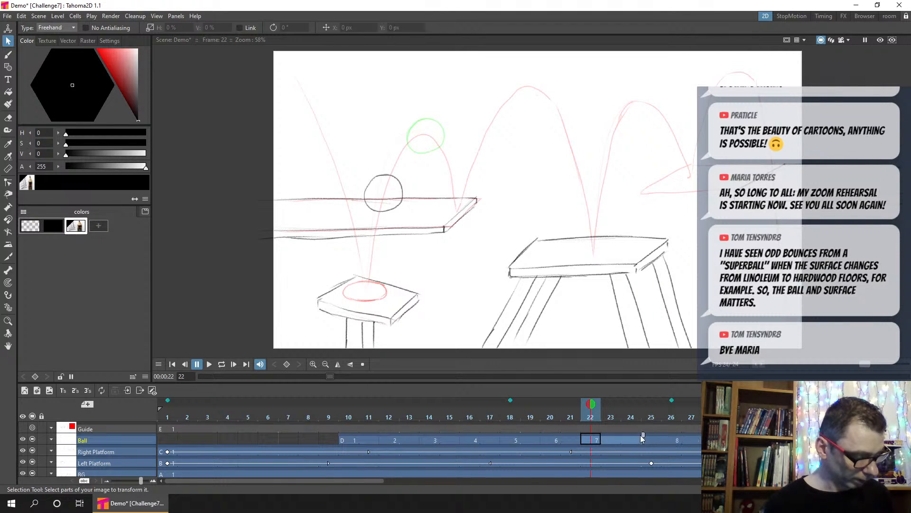
Step: Trace the frame 26 ball as a new drawing at frame 24 and move it about -189 px, -260 px along the arc
{"action": "left_click", "coordinate": [628, 440]}
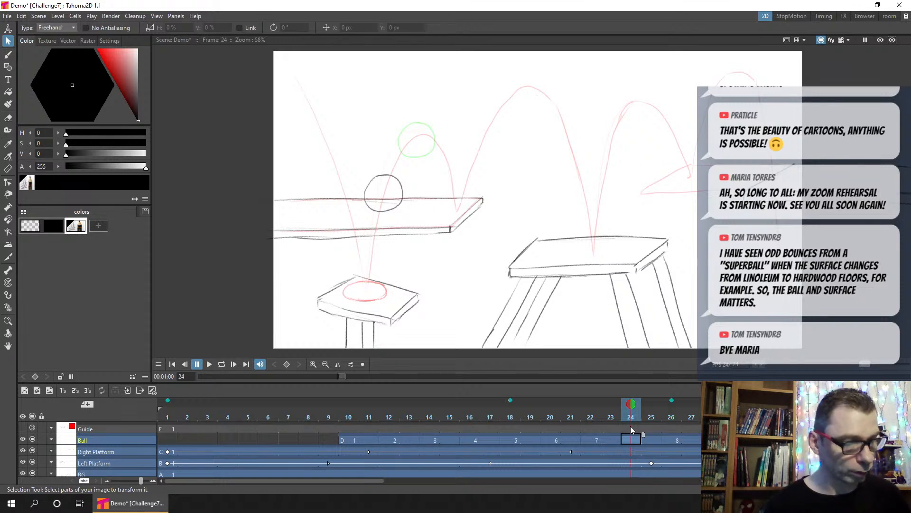
{"action": "left_click", "coordinate": [12, 56]}
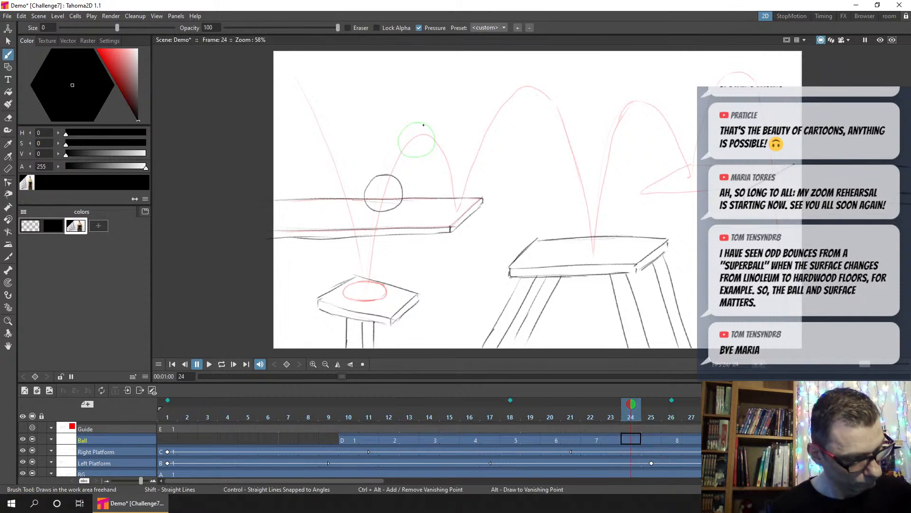
{"action": "mouse_move", "coordinate": [423, 123]}
{"action": "left_mouse_down"}
{"action": "mouse_move", "coordinate": [408, 125]}
{"action": "mouse_move", "coordinate": [401, 152]}
{"action": "mouse_move", "coordinate": [427, 152]}
{"action": "left_mouse_up"}
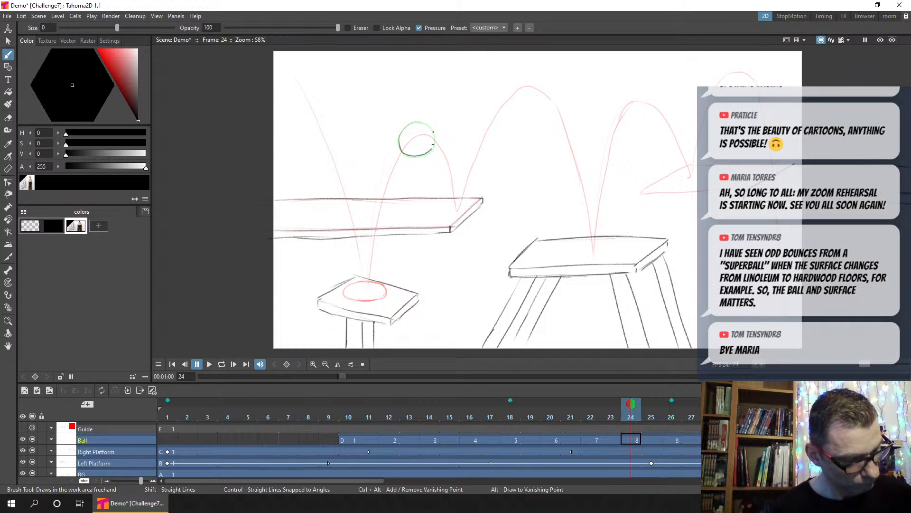
{"action": "mouse_move", "coordinate": [435, 139]}
{"action": "left_mouse_down"}
{"action": "mouse_move", "coordinate": [418, 119]}
{"action": "mouse_move", "coordinate": [398, 140]}
{"action": "left_mouse_up"}
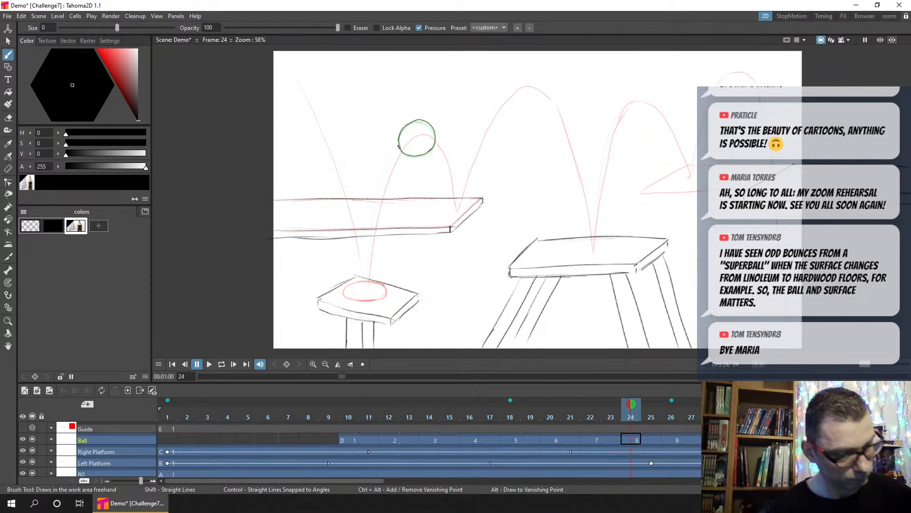
{"action": "left_click", "coordinate": [9, 41]}
{"action": "mouse_move", "coordinate": [418, 97]}
{"action": "left_mouse_down"}
{"action": "mouse_move", "coordinate": [493, 140]}
{"action": "mouse_move", "coordinate": [422, 97]}
{"action": "left_mouse_up"}
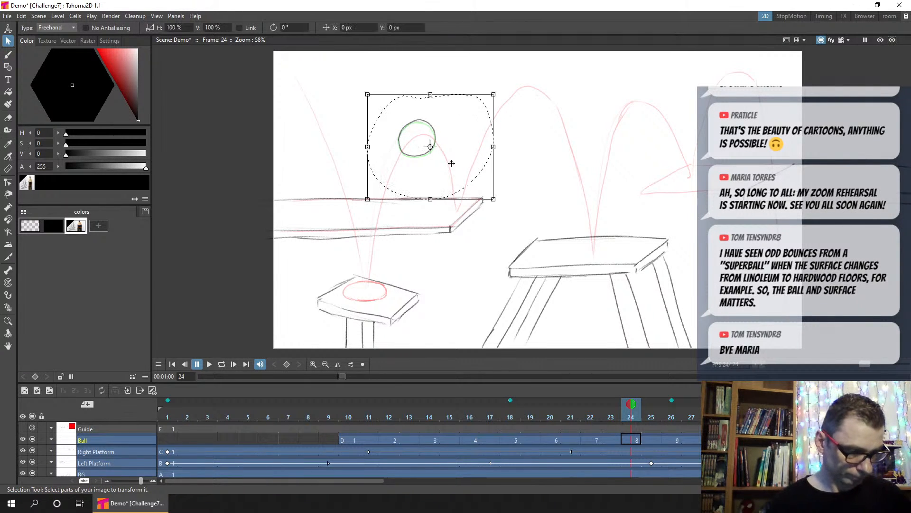
{"action": "mouse_move", "coordinate": [453, 163]}
{"action": "left_mouse_down"}
{"action": "mouse_move", "coordinate": [433, 185]}
{"action": "mouse_move", "coordinate": [437, 195]}
{"action": "left_mouse_up"}
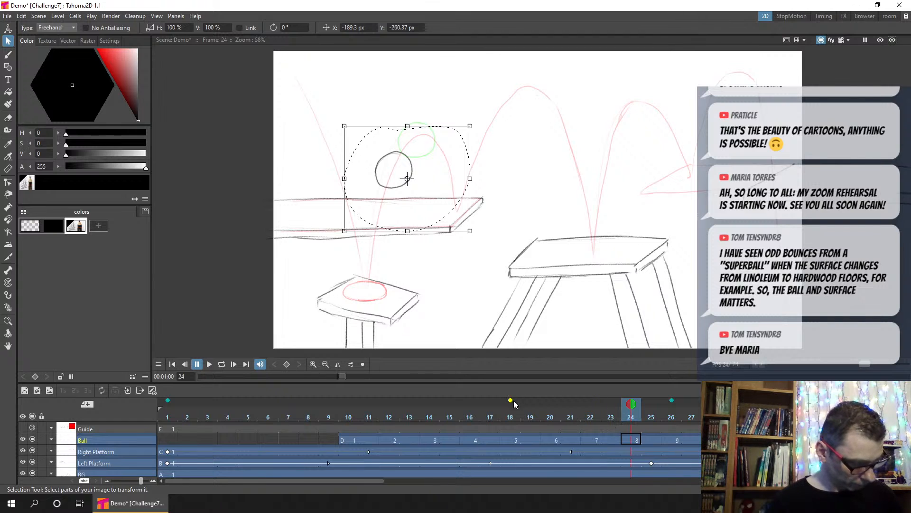
Step: Add a fixed onion skin on frame 22 and shift the frame 24 ball about 70 px, 150 px up the arc
{"action": "left_click", "coordinate": [591, 400]}
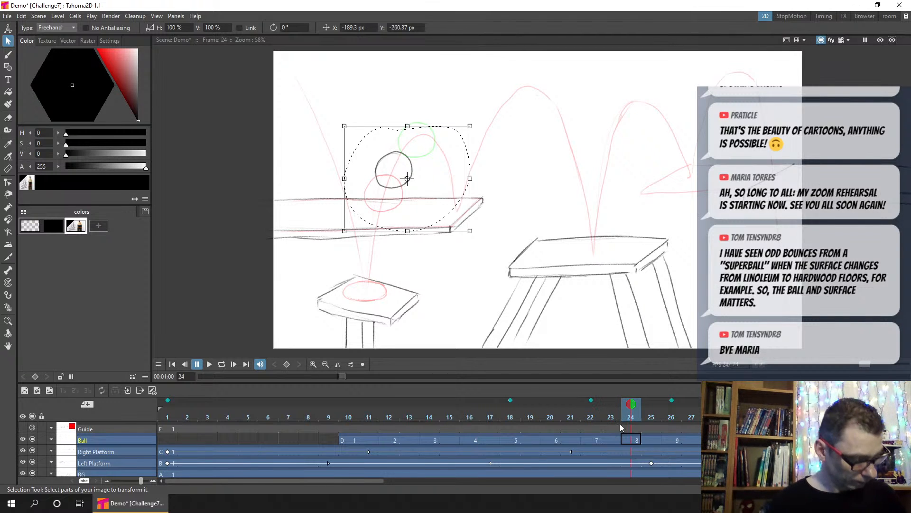
{"action": "left_click", "coordinate": [635, 438]}
{"action": "mouse_move", "coordinate": [412, 139]}
{"action": "left_mouse_down"}
{"action": "mouse_move", "coordinate": [364, 146]}
{"action": "mouse_move", "coordinate": [414, 137]}
{"action": "left_mouse_up"}
{"action": "mouse_move", "coordinate": [424, 187]}
{"action": "left_mouse_down"}
{"action": "mouse_move", "coordinate": [418, 173]}
{"action": "mouse_move", "coordinate": [431, 179]}
{"action": "left_mouse_up"}
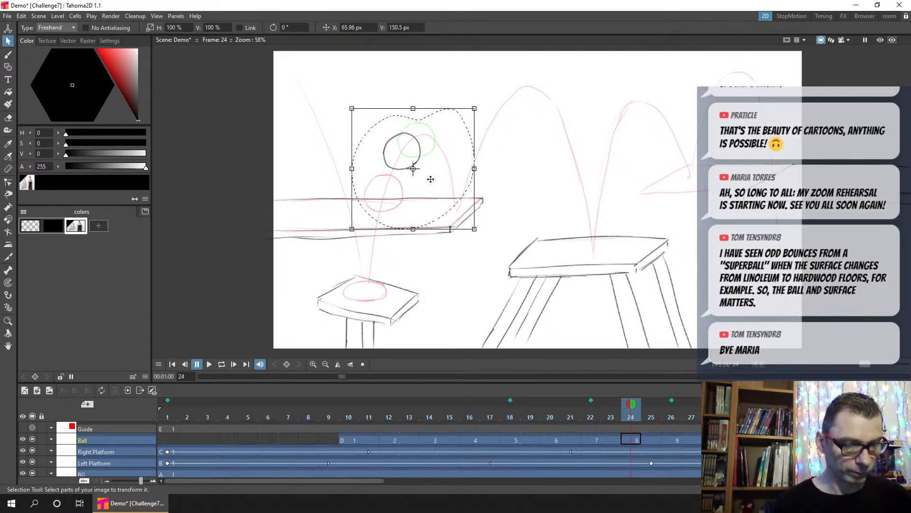
Step: Remove the fixed onion skins on frames 18, 22 and 26, and save the scene
{"action": "left_click", "coordinate": [511, 402]}
{"action": "left_click", "coordinate": [592, 399]}
{"action": "left_click", "coordinate": [511, 403]}
{"action": "left_click", "coordinate": [510, 400]}
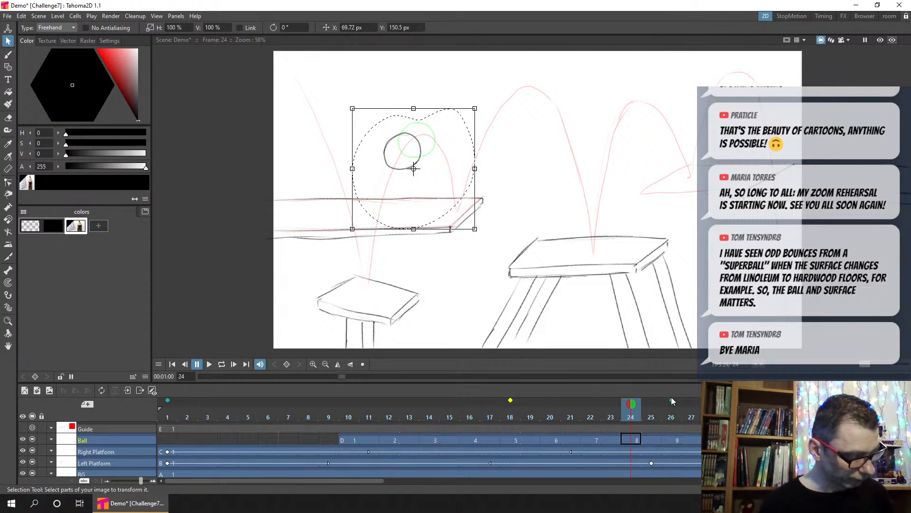
{"action": "left_click", "coordinate": [290, 417]}
{"action": "key", "text": "ctrl+s"}
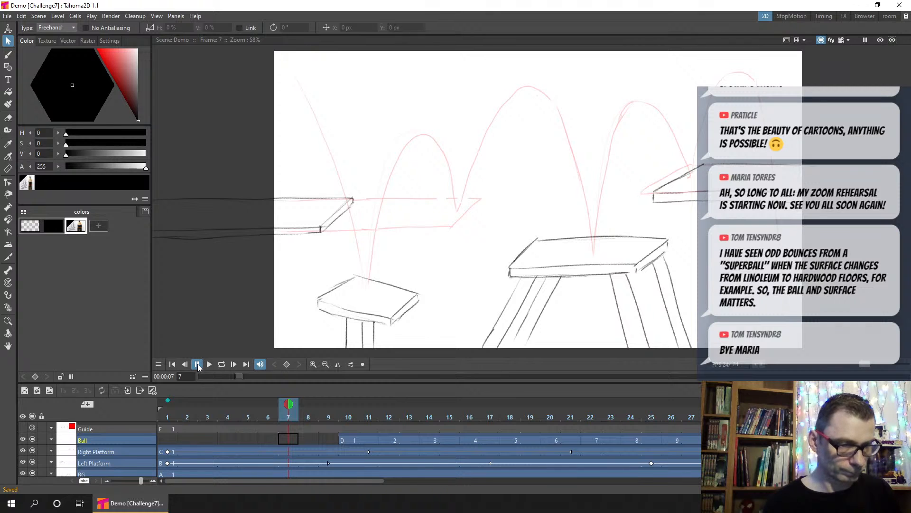
Step: Play the animation from the start and scrub between frames 16 and 35 to check the bounce off the small stool
{"action": "key", "text": "b"}
{"action": "key", "text": "Home"}
{"action": "key", "text": "Right"}
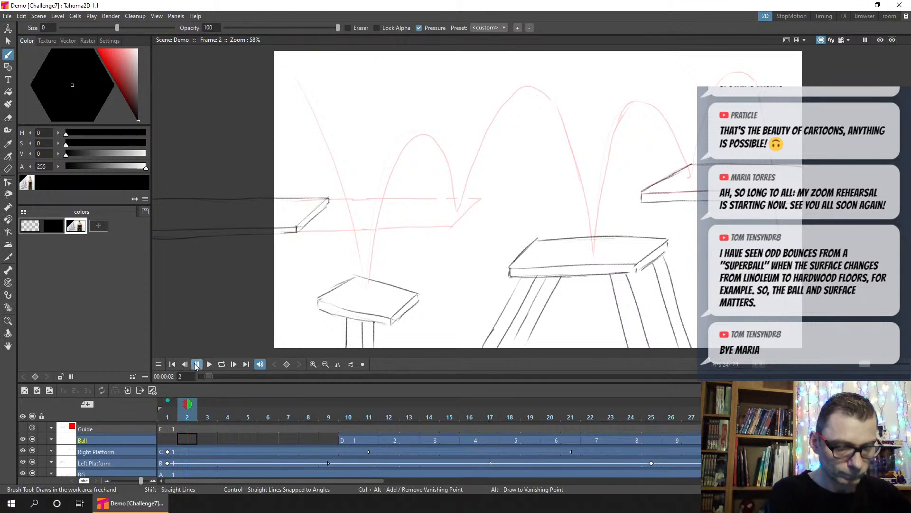
{"action": "left_click", "coordinate": [209, 364]}
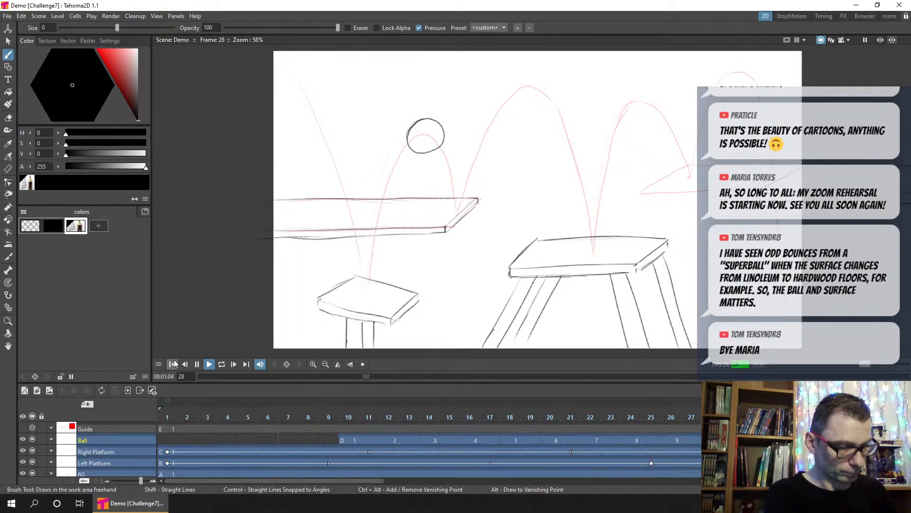
{"action": "left_click", "coordinate": [196, 364]}
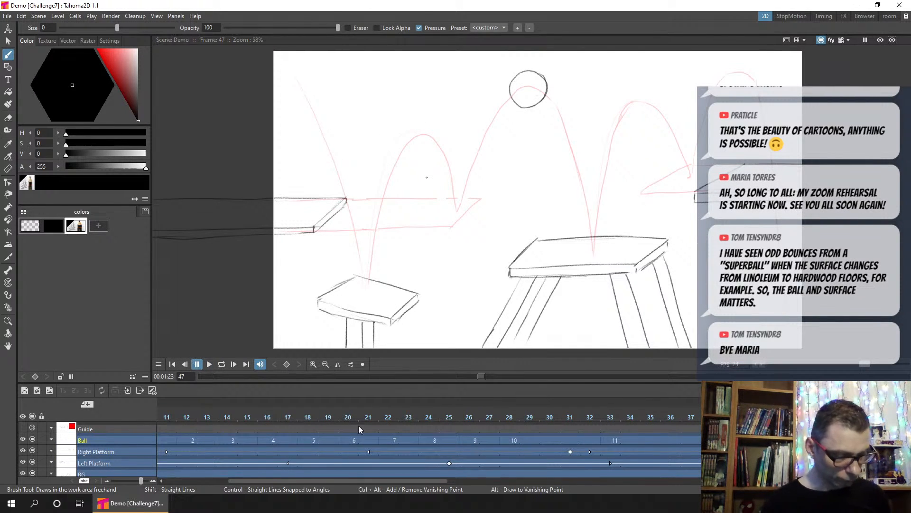
{"action": "left_click_drag", "start_coordinate": [267, 410], "coordinate": [375, 395]}
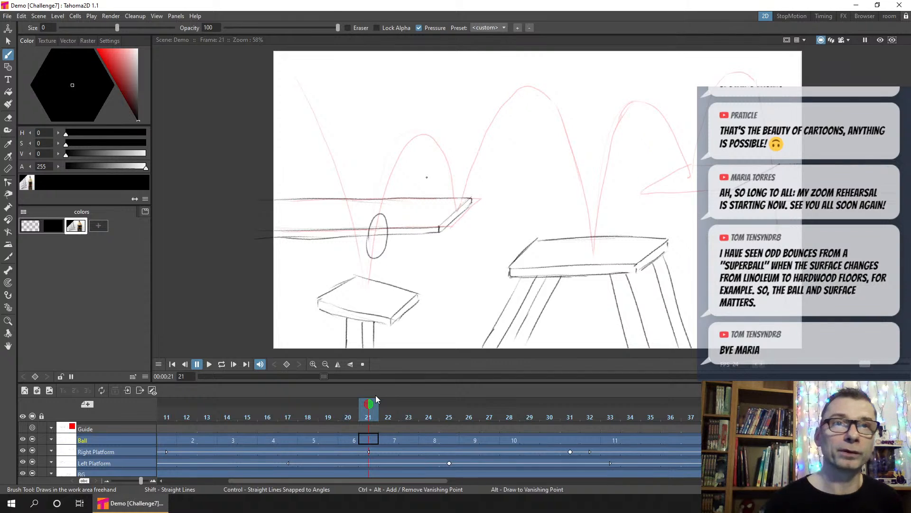
{"action": "left_click_drag", "start_coordinate": [214, 410], "coordinate": [266, 422]}
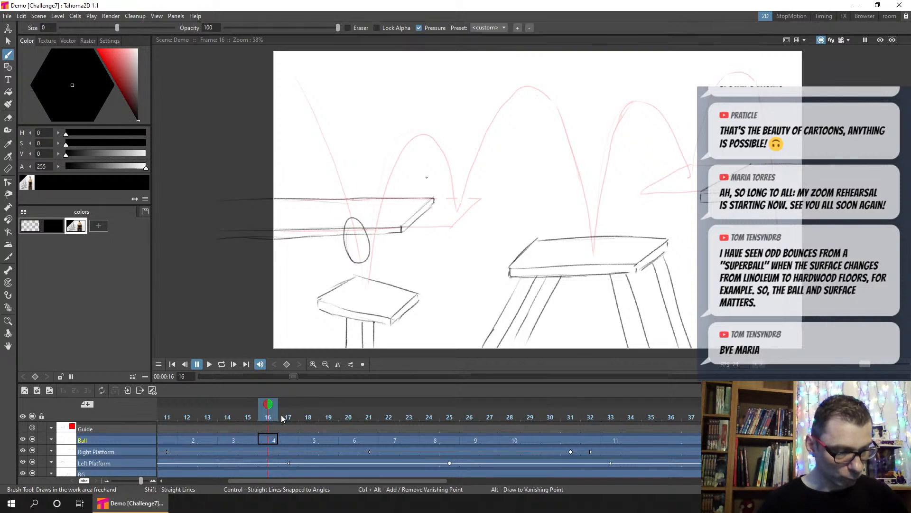
{"action": "left_click_drag", "start_coordinate": [265, 418], "coordinate": [650, 436]}
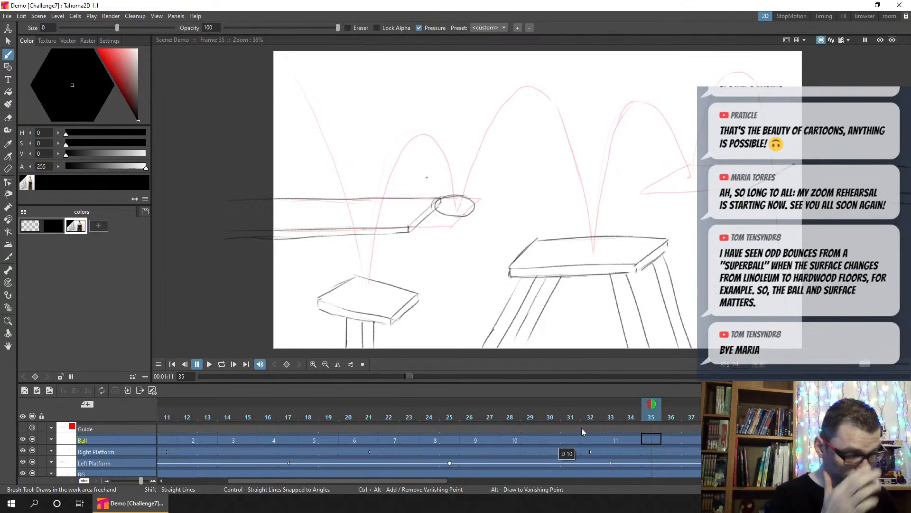
Step: Set a fixed onion skin on frame 28 and trace its ball as a new drawing at frame 30, redoing the uneven strokes
{"action": "left_click", "coordinate": [570, 440]}
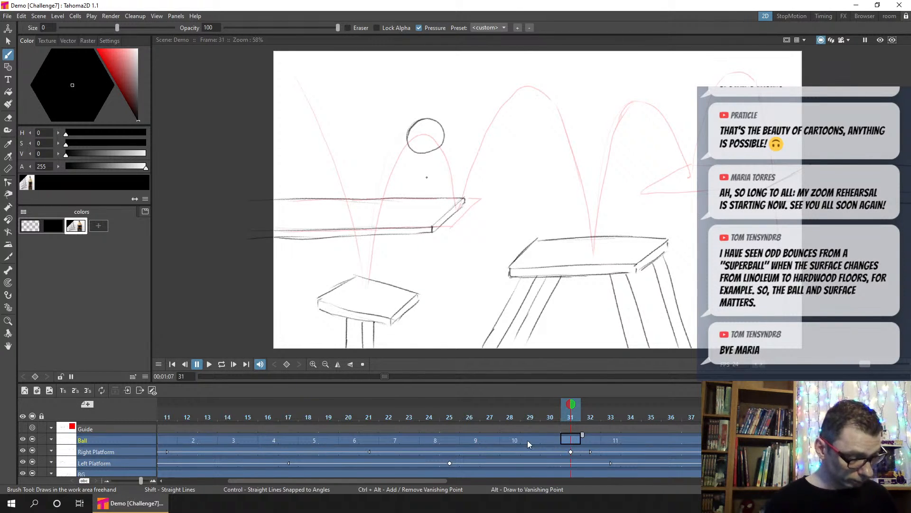
{"action": "left_click", "coordinate": [516, 441]}
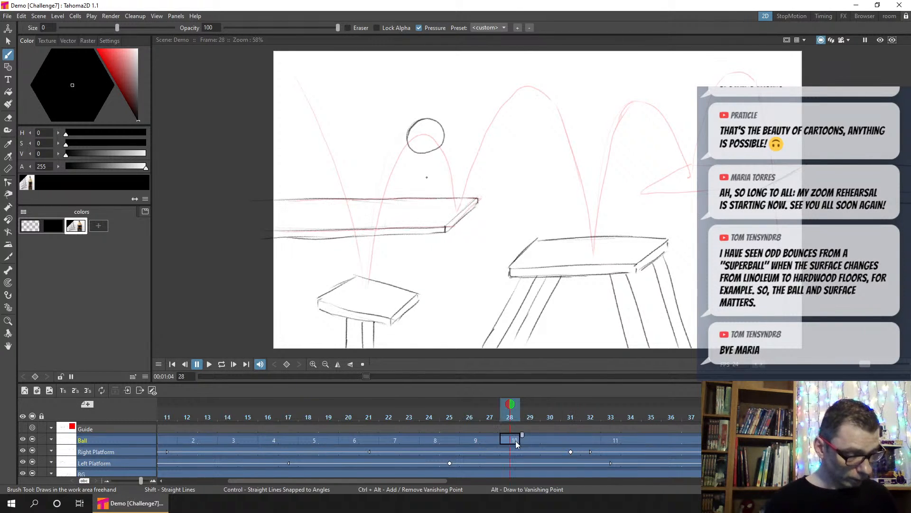
{"action": "left_click", "coordinate": [546, 440]}
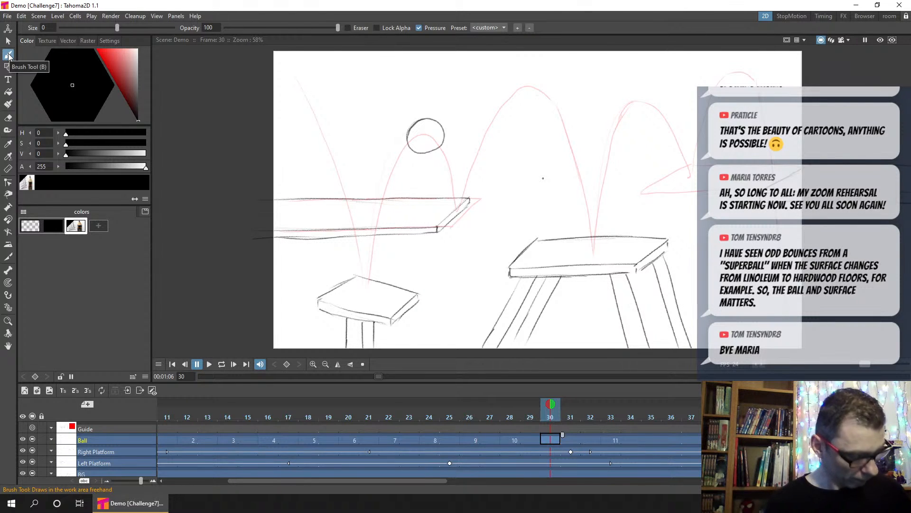
{"action": "left_click_drag", "start_coordinate": [434, 120], "coordinate": [422, 119]}
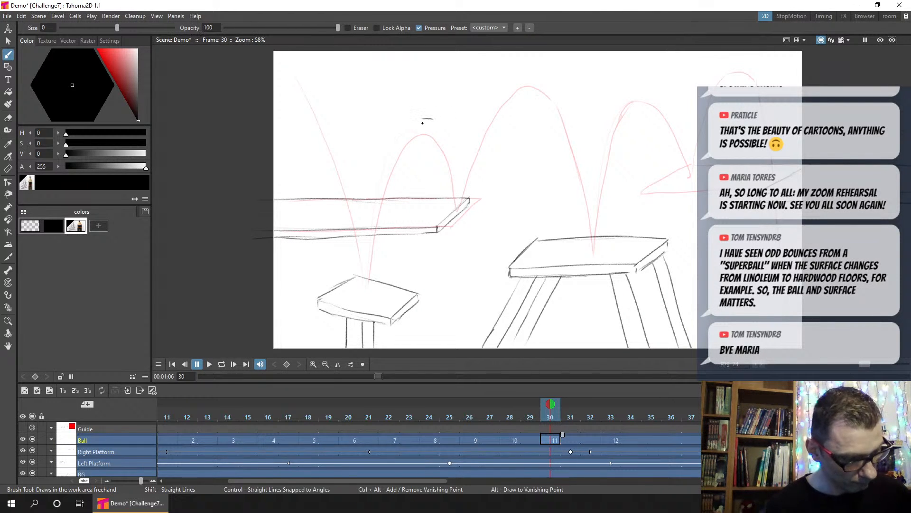
{"action": "left_click", "coordinate": [515, 401]}
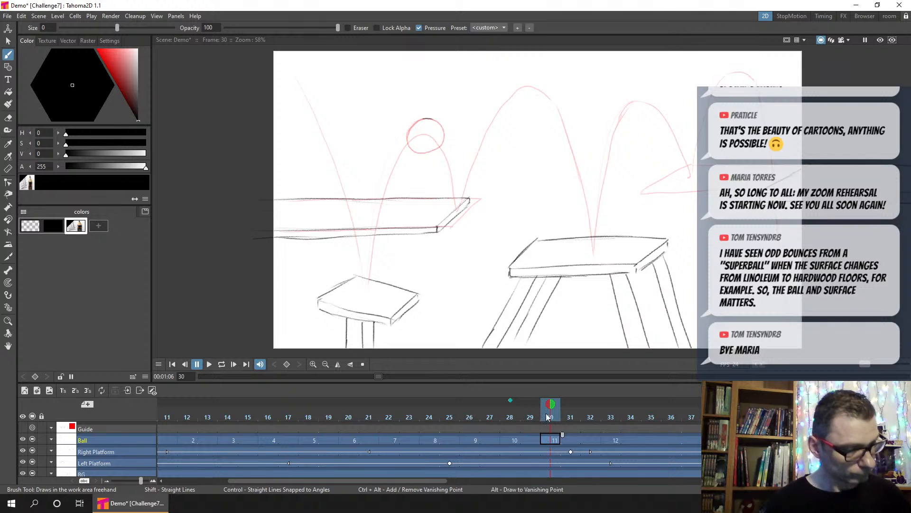
{"action": "mouse_move", "coordinate": [419, 121]}
{"action": "left_mouse_down"}
{"action": "mouse_move", "coordinate": [407, 139]}
{"action": "mouse_move", "coordinate": [421, 153]}
{"action": "mouse_move", "coordinate": [439, 148]}
{"action": "mouse_move", "coordinate": [438, 115]}
{"action": "left_mouse_up"}
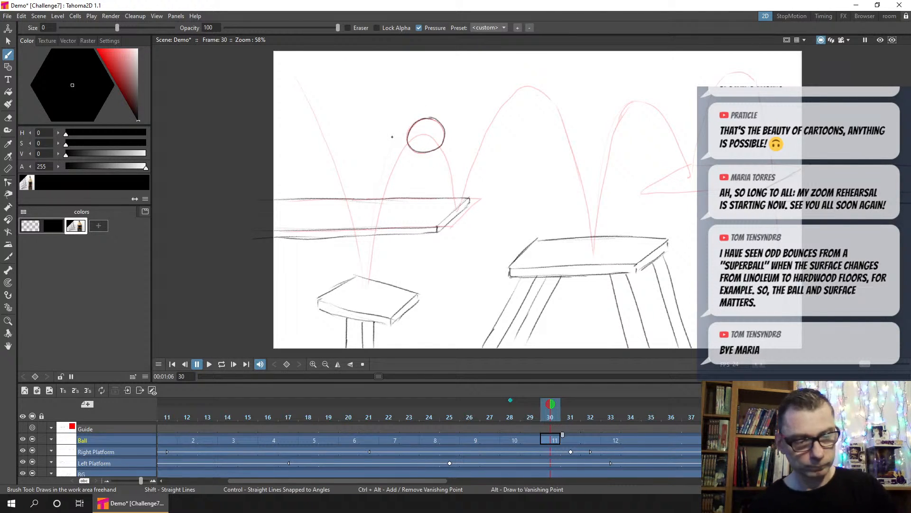
{"action": "key", "text": "ctrl+z"}
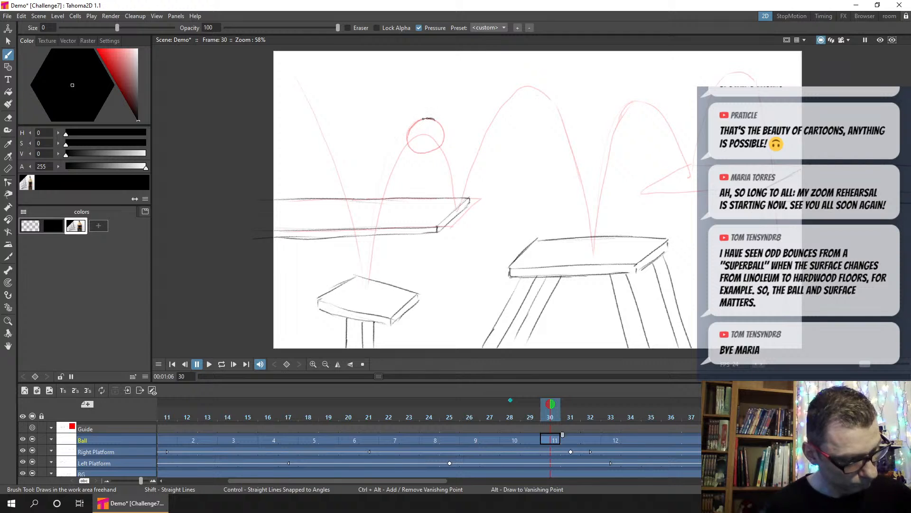
{"action": "left_click_drag", "start_coordinate": [410, 129], "coordinate": [412, 148]}
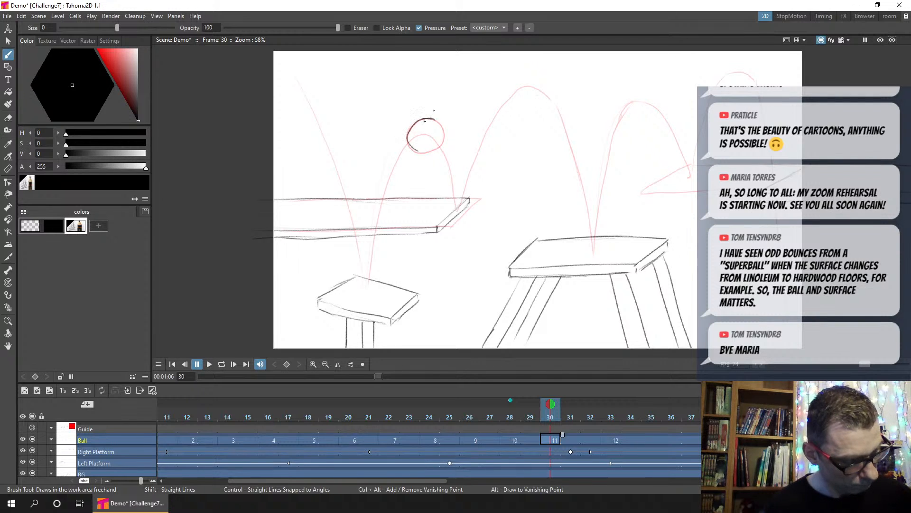
{"action": "key", "text": "ctrl+z"}
{"action": "left_click_drag", "start_coordinate": [407, 135], "coordinate": [415, 152]}
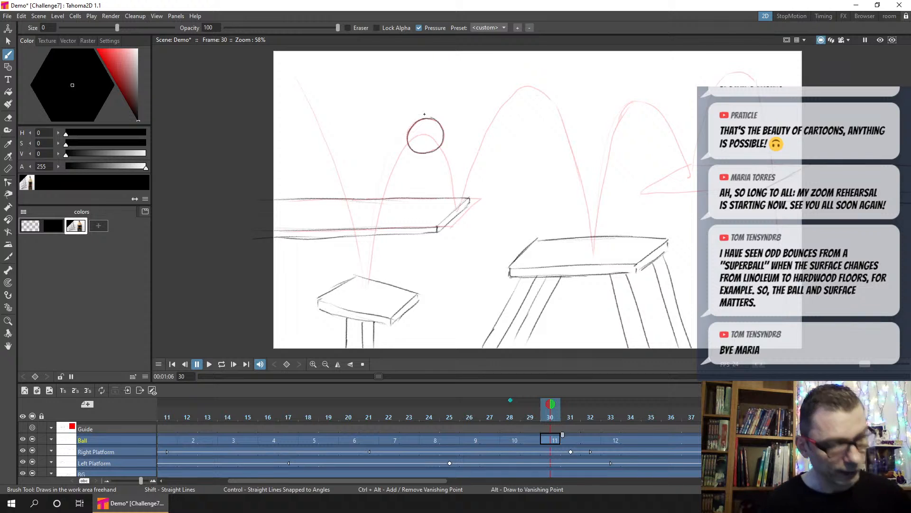
Step: Move the frame 30 ball about 73 px, -49 px to start its descent along the guide arc, and save the scene
{"action": "key", "text": "s"}
{"action": "mouse_move", "coordinate": [423, 102]}
{"action": "left_mouse_down"}
{"action": "mouse_move", "coordinate": [471, 187]}
{"action": "mouse_move", "coordinate": [446, 79]}
{"action": "left_mouse_up"}
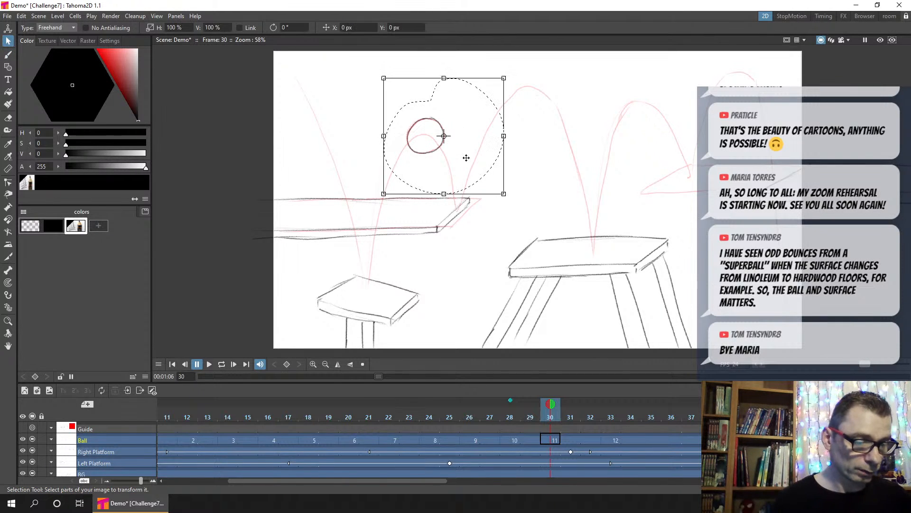
{"action": "left_click_drag", "start_coordinate": [467, 165], "coordinate": [476, 171]}
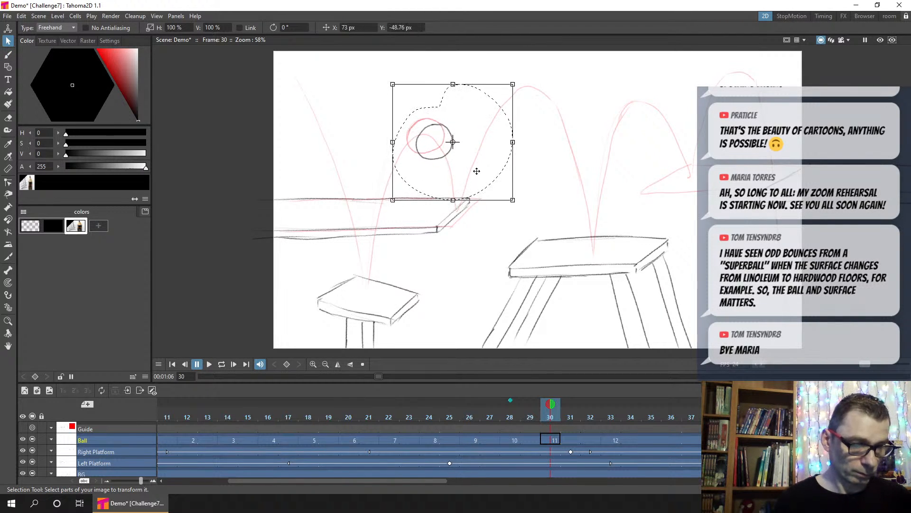
{"action": "left_click", "coordinate": [509, 231]}
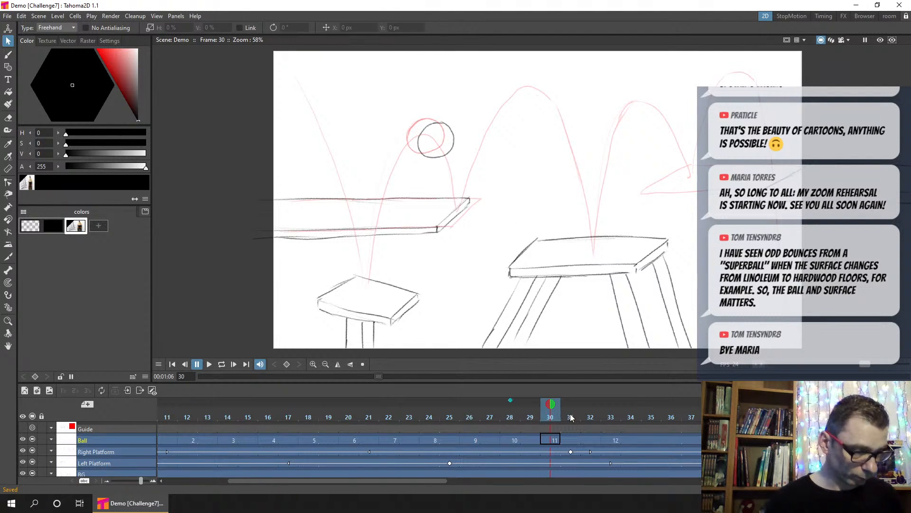
Step: Extend the hold after frame 32 on the Ball layer by one frame so the squashed landing drawing starts at frame 34
{"action": "left_click", "coordinate": [591, 436]}
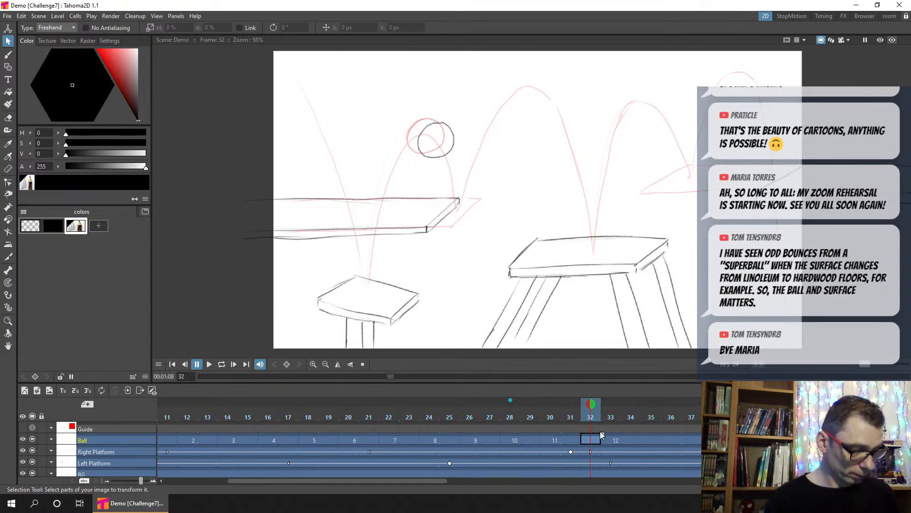
{"action": "left_click_drag", "start_coordinate": [630, 435], "coordinate": [628, 435]}
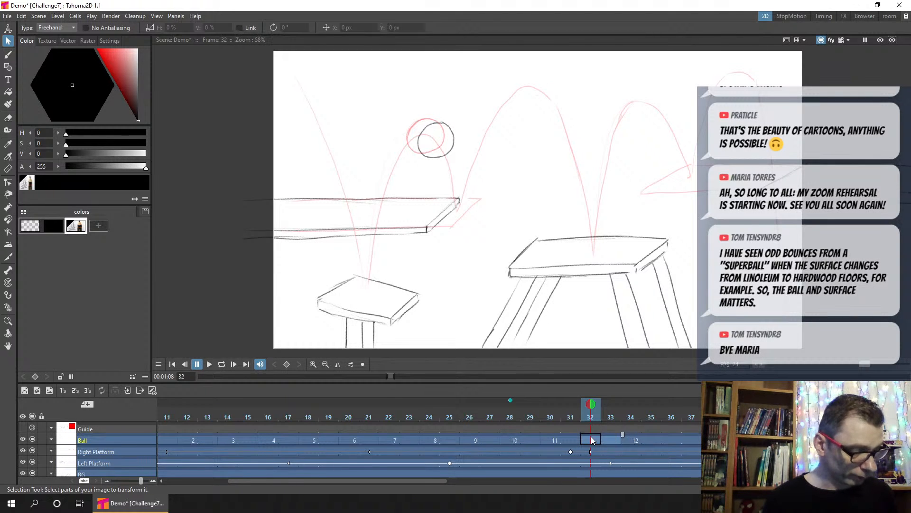
{"action": "left_click", "coordinate": [591, 437]}
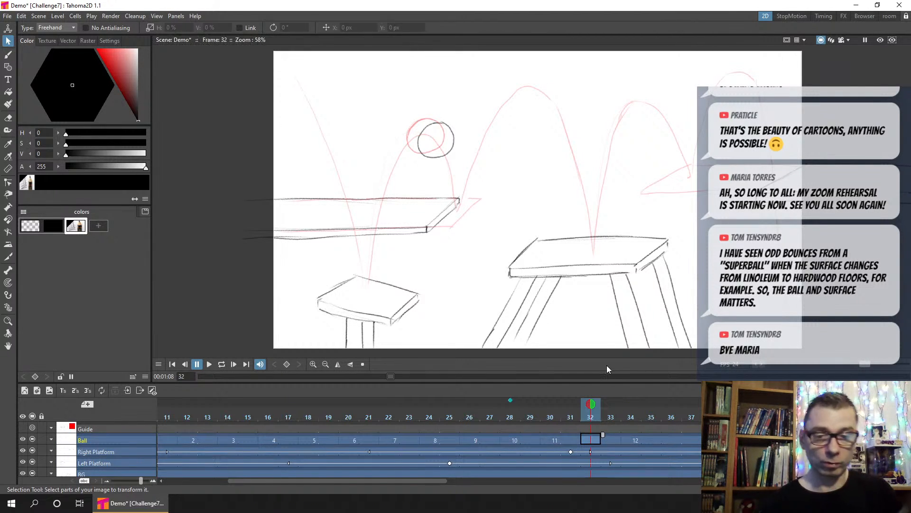
Step: Set a fixed onion skin on frame 34 and draw a stretched, tilted ball at frame 32 on the descending guide arc
{"action": "left_click", "coordinate": [12, 59]}
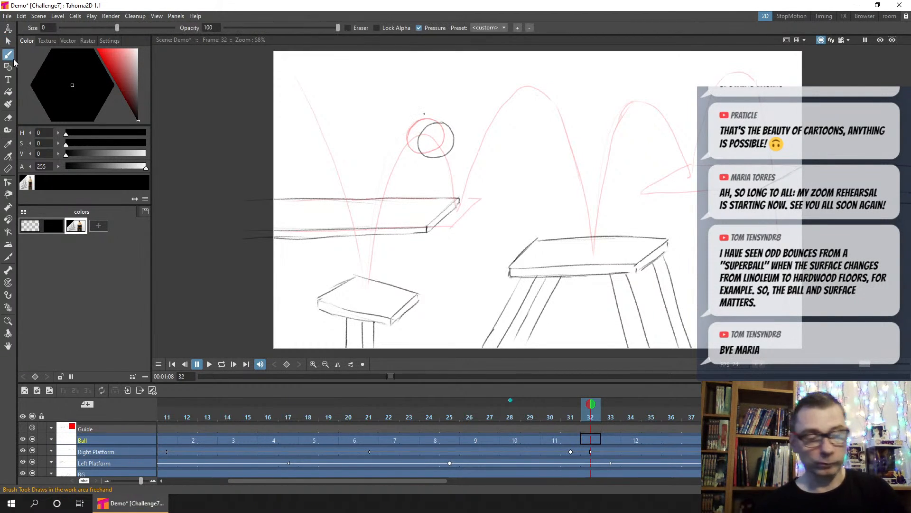
{"action": "left_click", "coordinate": [632, 400]}
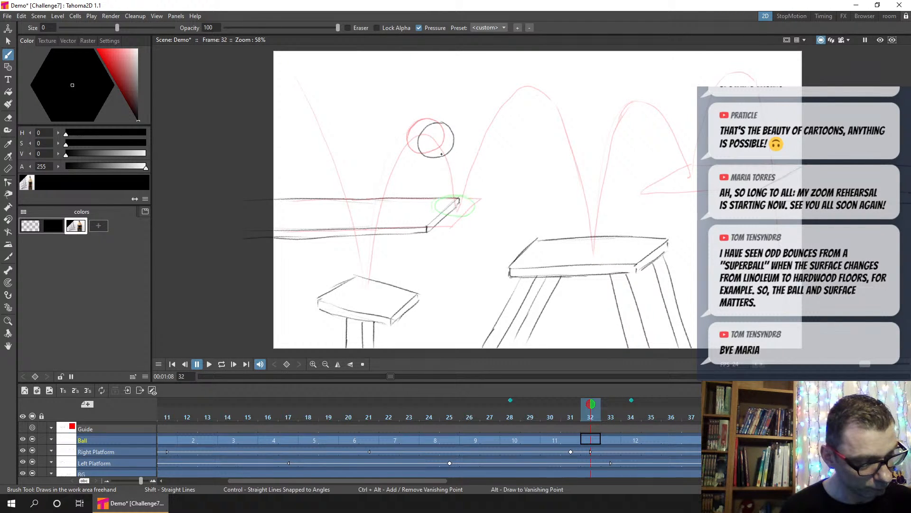
{"action": "mouse_move", "coordinate": [441, 154]}
{"action": "left_mouse_down"}
{"action": "mouse_move", "coordinate": [447, 189]}
{"action": "mouse_move", "coordinate": [461, 181]}
{"action": "mouse_move", "coordinate": [455, 159]}
{"action": "mouse_move", "coordinate": [435, 157]}
{"action": "left_mouse_up"}
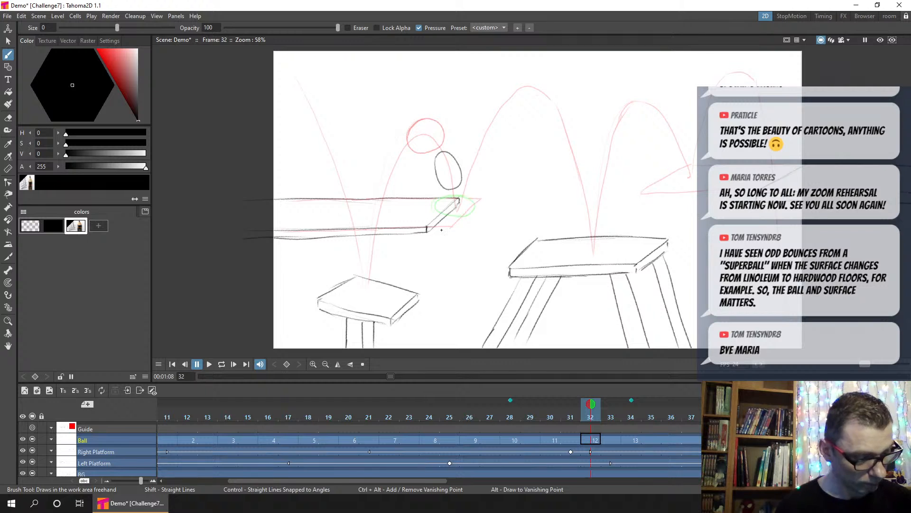
Step: Scrub through the bounce timing, shift all Ball drawings nine frames earlier to start at frame 1, and save the scene
{"action": "left_click_drag", "start_coordinate": [512, 420], "coordinate": [650, 425]}
{"action": "left_click", "coordinate": [633, 415]}
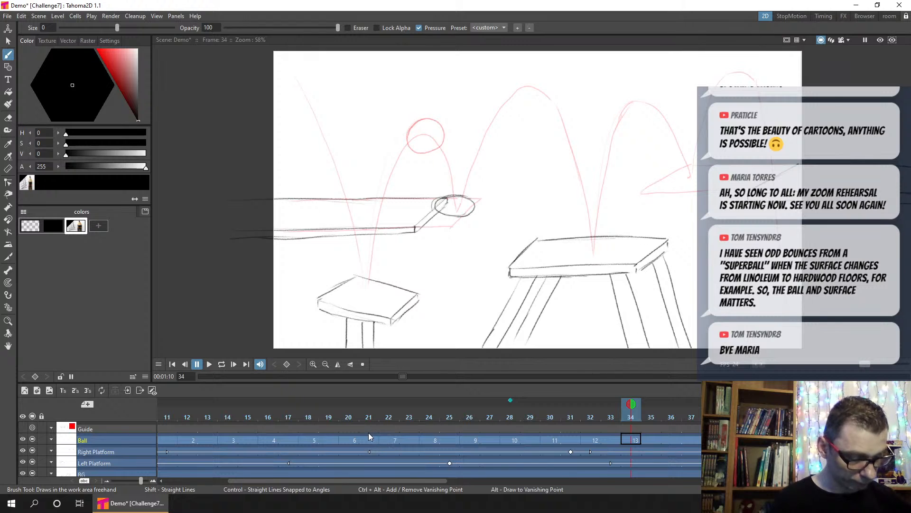
{"action": "left_click_drag", "start_coordinate": [450, 414], "coordinate": [259, 415]}
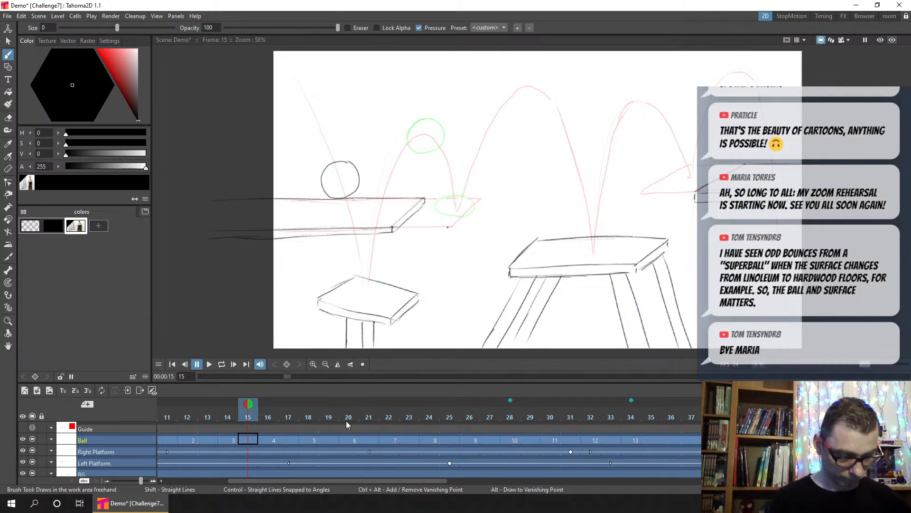
{"action": "left_click_drag", "start_coordinate": [360, 423], "coordinate": [430, 422]}
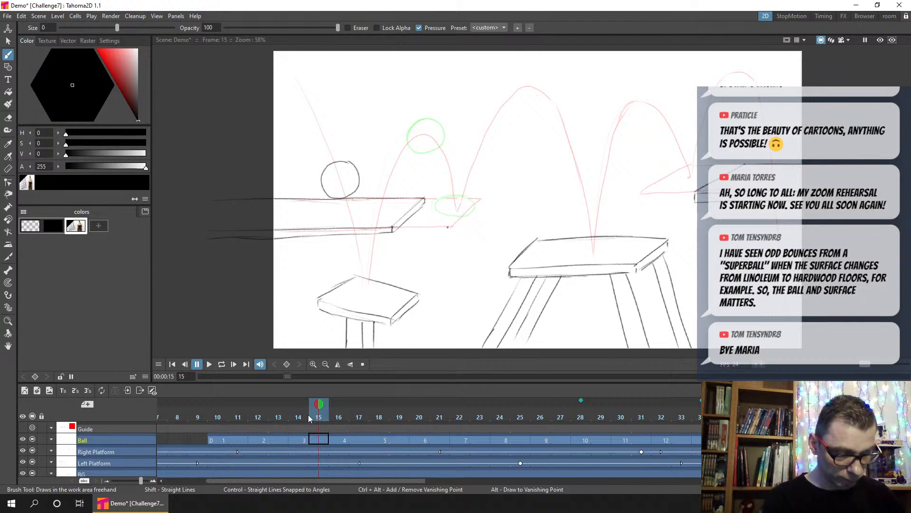
{"action": "mouse_move", "coordinate": [309, 414]}
{"action": "left_mouse_down"}
{"action": "mouse_move", "coordinate": [237, 408]}
{"action": "mouse_move", "coordinate": [349, 420]}
{"action": "mouse_move", "coordinate": [338, 422]}
{"action": "left_mouse_up"}
{"action": "mouse_move", "coordinate": [397, 435]}
{"action": "left_mouse_down"}
{"action": "mouse_move", "coordinate": [310, 432]}
{"action": "mouse_move", "coordinate": [440, 448]}
{"action": "mouse_move", "coordinate": [337, 413]}
{"action": "mouse_move", "coordinate": [278, 416]}
{"action": "mouse_move", "coordinate": [386, 420]}
{"action": "mouse_move", "coordinate": [375, 438]}
{"action": "mouse_move", "coordinate": [334, 441]}
{"action": "mouse_move", "coordinate": [232, 409]}
{"action": "mouse_move", "coordinate": [192, 412]}
{"action": "mouse_move", "coordinate": [298, 427]}
{"action": "mouse_move", "coordinate": [493, 420]}
{"action": "mouse_move", "coordinate": [483, 417]}
{"action": "left_mouse_up"}
{"action": "left_click", "coordinate": [436, 434]}
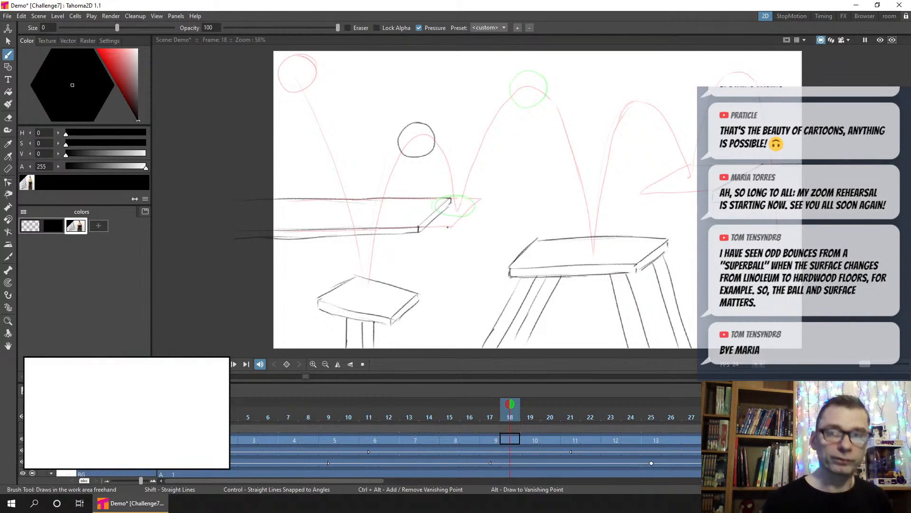
{"action": "left_click_drag", "start_coordinate": [242, 411], "coordinate": [302, 413]}
{"action": "key", "text": "ctrl+s"}
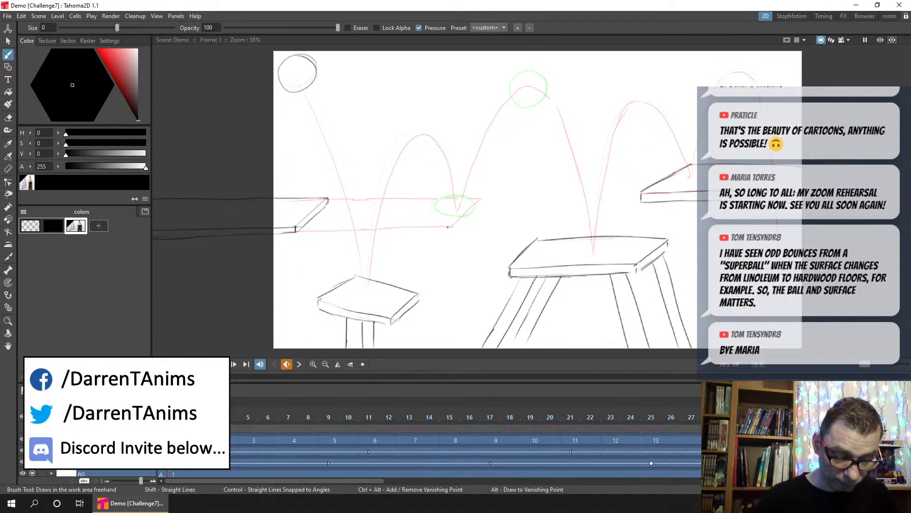
Step: Select the Left Platform's first keyframe with all following keys in its column, and shift them to start at frame 25
{"action": "right_click", "coordinate": [169, 471]}
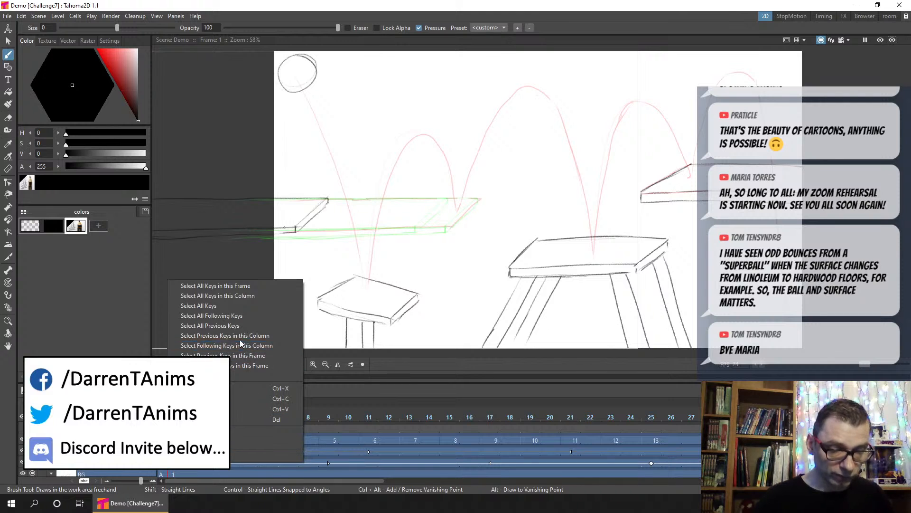
{"action": "left_click", "coordinate": [257, 347]}
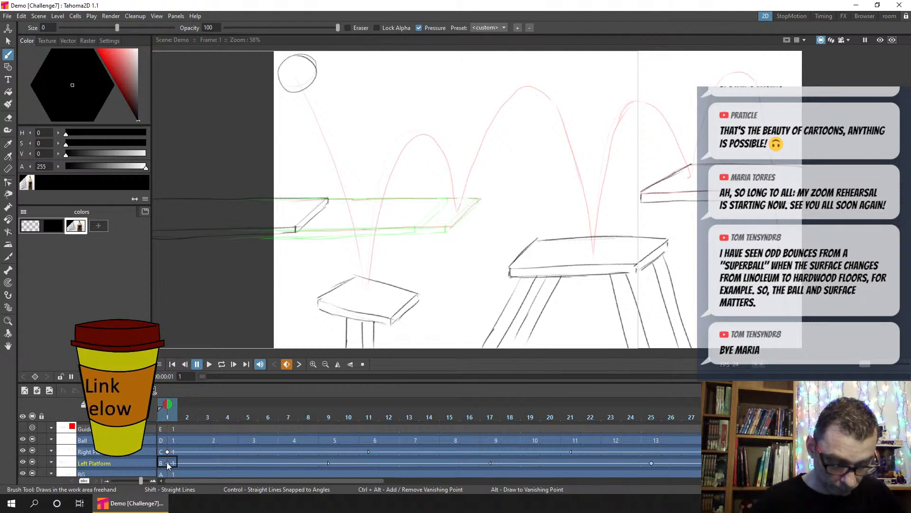
{"action": "left_click_drag", "start_coordinate": [169, 463], "coordinate": [647, 463]}
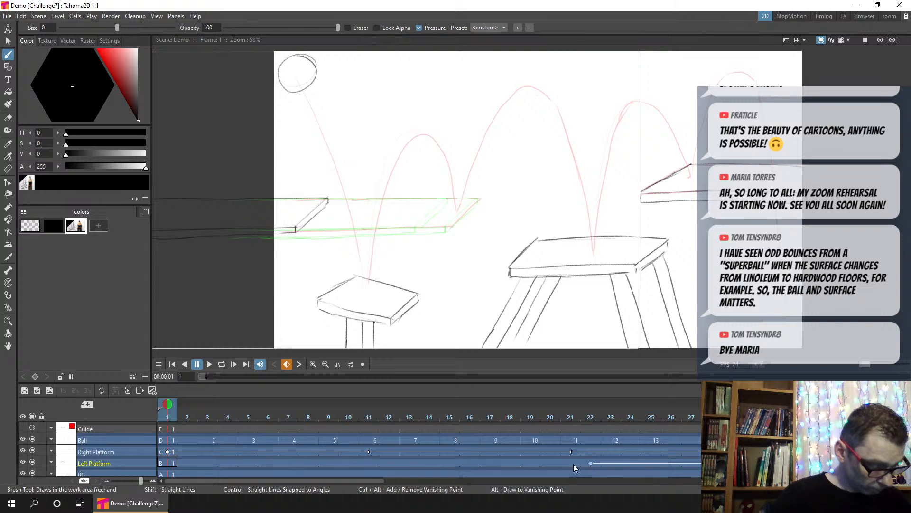
{"action": "left_click_drag", "start_coordinate": [574, 463], "coordinate": [652, 463]}
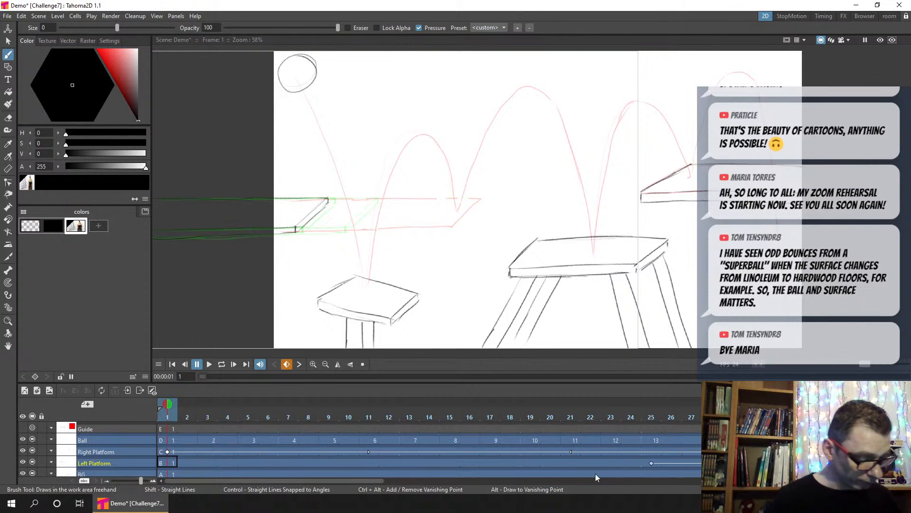
Step: Copy the Left Platform keyframe at frame 49 to frame 1
{"action": "left_click", "coordinate": [108, 480]}
{"action": "left_click", "coordinate": [108, 480]}
{"action": "left_click", "coordinate": [108, 480]}
{"action": "left_click", "coordinate": [108, 481]}
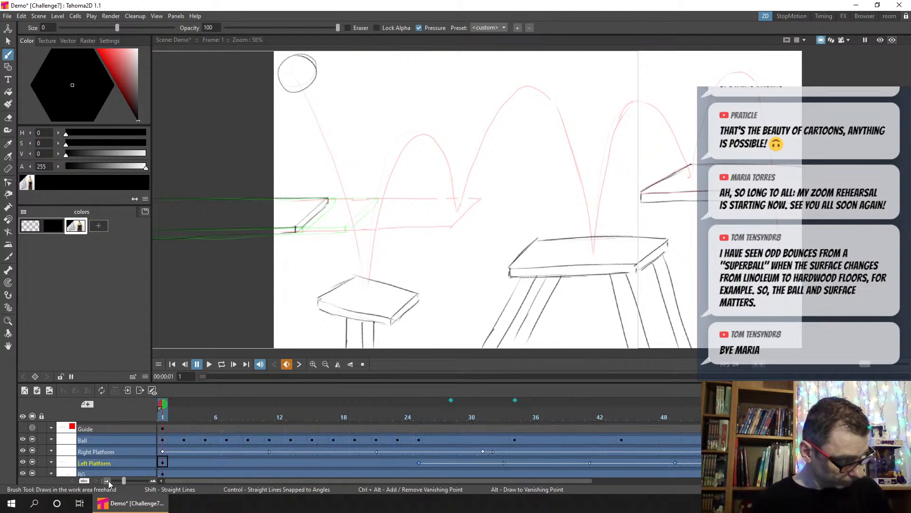
{"action": "left_click", "coordinate": [107, 480]}
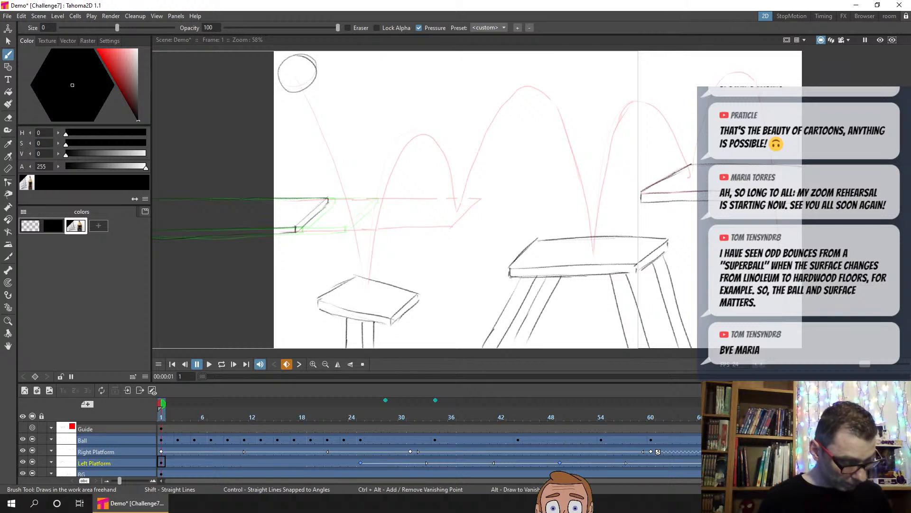
{"action": "left_click", "coordinate": [560, 462]}
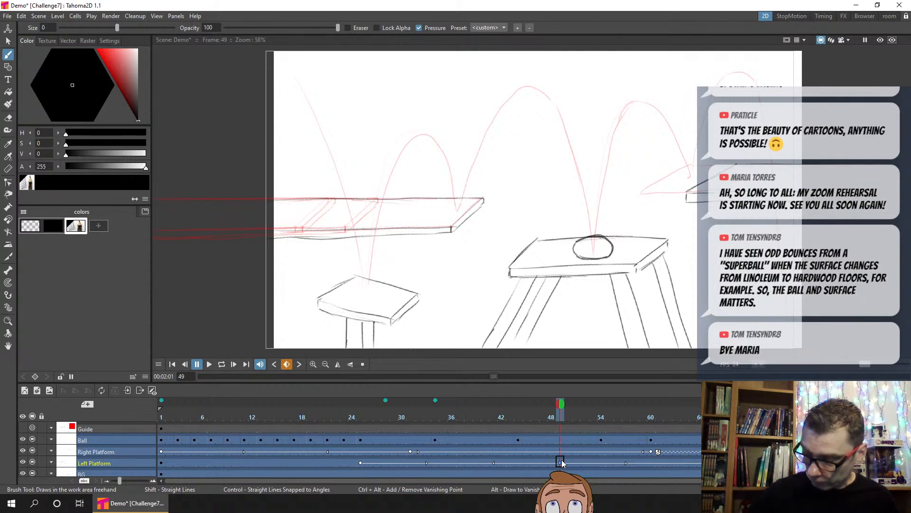
{"action": "left_click", "coordinate": [161, 463]}
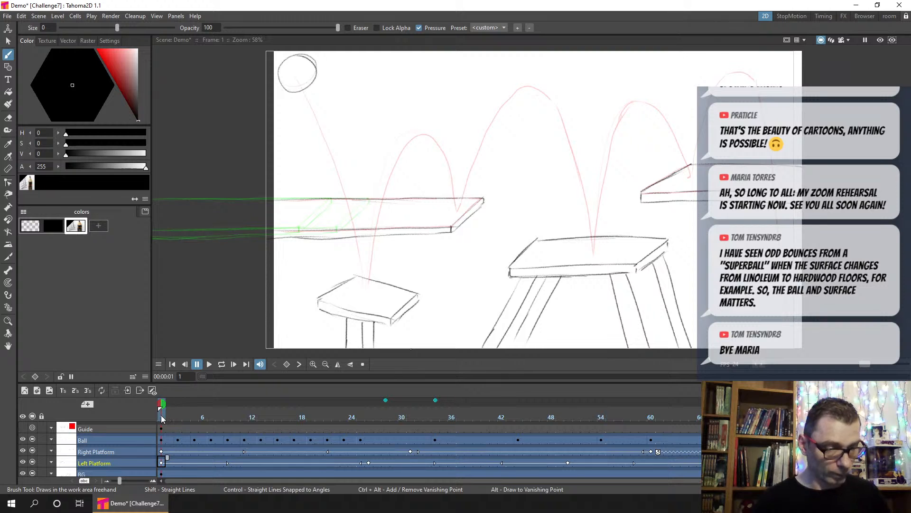
Step: Scrub the new platform timing, shift all Ball drawings later so the squashed landing falls on frame 48, and save the scene
{"action": "left_click_drag", "start_coordinate": [161, 416], "coordinate": [246, 413]}
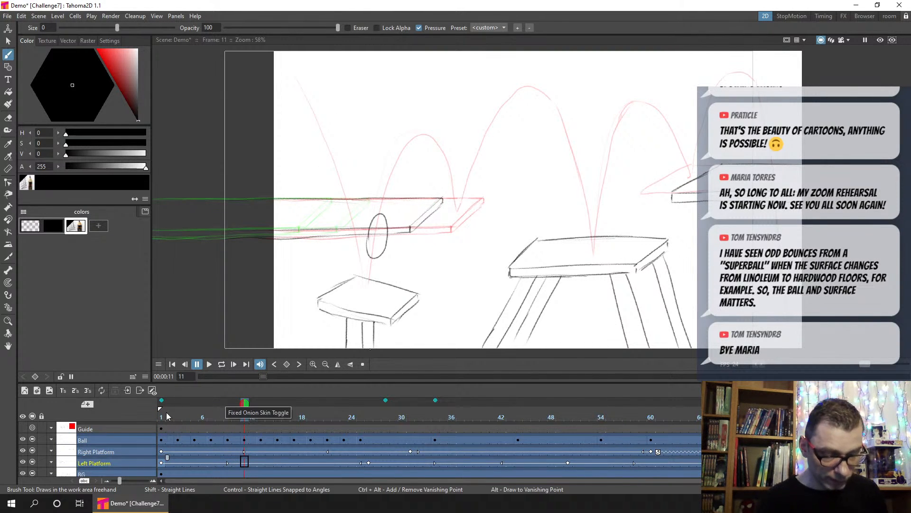
{"action": "left_click_drag", "start_coordinate": [166, 412], "coordinate": [261, 414]}
{"action": "left_click_drag", "start_coordinate": [318, 417], "coordinate": [551, 416]}
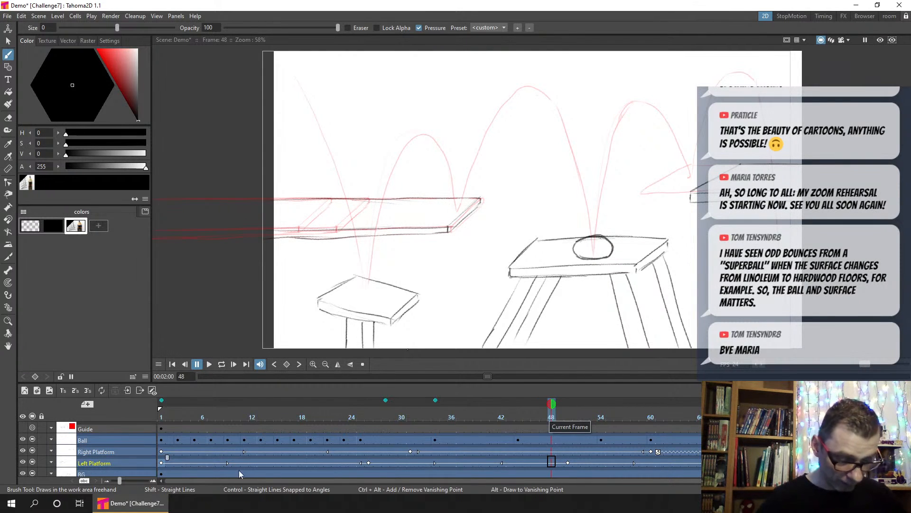
{"action": "left_click", "coordinate": [154, 481]}
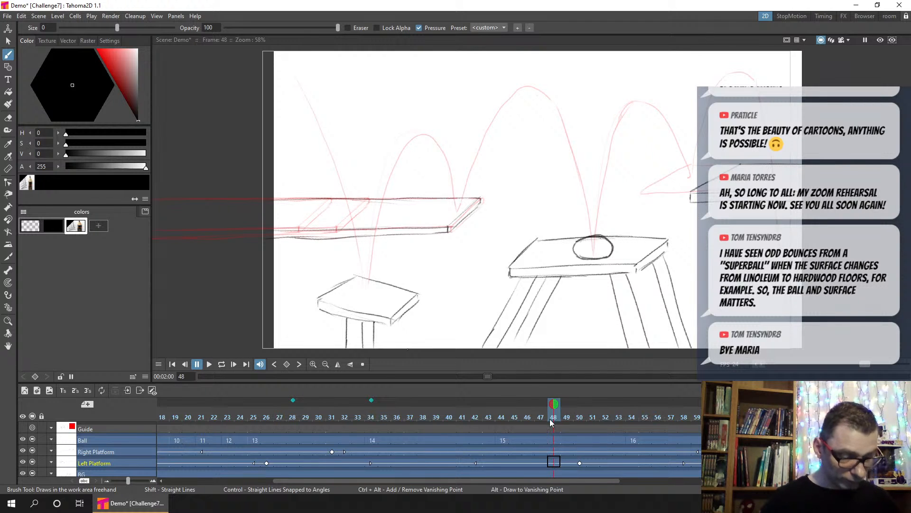
{"action": "left_click", "coordinate": [218, 414]}
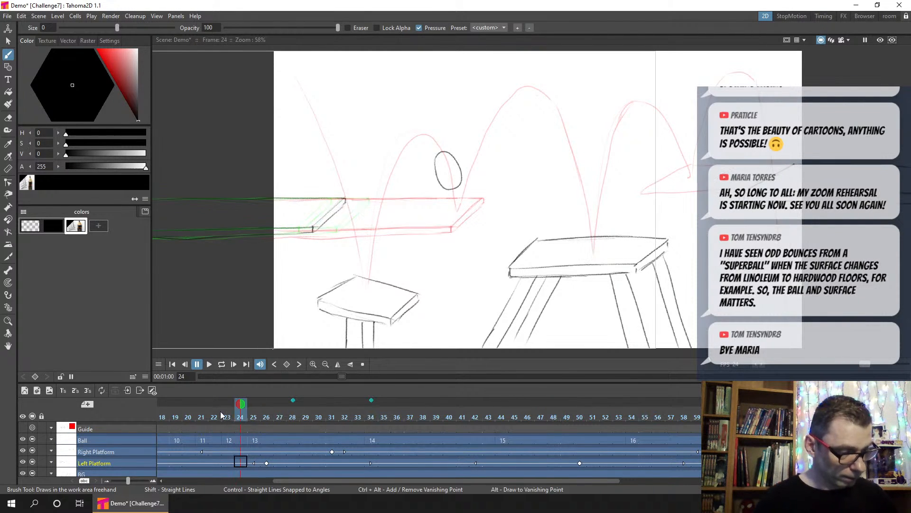
{"action": "left_click", "coordinate": [253, 415]}
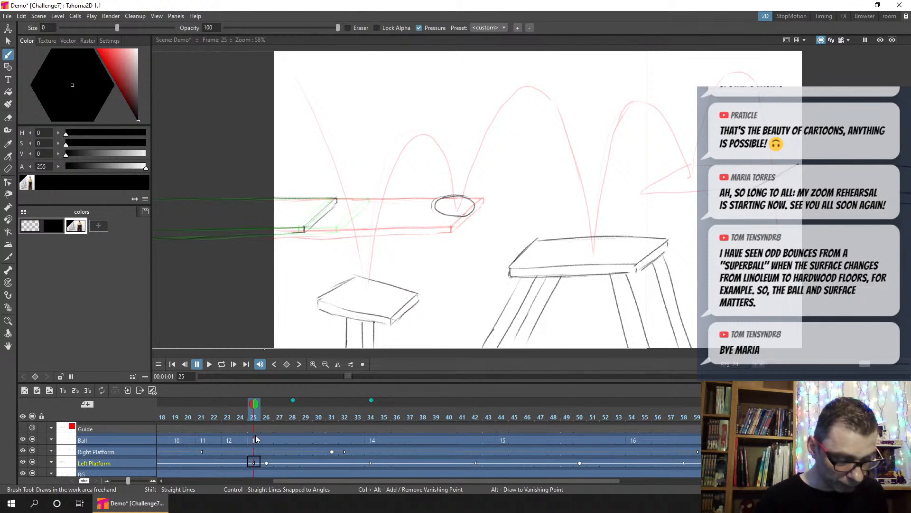
{"action": "mouse_move", "coordinate": [254, 434]}
{"action": "left_mouse_down"}
{"action": "mouse_move", "coordinate": [563, 432]}
{"action": "mouse_move", "coordinate": [574, 440]}
{"action": "mouse_move", "coordinate": [551, 443]}
{"action": "left_mouse_up"}
{"action": "mouse_move", "coordinate": [218, 416]}
{"action": "left_mouse_down"}
{"action": "mouse_move", "coordinate": [190, 417]}
{"action": "mouse_move", "coordinate": [414, 409]}
{"action": "mouse_move", "coordinate": [571, 417]}
{"action": "mouse_move", "coordinate": [548, 411]}
{"action": "left_mouse_up"}
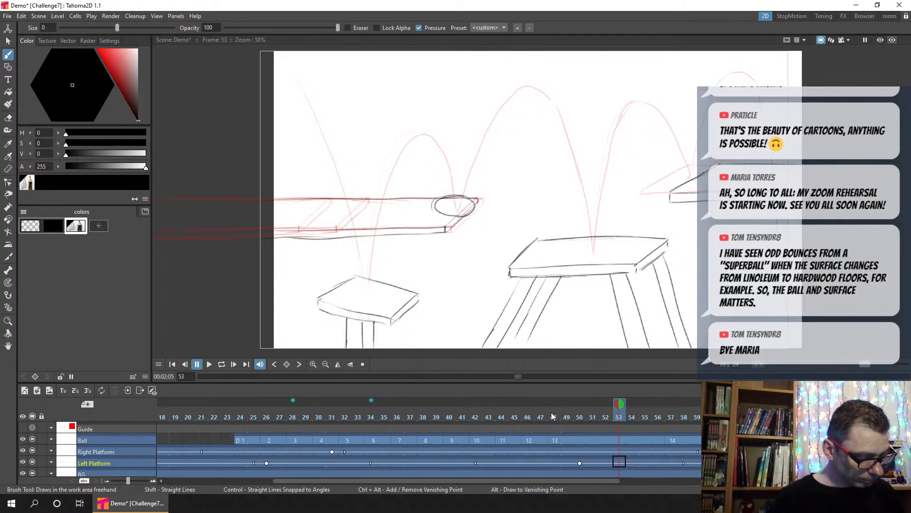
{"action": "left_click_drag", "start_coordinate": [403, 477], "coordinate": [540, 477]}
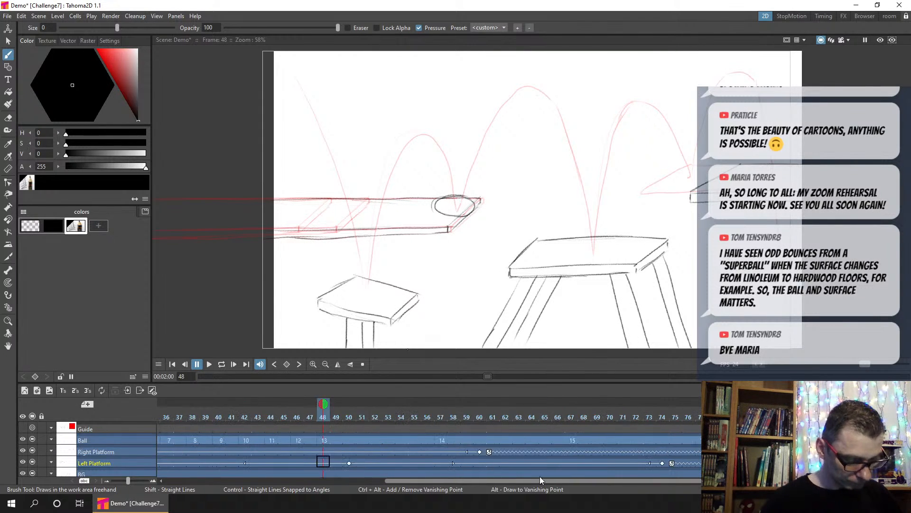
{"action": "key", "text": "ctrl+s"}
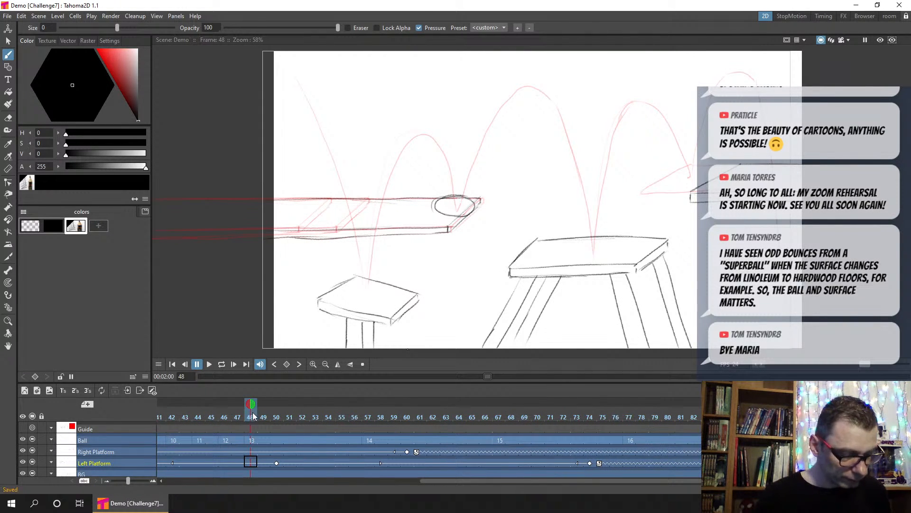
Step: Select frame 50 on the Ball layer and set fixed onion skins on the landing at frame 48 and the peak at frame 57
{"action": "left_click", "coordinate": [369, 415]}
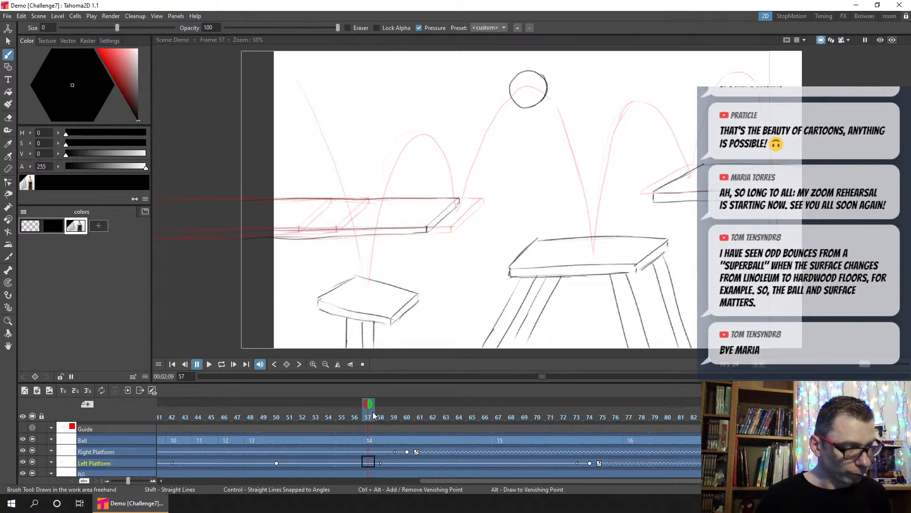
{"action": "mouse_move", "coordinate": [372, 412]}
{"action": "left_mouse_down"}
{"action": "mouse_move", "coordinate": [255, 417]}
{"action": "mouse_move", "coordinate": [376, 417]}
{"action": "mouse_move", "coordinate": [368, 418]}
{"action": "left_mouse_up"}
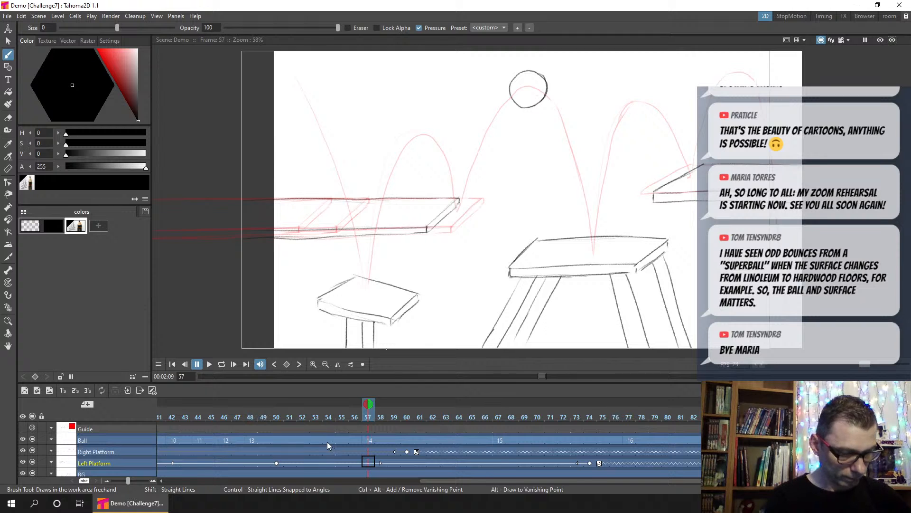
{"action": "left_click", "coordinate": [275, 441]}
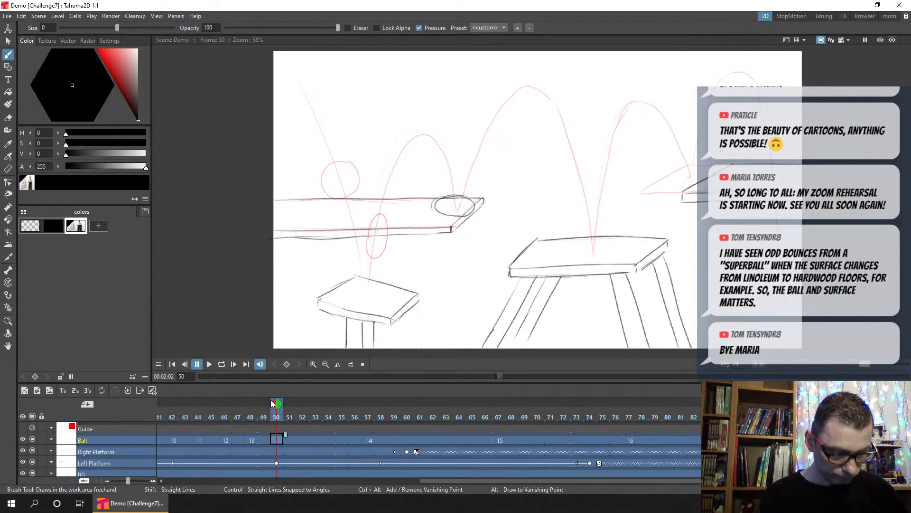
{"action": "left_click", "coordinate": [251, 400]}
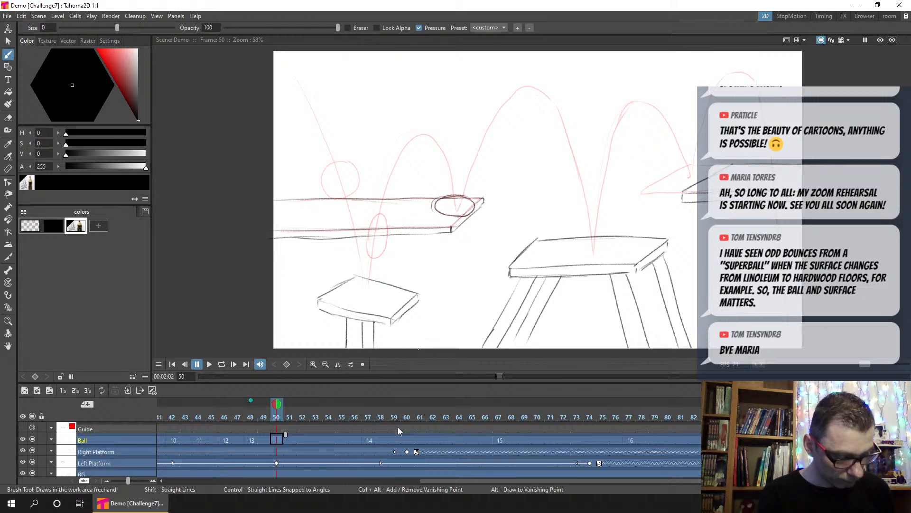
{"action": "left_click", "coordinate": [368, 400]}
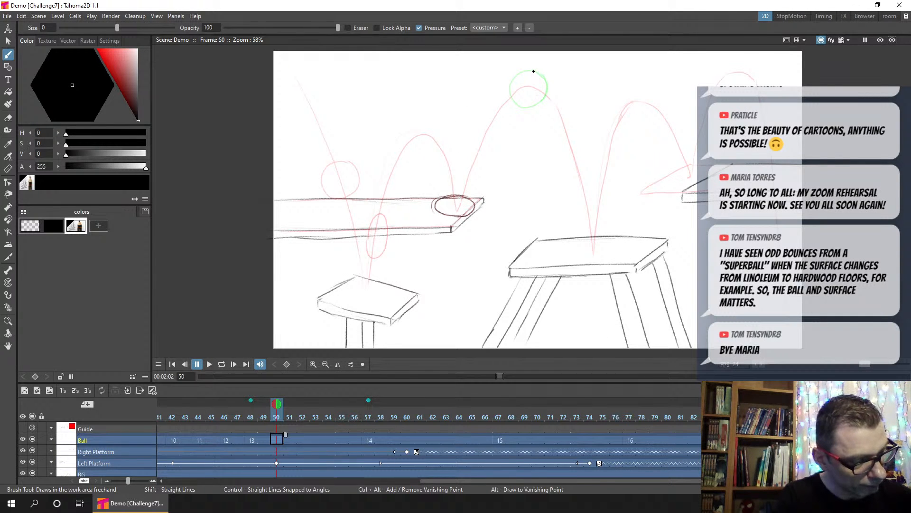
Step: Trace the round ball from the frame 57 onion skin as a new drawing at frame 50, redoing the uneven outline
{"action": "key", "text": "alt+d"}
{"action": "mouse_move", "coordinate": [511, 82]}
{"action": "left_mouse_down"}
{"action": "mouse_move", "coordinate": [516, 108]}
{"action": "mouse_move", "coordinate": [531, 110]}
{"action": "left_mouse_up"}
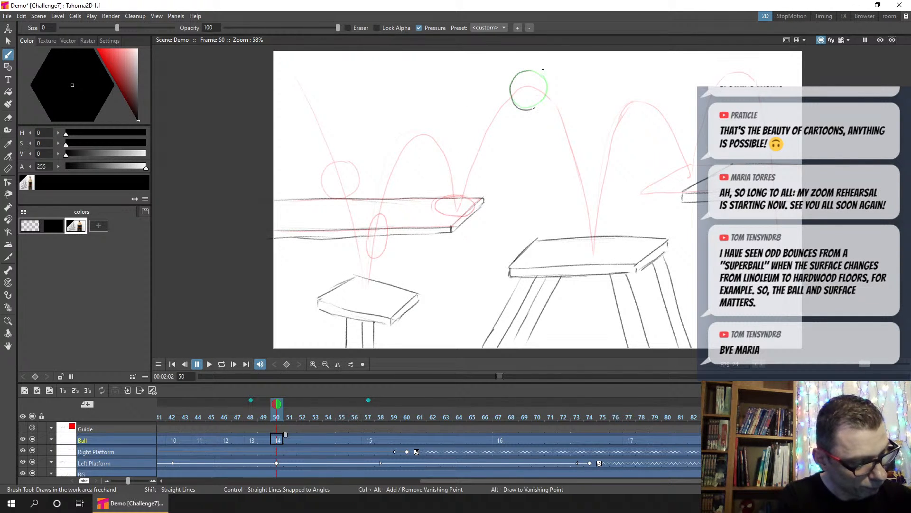
{"action": "key", "text": "ctrl+z"}
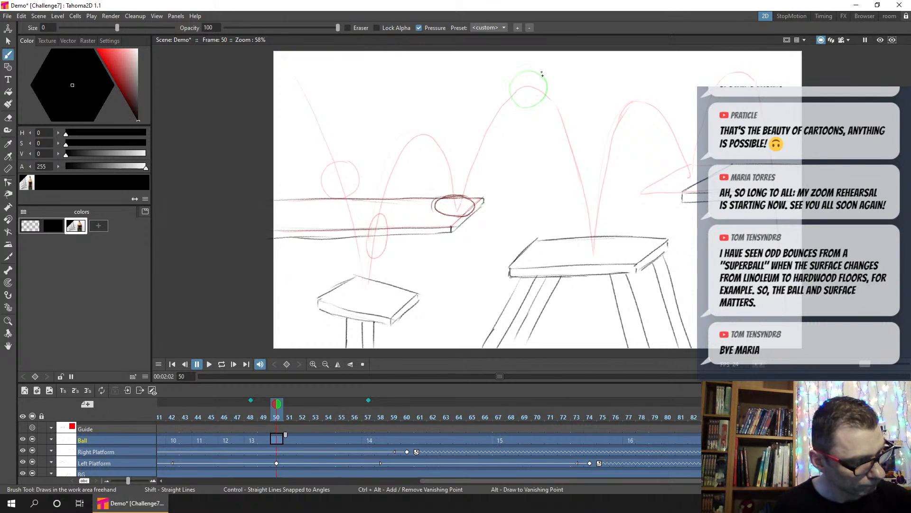
{"action": "mouse_move", "coordinate": [515, 76]}
{"action": "left_mouse_down"}
{"action": "mouse_move", "coordinate": [521, 107]}
{"action": "mouse_move", "coordinate": [541, 103]}
{"action": "mouse_move", "coordinate": [520, 107]}
{"action": "mouse_move", "coordinate": [544, 97]}
{"action": "left_mouse_up"}
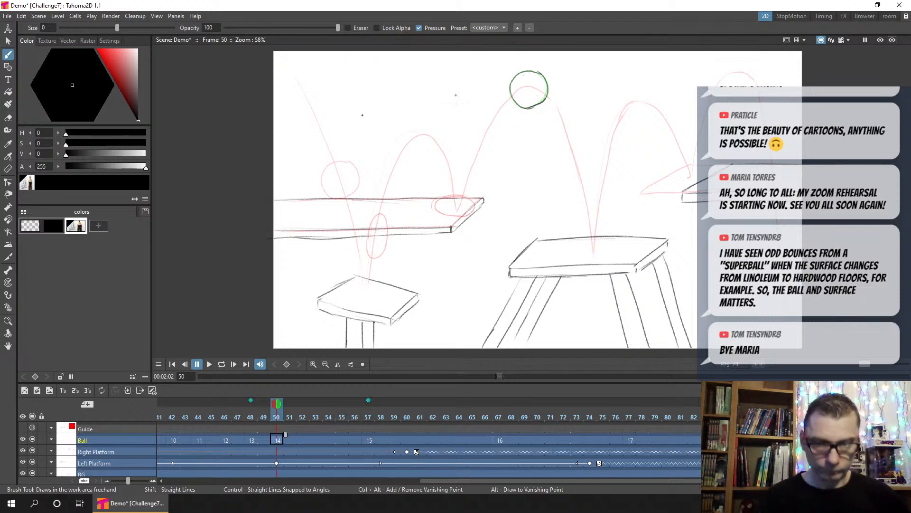
Step: Move the frame 50 ball down onto the rising arc, between the squashed landing and the peak
{"action": "key", "text": "s"}
{"action": "mouse_move", "coordinate": [550, 78]}
{"action": "left_mouse_down"}
{"action": "mouse_move", "coordinate": [575, 143]}
{"action": "mouse_move", "coordinate": [546, 76]}
{"action": "left_mouse_up"}
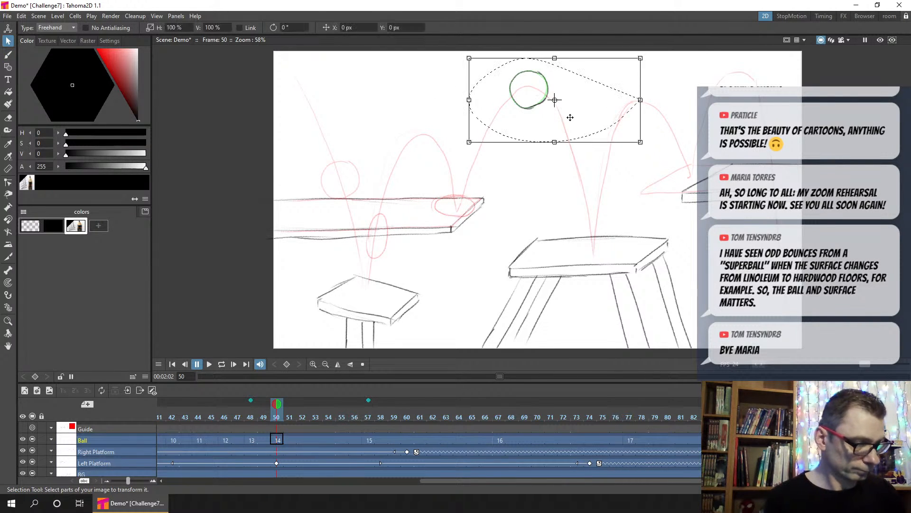
{"action": "left_click_drag", "start_coordinate": [575, 110], "coordinate": [524, 162]}
{"action": "left_click", "coordinate": [506, 234]}
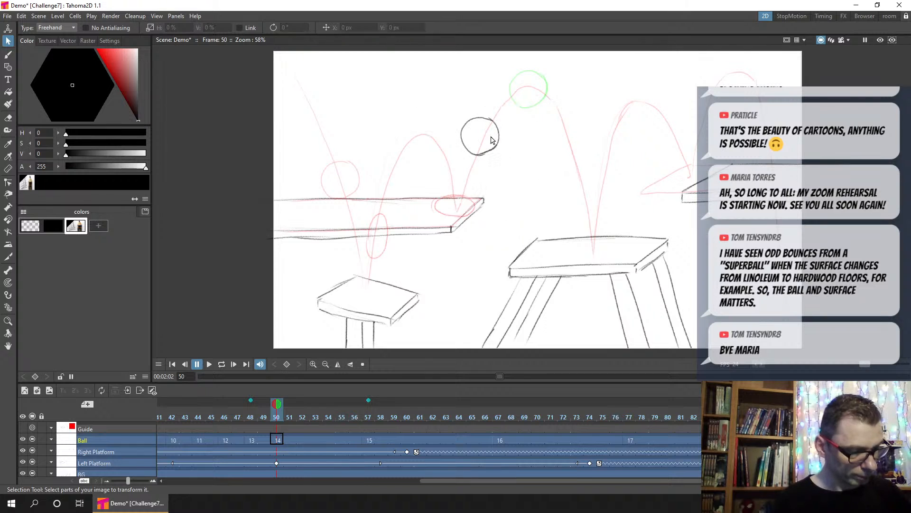
{"action": "mouse_move", "coordinate": [502, 114]}
{"action": "left_mouse_down"}
{"action": "mouse_move", "coordinate": [502, 183]}
{"action": "mouse_move", "coordinate": [533, 138]}
{"action": "left_mouse_up"}
{"action": "left_click_drag", "start_coordinate": [514, 149], "coordinate": [521, 150]}
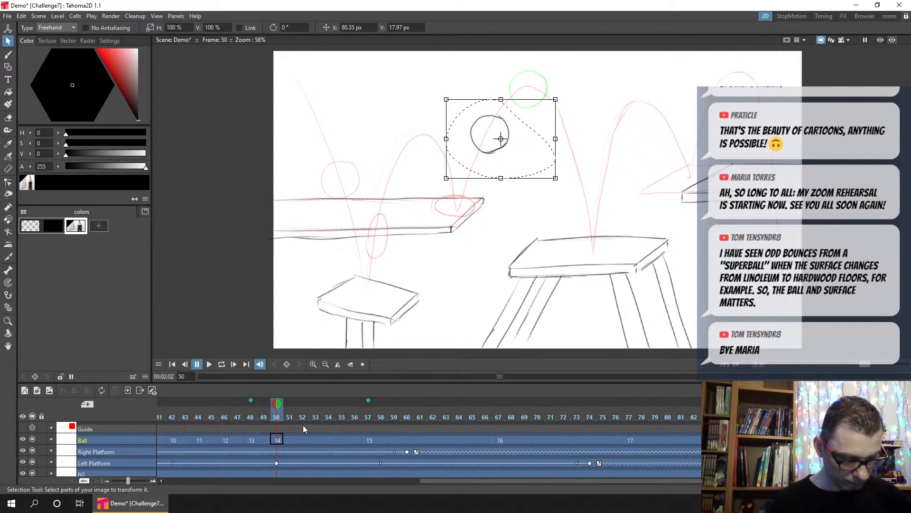
Step: Shift the Ball drawings from frame 50 onward two frames later, freeing frame 50 for a new drawing
{"action": "left_click", "coordinate": [278, 439]}
{"action": "left_click", "coordinate": [264, 441]}
{"action": "left_click_drag", "start_coordinate": [272, 434], "coordinate": [304, 436]}
{"action": "left_click", "coordinate": [277, 438]}
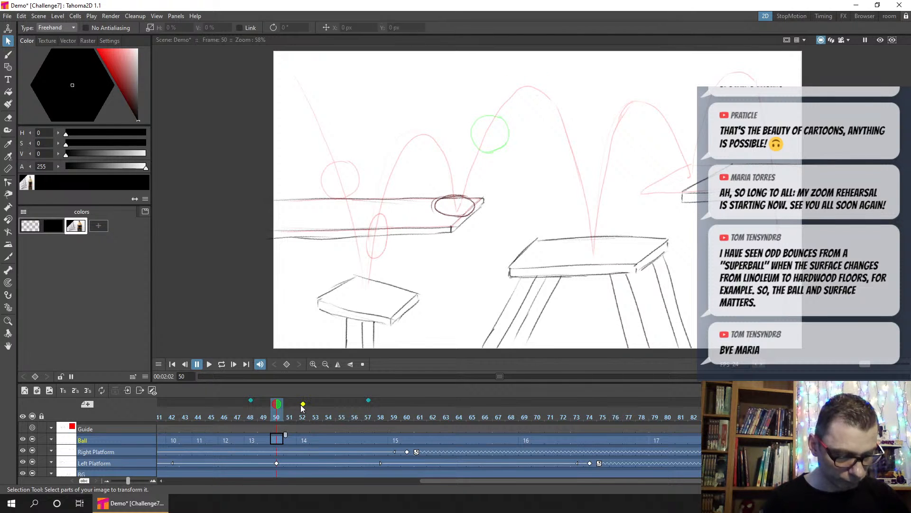
Step: Draw a stretched, tilted ball low on the rising arc at frame 50, with the frame 52 ball as onion skin
{"action": "left_click", "coordinate": [303, 403]}
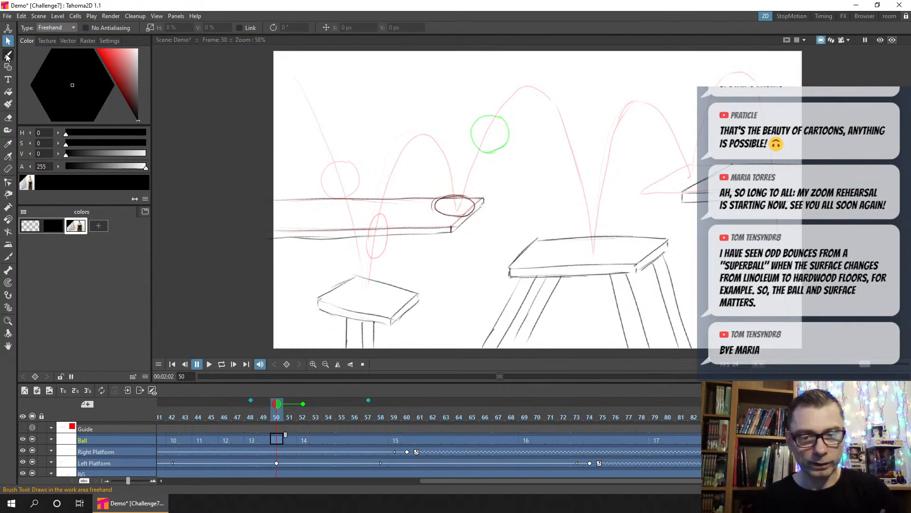
{"action": "key", "text": "b"}
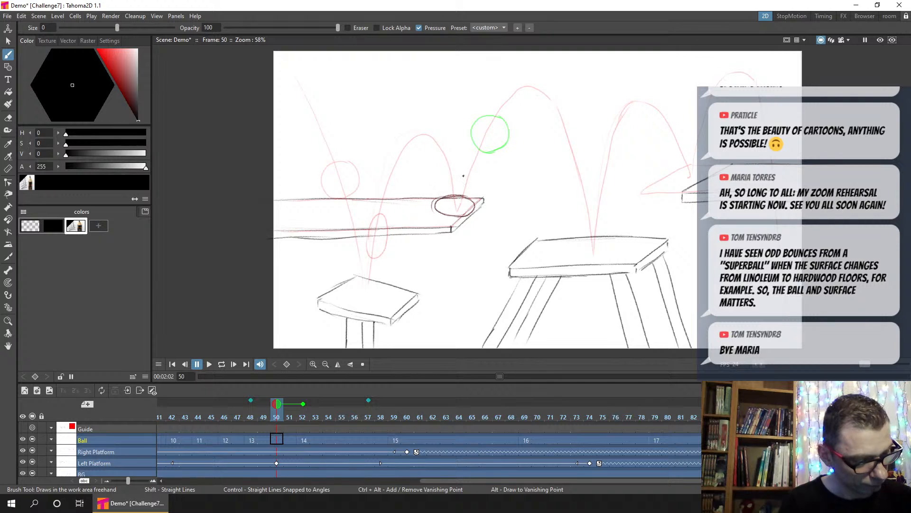
{"action": "mouse_move", "coordinate": [464, 177]}
{"action": "left_mouse_down"}
{"action": "mouse_move", "coordinate": [486, 160]}
{"action": "mouse_move", "coordinate": [475, 145]}
{"action": "mouse_move", "coordinate": [465, 157]}
{"action": "mouse_move", "coordinate": [465, 178]}
{"action": "left_mouse_up"}
{"action": "mouse_move", "coordinate": [487, 148]}
{"action": "left_mouse_down"}
{"action": "mouse_move", "coordinate": [469, 181]}
{"action": "mouse_move", "coordinate": [469, 150]}
{"action": "mouse_move", "coordinate": [464, 172]}
{"action": "left_mouse_up"}
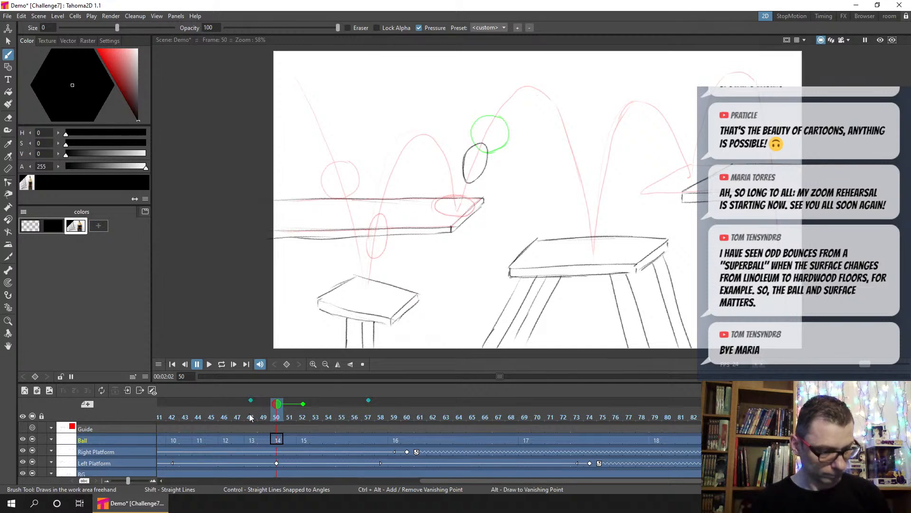
Step: Check the motion into frame 52, then move its ball higher along the arc with a fixed onion skin on frame 50
{"action": "left_click_drag", "start_coordinate": [249, 415], "coordinate": [304, 417]}
{"action": "left_click", "coordinate": [302, 441]}
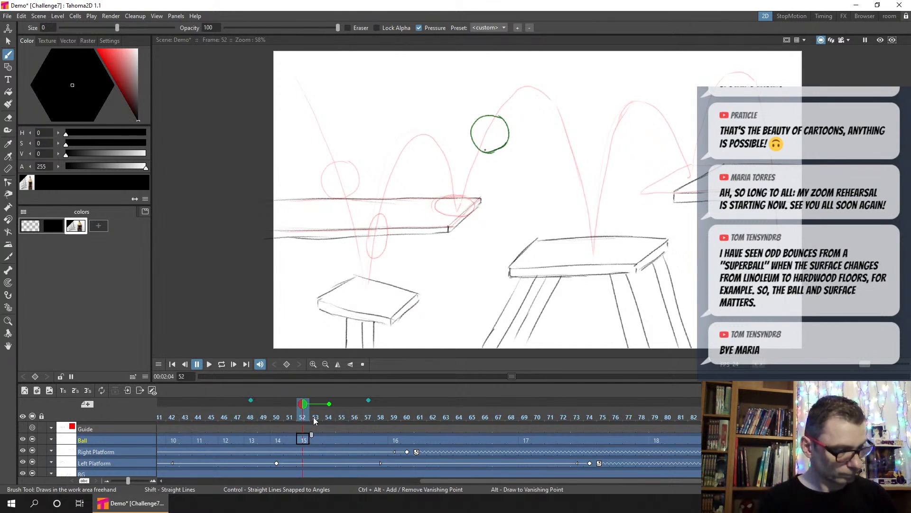
{"action": "key", "text": "s"}
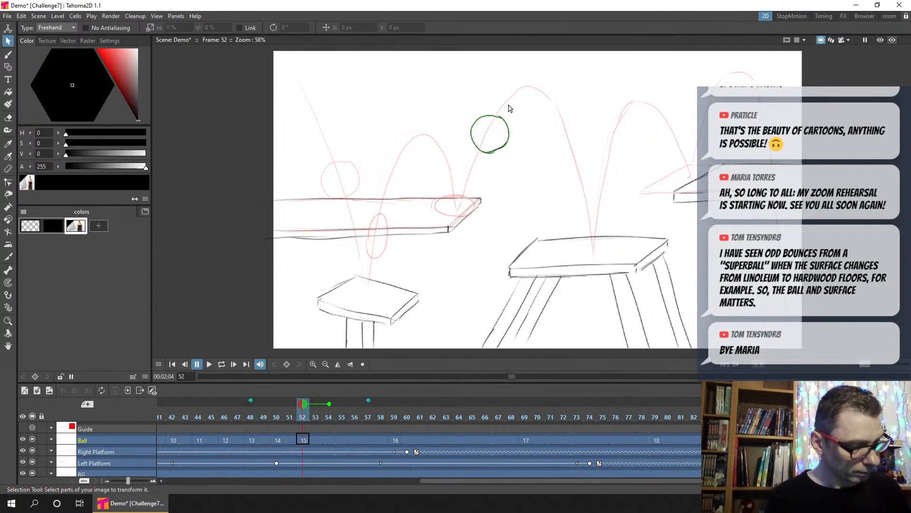
{"action": "mouse_move", "coordinate": [510, 109]}
{"action": "left_mouse_down"}
{"action": "mouse_move", "coordinate": [547, 151]}
{"action": "mouse_move", "coordinate": [506, 102]}
{"action": "left_mouse_up"}
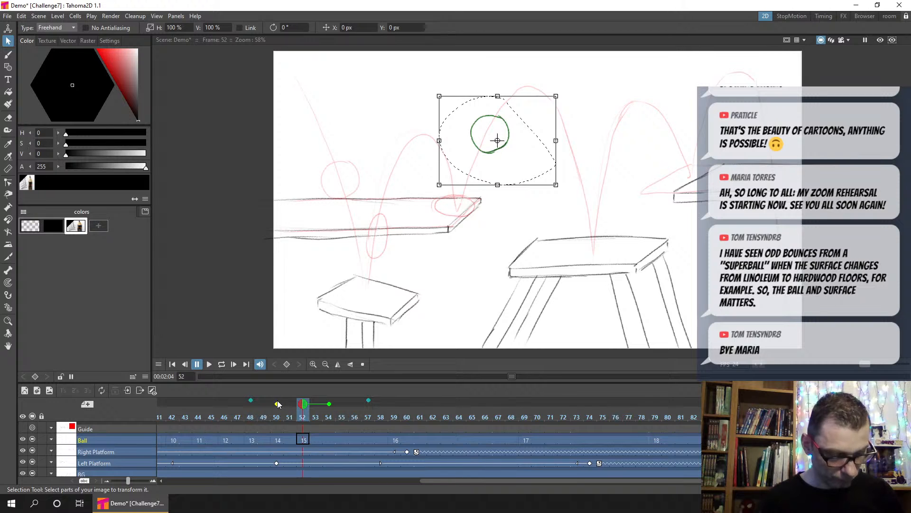
{"action": "left_click", "coordinate": [277, 404]}
{"action": "left_click_drag", "start_coordinate": [511, 151], "coordinate": [519, 143]}
Step: Trace the peak ball from the frame 59 onion skin at frame 54 and move it slightly down the arc before the peak
{"action": "left_click", "coordinate": [331, 437]}
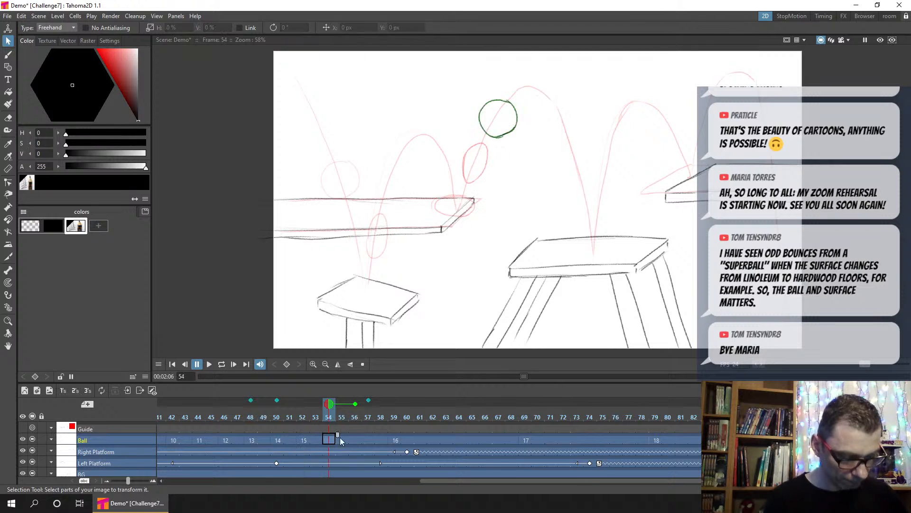
{"action": "key", "text": "b"}
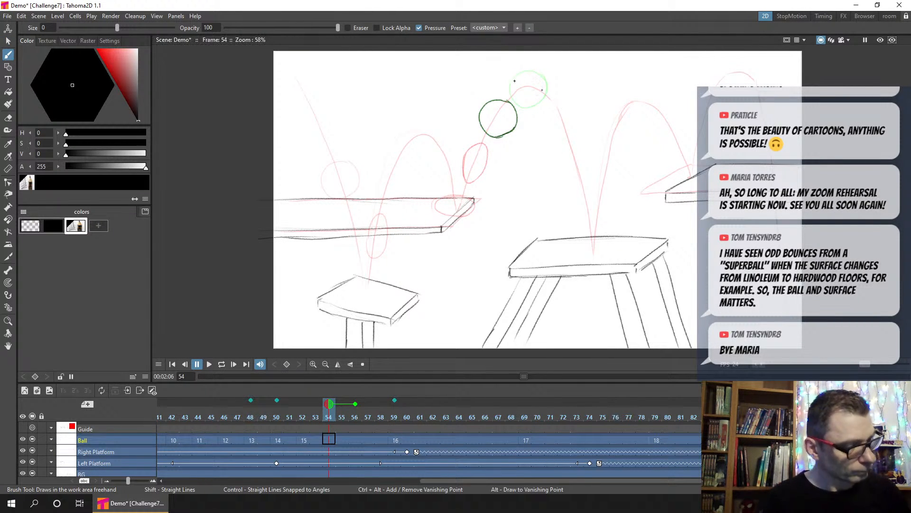
{"action": "mouse_move", "coordinate": [536, 72]}
{"action": "left_mouse_down"}
{"action": "mouse_move", "coordinate": [522, 71]}
{"action": "mouse_move", "coordinate": [511, 86]}
{"action": "mouse_move", "coordinate": [527, 104]}
{"action": "left_mouse_up"}
{"action": "mouse_move", "coordinate": [533, 72]}
{"action": "left_mouse_down"}
{"action": "mouse_move", "coordinate": [547, 98]}
{"action": "mouse_move", "coordinate": [524, 105]}
{"action": "left_mouse_up"}
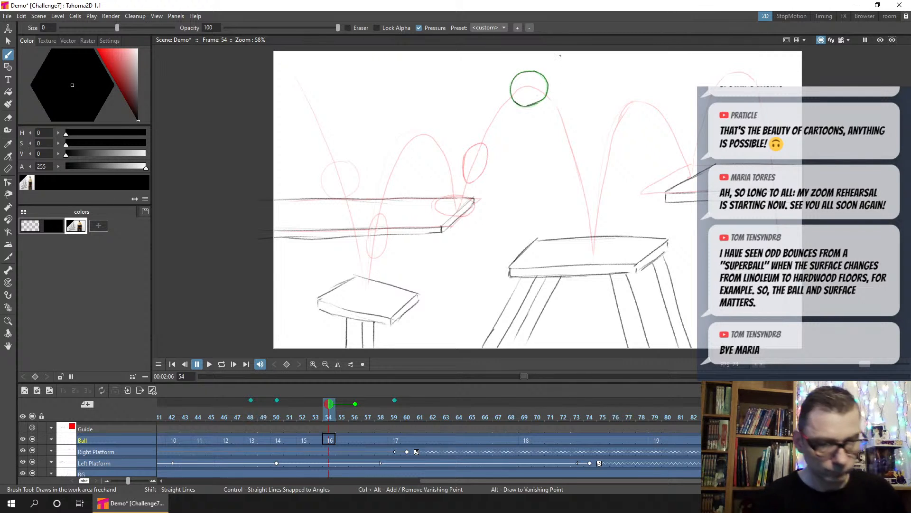
{"action": "key", "text": "s"}
{"action": "mouse_move", "coordinate": [551, 60]}
{"action": "left_mouse_down"}
{"action": "mouse_move", "coordinate": [608, 94]}
{"action": "mouse_move", "coordinate": [612, 124]}
{"action": "left_mouse_up"}
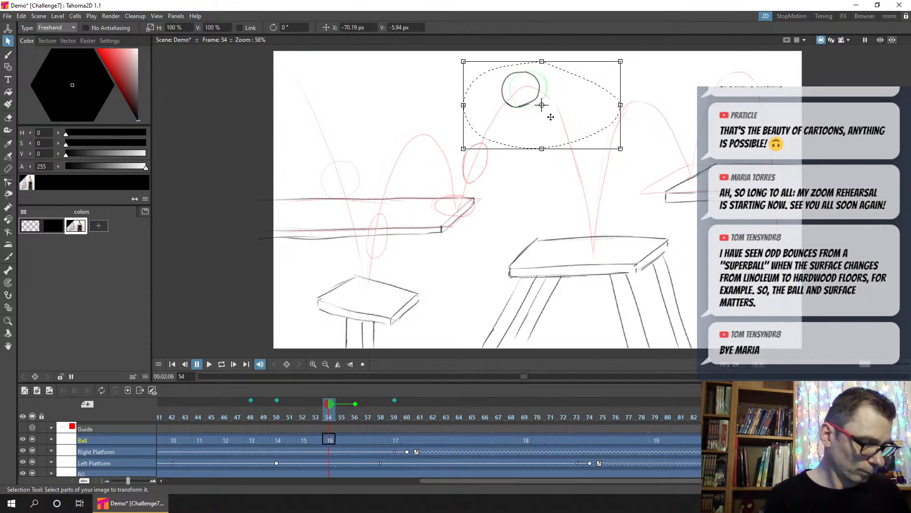
{"action": "mouse_move", "coordinate": [549, 116]}
{"action": "left_mouse_down"}
{"action": "mouse_move", "coordinate": [533, 112]}
{"action": "mouse_move", "coordinate": [548, 120]}
{"action": "left_mouse_up"}
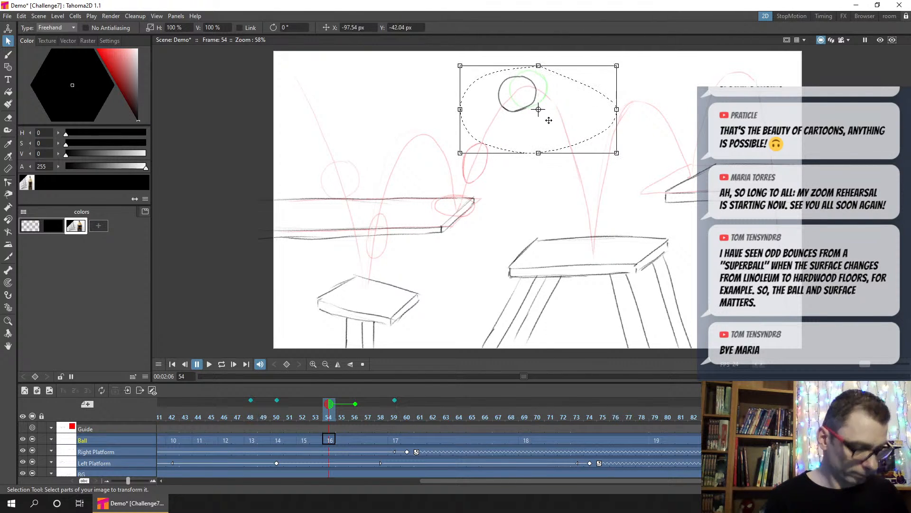
Step: Pull the peak drawing back to frame 56, make it the only fixed onion skin for frame 58, and save the scene
{"action": "left_click_drag", "start_coordinate": [289, 416], "coordinate": [358, 437]}
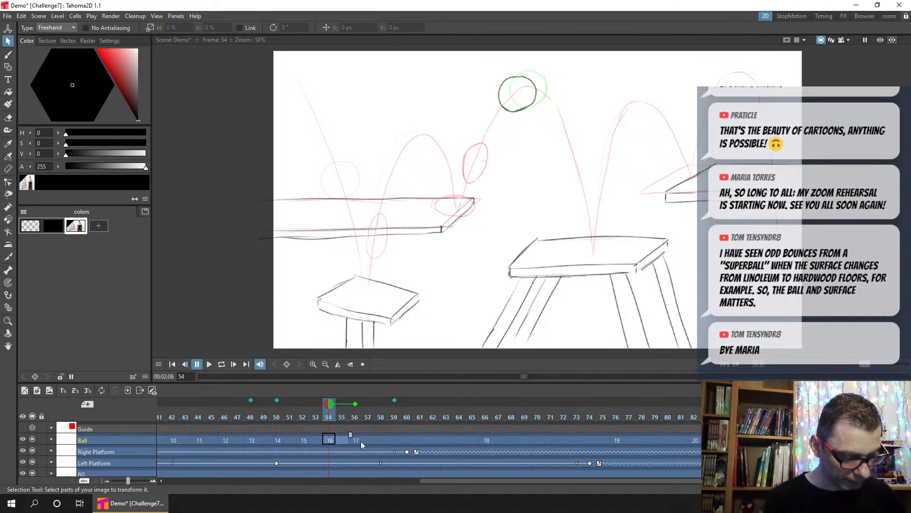
{"action": "left_click", "coordinate": [381, 440]}
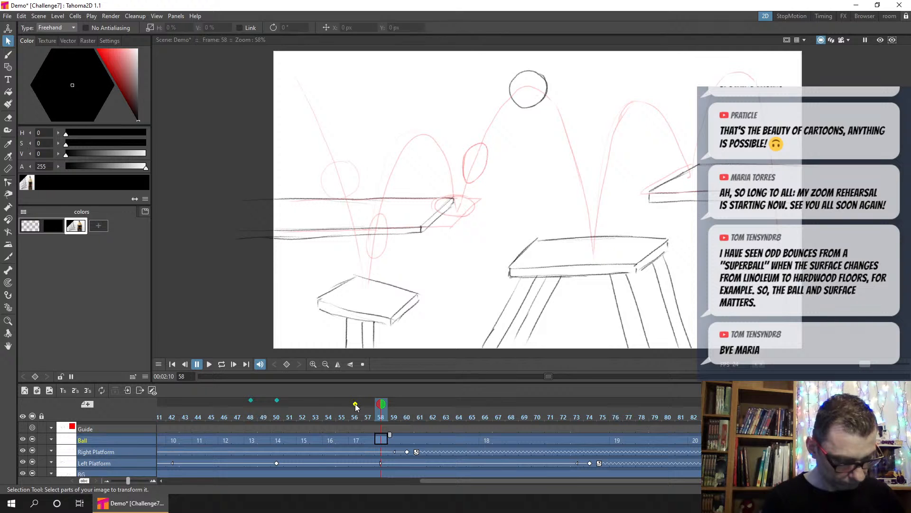
{"action": "left_click", "coordinate": [252, 400]}
{"action": "left_click", "coordinate": [277, 400]}
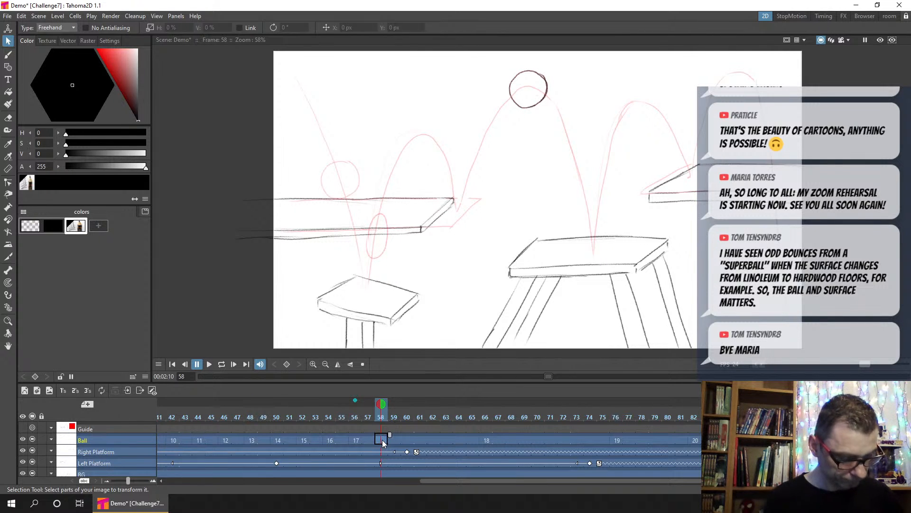
{"action": "key", "text": "b"}
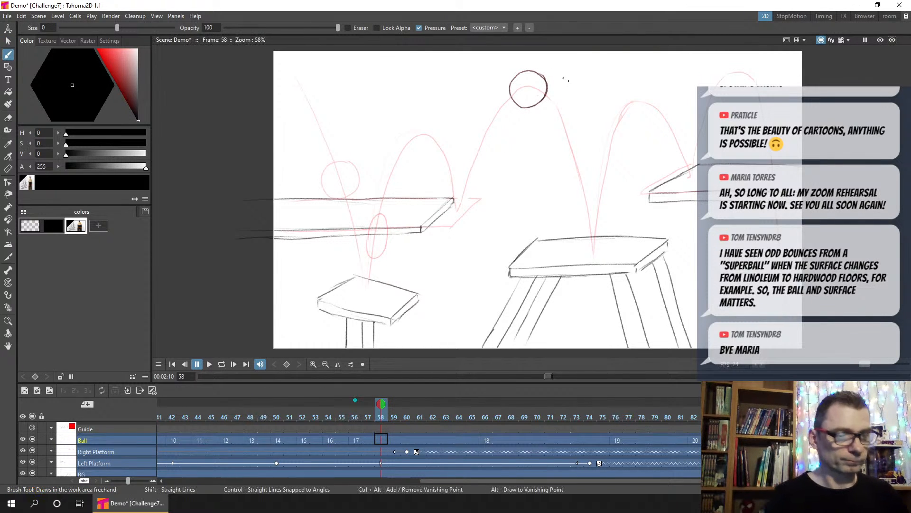
{"action": "key", "text": "ctrl+s"}
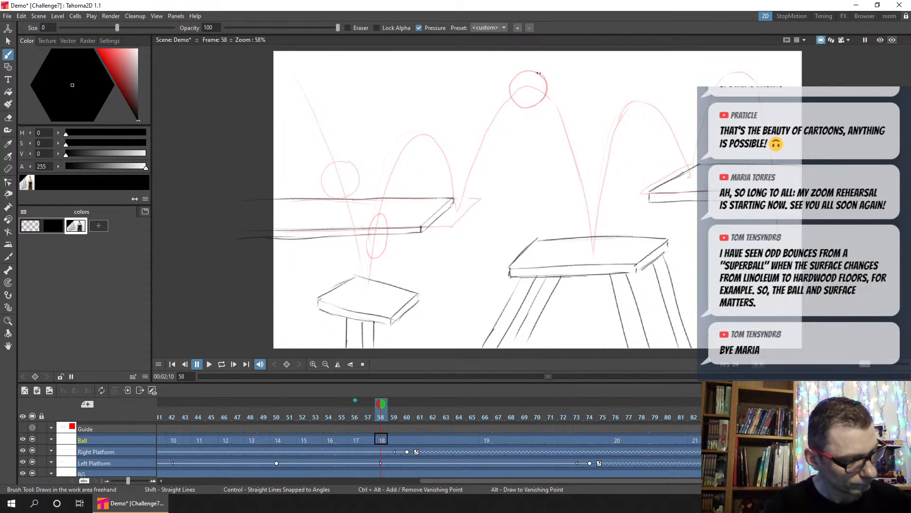
Step: Trace the peak ball at frame 58, scale it vertically to about 98%, and place it just past the peak
{"action": "mouse_move", "coordinate": [539, 72]}
{"action": "left_mouse_down"}
{"action": "mouse_move", "coordinate": [544, 98]}
{"action": "mouse_move", "coordinate": [529, 70]}
{"action": "mouse_move", "coordinate": [510, 85]}
{"action": "mouse_move", "coordinate": [513, 100]}
{"action": "mouse_move", "coordinate": [528, 108]}
{"action": "mouse_move", "coordinate": [516, 103]}
{"action": "mouse_move", "coordinate": [546, 93]}
{"action": "left_mouse_up"}
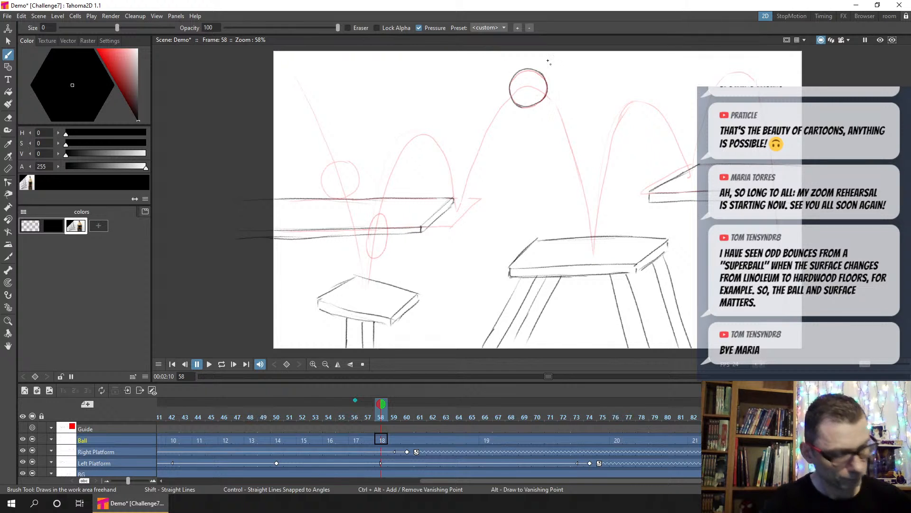
{"action": "left_click", "coordinate": [9, 41]}
{"action": "mouse_move", "coordinate": [545, 61]}
{"action": "left_mouse_down"}
{"action": "mouse_move", "coordinate": [472, 111]}
{"action": "mouse_move", "coordinate": [602, 100]}
{"action": "mouse_move", "coordinate": [538, 59]}
{"action": "left_mouse_up"}
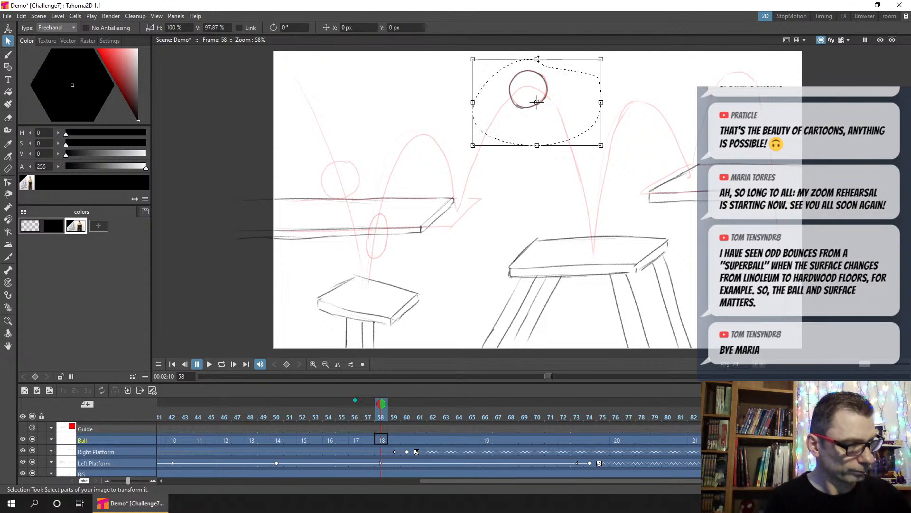
{"action": "mouse_move", "coordinate": [558, 89]}
{"action": "left_mouse_down"}
{"action": "mouse_move", "coordinate": [573, 98]}
{"action": "mouse_move", "coordinate": [568, 91]}
{"action": "left_mouse_up"}
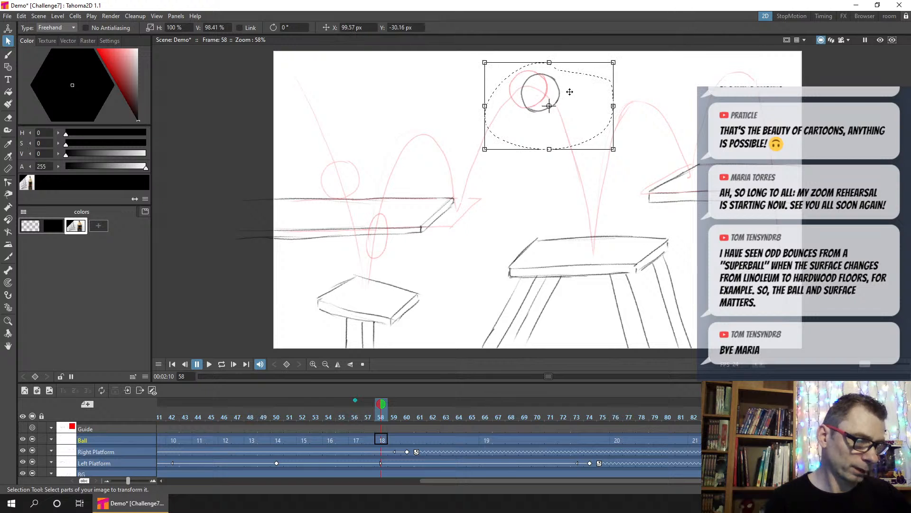
Step: Trace the peak ball at frame 60, redoing the bad outline, and move it down the falling arc
{"action": "left_click", "coordinate": [394, 417]}
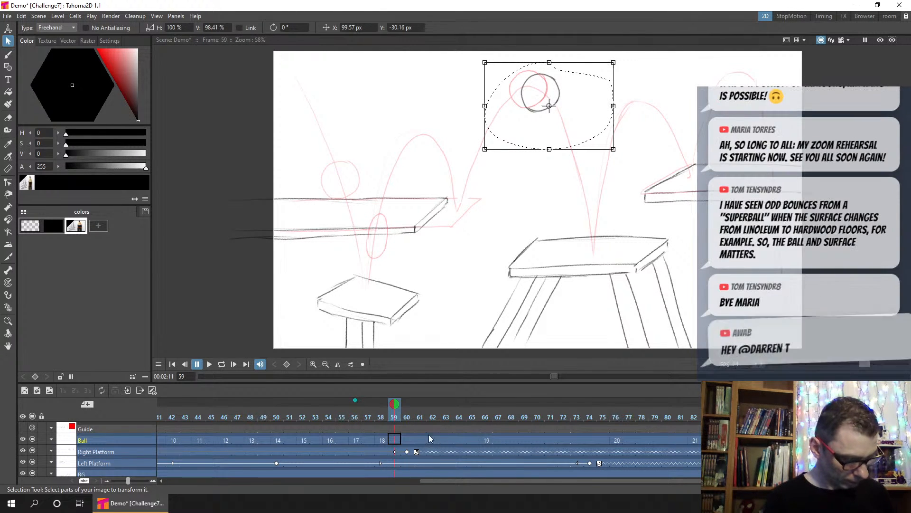
{"action": "left_click", "coordinate": [408, 441]}
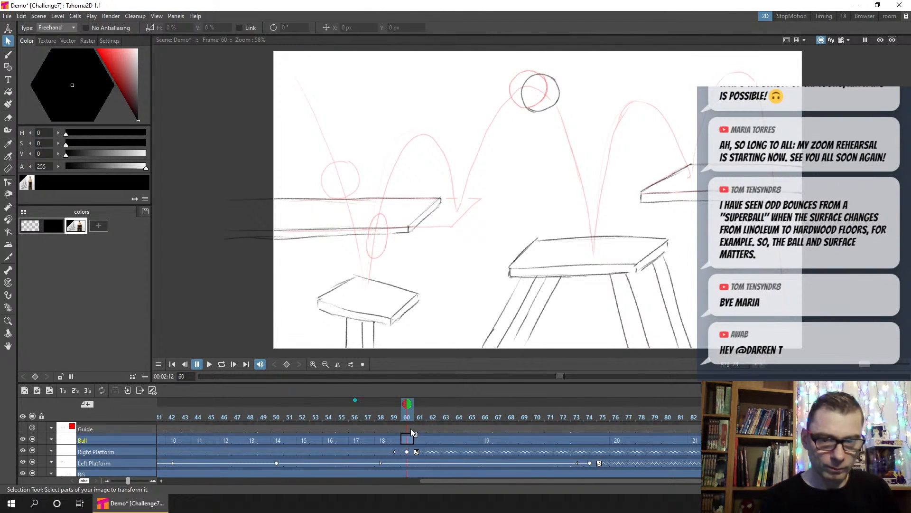
{"action": "key", "text": "b"}
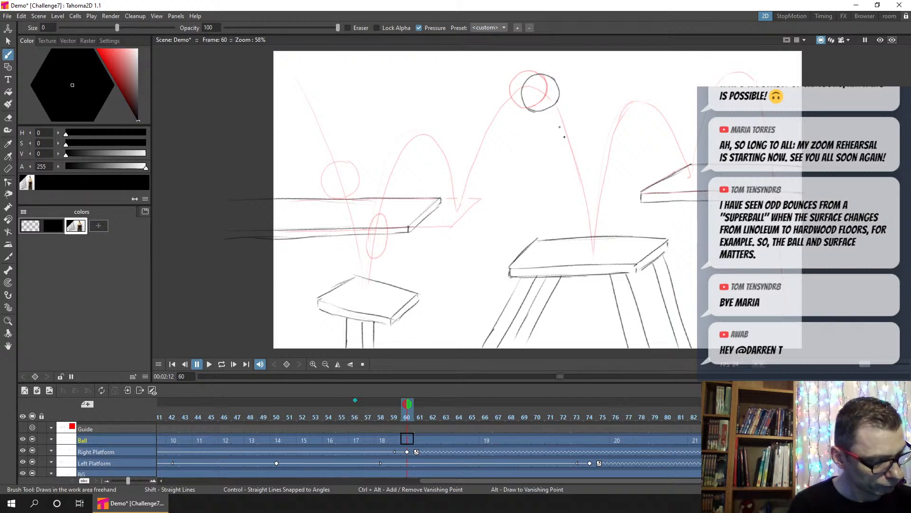
{"action": "mouse_move", "coordinate": [535, 74]}
{"action": "left_mouse_down"}
{"action": "mouse_move", "coordinate": [513, 100]}
{"action": "mouse_move", "coordinate": [528, 110]}
{"action": "mouse_move", "coordinate": [544, 84]}
{"action": "mouse_move", "coordinate": [533, 70]}
{"action": "mouse_move", "coordinate": [547, 89]}
{"action": "mouse_move", "coordinate": [541, 102]}
{"action": "mouse_move", "coordinate": [508, 97]}
{"action": "left_mouse_up"}
{"action": "key", "text": "ctrl+z"}
{"action": "left_click", "coordinate": [8, 40]}
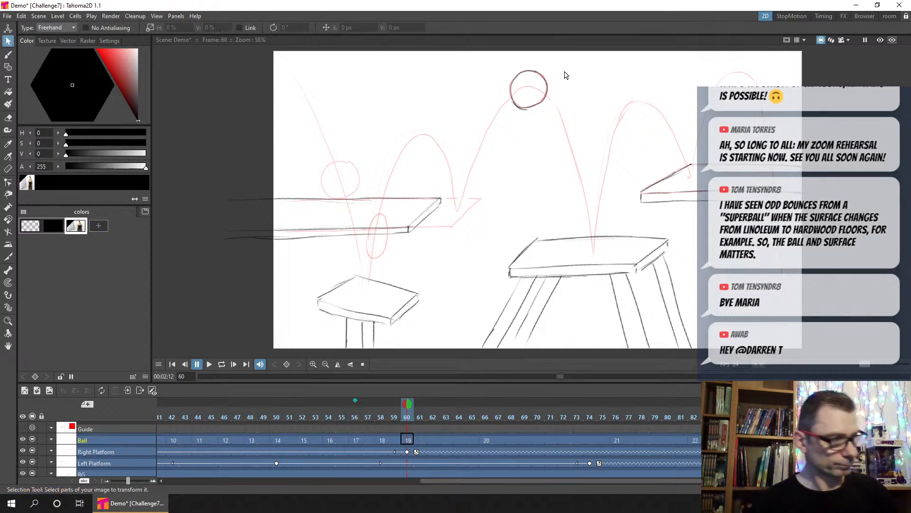
{"action": "mouse_move", "coordinate": [565, 75]}
{"action": "left_mouse_down"}
{"action": "mouse_move", "coordinate": [611, 118]}
{"action": "mouse_move", "coordinate": [604, 160]}
{"action": "left_mouse_up"}
Step: Draw a stretched ball at frame 62 just above the stool landing, with a fixed onion skin on frame 66
{"action": "left_click", "coordinate": [438, 437]}
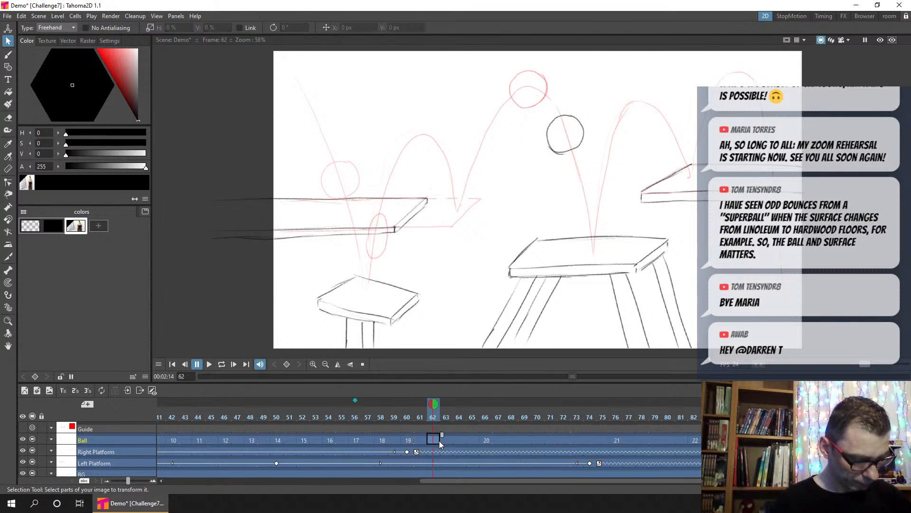
{"action": "left_click", "coordinate": [8, 53]}
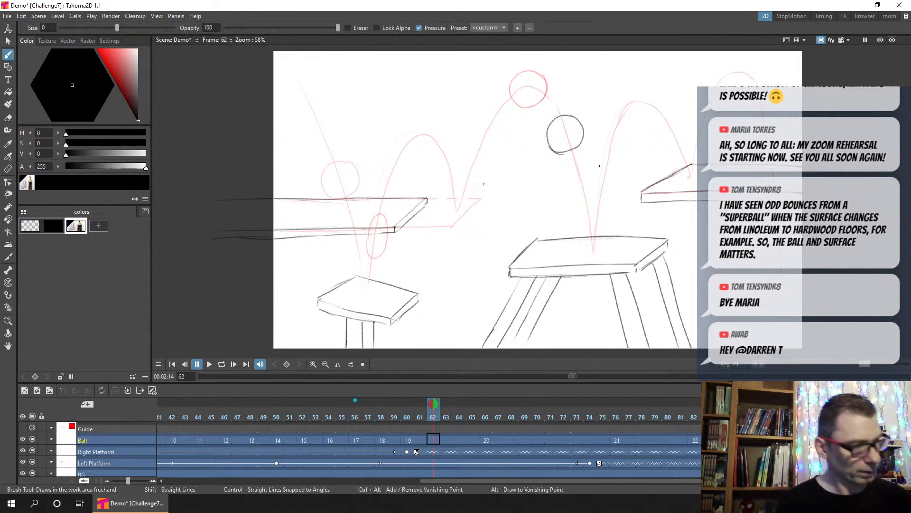
{"action": "left_click", "coordinate": [485, 400]}
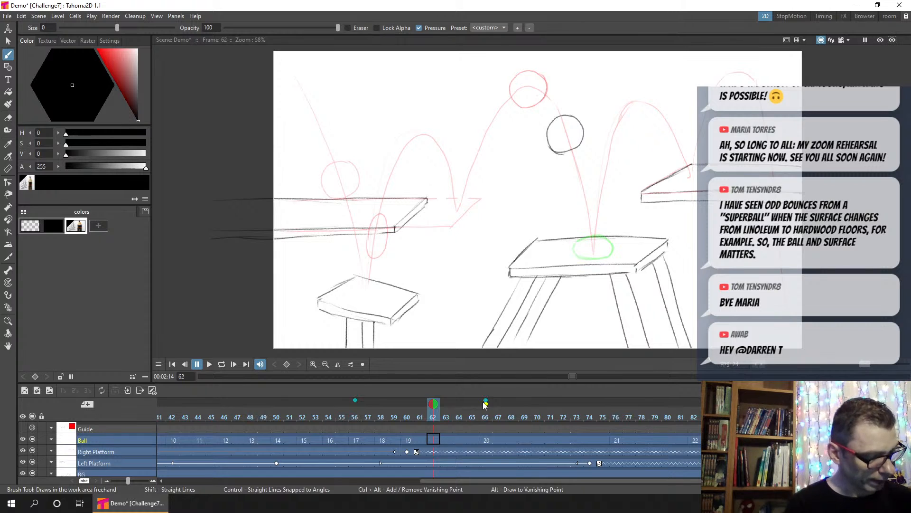
{"action": "left_click_drag", "start_coordinate": [581, 212], "coordinate": [595, 217]}
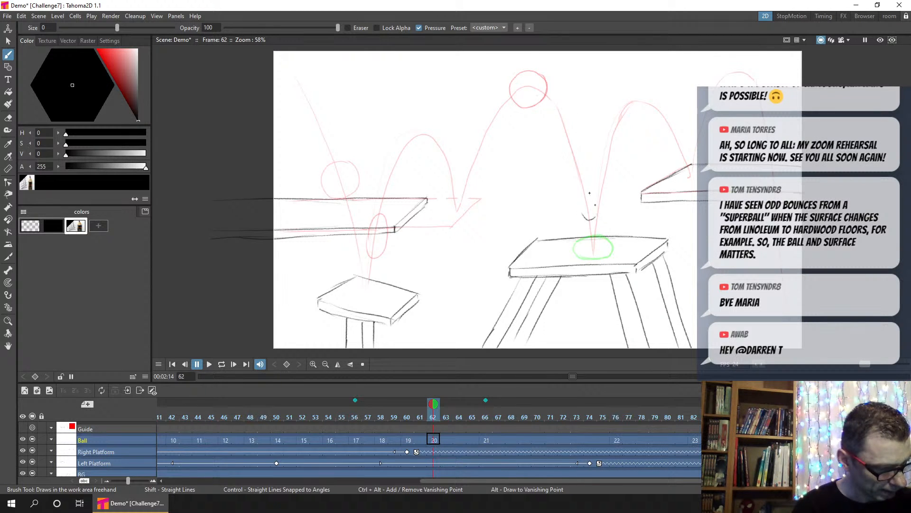
{"action": "mouse_move", "coordinate": [576, 186]}
{"action": "left_mouse_down"}
{"action": "mouse_move", "coordinate": [589, 183]}
{"action": "mouse_move", "coordinate": [575, 194]}
{"action": "mouse_move", "coordinate": [587, 219]}
{"action": "mouse_move", "coordinate": [597, 196]}
{"action": "mouse_move", "coordinate": [594, 221]}
{"action": "left_mouse_up"}
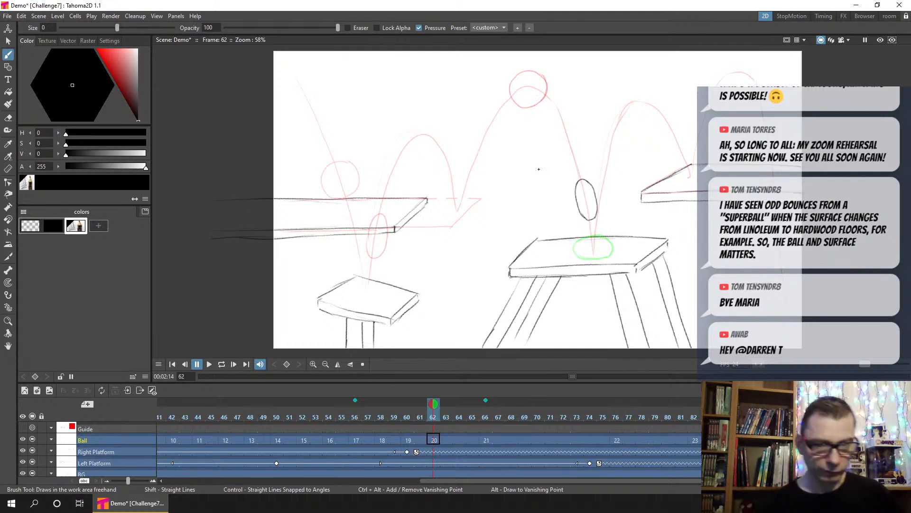
Step: Widen the frame 62 ball to about 113%, flatten it to about 97%, rotate it about -5°, and center it on the arc
{"action": "key", "text": "s"}
{"action": "mouse_move", "coordinate": [593, 164]}
{"action": "left_mouse_down"}
{"action": "mouse_move", "coordinate": [651, 224]}
{"action": "mouse_move", "coordinate": [660, 203]}
{"action": "mouse_move", "coordinate": [669, 204]}
{"action": "left_mouse_up"}
{"action": "left_click_drag", "start_coordinate": [606, 162], "coordinate": [606, 164]}
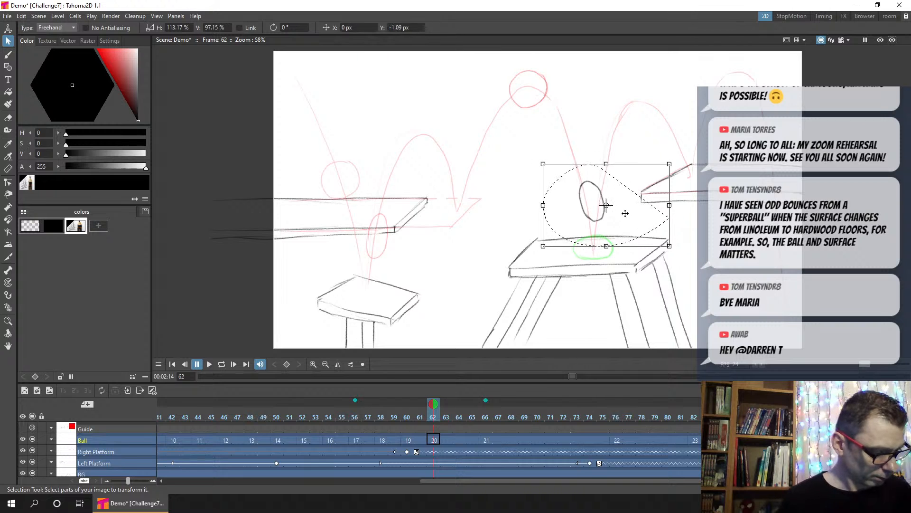
{"action": "left_click_drag", "start_coordinate": [626, 212], "coordinate": [621, 214]}
{"action": "left_click_drag", "start_coordinate": [669, 253], "coordinate": [665, 259]}
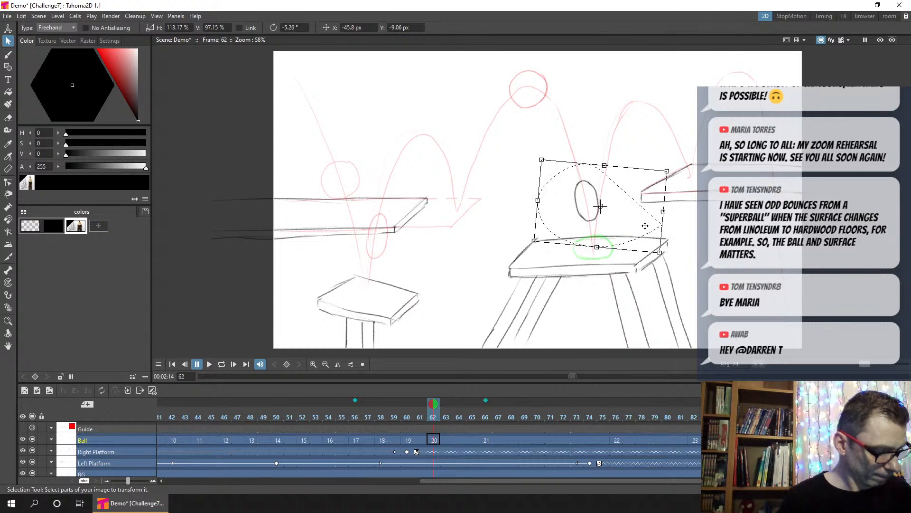
{"action": "left_click_drag", "start_coordinate": [632, 215], "coordinate": [628, 212]}
{"action": "left_click", "coordinate": [691, 241]}
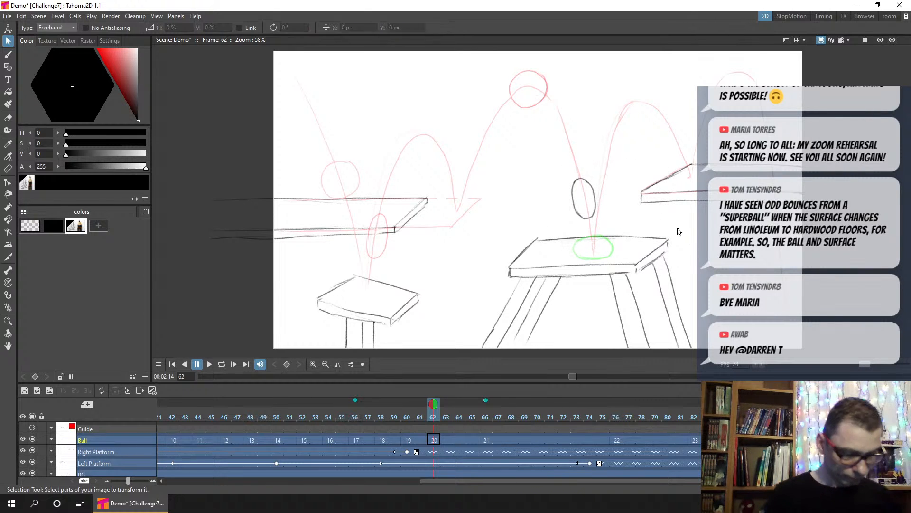
Step: Save the scene and clear the fixed onion skins on frames 56 and 66
{"action": "key", "text": "ctrl+s"}
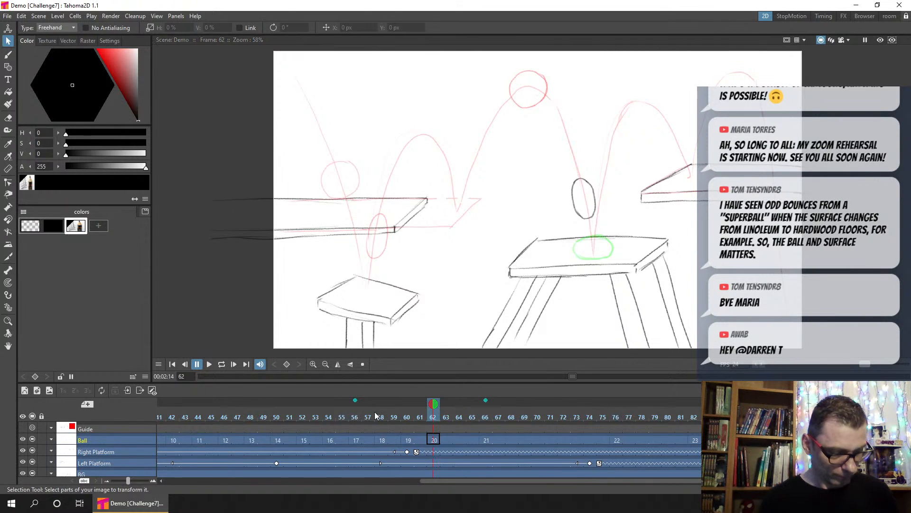
{"action": "left_click_drag", "start_coordinate": [356, 400], "coordinate": [485, 401]}
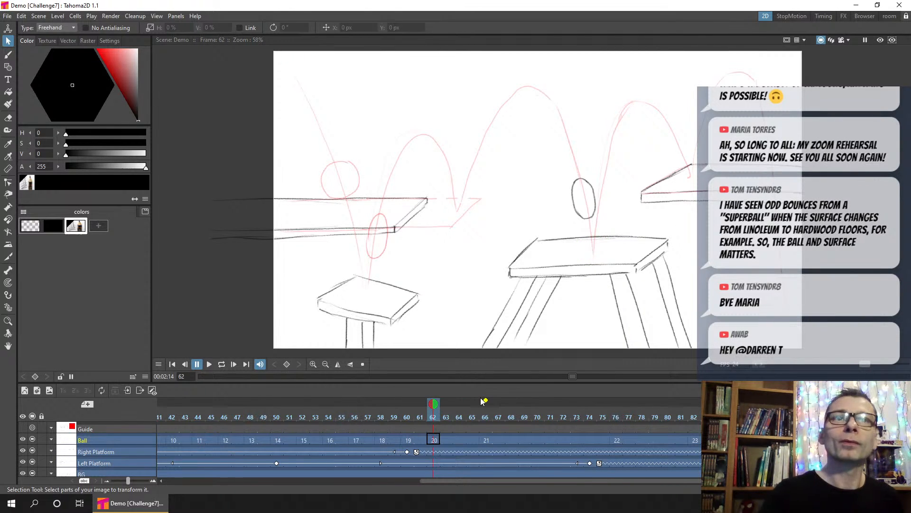
{"action": "key", "text": "ctrl+s"}
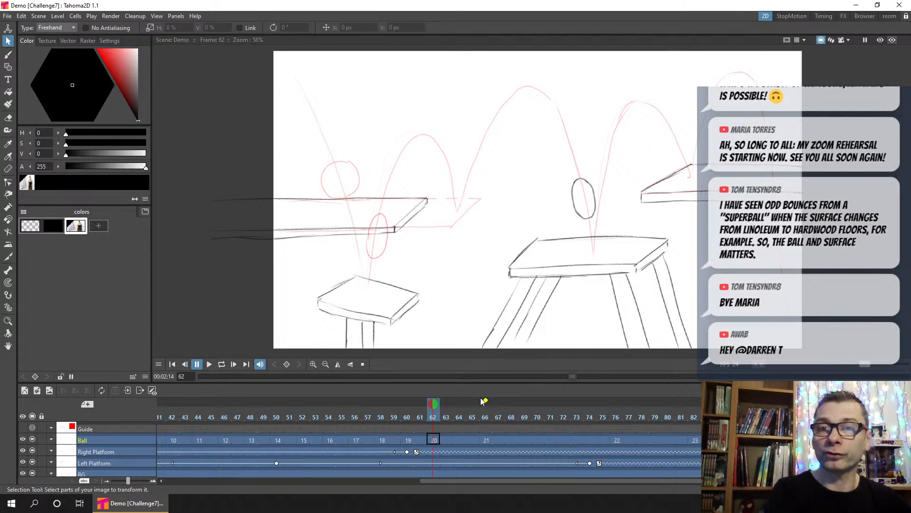
Step: Review the bounce motion, retime the stool landing drawing to start at frame 64, and save the scene
{"action": "left_click", "coordinate": [340, 415]}
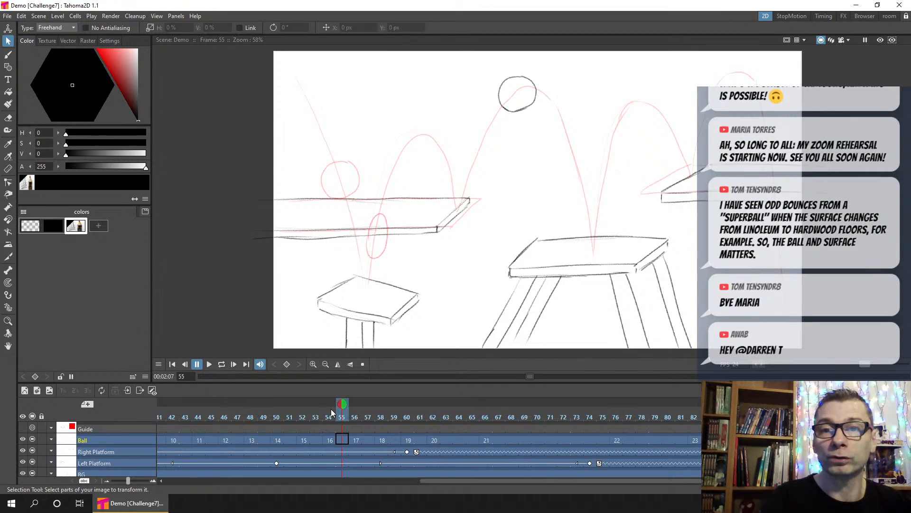
{"action": "left_click_drag", "start_coordinate": [320, 414], "coordinate": [267, 404]}
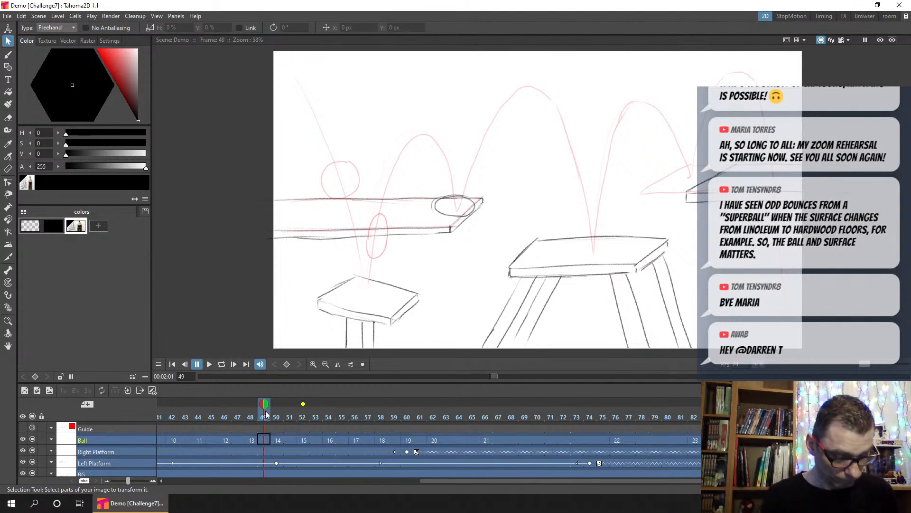
{"action": "left_click", "coordinate": [197, 365]}
{"action": "left_click", "coordinate": [196, 363]}
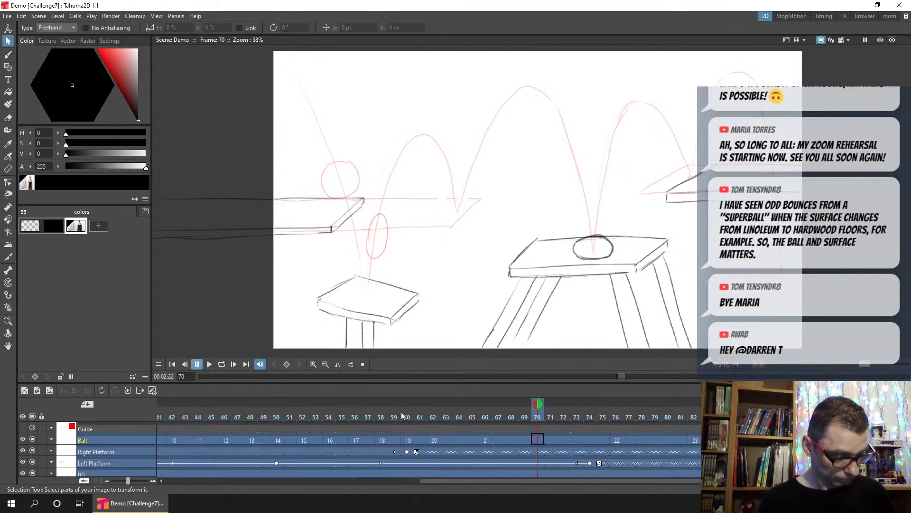
{"action": "mouse_move", "coordinate": [343, 415]}
{"action": "left_mouse_down"}
{"action": "mouse_move", "coordinate": [453, 425]}
{"action": "mouse_move", "coordinate": [449, 439]}
{"action": "mouse_move", "coordinate": [473, 438]}
{"action": "mouse_move", "coordinate": [353, 414]}
{"action": "mouse_move", "coordinate": [456, 412]}
{"action": "left_mouse_up"}
{"action": "key", "text": "ctrl+s"}
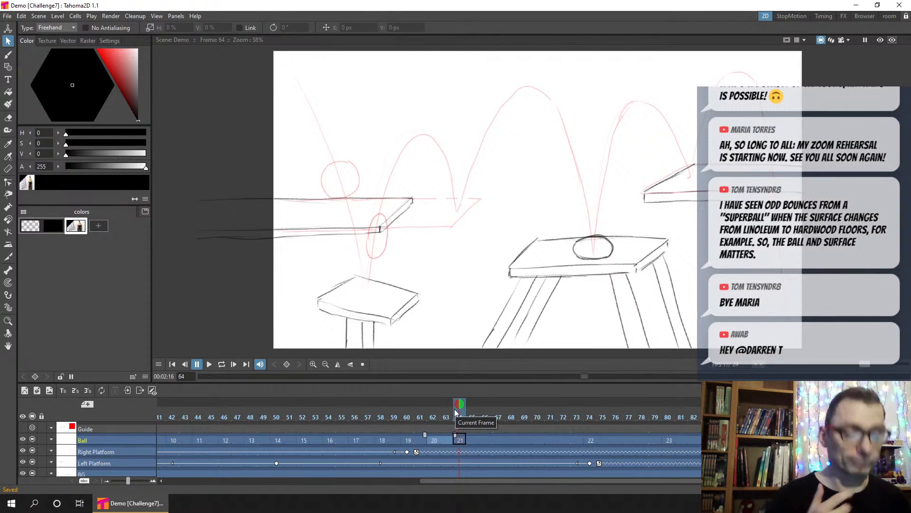
Step: Draw a stretched ball at frame 66 rising off the stool along the guide arc, redoing the first outline
{"action": "left_click", "coordinate": [486, 439]}
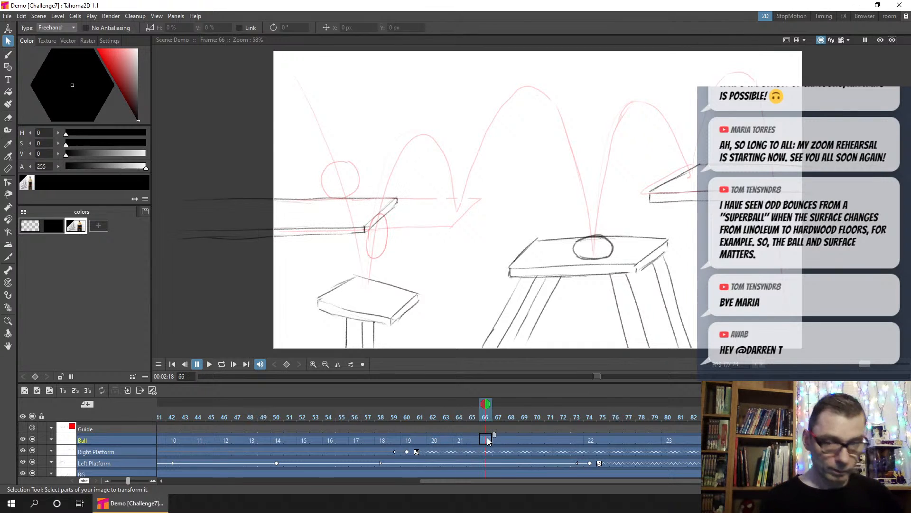
{"action": "left_click", "coordinate": [9, 55]}
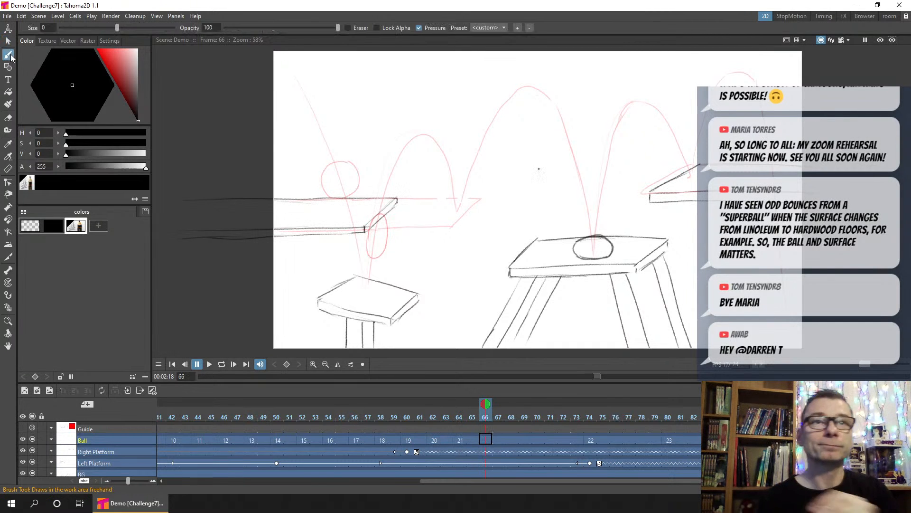
{"action": "left_click", "coordinate": [487, 437]}
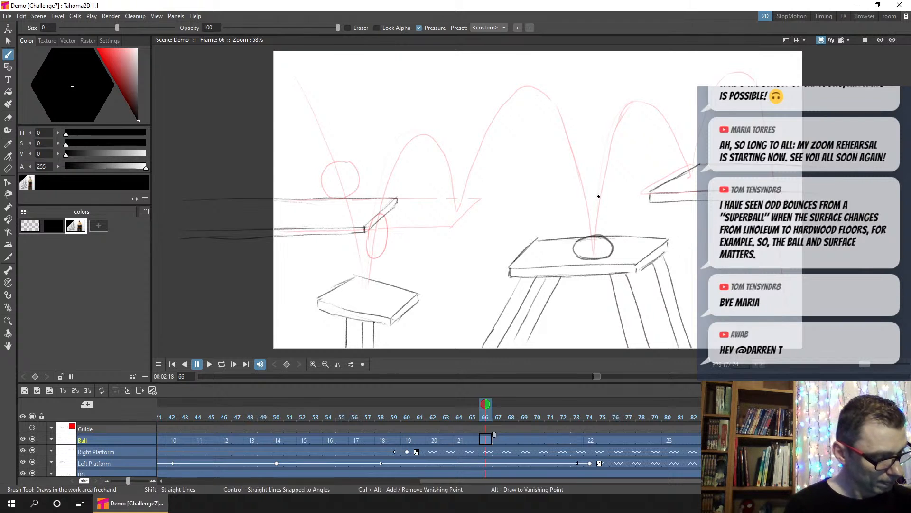
{"action": "left_click_drag", "start_coordinate": [607, 188], "coordinate": [597, 218]}
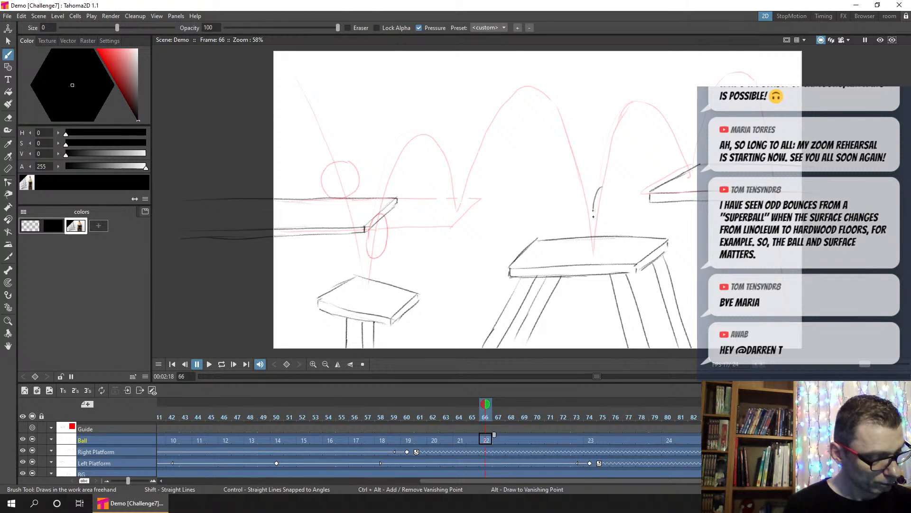
{"action": "mouse_move", "coordinate": [605, 187]}
{"action": "left_mouse_down"}
{"action": "mouse_move", "coordinate": [612, 199]}
{"action": "mouse_move", "coordinate": [597, 218]}
{"action": "mouse_move", "coordinate": [605, 218]}
{"action": "left_mouse_up"}
{"action": "key", "text": "ctrl+z"}
{"action": "key", "text": "ctrl+z"}
{"action": "key", "text": "ctrl+z"}
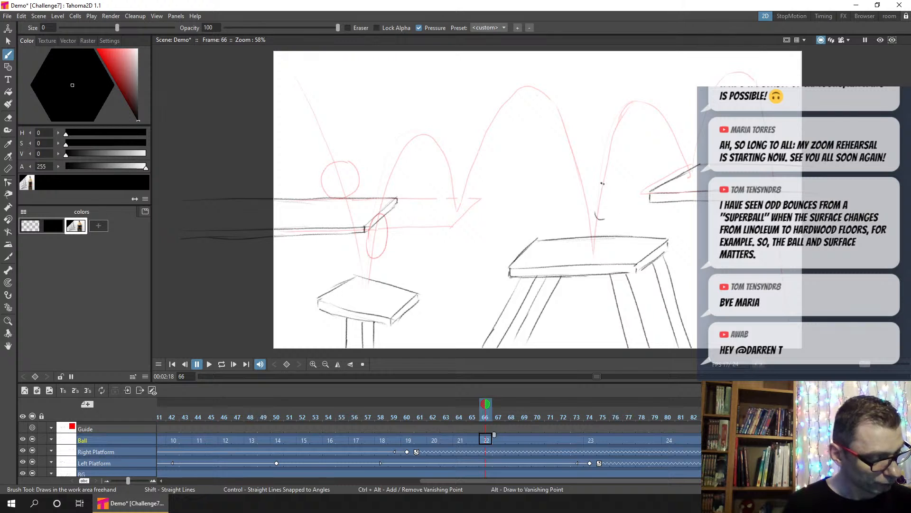
{"action": "mouse_move", "coordinate": [601, 182]}
{"action": "left_mouse_down"}
{"action": "mouse_move", "coordinate": [595, 206]}
{"action": "mouse_move", "coordinate": [611, 184]}
{"action": "mouse_move", "coordinate": [612, 206]}
{"action": "mouse_move", "coordinate": [604, 218]}
{"action": "mouse_move", "coordinate": [594, 198]}
{"action": "mouse_move", "coordinate": [598, 218]}
{"action": "left_mouse_up"}
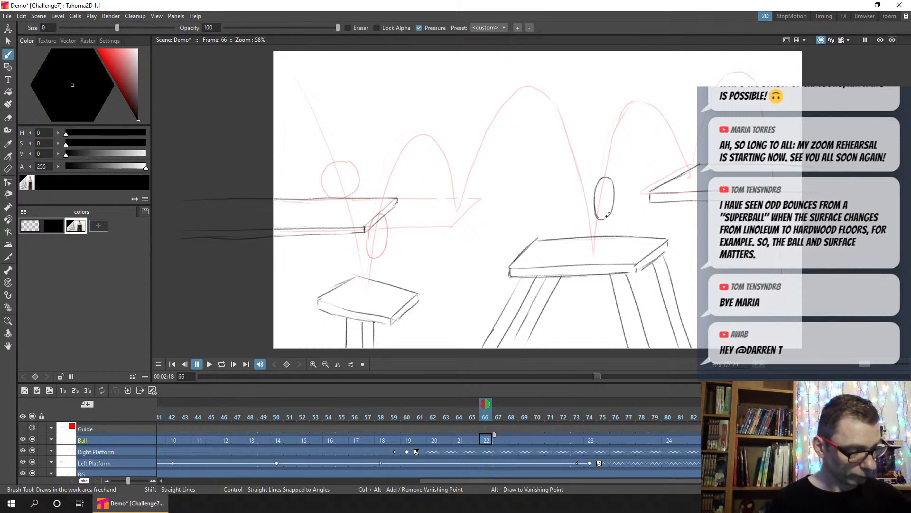
Step: Scale the frame 66 ball vertically to about 93%, move it slightly down toward the stool, and save the scene
{"action": "key", "text": "s"}
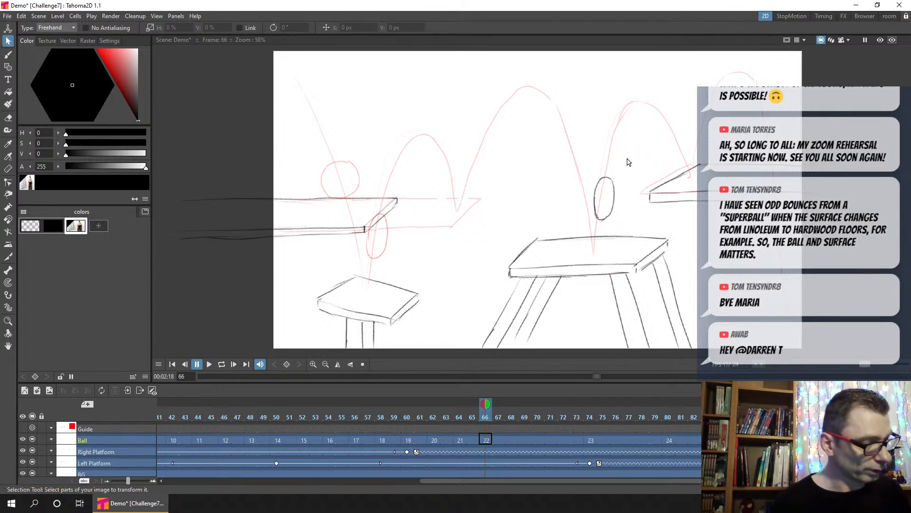
{"action": "mouse_move", "coordinate": [628, 163]}
{"action": "left_mouse_down"}
{"action": "mouse_move", "coordinate": [558, 189]}
{"action": "mouse_move", "coordinate": [650, 226]}
{"action": "mouse_move", "coordinate": [605, 171]}
{"action": "left_mouse_up"}
{"action": "left_click_drag", "start_coordinate": [630, 207], "coordinate": [627, 209]}
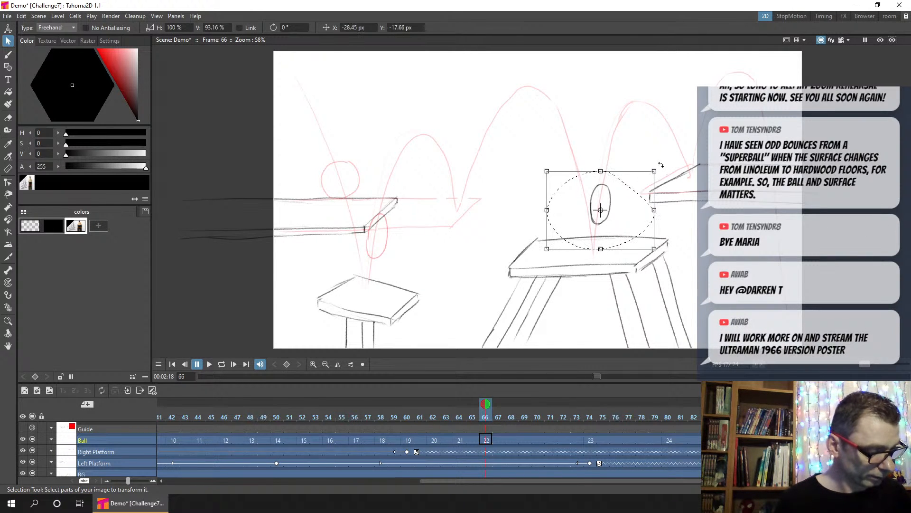
{"action": "left_click", "coordinate": [641, 161]}
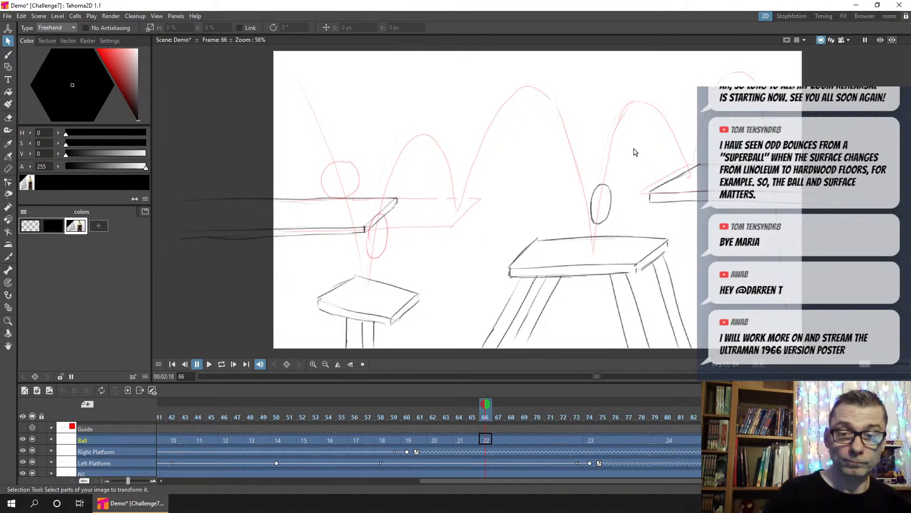
{"action": "key", "text": "ctrl+s"}
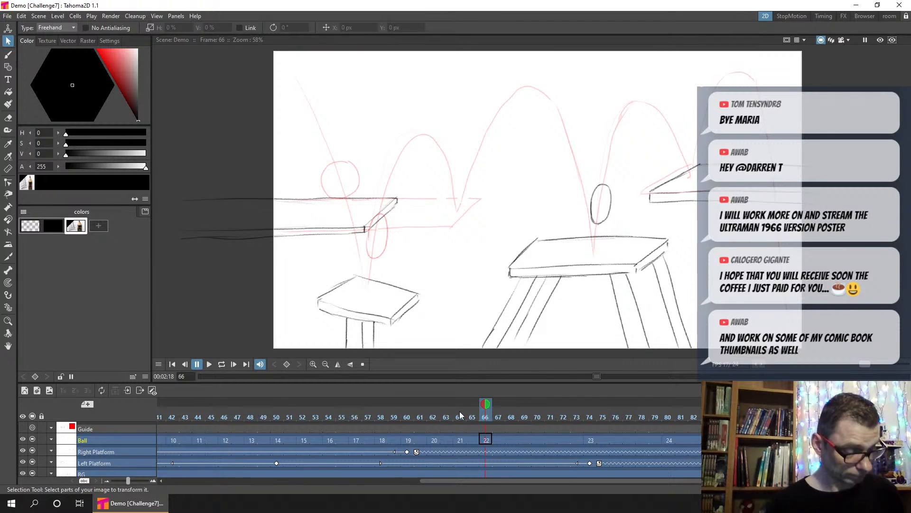
Step: Fix an onion skin on frame 74, trace the peak ball at frame 68 after discarding a bad outline, and move it down the rising arc
{"action": "left_click", "coordinate": [472, 411]}
{"action": "left_click", "coordinate": [483, 410]}
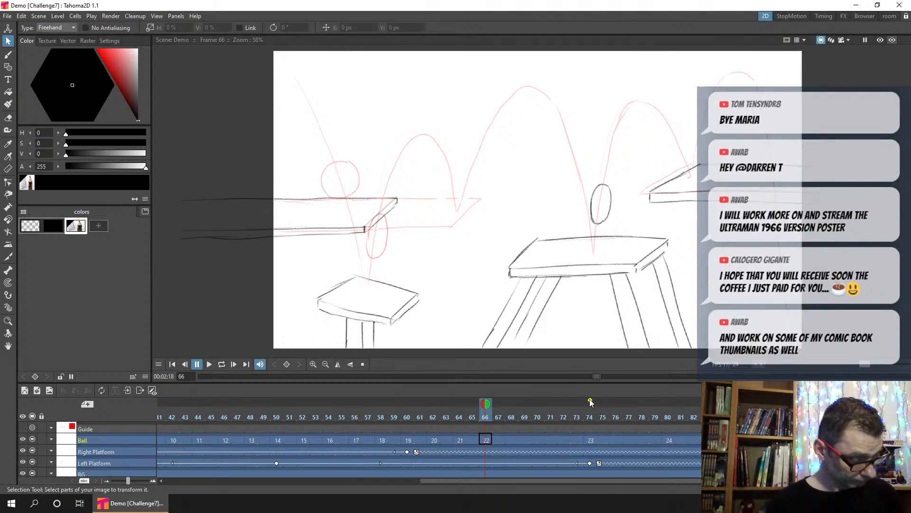
{"action": "left_click", "coordinate": [508, 439]}
{"action": "key", "text": "b"}
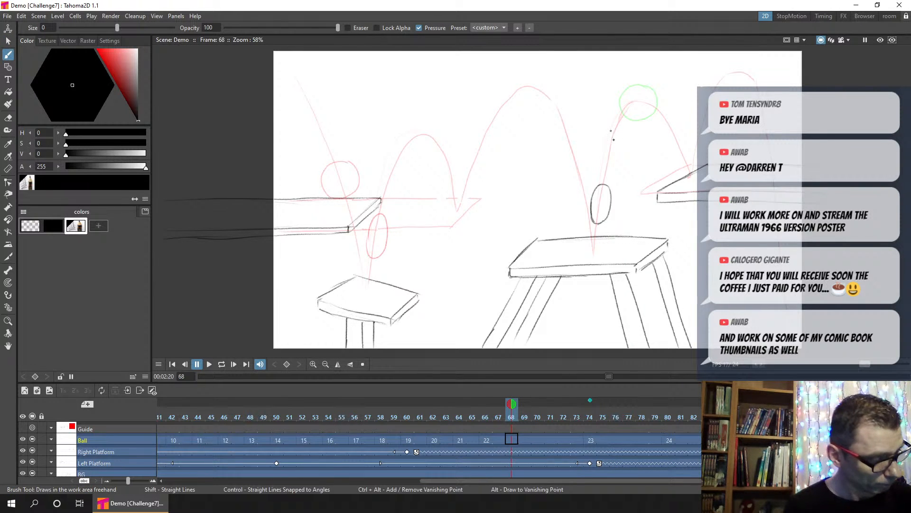
{"action": "mouse_move", "coordinate": [612, 135]}
{"action": "left_mouse_down"}
{"action": "mouse_move", "coordinate": [598, 152]}
{"action": "mouse_move", "coordinate": [611, 163]}
{"action": "left_mouse_up"}
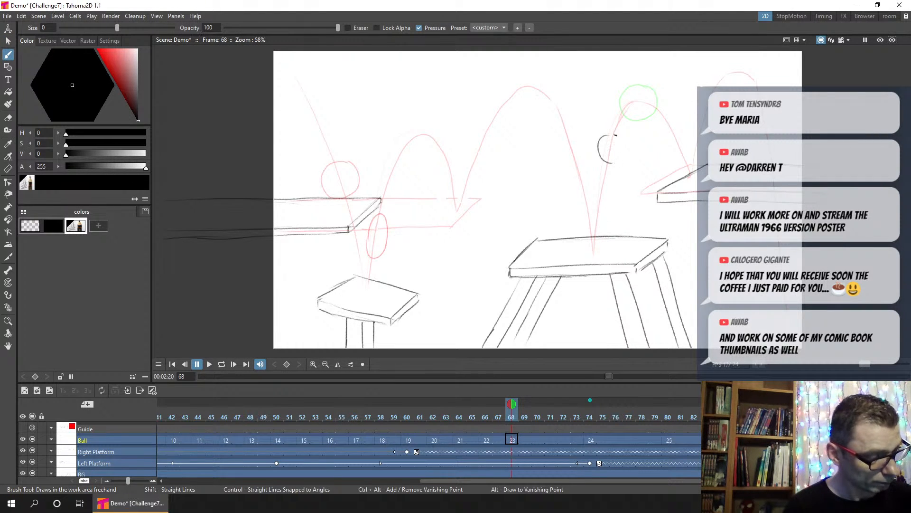
{"action": "key", "text": "ctrl+z"}
{"action": "mouse_move", "coordinate": [652, 86]}
{"action": "left_mouse_down"}
{"action": "mouse_move", "coordinate": [628, 87]}
{"action": "mouse_move", "coordinate": [623, 111]}
{"action": "mouse_move", "coordinate": [632, 119]}
{"action": "mouse_move", "coordinate": [654, 84]}
{"action": "mouse_move", "coordinate": [642, 84]}
{"action": "mouse_move", "coordinate": [658, 98]}
{"action": "mouse_move", "coordinate": [651, 115]}
{"action": "mouse_move", "coordinate": [611, 111]}
{"action": "mouse_move", "coordinate": [660, 85]}
{"action": "left_mouse_up"}
{"action": "key", "text": "s"}
{"action": "left_click_drag", "start_coordinate": [619, 126], "coordinate": [649, 179]}
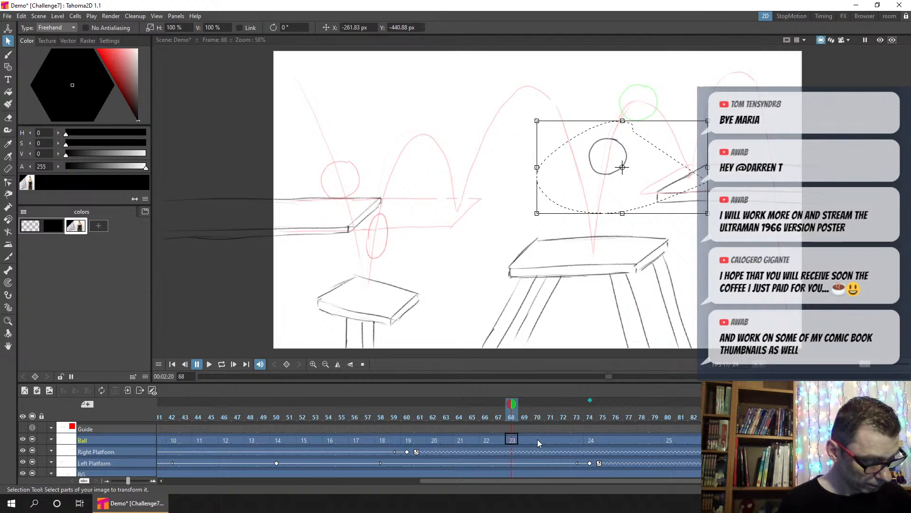
Step: Shift the peak ball drawing two frames earlier to frame 72, ready the Brush for frame 70, and save the scene
{"action": "left_click_drag", "start_coordinate": [537, 439], "coordinate": [578, 438]}
{"action": "left_click_drag", "start_coordinate": [585, 438], "coordinate": [546, 437]}
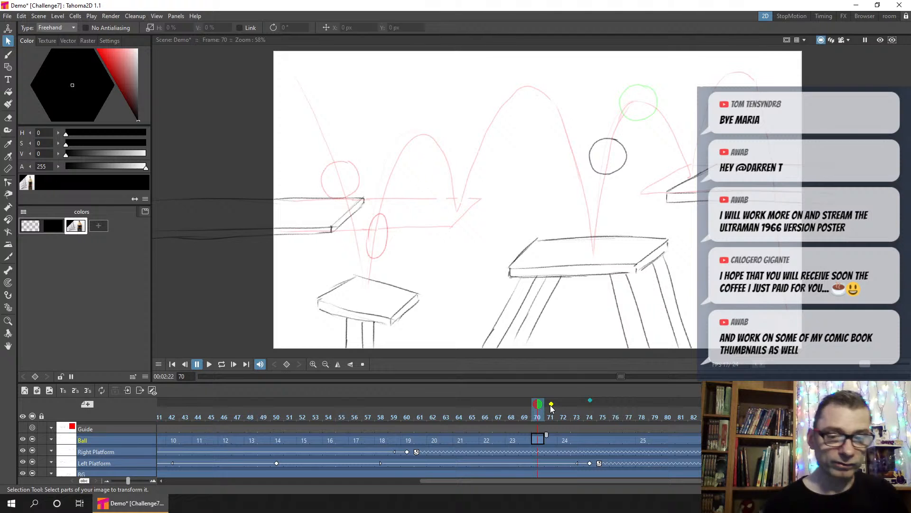
{"action": "left_click", "coordinate": [8, 54]}
{"action": "key", "text": "ctrl+s"}
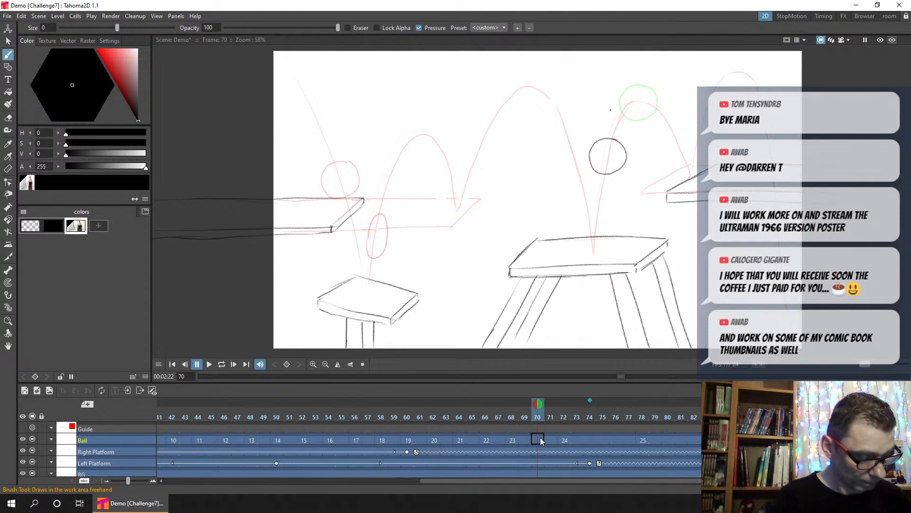
Step: Trace the ball as a new drawing at frame 70 of the Ball level, over the green onion-skin circle topping the third arc
{"action": "key", "text": "ctrl+s"}
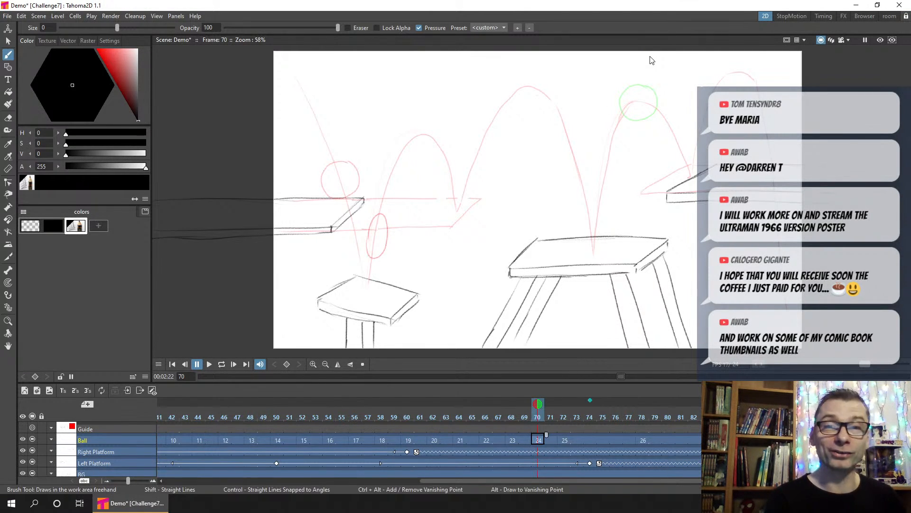
{"action": "left_click_drag", "start_coordinate": [631, 119], "coordinate": [635, 120]}
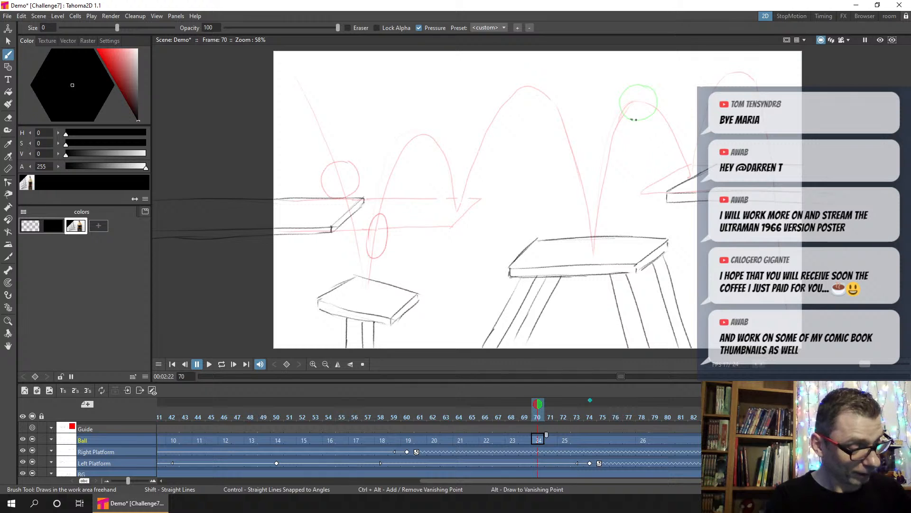
{"action": "mouse_move", "coordinate": [644, 85]}
{"action": "left_mouse_down"}
{"action": "mouse_move", "coordinate": [627, 86]}
{"action": "mouse_move", "coordinate": [625, 114]}
{"action": "left_mouse_up"}
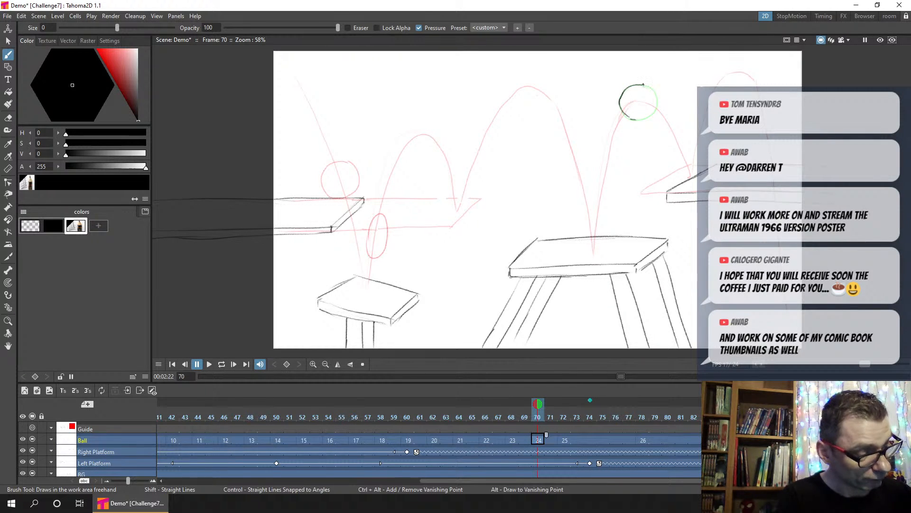
{"action": "mouse_move", "coordinate": [643, 84]}
{"action": "left_mouse_down"}
{"action": "mouse_move", "coordinate": [655, 110]}
{"action": "mouse_move", "coordinate": [627, 114]}
{"action": "mouse_move", "coordinate": [657, 106]}
{"action": "left_mouse_up"}
Step: Move the frame 70 ball back along the arc by about -65.65 px horizontally and -54.23 px vertically, and save the scene
{"action": "left_click", "coordinate": [9, 42]}
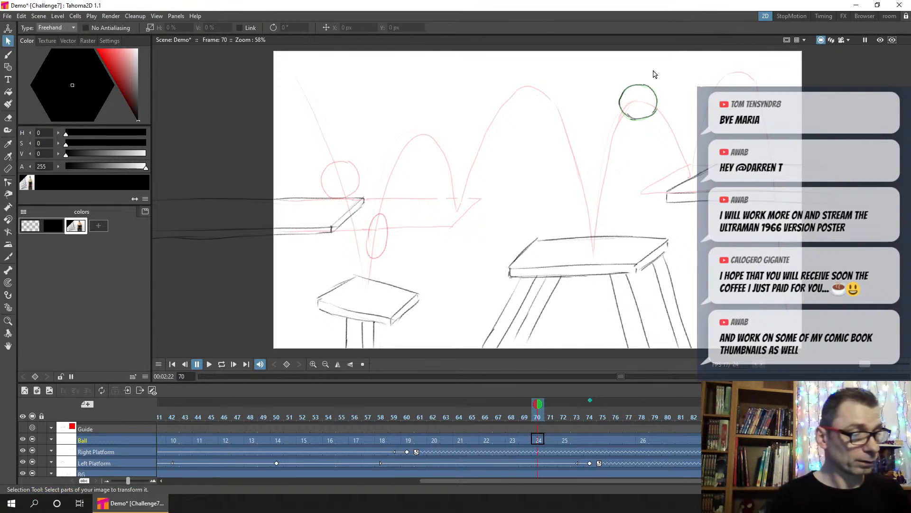
{"action": "mouse_move", "coordinate": [654, 71]}
{"action": "left_mouse_down"}
{"action": "mouse_move", "coordinate": [688, 137]}
{"action": "mouse_move", "coordinate": [653, 71]}
{"action": "left_mouse_up"}
{"action": "left_click_drag", "start_coordinate": [674, 119], "coordinate": [662, 125]}
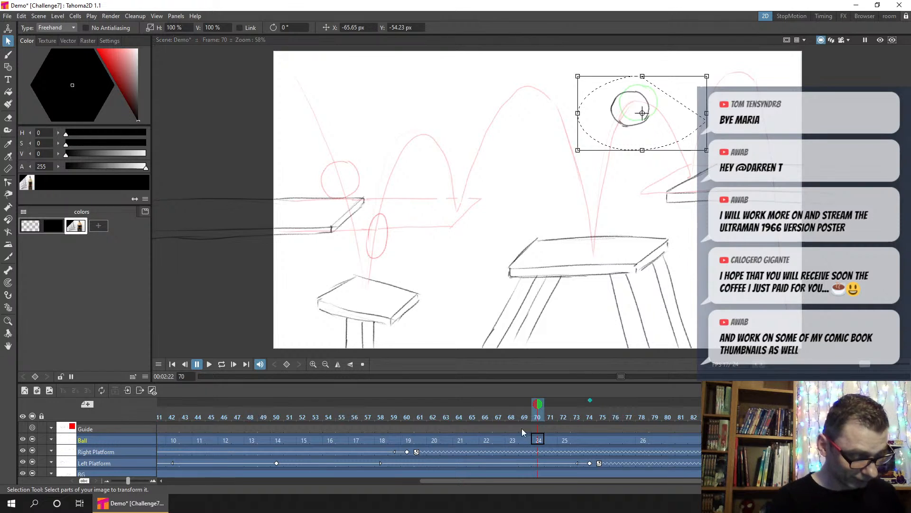
{"action": "left_click_drag", "start_coordinate": [459, 414], "coordinate": [548, 397]}
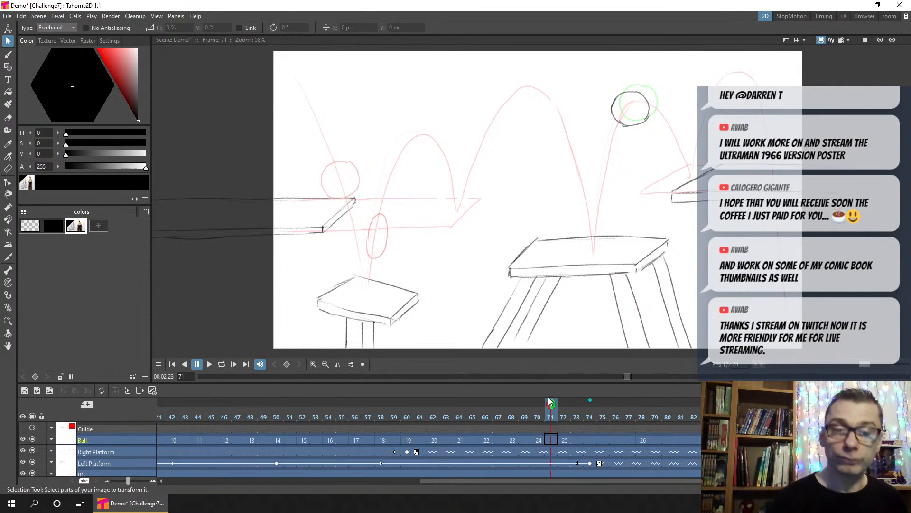
{"action": "left_click", "coordinate": [559, 440]}
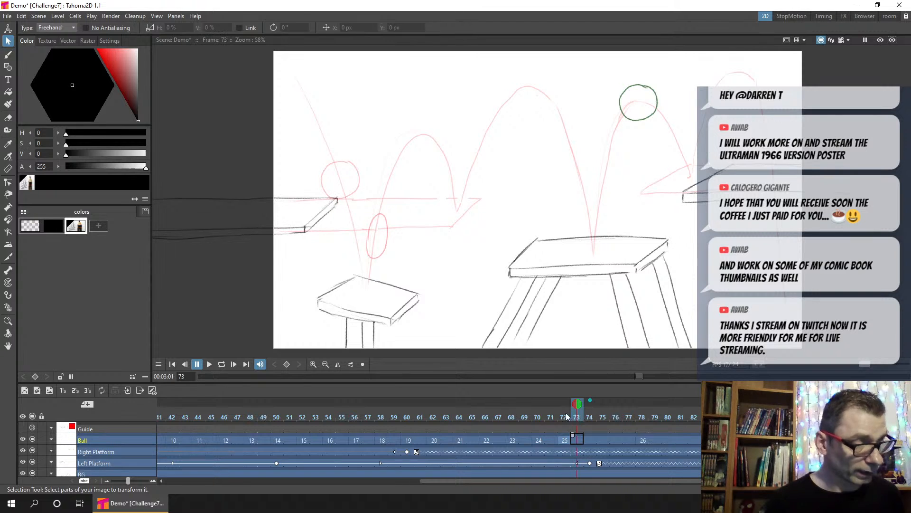
{"action": "key", "text": "ctrl+s"}
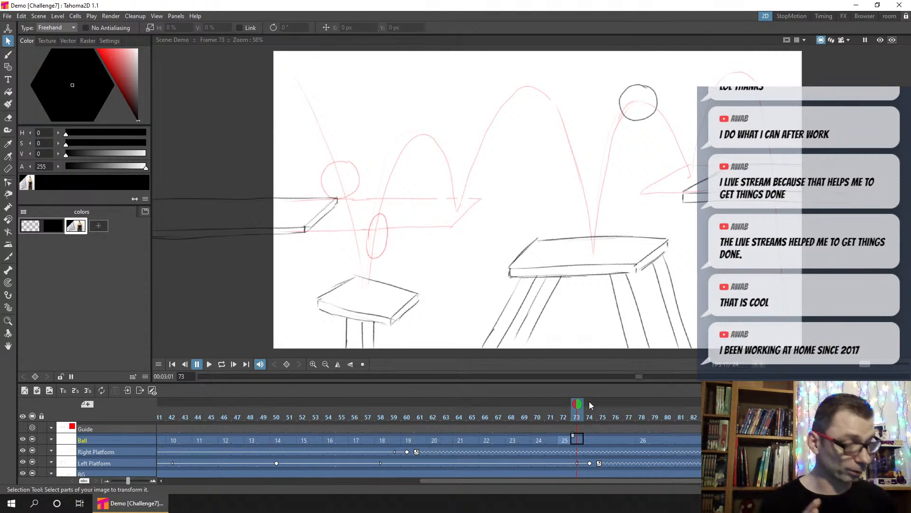
Step: Set fixed onion-skin markers at frames 72 and 78 while on frame 74 of the Ball level, and save the scene
{"action": "left_click", "coordinate": [562, 412]}
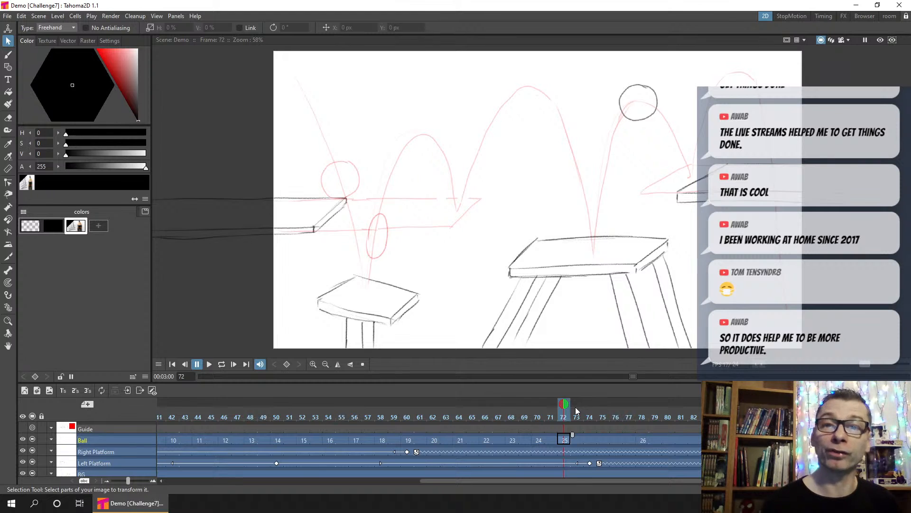
{"action": "key", "text": "ctrl+s"}
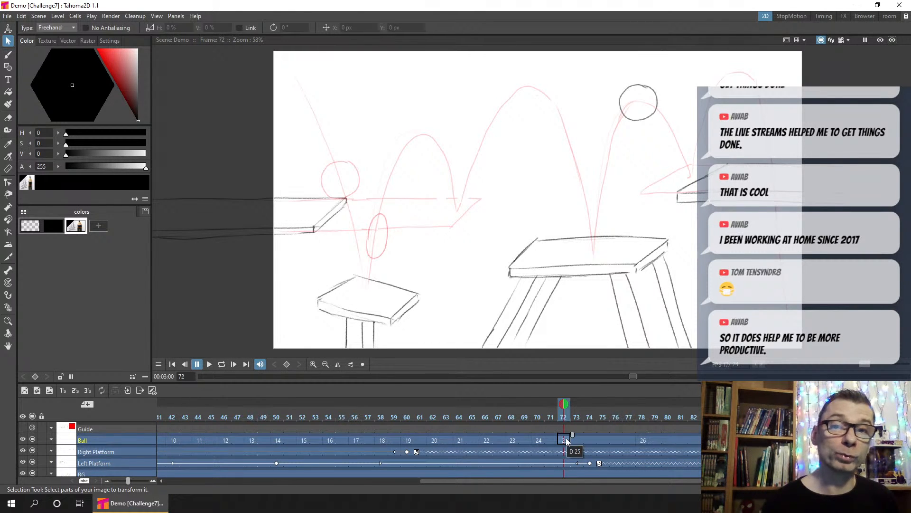
{"action": "left_click", "coordinate": [587, 439]}
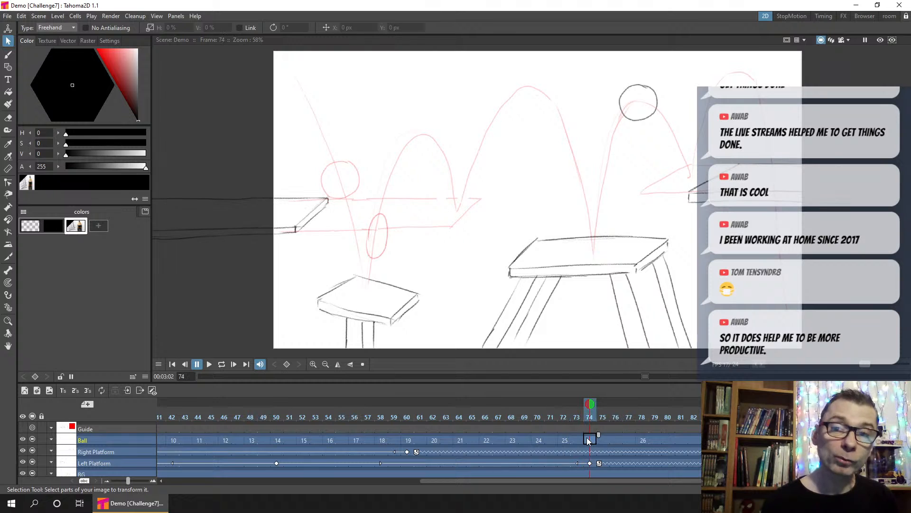
{"action": "left_click", "coordinate": [563, 439]}
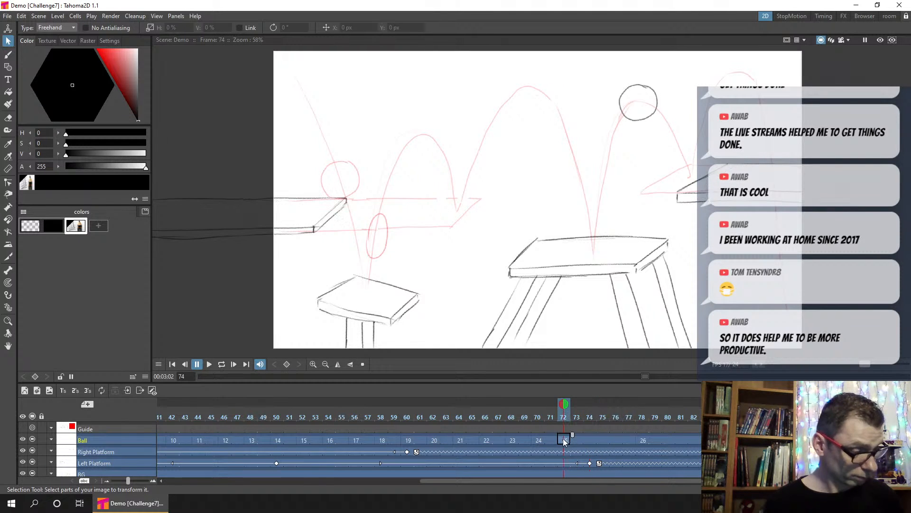
{"action": "left_click", "coordinate": [589, 440]}
{"action": "left_click", "coordinate": [564, 400]}
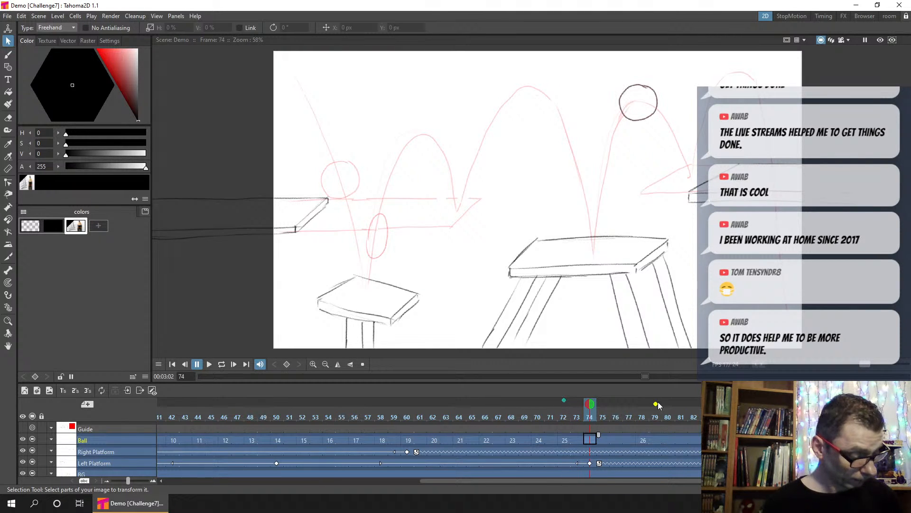
{"action": "left_click", "coordinate": [642, 401]}
{"action": "key", "text": "ctrl+s"}
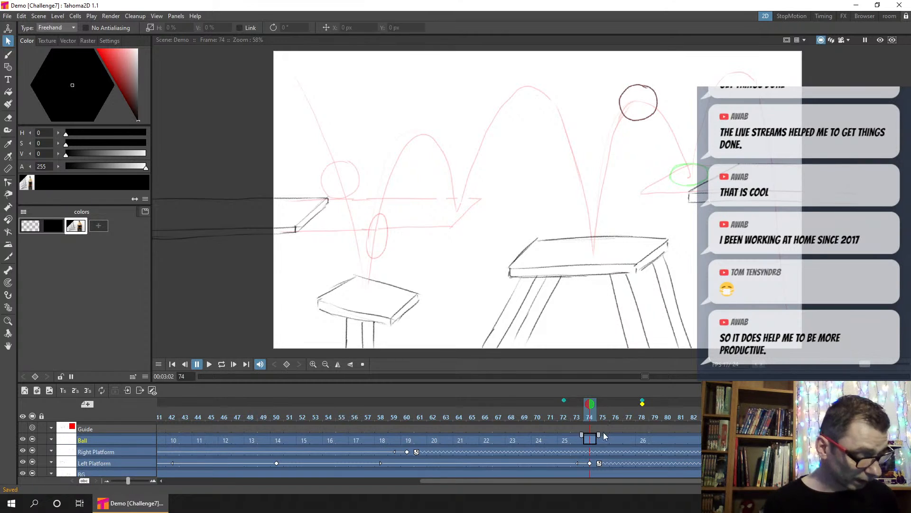
Step: Trace the ball at frame 74 and move it forward along the arc by about 112.7 px horizontally and -26.88 px vertically
{"action": "left_click", "coordinate": [8, 56]}
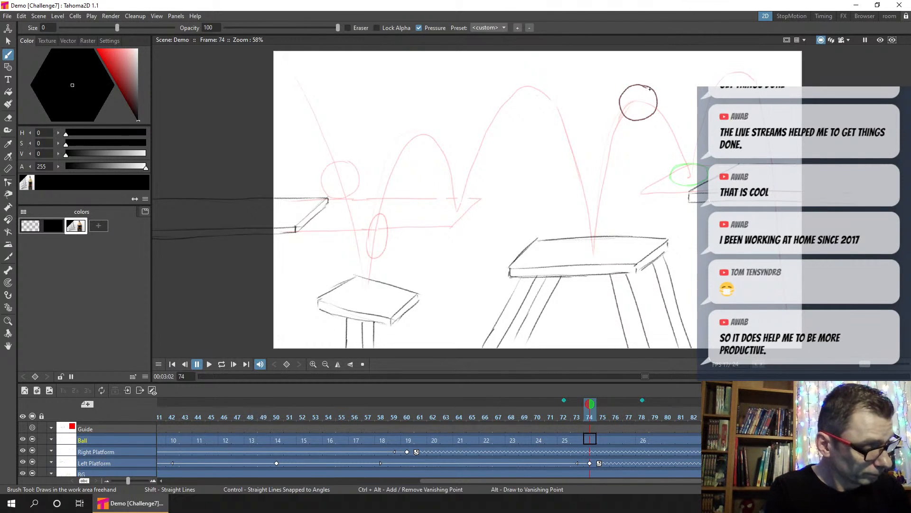
{"action": "mouse_move", "coordinate": [649, 89]}
{"action": "left_mouse_down"}
{"action": "mouse_move", "coordinate": [623, 89]}
{"action": "mouse_move", "coordinate": [621, 110]}
{"action": "mouse_move", "coordinate": [648, 116]}
{"action": "mouse_move", "coordinate": [655, 97]}
{"action": "mouse_move", "coordinate": [643, 84]}
{"action": "mouse_move", "coordinate": [579, 121]}
{"action": "mouse_move", "coordinate": [713, 99]}
{"action": "mouse_move", "coordinate": [688, 130]}
{"action": "left_mouse_up"}
{"action": "key", "text": "s"}
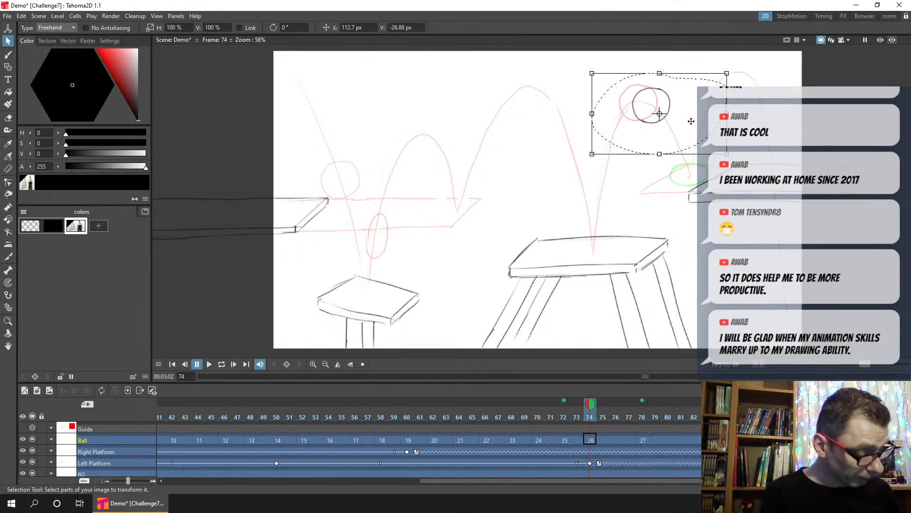
{"action": "left_click", "coordinate": [569, 413]}
{"action": "left_click", "coordinate": [588, 410]}
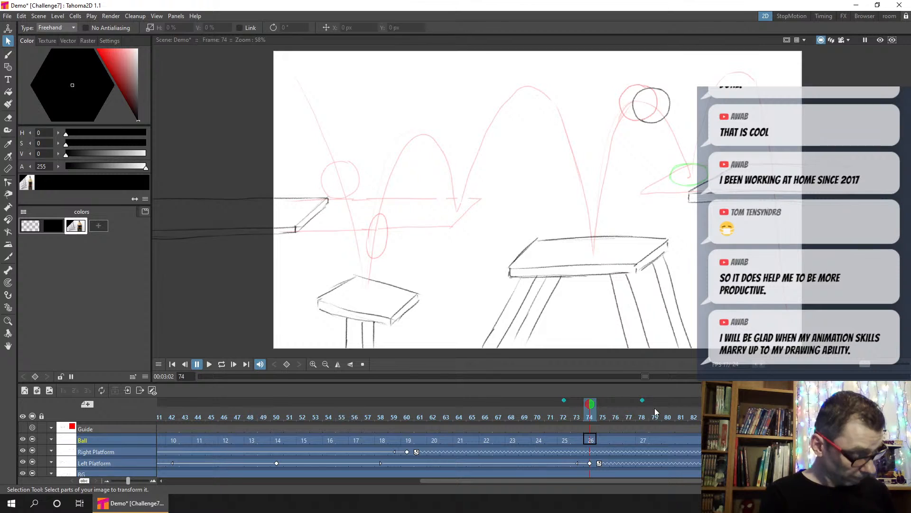
Step: Draw a stretched oval ball at frame 76 along the descending arc, between the round ball and the squashed one
{"action": "left_click", "coordinate": [615, 439]}
{"action": "key", "text": "b"}
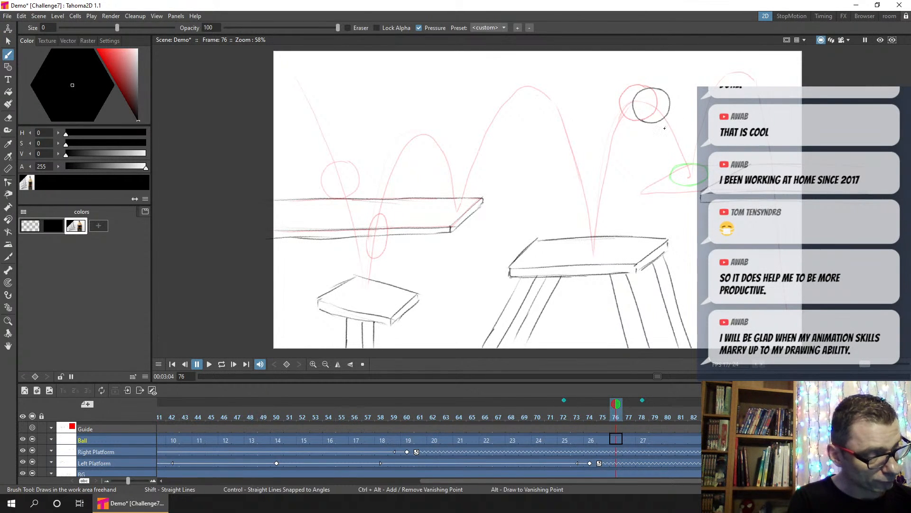
{"action": "key", "text": "alt+d"}
{"action": "mouse_move", "coordinate": [671, 119]}
{"action": "left_mouse_down"}
{"action": "mouse_move", "coordinate": [663, 138]}
{"action": "mouse_move", "coordinate": [678, 149]}
{"action": "left_mouse_up"}
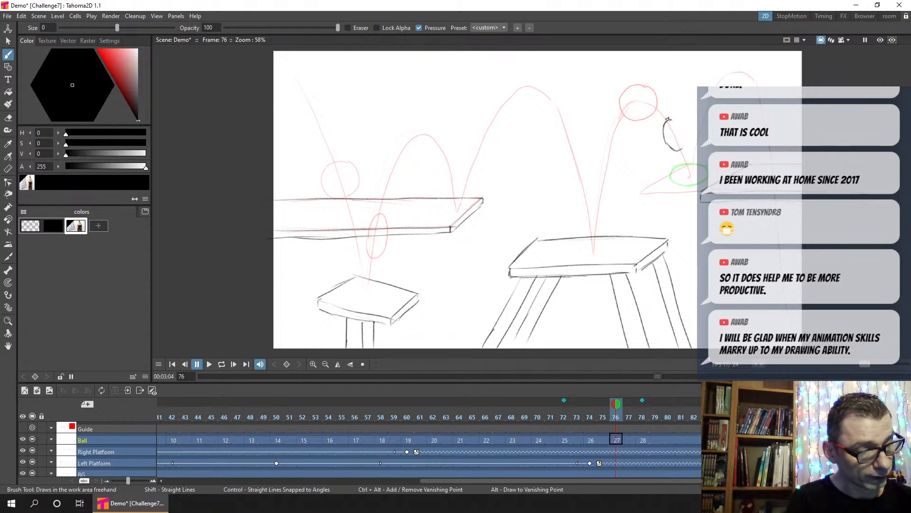
{"action": "left_click_drag", "start_coordinate": [668, 119], "coordinate": [678, 123]}
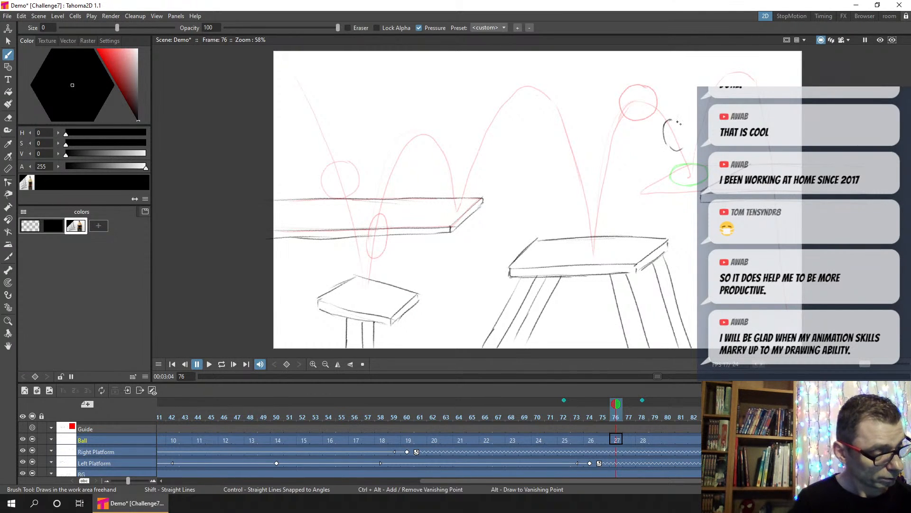
{"action": "key", "text": "ctrl+z"}
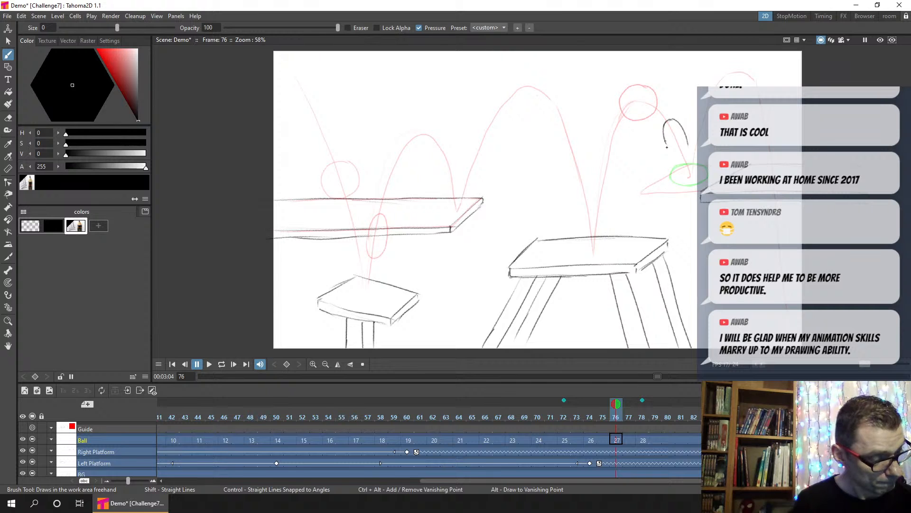
{"action": "mouse_move", "coordinate": [666, 147]}
{"action": "left_mouse_down"}
{"action": "mouse_move", "coordinate": [691, 136]}
{"action": "mouse_move", "coordinate": [687, 156]}
{"action": "left_mouse_up"}
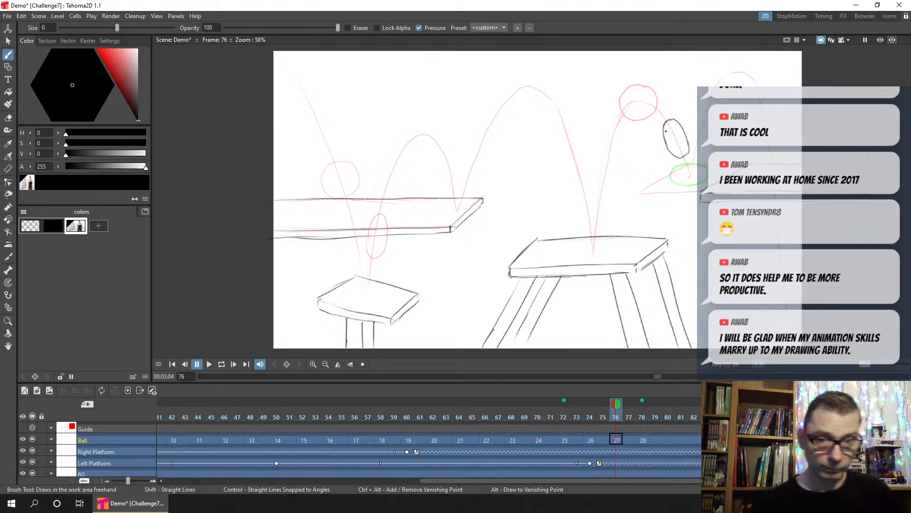
Step: Scale the frame 76 oval horizontally to about 103.11% and shift it by about -26.26 px horizontally and -9.22 px vertically
{"action": "left_click", "coordinate": [8, 41]}
{"action": "left_click_drag", "start_coordinate": [687, 108], "coordinate": [708, 121]}
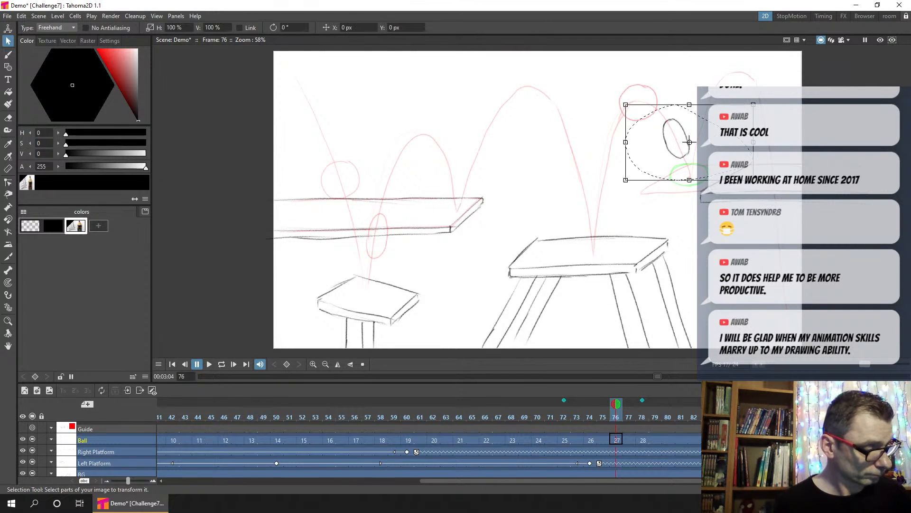
{"action": "left_click_drag", "start_coordinate": [753, 143], "coordinate": [708, 155]}
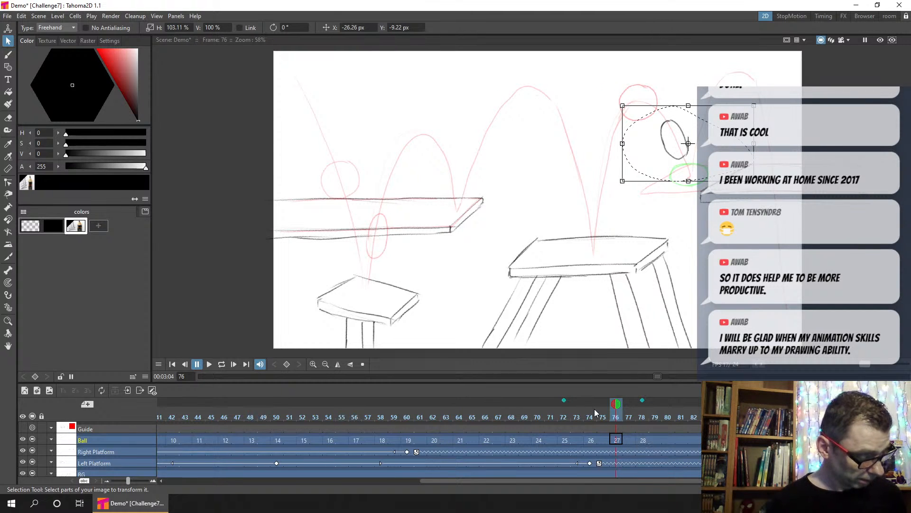
{"action": "left_click", "coordinate": [622, 412]}
Step: Clear the fixed onion-skin markers at frames 72 and 78, go to frame 78 and save the scene
{"action": "left_click_drag", "start_coordinate": [569, 400], "coordinate": [642, 400]}
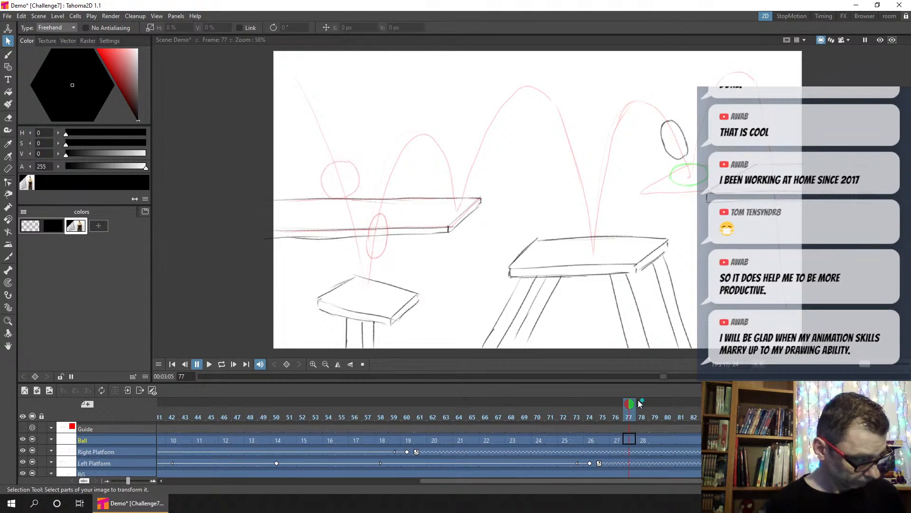
{"action": "left_click", "coordinate": [645, 416]}
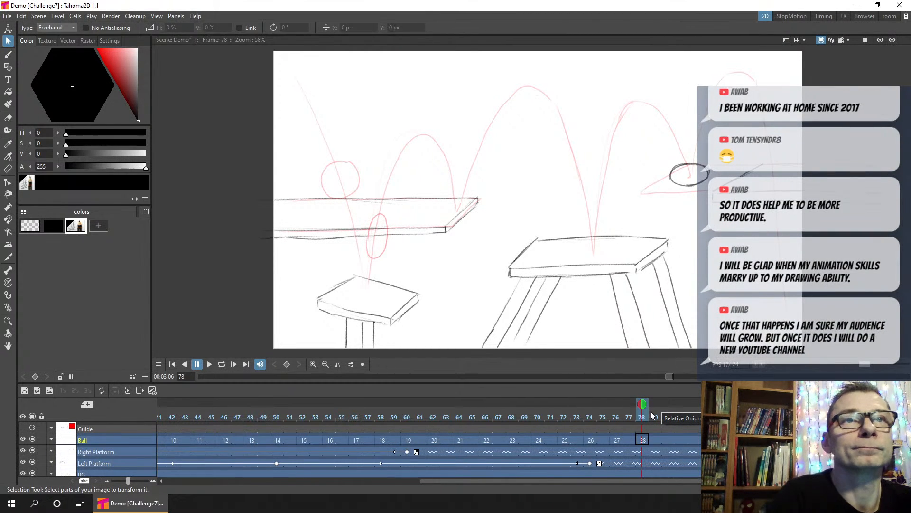
{"action": "key", "text": "ctrl+s"}
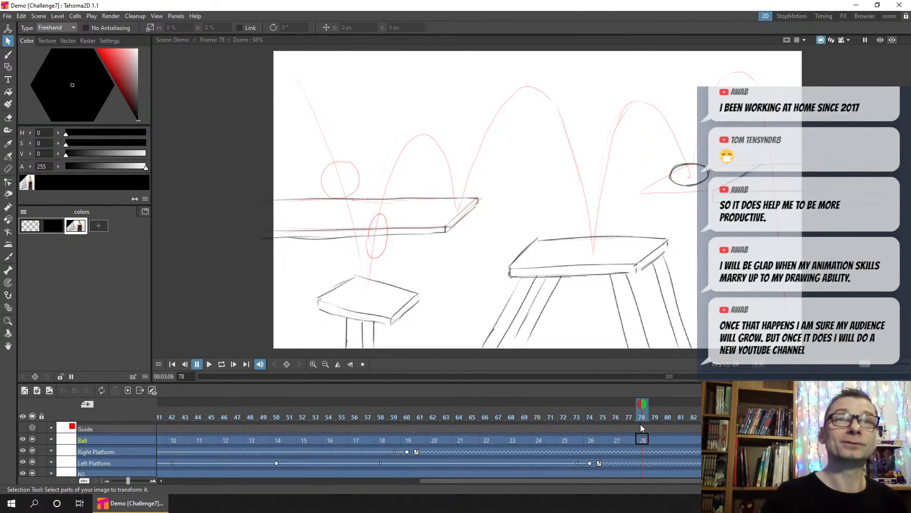
{"action": "key", "text": "ctrl+s"}
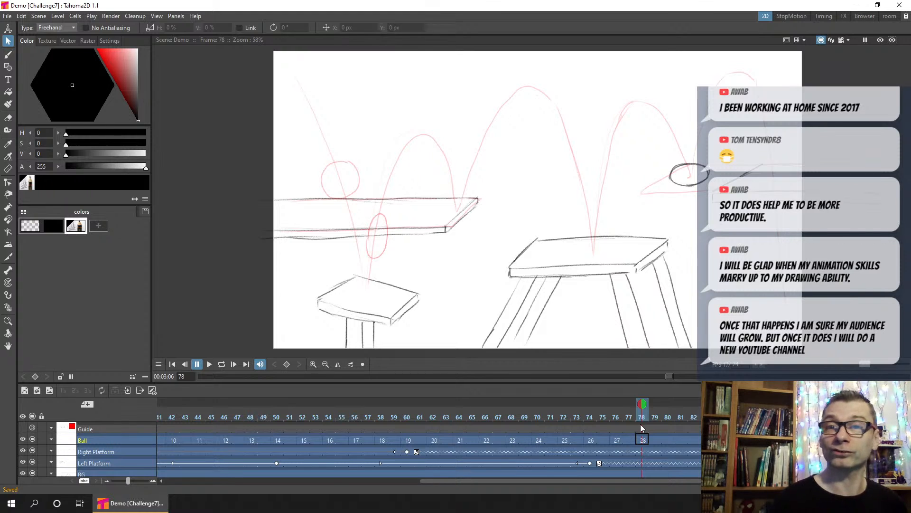
Step: Save the scene and trace the onion-skinned round ball at the last arc's peak on frame 80 of the Ball layer
{"action": "left_click", "coordinate": [642, 440]}
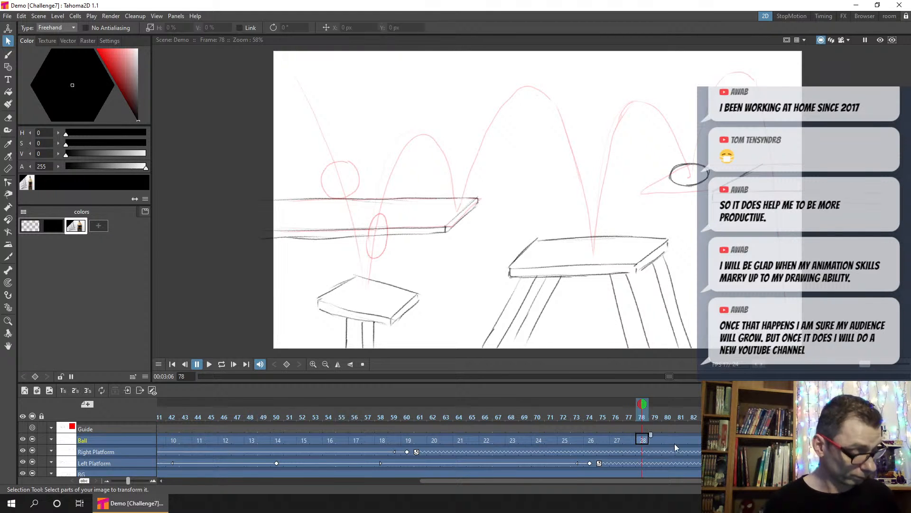
{"action": "left_click", "coordinate": [667, 440]}
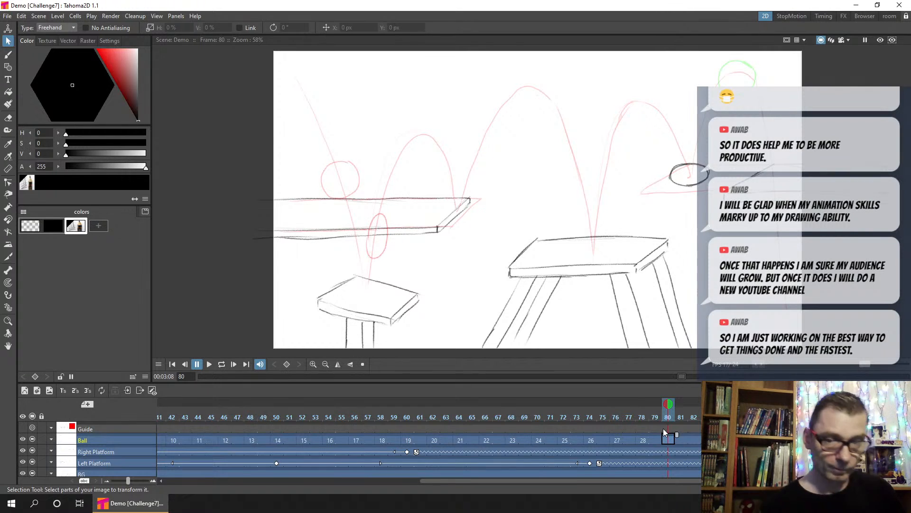
{"action": "left_click", "coordinate": [9, 55]}
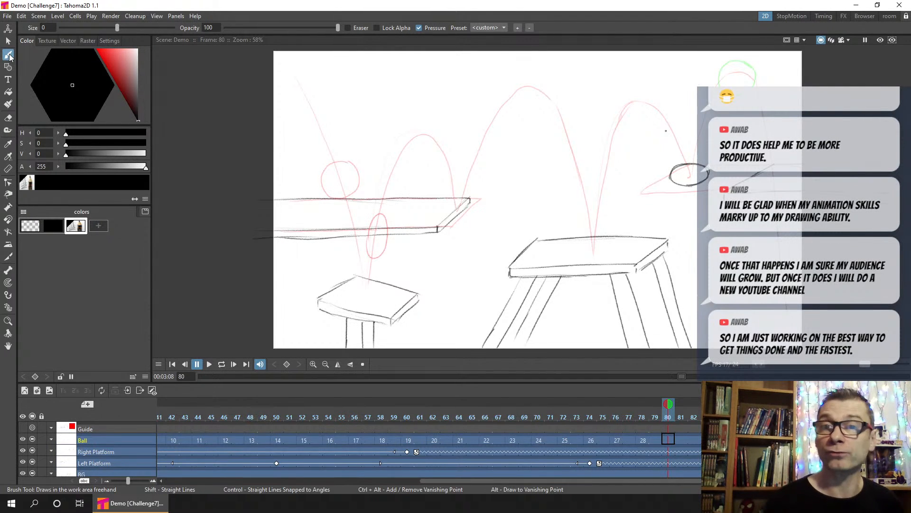
{"action": "key", "text": "ctrl+s"}
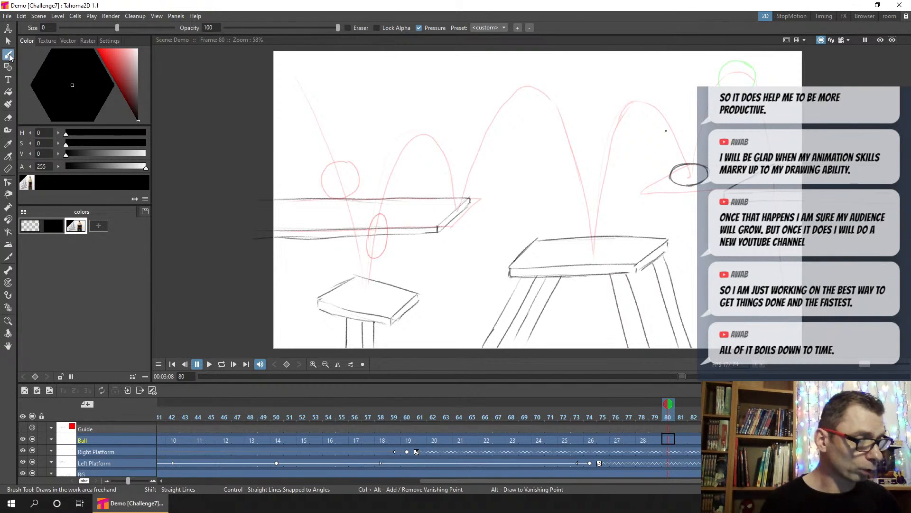
{"action": "left_click", "coordinate": [665, 439]}
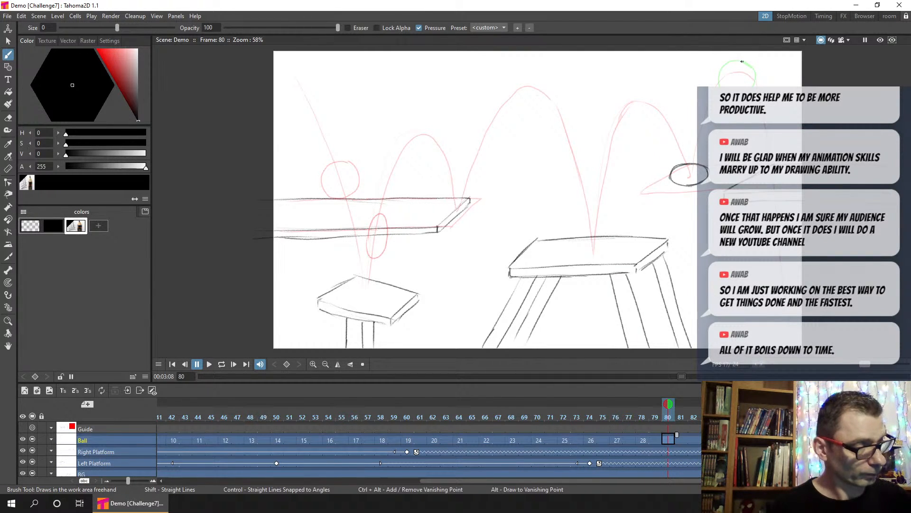
{"action": "mouse_move", "coordinate": [742, 61]}
{"action": "left_mouse_down"}
{"action": "mouse_move", "coordinate": [732, 61]}
{"action": "mouse_move", "coordinate": [718, 84]}
{"action": "left_mouse_up"}
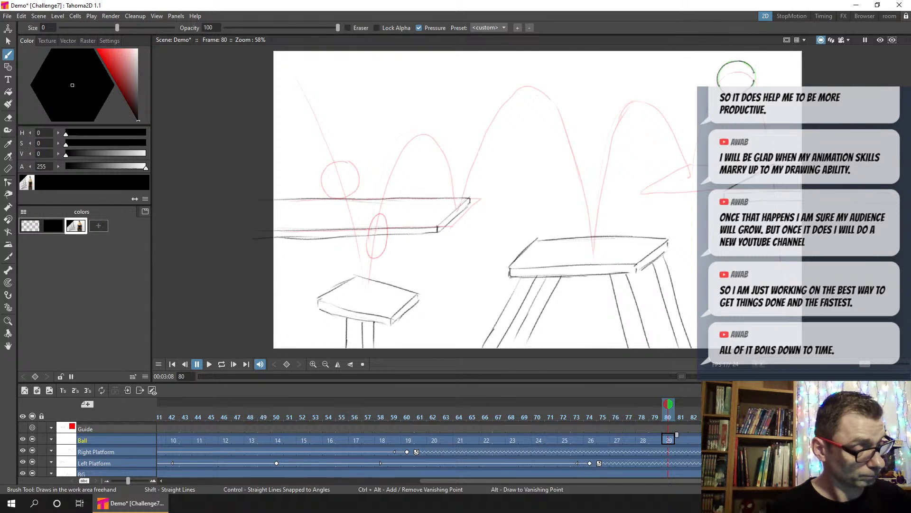
Step: Select the traced ball on frame 80 and shift it slightly back and down along the rising side of the arc
{"action": "left_click", "coordinate": [10, 42]}
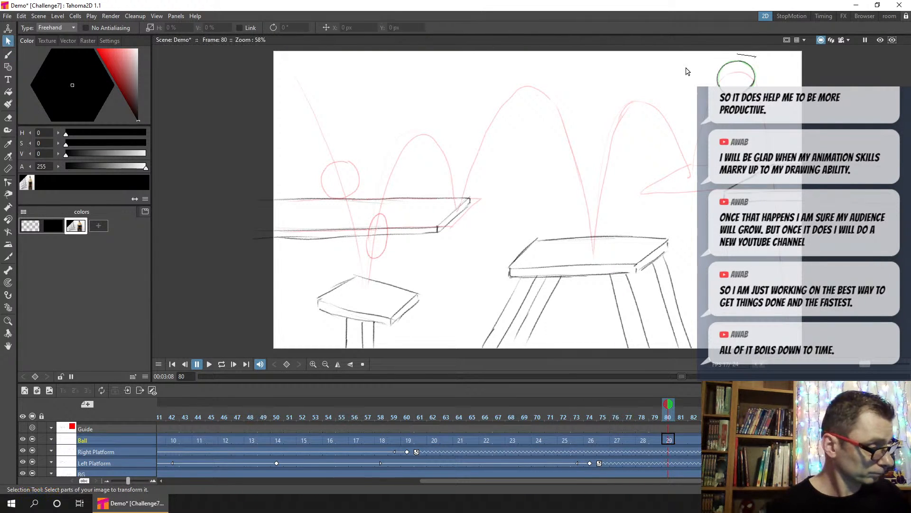
{"action": "mouse_move", "coordinate": [740, 59]}
{"action": "left_mouse_down"}
{"action": "mouse_move", "coordinate": [664, 95]}
{"action": "mouse_move", "coordinate": [712, 124]}
{"action": "mouse_move", "coordinate": [740, 62]}
{"action": "left_mouse_up"}
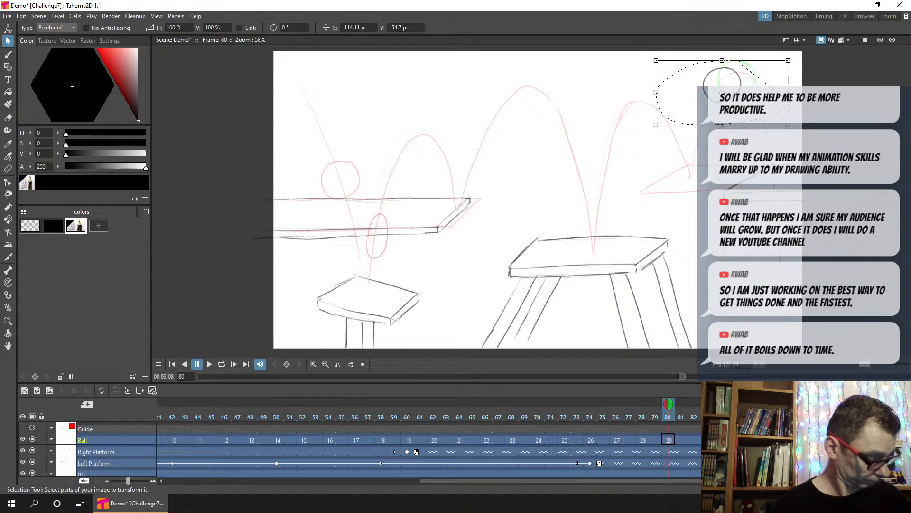
{"action": "mouse_move", "coordinate": [722, 94]}
{"action": "left_mouse_down"}
{"action": "mouse_move", "coordinate": [707, 121]}
{"action": "mouse_move", "coordinate": [722, 90]}
{"action": "left_mouse_up"}
Step: Move the frame 80 ball drawing to frame 82, return to frame 80 and fix onion-skin markers at frames 82 and 78
{"action": "left_click", "coordinate": [656, 440]}
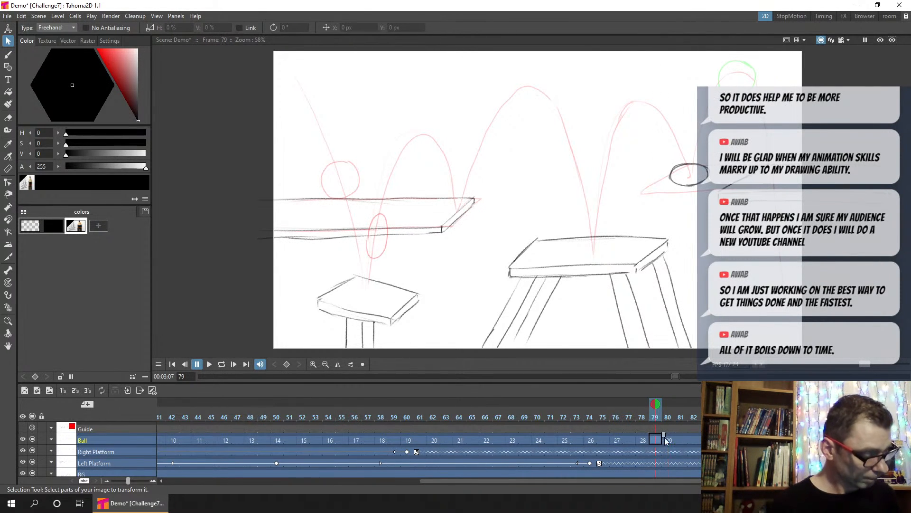
{"action": "left_click_drag", "start_coordinate": [671, 435], "coordinate": [693, 434]}
{"action": "left_click", "coordinate": [668, 440]}
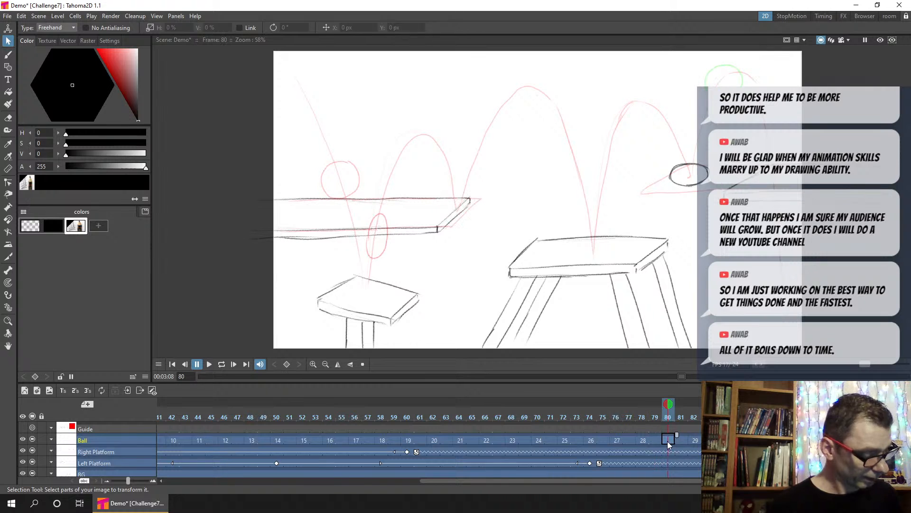
{"action": "left_click", "coordinate": [694, 400]}
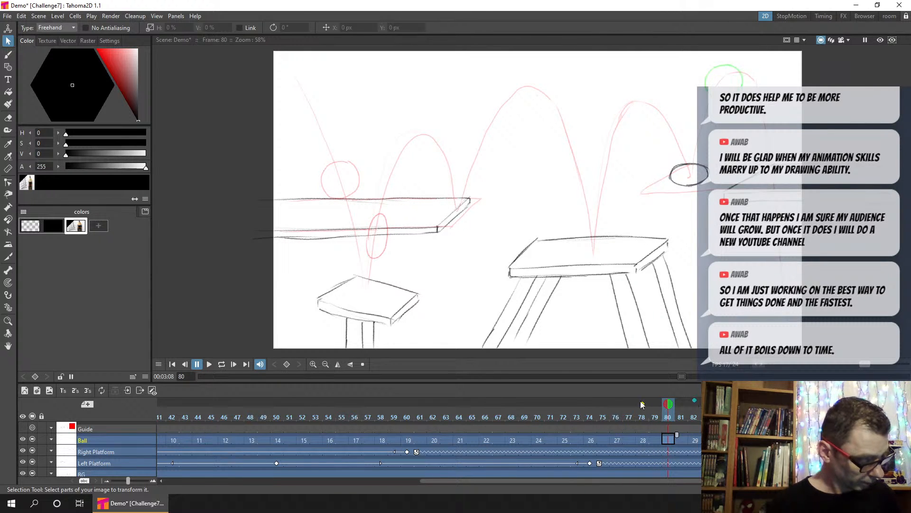
{"action": "left_click", "coordinate": [642, 401]}
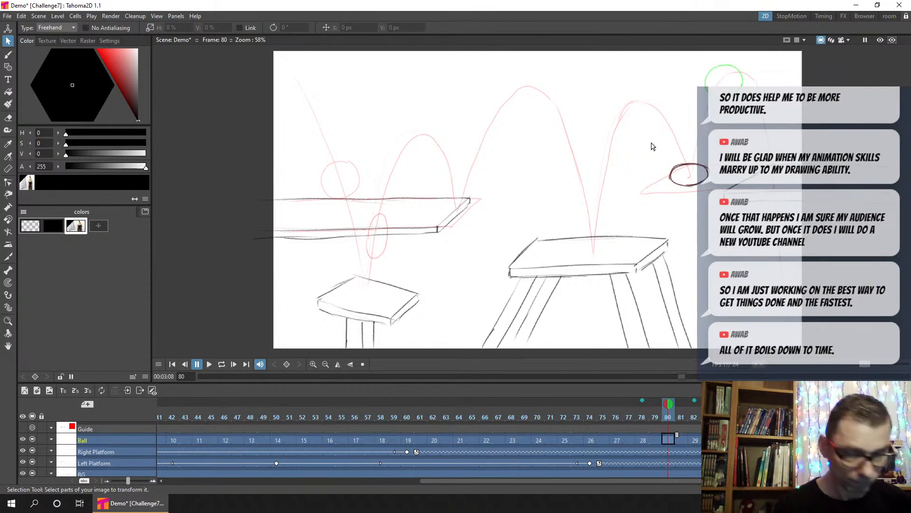
Step: Draw a stretched oval ball at frame 80, between the squashed ball and the round ball on the rising arc
{"action": "left_click", "coordinate": [8, 56]}
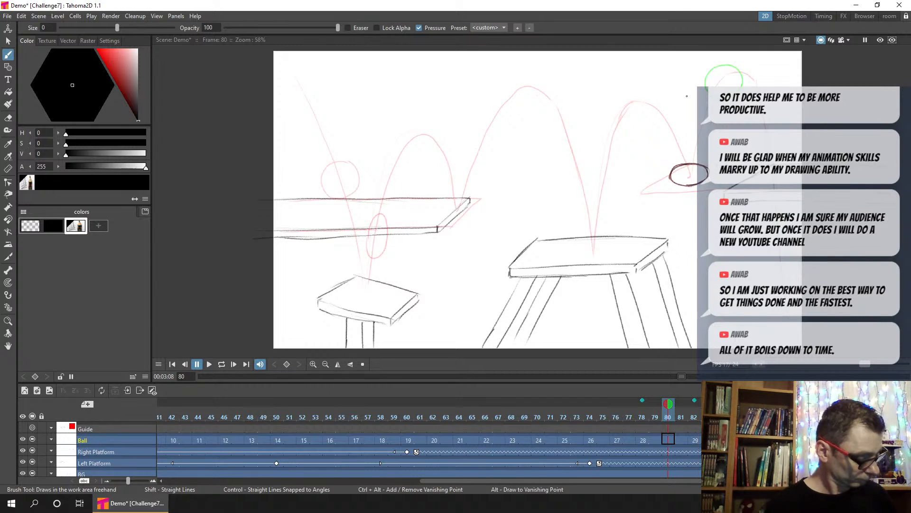
{"action": "left_click", "coordinate": [668, 440]}
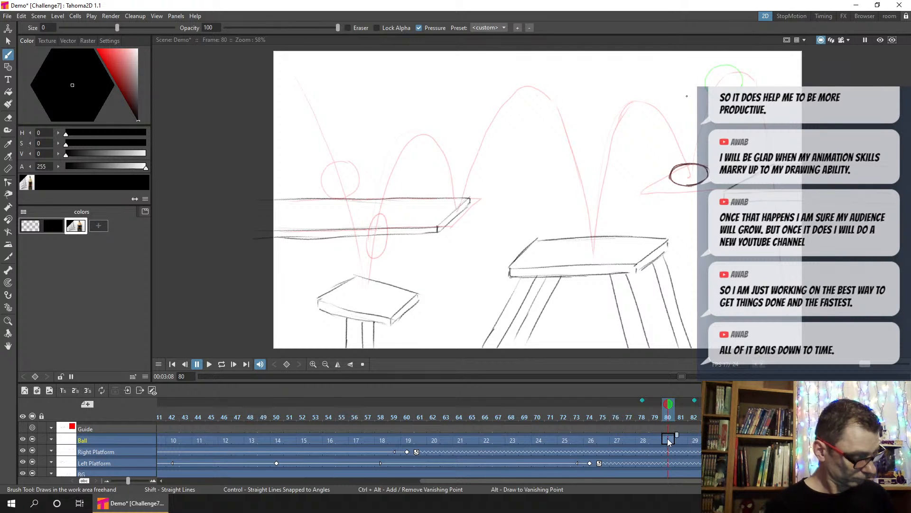
{"action": "left_click", "coordinate": [694, 440]}
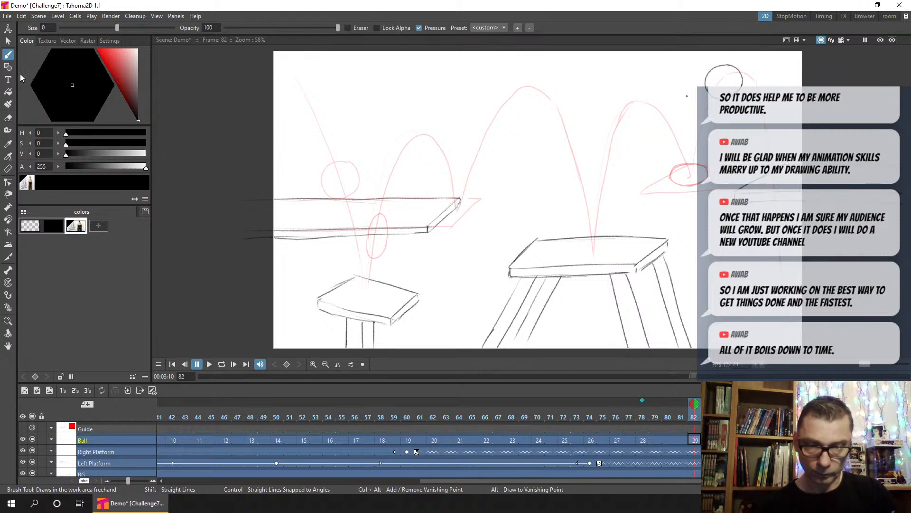
{"action": "left_click", "coordinate": [666, 438]}
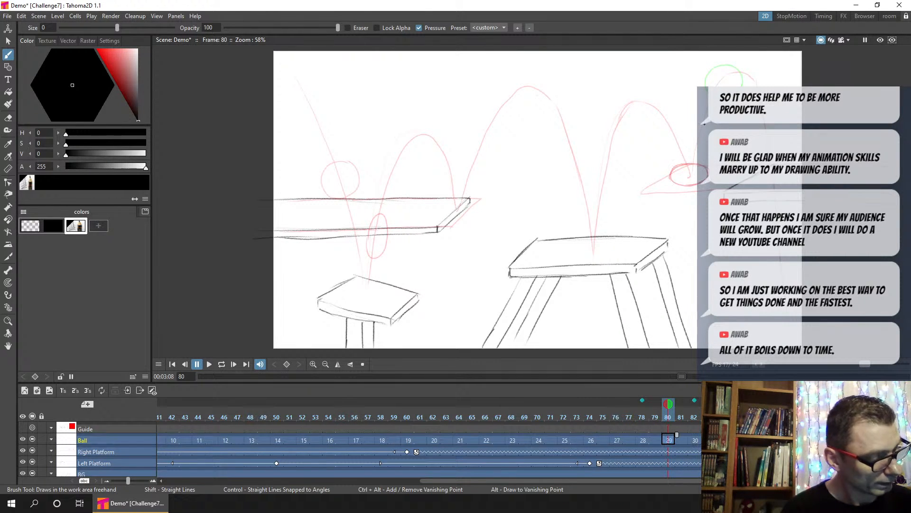
{"action": "mouse_move", "coordinate": [702, 122]}
{"action": "left_mouse_down"}
{"action": "mouse_move", "coordinate": [689, 142]}
{"action": "mouse_move", "coordinate": [700, 149]}
{"action": "mouse_move", "coordinate": [709, 128]}
{"action": "mouse_move", "coordinate": [691, 131]}
{"action": "mouse_move", "coordinate": [698, 153]}
{"action": "mouse_move", "coordinate": [702, 122]}
{"action": "mouse_move", "coordinate": [708, 129]}
{"action": "mouse_move", "coordinate": [691, 148]}
{"action": "mouse_move", "coordinate": [707, 141]}
{"action": "left_mouse_up"}
{"action": "key", "text": "ctrl+z"}
Step: Scale the frame 80 oval to about 102.47% horizontally and 113.05% vertically, rotate it about -8.74° and shift it about -23.29 px and -59.86 px
{"action": "key", "text": "s"}
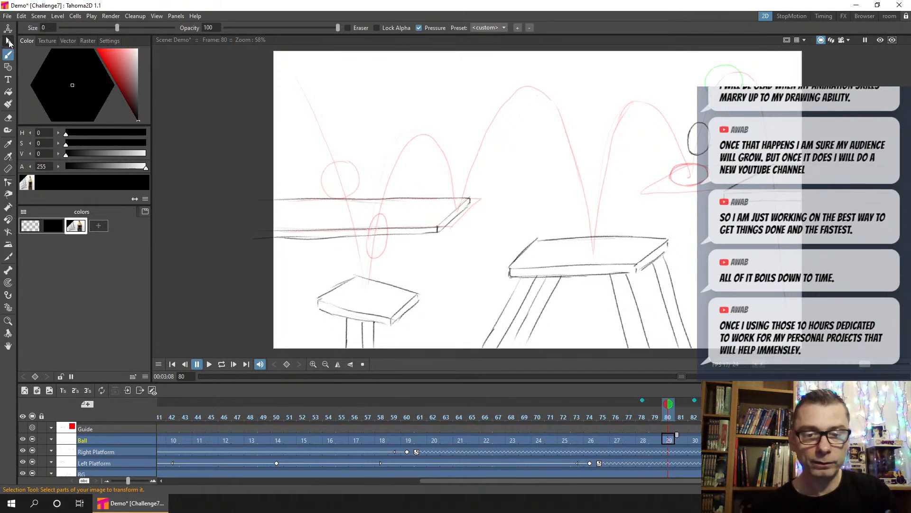
{"action": "left_click_drag", "start_coordinate": [660, 124], "coordinate": [702, 146]}
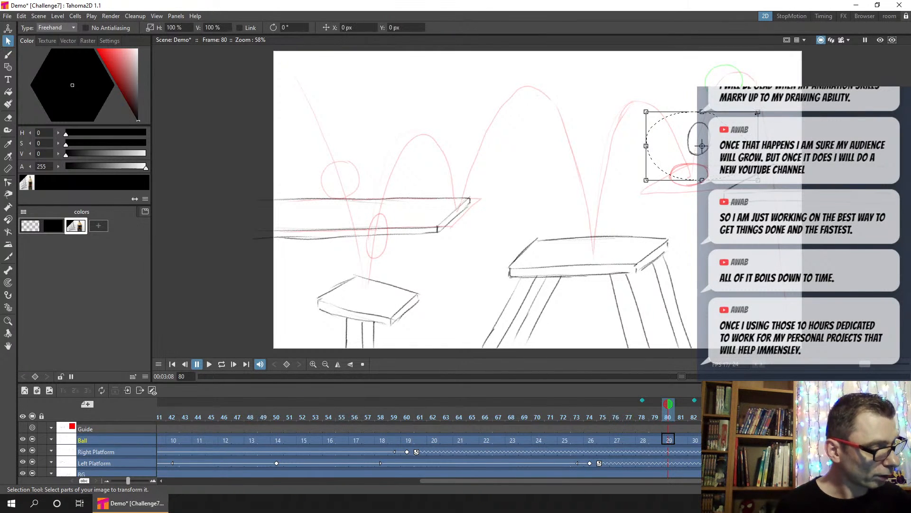
{"action": "mouse_move", "coordinate": [758, 113]}
{"action": "left_mouse_down"}
{"action": "mouse_move", "coordinate": [772, 99]}
{"action": "mouse_move", "coordinate": [760, 103]}
{"action": "left_mouse_up"}
{"action": "left_click_drag", "start_coordinate": [735, 142], "coordinate": [733, 147]}
{"action": "left_click_drag", "start_coordinate": [764, 190], "coordinate": [754, 196]}
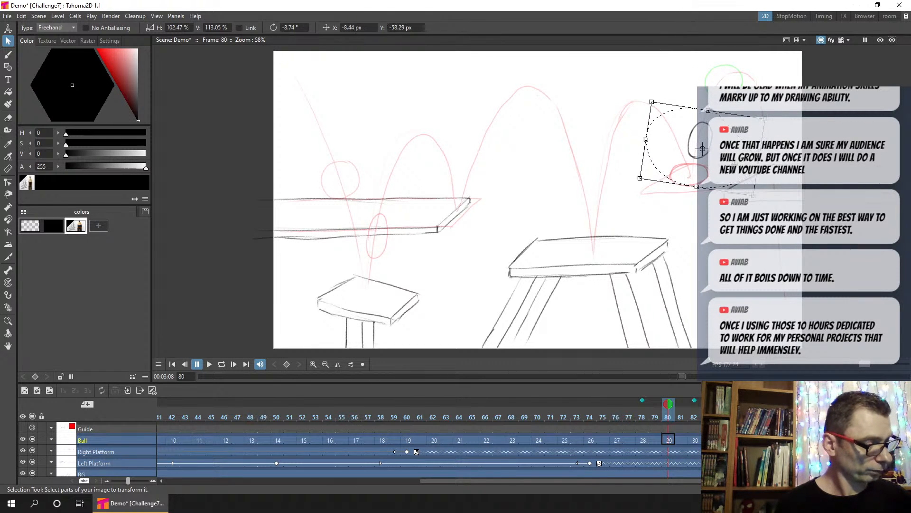
{"action": "left_click_drag", "start_coordinate": [703, 149], "coordinate": [701, 149]}
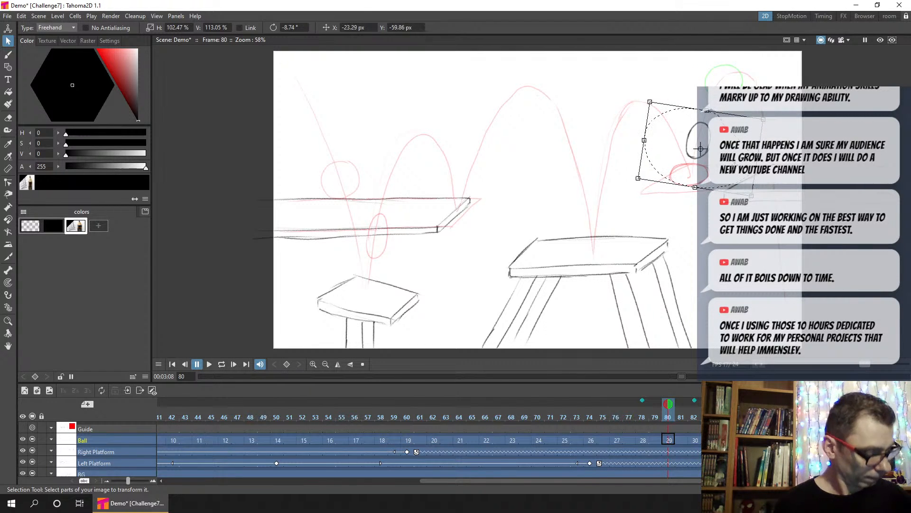
Step: Shift the frame 82 ball drawing further along the timeline and trace its onion-skinned circle on the emptied frame 82
{"action": "left_click", "coordinate": [680, 440]}
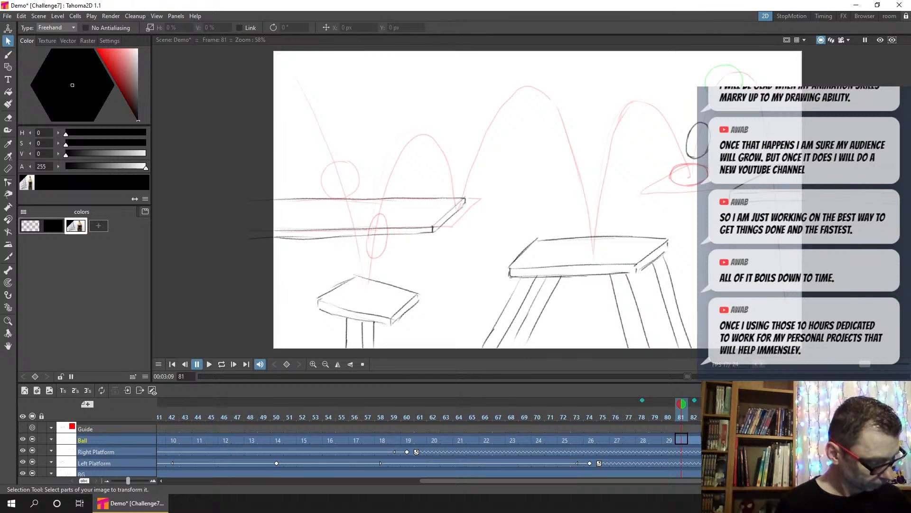
{"action": "left_click", "coordinate": [694, 440]}
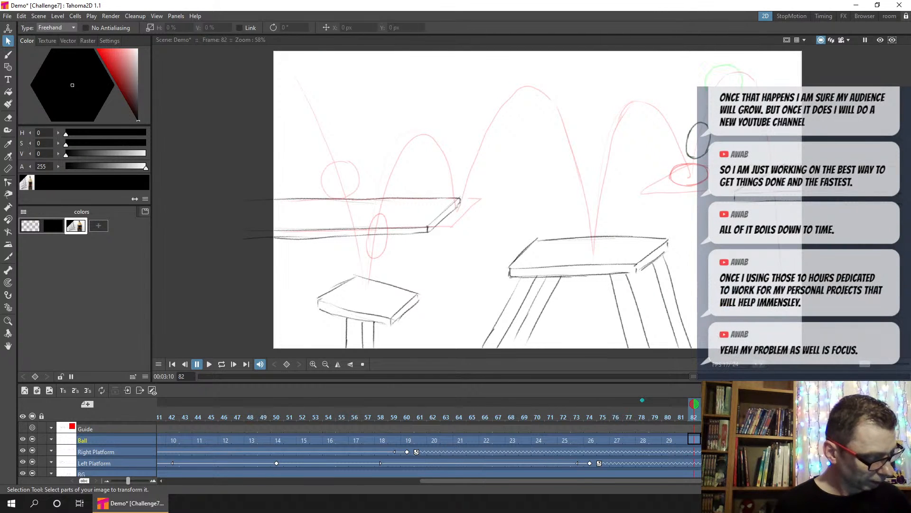
{"action": "key", "text": "b"}
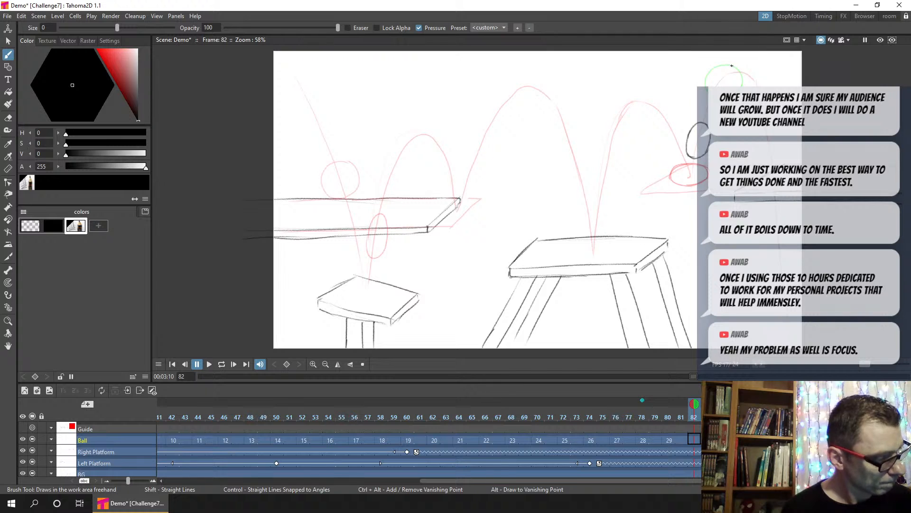
{"action": "mouse_move", "coordinate": [732, 66]}
{"action": "left_mouse_down"}
{"action": "mouse_move", "coordinate": [706, 77]}
{"action": "mouse_move", "coordinate": [713, 98]}
{"action": "left_mouse_up"}
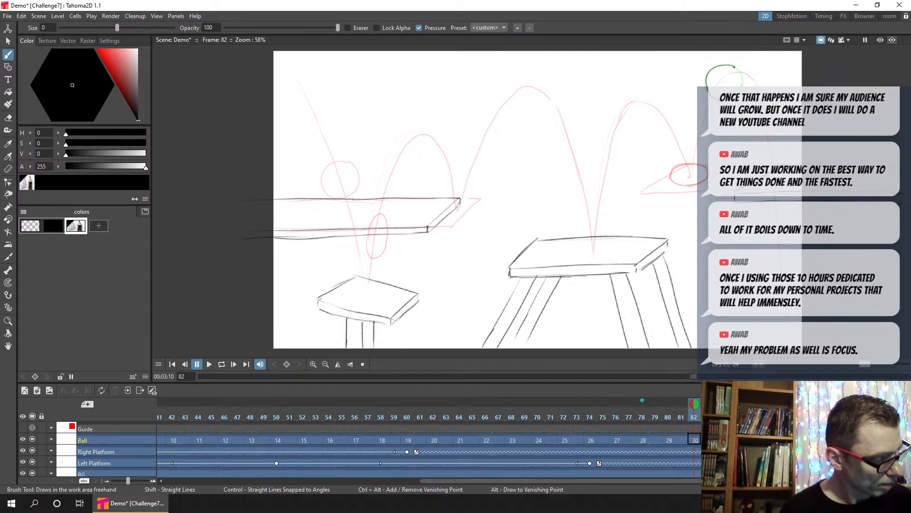
{"action": "left_click_drag", "start_coordinate": [734, 67], "coordinate": [743, 89]}
Step: Move the traced frame 82 ball back along the arc, fix an onion-skin marker at frame 80, and nudge the ball about 10.32 px and 82.05 px
{"action": "key", "text": "s"}
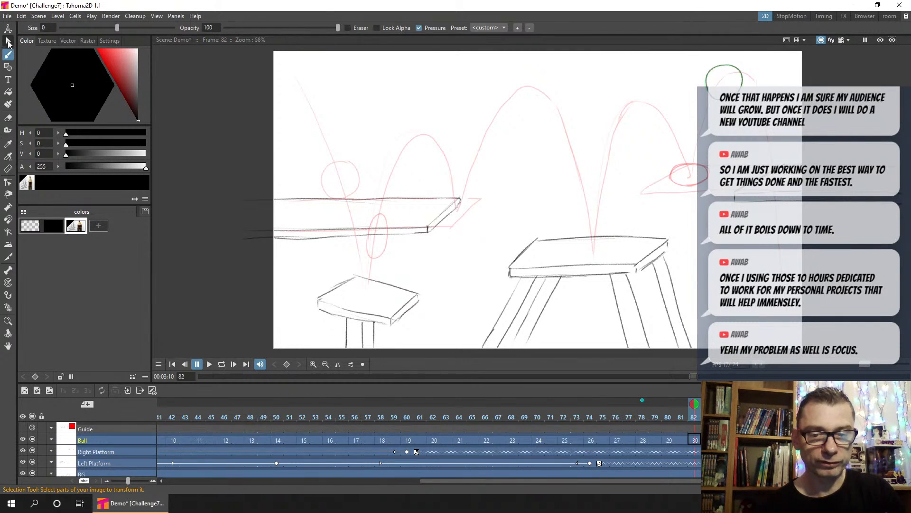
{"action": "mouse_move", "coordinate": [668, 102]}
{"action": "left_mouse_down"}
{"action": "mouse_move", "coordinate": [753, 68]}
{"action": "mouse_move", "coordinate": [704, 105]}
{"action": "left_mouse_up"}
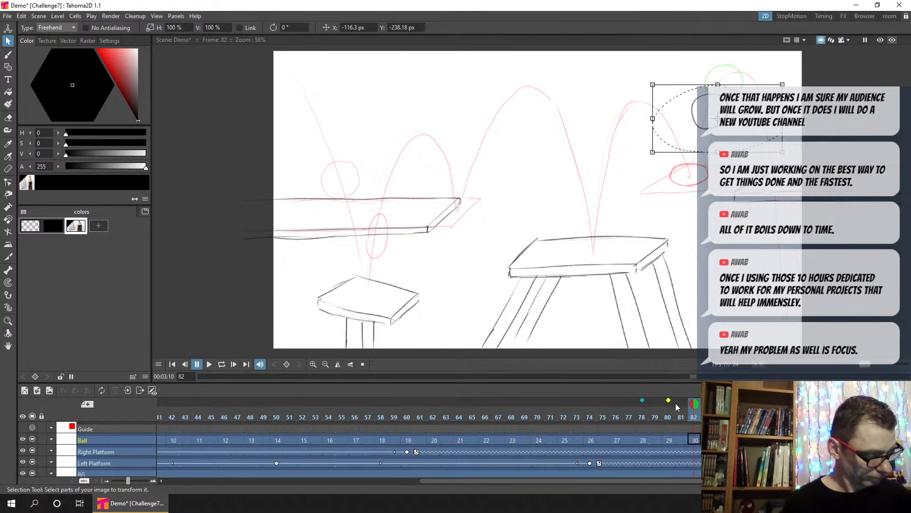
{"action": "left_click", "coordinate": [669, 400]}
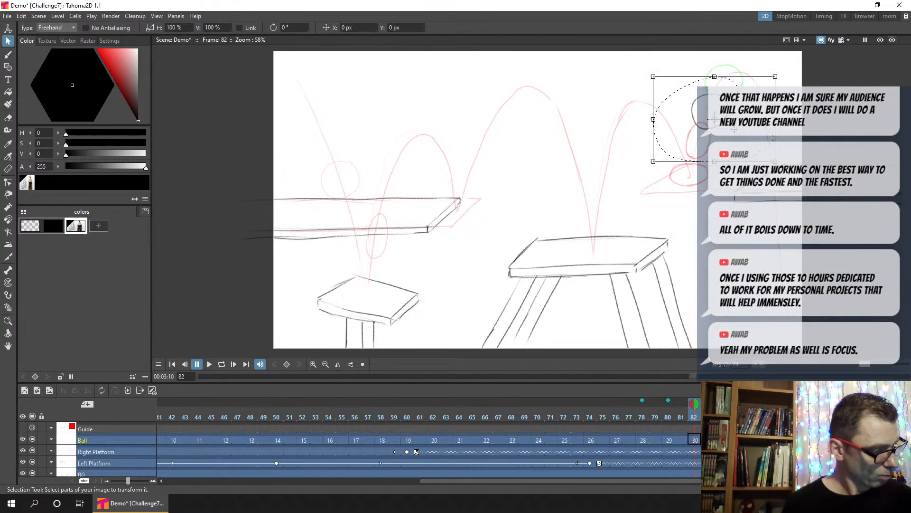
{"action": "left_click_drag", "start_coordinate": [733, 138], "coordinate": [733, 129]}
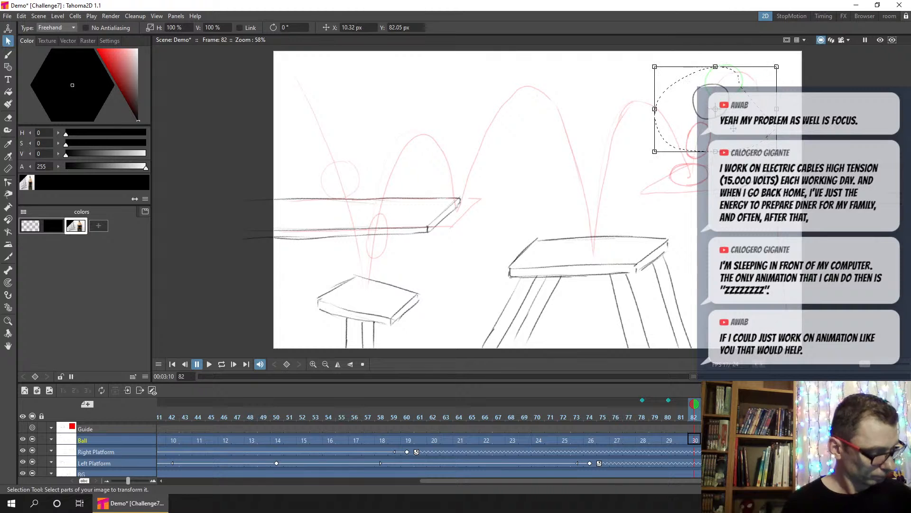
Step: Clear the fixed onion-skin markers at frames 78 and 80, go to frame 86 and save the scene
{"action": "left_click", "coordinate": [720, 440]}
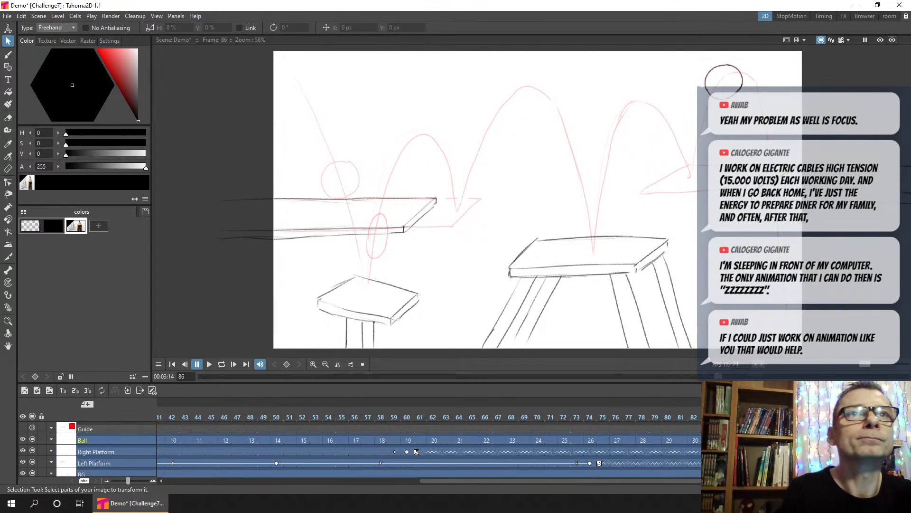
{"action": "key", "text": "ctrl+s"}
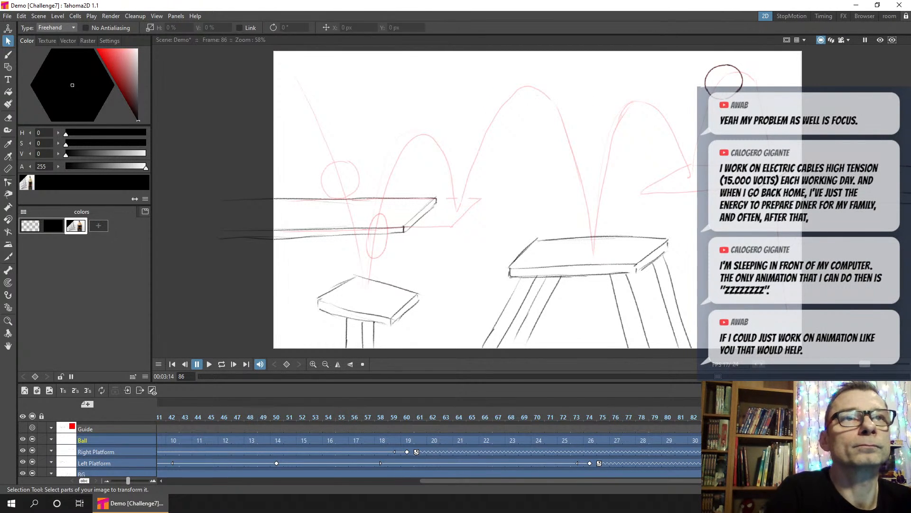
{"action": "key", "text": "ctrl+s"}
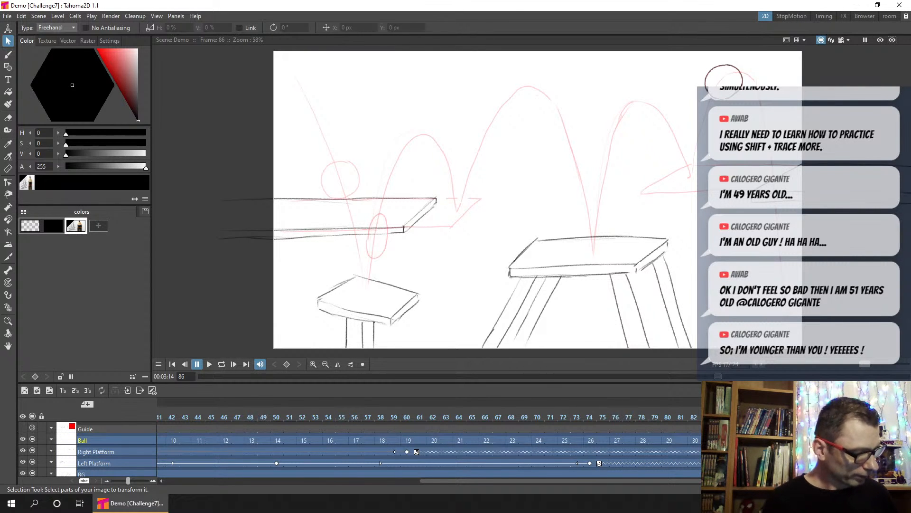
Step: Trace the round ball at frame 86 and move it forward along the arc toward the peak
{"action": "left_click", "coordinate": [11, 53]}
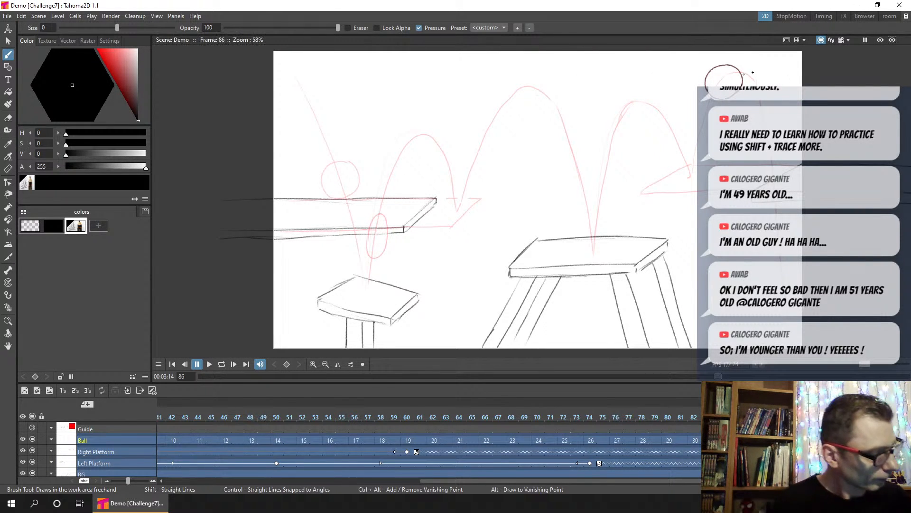
{"action": "mouse_move", "coordinate": [734, 66]}
{"action": "left_mouse_down"}
{"action": "mouse_move", "coordinate": [706, 76]}
{"action": "mouse_move", "coordinate": [707, 94]}
{"action": "left_mouse_up"}
{"action": "left_click_drag", "start_coordinate": [731, 65], "coordinate": [742, 89]}
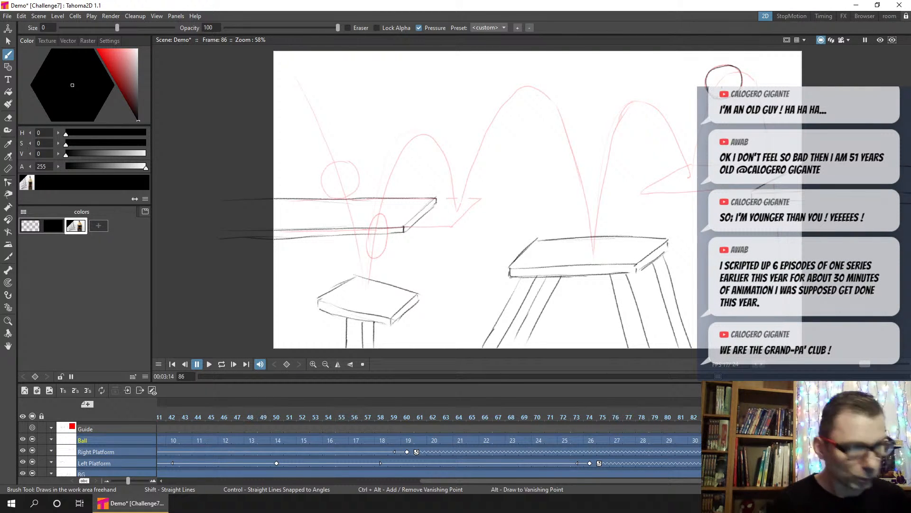
{"action": "key", "text": "s"}
{"action": "mouse_move", "coordinate": [752, 61]}
{"action": "left_mouse_down"}
{"action": "mouse_move", "coordinate": [742, 128]}
{"action": "mouse_move", "coordinate": [773, 104]}
{"action": "left_mouse_up"}
{"action": "left_click_drag", "start_coordinate": [748, 99], "coordinate": [764, 98]}
Step: Trace the onion-skinned round ball on frame 88 and move it forward past the peak by about 257.61 px and -59.55 px
{"action": "left_click", "coordinate": [773, 440]}
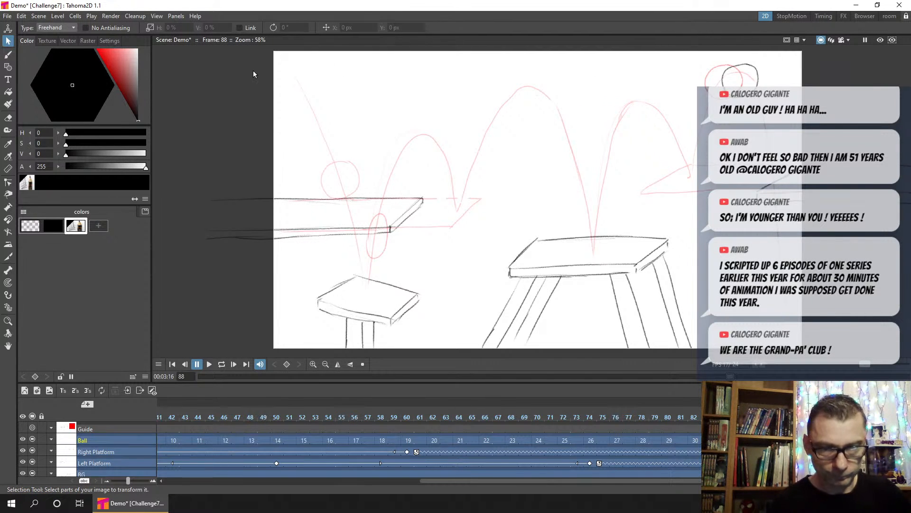
{"action": "key", "text": "b"}
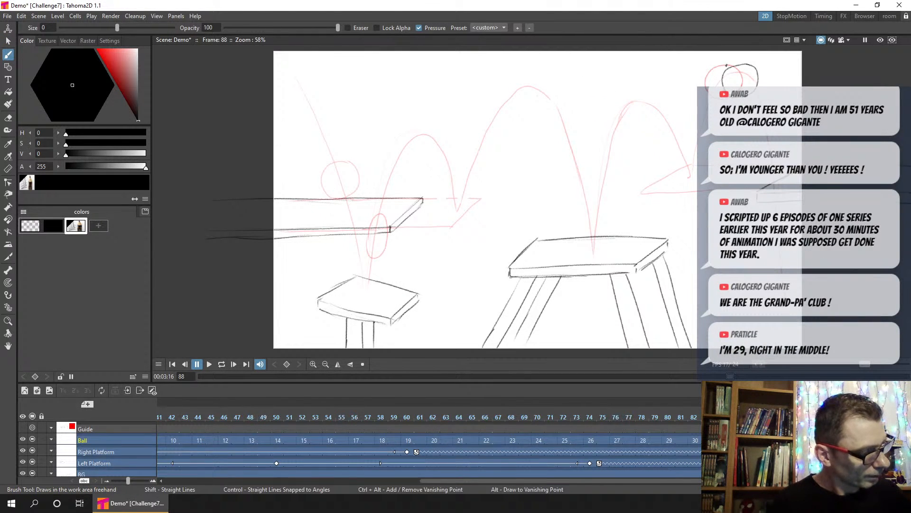
{"action": "mouse_move", "coordinate": [727, 65]}
{"action": "left_mouse_down"}
{"action": "mouse_move", "coordinate": [710, 69]}
{"action": "mouse_move", "coordinate": [710, 96]}
{"action": "mouse_move", "coordinate": [728, 65]}
{"action": "mouse_move", "coordinate": [742, 91]}
{"action": "left_mouse_up"}
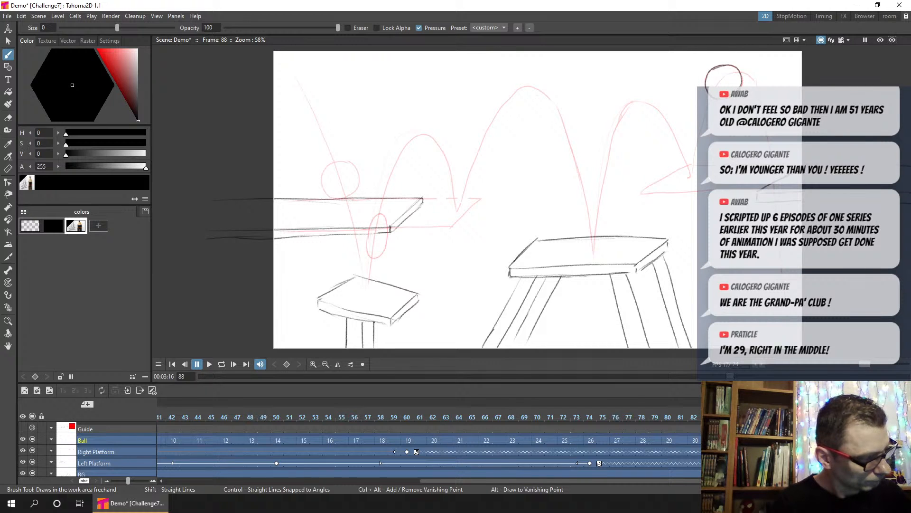
{"action": "key", "text": "s"}
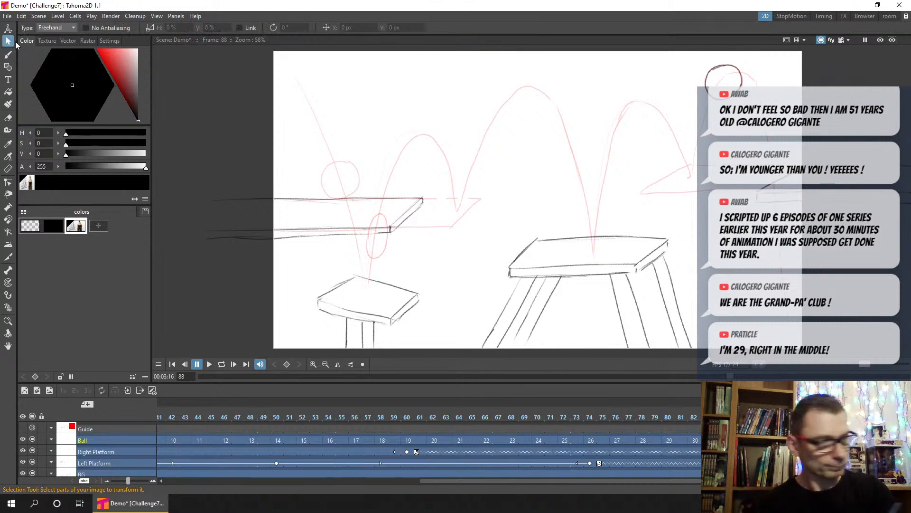
{"action": "mouse_move", "coordinate": [736, 54]}
{"action": "left_mouse_down"}
{"action": "mouse_move", "coordinate": [677, 92]}
{"action": "mouse_move", "coordinate": [790, 87]}
{"action": "left_mouse_up"}
{"action": "left_click_drag", "start_coordinate": [731, 85], "coordinate": [763, 93]}
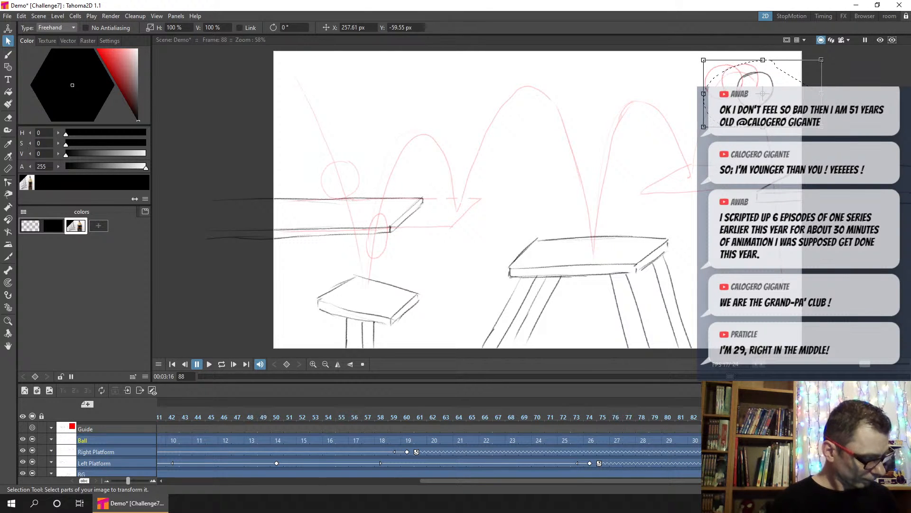
Step: Compare the ball at frames 86 and 84, and shift the frame 88 ball back along the arc by about -47.36 px and 34.07 px
{"action": "left_click", "coordinate": [769, 436]}
{"action": "left_click", "coordinate": [746, 440]}
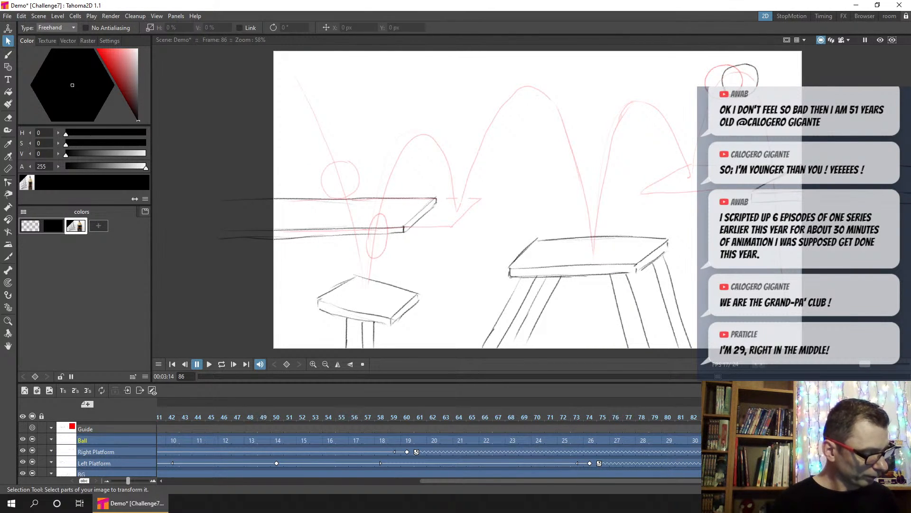
{"action": "key", "text": "comma"}
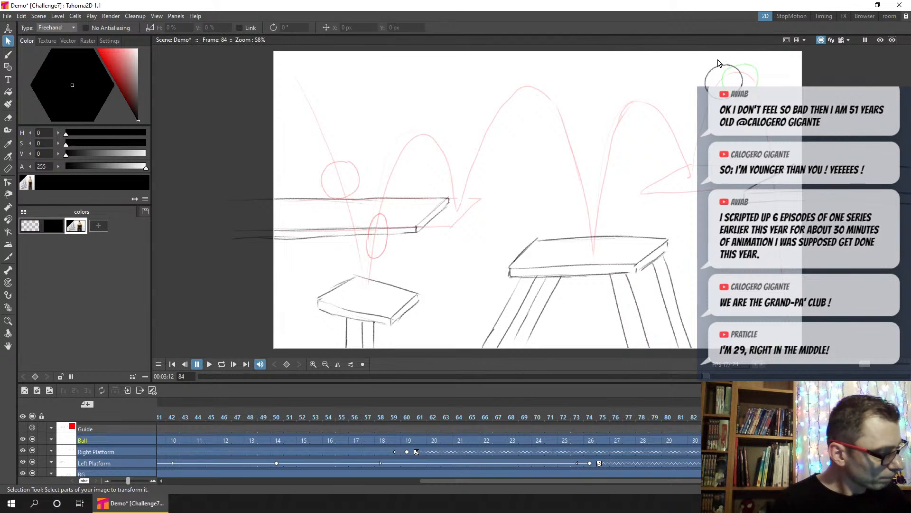
{"action": "mouse_move", "coordinate": [740, 60]}
{"action": "left_mouse_down"}
{"action": "mouse_move", "coordinate": [695, 95]}
{"action": "mouse_move", "coordinate": [730, 84]}
{"action": "mouse_move", "coordinate": [755, 117]}
{"action": "mouse_move", "coordinate": [792, 88]}
{"action": "mouse_move", "coordinate": [752, 85]}
{"action": "left_mouse_up"}
{"action": "key", "text": "period"}
{"action": "key", "text": "period"}
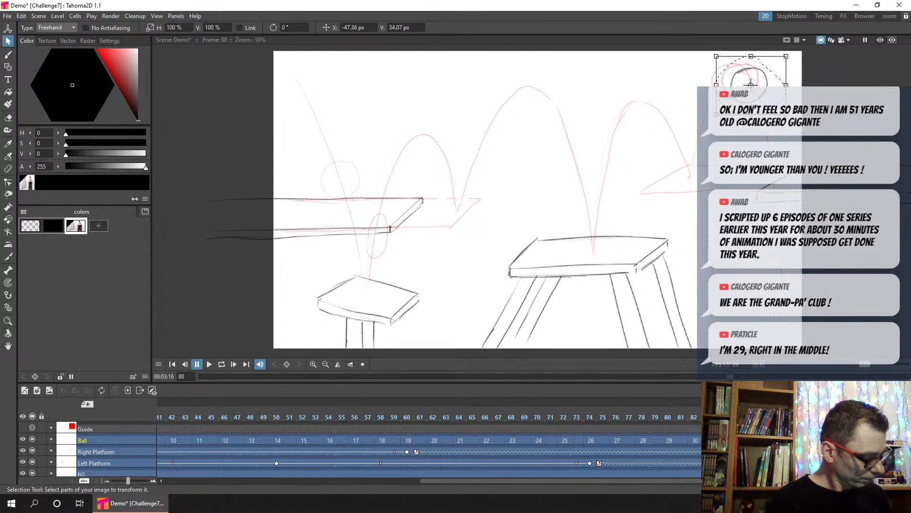
Step: Trace the round ball on frame 90 over the onion-skinned circle and erase the overshooting edge of its outline
{"action": "key", "text": "period"}
{"action": "key", "text": "b"}
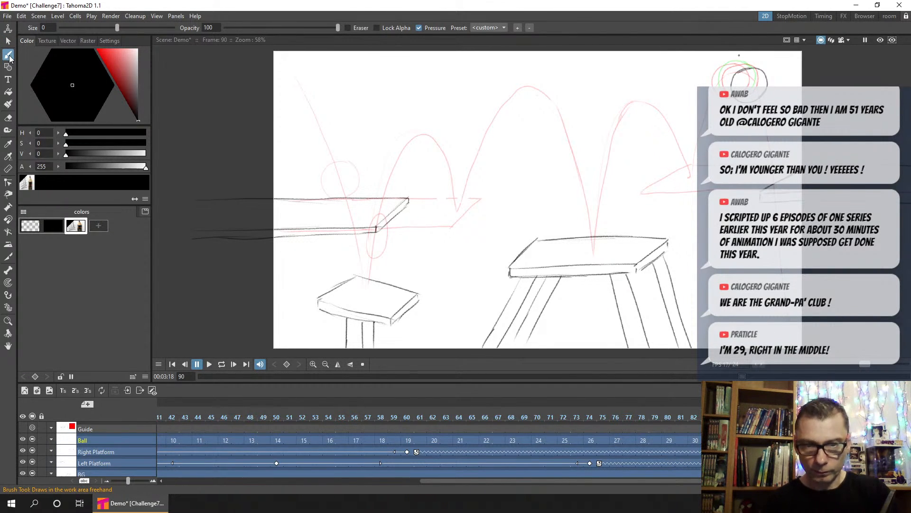
{"action": "key", "text": "ctrl+z"}
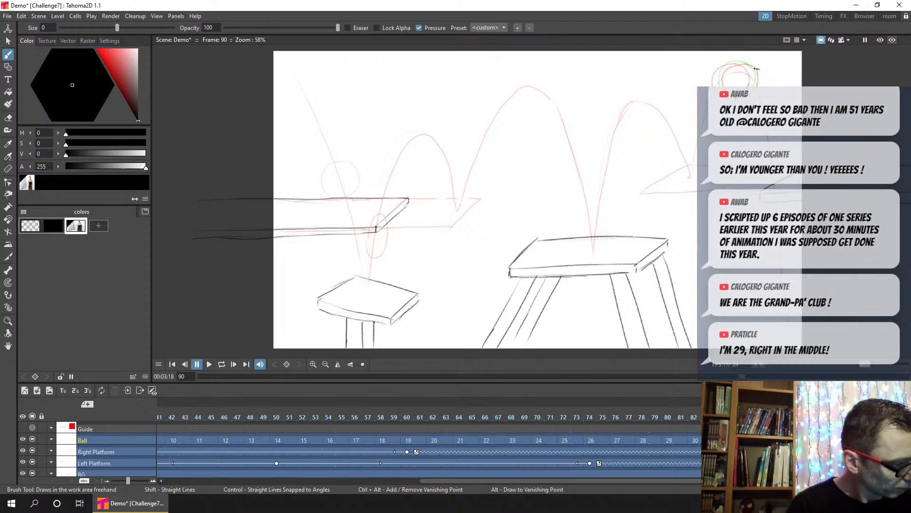
{"action": "mouse_move", "coordinate": [746, 69]}
{"action": "left_mouse_down"}
{"action": "mouse_move", "coordinate": [757, 70]}
{"action": "mouse_move", "coordinate": [750, 64]}
{"action": "left_mouse_up"}
{"action": "mouse_move", "coordinate": [742, 64]}
{"action": "left_mouse_down"}
{"action": "mouse_move", "coordinate": [724, 85]}
{"action": "mouse_move", "coordinate": [747, 64]}
{"action": "mouse_move", "coordinate": [759, 88]}
{"action": "left_mouse_up"}
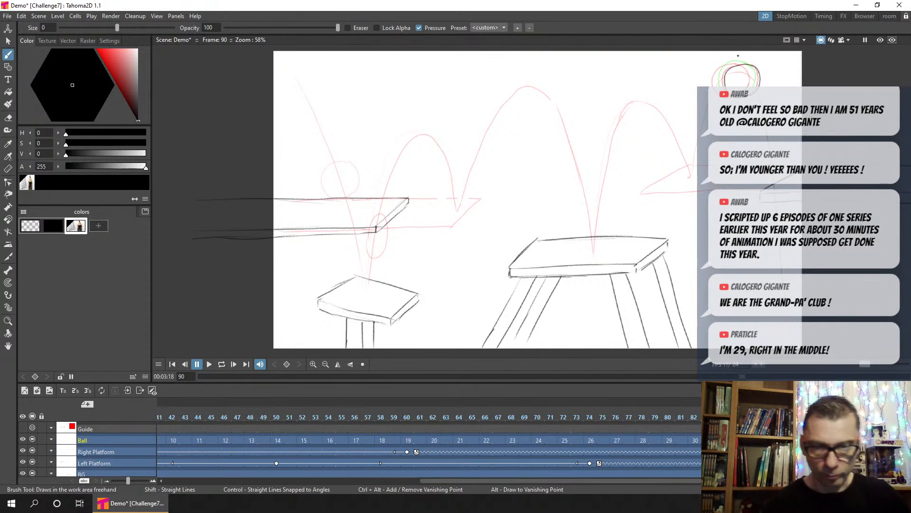
{"action": "key", "text": "a"}
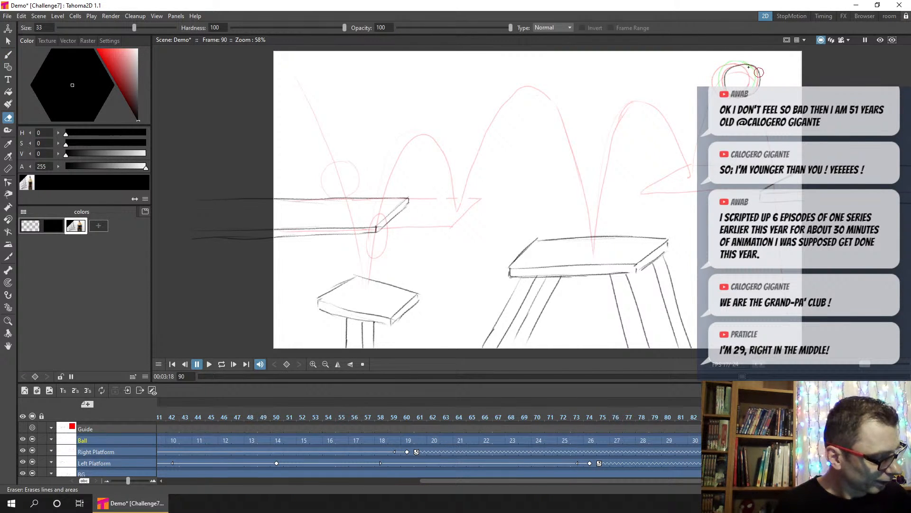
{"action": "mouse_move", "coordinate": [761, 72]}
{"action": "left_mouse_down"}
{"action": "mouse_move", "coordinate": [724, 78]}
{"action": "mouse_move", "coordinate": [758, 71]}
{"action": "mouse_move", "coordinate": [748, 58]}
{"action": "mouse_move", "coordinate": [752, 67]}
{"action": "mouse_move", "coordinate": [728, 69]}
{"action": "mouse_move", "coordinate": [724, 86]}
{"action": "mouse_move", "coordinate": [750, 64]}
{"action": "mouse_move", "coordinate": [758, 89]}
{"action": "left_mouse_up"}
{"action": "key", "text": "b"}
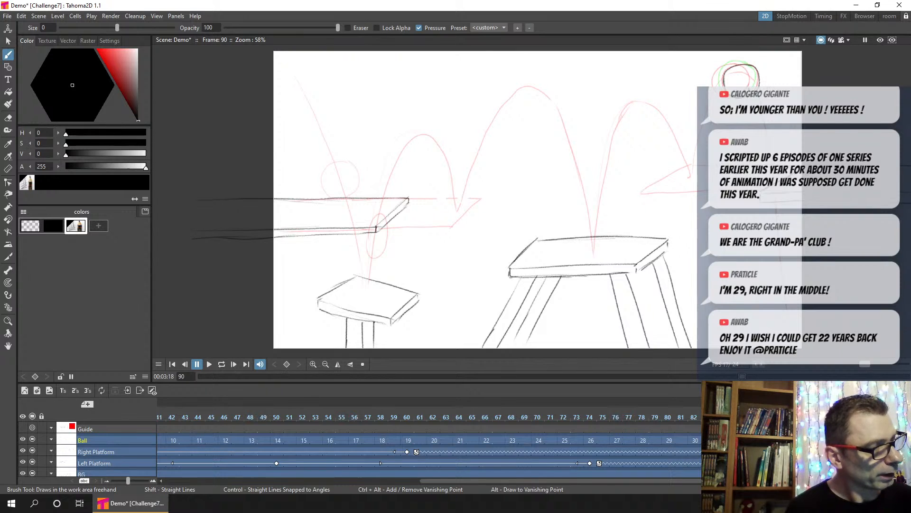
Step: Select the frame 90 ball and move it down the falling side of the arc by about 141.78 px and -209.58 px
{"action": "key", "text": "s"}
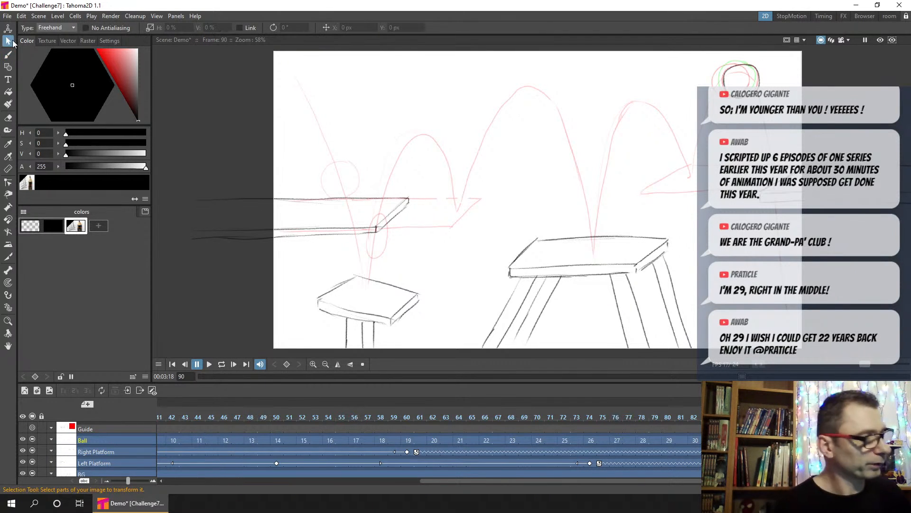
{"action": "left_click_drag", "start_coordinate": [729, 62], "coordinate": [741, 59]}
{"action": "left_click_drag", "start_coordinate": [781, 108], "coordinate": [791, 128]}
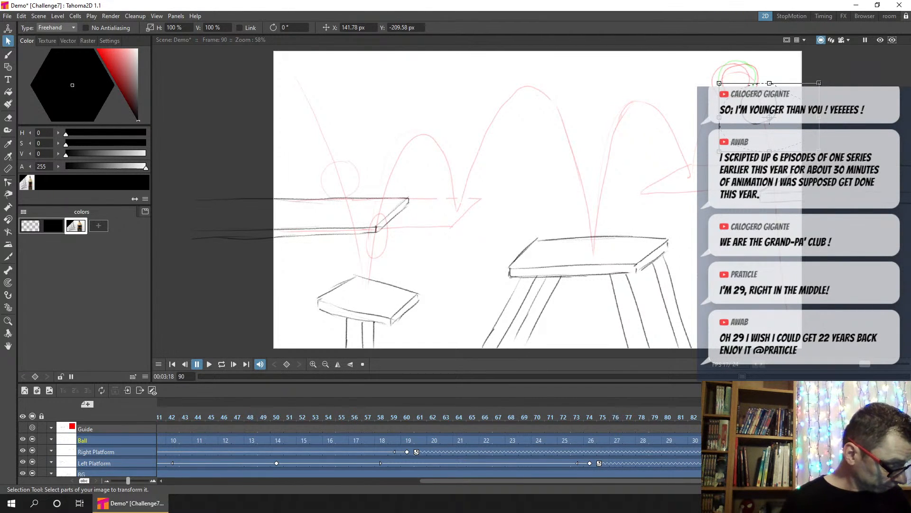
Step: Draw a ball on the empty frame 92 of the Ball level over the previous frame's circle
{"action": "left_click", "coordinate": [824, 418]}
{"action": "left_click", "coordinate": [824, 436]}
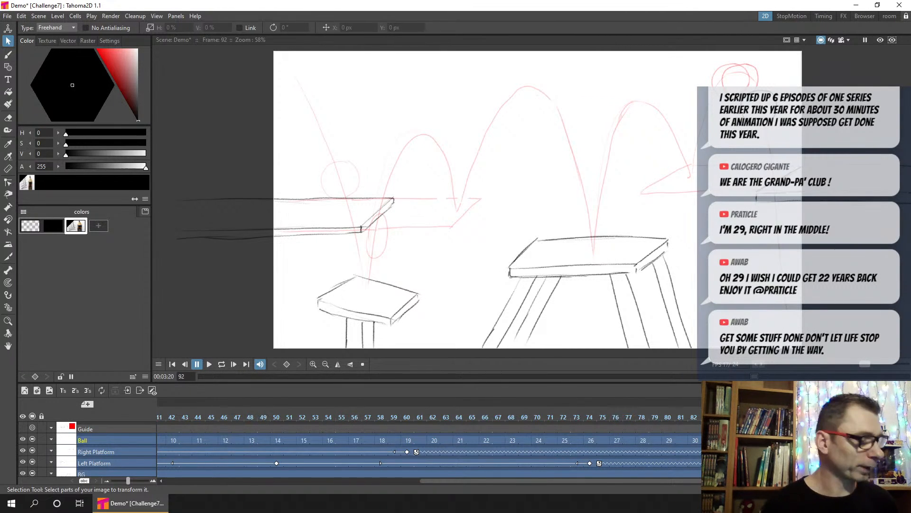
{"action": "left_click_drag", "start_coordinate": [536, 481], "coordinate": [666, 481]}
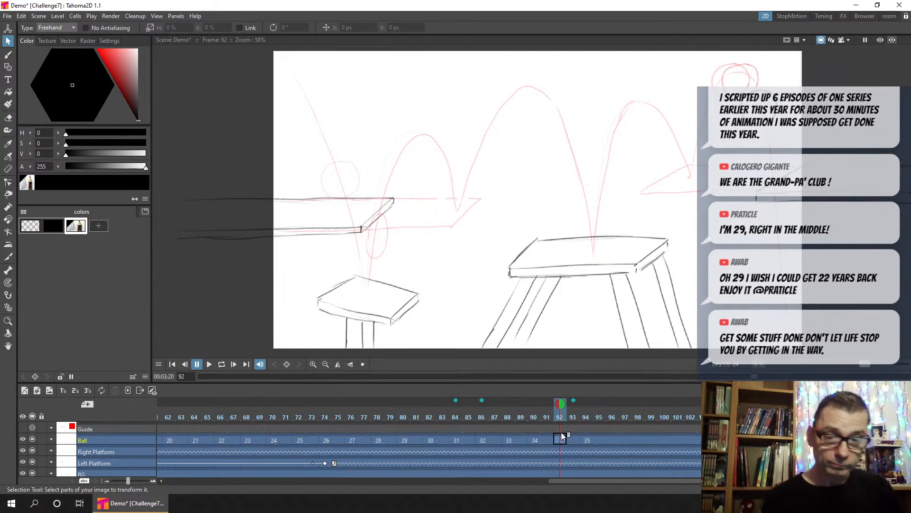
{"action": "left_click", "coordinate": [9, 55]}
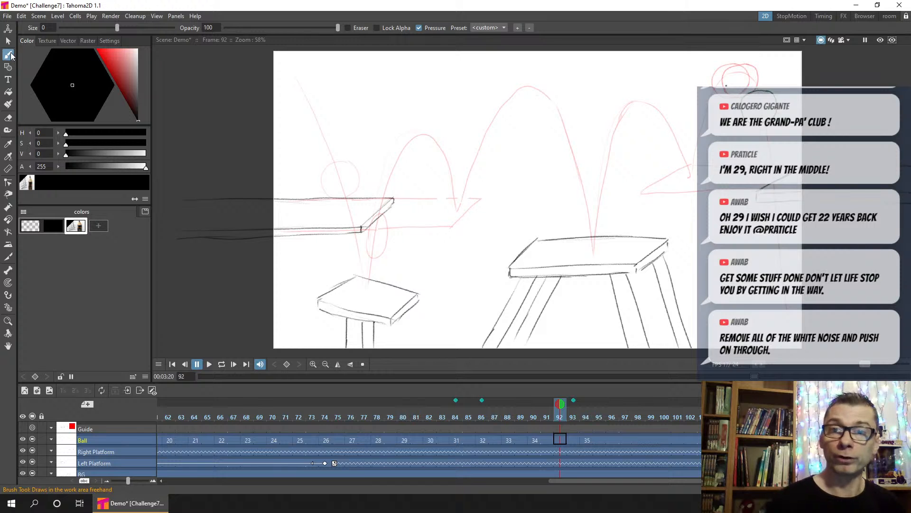
{"action": "left_click", "coordinate": [561, 435]}
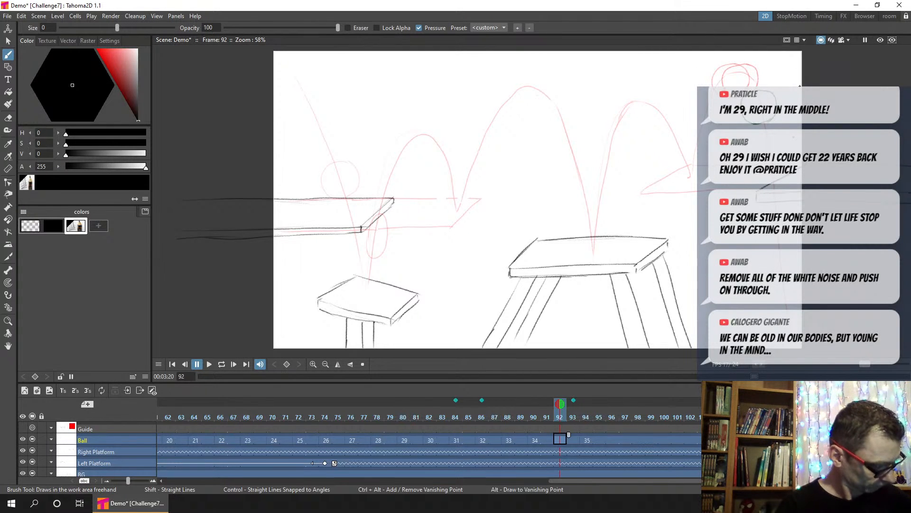
{"action": "left_click_drag", "start_coordinate": [762, 93], "coordinate": [759, 96]}
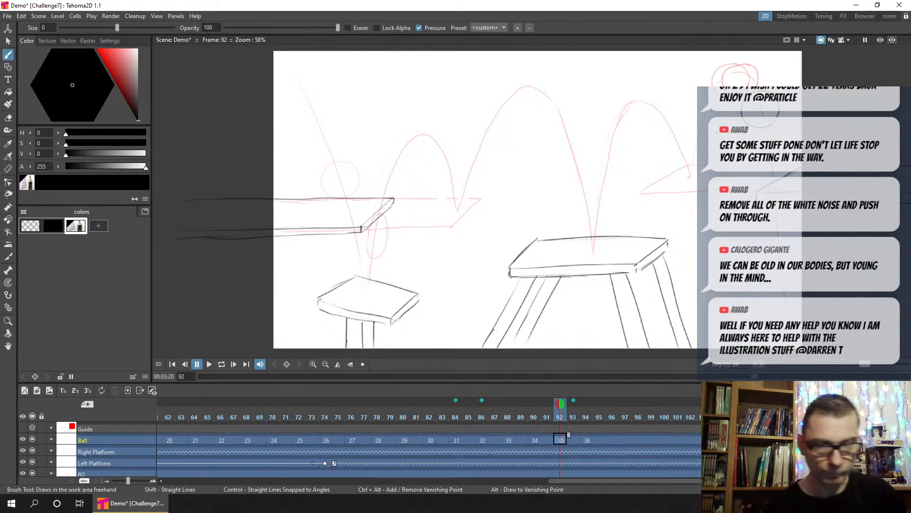
Step: Select the frame 92 ball and move it further down the arc by about 80.35 px and -429.16 px
{"action": "left_click", "coordinate": [8, 42]}
{"action": "mouse_move", "coordinate": [783, 81]}
{"action": "left_mouse_down"}
{"action": "mouse_move", "coordinate": [704, 138]}
{"action": "mouse_move", "coordinate": [784, 83]}
{"action": "left_mouse_up"}
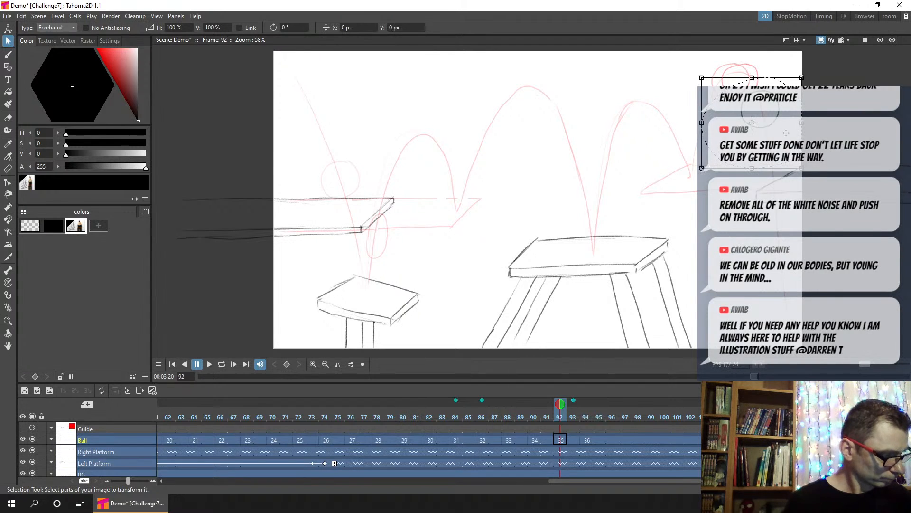
{"action": "left_click_drag", "start_coordinate": [786, 134], "coordinate": [791, 178]}
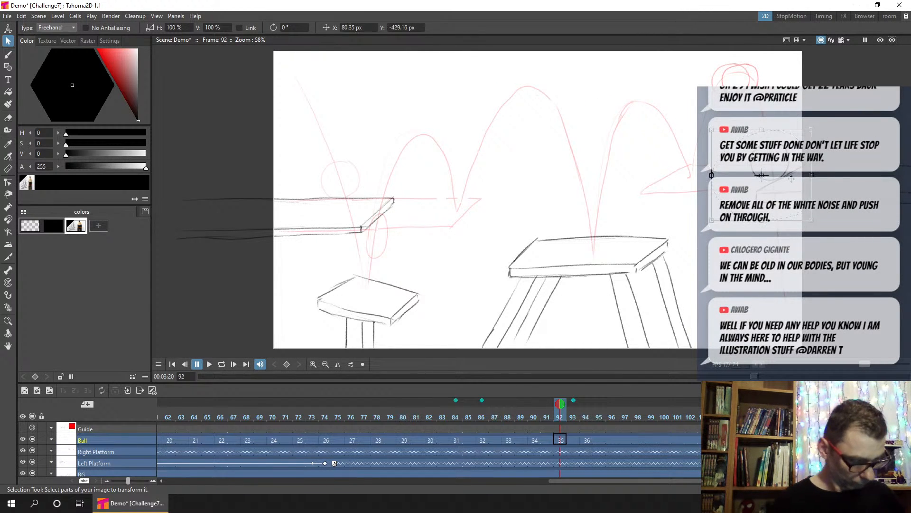
Step: Go to frame 96, fix an onion-skin marker at frame 94, and clear the fixed markers at frames 93, 86 and 84
{"action": "left_click_drag", "start_coordinate": [457, 416], "coordinate": [577, 416]}
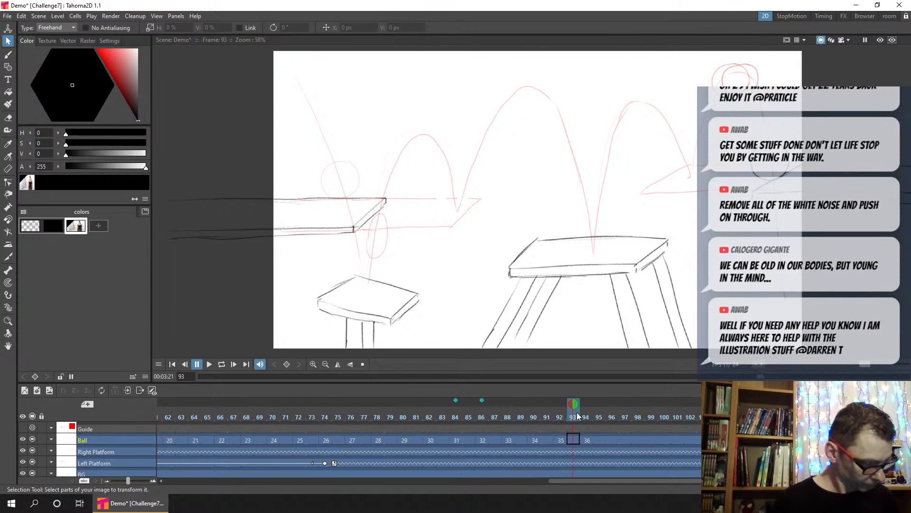
{"action": "left_click", "coordinate": [612, 440]}
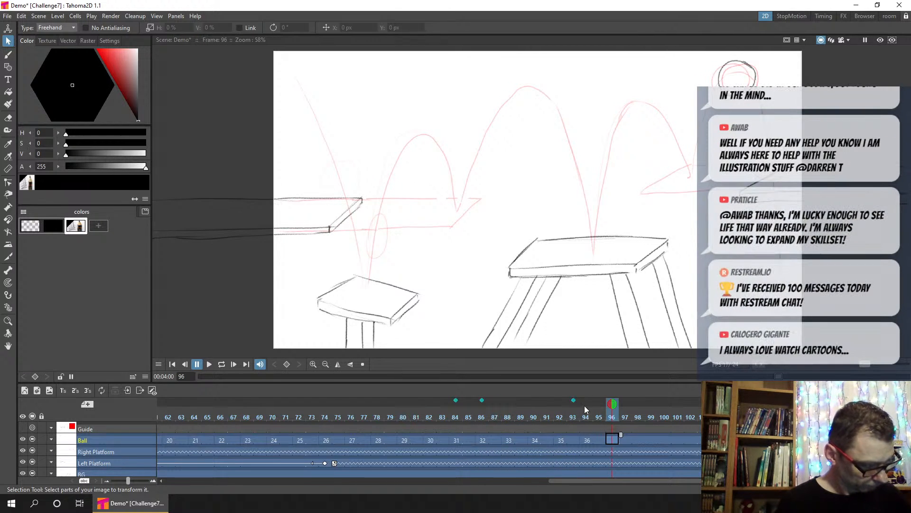
{"action": "left_click", "coordinate": [585, 403]}
{"action": "left_click", "coordinate": [573, 400]}
{"action": "left_click", "coordinate": [482, 400]}
{"action": "left_click", "coordinate": [456, 400]}
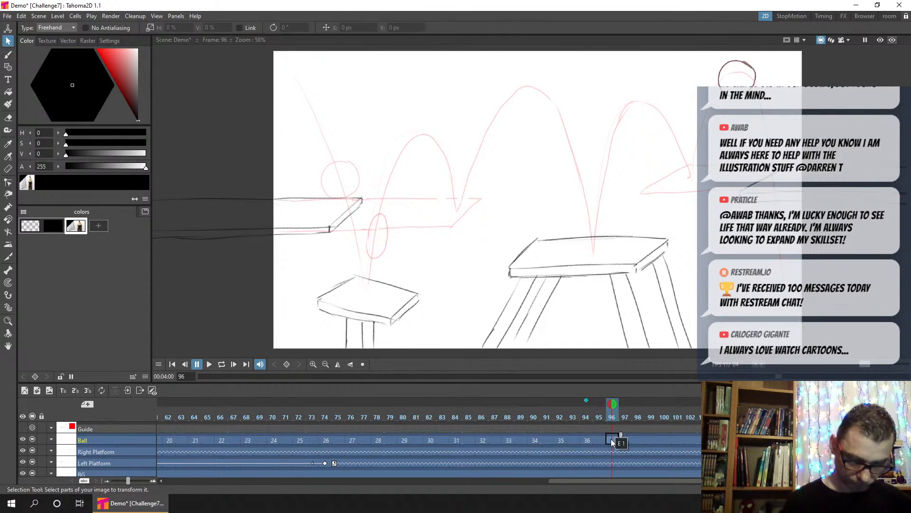
Step: Replace the fixed onion-skin reference with one at frame 92 and draw the falling ball on frame 94
{"action": "left_click", "coordinate": [588, 441]}
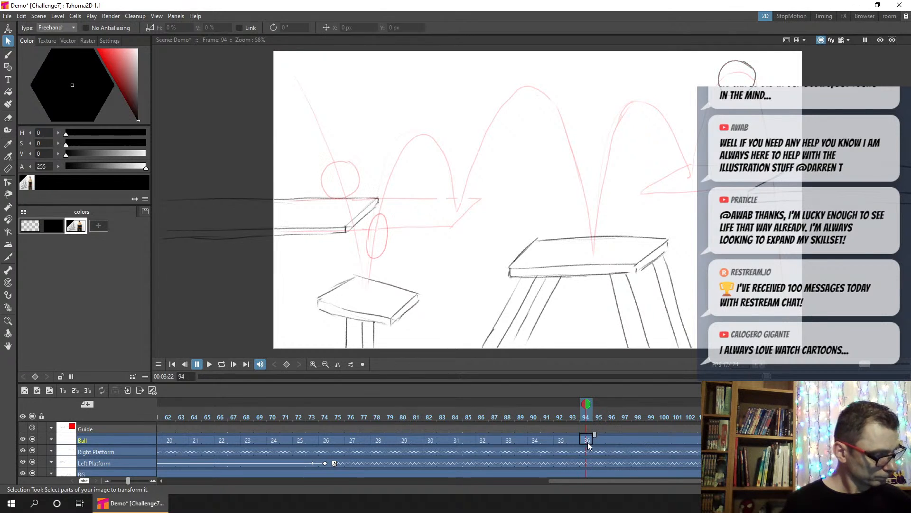
{"action": "left_click", "coordinate": [560, 440]}
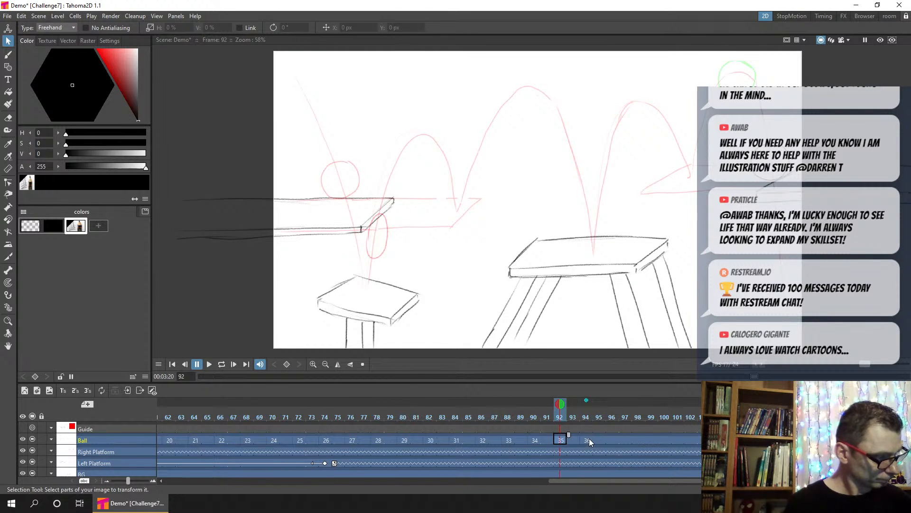
{"action": "left_click", "coordinate": [589, 441]}
{"action": "left_click", "coordinate": [10, 56]}
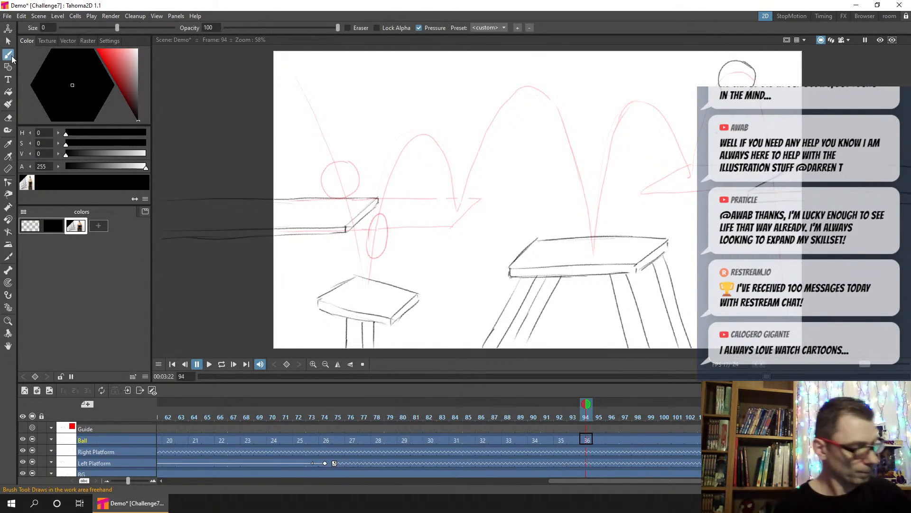
{"action": "left_click", "coordinate": [587, 440]}
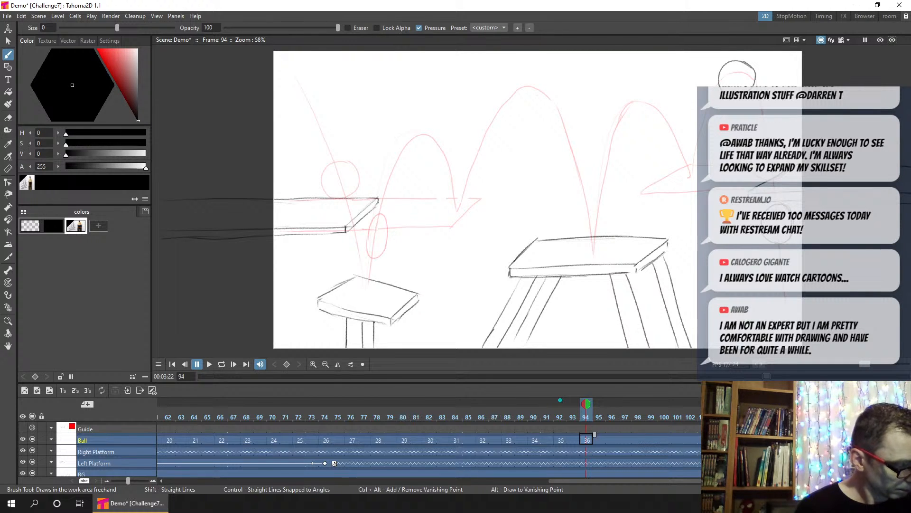
Step: Select the newly drawn falling ball on frame 94 and move it slightly further down the arc
{"action": "key", "text": "s"}
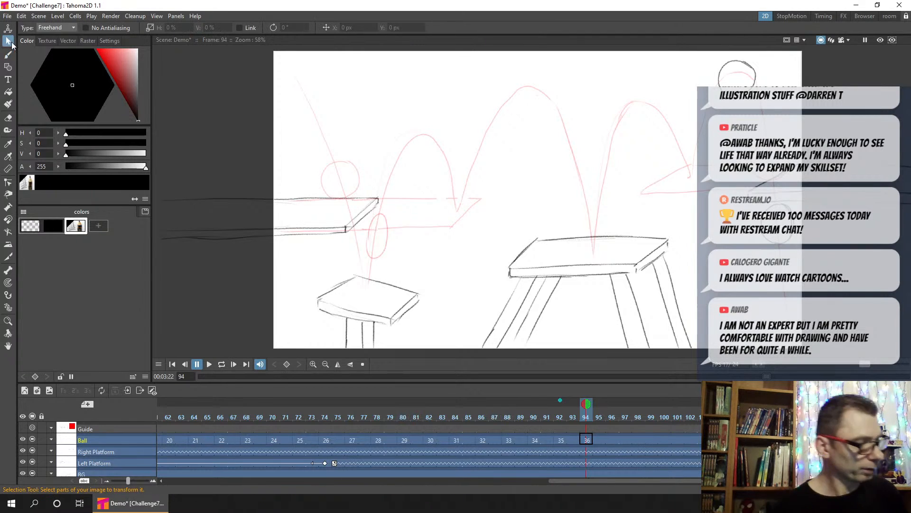
{"action": "mouse_move", "coordinate": [790, 199]}
{"action": "left_mouse_down"}
{"action": "mouse_move", "coordinate": [731, 251]}
{"action": "mouse_move", "coordinate": [794, 204]}
{"action": "left_mouse_up"}
{"action": "left_click_drag", "start_coordinate": [778, 223], "coordinate": [779, 238]}
Step: Draw the next falling ball on frame 96, below the frame 94 ball along the arc, and return to frame 88
{"action": "left_click", "coordinate": [616, 437]}
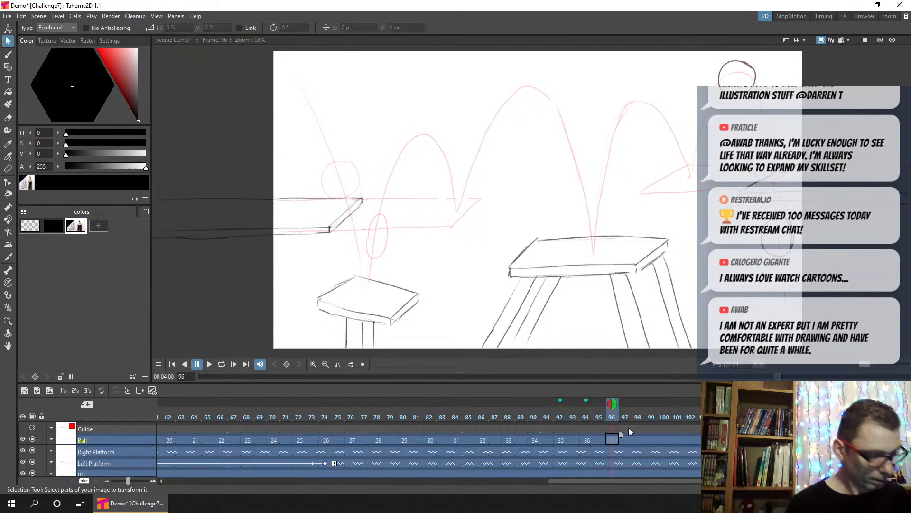
{"action": "left_click", "coordinate": [9, 56]}
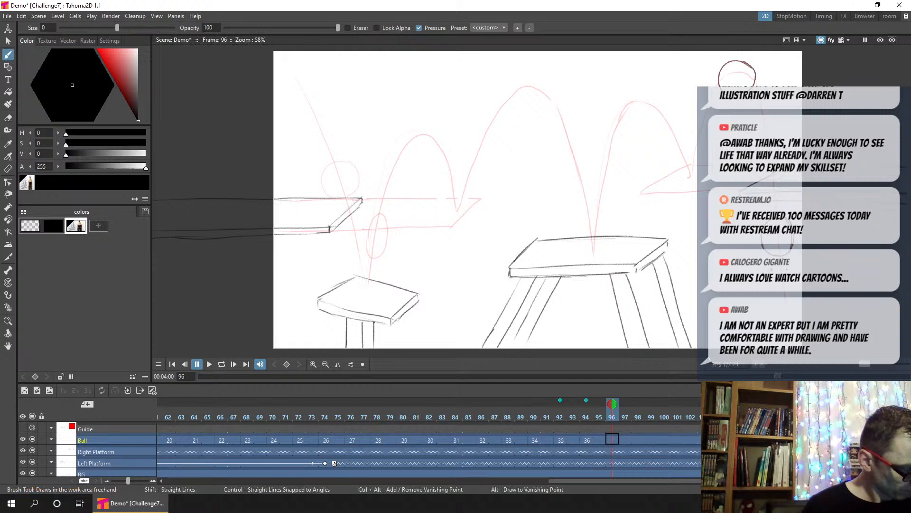
{"action": "left_click_drag", "start_coordinate": [783, 280], "coordinate": [784, 287]}
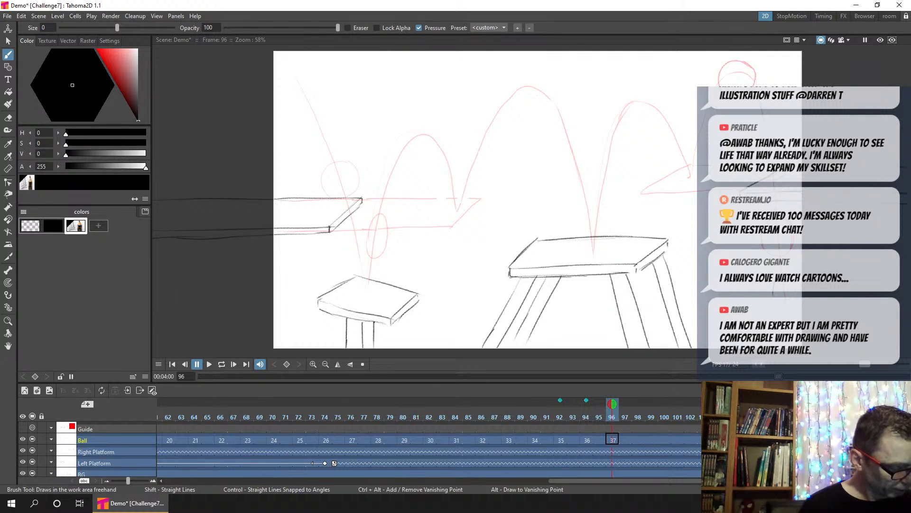
{"action": "left_click", "coordinate": [617, 442]}
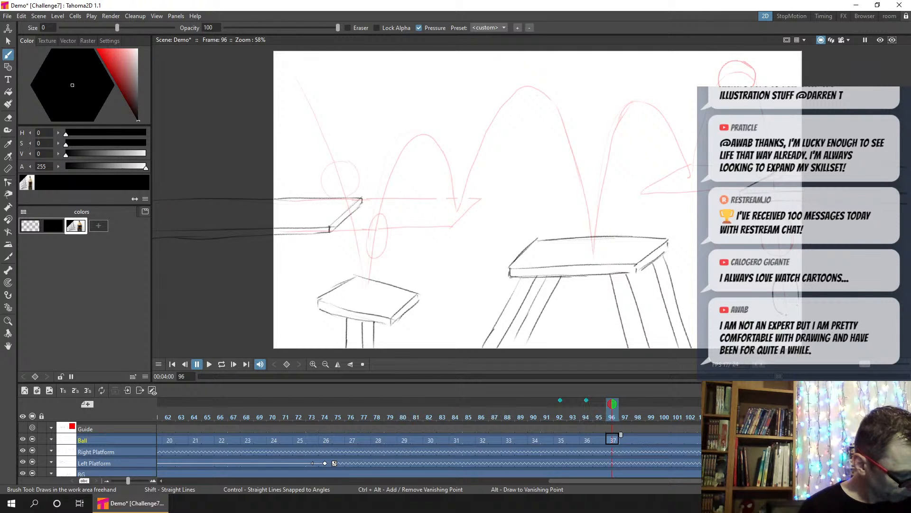
{"action": "left_click", "coordinate": [507, 416]}
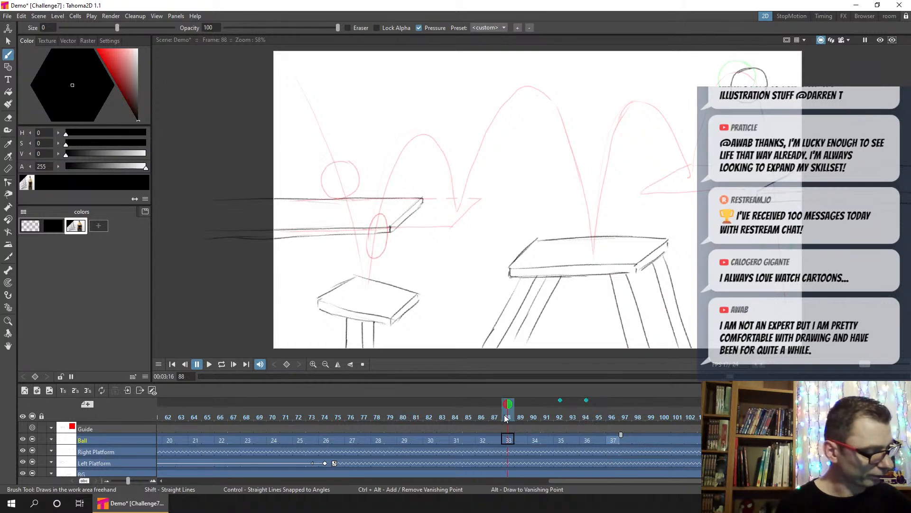
Step: Go to frame 92, fix onion-skin markers at frames 88 and 90, and move the falling ball slightly up the arc
{"action": "mouse_move", "coordinate": [504, 415]}
{"action": "left_mouse_down"}
{"action": "mouse_move", "coordinate": [488, 417]}
{"action": "mouse_move", "coordinate": [562, 426]}
{"action": "left_mouse_up"}
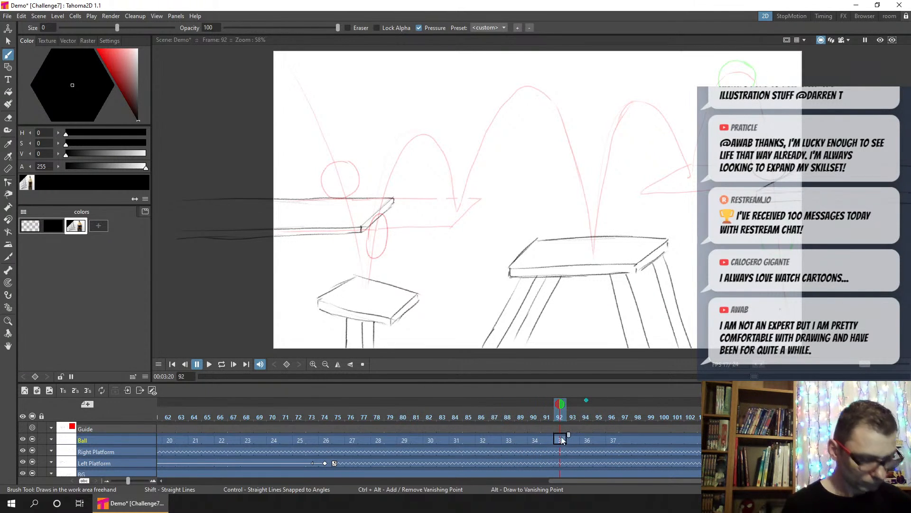
{"action": "key", "text": "s"}
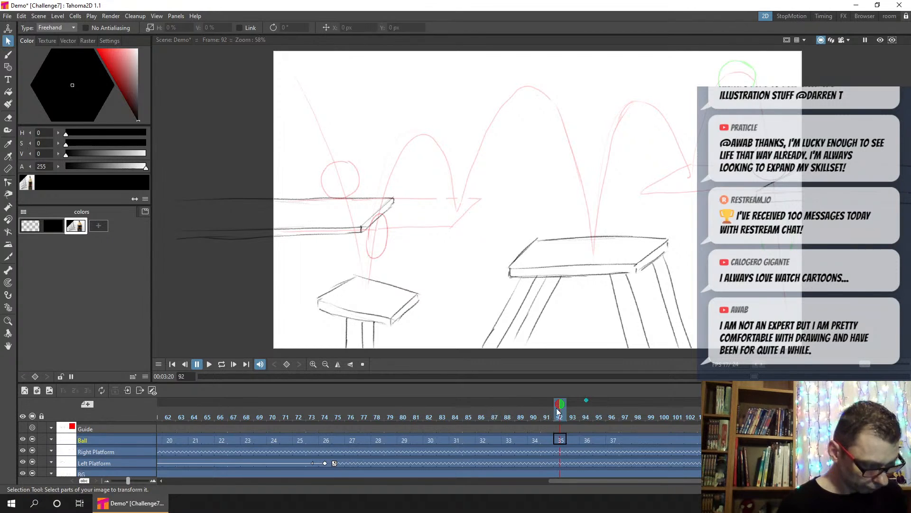
{"action": "left_click", "coordinate": [507, 401]}
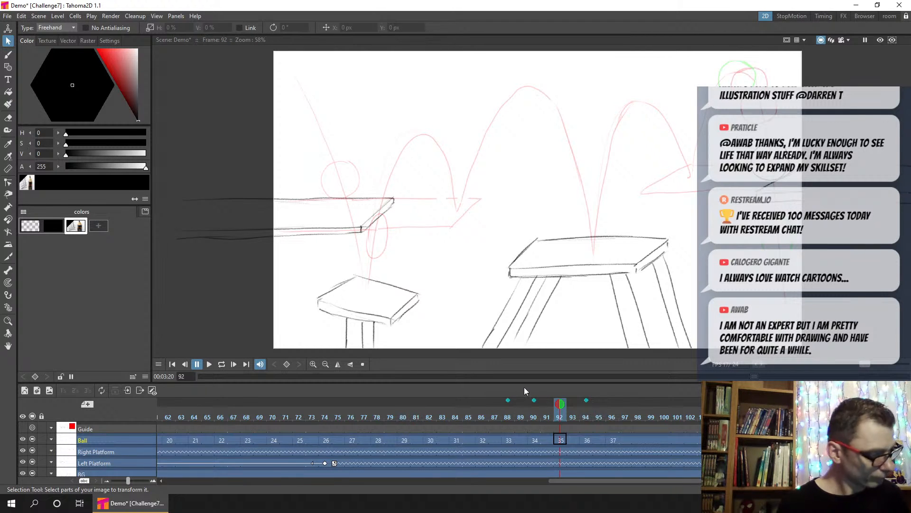
{"action": "left_click", "coordinate": [561, 441]}
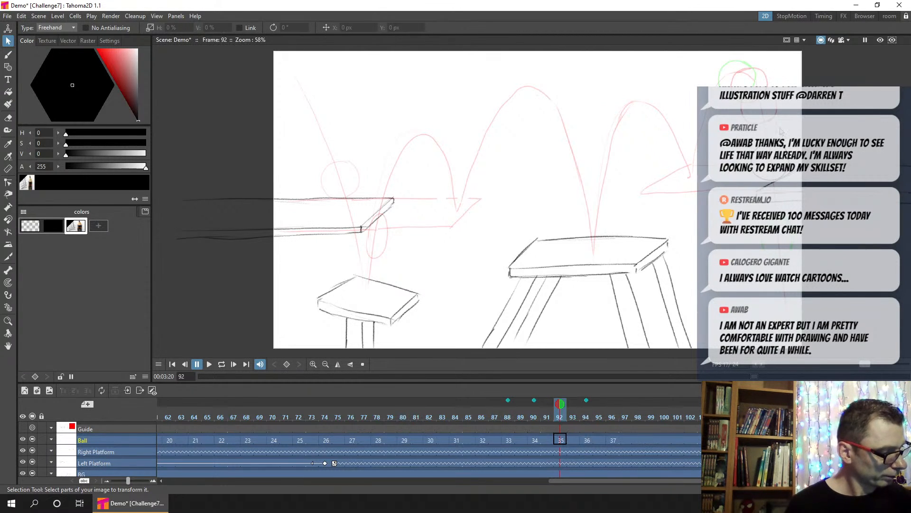
{"action": "left_click", "coordinate": [786, 184]}
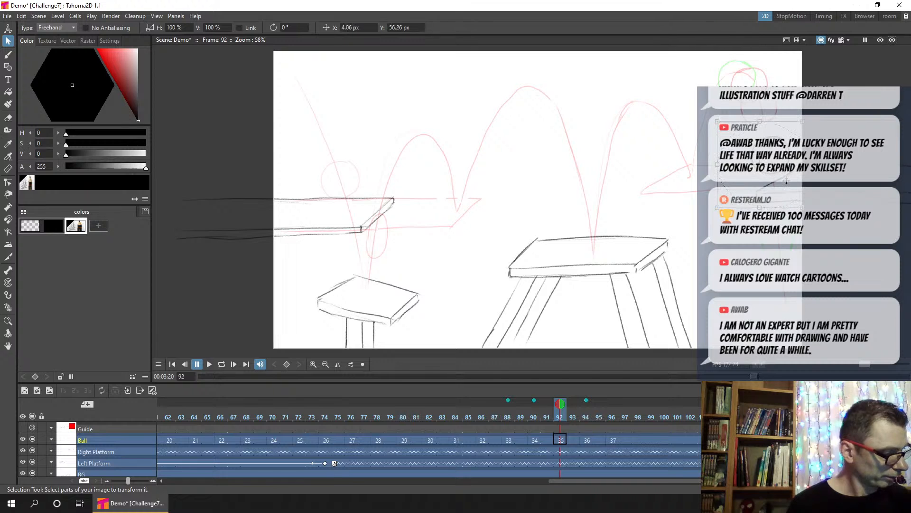
Step: Fix an onion-skin marker at frame 92 and move the falling ball on frame 94 up the arc, closer to the frame 92 ball
{"action": "left_click", "coordinate": [560, 401]}
{"action": "left_click", "coordinate": [588, 441]}
{"action": "left_click_drag", "start_coordinate": [777, 199], "coordinate": [784, 197]}
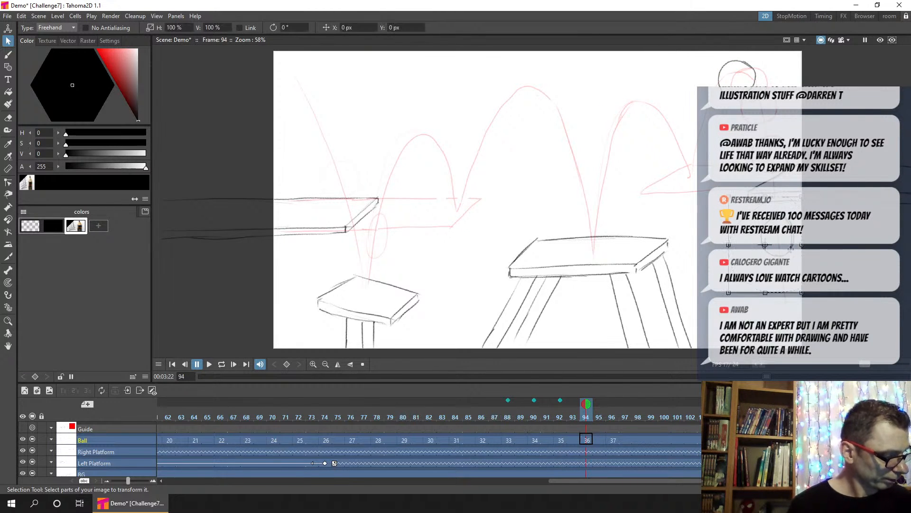
{"action": "left_click_drag", "start_coordinate": [791, 260], "coordinate": [786, 235]}
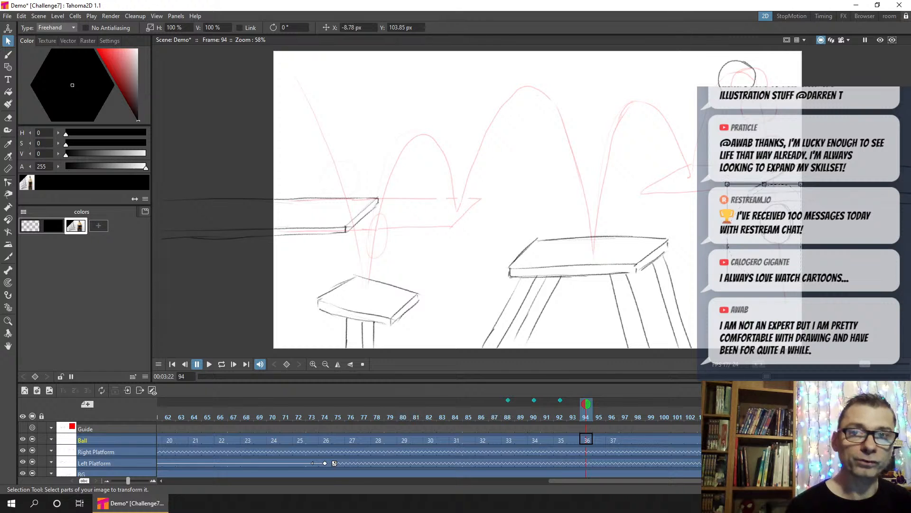
Step: With frame 94 fixed as onion-skin reference, move the frame 96 ball up the arc and scale it to about 112% width and 102% height
{"action": "left_click", "coordinate": [613, 440]}
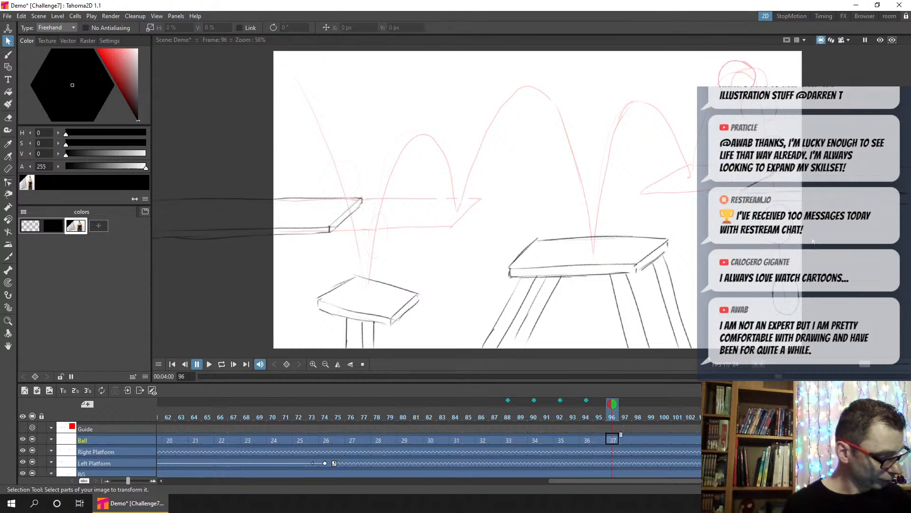
{"action": "left_click_drag", "start_coordinate": [753, 331], "coordinate": [776, 257]}
{"action": "mouse_move", "coordinate": [802, 295]}
{"action": "left_mouse_down"}
{"action": "mouse_move", "coordinate": [809, 297]}
{"action": "mouse_move", "coordinate": [787, 314]}
{"action": "mouse_move", "coordinate": [778, 308]}
{"action": "left_mouse_up"}
{"action": "left_click_drag", "start_coordinate": [767, 249], "coordinate": [767, 247]}
{"action": "left_click_drag", "start_coordinate": [792, 302], "coordinate": [789, 301]}
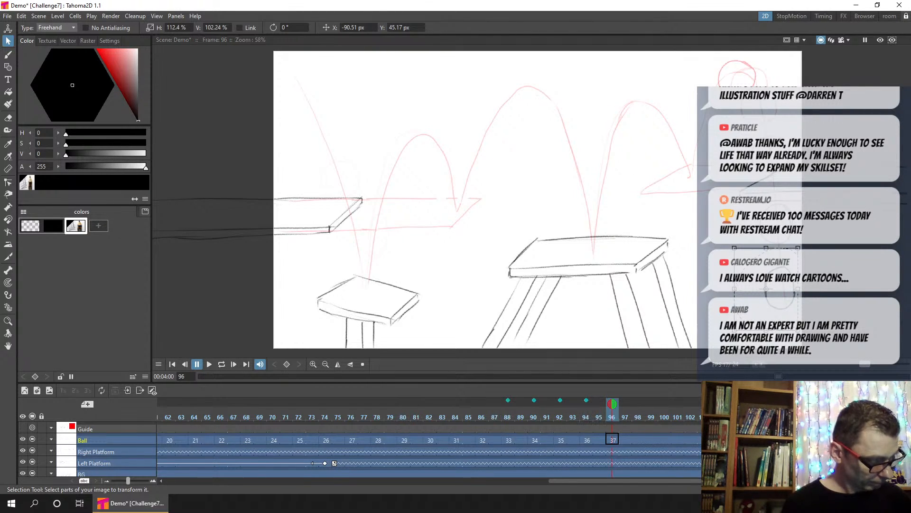
Step: Add the next falling ball on frame 98, fix an onion-skin marker at frame 96, and position the new ball further down the arc
{"action": "mouse_move", "coordinate": [615, 439]}
{"action": "left_mouse_down"}
{"action": "mouse_move", "coordinate": [709, 441]}
{"action": "mouse_move", "coordinate": [634, 437]}
{"action": "left_mouse_up"}
{"action": "left_click", "coordinate": [639, 441]}
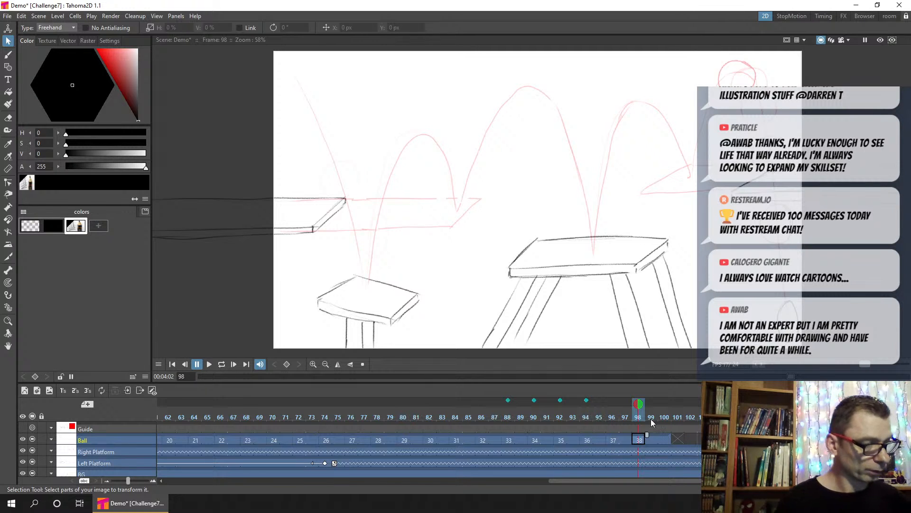
{"action": "mouse_move", "coordinate": [803, 285]}
{"action": "left_mouse_down"}
{"action": "mouse_move", "coordinate": [774, 288]}
{"action": "mouse_move", "coordinate": [843, 312]}
{"action": "left_mouse_up"}
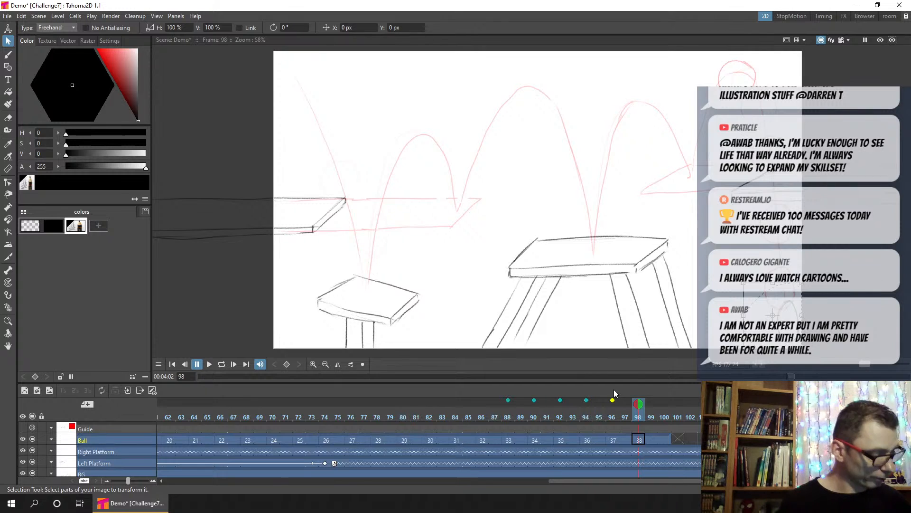
{"action": "left_click", "coordinate": [613, 400]}
{"action": "left_click_drag", "start_coordinate": [744, 315], "coordinate": [729, 315]}
{"action": "left_click_drag", "start_coordinate": [791, 338], "coordinate": [793, 362]}
Step: Return to frame 96, move its ball further up the arc, and widen it to 101.57%
{"action": "left_click", "coordinate": [616, 437]}
{"action": "left_click_drag", "start_coordinate": [725, 304], "coordinate": [729, 311]}
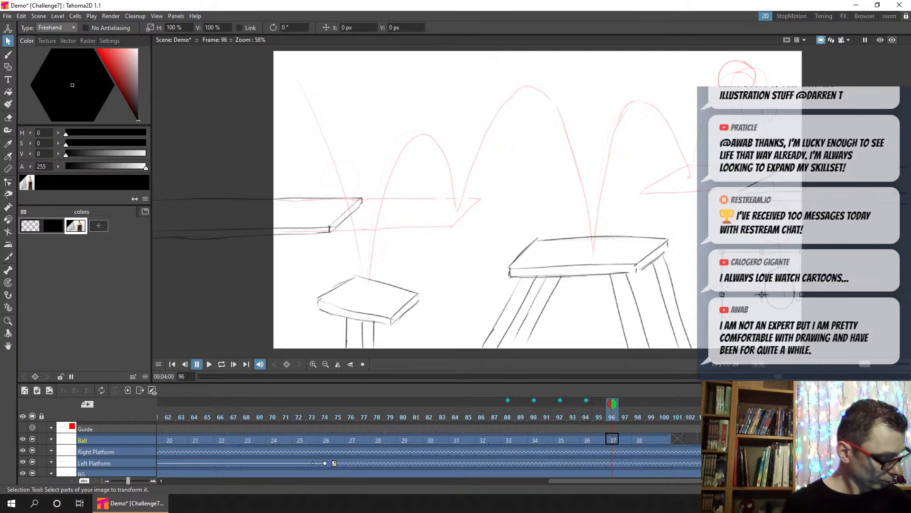
{"action": "left_click_drag", "start_coordinate": [804, 295], "coordinate": [789, 297]}
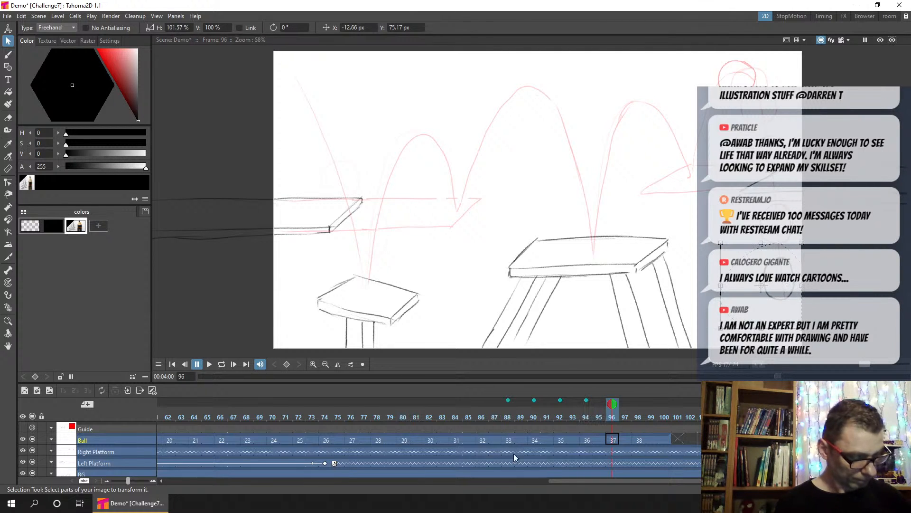
Step: Adjust the spacing of the falling balls on frames 94 and 92, shifting the frame 92 ball slightly up and left
{"action": "left_click", "coordinate": [587, 440]}
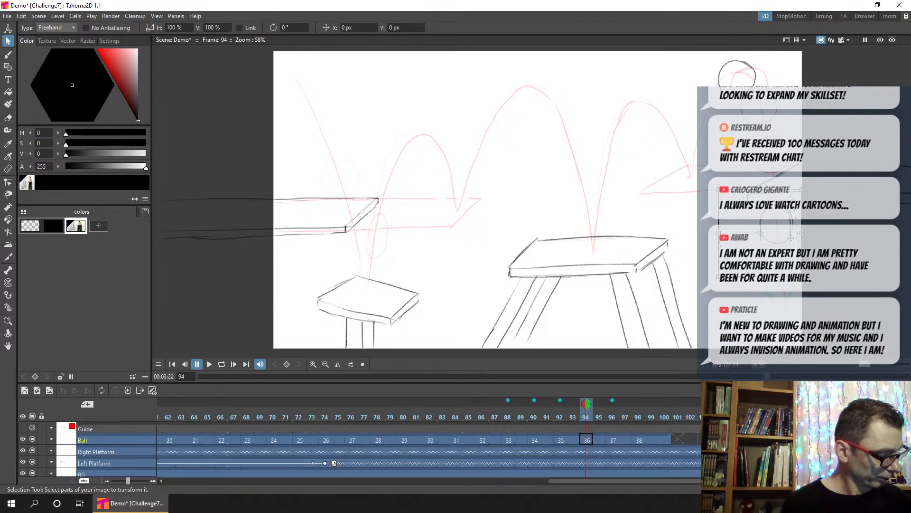
{"action": "mouse_move", "coordinate": [783, 222]}
{"action": "left_mouse_down"}
{"action": "mouse_move", "coordinate": [722, 182]}
{"action": "mouse_move", "coordinate": [802, 222]}
{"action": "mouse_move", "coordinate": [759, 225]}
{"action": "left_mouse_up"}
{"action": "left_click", "coordinate": [562, 442]}
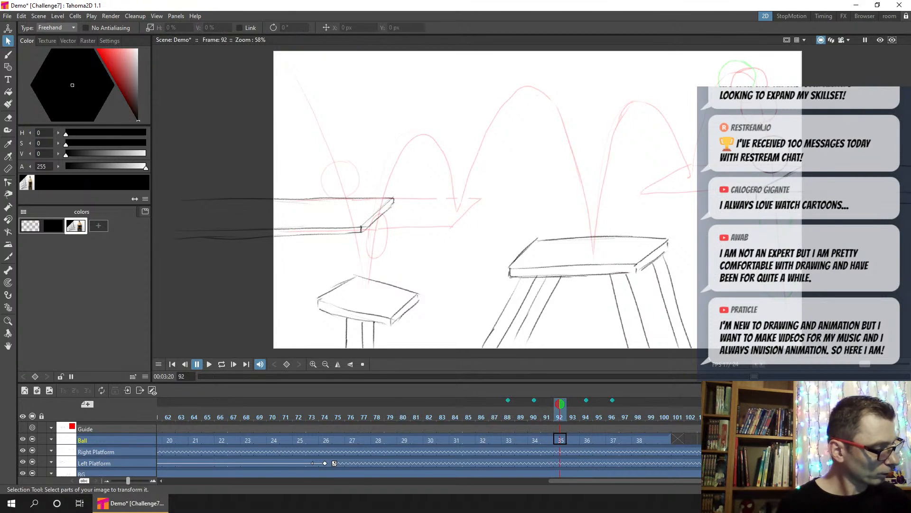
{"action": "left_click_drag", "start_coordinate": [776, 123], "coordinate": [780, 123]}
{"action": "left_click_drag", "start_coordinate": [785, 174], "coordinate": [784, 170]}
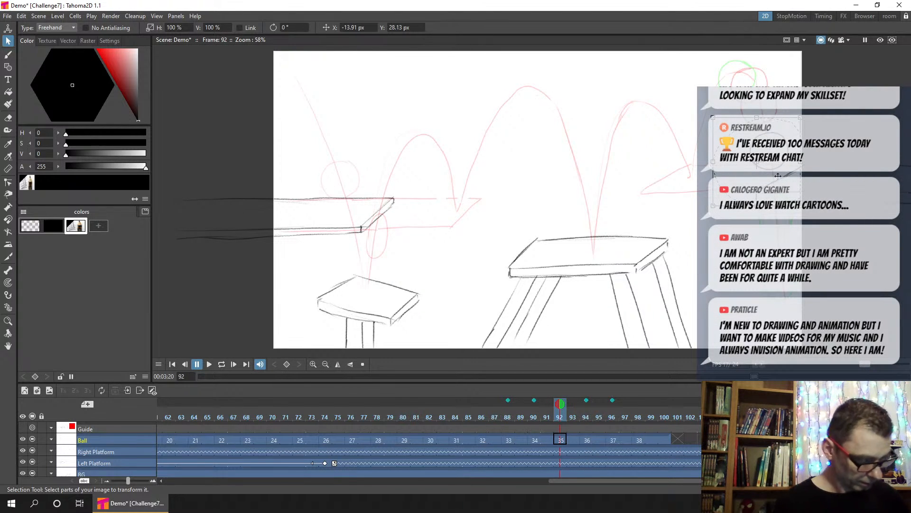
Step: Clear the fixed onion-skin markers from frames 88 through 96 and save the scene
{"action": "left_click_drag", "start_coordinate": [512, 400], "coordinate": [615, 401]}
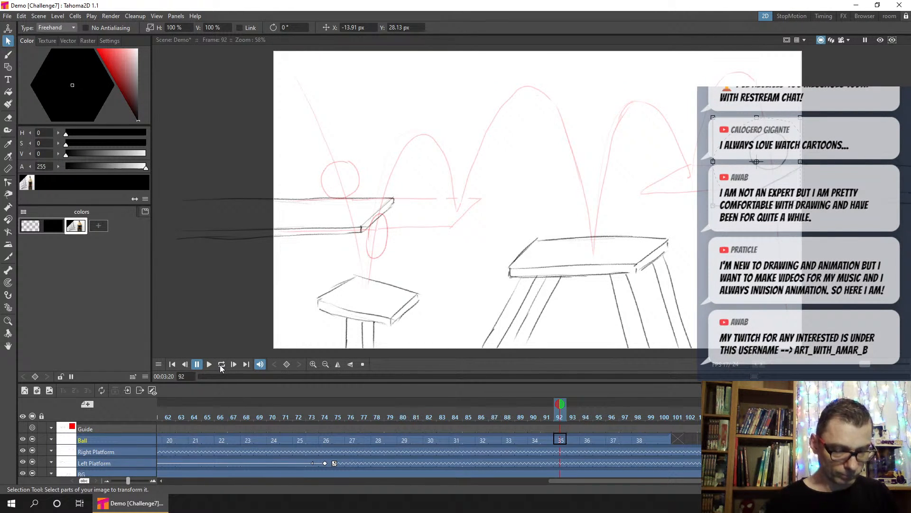
{"action": "key", "text": "ctrl+s"}
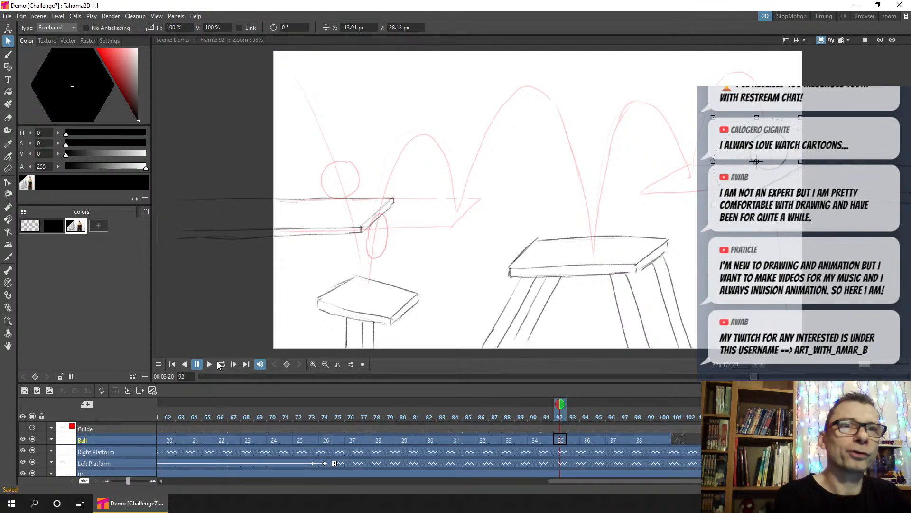
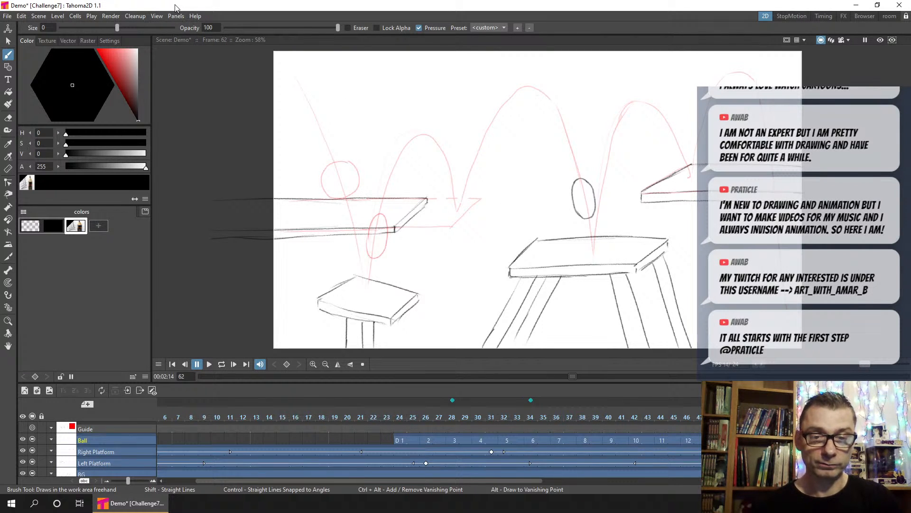
{"action": "key", "text": "ctrl+s"}
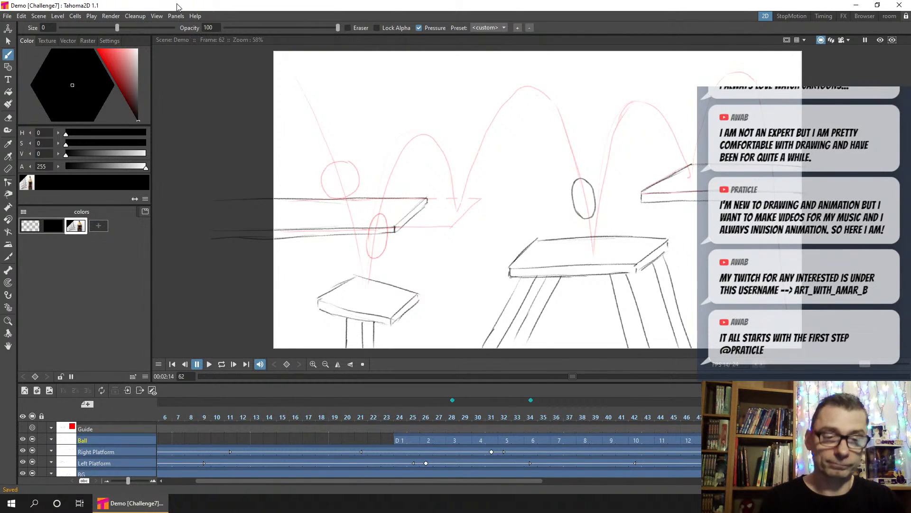
Step: Render a preview of the scene, play it from the first frame to review the motion, and close the preview
{"action": "left_click", "coordinate": [110, 16]}
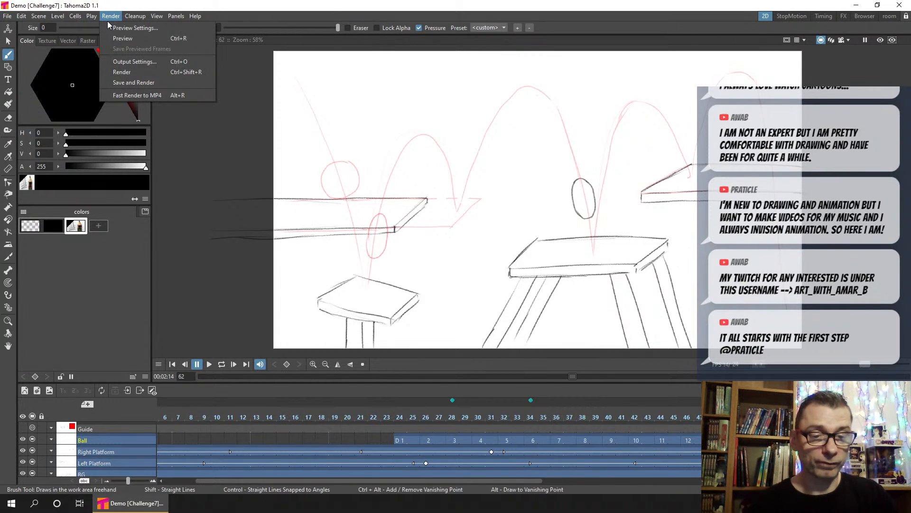
{"action": "left_click", "coordinate": [138, 38]}
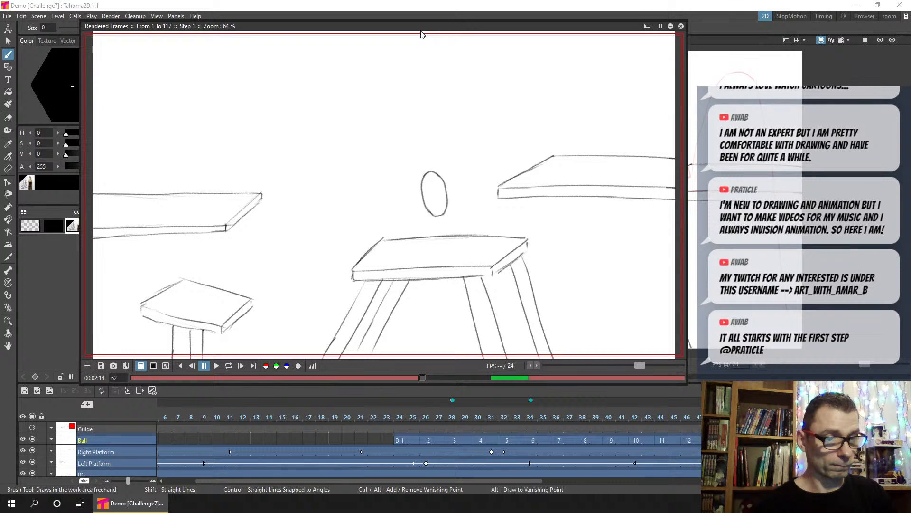
{"action": "left_click_drag", "start_coordinate": [422, 34], "coordinate": [455, 44]}
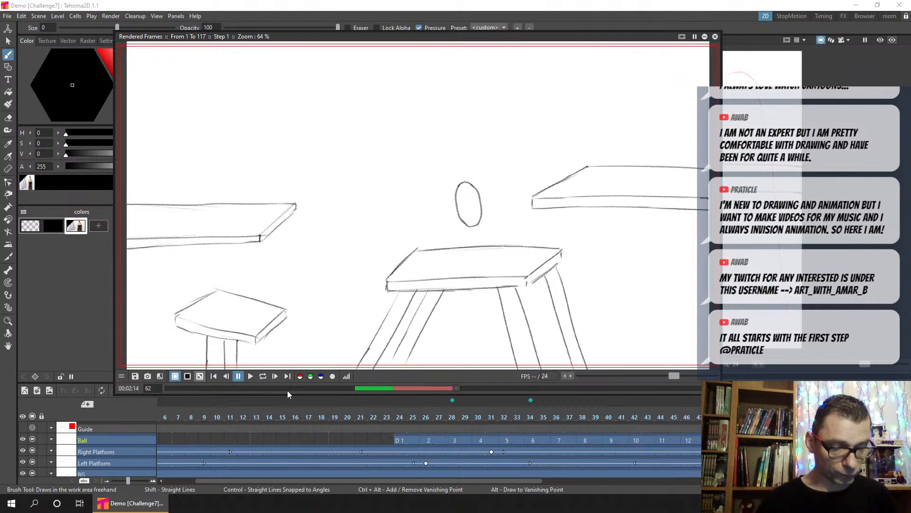
{"action": "left_click", "coordinate": [213, 376]}
{"action": "left_click", "coordinate": [251, 376]}
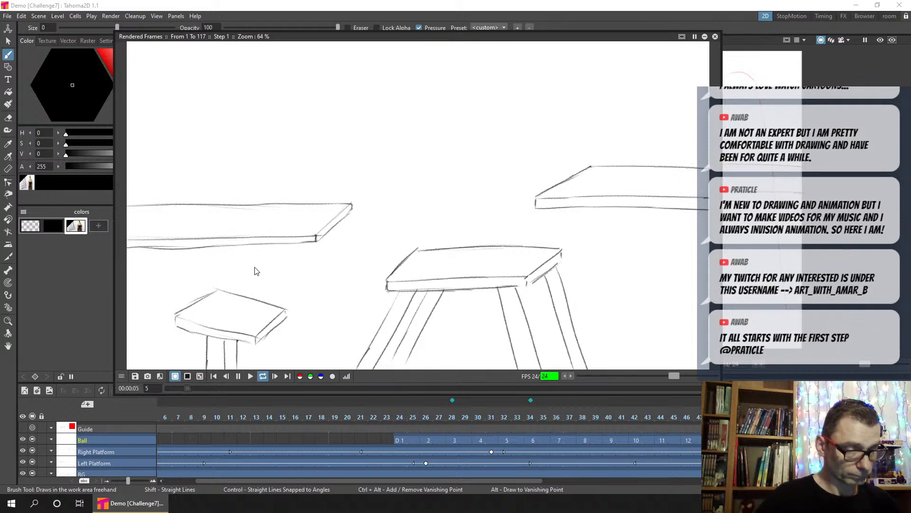
{"action": "left_click", "coordinate": [715, 36]}
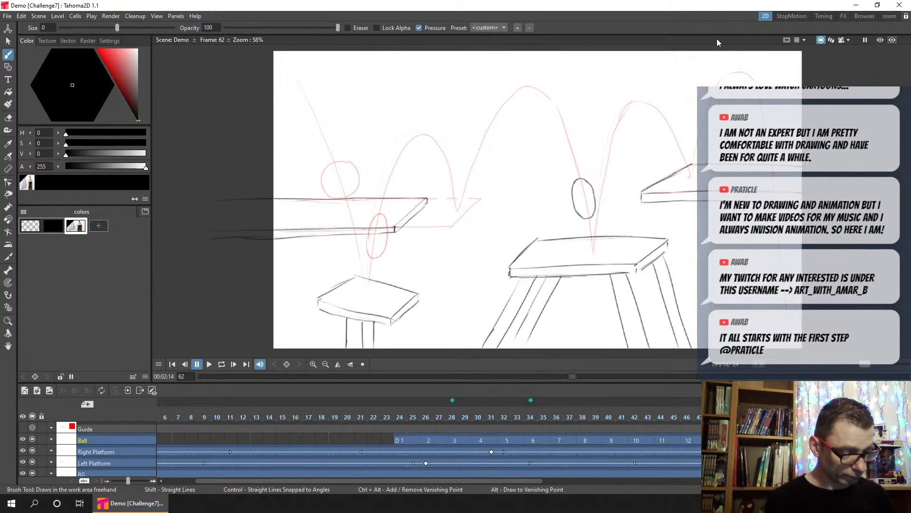
Step: Scrub between frames 62 and 79 to examine the platforms' movement while the ball travels to the right platform
{"action": "left_click_drag", "start_coordinate": [386, 480], "coordinate": [740, 480]}
{"action": "left_click_drag", "start_coordinate": [177, 412], "coordinate": [394, 415]}
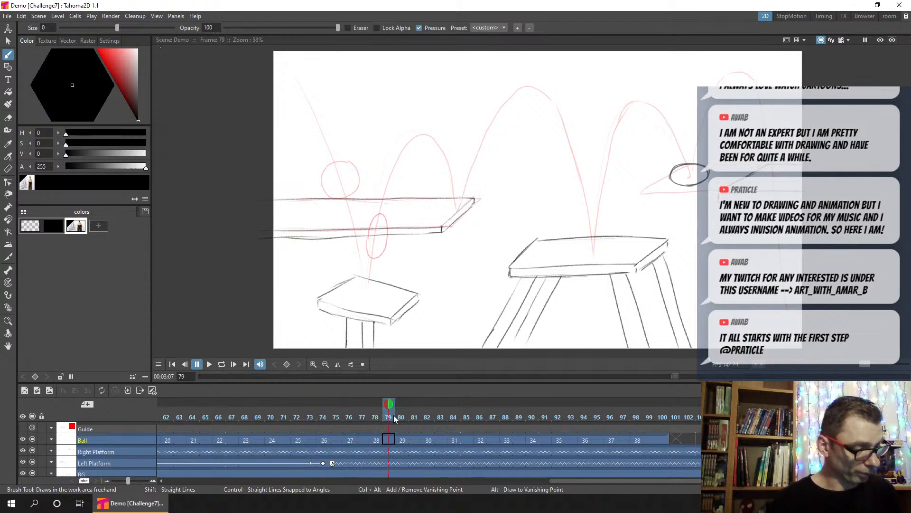
{"action": "left_click", "coordinate": [377, 415]}
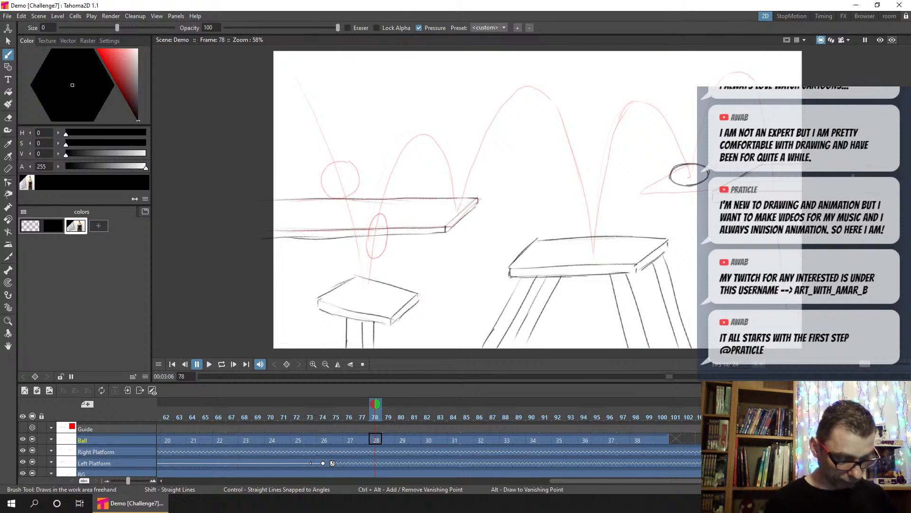
{"action": "left_click_drag", "start_coordinate": [559, 480], "coordinate": [395, 488]}
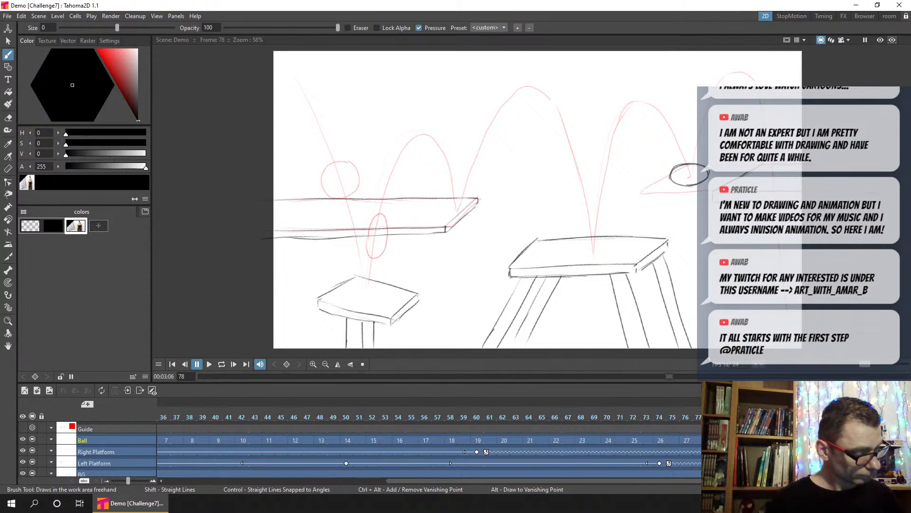
{"action": "left_click_drag", "start_coordinate": [593, 408], "coordinate": [499, 406]}
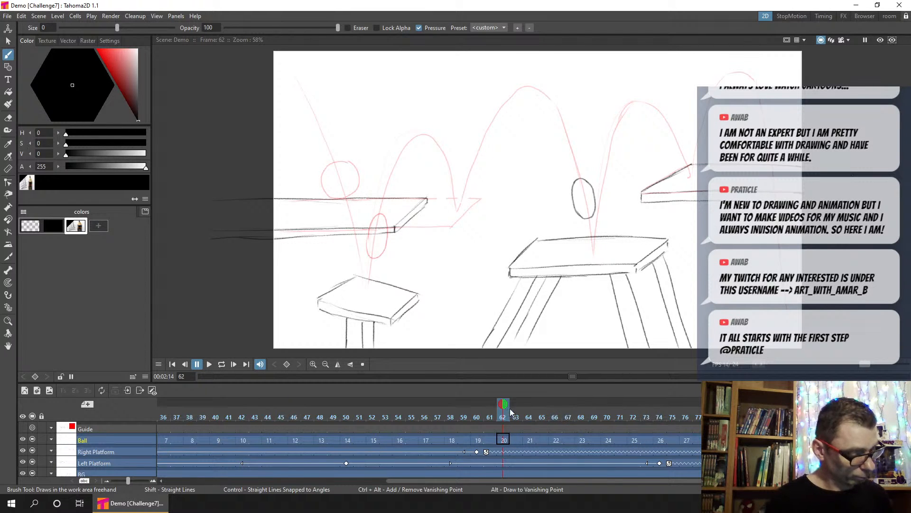
{"action": "left_click_drag", "start_coordinate": [510, 408], "coordinate": [711, 409]}
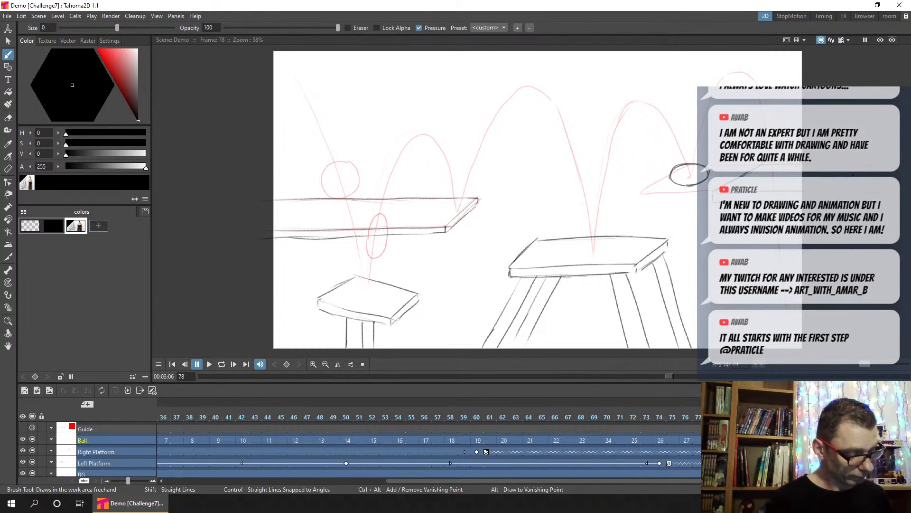
Step: Go back to frame 1 and scrub to frame 27 to examine the platforms' movement before the ball's first bounce
{"action": "left_click_drag", "start_coordinate": [579, 480], "coordinate": [342, 488]}
{"action": "left_click", "coordinate": [164, 440]}
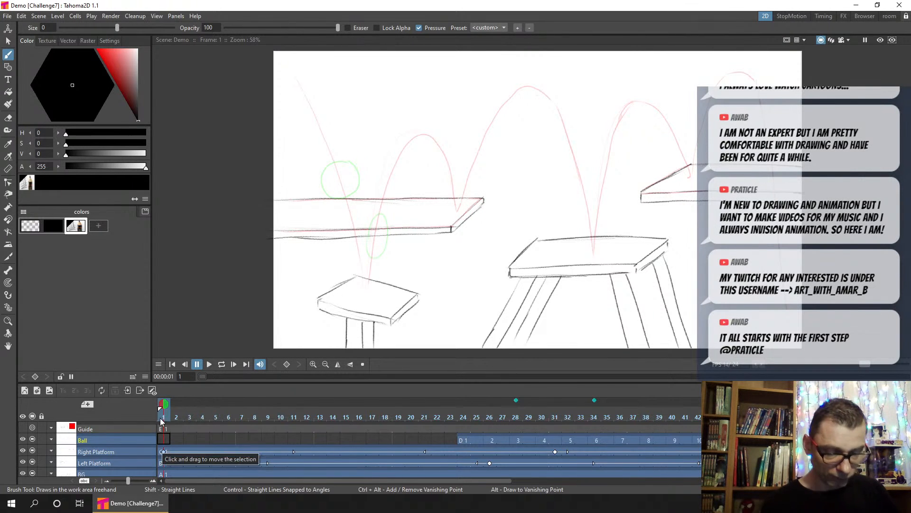
{"action": "left_click_drag", "start_coordinate": [162, 417], "coordinate": [503, 420]}
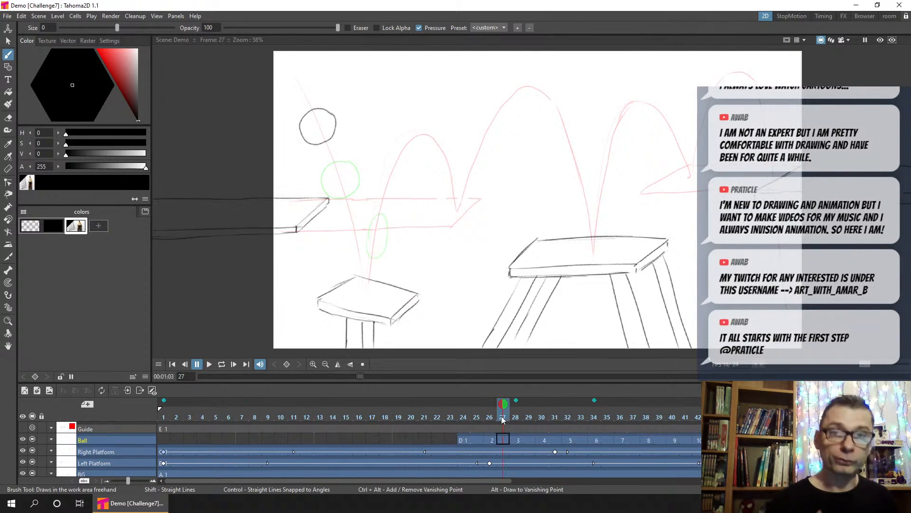
Step: Try to move the Right Platform's keyframes following frame 1 one frame earlier, and undo the change
{"action": "left_click", "coordinate": [552, 453]}
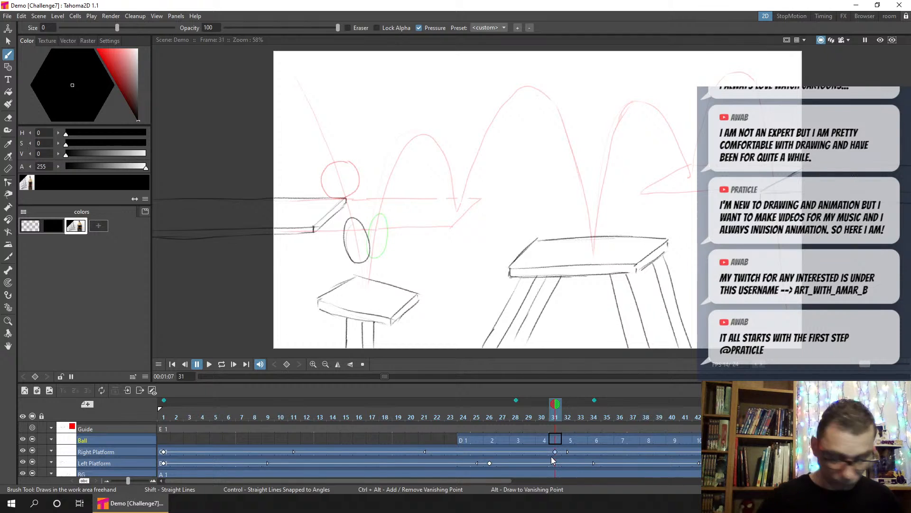
{"action": "left_click", "coordinate": [164, 452]}
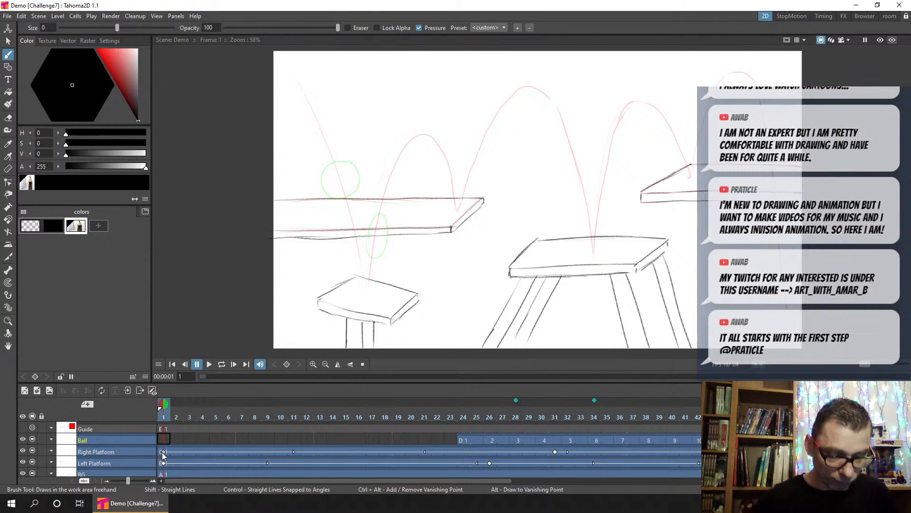
{"action": "right_click", "coordinate": [163, 452]}
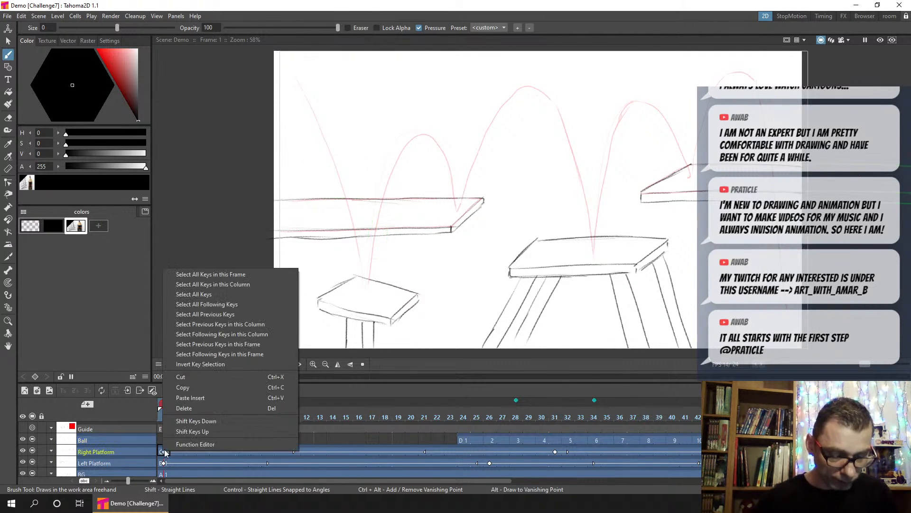
{"action": "left_click", "coordinate": [266, 334]}
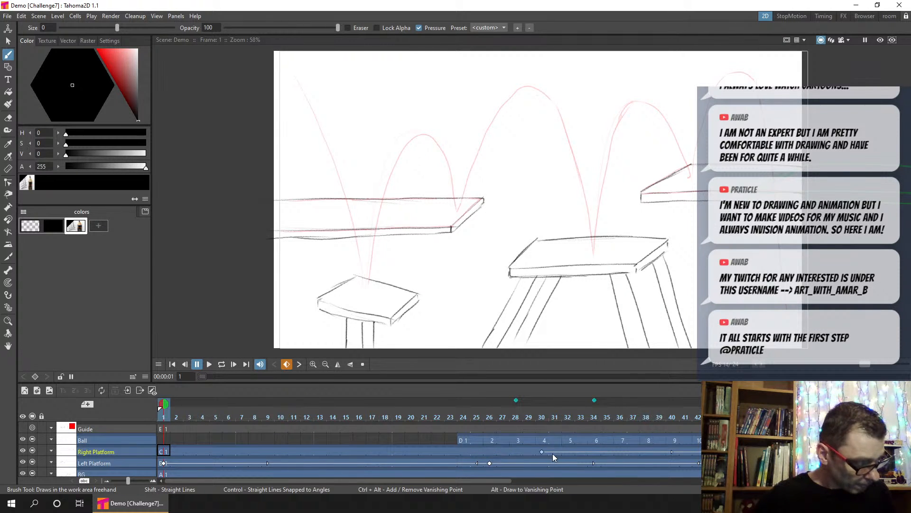
{"action": "left_click_drag", "start_coordinate": [554, 453], "coordinate": [542, 454]}
{"action": "left_click", "coordinate": [165, 454]}
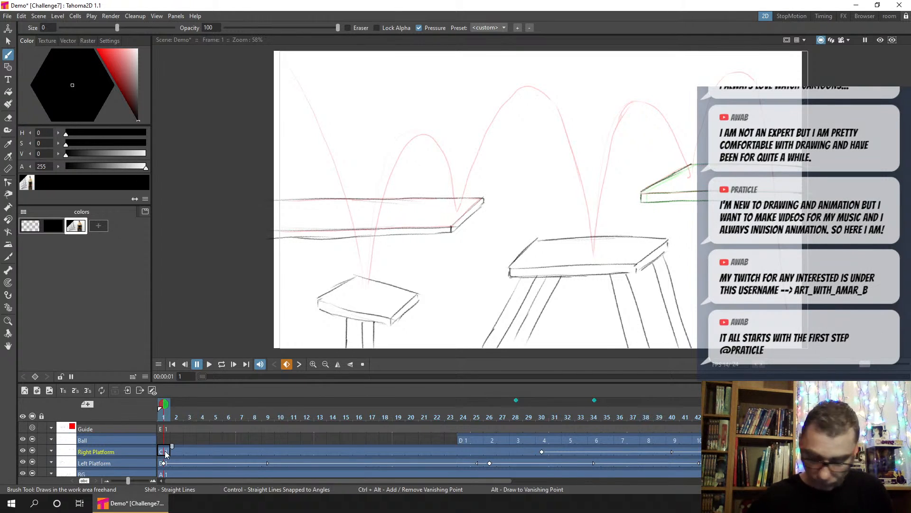
{"action": "key", "text": "ctrl+z"}
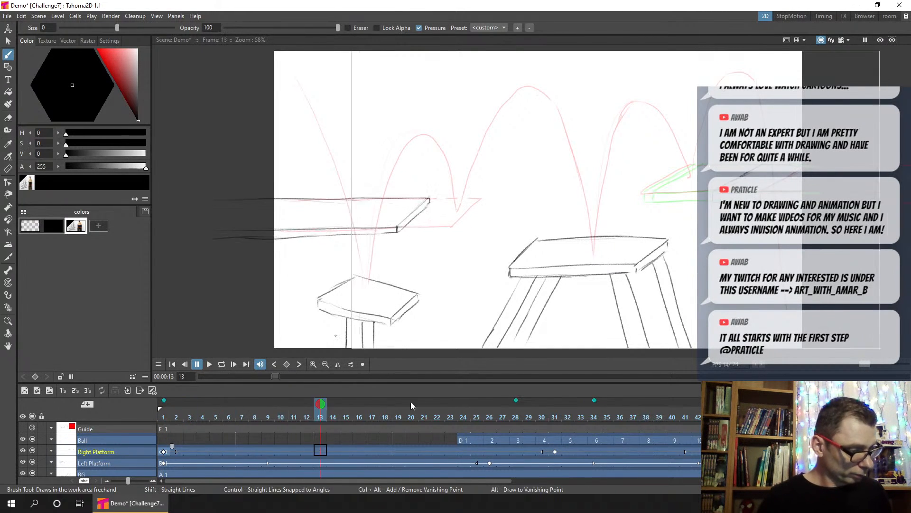
Step: Scrub frames 60 to 78 and visit the Right Platform's keyframes at frames 1, 31 and 61 to examine its movement
{"action": "left_click_drag", "start_coordinate": [463, 479], "coordinate": [709, 480]}
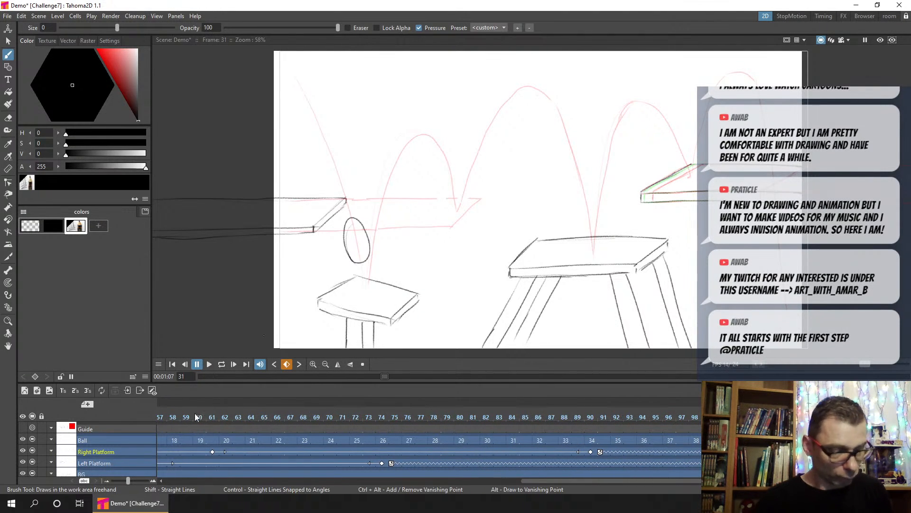
{"action": "left_click_drag", "start_coordinate": [194, 413], "coordinate": [436, 419]}
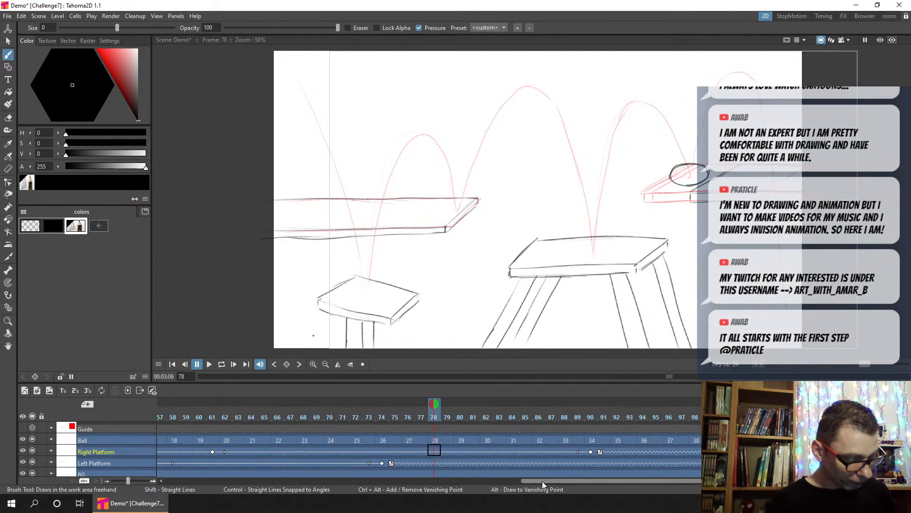
{"action": "left_click_drag", "start_coordinate": [541, 480], "coordinate": [182, 493]}
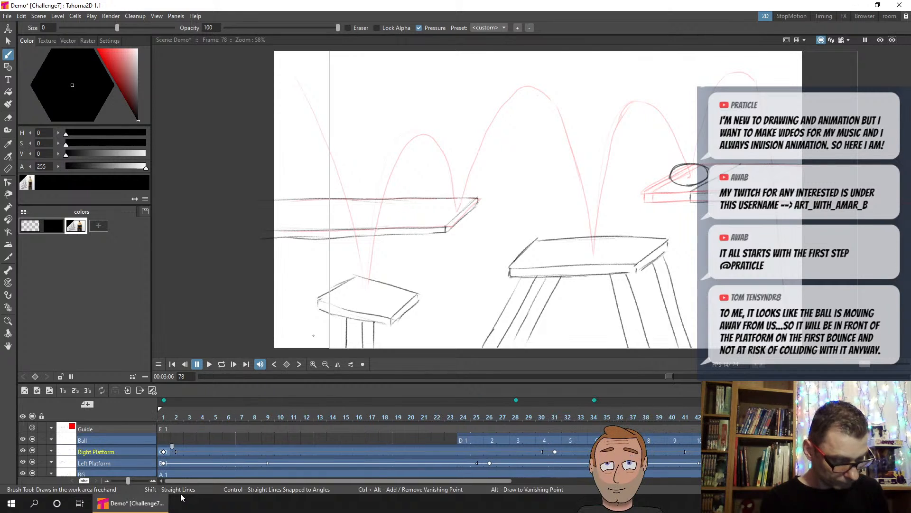
{"action": "left_click", "coordinate": [554, 451]}
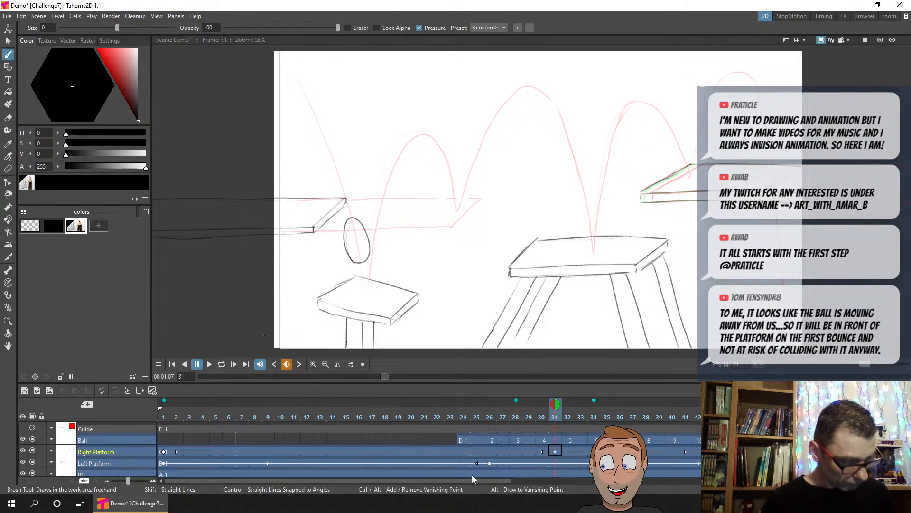
{"action": "left_click", "coordinate": [162, 417]}
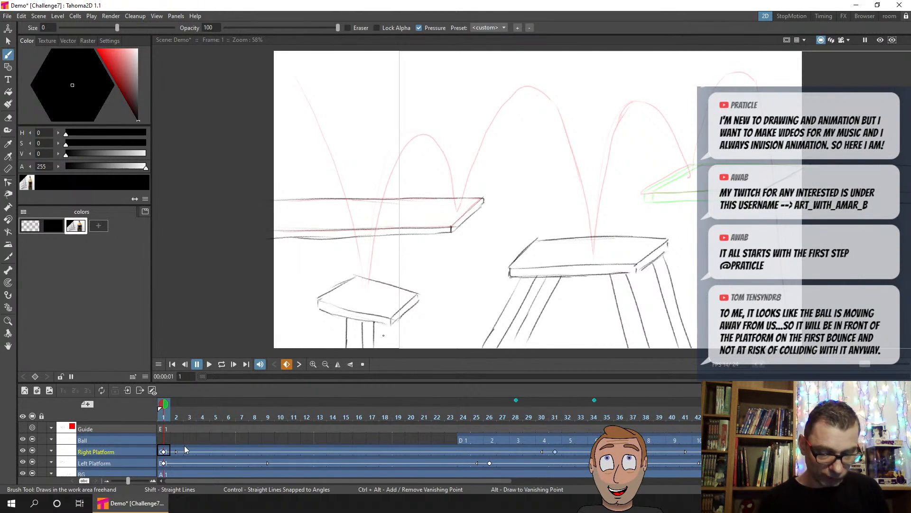
{"action": "left_click_drag", "start_coordinate": [109, 479], "coordinate": [110, 477]}
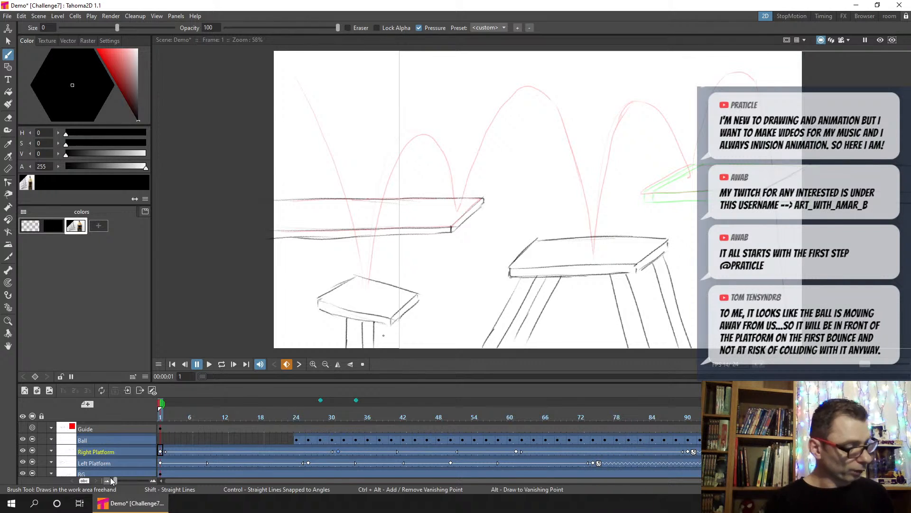
{"action": "left_click", "coordinate": [337, 416]}
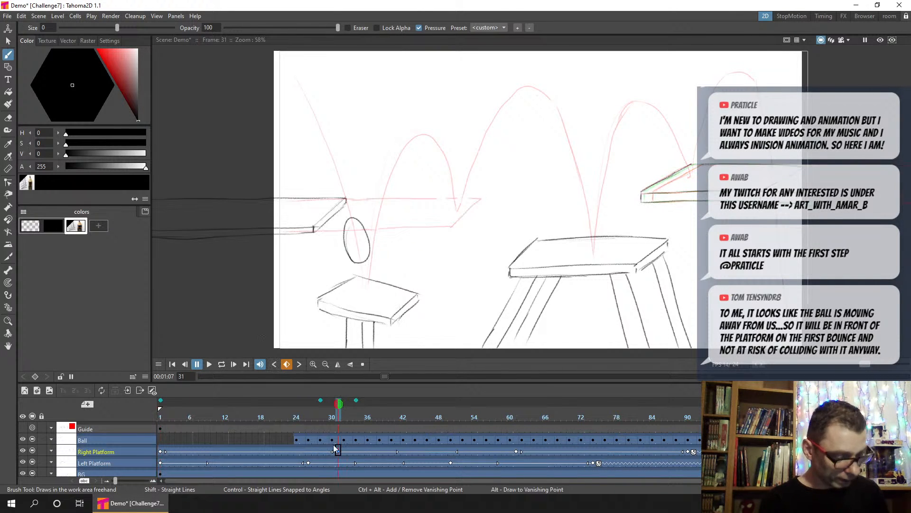
{"action": "left_click", "coordinate": [511, 420]}
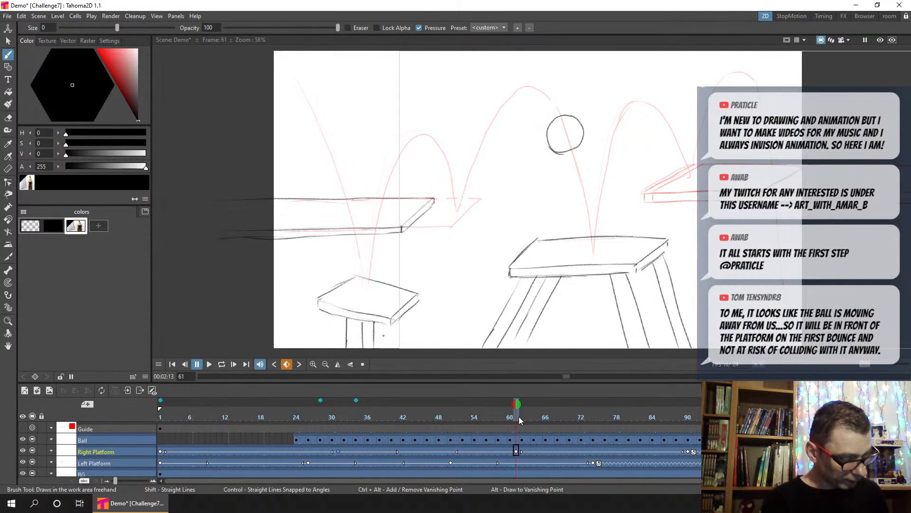
Step: Delete the Right Platform's keyframe at frame 90 and scrub up to frame 86 to review its movement around the ball's landing
{"action": "left_click", "coordinate": [688, 452]}
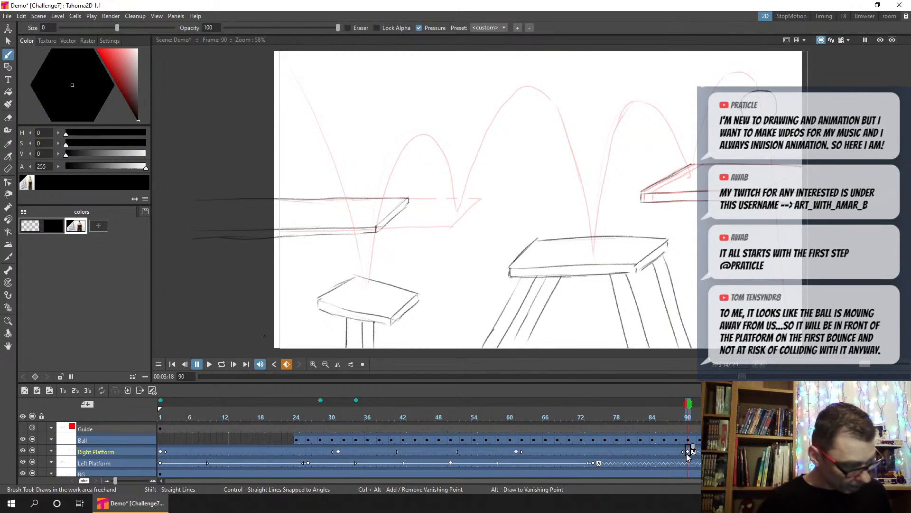
{"action": "left_click", "coordinate": [688, 452]}
{"action": "key", "text": "Delete"}
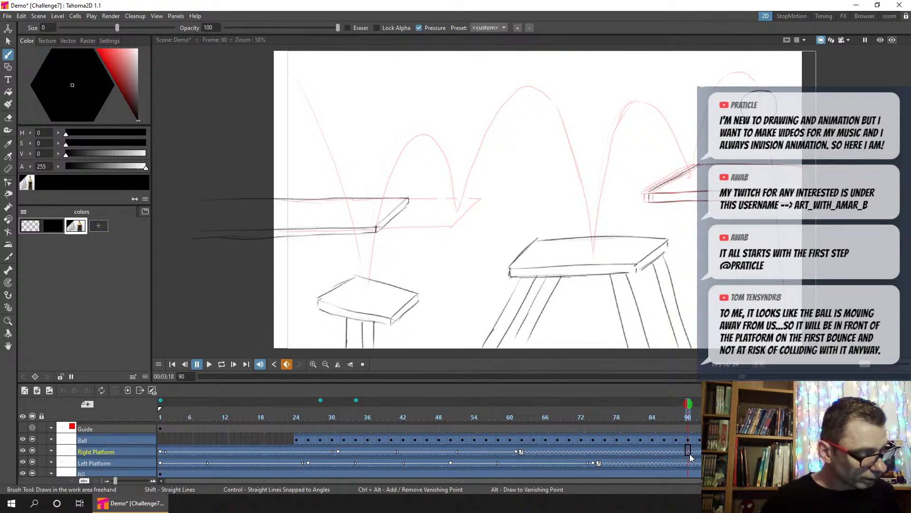
{"action": "left_click_drag", "start_coordinate": [437, 411], "coordinate": [620, 415]}
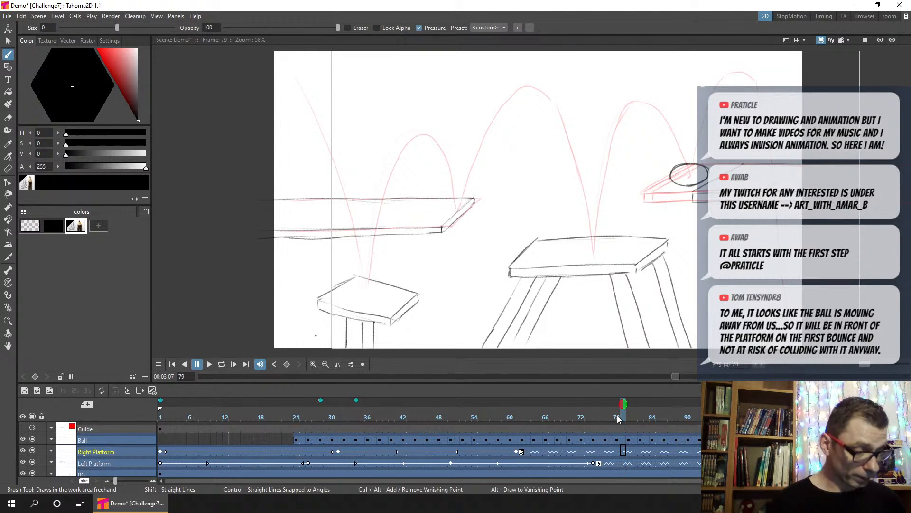
{"action": "left_click_drag", "start_coordinate": [618, 416], "coordinate": [666, 409]}
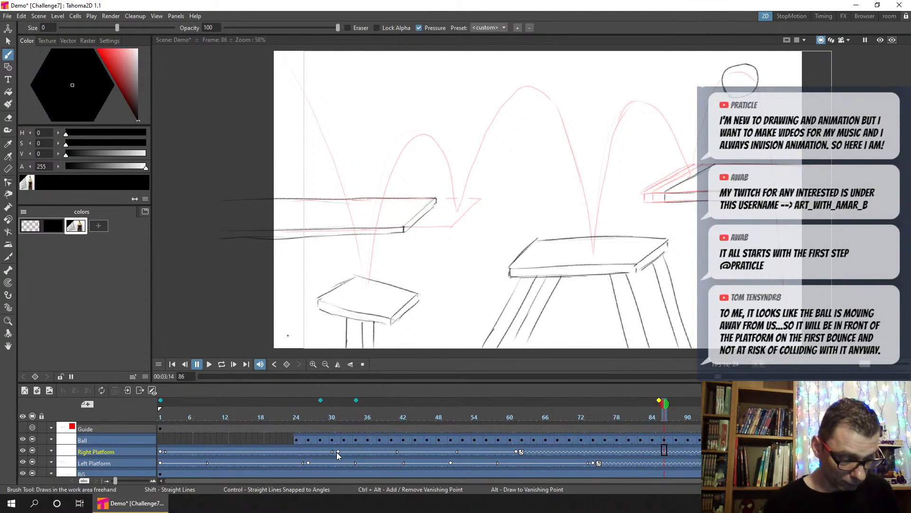
{"action": "left_click", "coordinate": [581, 414]}
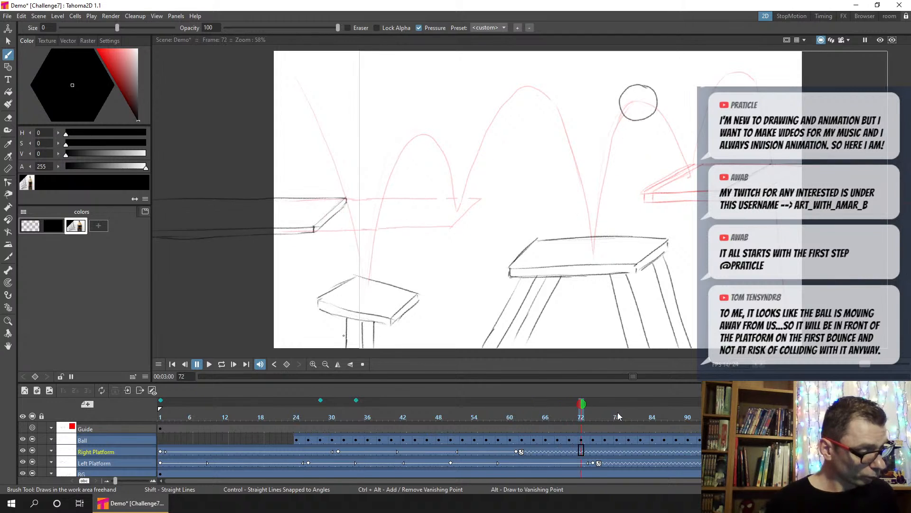
{"action": "mouse_move", "coordinate": [618, 413]}
{"action": "left_mouse_down"}
{"action": "mouse_move", "coordinate": [635, 412]}
{"action": "mouse_move", "coordinate": [622, 411]}
{"action": "left_mouse_up"}
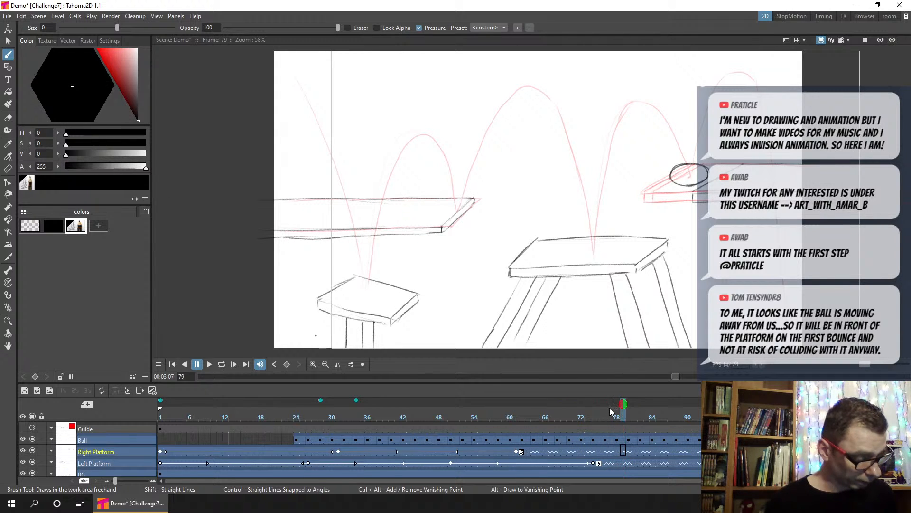
Step: Move the Right Platform's keyframes at frames 31 and 61 to frames 29 and 59, and scrub to frame 79 to check the landing
{"action": "left_click", "coordinate": [338, 453]}
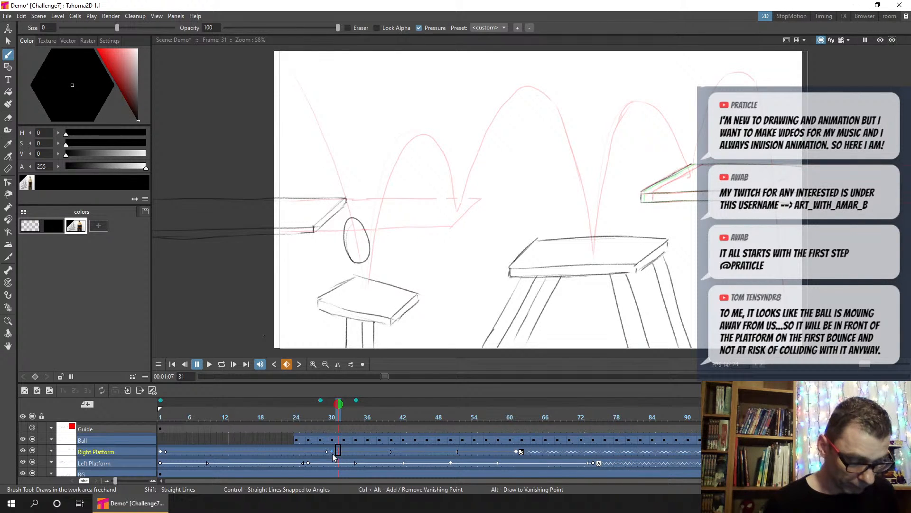
{"action": "left_click", "coordinate": [517, 452]}
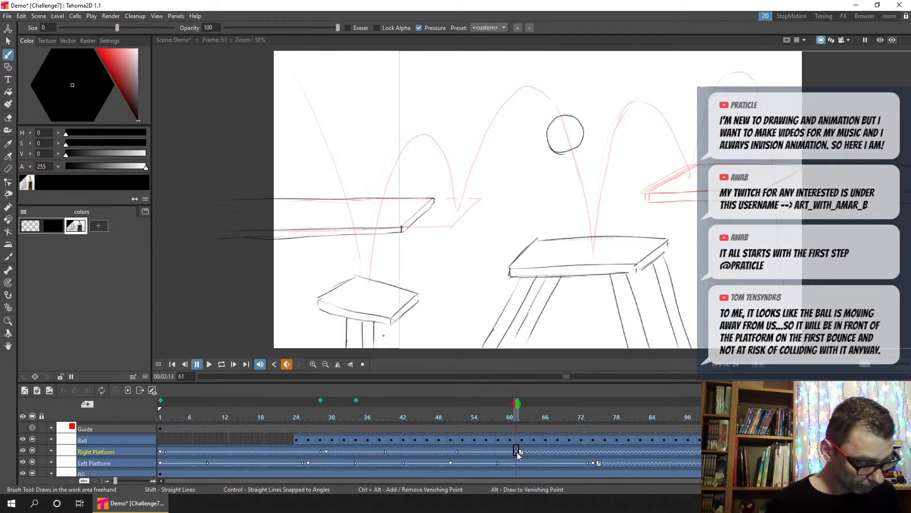
{"action": "left_click_drag", "start_coordinate": [516, 452], "coordinate": [506, 453]}
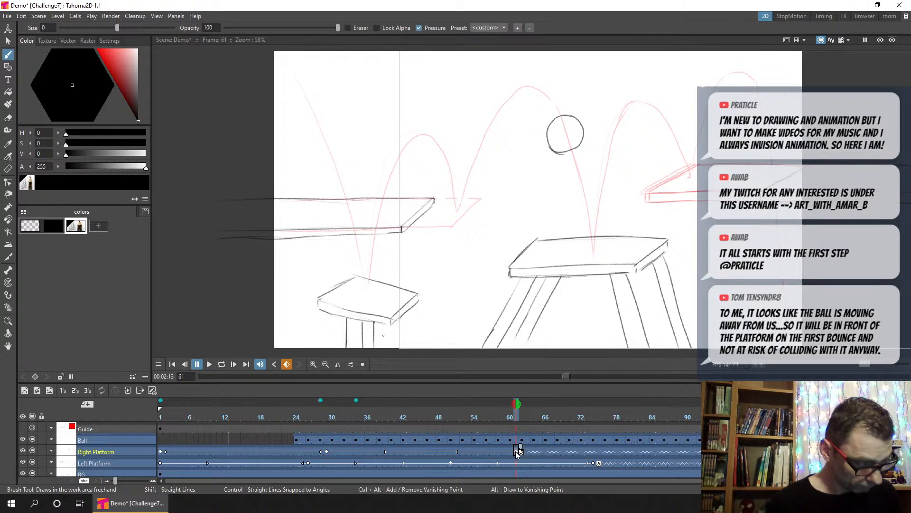
{"action": "left_click", "coordinate": [516, 451]}
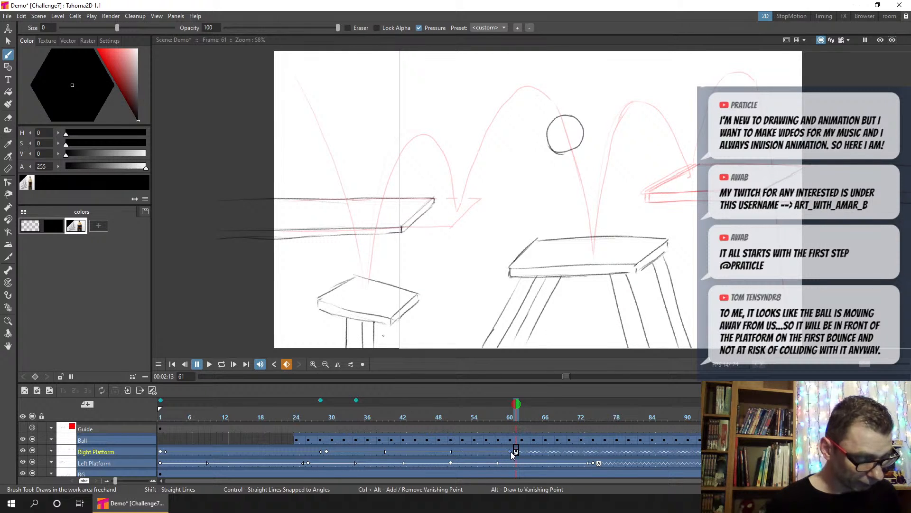
{"action": "left_click_drag", "start_coordinate": [510, 451], "coordinate": [501, 443]}
{"action": "left_click_drag", "start_coordinate": [442, 413], "coordinate": [409, 417]}
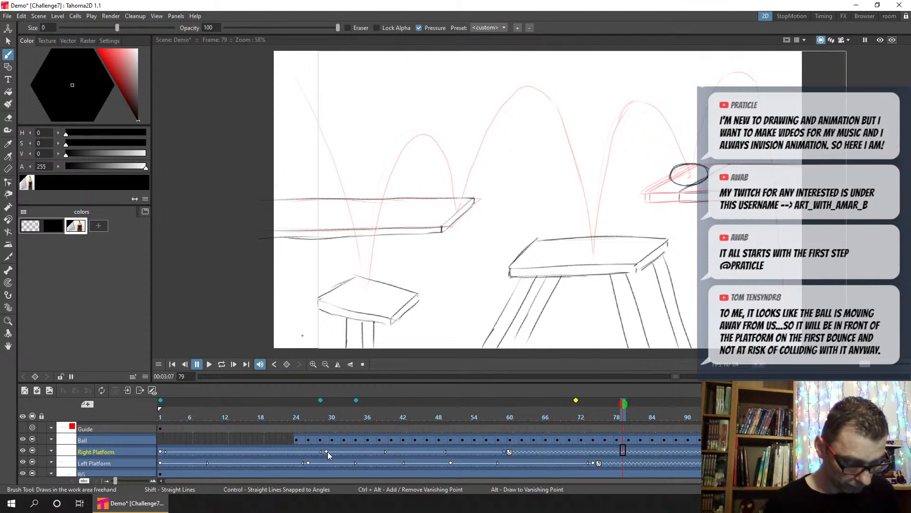
Step: Shift the Right Platform's keyframes at frames 29 and 59 to frames 27 and 57, and check the platform near frame 77
{"action": "left_click_drag", "start_coordinate": [327, 451], "coordinate": [316, 457]}
{"action": "left_click", "coordinate": [503, 451]}
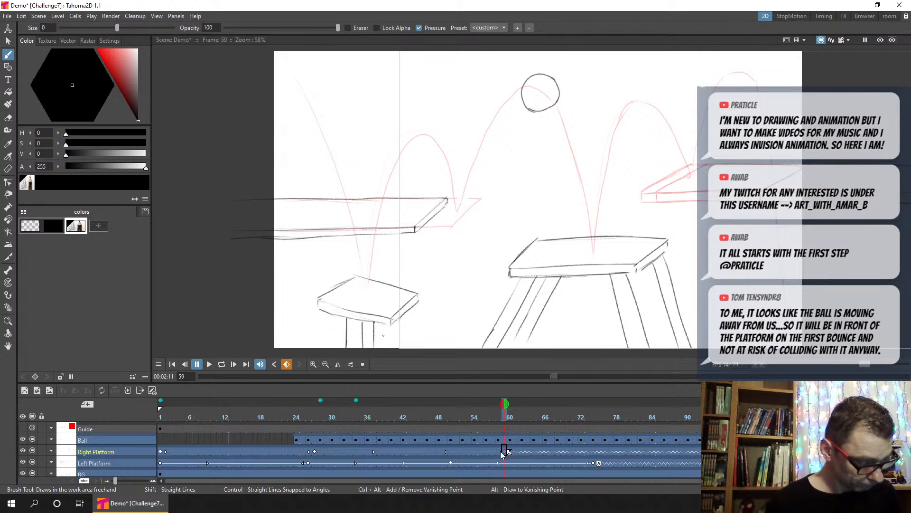
{"action": "left_click_drag", "start_coordinate": [501, 451], "coordinate": [490, 451]}
{"action": "left_click", "coordinate": [356, 451]}
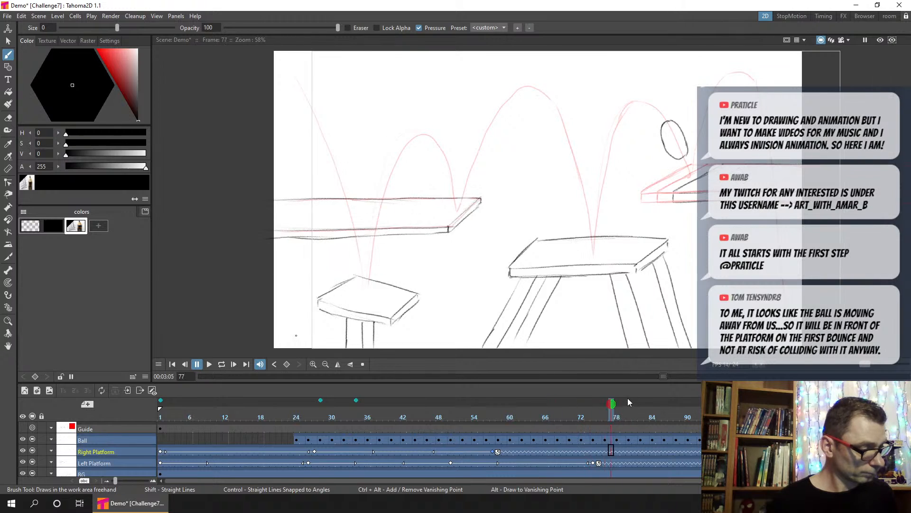
Step: Hide the Guide level and scrub to frame 92 to review the ball and platforms without the motion path
{"action": "left_click", "coordinate": [34, 429]}
{"action": "left_click", "coordinate": [480, 417]}
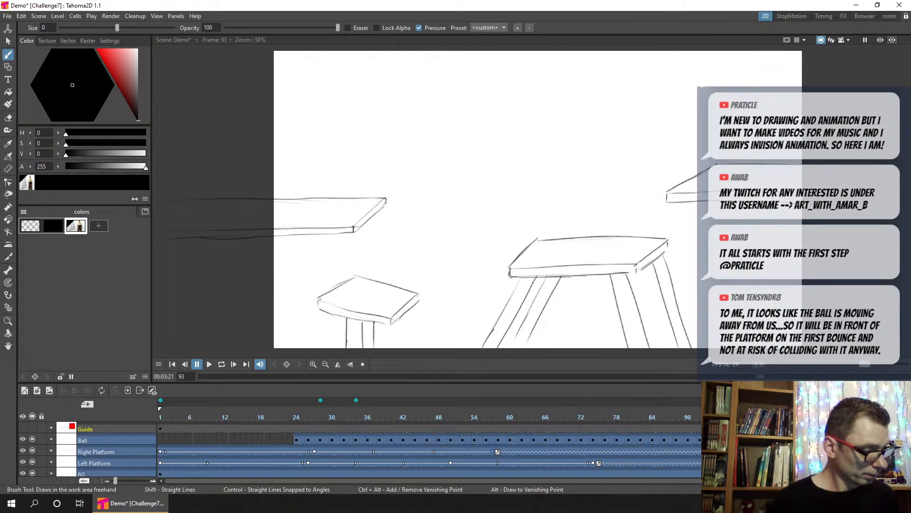
{"action": "left_click", "coordinate": [611, 427]}
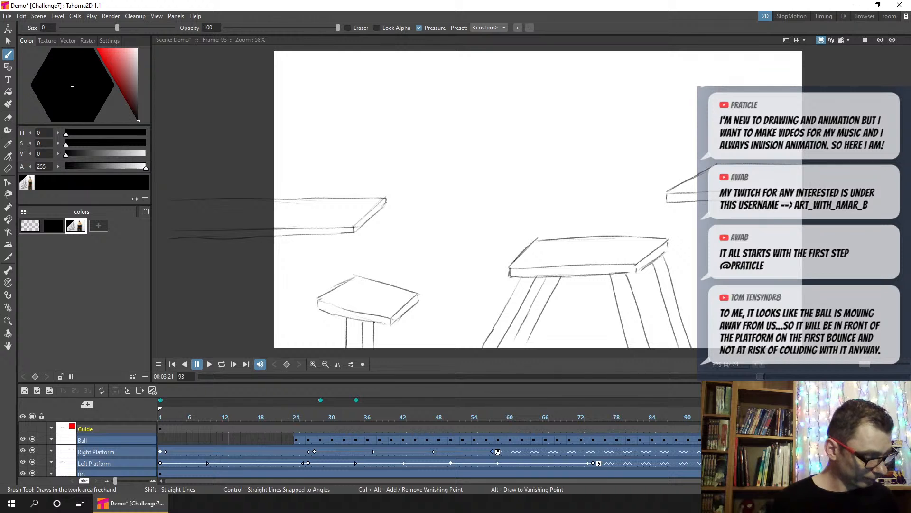
{"action": "left_click", "coordinate": [700, 427]}
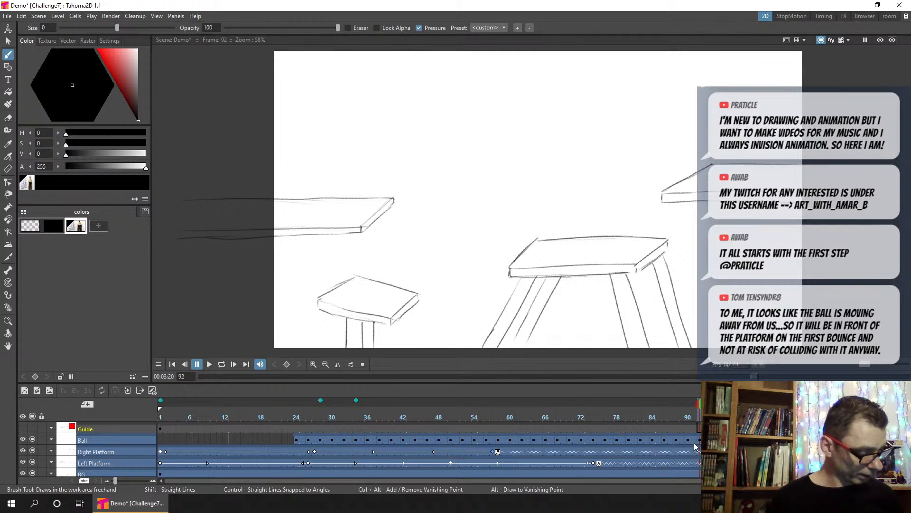
Step: Set a fixed onion-skin marker on frame 90 and select the Ball level's cell at frame 92
{"action": "left_click", "coordinate": [153, 480]}
{"action": "left_click", "coordinate": [152, 481]}
{"action": "left_click", "coordinate": [153, 480]}
{"action": "left_click", "coordinate": [153, 480]}
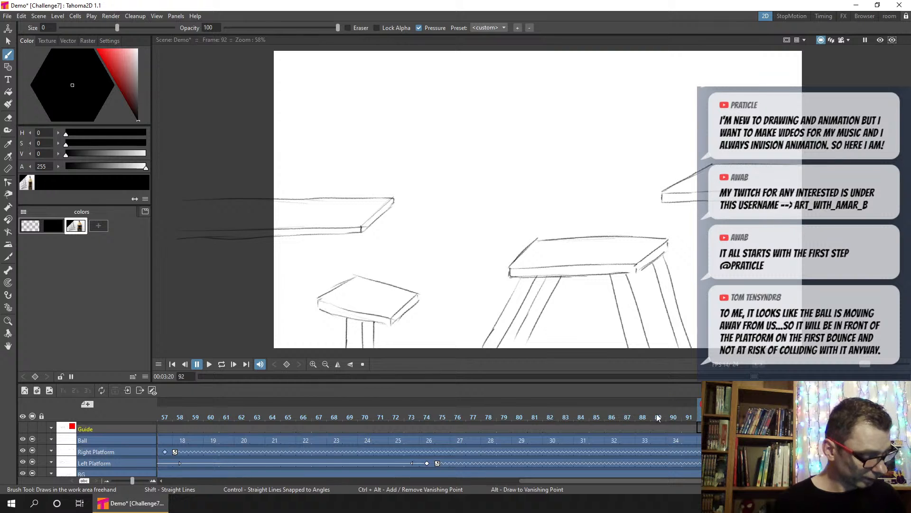
{"action": "left_click_drag", "start_coordinate": [657, 417], "coordinate": [705, 416]}
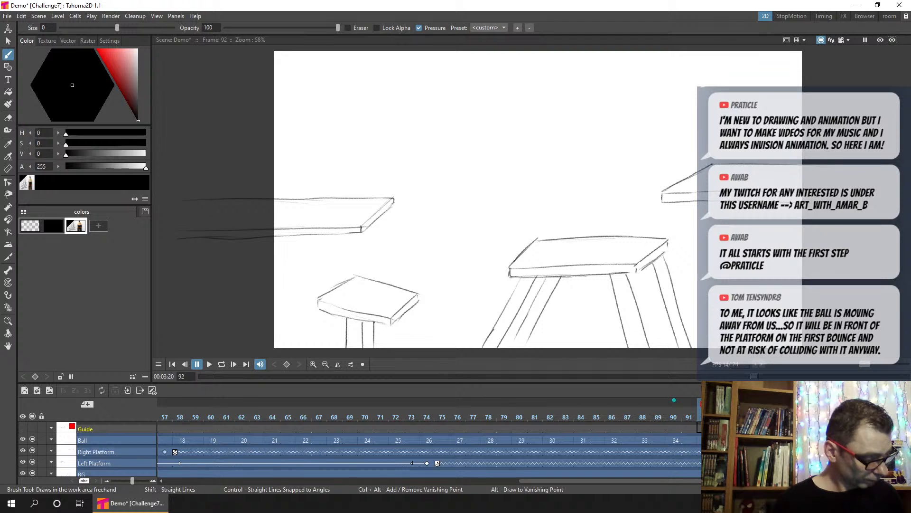
{"action": "left_click", "coordinate": [705, 440]}
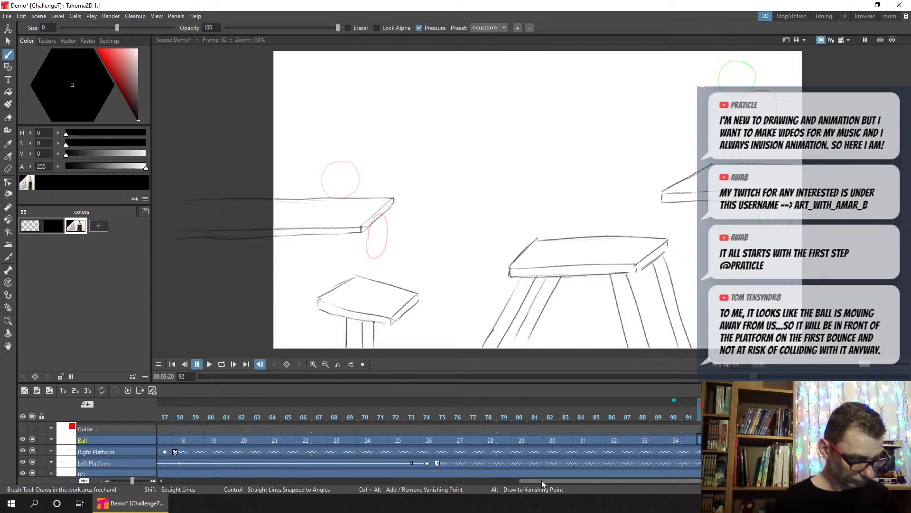
Step: Clear the fixed onion-skin markers at frames 28 and 34, and return to the Ball's drawing at frame 92
{"action": "left_click_drag", "start_coordinate": [542, 480], "coordinate": [263, 482]}
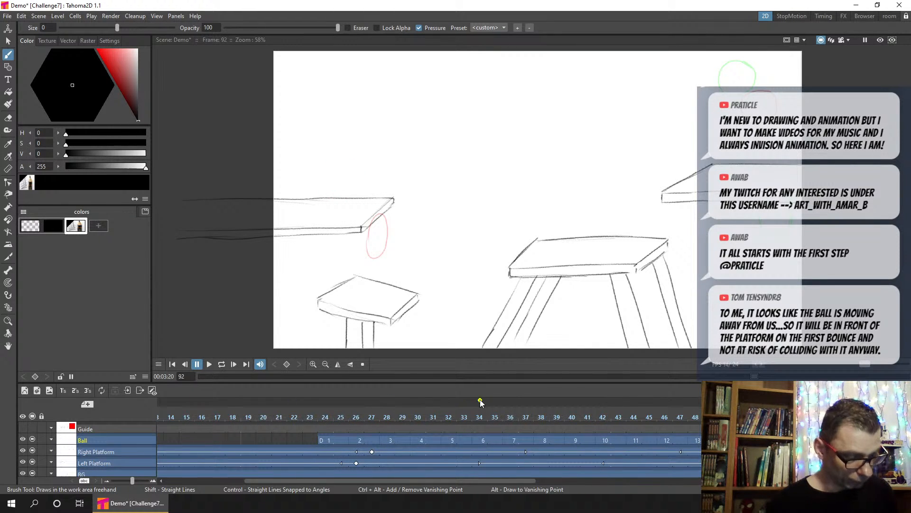
{"action": "left_click", "coordinate": [480, 403]}
{"action": "left_click_drag", "start_coordinate": [400, 479], "coordinate": [698, 481]}
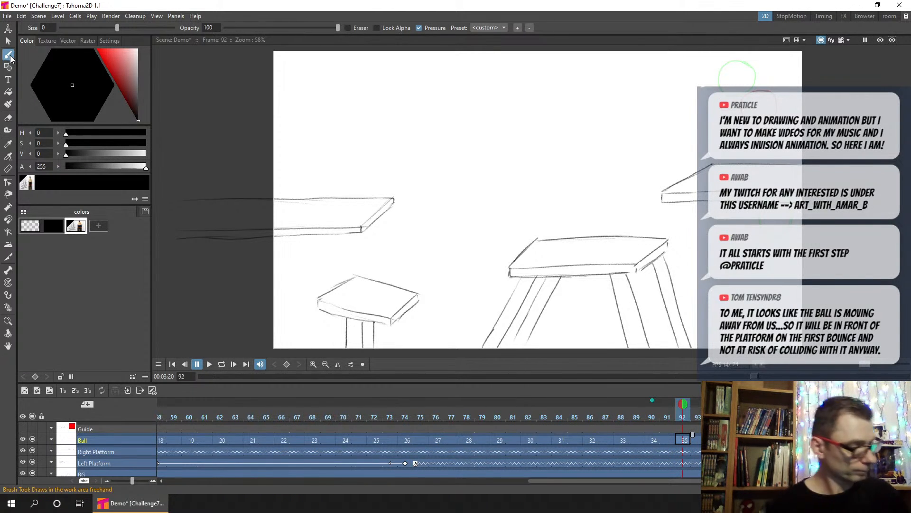
Step: Erase the stray ball outline from the Ball level's drawing at frame 94 and return to frame 92
{"action": "left_click", "coordinate": [10, 56]}
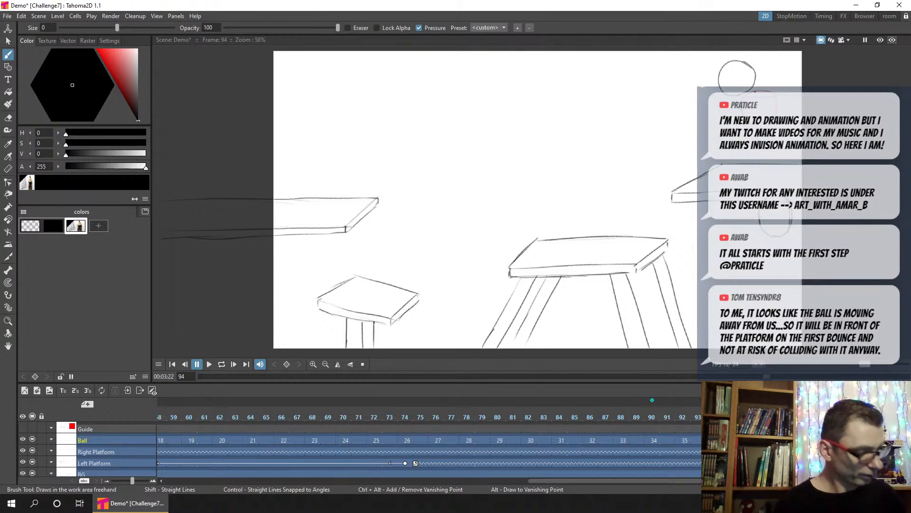
{"action": "left_click", "coordinate": [9, 118]}
{"action": "mouse_move", "coordinate": [753, 65]}
{"action": "left_mouse_down"}
{"action": "mouse_move", "coordinate": [714, 74]}
{"action": "mouse_move", "coordinate": [750, 76]}
{"action": "left_mouse_up"}
{"action": "left_click", "coordinate": [684, 413]}
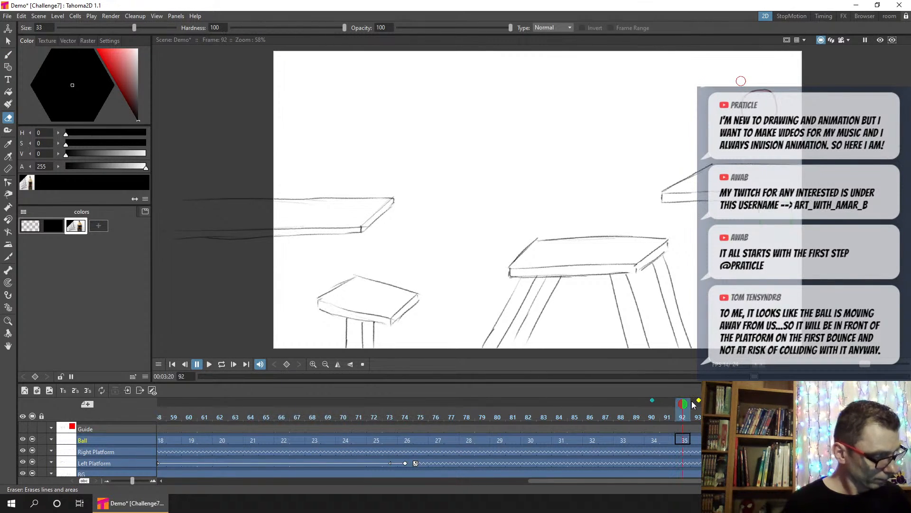
Step: Move the ball drawing at frame 92 about 325 px down and 70 px right, and scrub through the fall to check it
{"action": "left_click", "coordinate": [8, 41]}
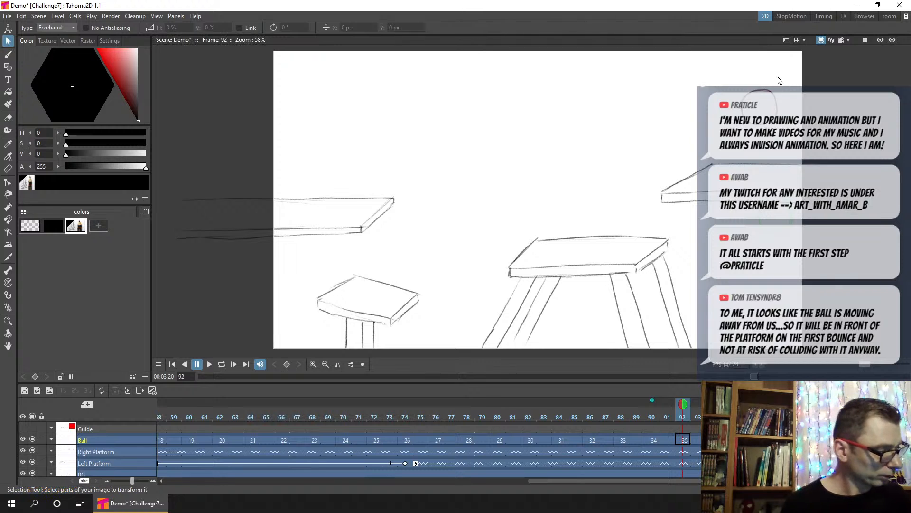
{"action": "mouse_move", "coordinate": [784, 82]}
{"action": "left_mouse_down"}
{"action": "mouse_move", "coordinate": [759, 156]}
{"action": "mouse_move", "coordinate": [802, 95]}
{"action": "mouse_move", "coordinate": [784, 82]}
{"action": "left_mouse_up"}
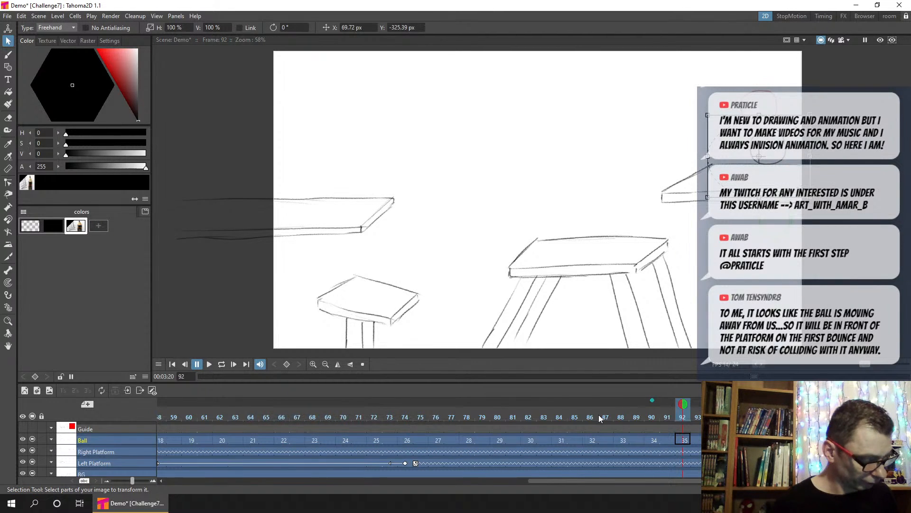
{"action": "left_click", "coordinate": [574, 415]}
{"action": "left_click_drag", "start_coordinate": [525, 423], "coordinate": [790, 415]}
{"action": "left_click_drag", "start_coordinate": [545, 413], "coordinate": [790, 411]}
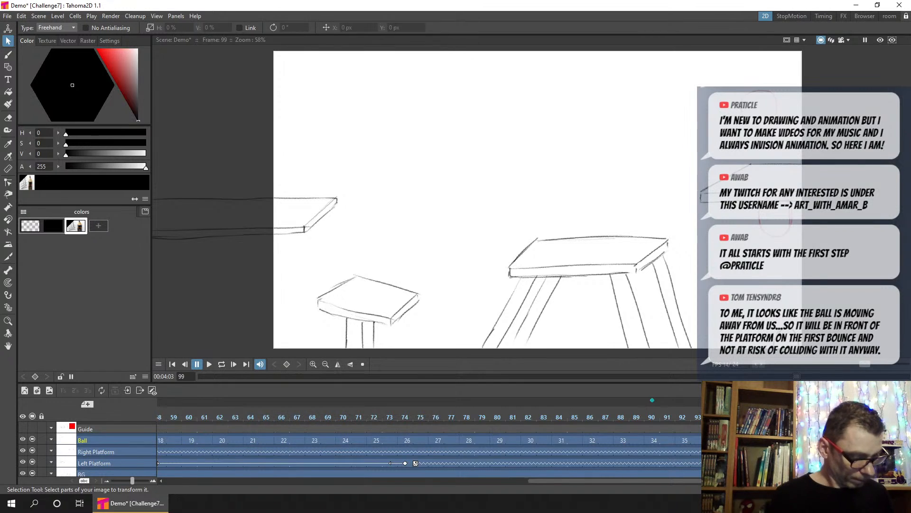
{"action": "left_click_drag", "start_coordinate": [489, 412], "coordinate": [409, 416]}
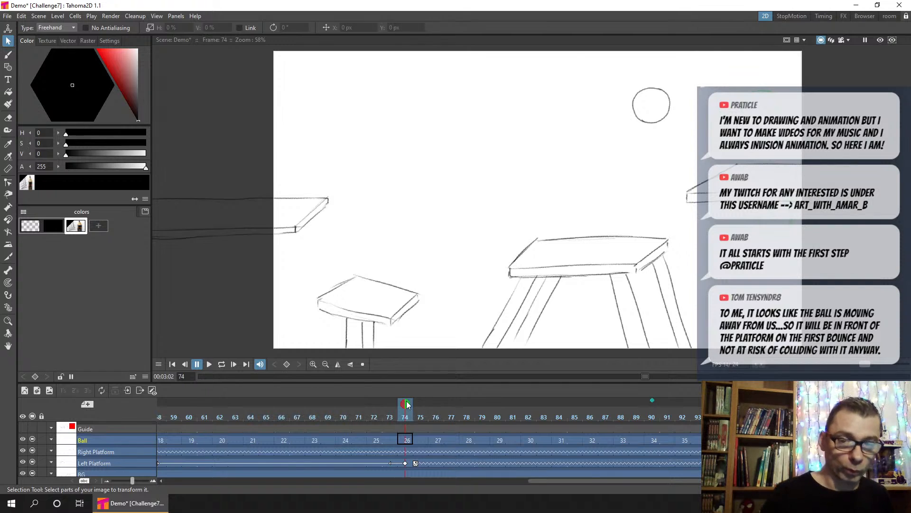
{"action": "left_click_drag", "start_coordinate": [406, 401], "coordinate": [775, 415]}
Step: Move the Right Platform's keyframe from frame 27 to frame 18
{"action": "left_click_drag", "start_coordinate": [561, 486], "coordinate": [179, 504]}
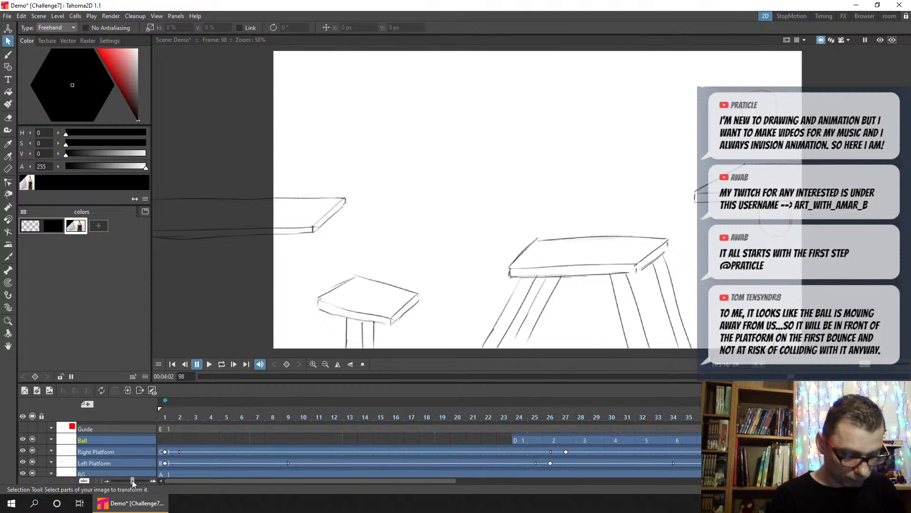
{"action": "left_click_drag", "start_coordinate": [132, 479], "coordinate": [122, 482]}
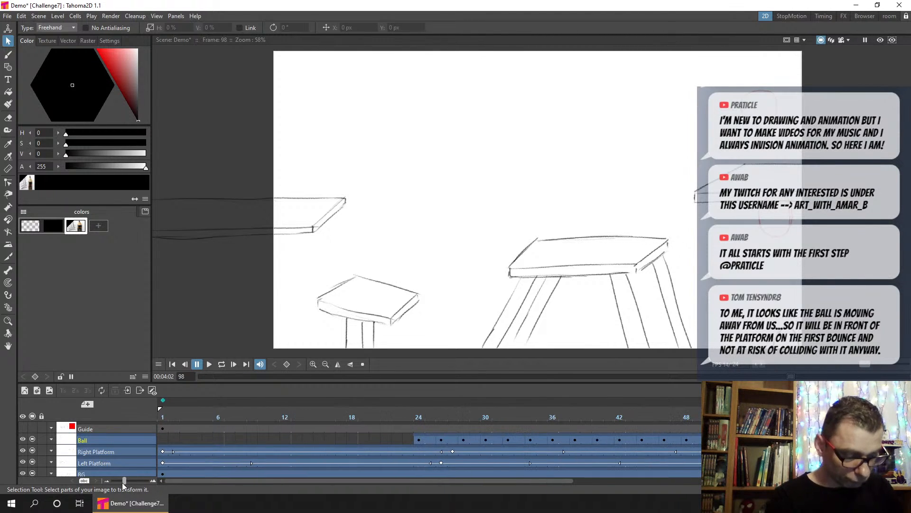
{"action": "left_click", "coordinate": [453, 452]}
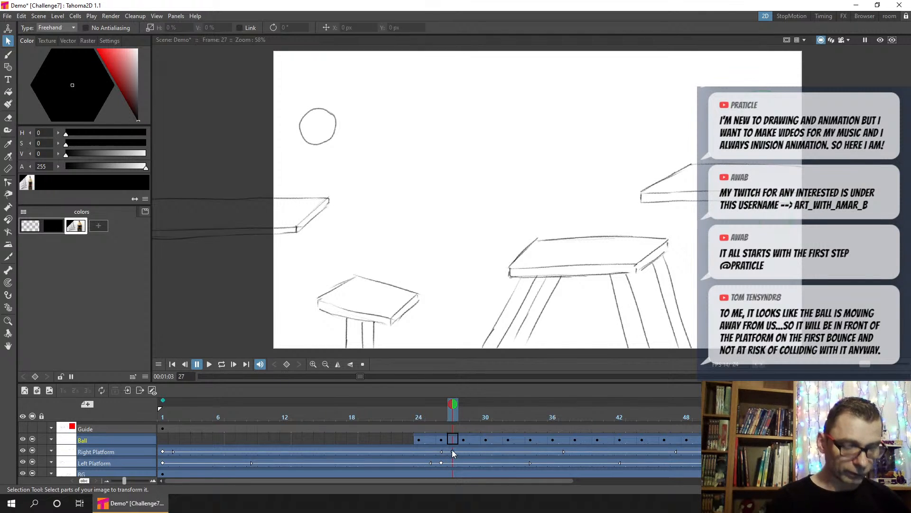
{"action": "left_click", "coordinate": [452, 451]}
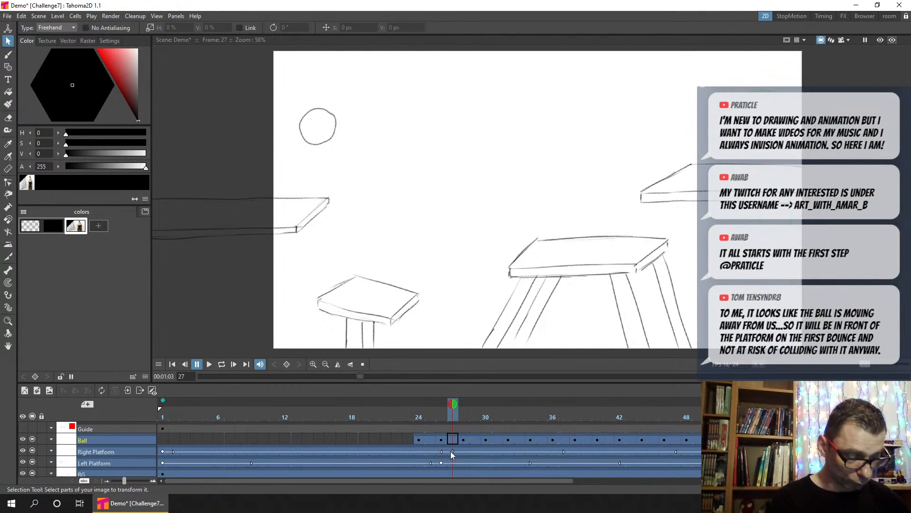
{"action": "left_click", "coordinate": [451, 452]}
{"action": "left_click_drag", "start_coordinate": [357, 457], "coordinate": [355, 455]}
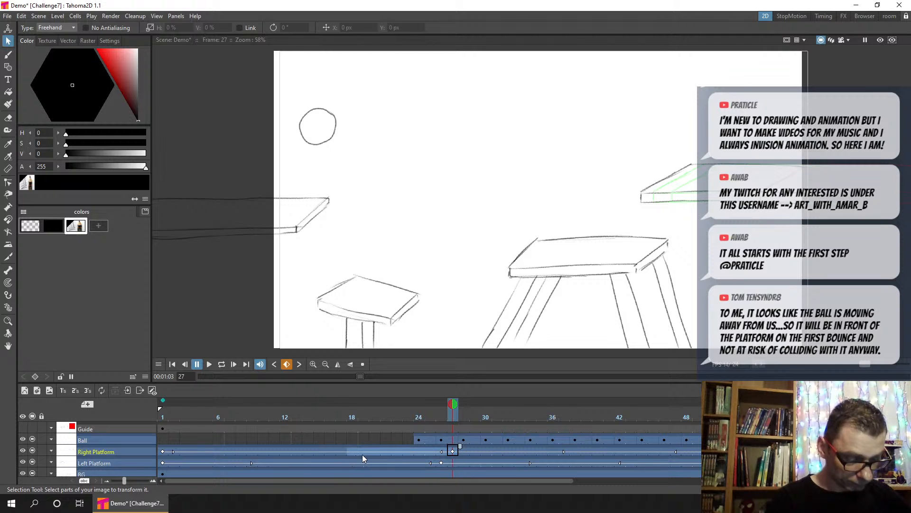
{"action": "left_click", "coordinate": [453, 451]}
{"action": "left_click_drag", "start_coordinate": [452, 451], "coordinate": [352, 451]}
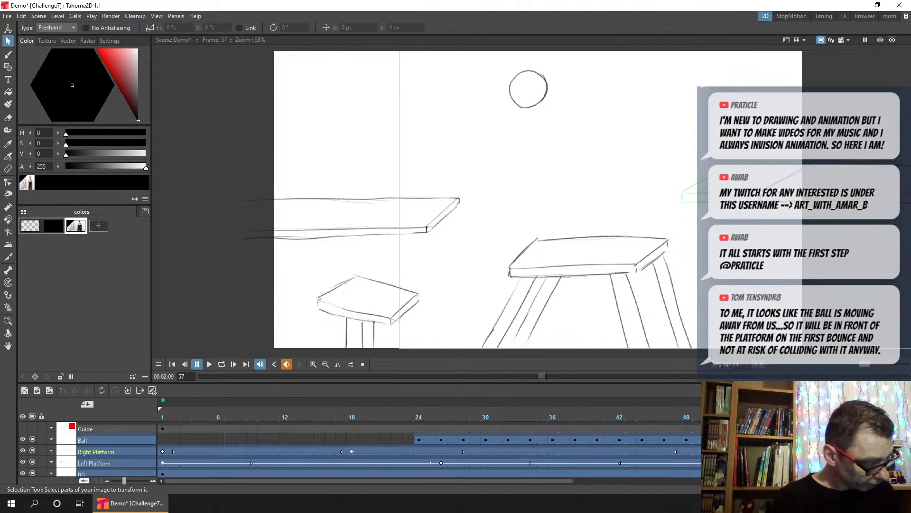
Step: Move the Right Platform's keyframe at frame 57 to frame 36 and save the scene
{"action": "left_click", "coordinate": [786, 451]}
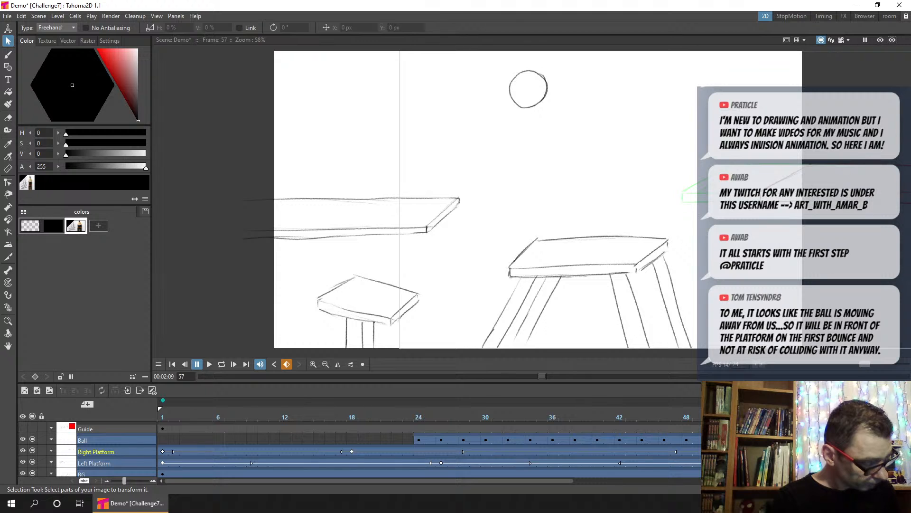
{"action": "left_click_drag", "start_coordinate": [786, 451], "coordinate": [568, 454]}
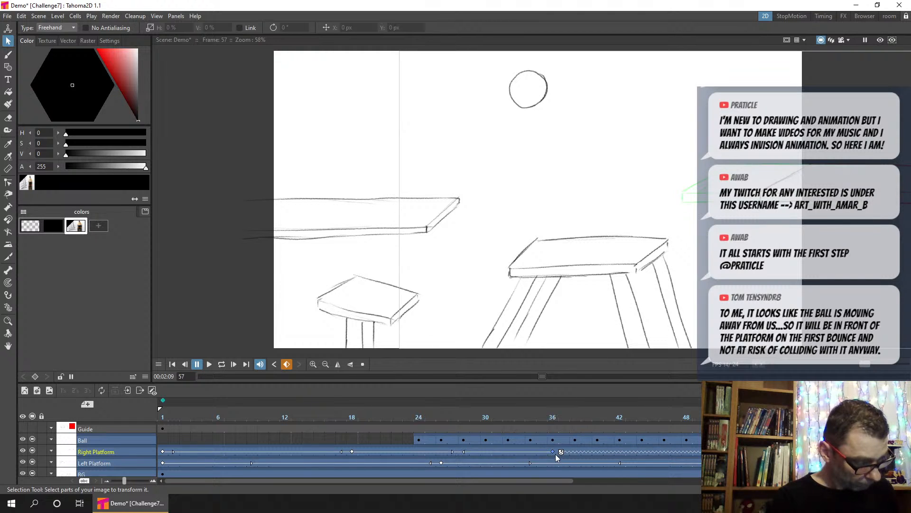
{"action": "key", "text": "ctrl+s"}
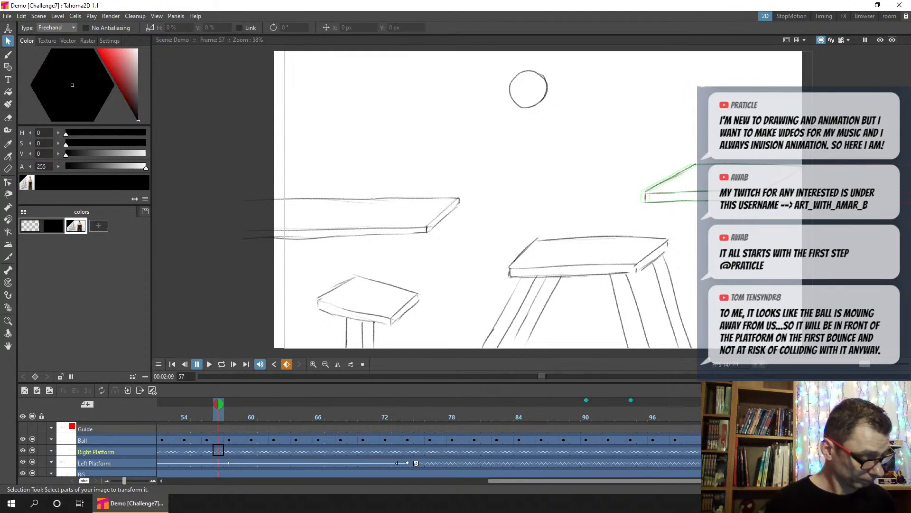
Step: Turn off the Right Platform's keyframe cycle after frame 36 and save the scene
{"action": "left_click_drag", "start_coordinate": [499, 413], "coordinate": [603, 476]}
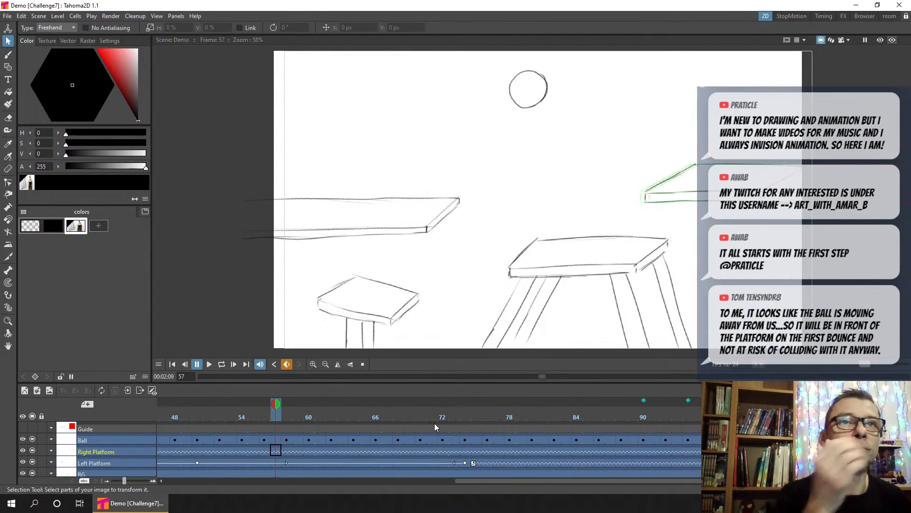
{"action": "left_click_drag", "start_coordinate": [413, 412], "coordinate": [732, 411]}
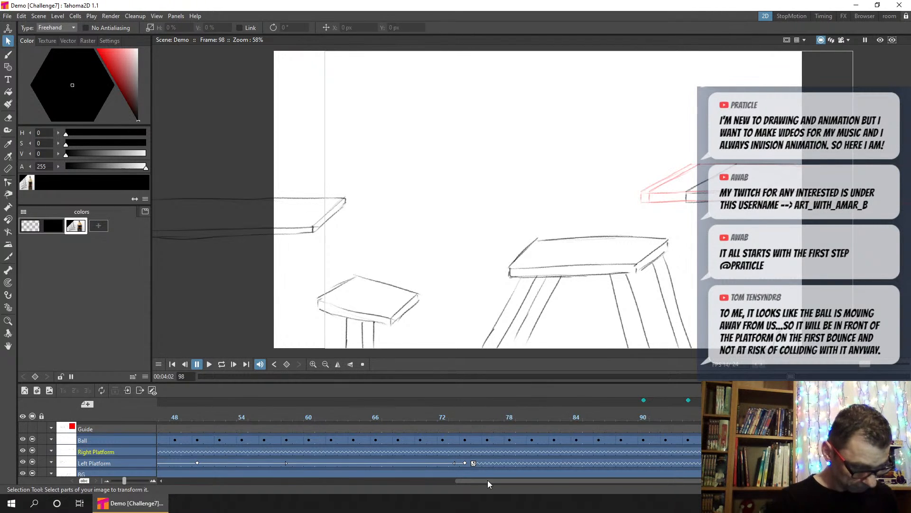
{"action": "left_click_drag", "start_coordinate": [488, 481], "coordinate": [181, 480]}
{"action": "left_click", "coordinate": [543, 417]}
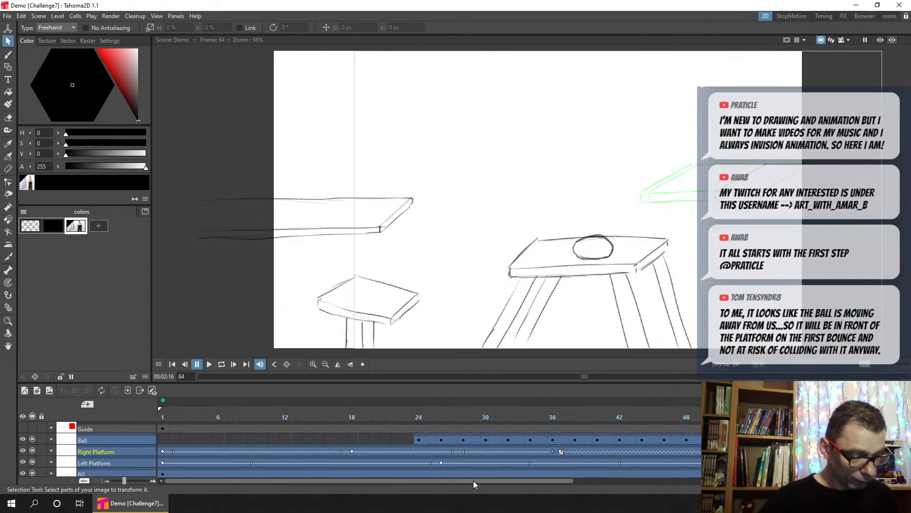
{"action": "left_click_drag", "start_coordinate": [473, 480], "coordinate": [513, 480]}
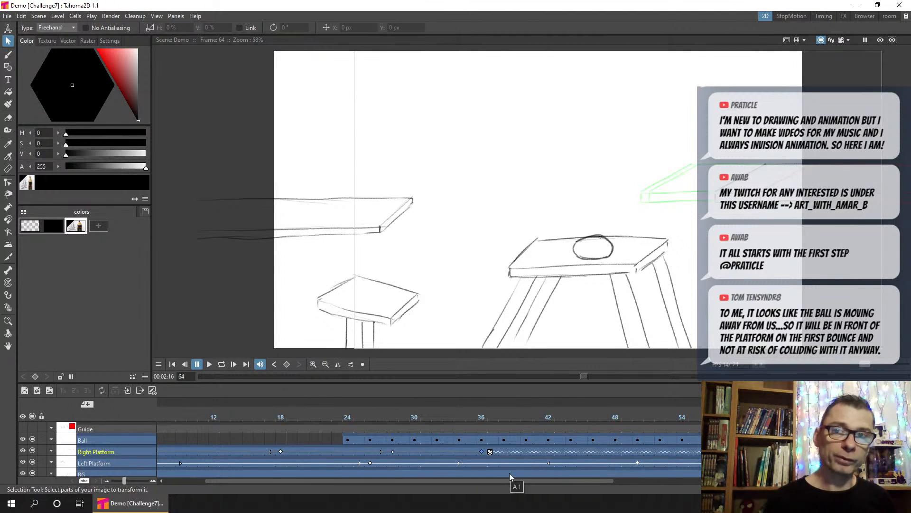
{"action": "left_click", "coordinate": [491, 451]}
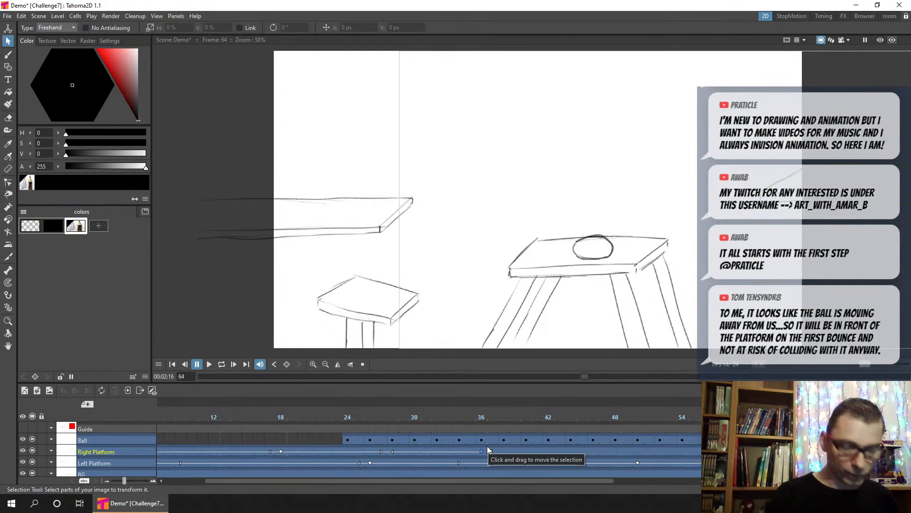
{"action": "key", "text": "ctrl+s"}
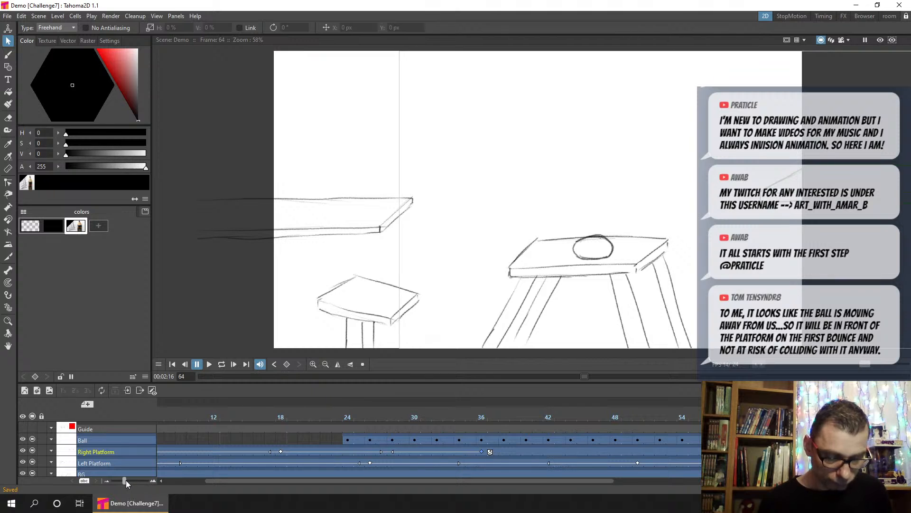
Step: End the Right Platform's exposure with a stop frame at frame 37 and scrub frames 1 to 37 to check its motion
{"action": "left_click_drag", "start_coordinate": [124, 480], "coordinate": [132, 479]}
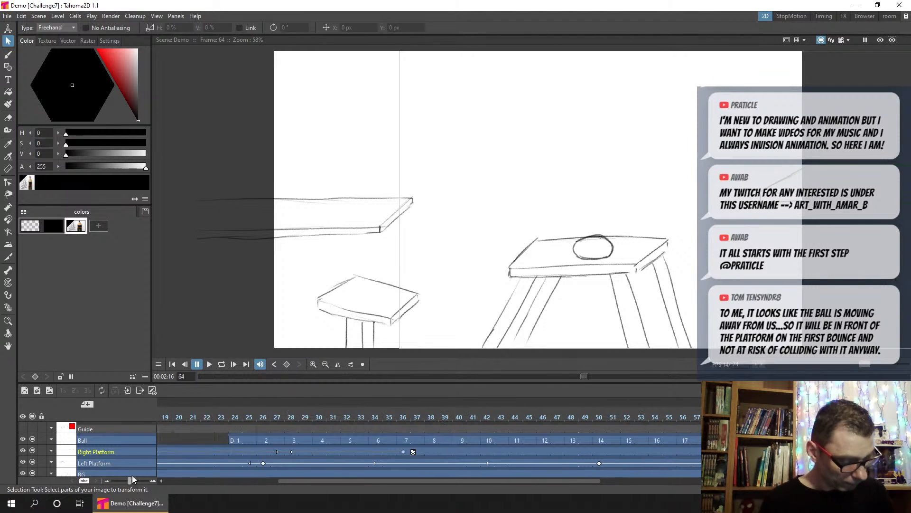
{"action": "left_click", "coordinate": [418, 451]}
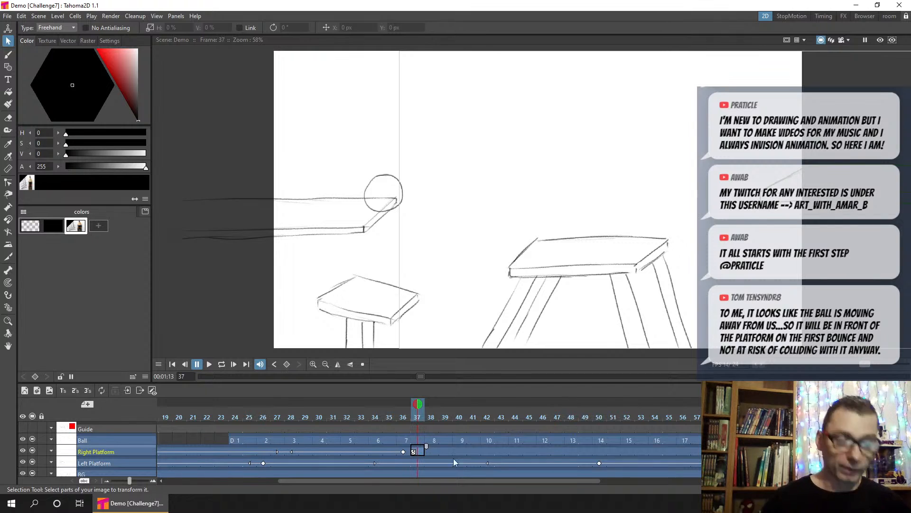
{"action": "left_click", "coordinate": [428, 452]}
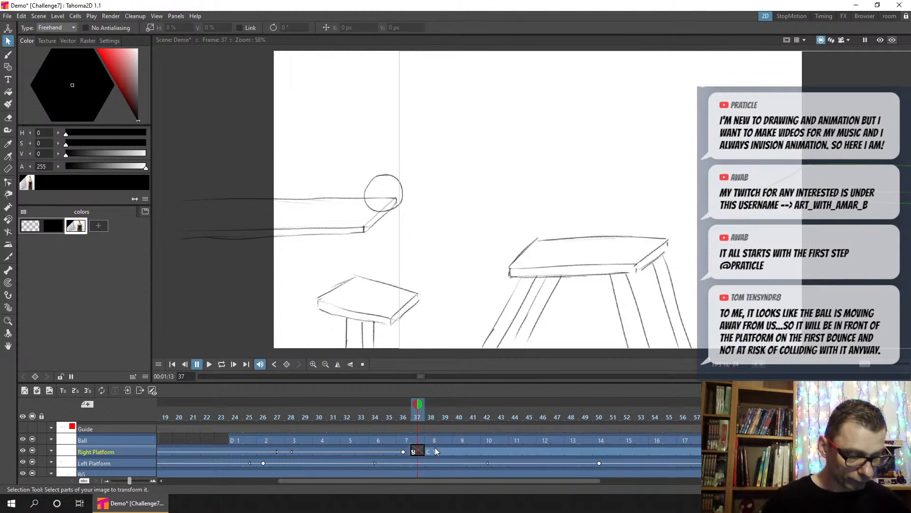
{"action": "left_click_drag", "start_coordinate": [402, 478], "coordinate": [252, 487]}
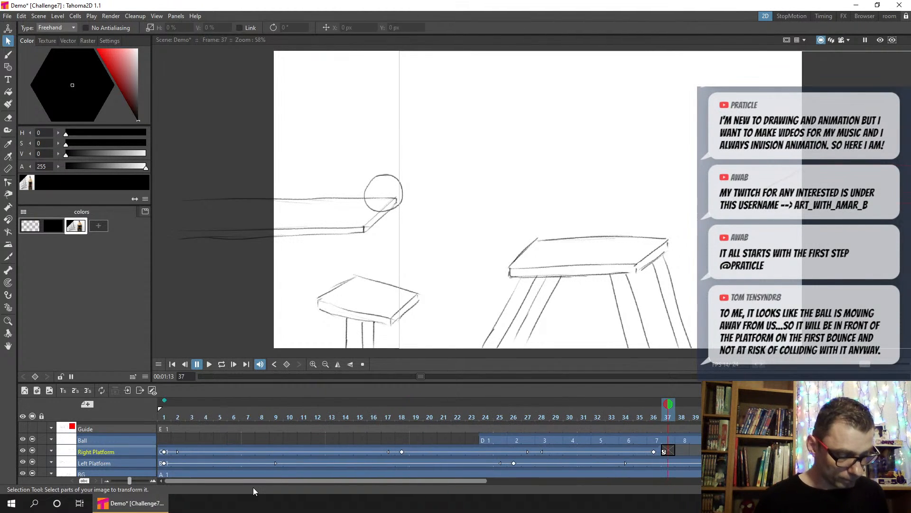
{"action": "left_click_drag", "start_coordinate": [165, 414], "coordinate": [668, 416]}
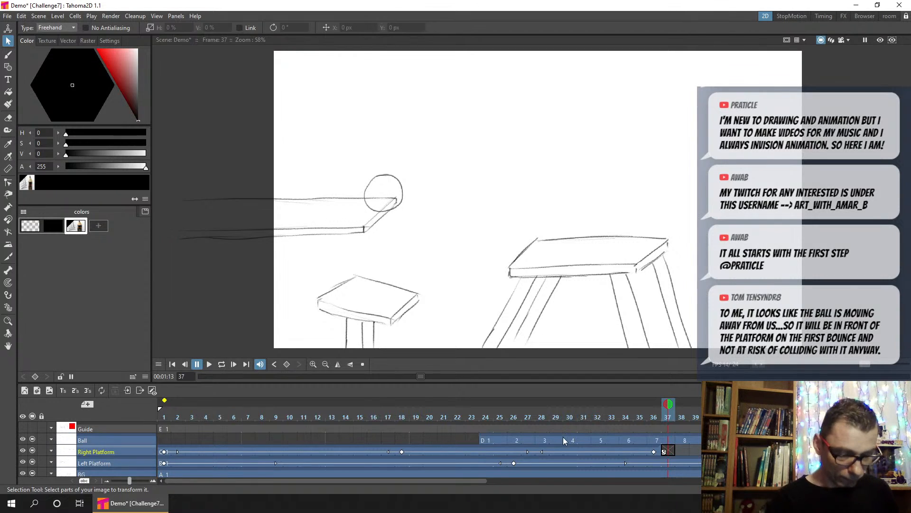
{"action": "left_click", "coordinate": [178, 451]}
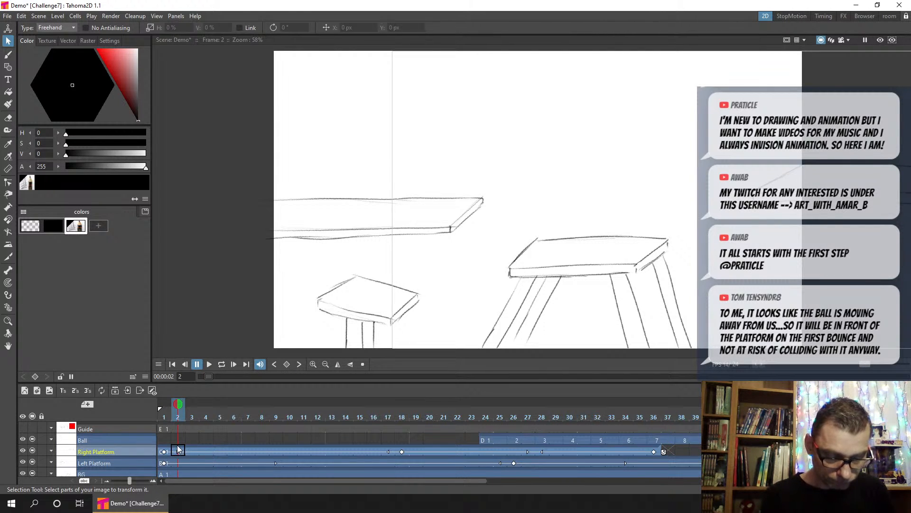
{"action": "left_click_drag", "start_coordinate": [165, 447], "coordinate": [172, 447]}
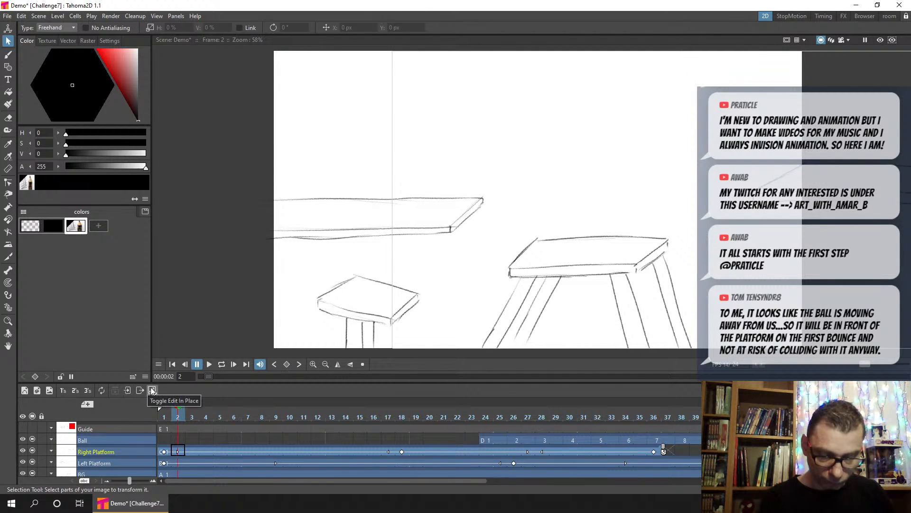
{"action": "left_click", "coordinate": [198, 450]}
{"action": "right_click", "coordinate": [197, 451]}
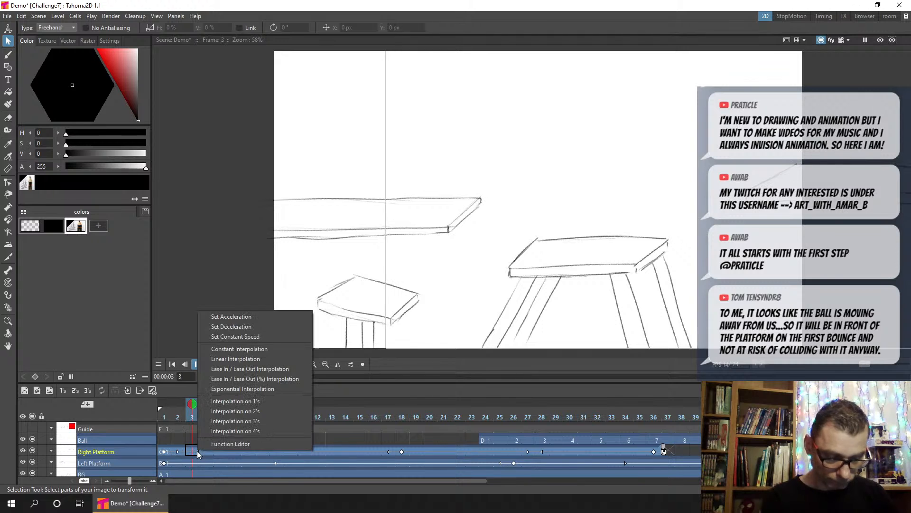
Step: Collapse the Right Platform level into a sub-scene
{"action": "left_click", "coordinate": [143, 451]}
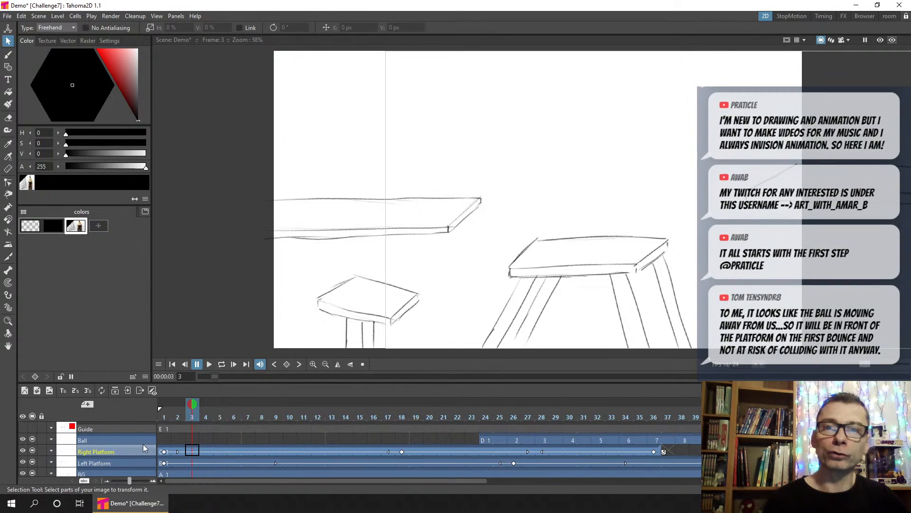
{"action": "right_click", "coordinate": [138, 451]}
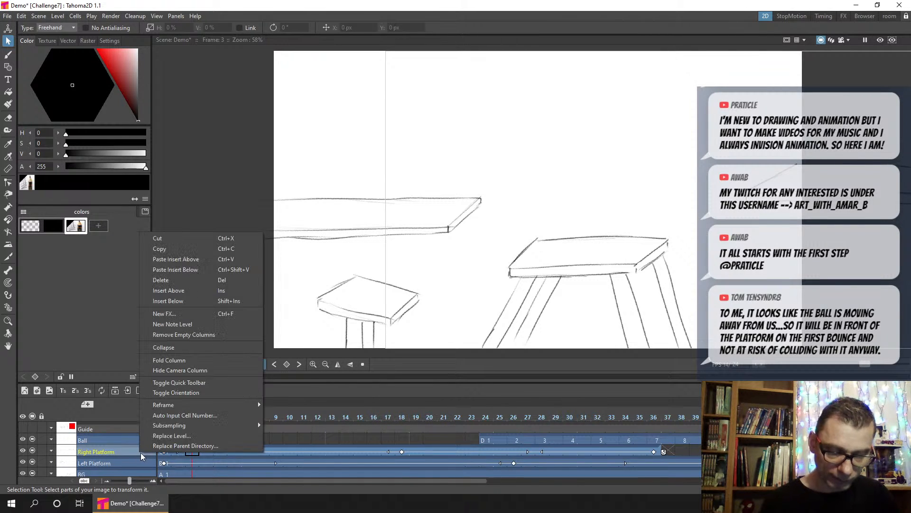
{"action": "left_click", "coordinate": [203, 347]}
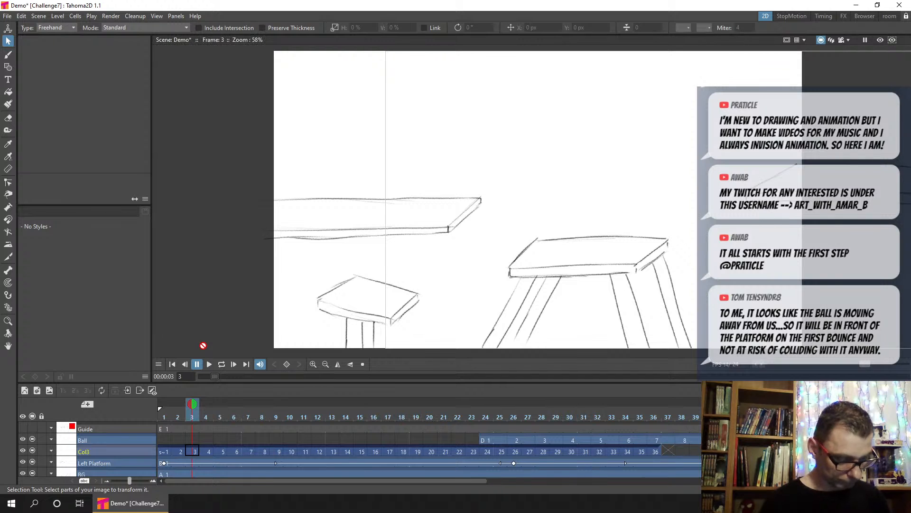
Step: Select the collapsed platform column's cell at frame 2 and open its sub-scene for editing
{"action": "left_click", "coordinate": [163, 453]}
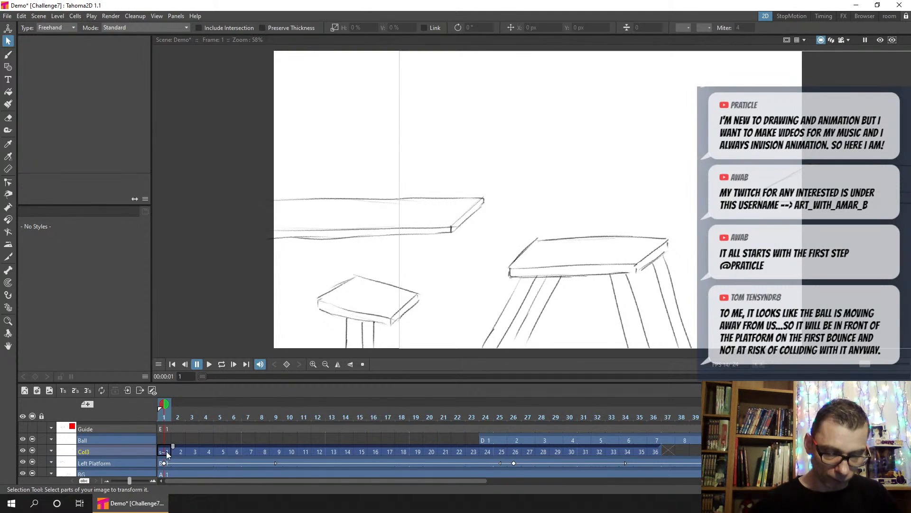
{"action": "left_click", "coordinate": [197, 451]}
{"action": "left_click", "coordinate": [181, 451]}
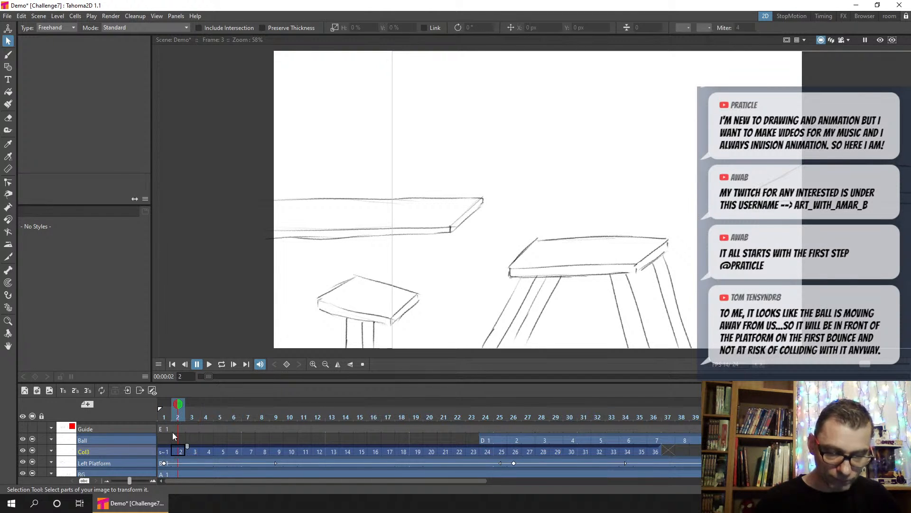
{"action": "left_click", "coordinate": [128, 390]}
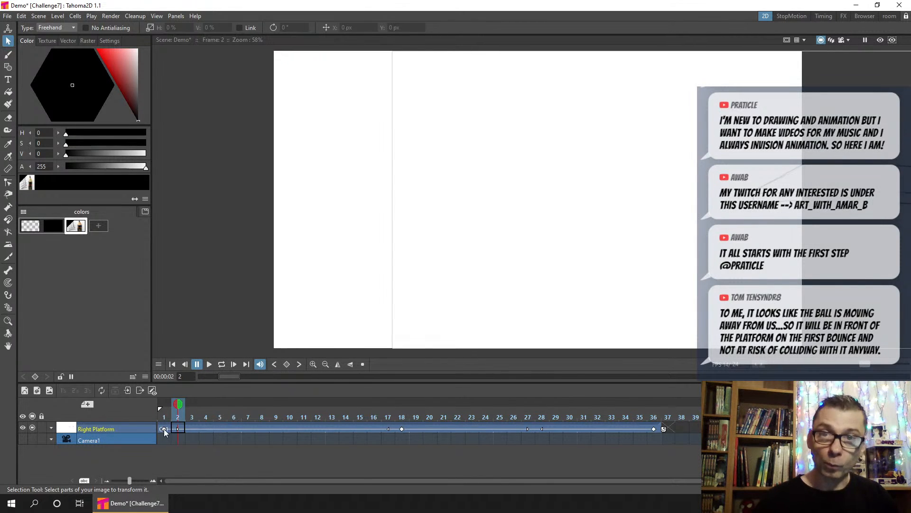
Step: Close the Right Platform's sub-scene to return to the main scene and go to frame 3
{"action": "mouse_move", "coordinate": [177, 418]}
{"action": "left_mouse_down"}
{"action": "mouse_move", "coordinate": [648, 420]}
{"action": "mouse_move", "coordinate": [168, 402]}
{"action": "left_mouse_up"}
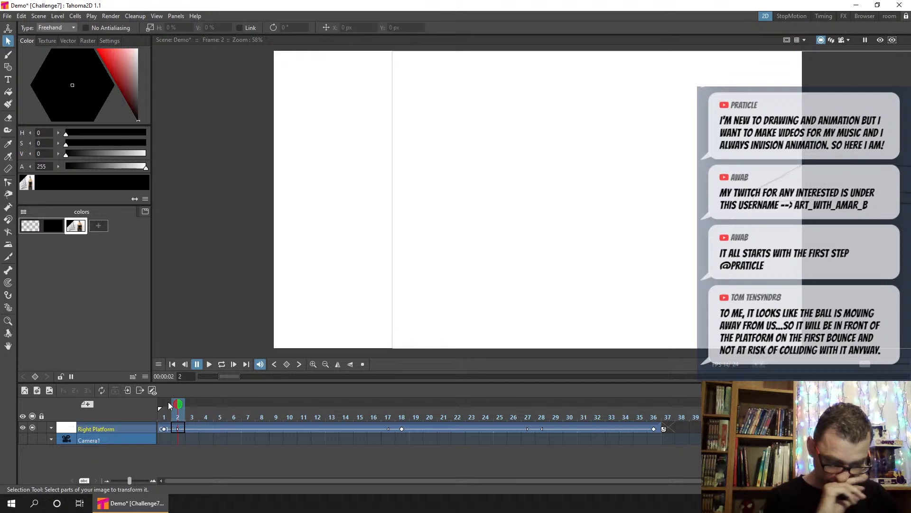
{"action": "left_click", "coordinate": [139, 390]}
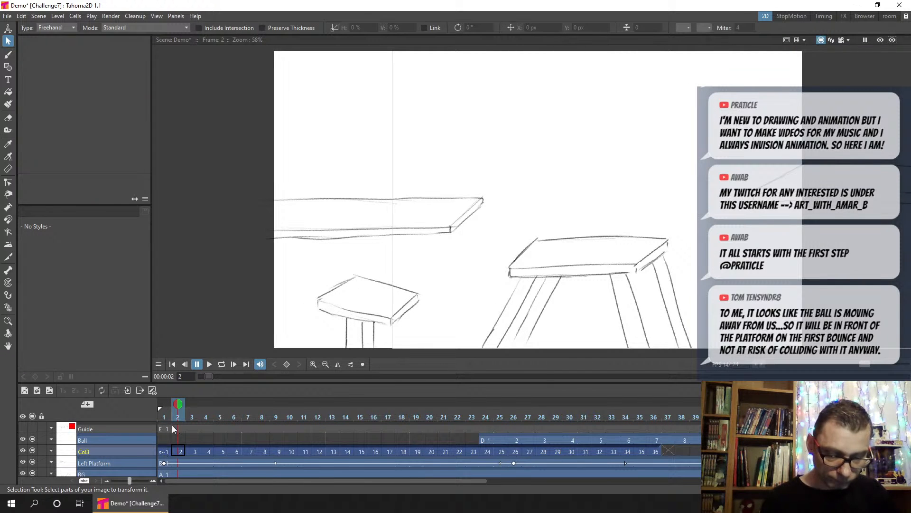
{"action": "left_click_drag", "start_coordinate": [168, 417], "coordinate": [190, 418]}
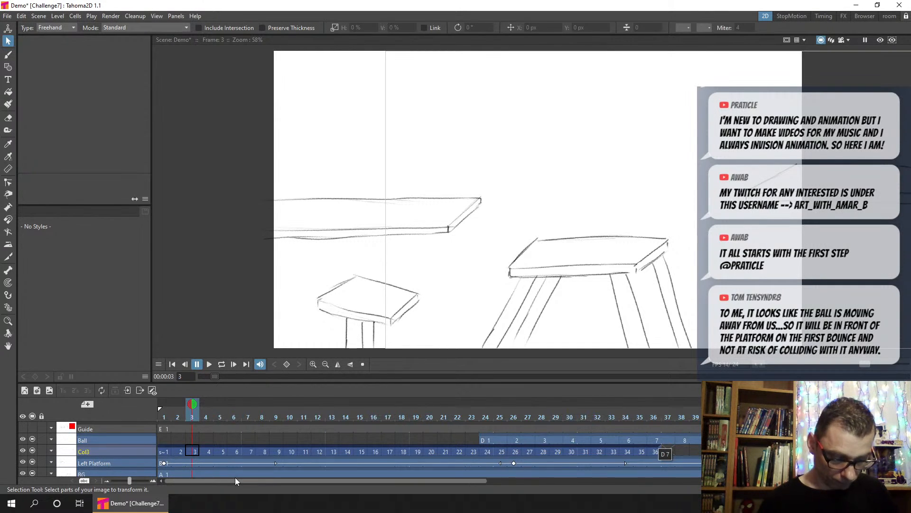
Step: Select the cells of the sub-scene column Col3 and repeat them up to frame 200
{"action": "left_click_drag", "start_coordinate": [225, 480], "coordinate": [215, 447]}
{"action": "left_click", "coordinate": [217, 446]}
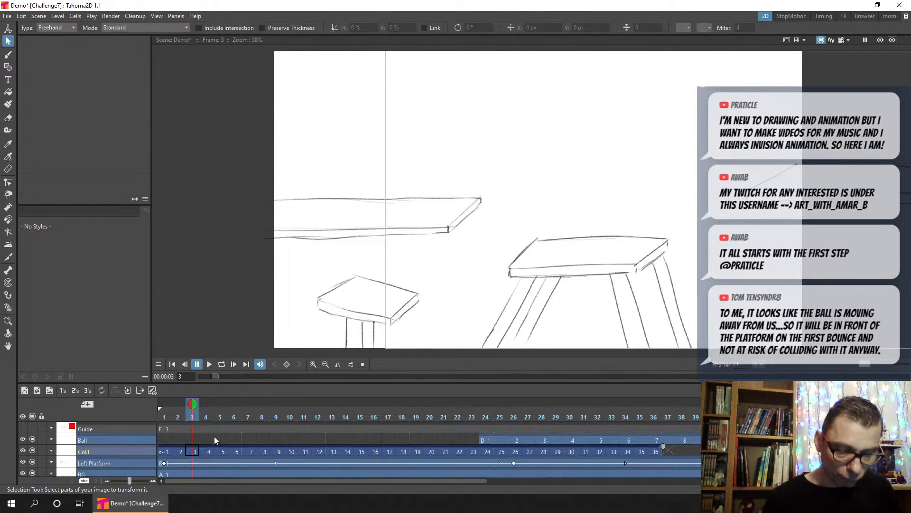
{"action": "right_click", "coordinate": [256, 451]}
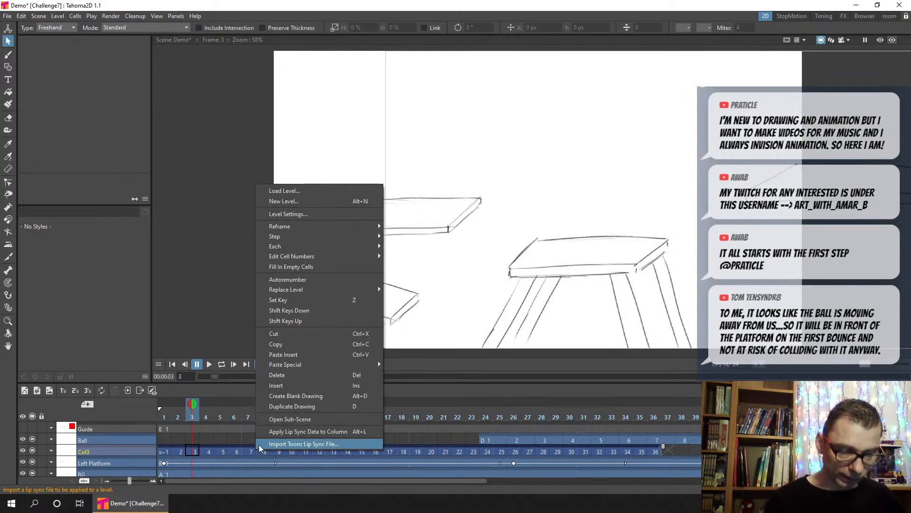
{"action": "mouse_move", "coordinate": [355, 257]}
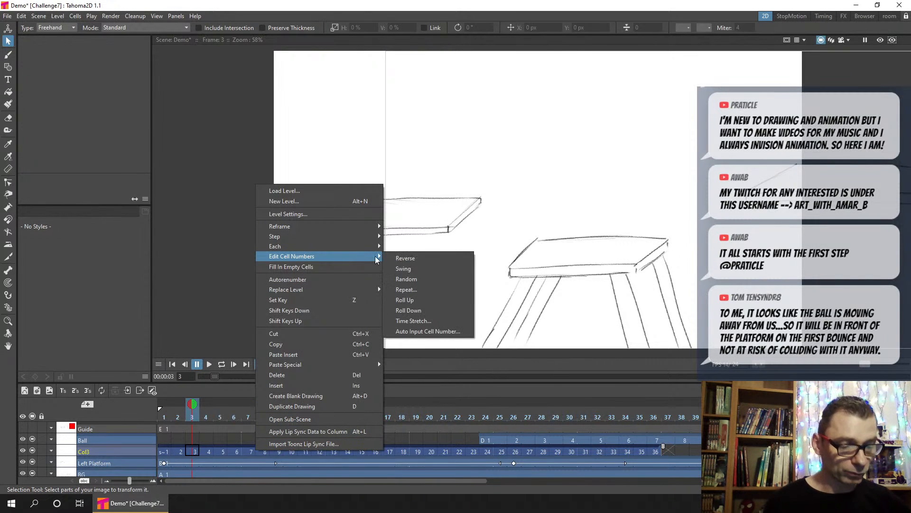
{"action": "left_click", "coordinate": [435, 289]}
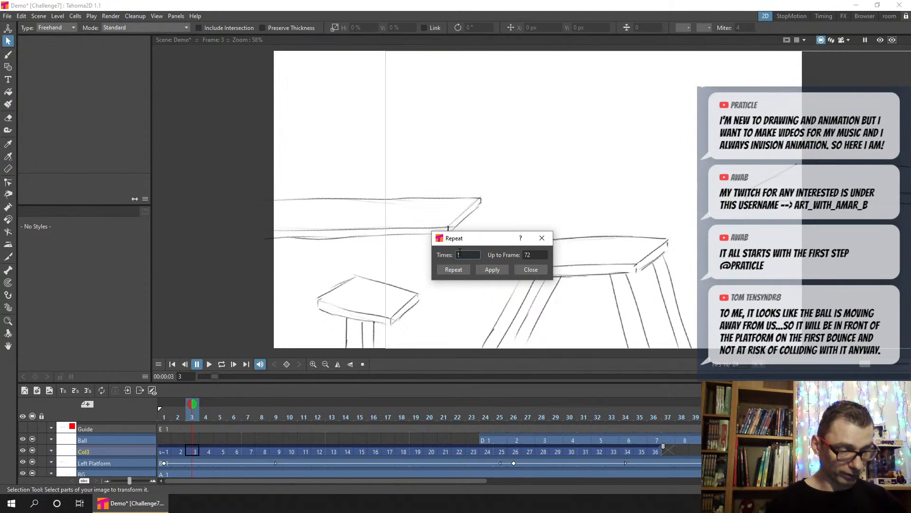
{"action": "left_click", "coordinate": [534, 253]}
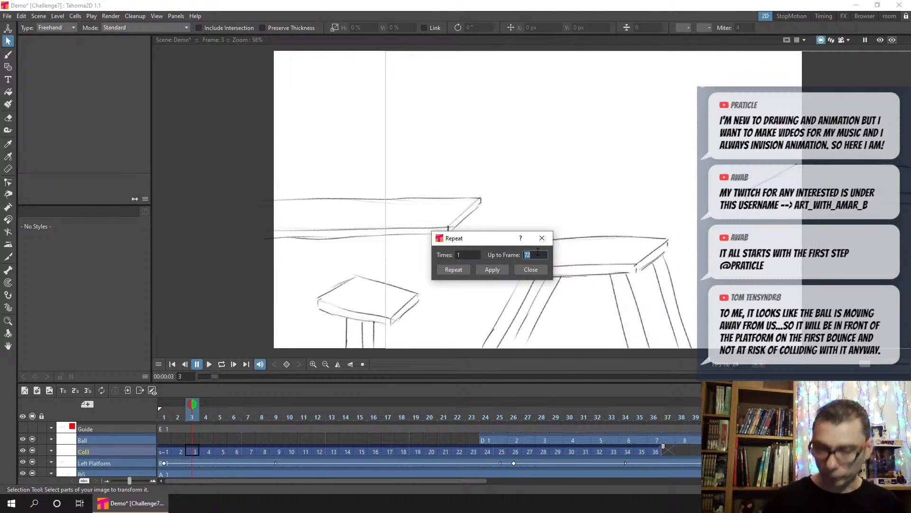
{"action": "type", "text": "200"}
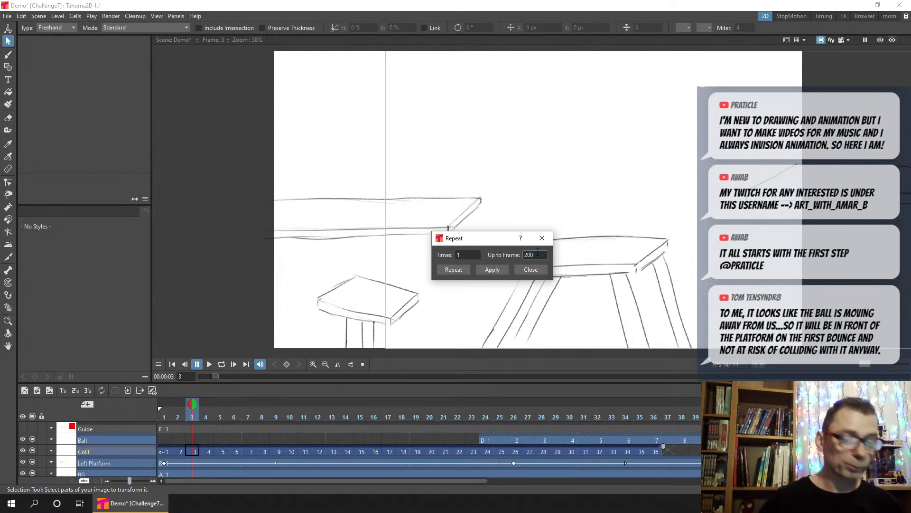
{"action": "left_click", "coordinate": [457, 269]}
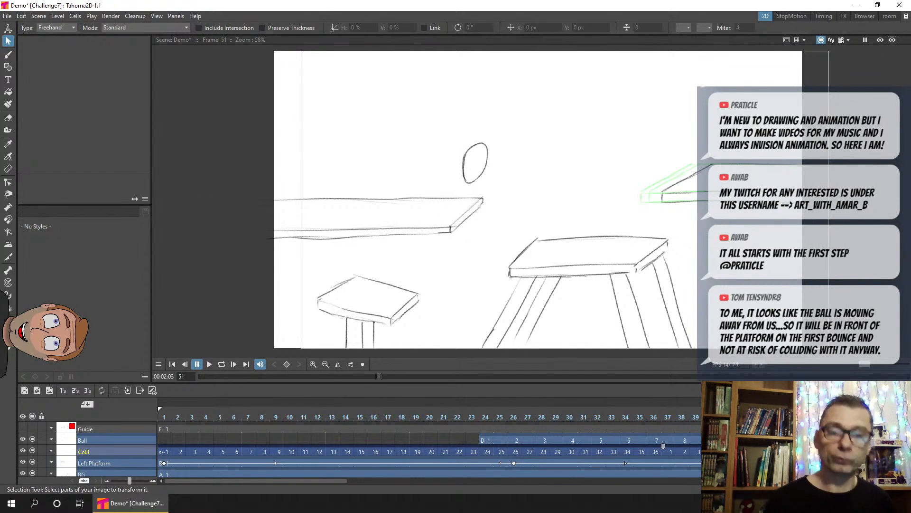
Step: Scrub the main scene around frames 62 to 78 to compare the right platform's position with the ball's bounce
{"action": "left_click_drag", "start_coordinate": [309, 482], "coordinate": [404, 485]}
{"action": "left_click", "coordinate": [315, 451]}
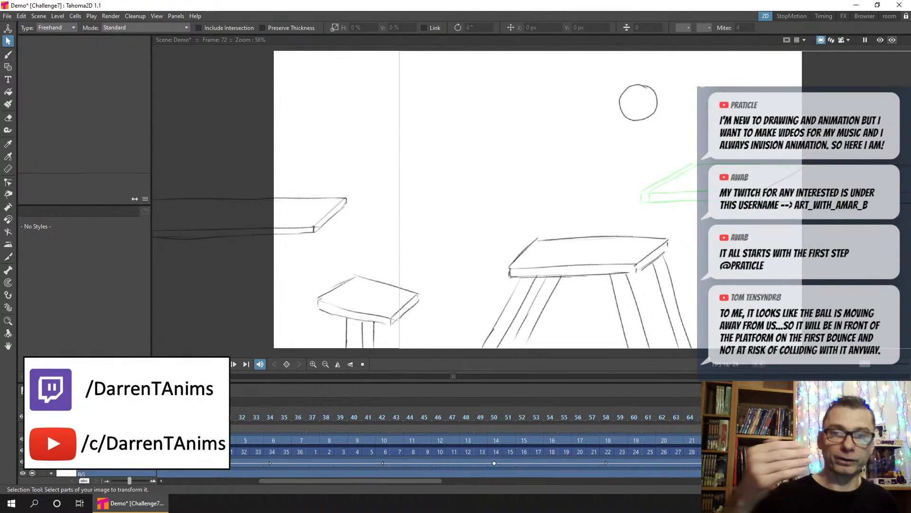
{"action": "left_click_drag", "start_coordinate": [418, 480], "coordinate": [526, 474]}
{"action": "mouse_move", "coordinate": [322, 417]}
{"action": "left_mouse_down"}
{"action": "mouse_move", "coordinate": [463, 416]}
{"action": "mouse_move", "coordinate": [446, 440]}
{"action": "left_mouse_up"}
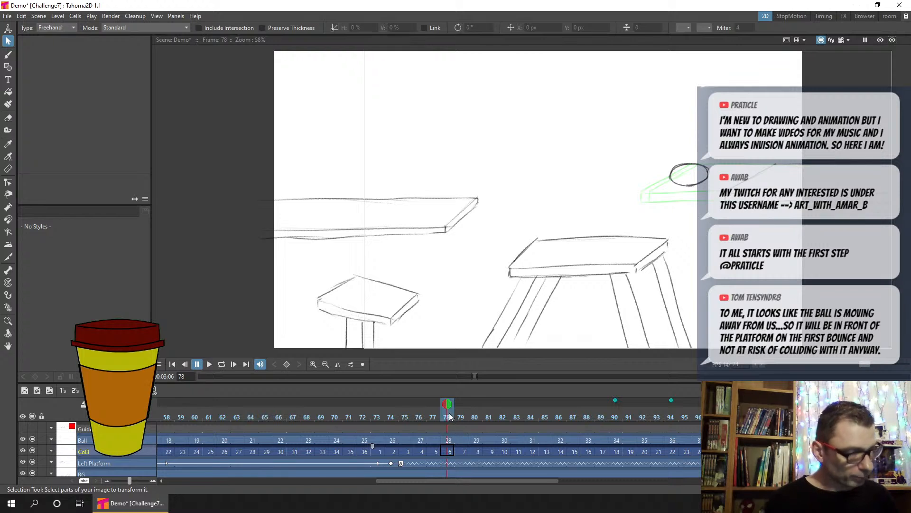
{"action": "left_click", "coordinate": [226, 416]}
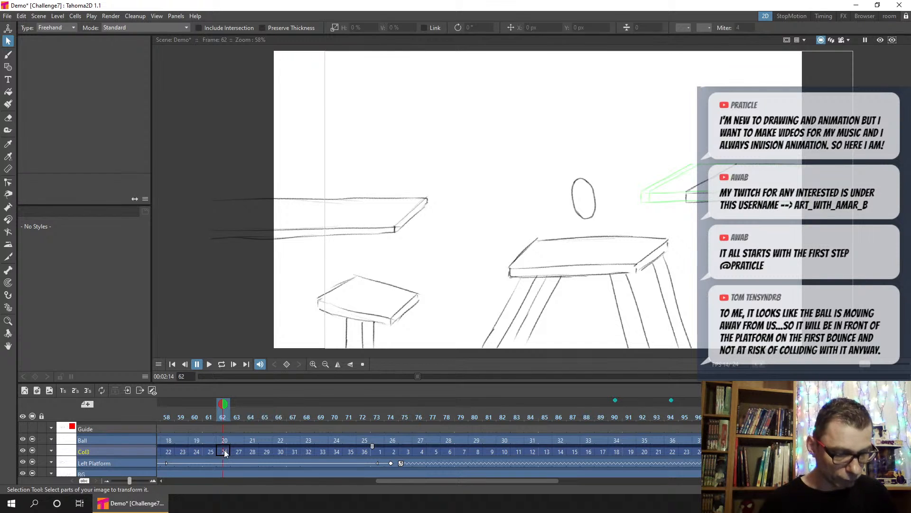
Step: Shift Col3's cells so sub-scene frame 24 falls on frame 78, and scrub to frame 95 to check the ball's landing
{"action": "mouse_move", "coordinate": [238, 446]}
{"action": "left_mouse_down"}
{"action": "mouse_move", "coordinate": [459, 451]}
{"action": "mouse_move", "coordinate": [448, 449]}
{"action": "left_mouse_up"}
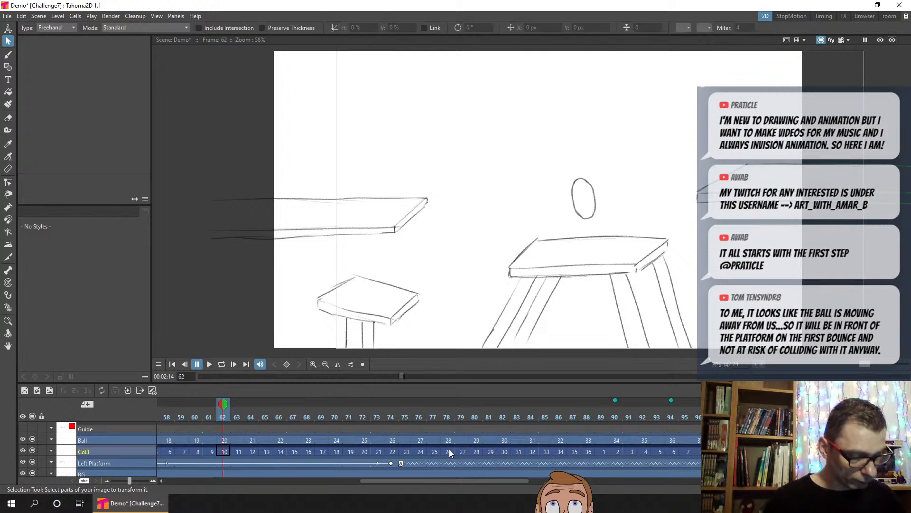
{"action": "left_click", "coordinate": [449, 452]}
{"action": "left_click_drag", "start_coordinate": [448, 414], "coordinate": [435, 445]}
{"action": "left_click", "coordinate": [463, 445]}
{"action": "left_click_drag", "start_coordinate": [395, 413], "coordinate": [448, 413]}
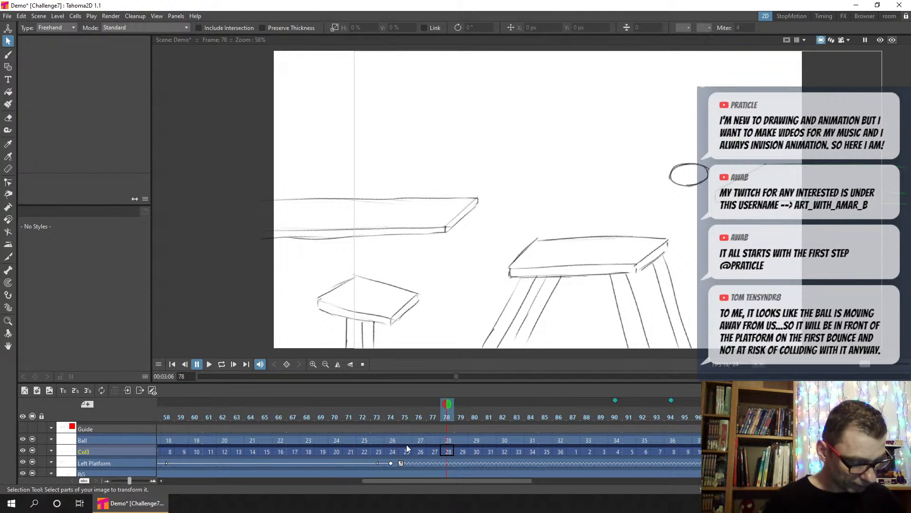
{"action": "left_click_drag", "start_coordinate": [404, 445], "coordinate": [459, 446]}
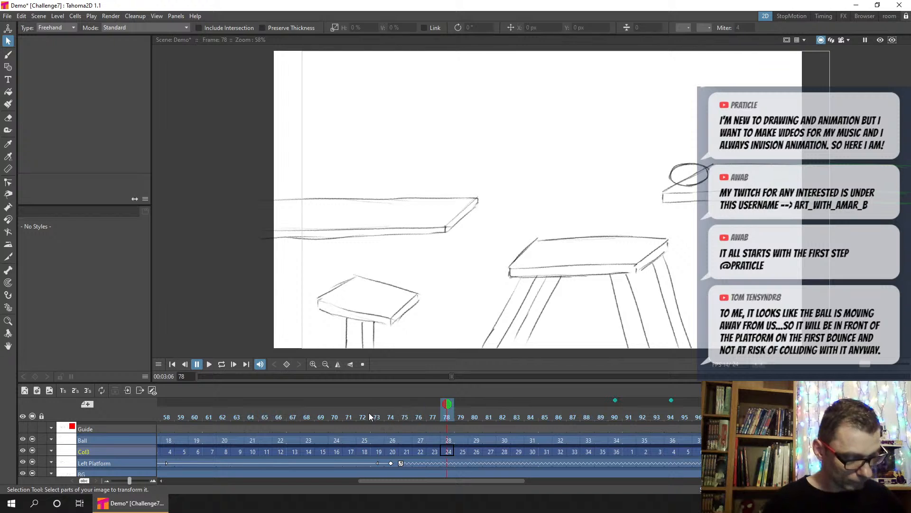
{"action": "left_click_drag", "start_coordinate": [368, 417], "coordinate": [687, 413]}
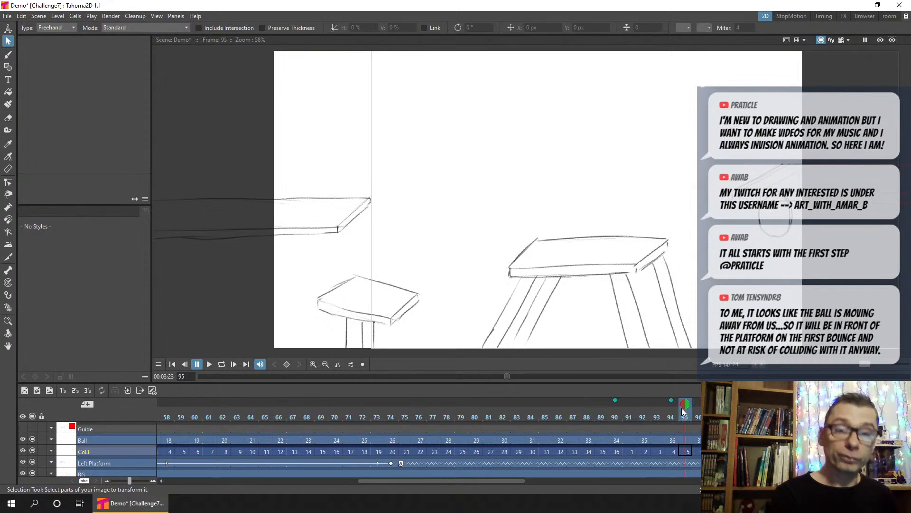
Step: Inside Col3's sub-scene, move the Right Platform's frame 18 keyframe to frame 28 and its frame 36 keyframe further along, and return to the main scene
{"action": "left_click", "coordinate": [504, 451]}
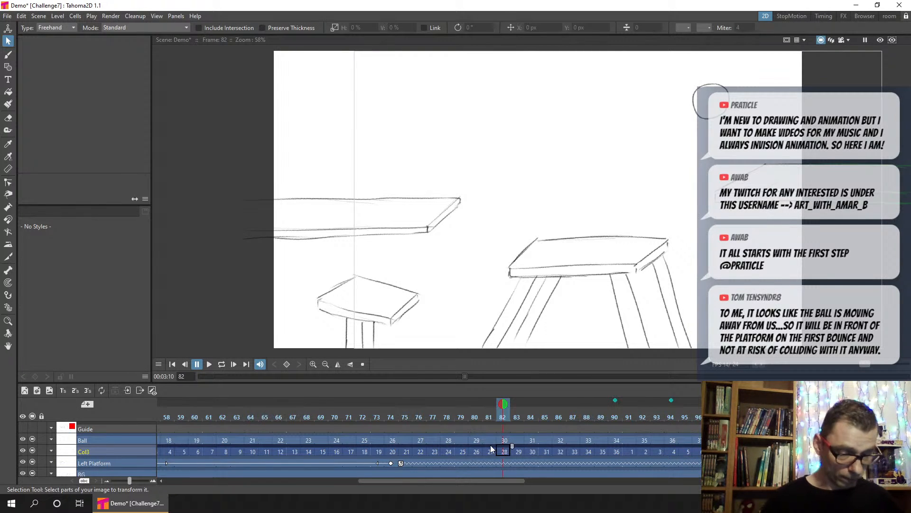
{"action": "left_click", "coordinate": [126, 391]}
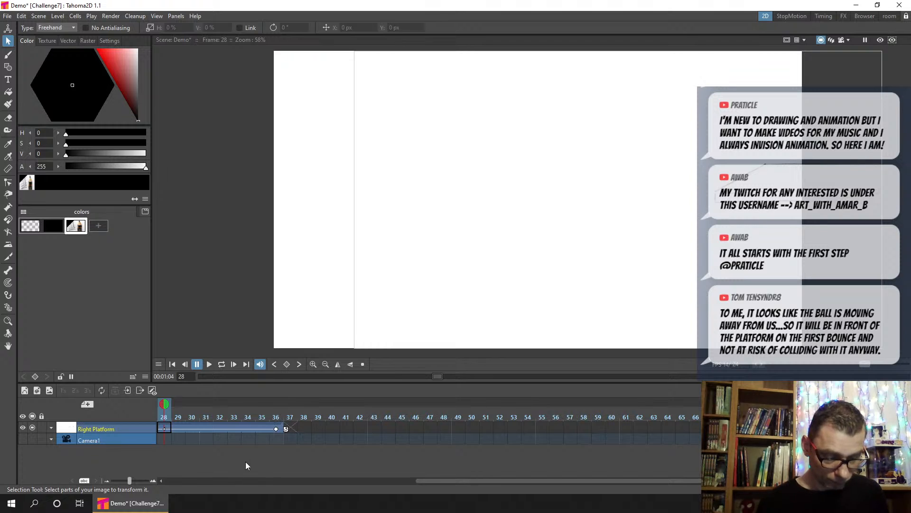
{"action": "left_click", "coordinate": [199, 481]}
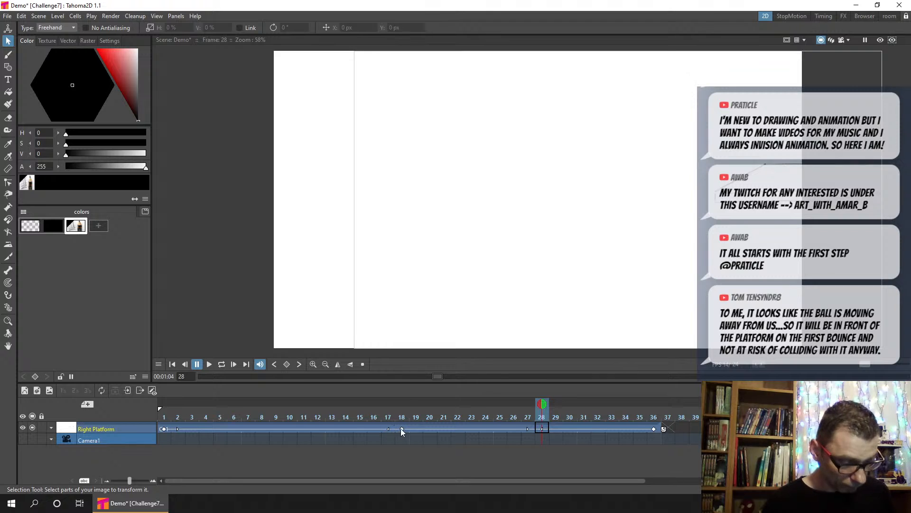
{"action": "left_click_drag", "start_coordinate": [401, 427], "coordinate": [420, 430]}
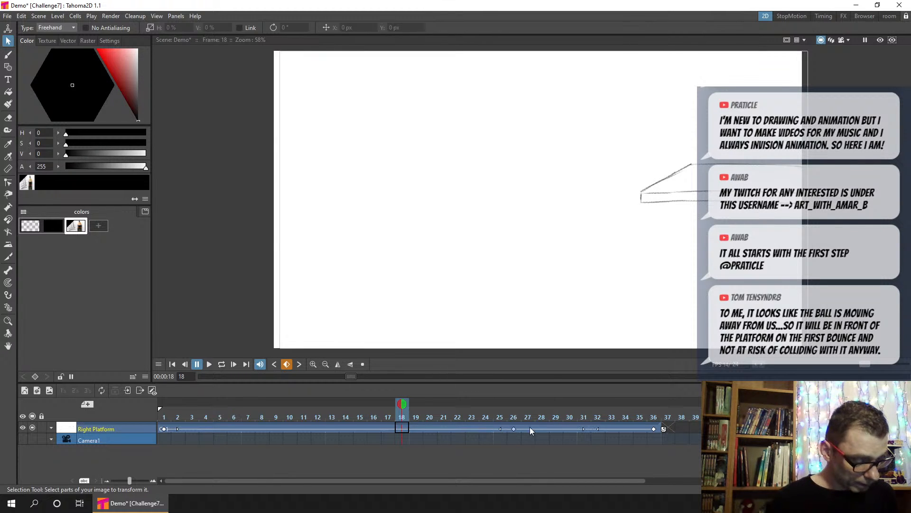
{"action": "left_click_drag", "start_coordinate": [529, 426], "coordinate": [542, 426]}
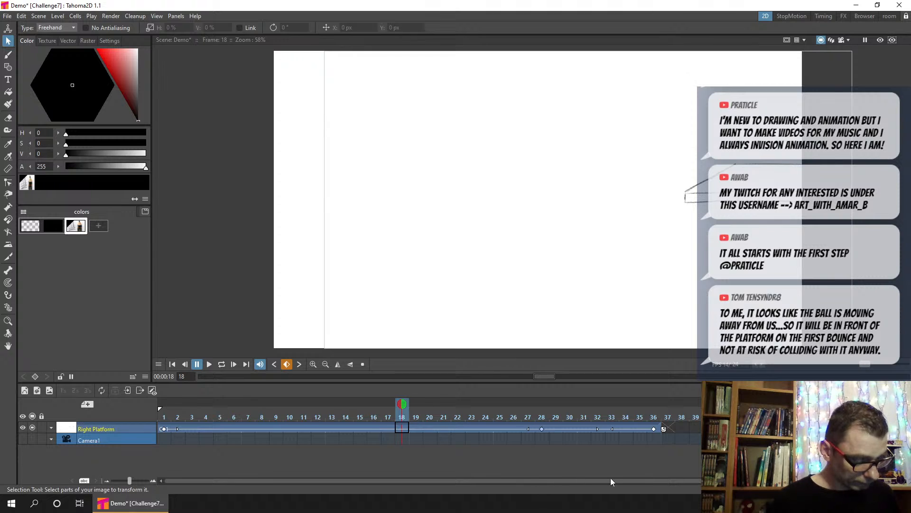
{"action": "left_click", "coordinate": [654, 428]}
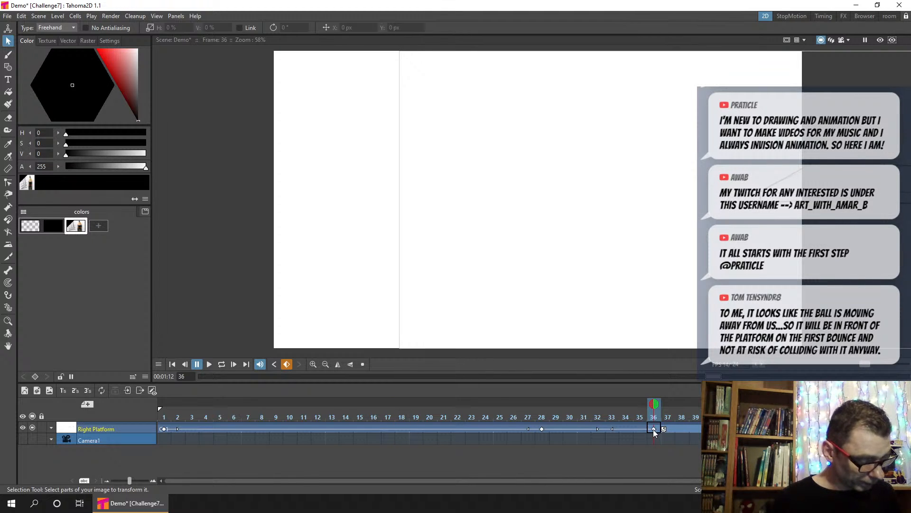
{"action": "left_click", "coordinate": [654, 429]}
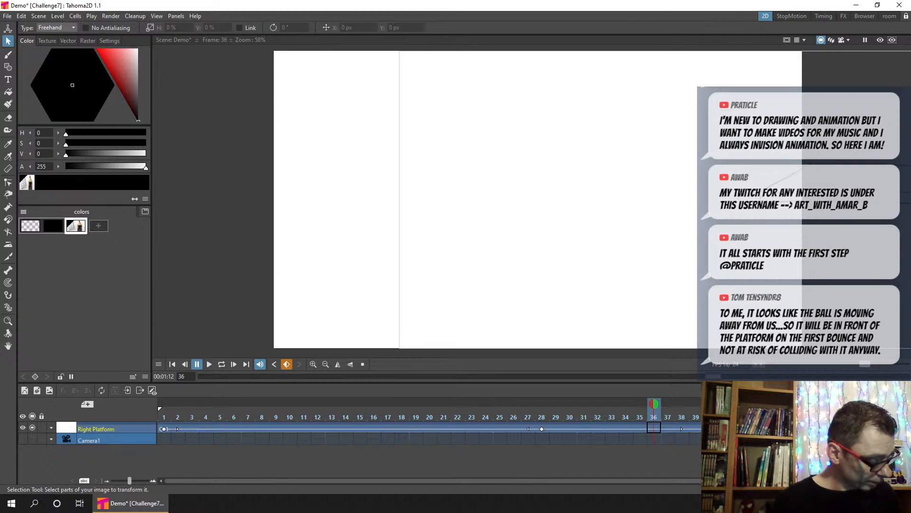
{"action": "scroll", "coordinate": [427, 427], "scroll_direction": "right", "scroll_amount": 4}
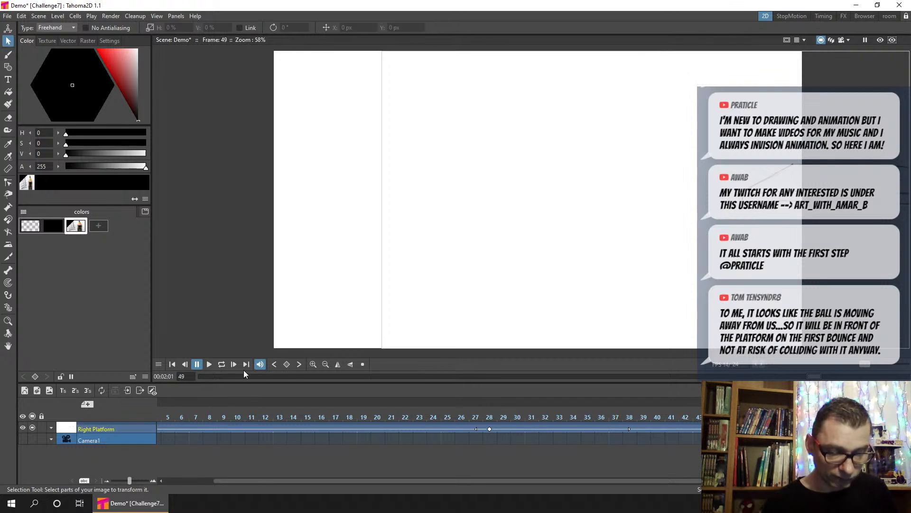
{"action": "left_click", "coordinate": [137, 390]}
Step: Delete Col3's repeated cells from frame 55 onward and extend the remaining sub-scene exposure past frame 72
{"action": "mouse_move", "coordinate": [274, 483]}
{"action": "left_mouse_down"}
{"action": "mouse_move", "coordinate": [172, 485]}
{"action": "mouse_move", "coordinate": [253, 493]}
{"action": "mouse_move", "coordinate": [290, 482]}
{"action": "left_mouse_up"}
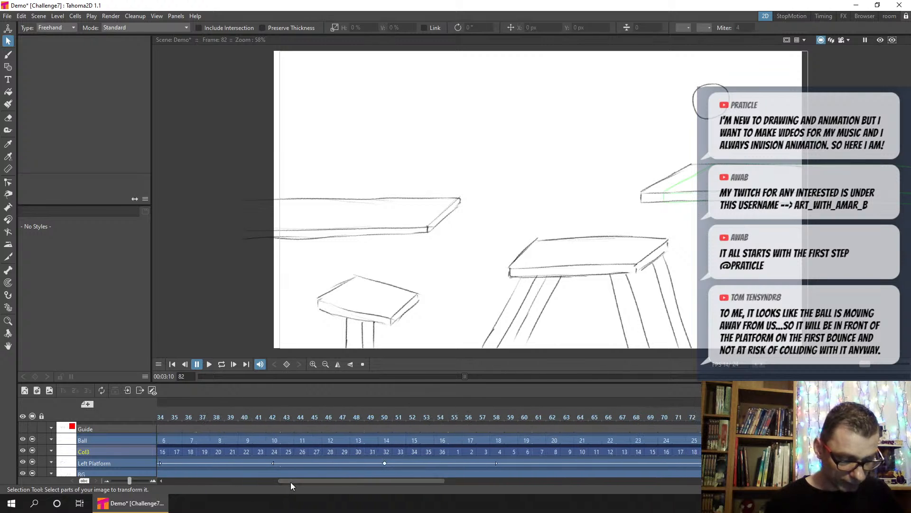
{"action": "left_click", "coordinate": [456, 452]}
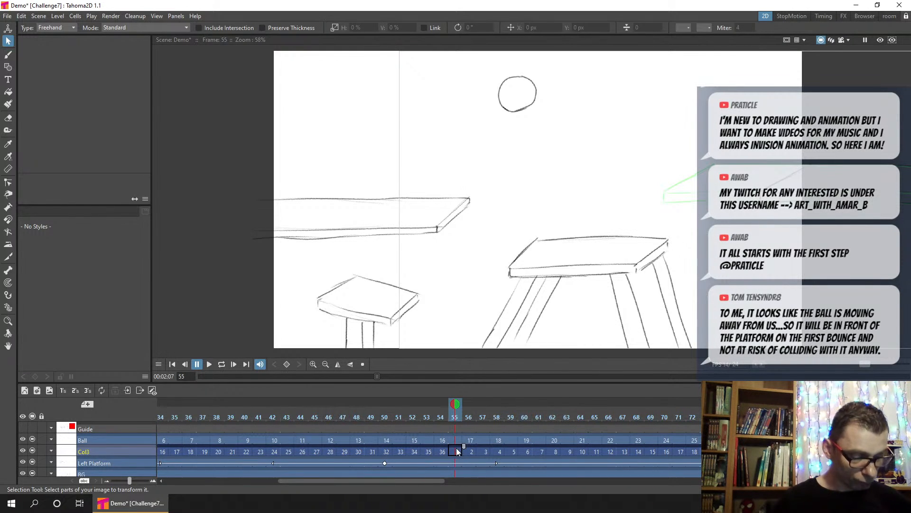
{"action": "key", "text": "Delete"}
{"action": "double_click", "coordinate": [472, 446]}
{"action": "key", "text": "Delete"}
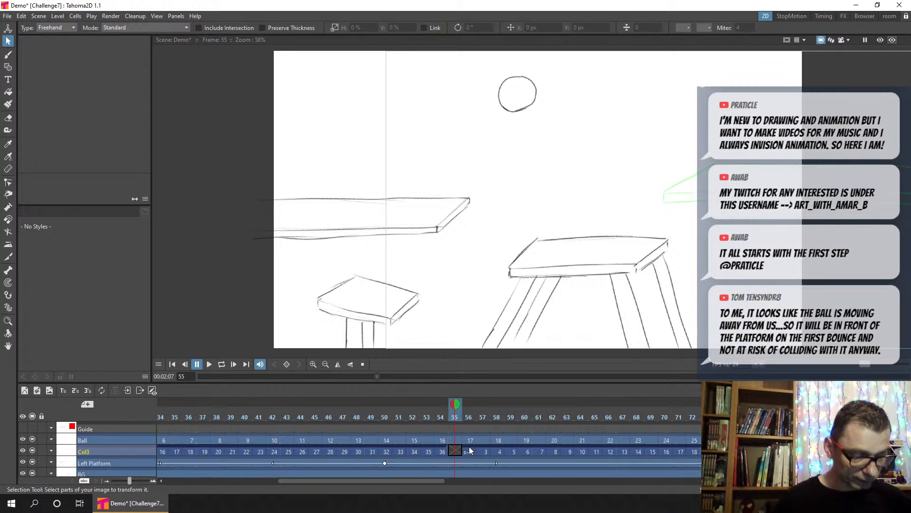
{"action": "left_click", "coordinate": [429, 452]}
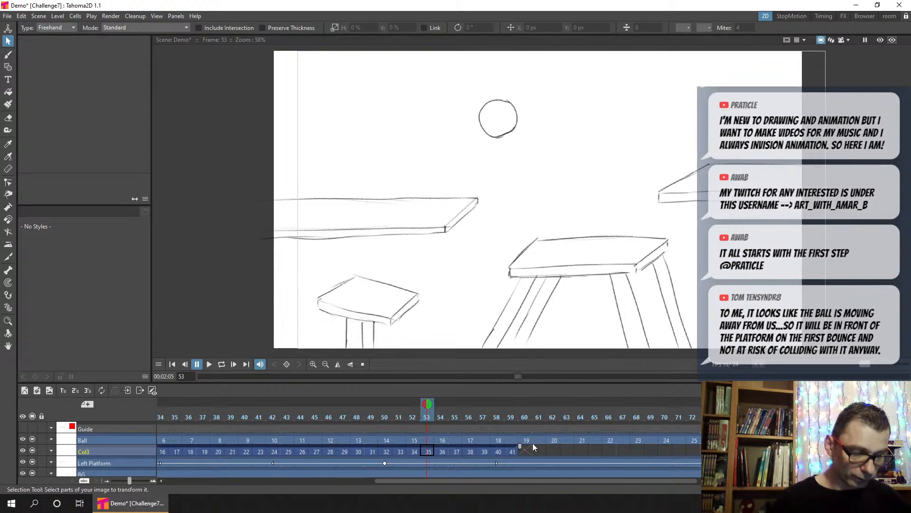
{"action": "left_click_drag", "start_coordinate": [548, 444], "coordinate": [577, 446]}
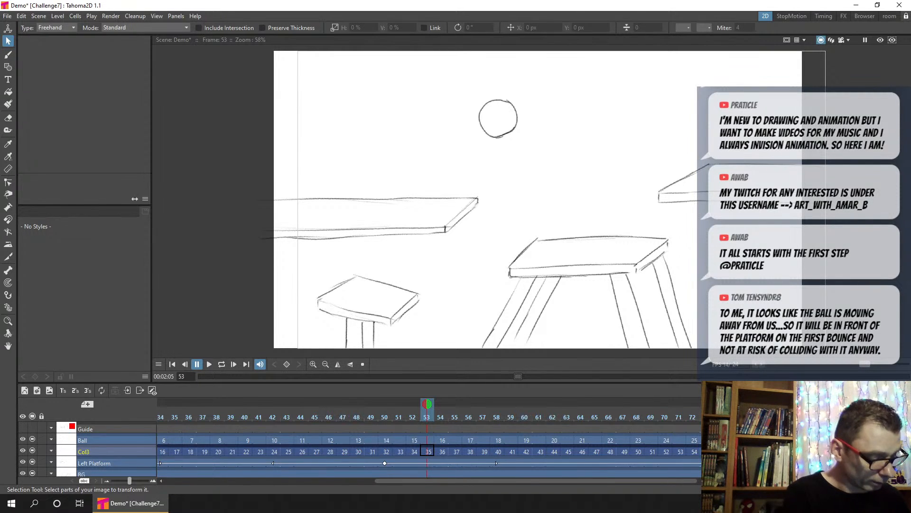
Step: Repeat all of Col3's sub-scene cells beyond frame 74 with the Repeat cell-number command
{"action": "left_click", "coordinate": [677, 452]}
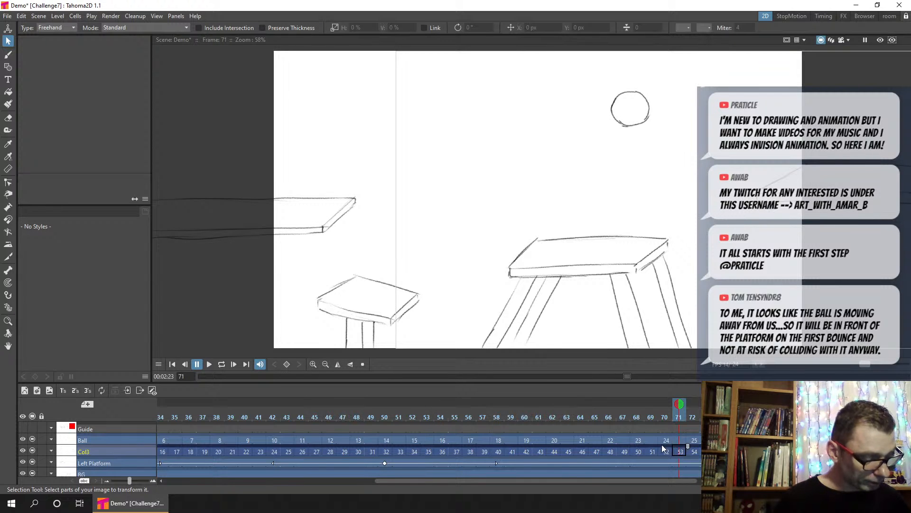
{"action": "right_click", "coordinate": [655, 448]}
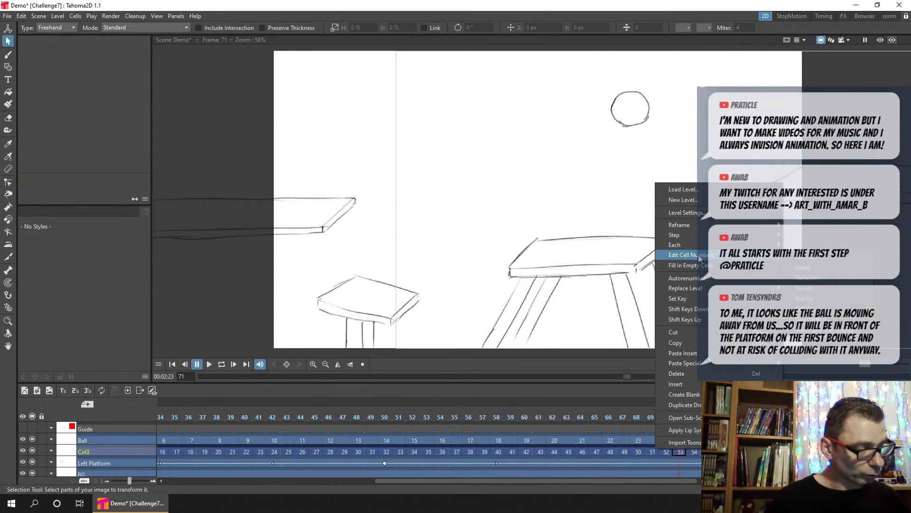
{"action": "left_click", "coordinate": [822, 288]}
{"action": "double_click", "coordinate": [542, 254]}
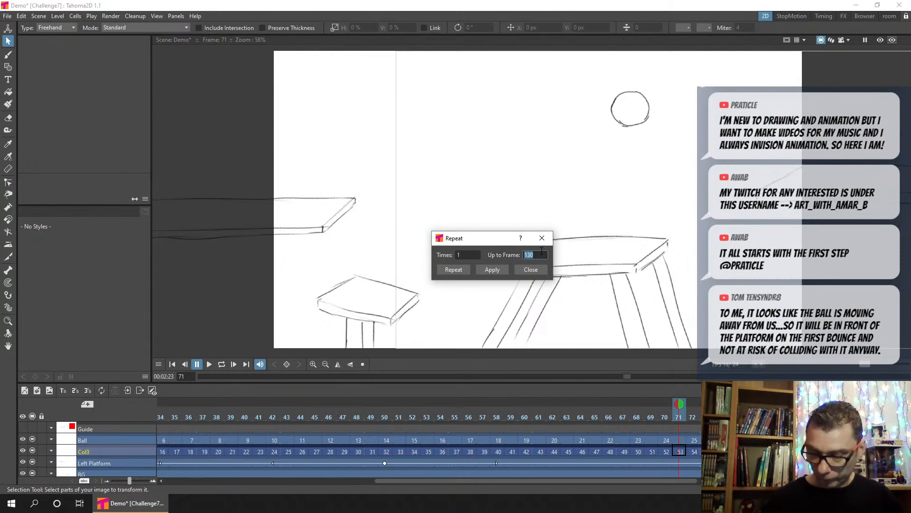
{"action": "type", "text": "230"}
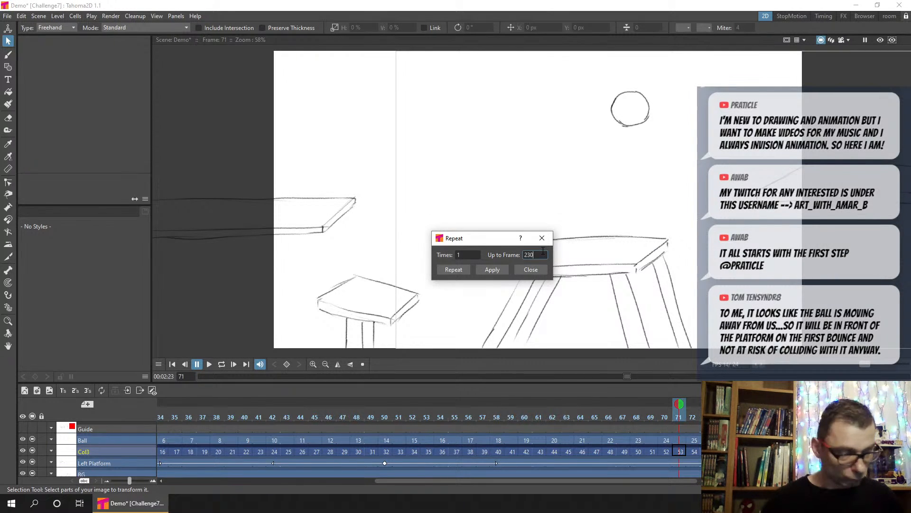
{"action": "type", "text": "0"}
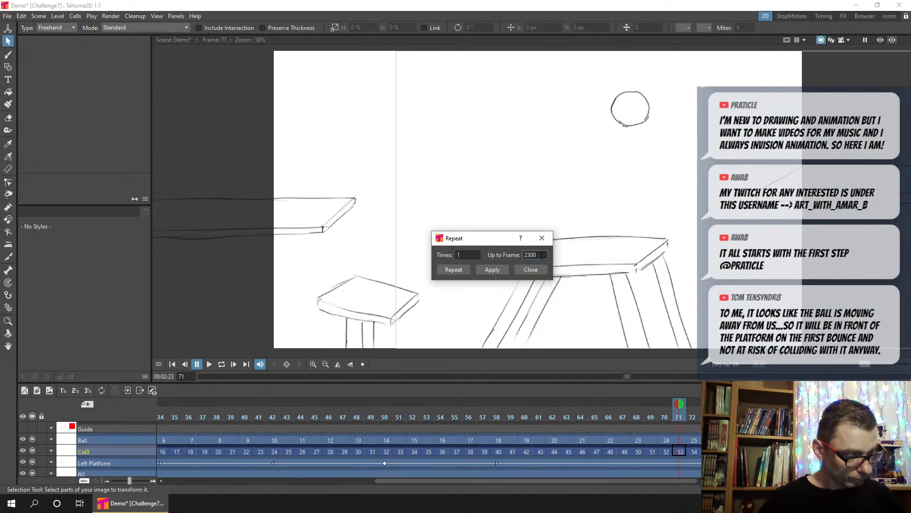
{"action": "left_click", "coordinate": [458, 268]}
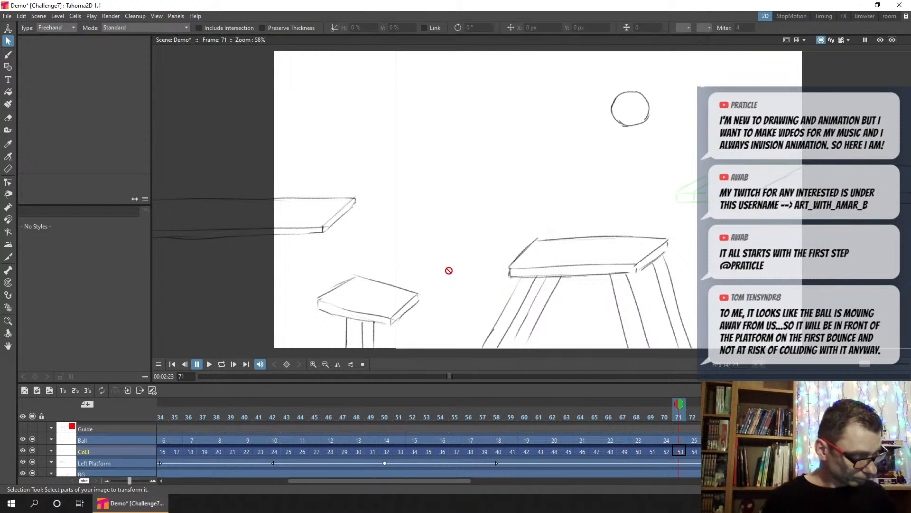
Step: Shift Col3's cells so sub-scene frame 35 falls on frame 79, and scrub to frame 96 to compare the platform with the ball
{"action": "left_click_drag", "start_coordinate": [440, 479], "coordinate": [584, 491]}
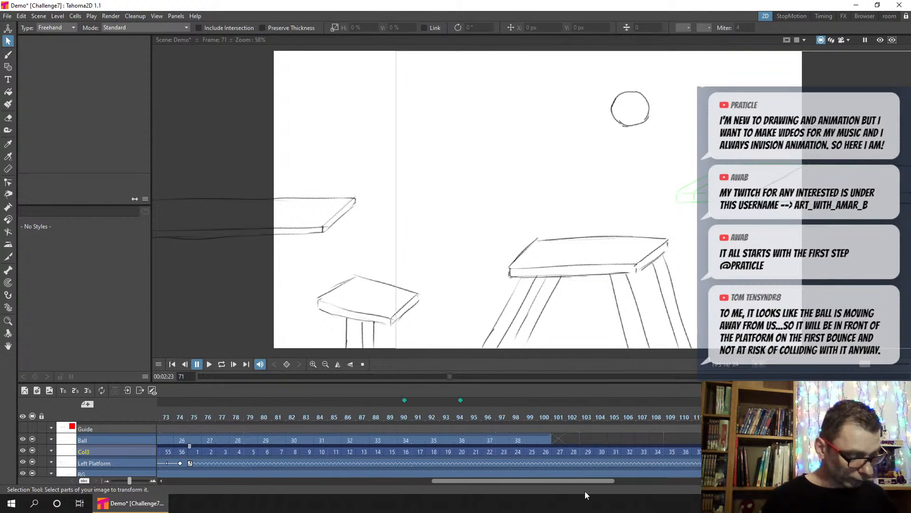
{"action": "mouse_move", "coordinate": [224, 414]}
{"action": "left_mouse_down"}
{"action": "mouse_move", "coordinate": [260, 412]}
{"action": "mouse_move", "coordinate": [207, 406]}
{"action": "mouse_move", "coordinate": [238, 414]}
{"action": "left_mouse_up"}
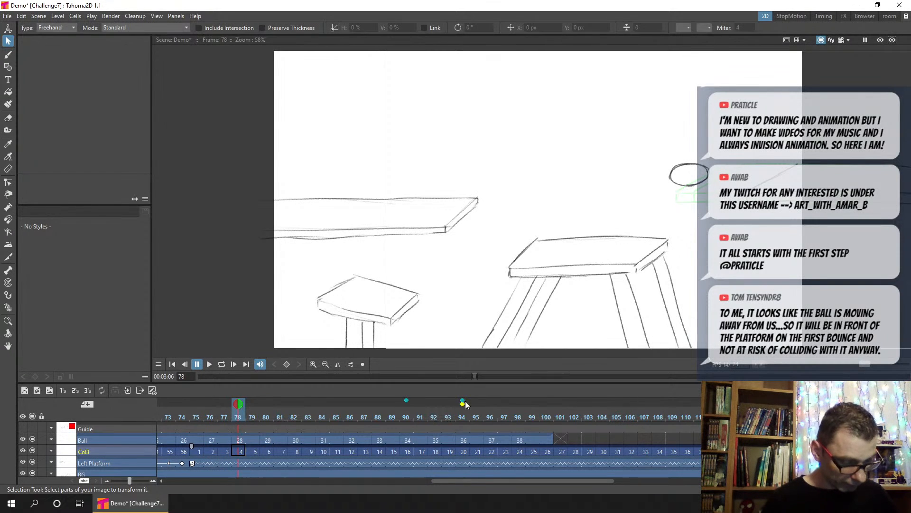
{"action": "left_click_drag", "start_coordinate": [472, 477], "coordinate": [432, 476]}
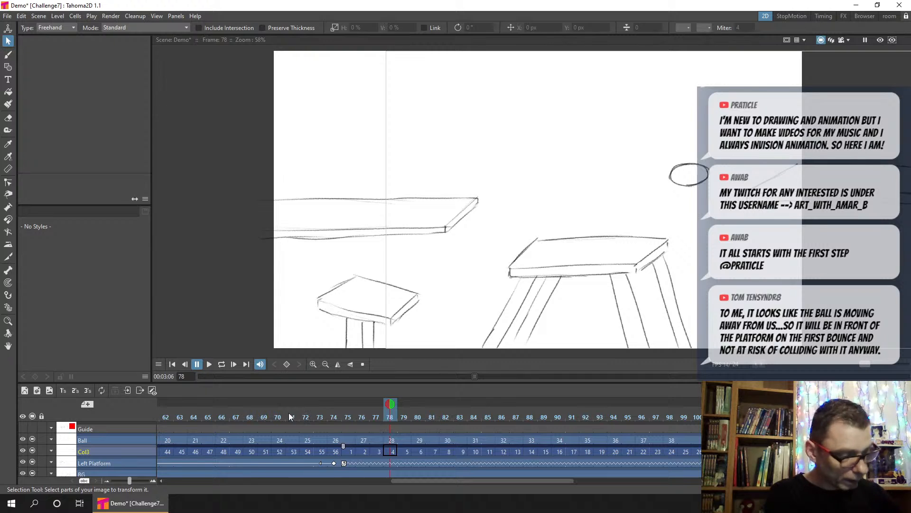
{"action": "left_click_drag", "start_coordinate": [291, 417], "coordinate": [264, 411]}
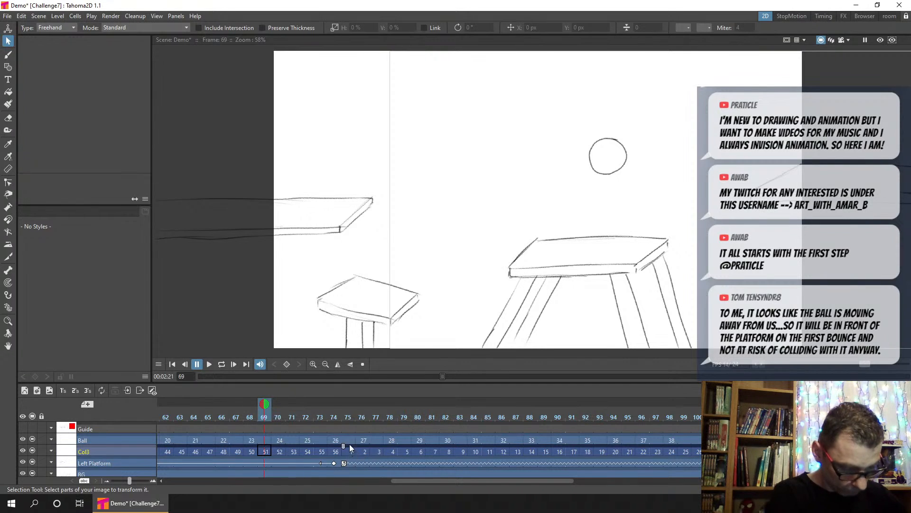
{"action": "left_click_drag", "start_coordinate": [355, 412], "coordinate": [390, 416]}
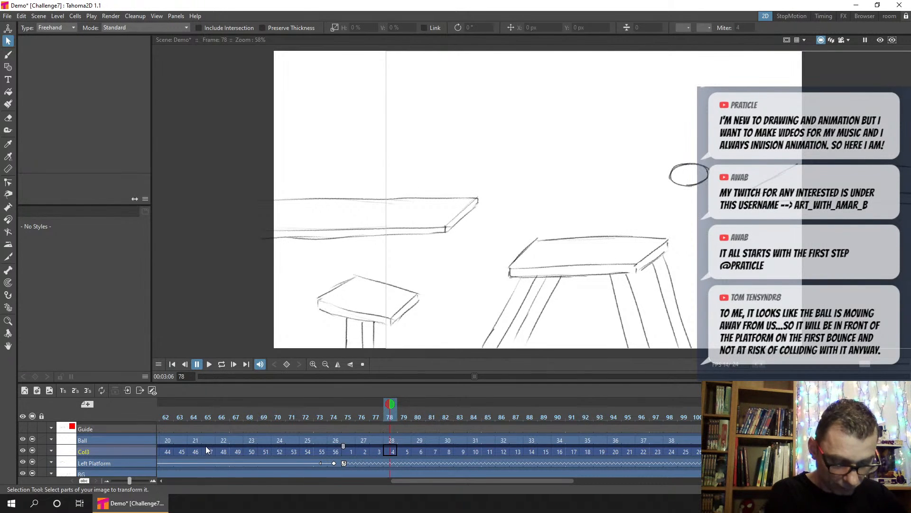
{"action": "left_click_drag", "start_coordinate": [206, 445], "coordinate": [379, 451]}
{"action": "left_click", "coordinate": [403, 451]}
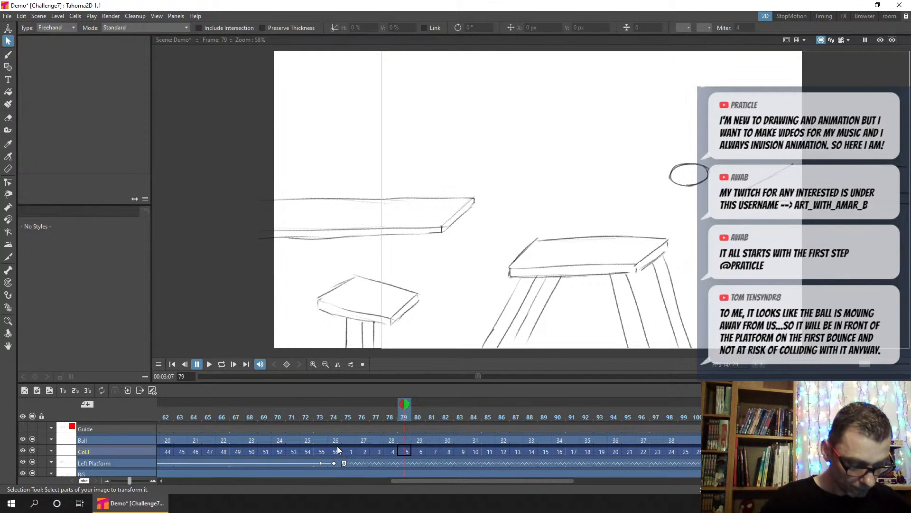
{"action": "mouse_move", "coordinate": [338, 446]}
{"action": "left_mouse_down"}
{"action": "mouse_move", "coordinate": [690, 449]}
{"action": "mouse_move", "coordinate": [676, 441]}
{"action": "left_mouse_up"}
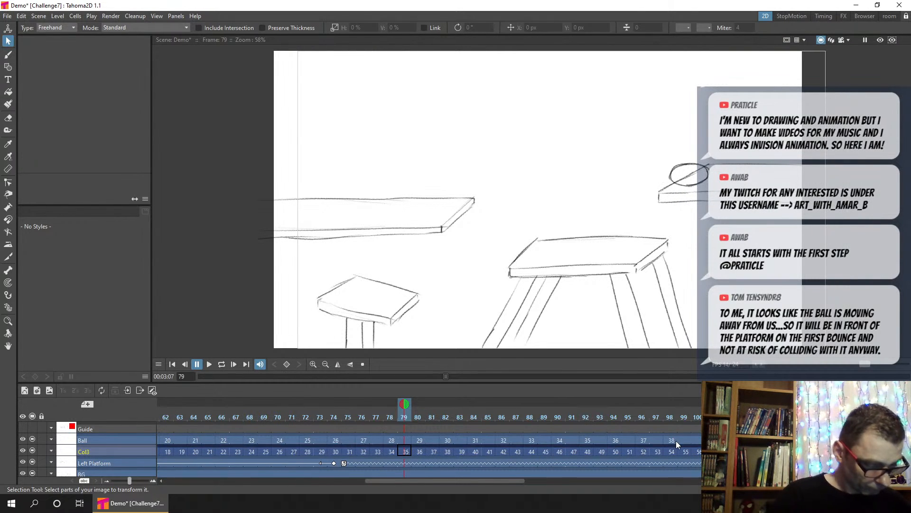
{"action": "mouse_move", "coordinate": [303, 415]}
{"action": "left_mouse_down"}
{"action": "mouse_move", "coordinate": [548, 414]}
{"action": "mouse_move", "coordinate": [665, 426]}
{"action": "mouse_move", "coordinate": [461, 416]}
{"action": "left_mouse_up"}
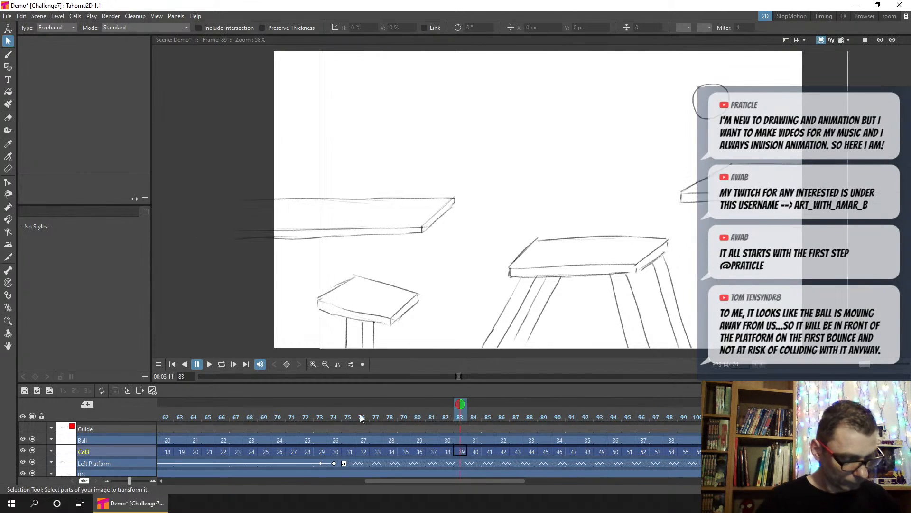
{"action": "mouse_move", "coordinate": [360, 417]}
{"action": "left_mouse_down"}
{"action": "mouse_move", "coordinate": [243, 414]}
{"action": "mouse_move", "coordinate": [326, 397]}
{"action": "mouse_move", "coordinate": [637, 406]}
{"action": "left_mouse_up"}
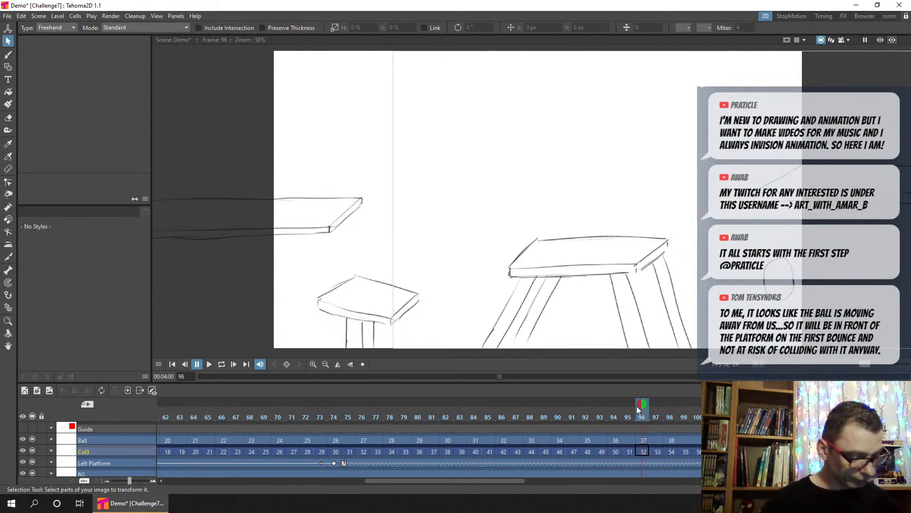
Step: Inside Col3's sub-scene, move the Right Platform's frame 28 keyframe to frame 26 and its frame 56 keyframe to frame 52, and save the scene
{"action": "left_click", "coordinate": [441, 446]}
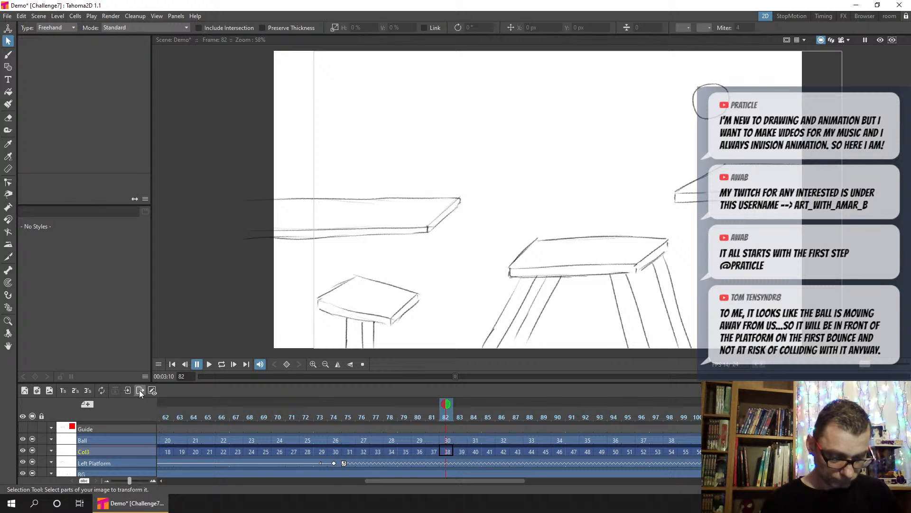
{"action": "left_click", "coordinate": [317, 452]}
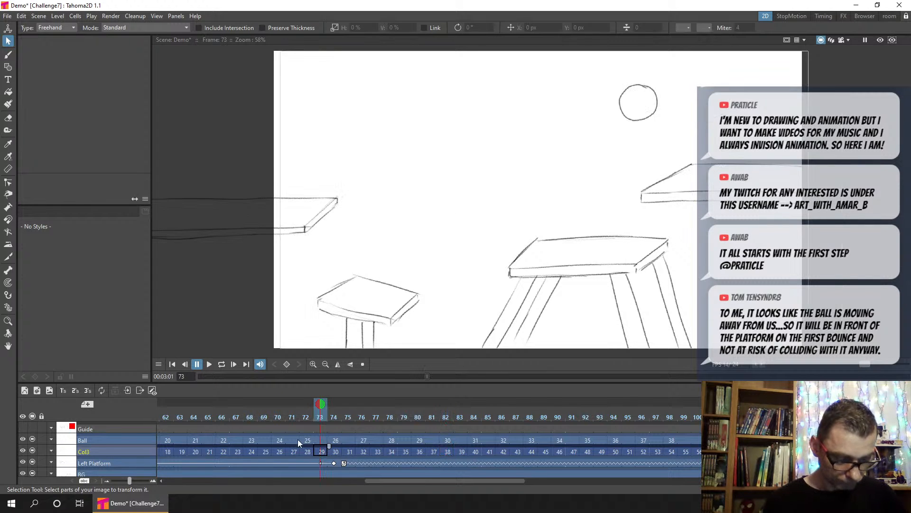
{"action": "left_click", "coordinate": [125, 396]}
{"action": "left_click_drag", "start_coordinate": [447, 481], "coordinate": [412, 482]}
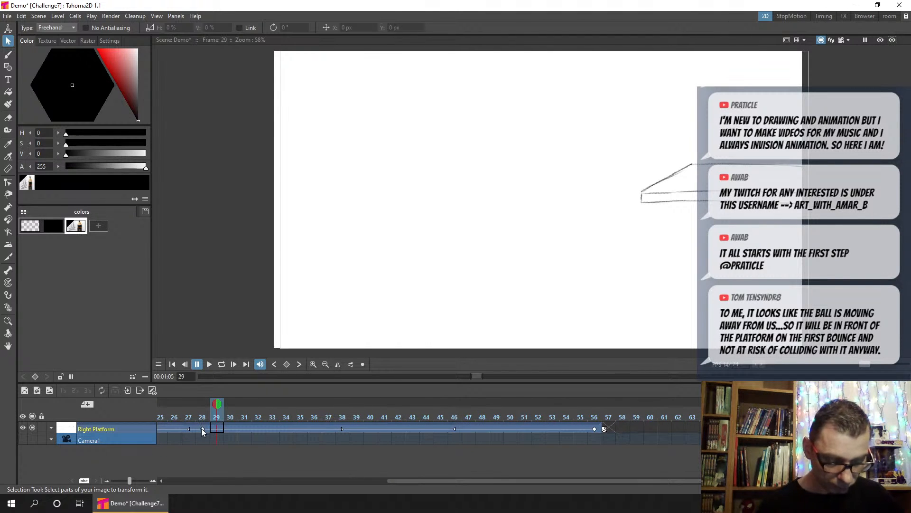
{"action": "left_click_drag", "start_coordinate": [422, 481], "coordinate": [321, 482]}
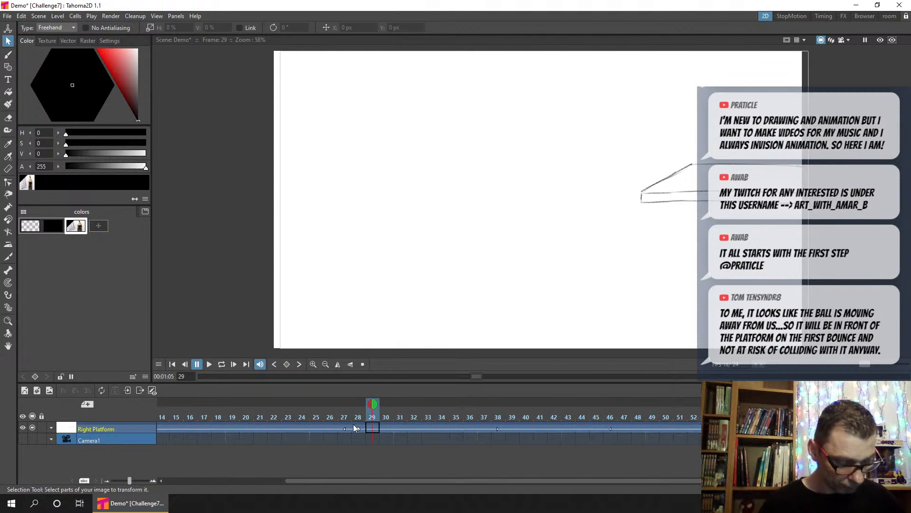
{"action": "left_click", "coordinate": [358, 430]}
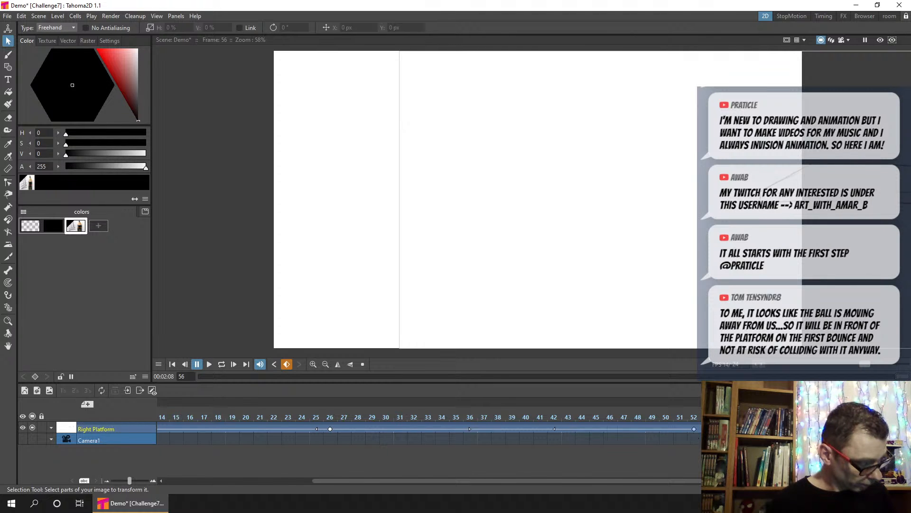
{"action": "left_click", "coordinate": [750, 429]}
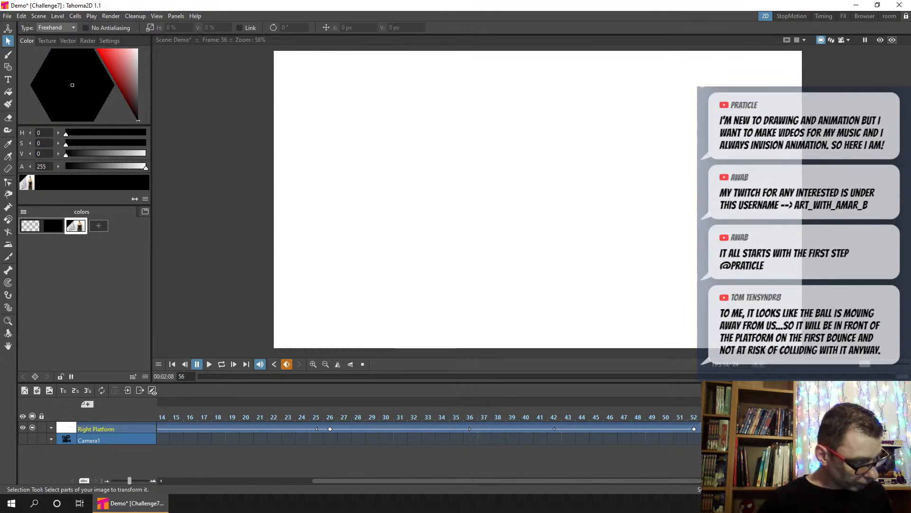
{"action": "mouse_move", "coordinate": [674, 417]}
{"action": "left_mouse_down"}
{"action": "mouse_move", "coordinate": [666, 417]}
{"action": "mouse_move", "coordinate": [689, 416]}
{"action": "left_mouse_up"}
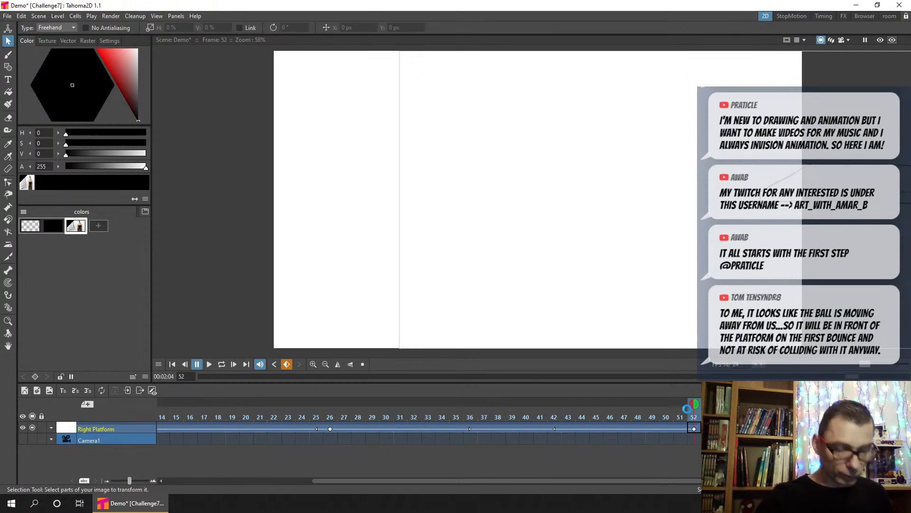
{"action": "key", "text": "ctrl+s"}
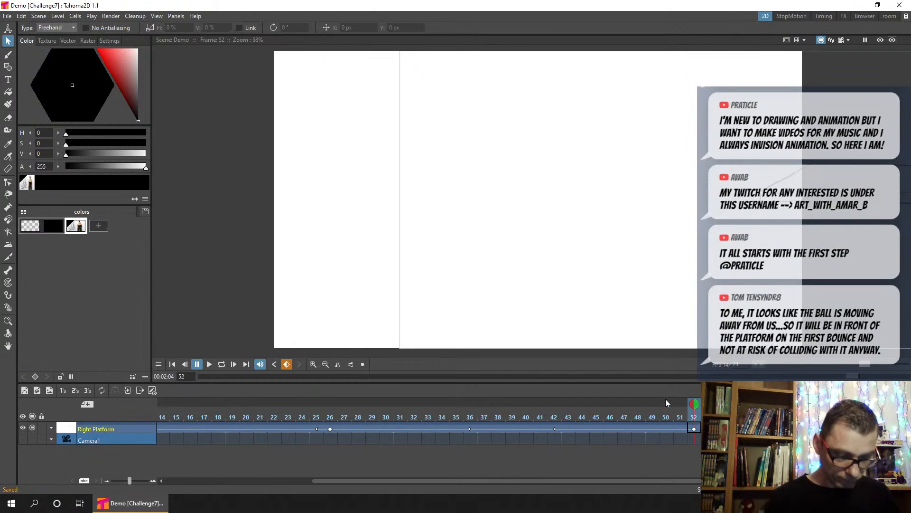
Step: Return to the main scene and delete Col3's cells from frame 97 onward, leaving sub-scene frame 52 as the last cell
{"action": "left_click", "coordinate": [140, 390]}
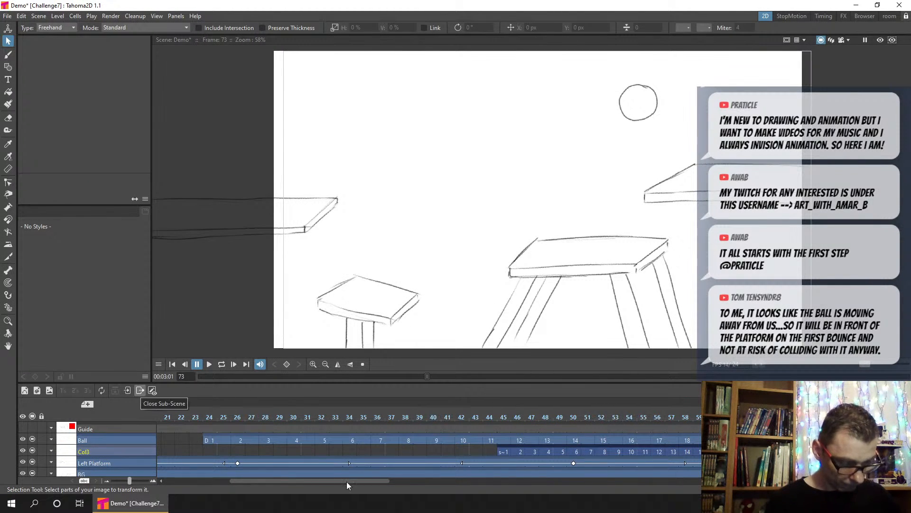
{"action": "left_click_drag", "start_coordinate": [347, 482], "coordinate": [534, 489]}
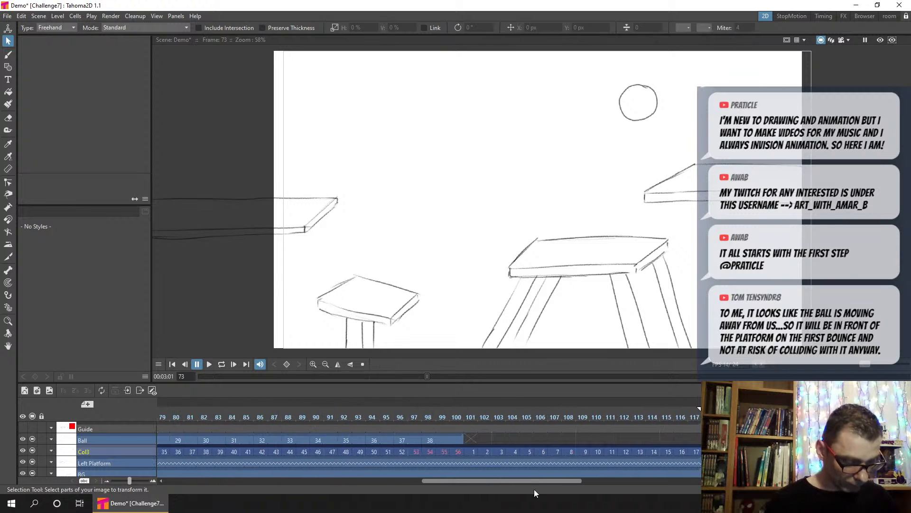
{"action": "left_click", "coordinate": [417, 451]}
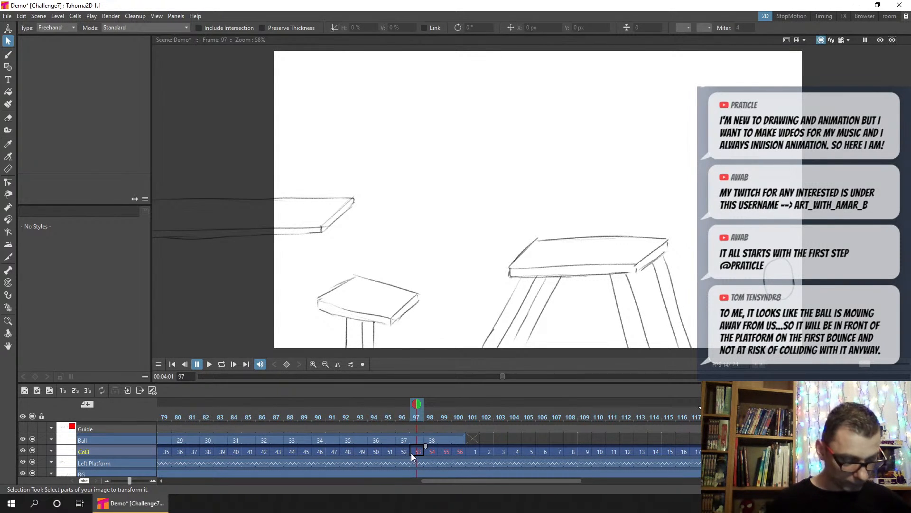
{"action": "key", "text": "Delete"}
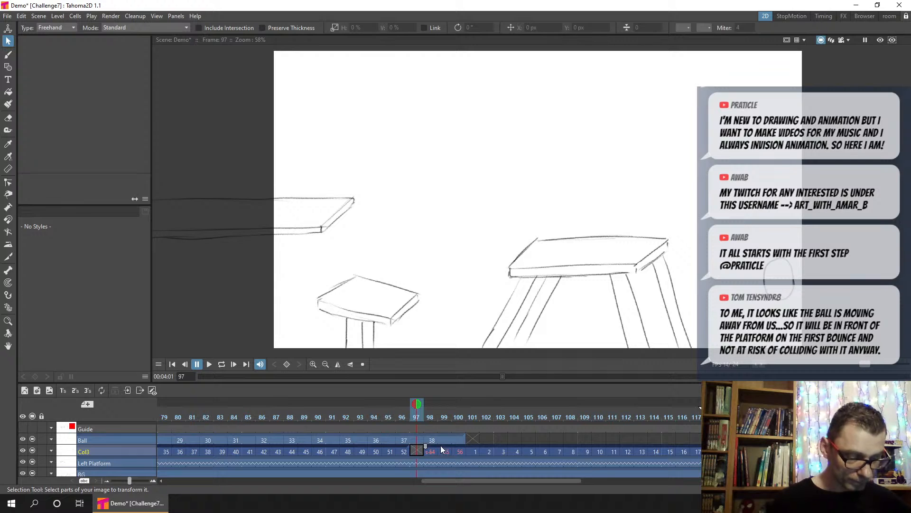
{"action": "left_click", "coordinate": [458, 446]}
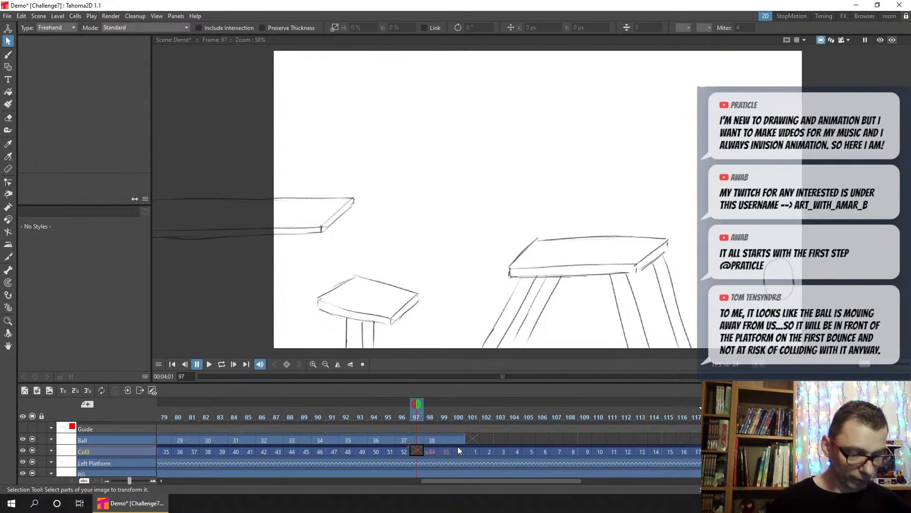
{"action": "key", "text": "Delete"}
Step: Repeat Col3's cell at frame 94 up to frame 200 with the Repeat cell-number command
{"action": "left_click", "coordinate": [403, 452]}
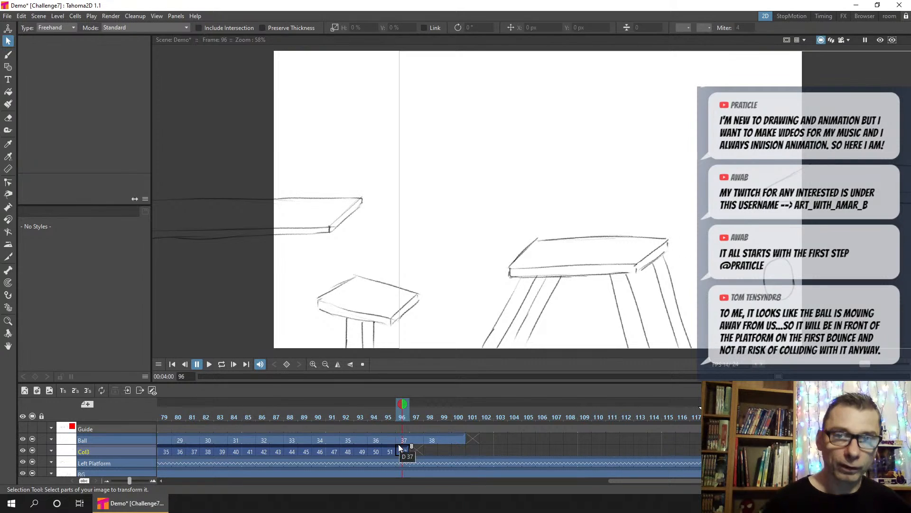
{"action": "left_click", "coordinate": [375, 451]}
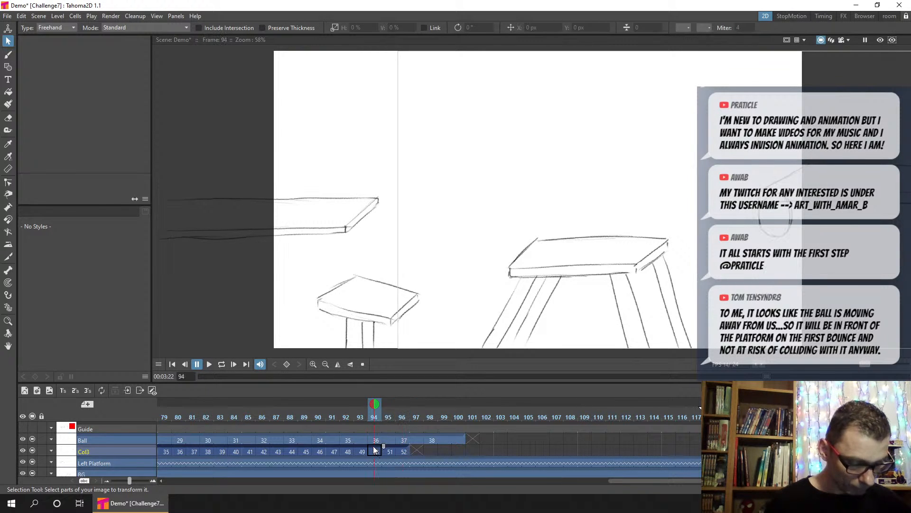
{"action": "right_click", "coordinate": [376, 447]}
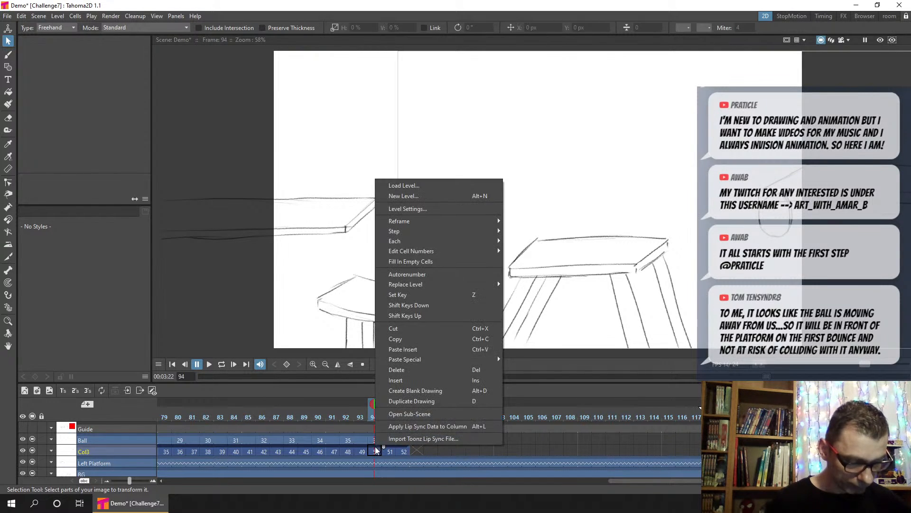
{"action": "mouse_move", "coordinate": [484, 251]}
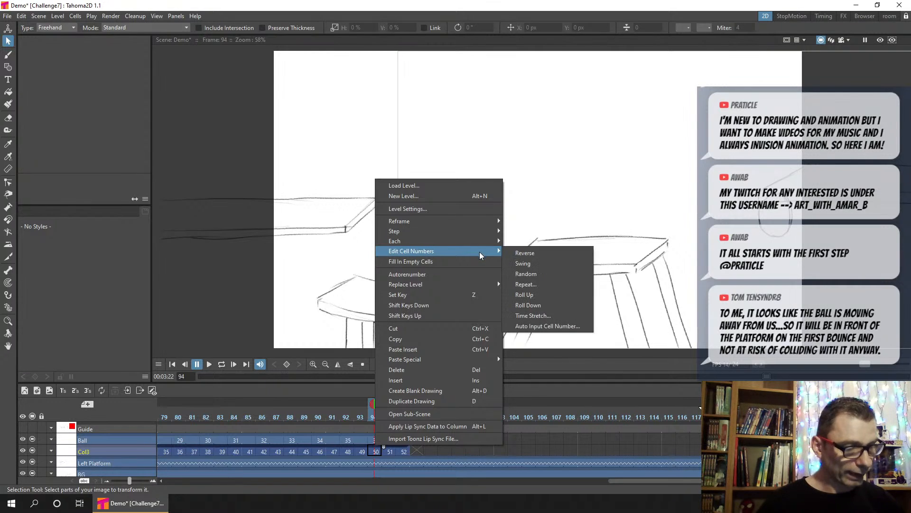
{"action": "left_click", "coordinate": [564, 287]}
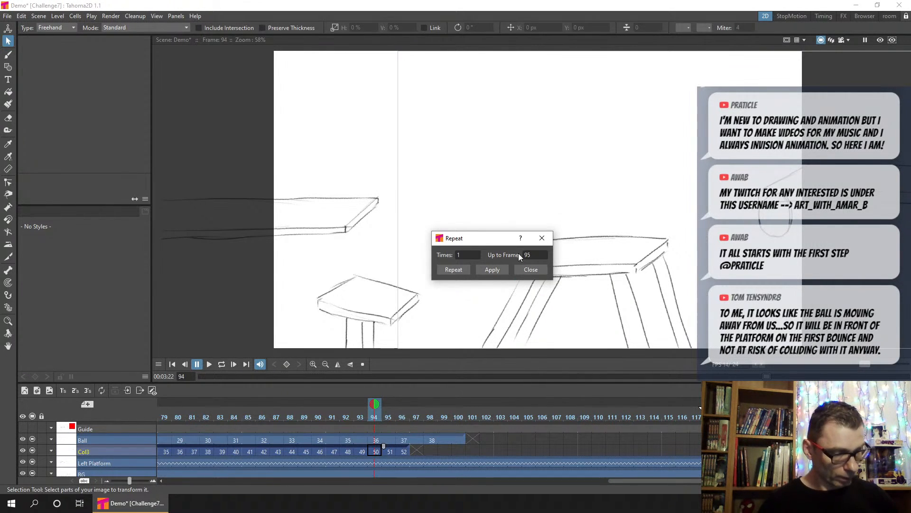
{"action": "left_click", "coordinate": [537, 253]}
{"action": "type", "text": "200"}
{"action": "left_click", "coordinate": [457, 268]}
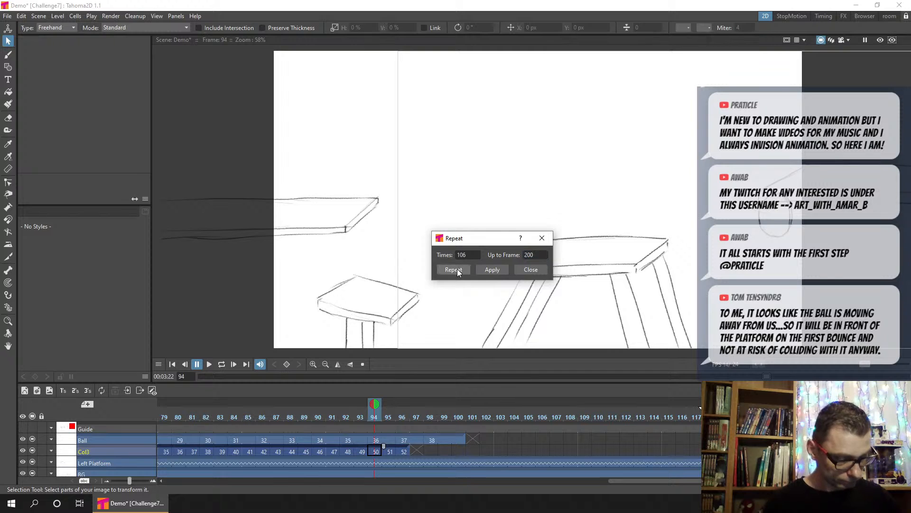
{"action": "left_click", "coordinate": [456, 269]}
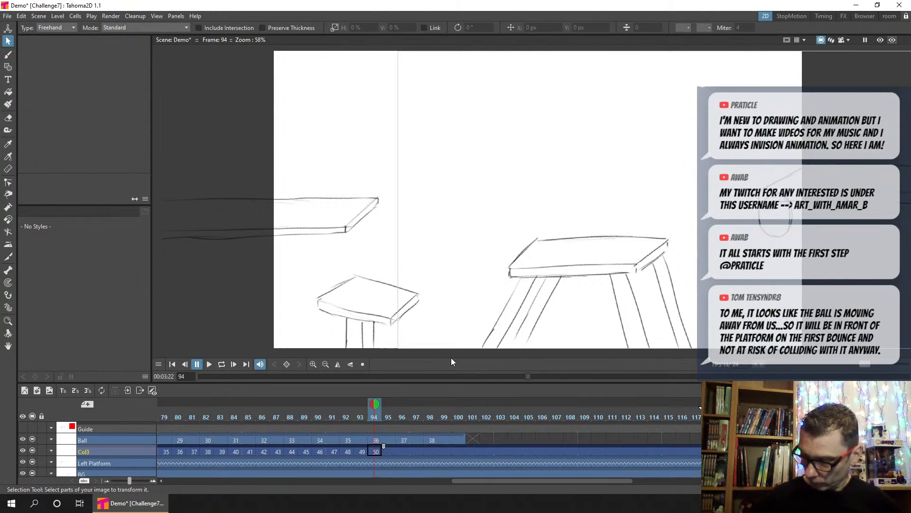
Step: Undo the single-cell repeat, select Col3's full block of sub-scene cells, and repeat it 2 times up to frame 200
{"action": "key", "text": "ctrl+z"}
{"action": "left_click", "coordinate": [397, 449]}
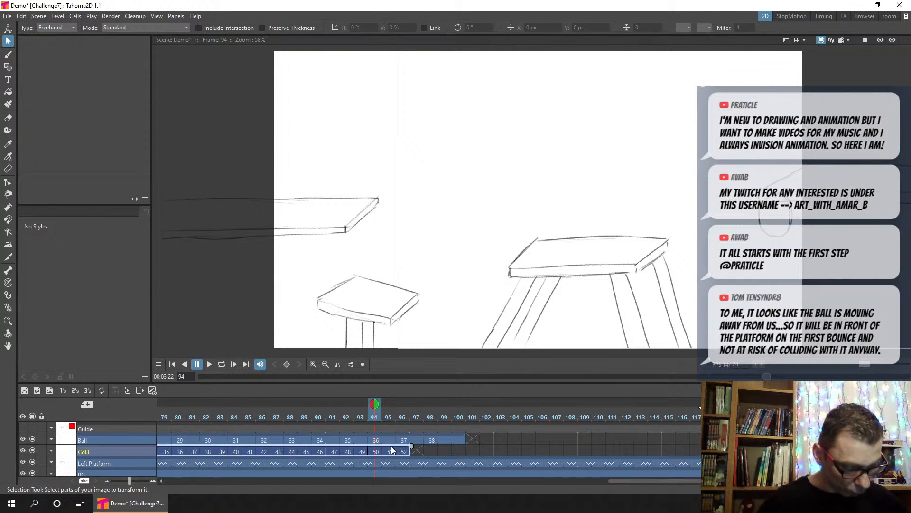
{"action": "right_click", "coordinate": [389, 451]}
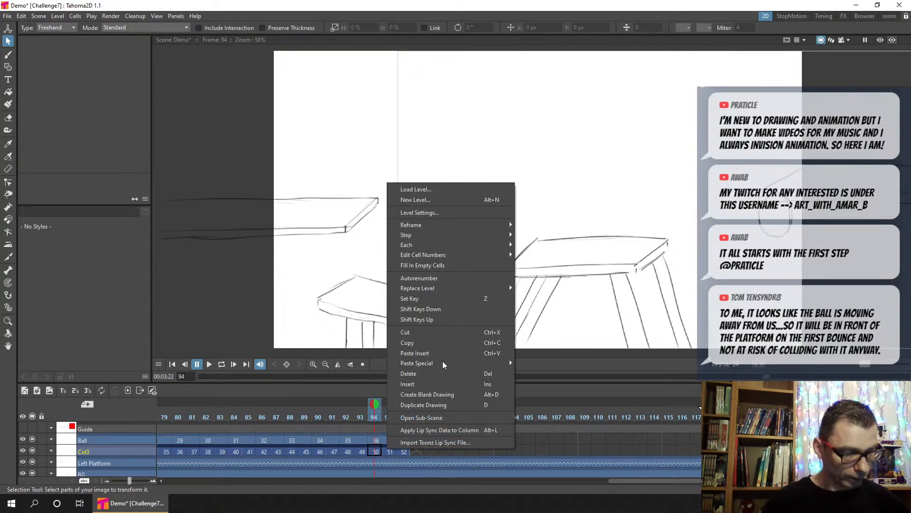
{"action": "mouse_move", "coordinate": [465, 259]}
{"action": "left_click", "coordinate": [539, 287]}
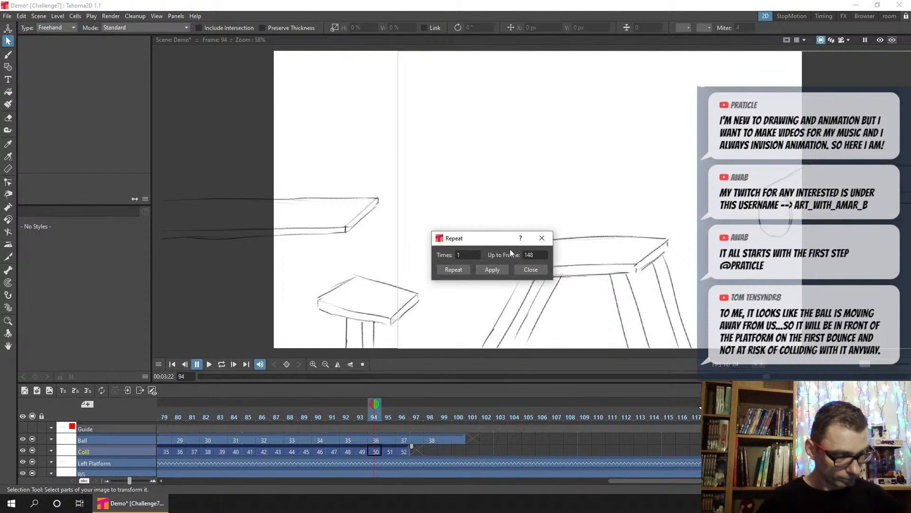
{"action": "double_click", "coordinate": [540, 254]}
{"action": "type", "text": "2"}
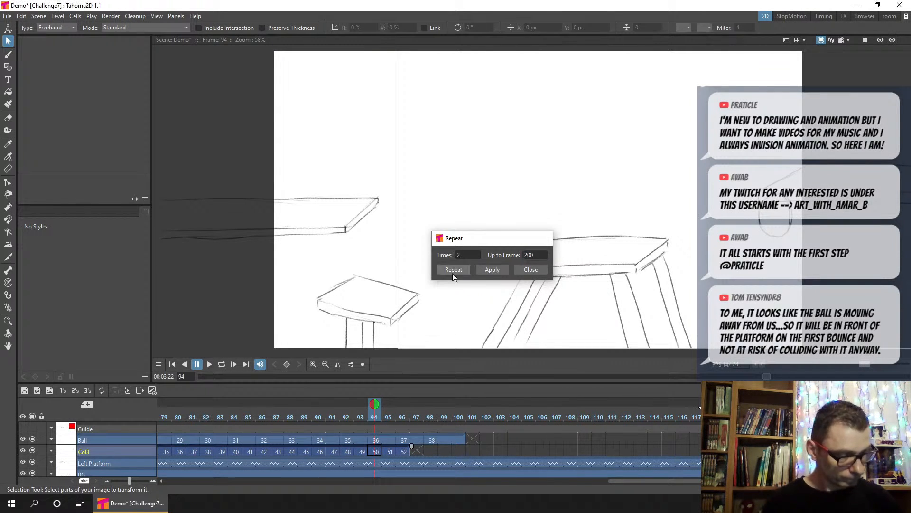
{"action": "left_click", "coordinate": [452, 271]}
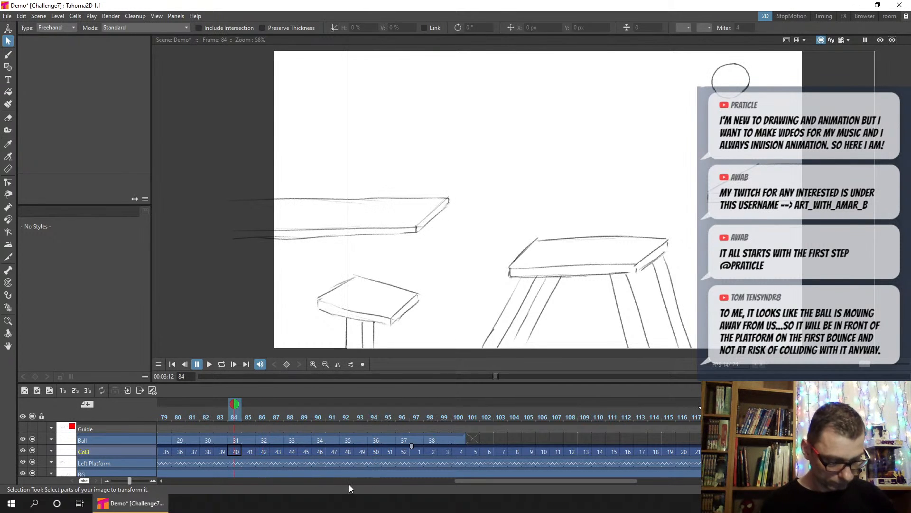
Step: Scrub the timeline through to about frame 101 to check the repeated platform motion against the ball, and save the scene
{"action": "left_click_drag", "start_coordinate": [482, 479], "coordinate": [389, 480]}
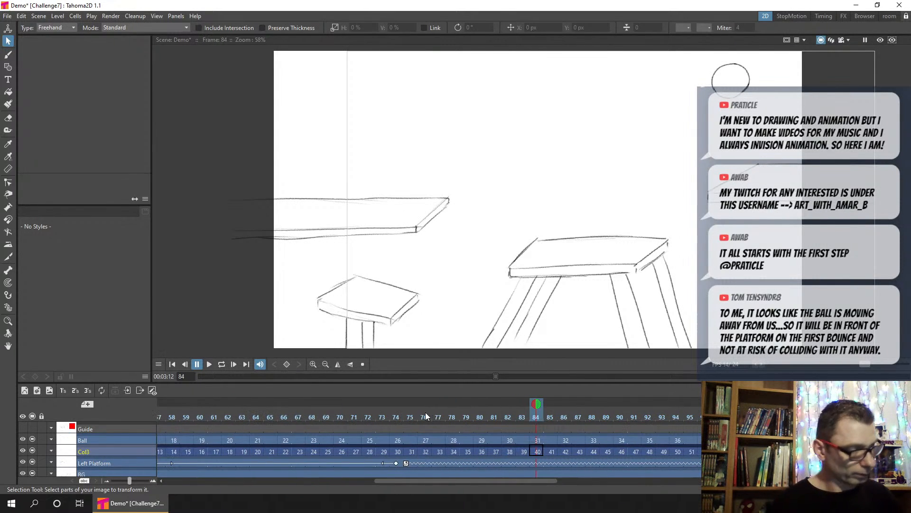
{"action": "left_click_drag", "start_coordinate": [444, 413], "coordinate": [775, 407]}
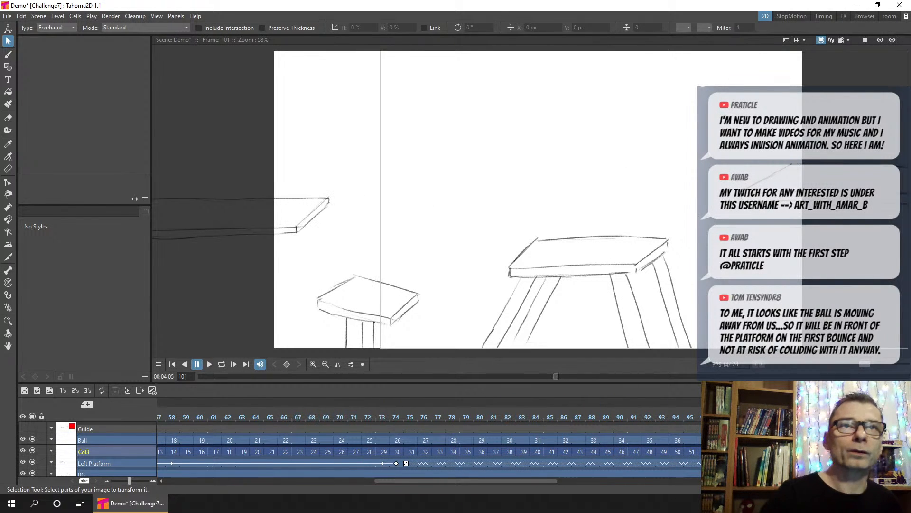
{"action": "key", "text": "ctrl+s"}
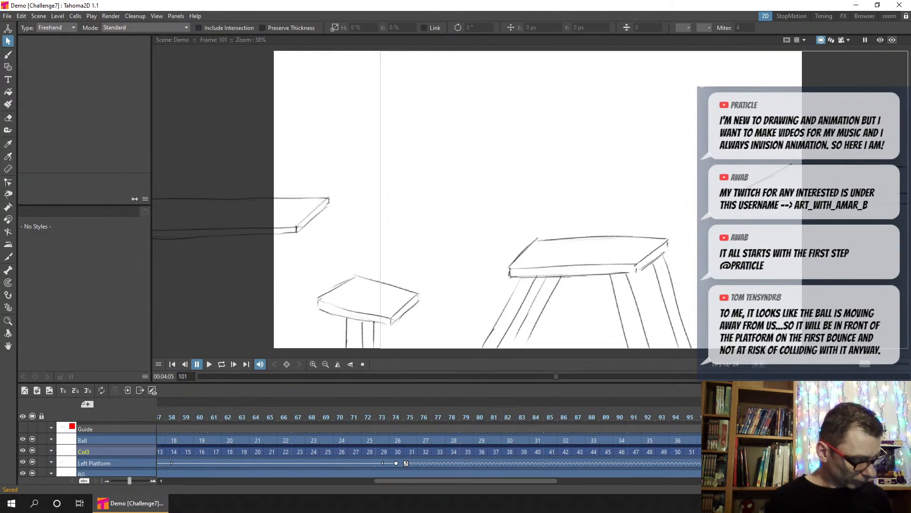
Step: Try to fill Col3's frames 1–44 with copied sub-scene frames 1–44, keeping the existing cells starting at frame 45
{"action": "left_click_drag", "start_coordinate": [483, 478], "coordinate": [304, 483]}
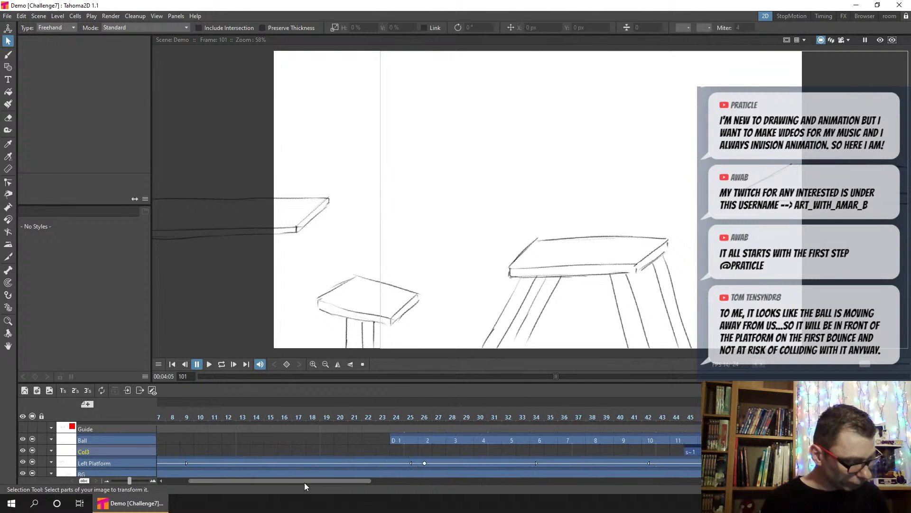
{"action": "left_click", "coordinate": [692, 451]}
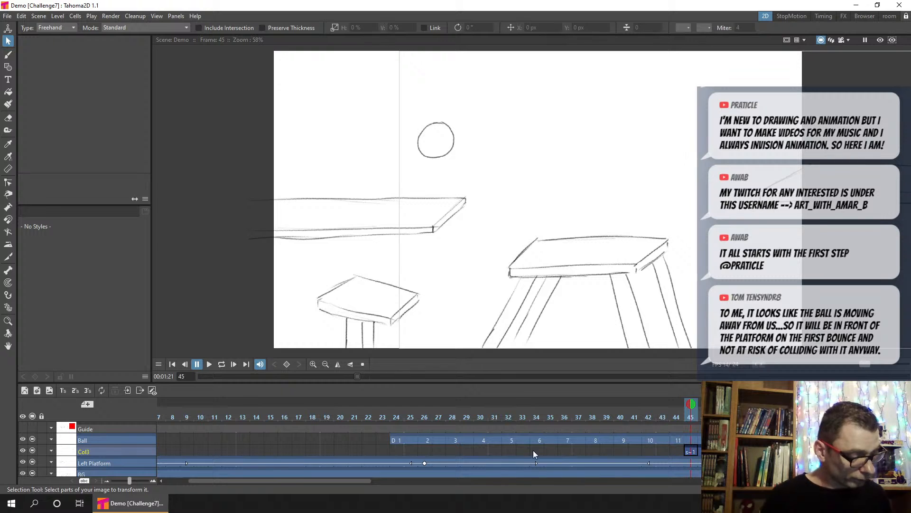
{"action": "left_click_drag", "start_coordinate": [354, 481], "coordinate": [478, 480]}
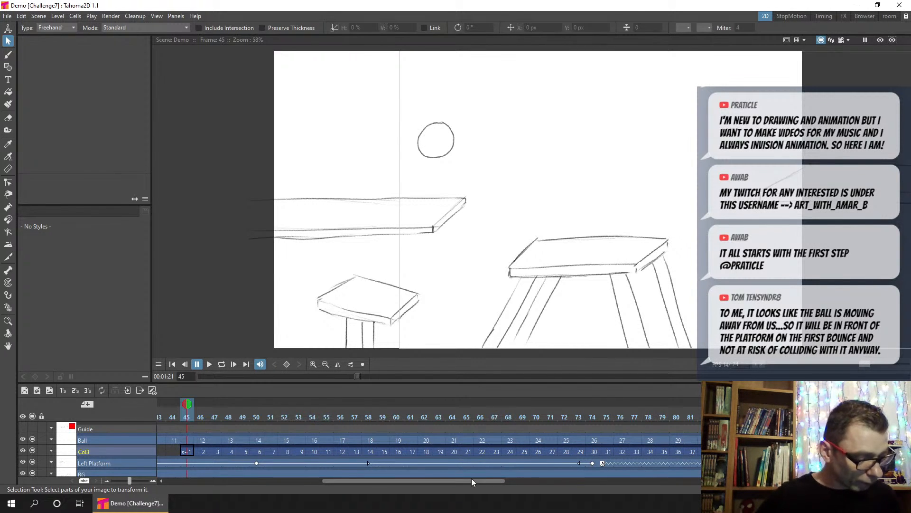
{"action": "left_click_drag", "start_coordinate": [473, 480], "coordinate": [222, 479]}
{"action": "left_click", "coordinate": [164, 451]}
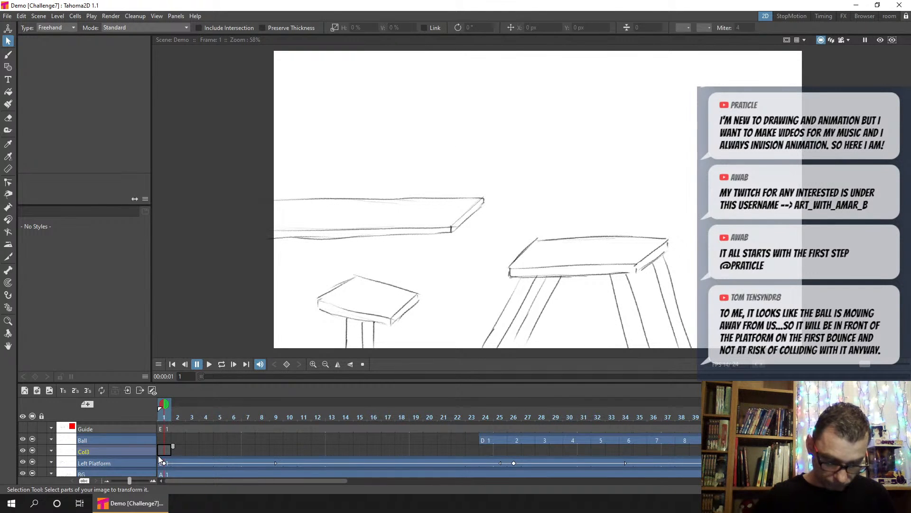
{"action": "key", "text": "ctrl+v"}
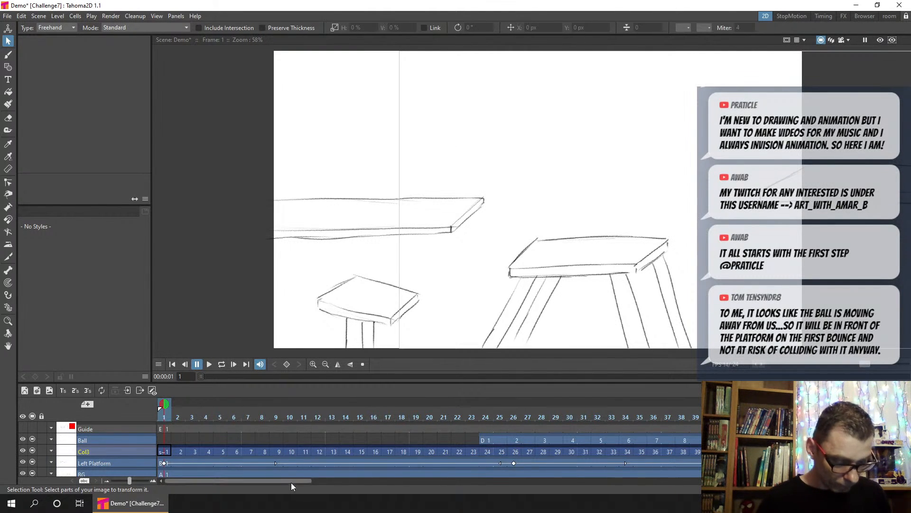
{"action": "left_click_drag", "start_coordinate": [292, 481], "coordinate": [422, 488]}
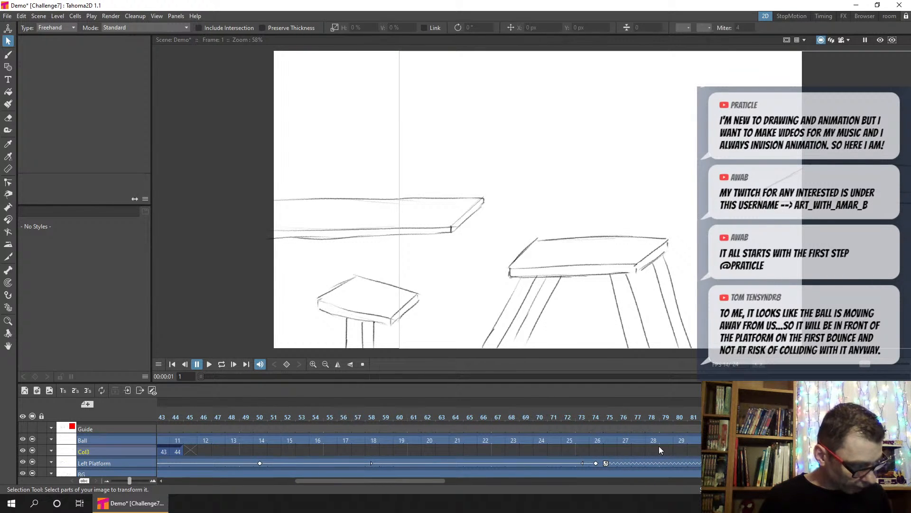
{"action": "left_click_drag", "start_coordinate": [659, 450], "coordinate": [192, 451]}
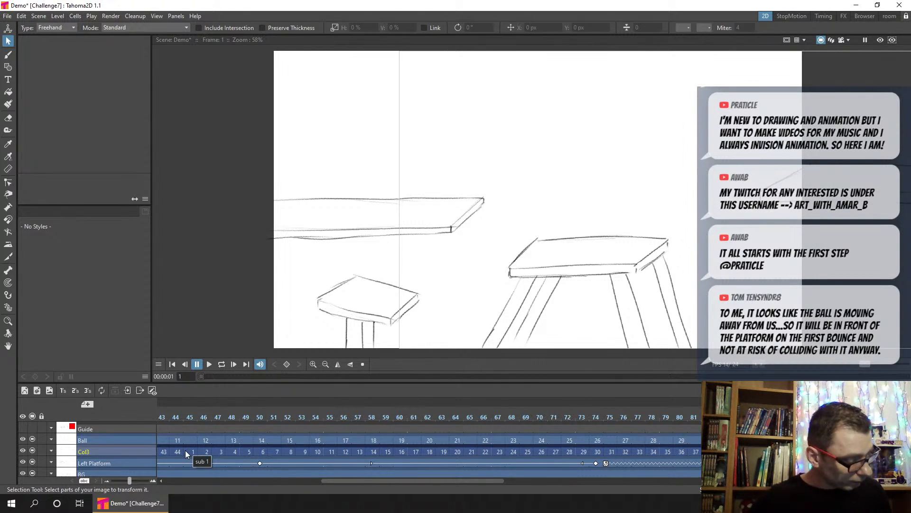
Step: Undo the paste at Col3's start and the closing of its gap, leaving frames 1–44 empty
{"action": "left_click", "coordinate": [179, 445]}
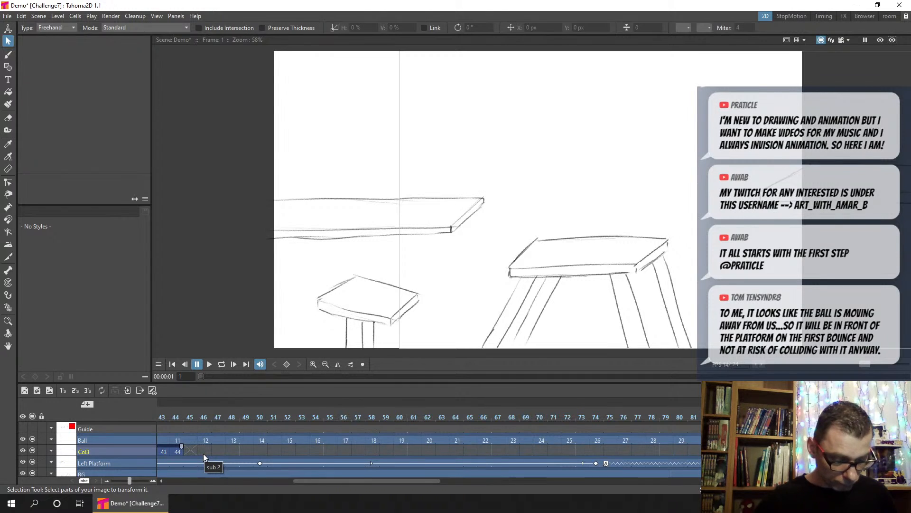
{"action": "key", "text": "Delete"}
{"action": "left_click_drag", "start_coordinate": [331, 480], "coordinate": [332, 480]}
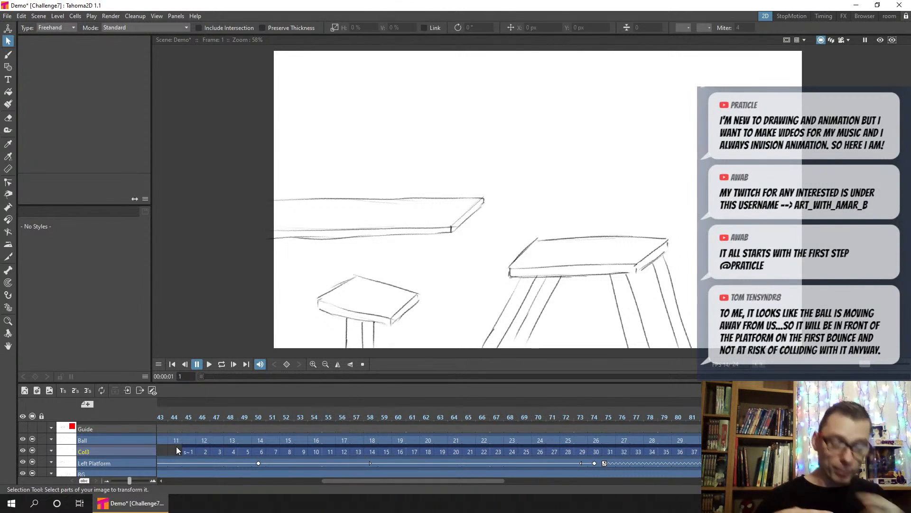
Step: Copy Col3's cells from frames 53–96, sub-scene frames 9–52, and paste them at frame 1
{"action": "left_click_drag", "start_coordinate": [351, 481], "coordinate": [330, 472]}
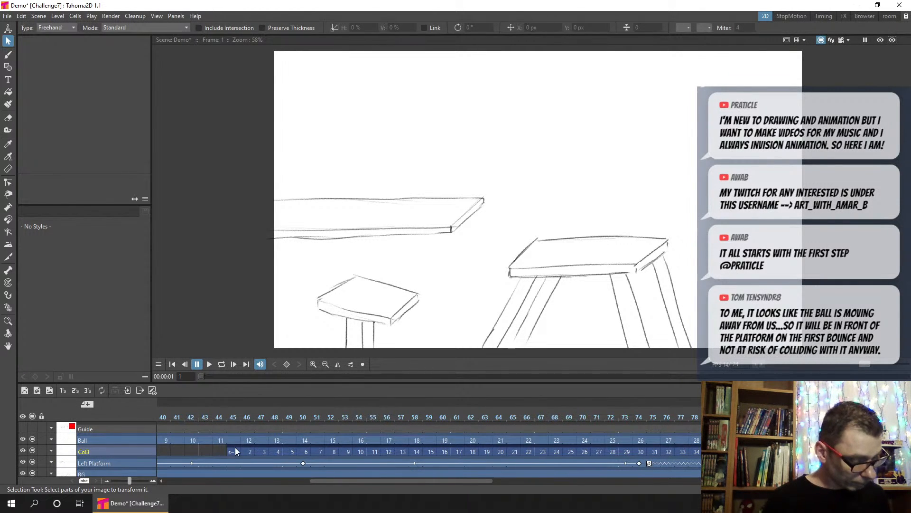
{"action": "left_click_drag", "start_coordinate": [481, 482], "coordinate": [536, 477]}
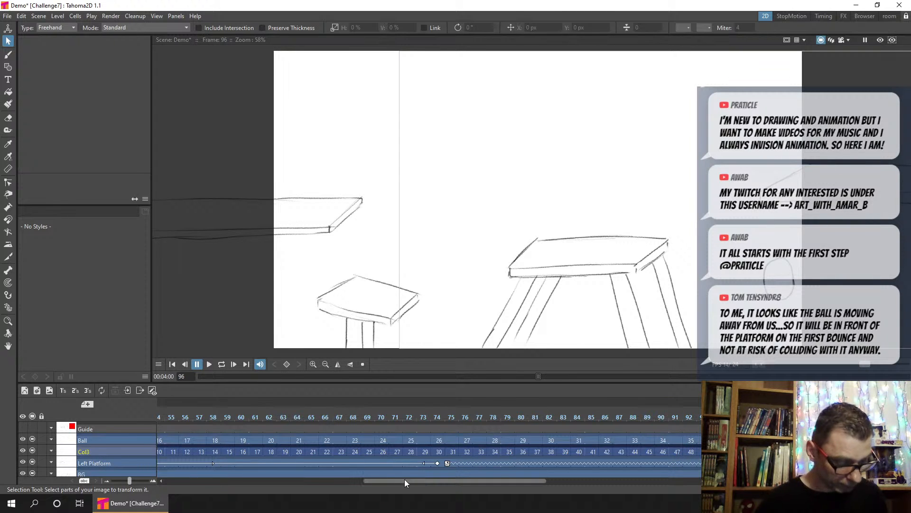
{"action": "left_click_drag", "start_coordinate": [404, 479], "coordinate": [396, 480]}
{"action": "left_click", "coordinate": [179, 451]}
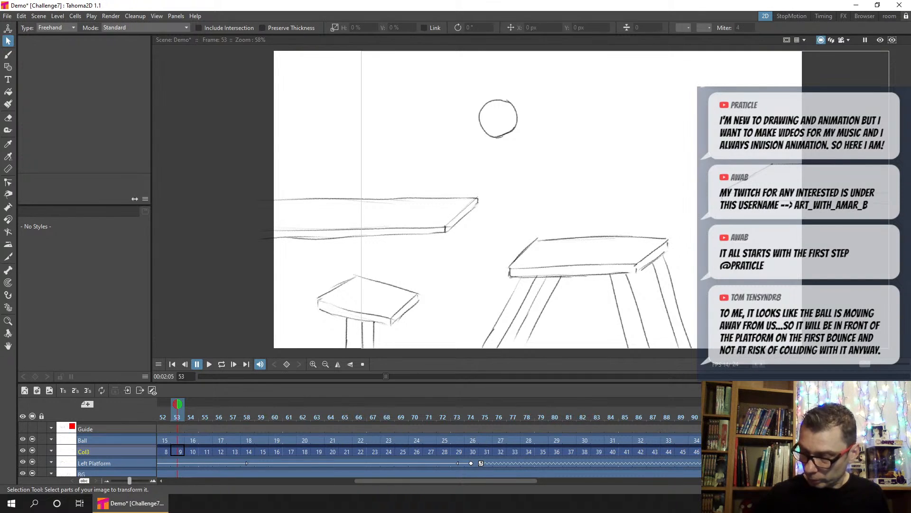
{"action": "left_click_drag", "start_coordinate": [518, 480], "coordinate": [262, 477]}
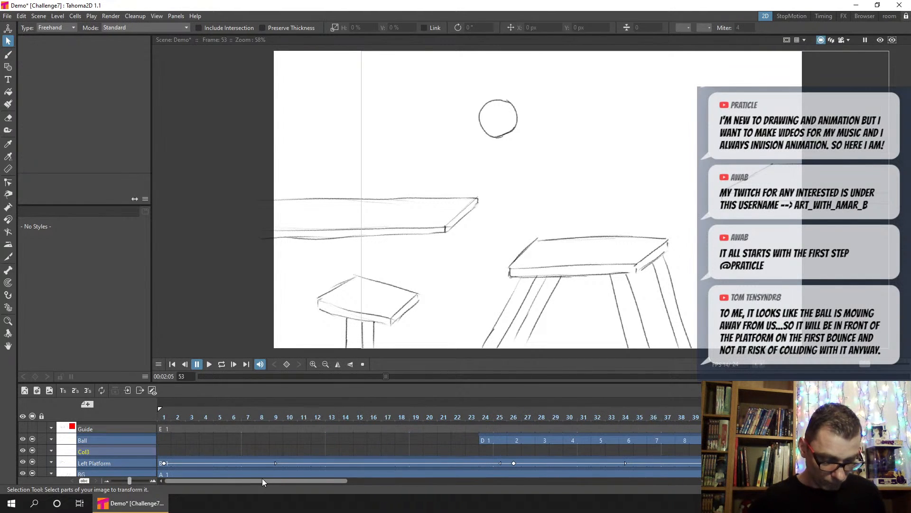
{"action": "left_click", "coordinate": [161, 449]}
{"action": "key", "text": "ctrl+v"}
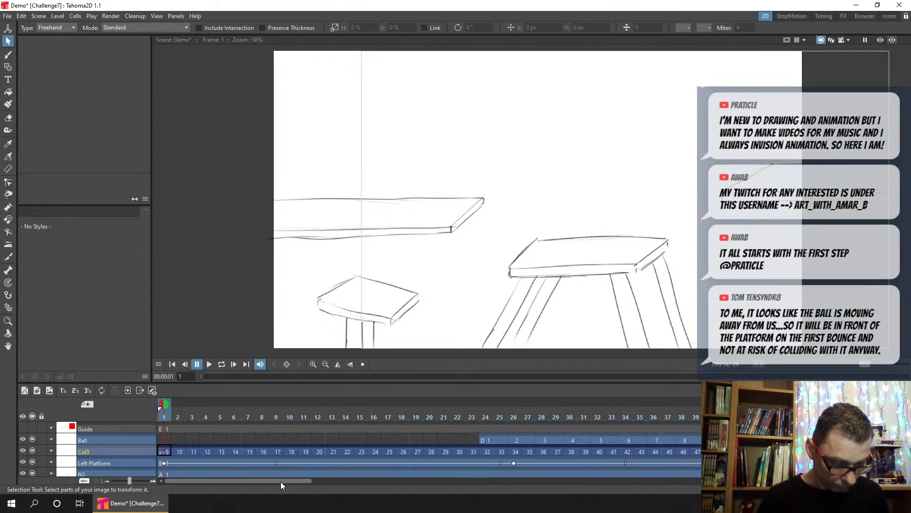
Step: Close the empty gap after Col3's frame 44 so the original cells begin at frame 45, and save the scene
{"action": "left_click_drag", "start_coordinate": [283, 481], "coordinate": [413, 482]}
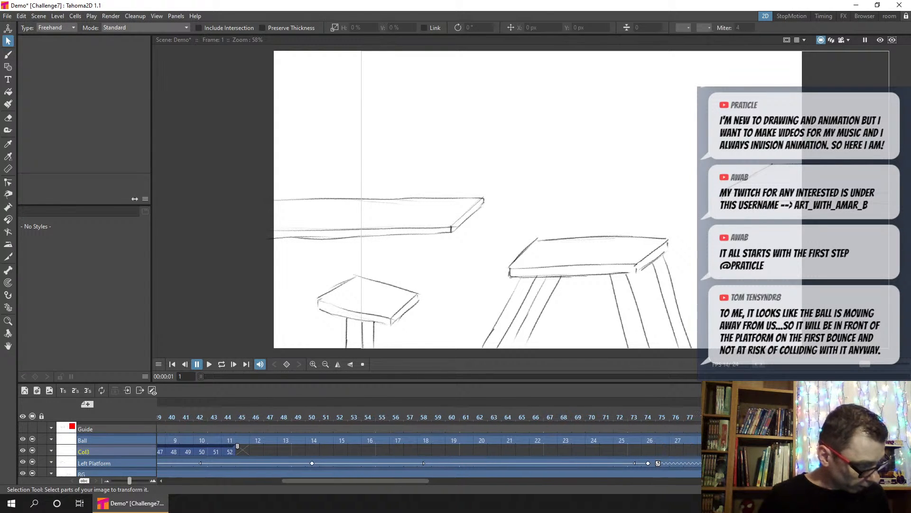
{"action": "left_click_drag", "start_coordinate": [625, 448], "coordinate": [244, 448]}
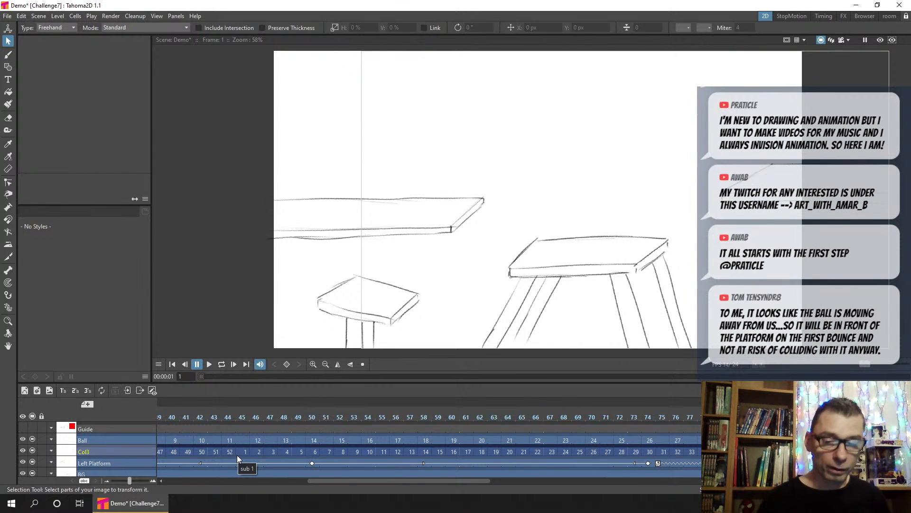
{"action": "key", "text": "ctrl+s"}
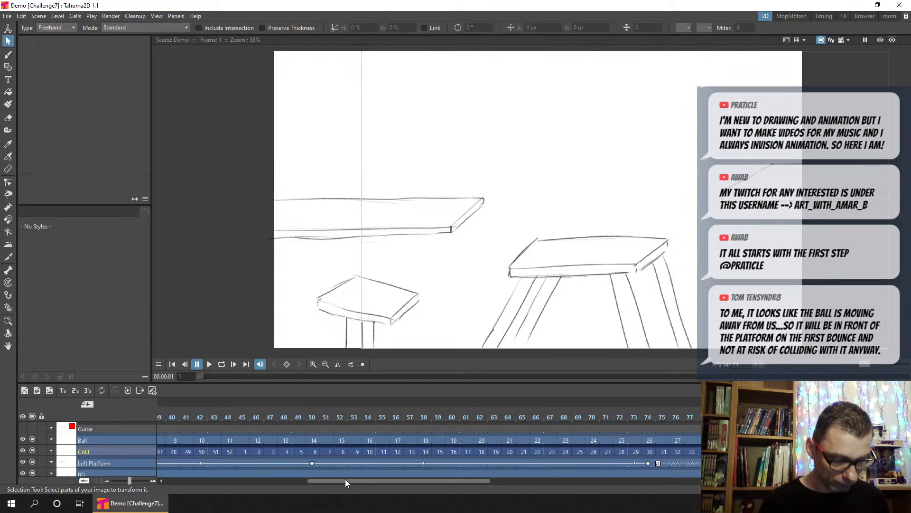
Step: Scrub to about frame 78, return to the first frame, and loop the playback to review the platform and ball timing
{"action": "left_click_drag", "start_coordinate": [345, 479], "coordinate": [319, 480]}
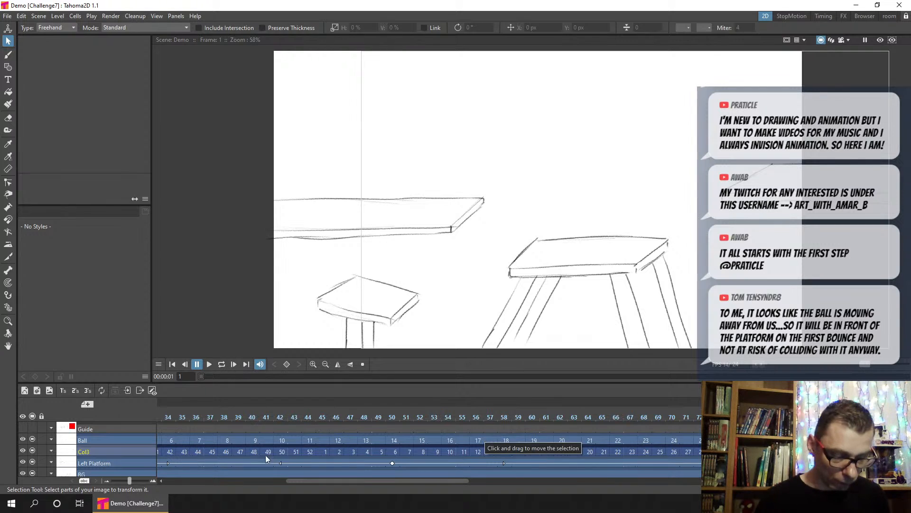
{"action": "left_click_drag", "start_coordinate": [242, 414], "coordinate": [496, 407]}
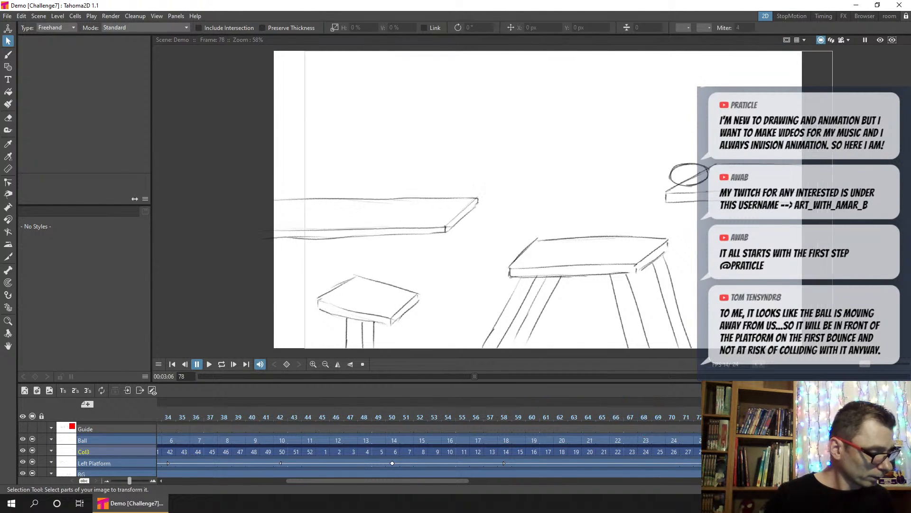
{"action": "left_click", "coordinate": [172, 363]}
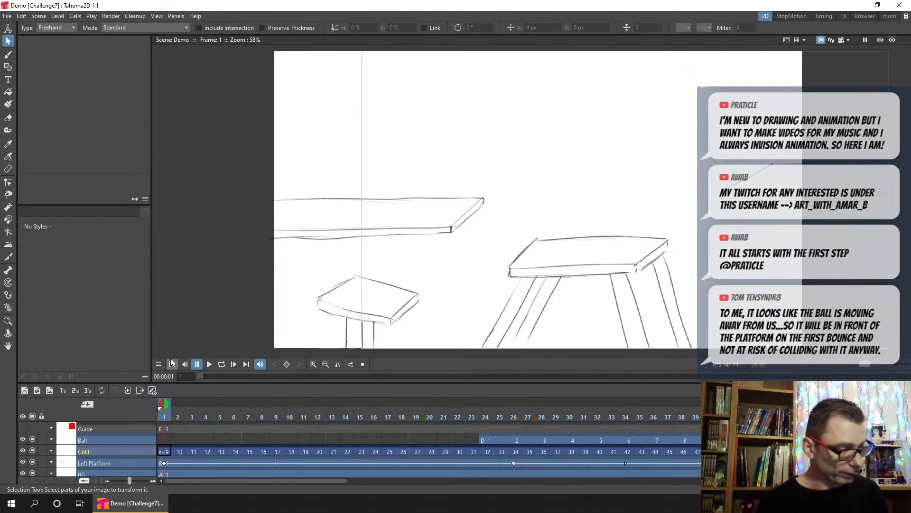
{"action": "left_click", "coordinate": [221, 364]}
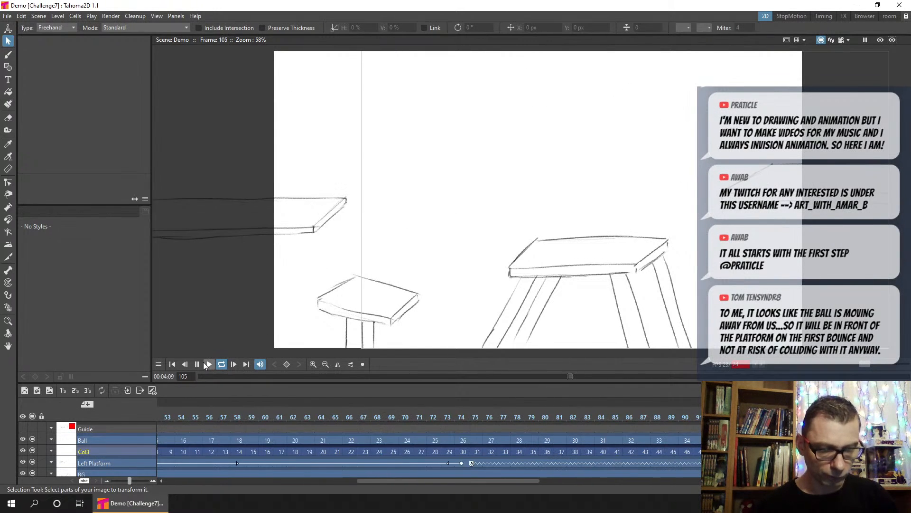
{"action": "left_click", "coordinate": [197, 364]}
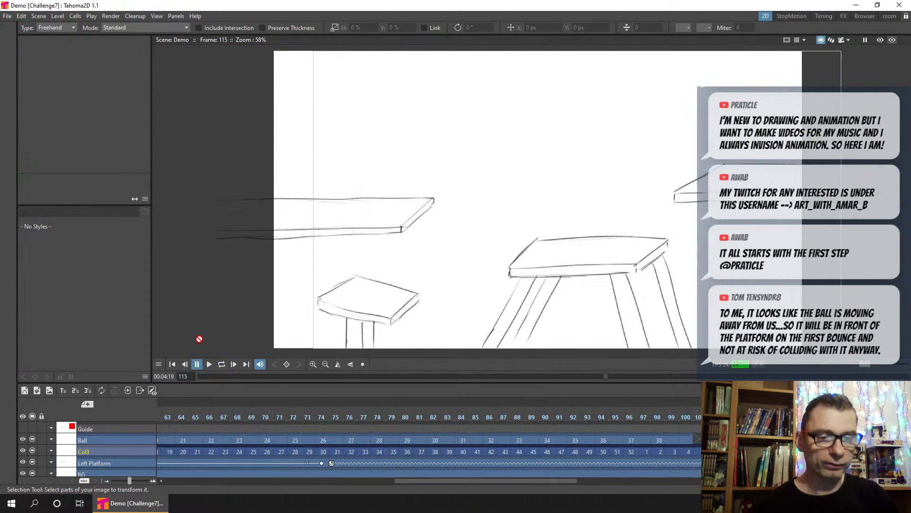
Step: Render a preview of frames 1 to 117 and play it in a loop
{"action": "left_click", "coordinate": [139, 17]}
{"action": "key", "text": "Escape"}
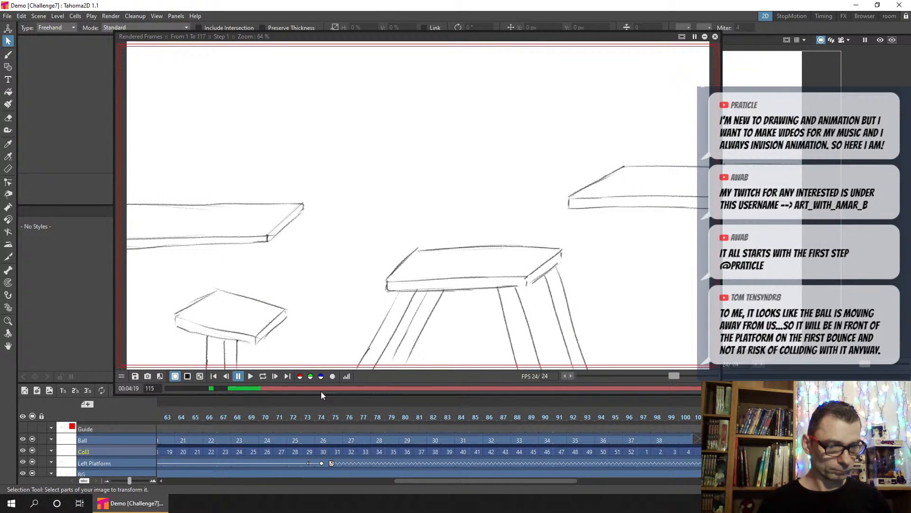
{"action": "left_click", "coordinate": [263, 377]}
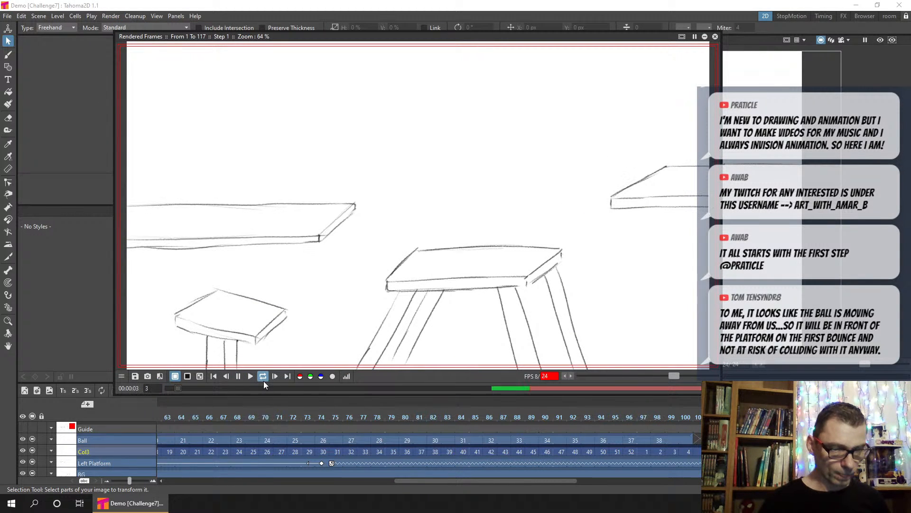